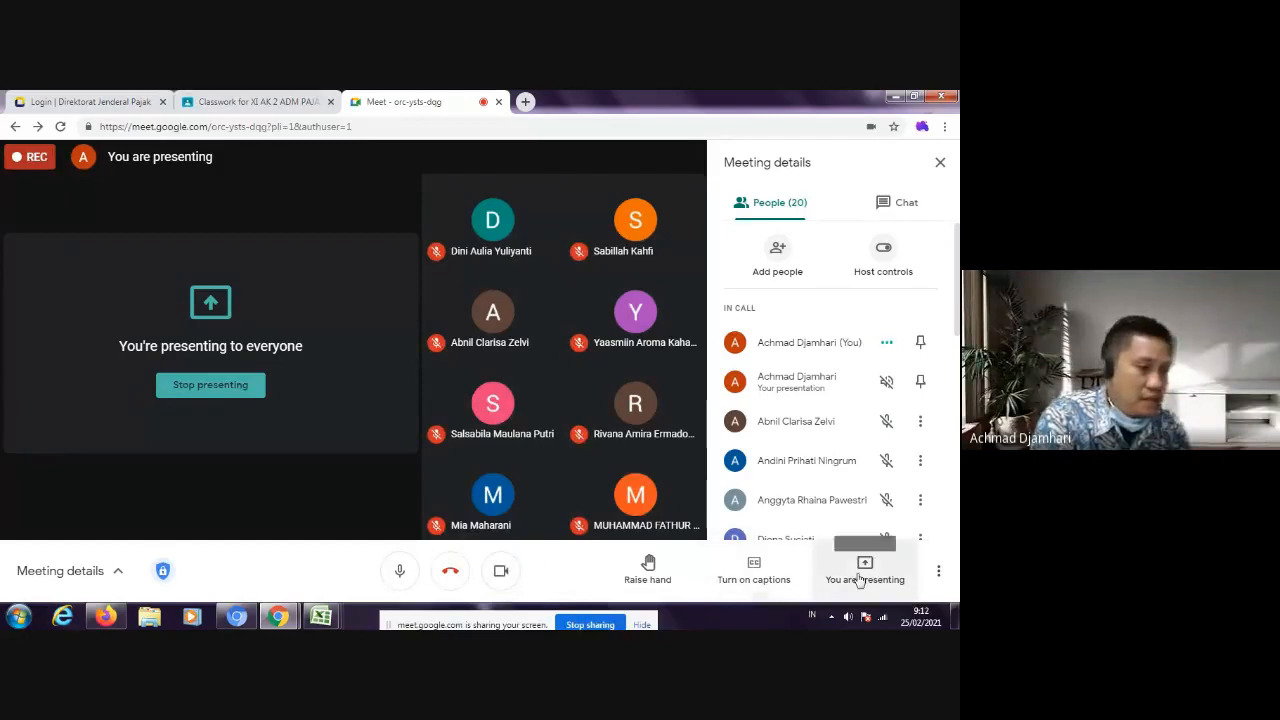
click(865, 568)
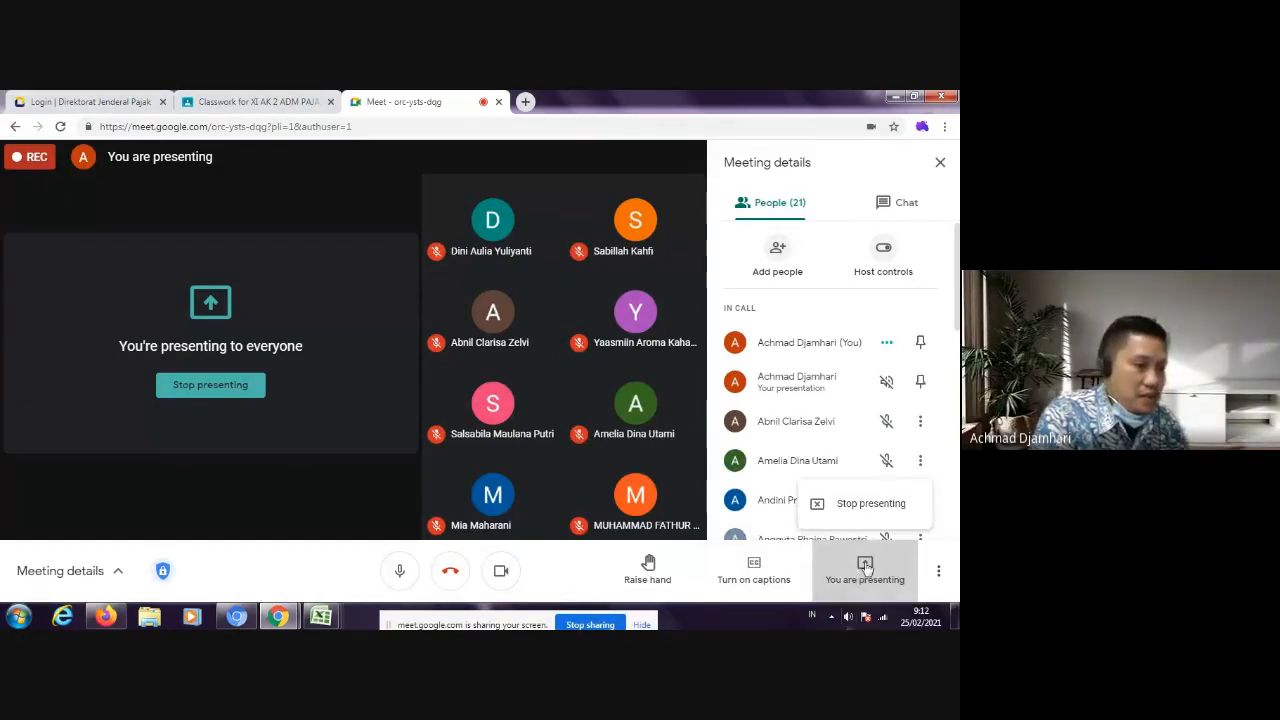
click(861, 573)
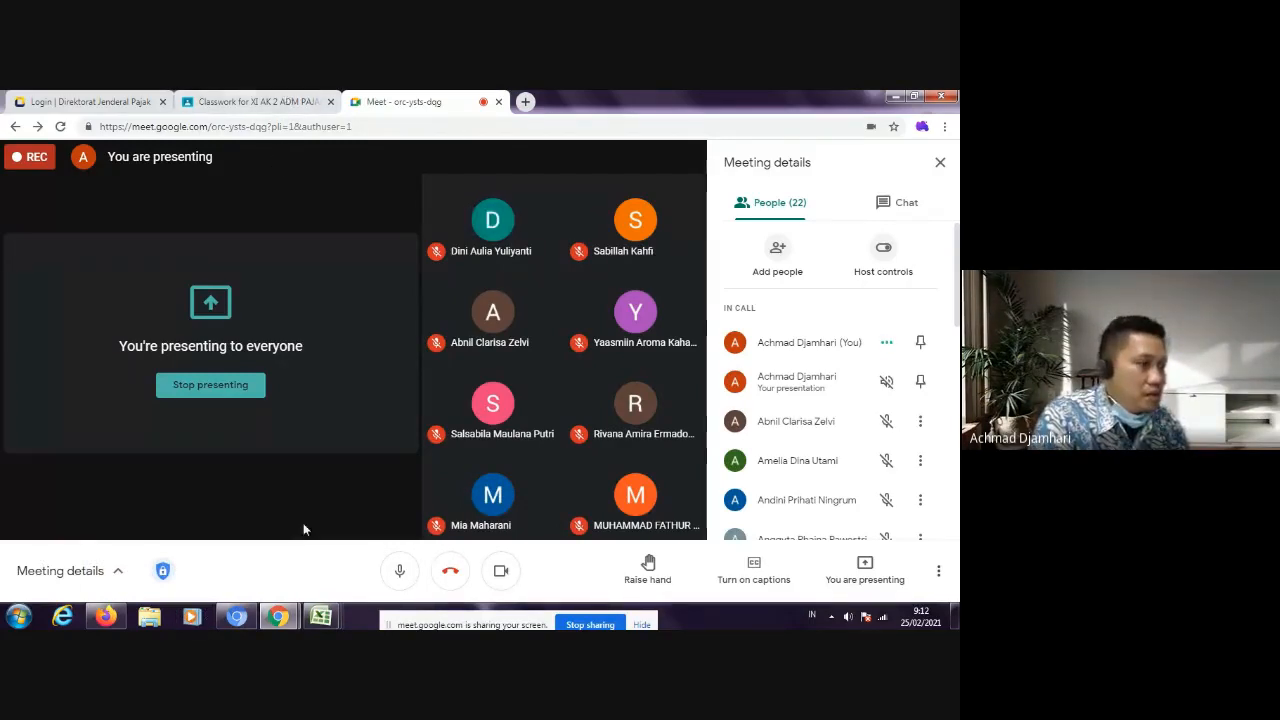
Step: Switch to the Classroom page and open Petunjuk Pengisian SSP.pdf with DocHub
click(258, 100)
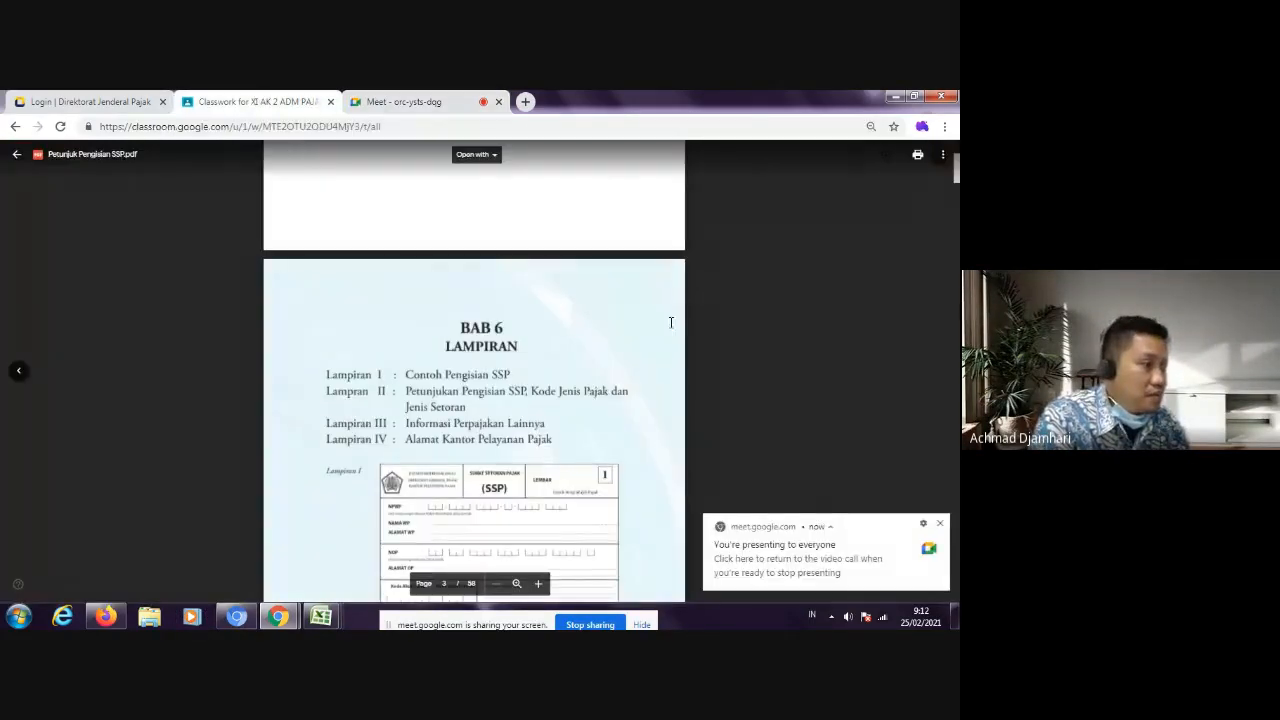
scroll(671, 322, up, 2)
scroll(671, 322, up, 3)
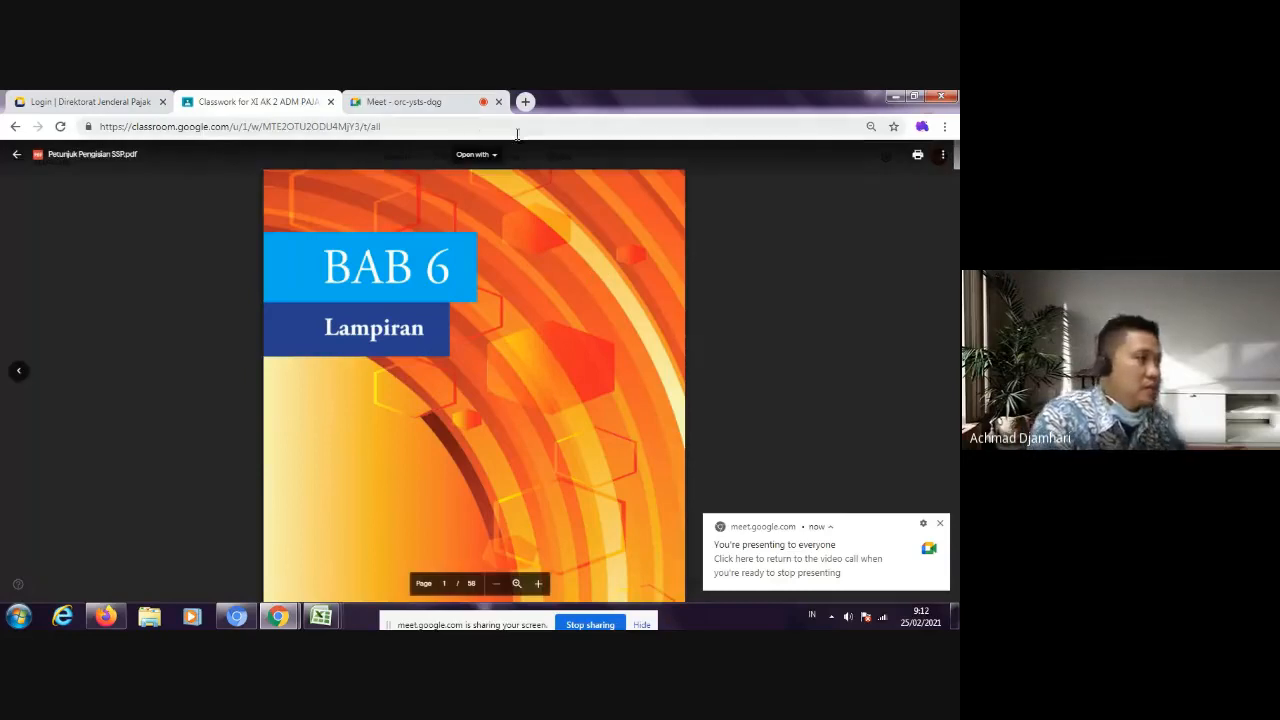
click(482, 156)
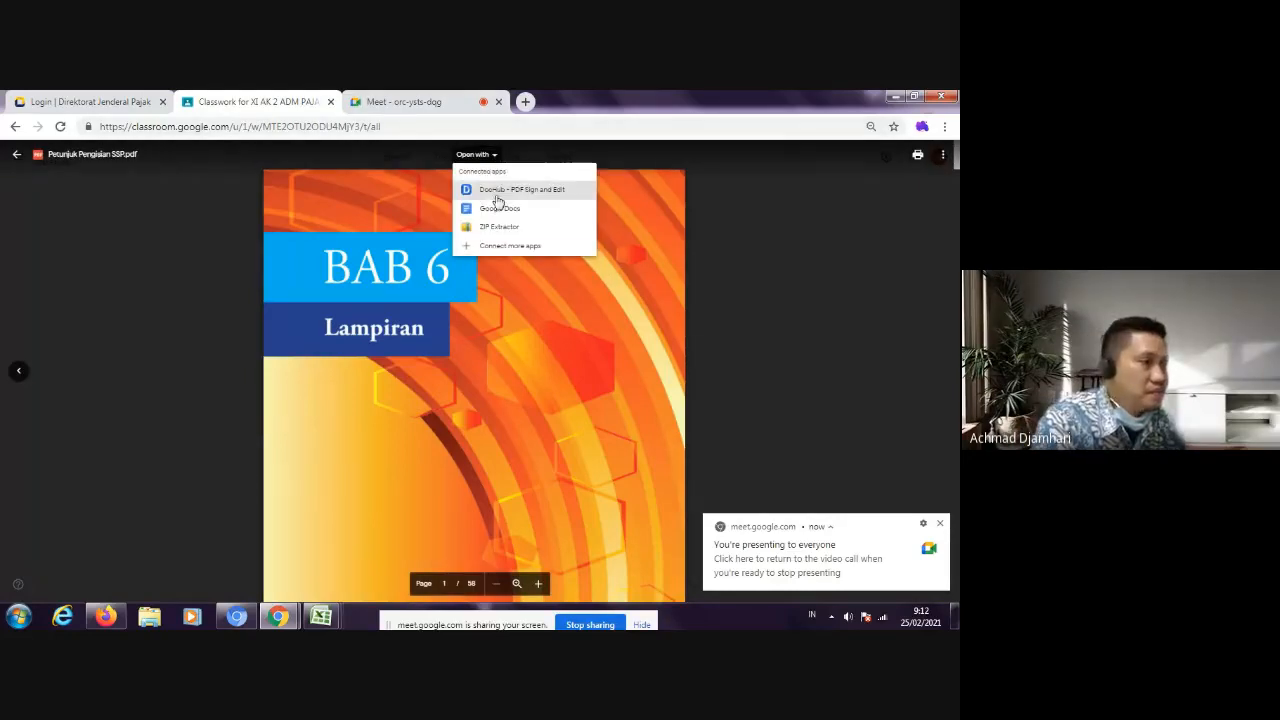
click(497, 192)
Step: Return to the XI AK 2 classwork and open the attached BLANKO-SSP.xls with Google Sheets
click(257, 98)
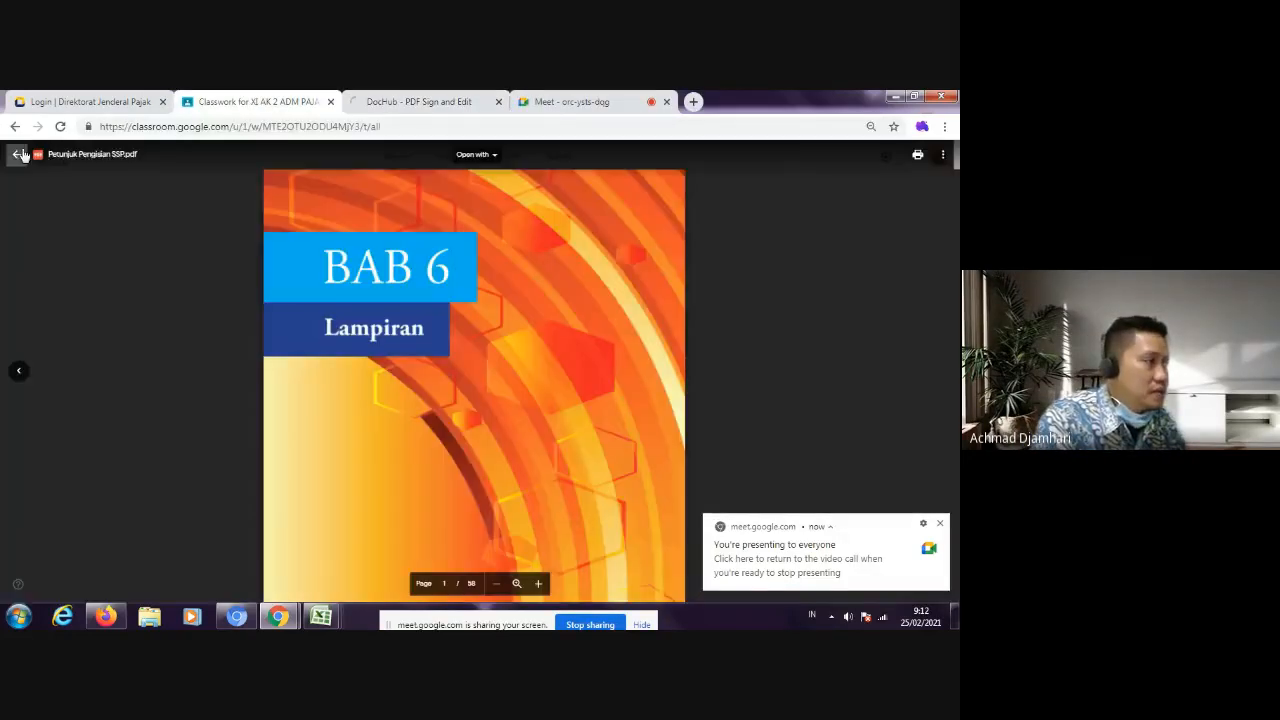
click(18, 155)
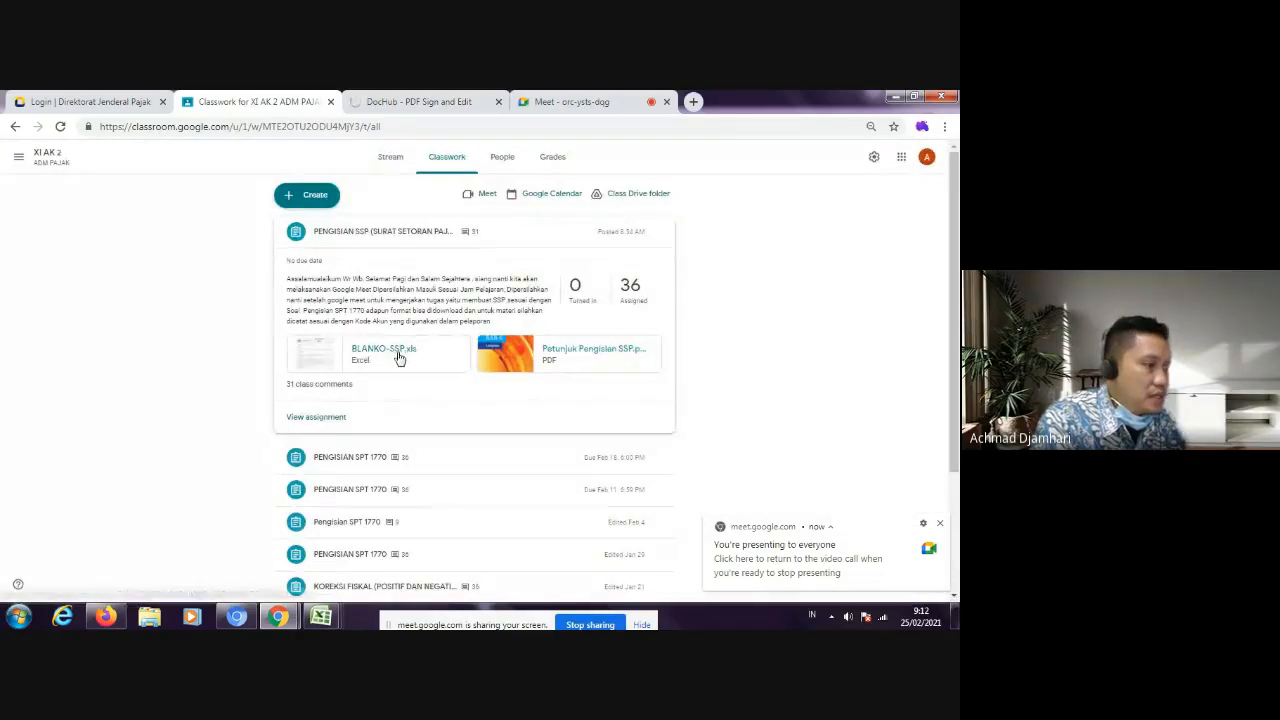
click(404, 350)
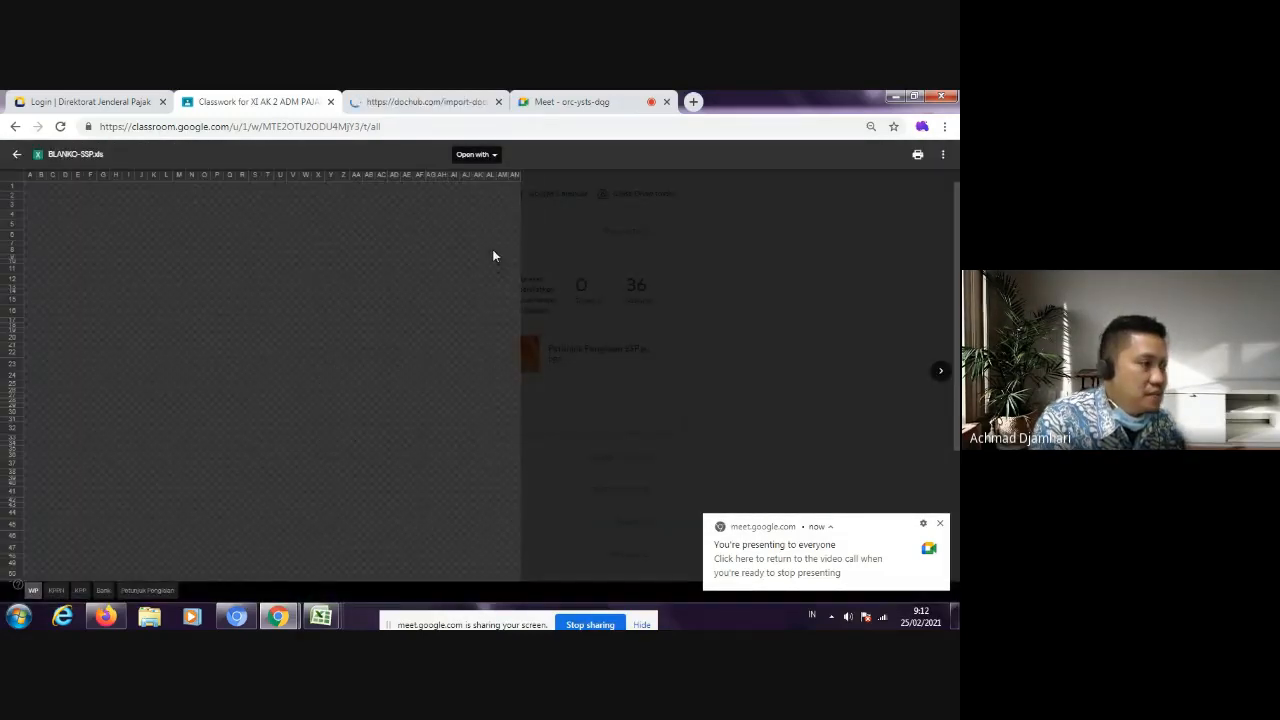
click(491, 154)
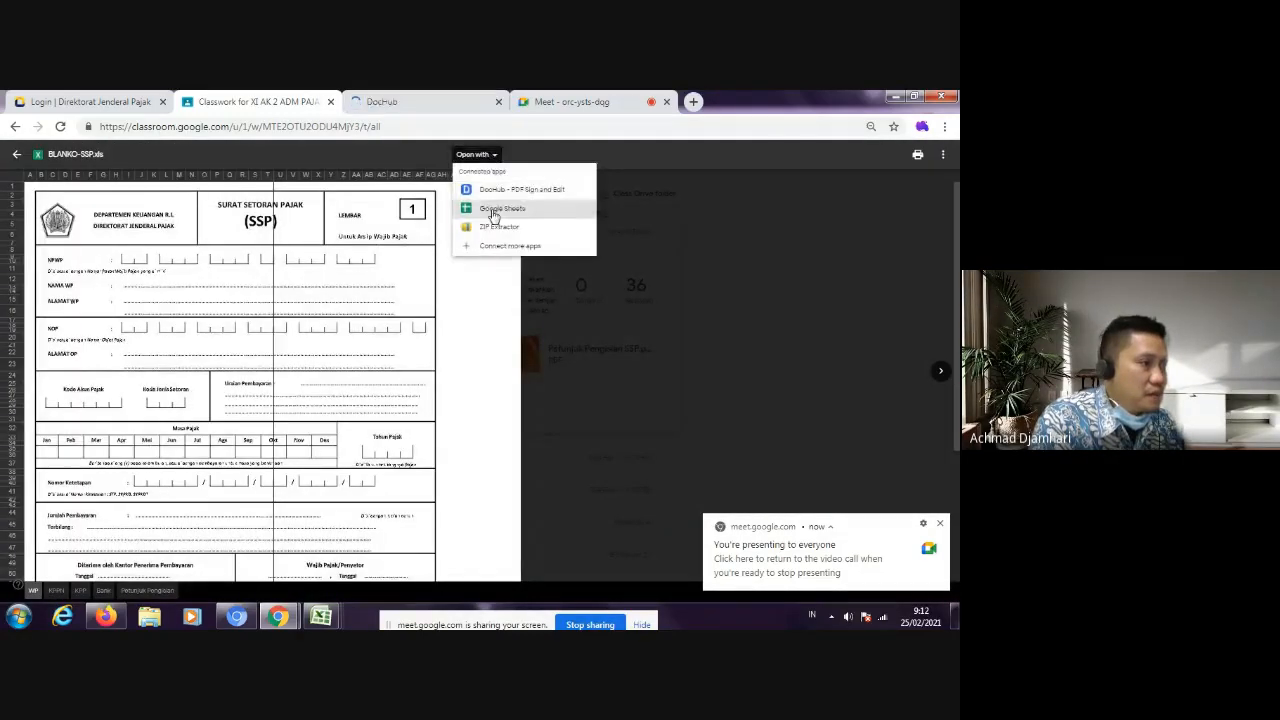
click(493, 209)
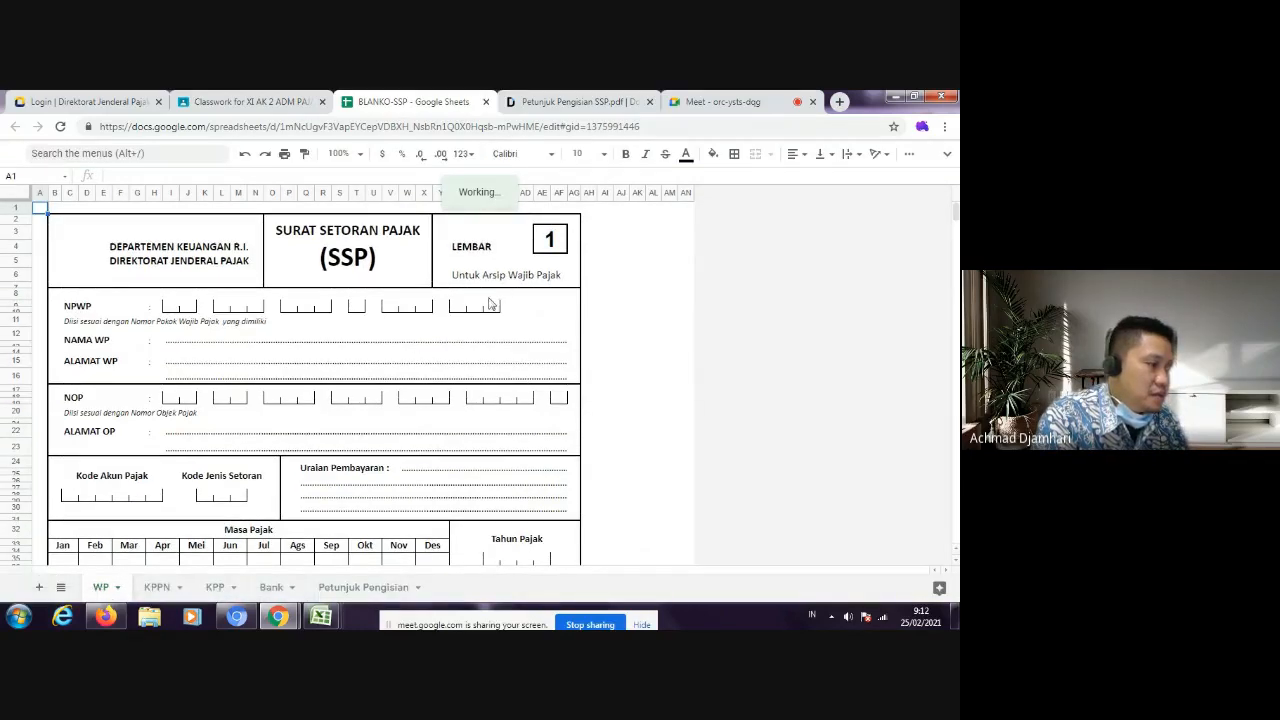
Step: Examine the SSP form on the WP, KPPN, KPP and Bank sheets, and return to the ALAMAT WP field on WP
scroll(401, 462, down, 1)
scroll(498, 285, up, 1)
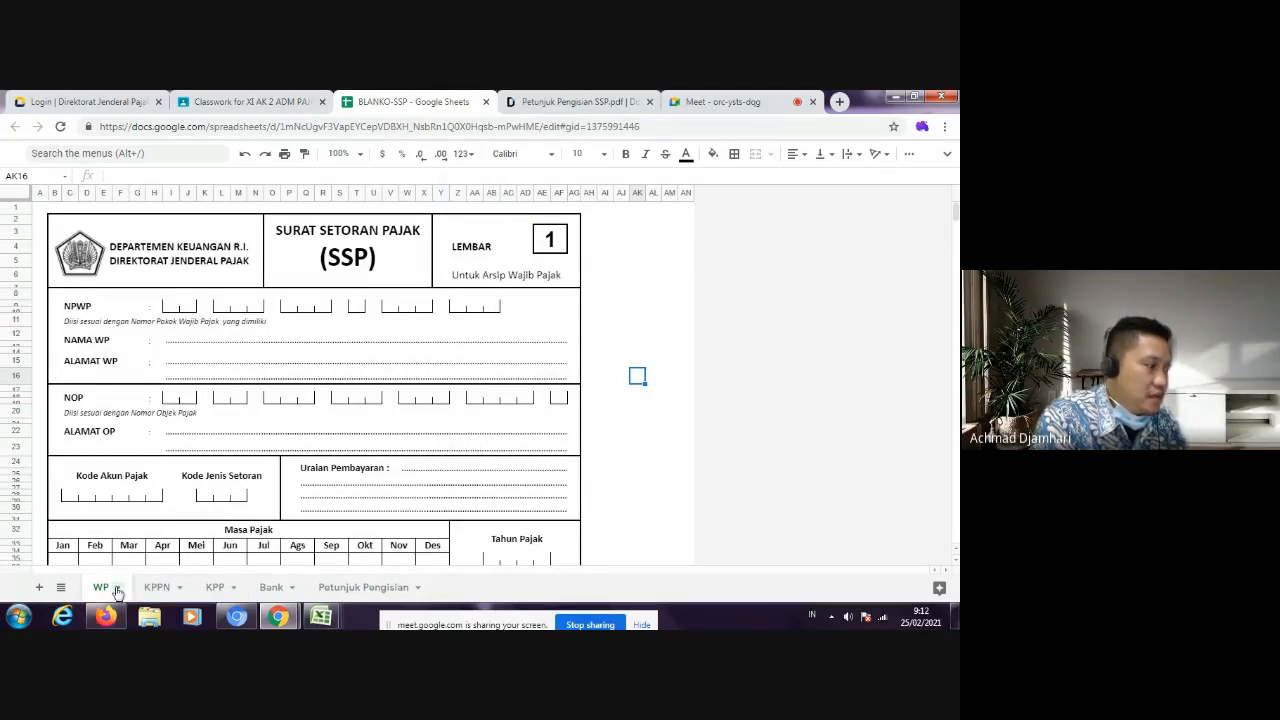
click(116, 589)
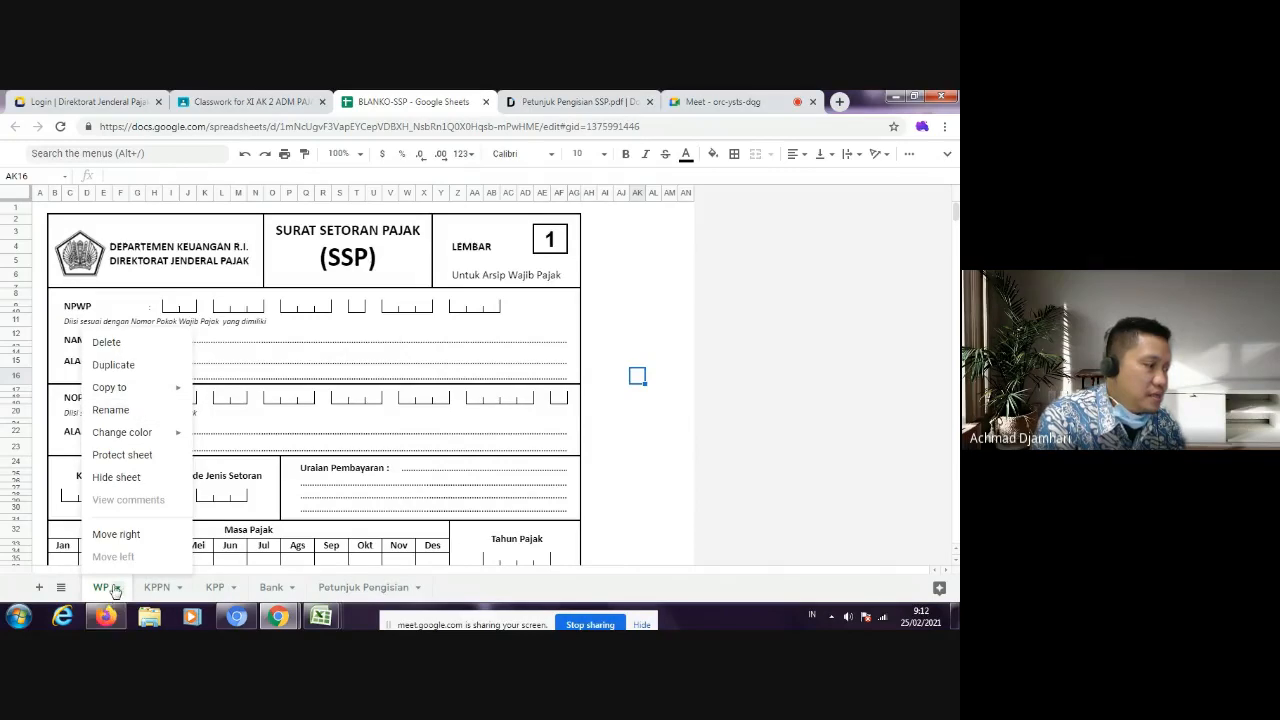
click(117, 590)
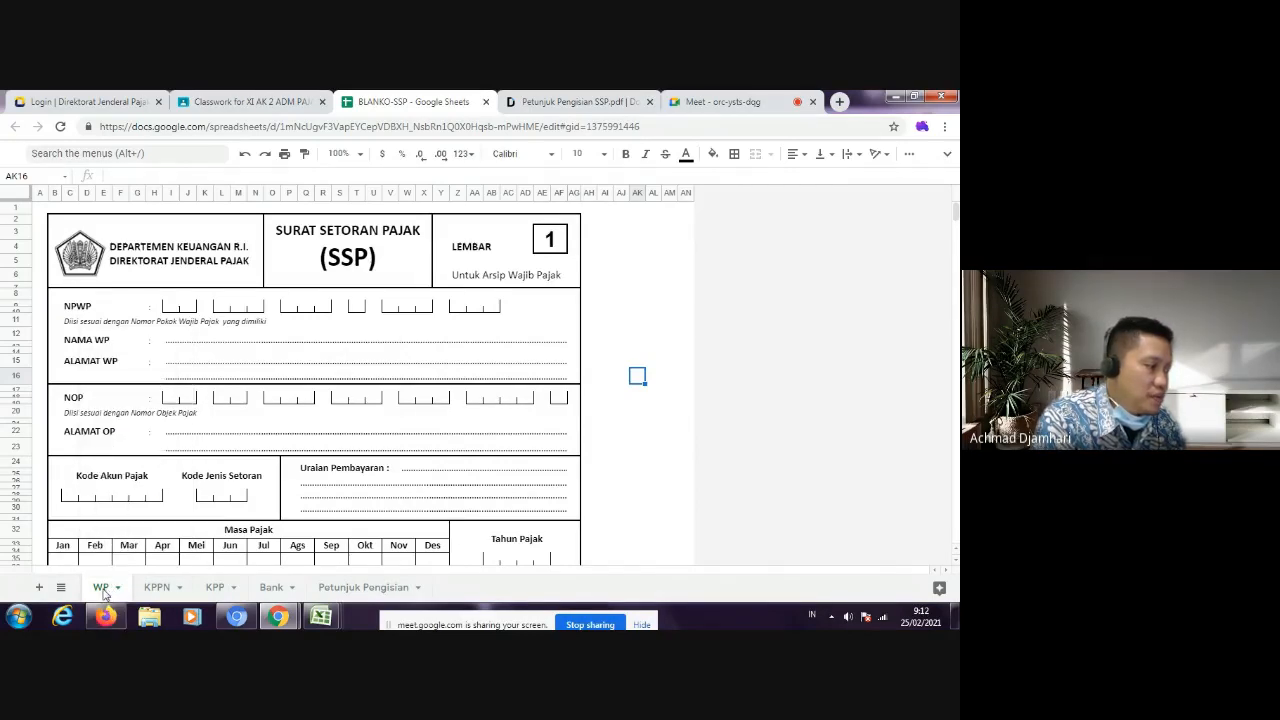
click(160, 588)
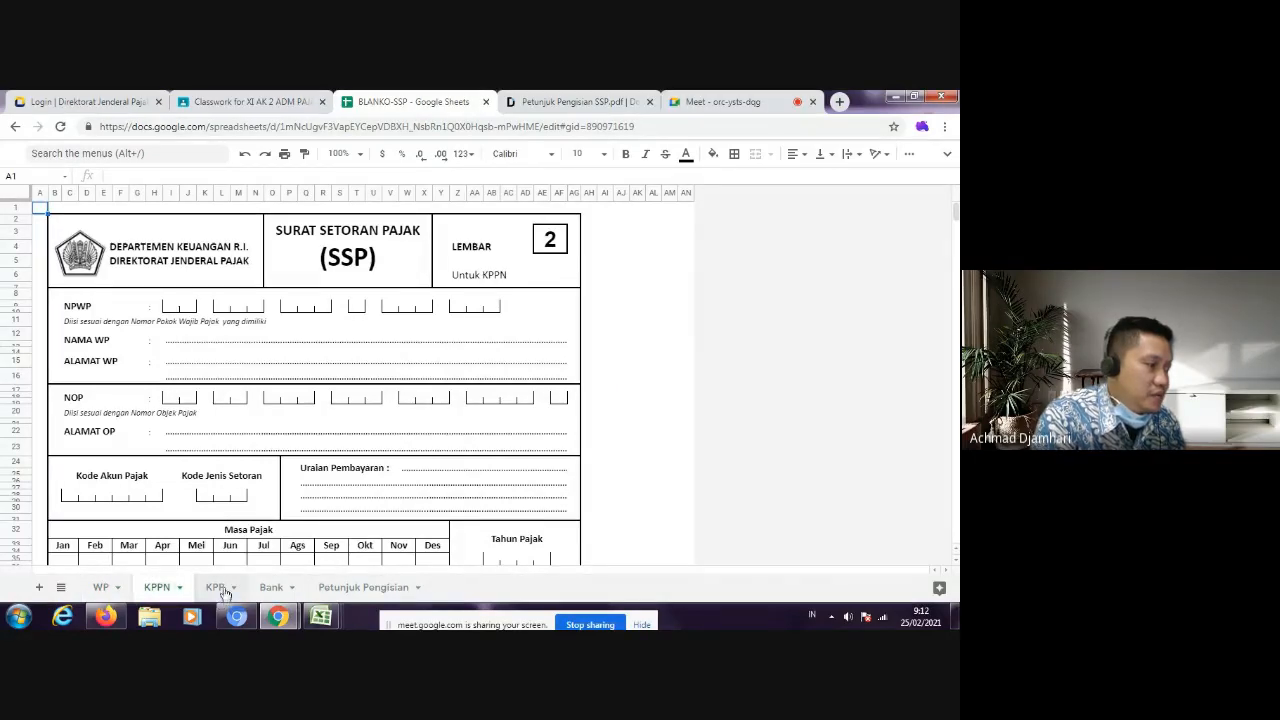
click(226, 590)
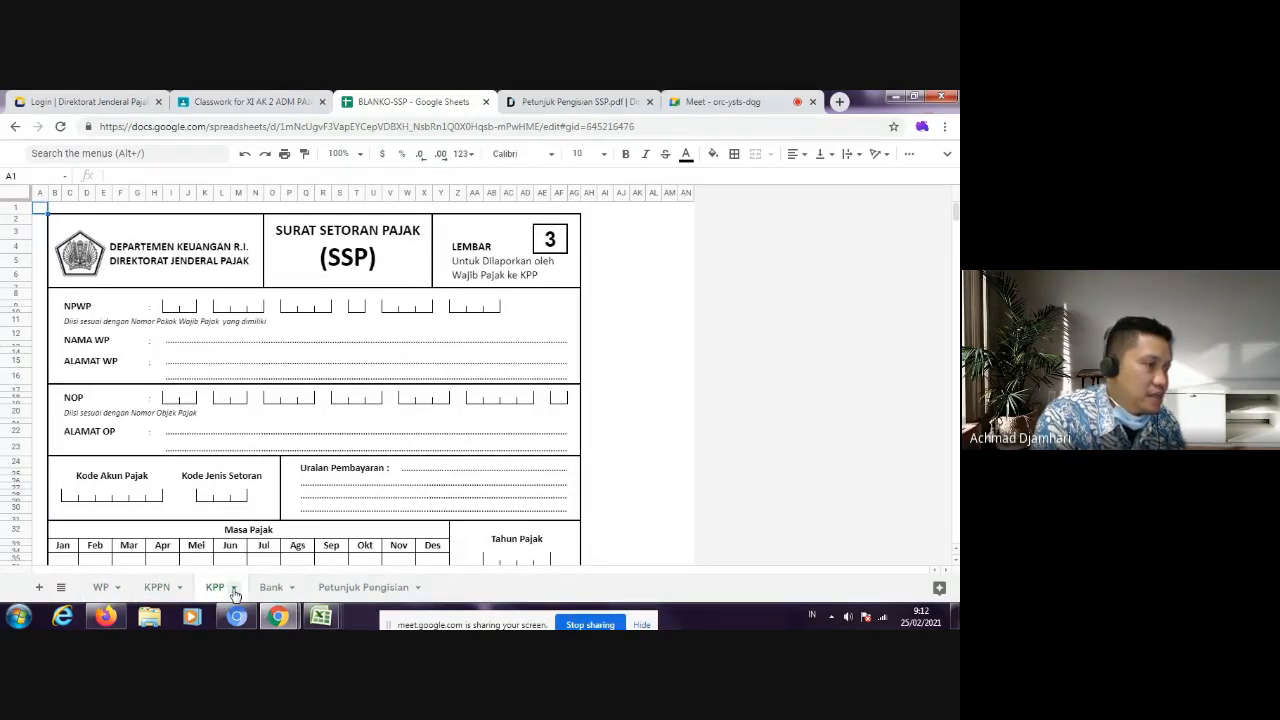
click(280, 589)
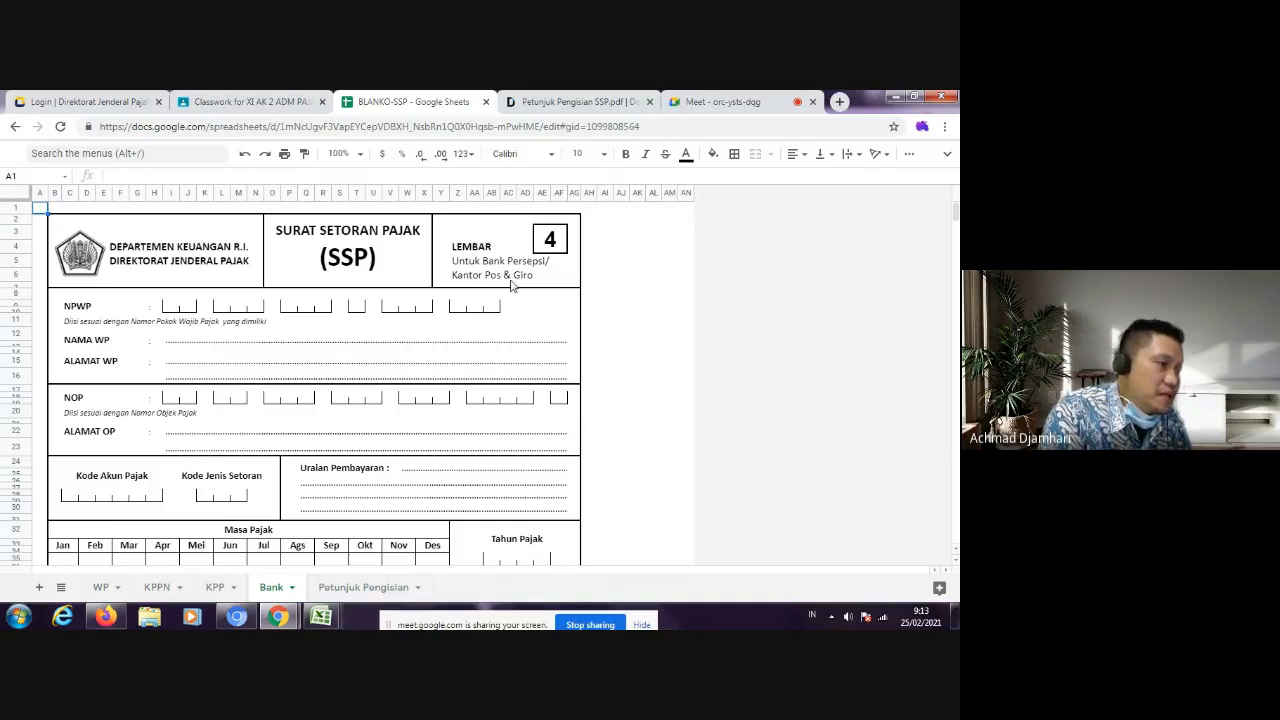
click(103, 588)
click(297, 365)
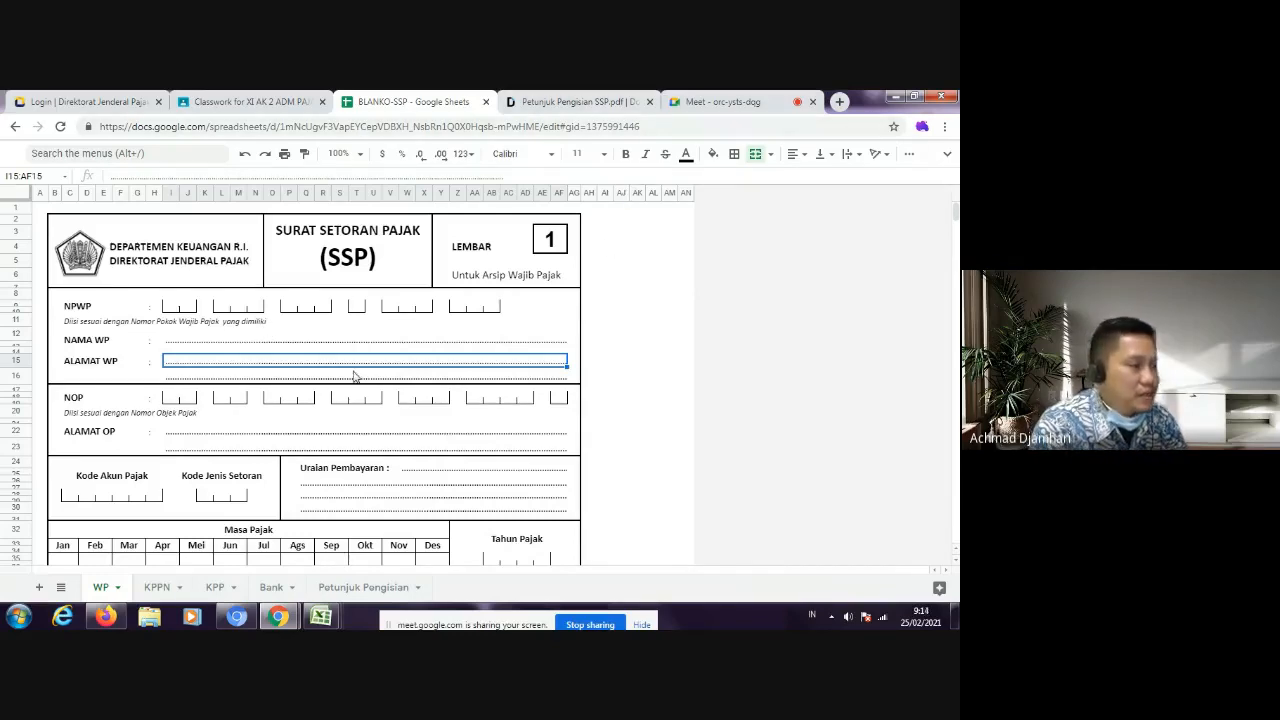
Step: Check the Meet call and return to the BLANKO-SSP spreadsheet
click(603, 103)
click(705, 102)
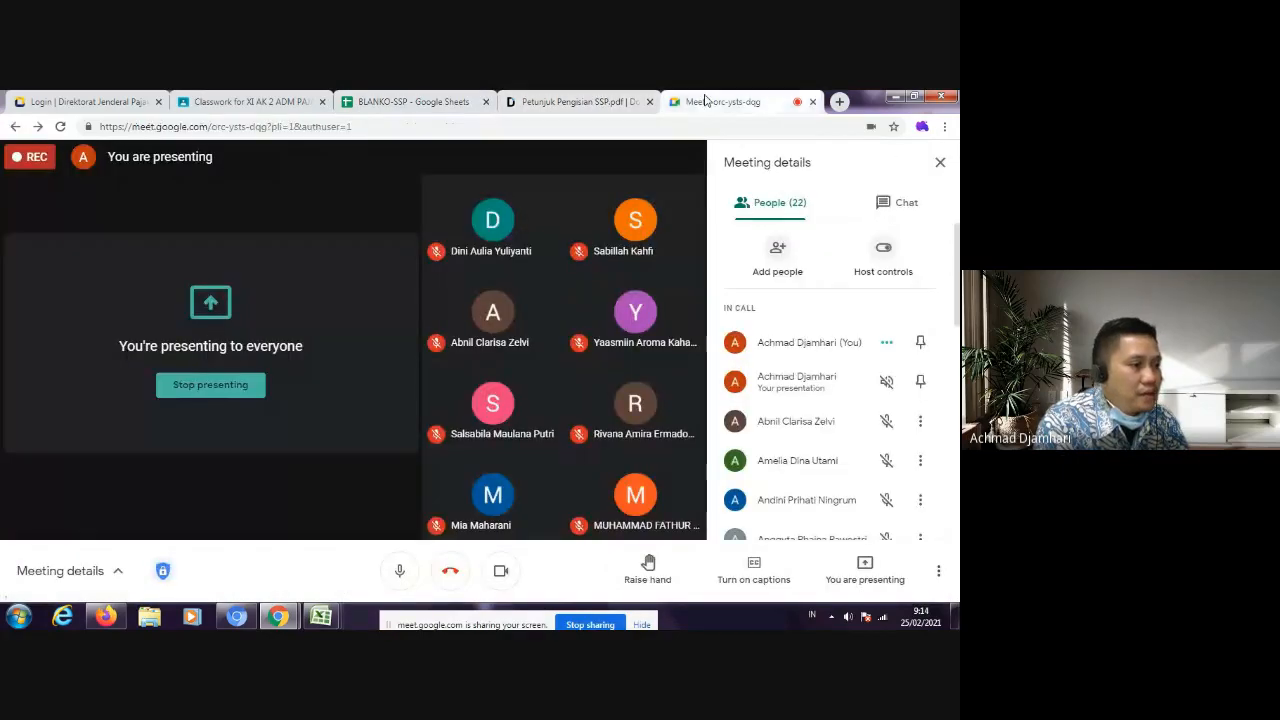
click(415, 102)
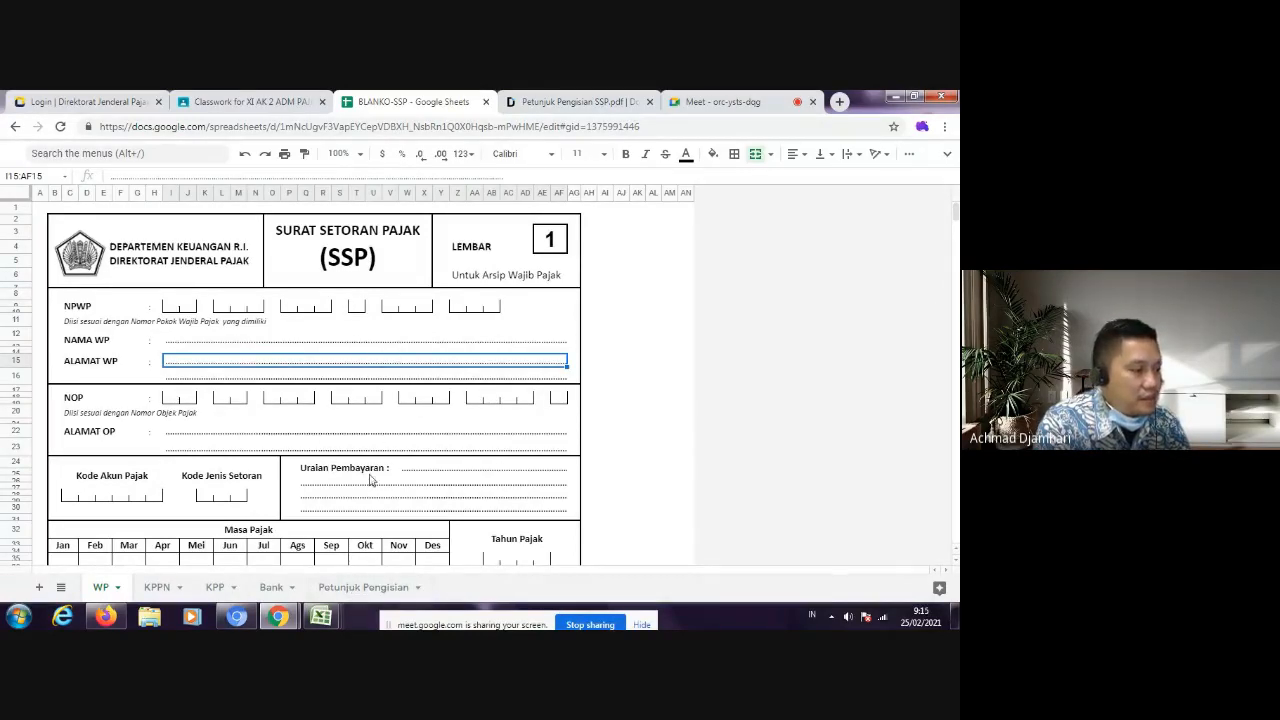
Step: Compare the Bank, WP, KPPN and KPP copies of the SSP form once more, ending on the WP sheet
click(280, 593)
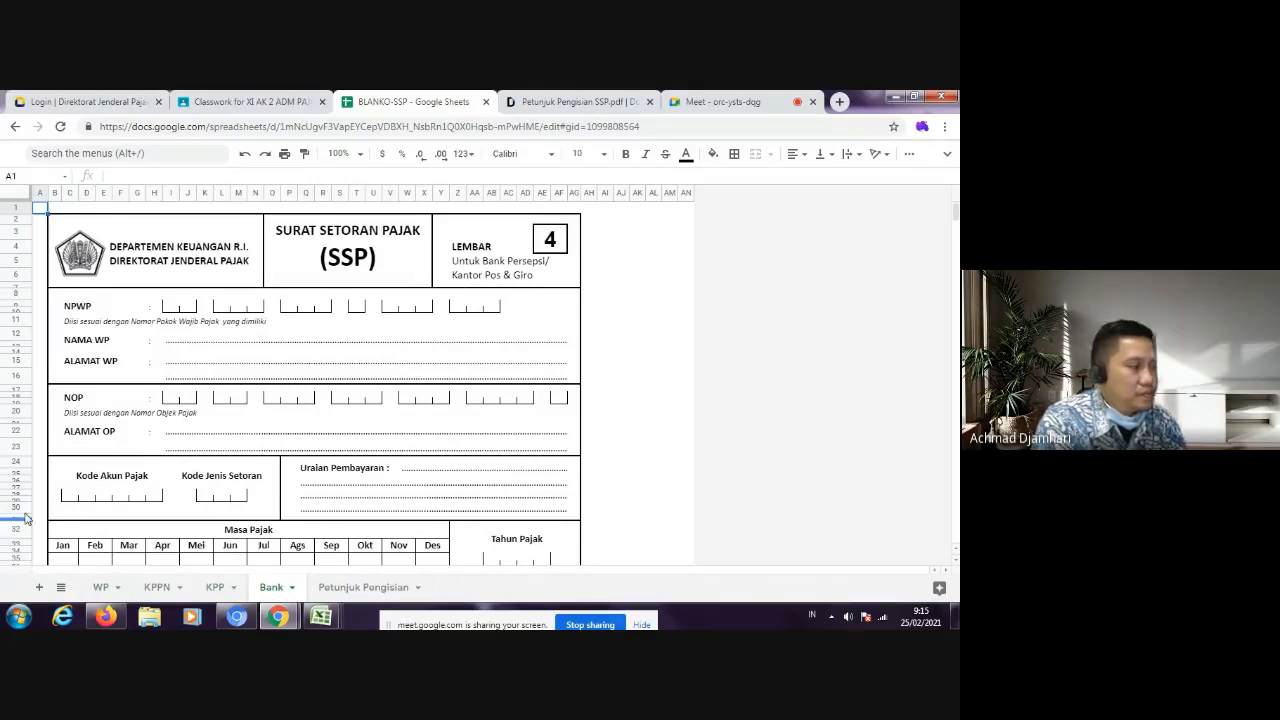
click(101, 588)
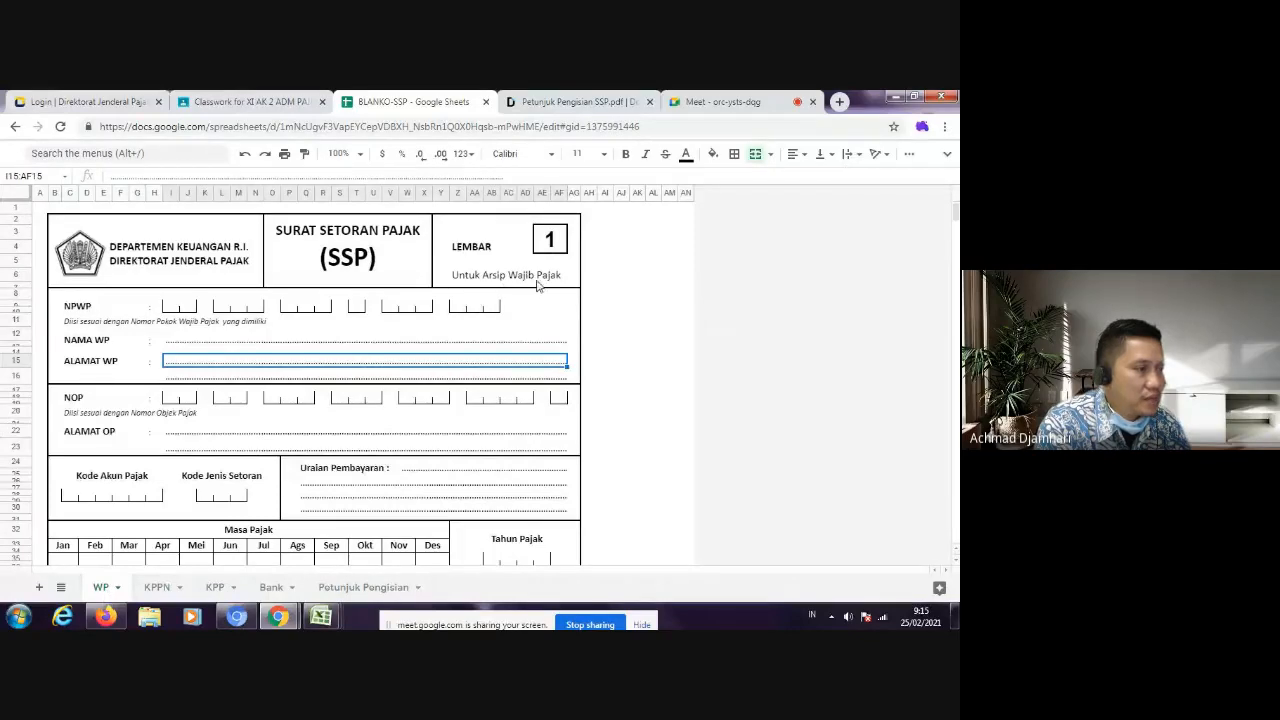
click(164, 590)
click(214, 589)
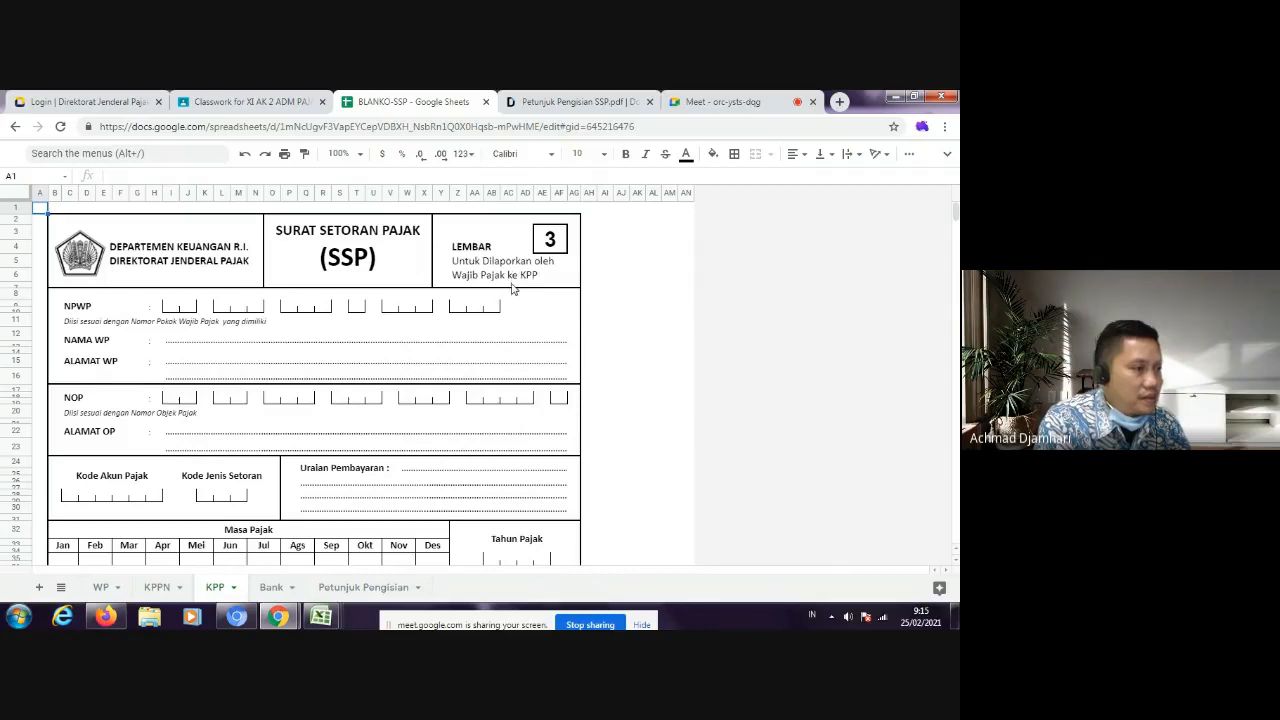
click(166, 589)
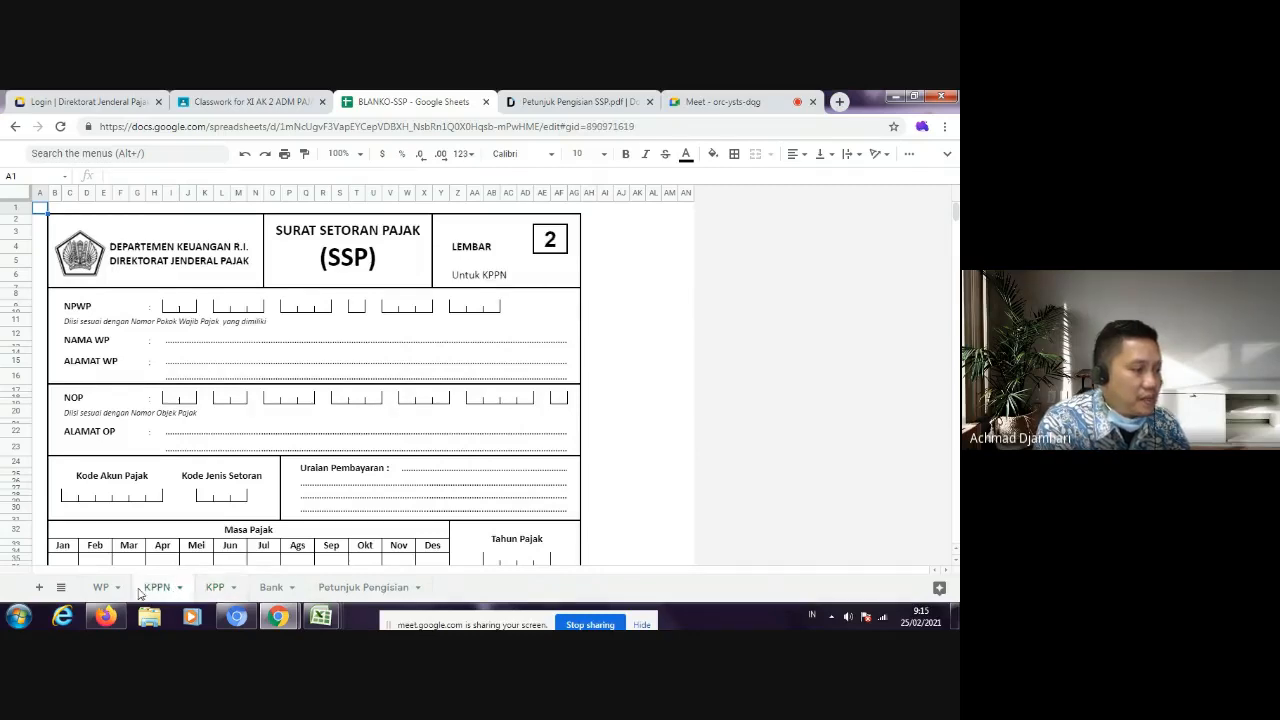
click(105, 588)
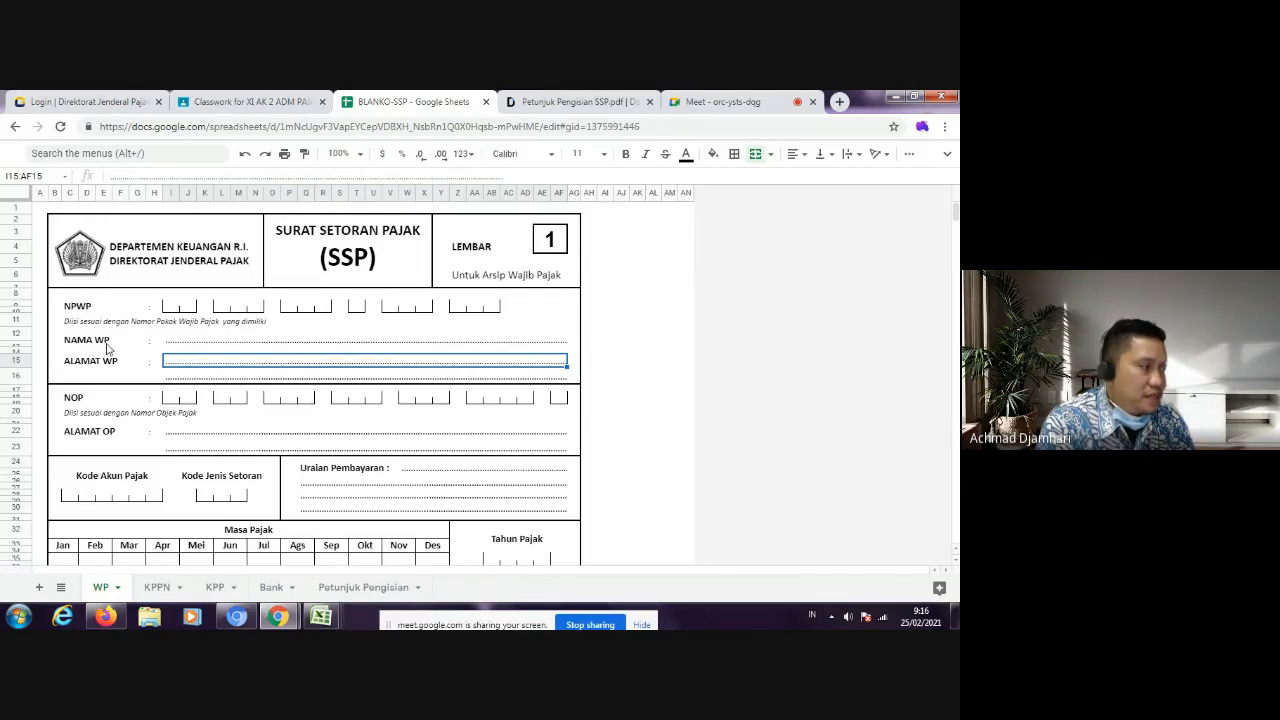
Step: Go to the XI AK 1 class in Classroom and open the student work of the PRAKTEK PENGISIAN SPT 1770 assignment
click(245, 101)
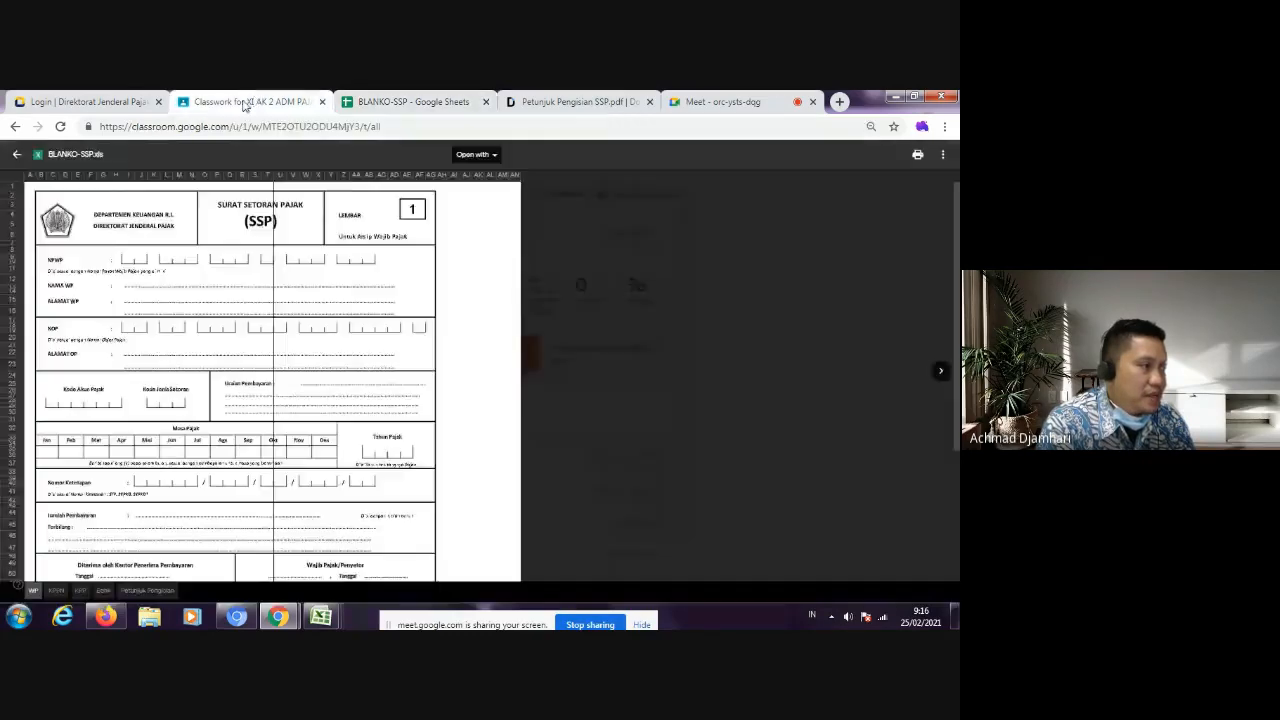
click(16, 154)
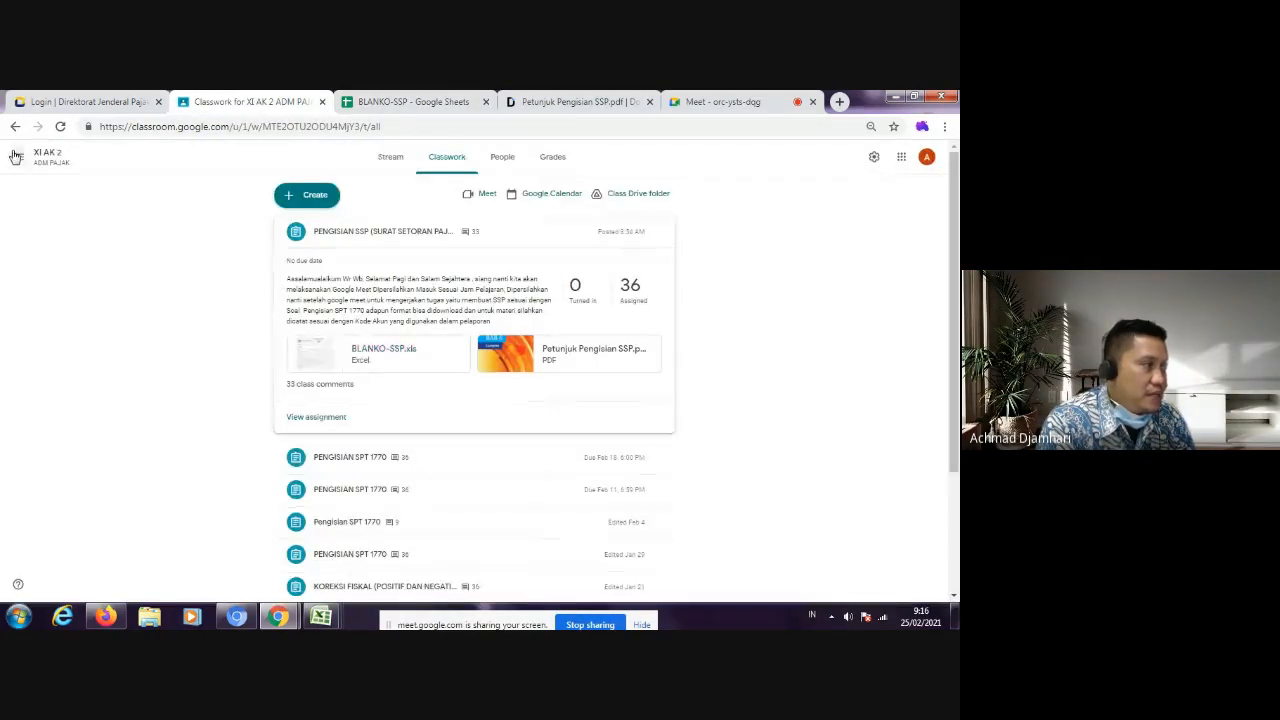
click(16, 157)
click(70, 385)
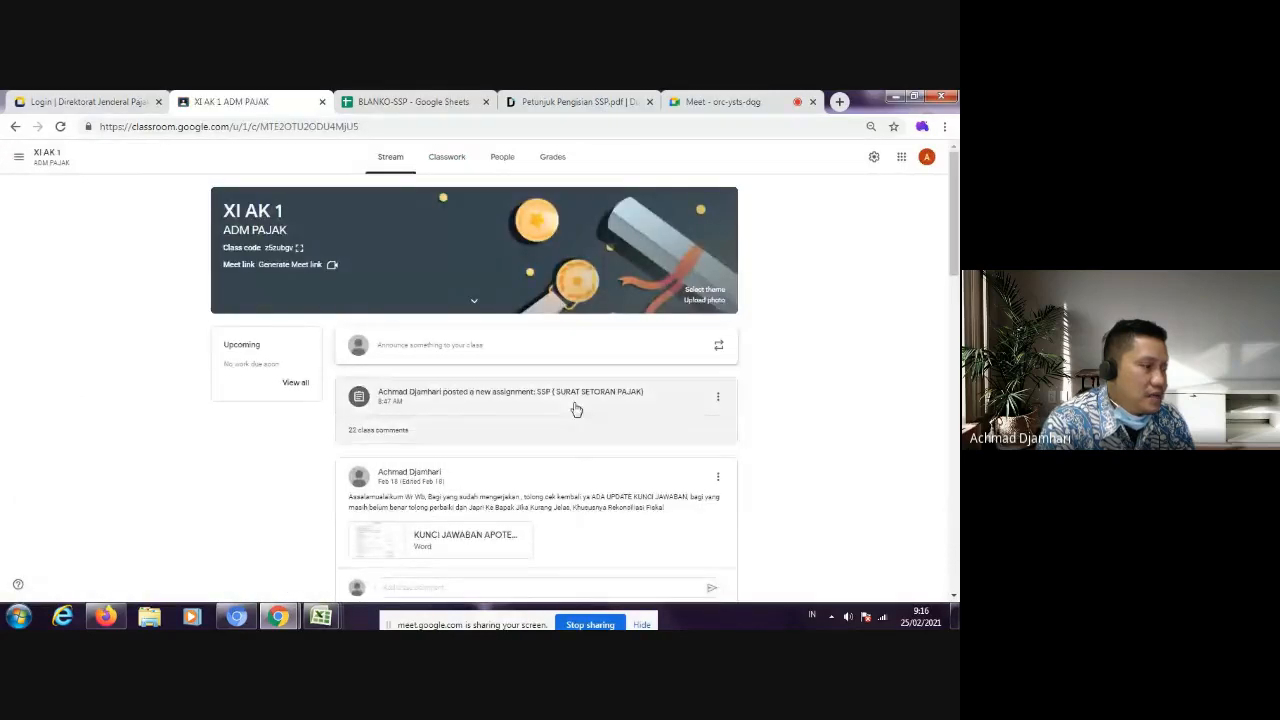
scroll(567, 455, down, 1)
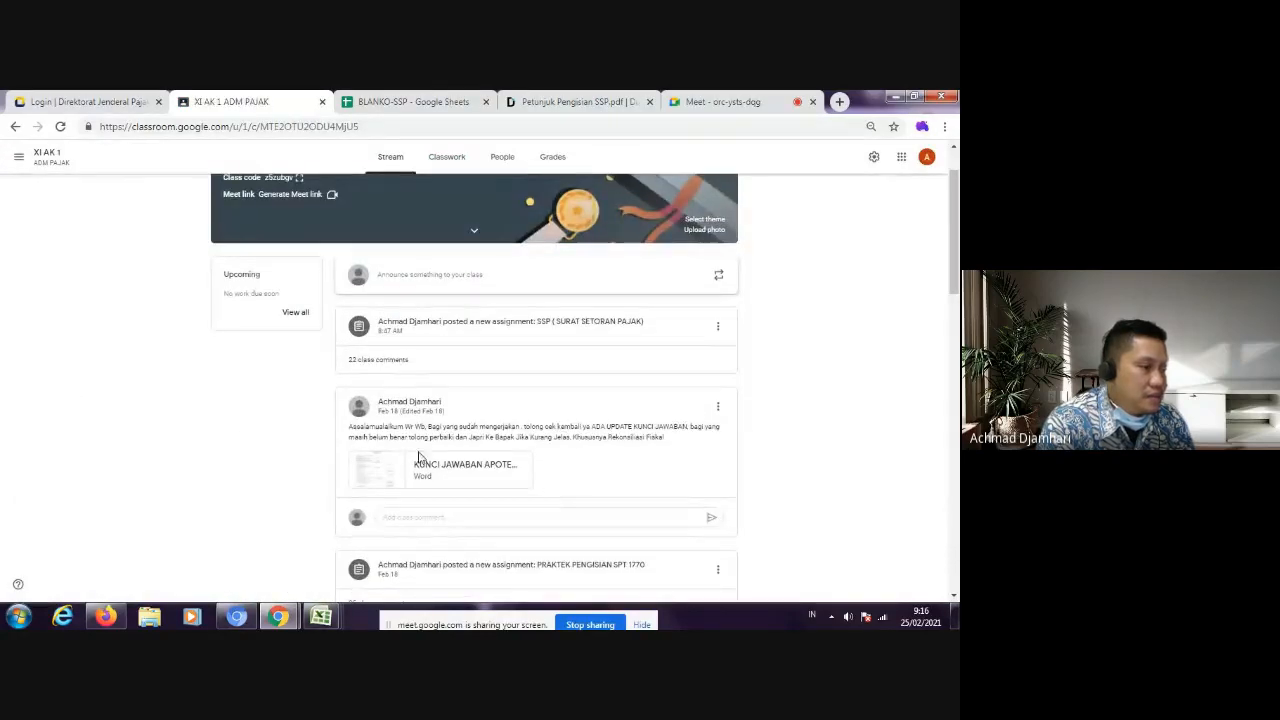
click(443, 570)
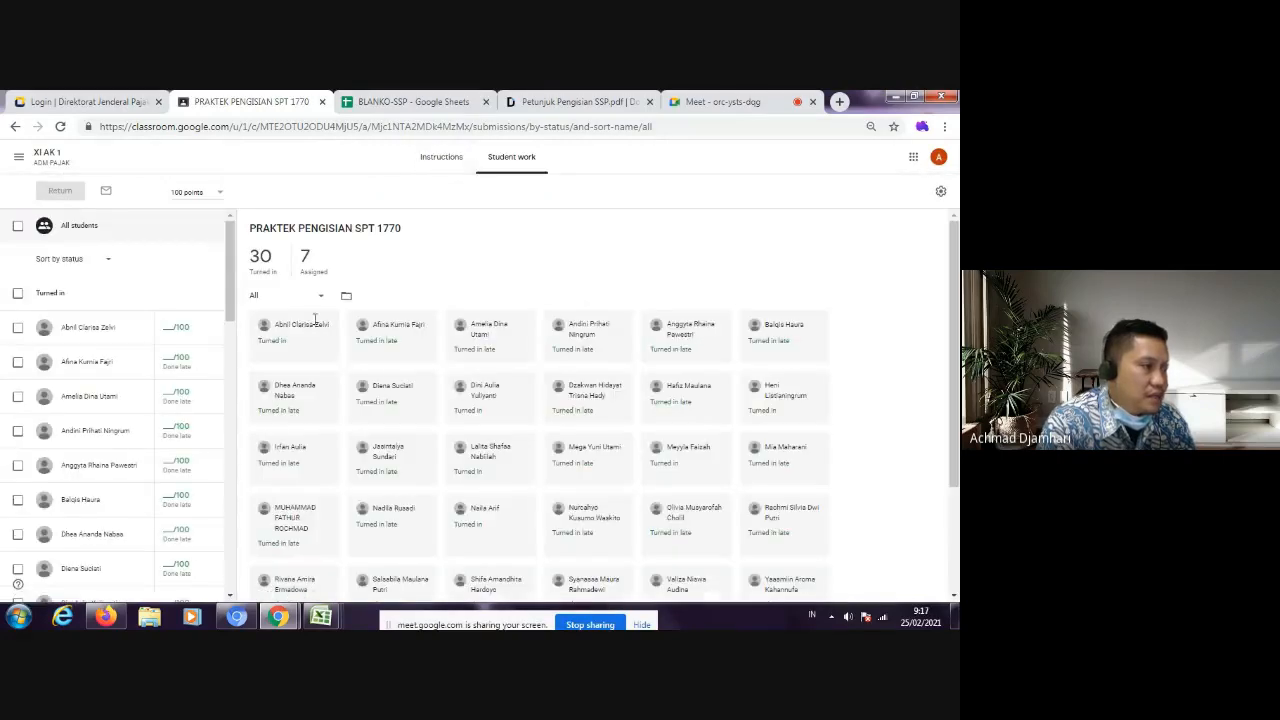
Step: Find a student's submission in the list and open its attached Formulir Excel SPT Tahunan 1770 workbook
scroll(105, 355, down, 3)
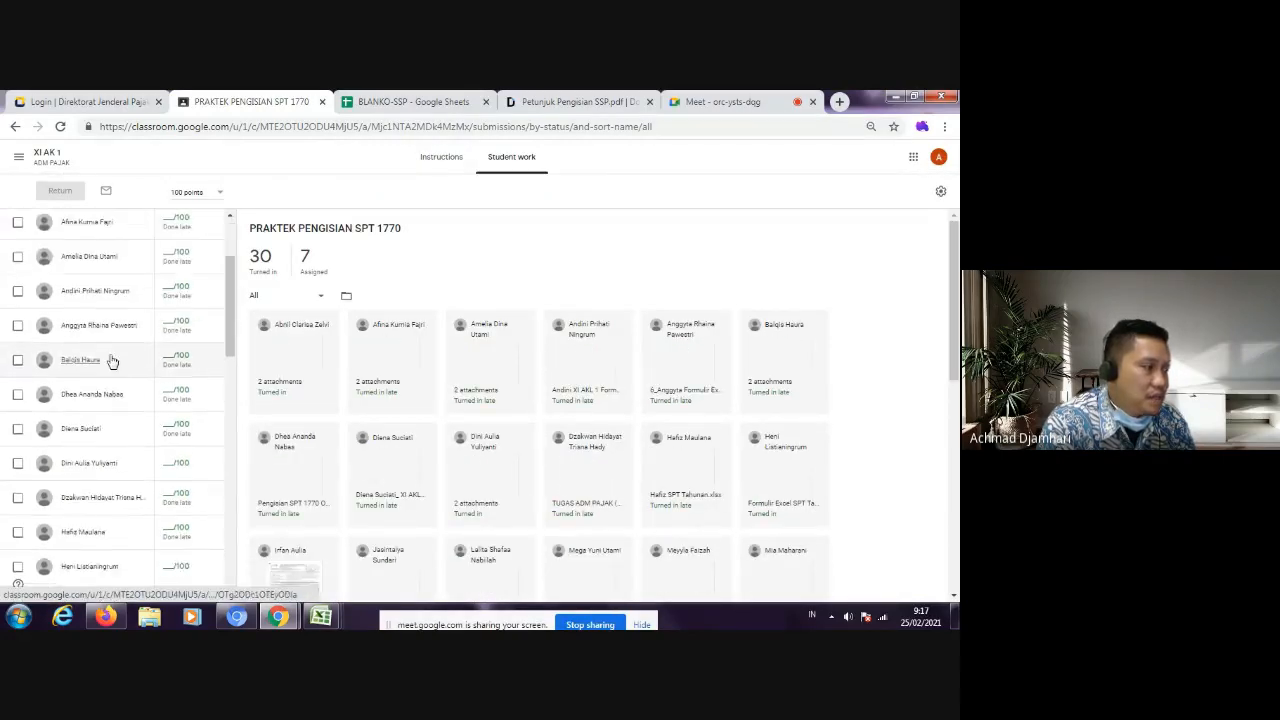
scroll(110, 352, down, 2)
scroll(113, 335, down, 4)
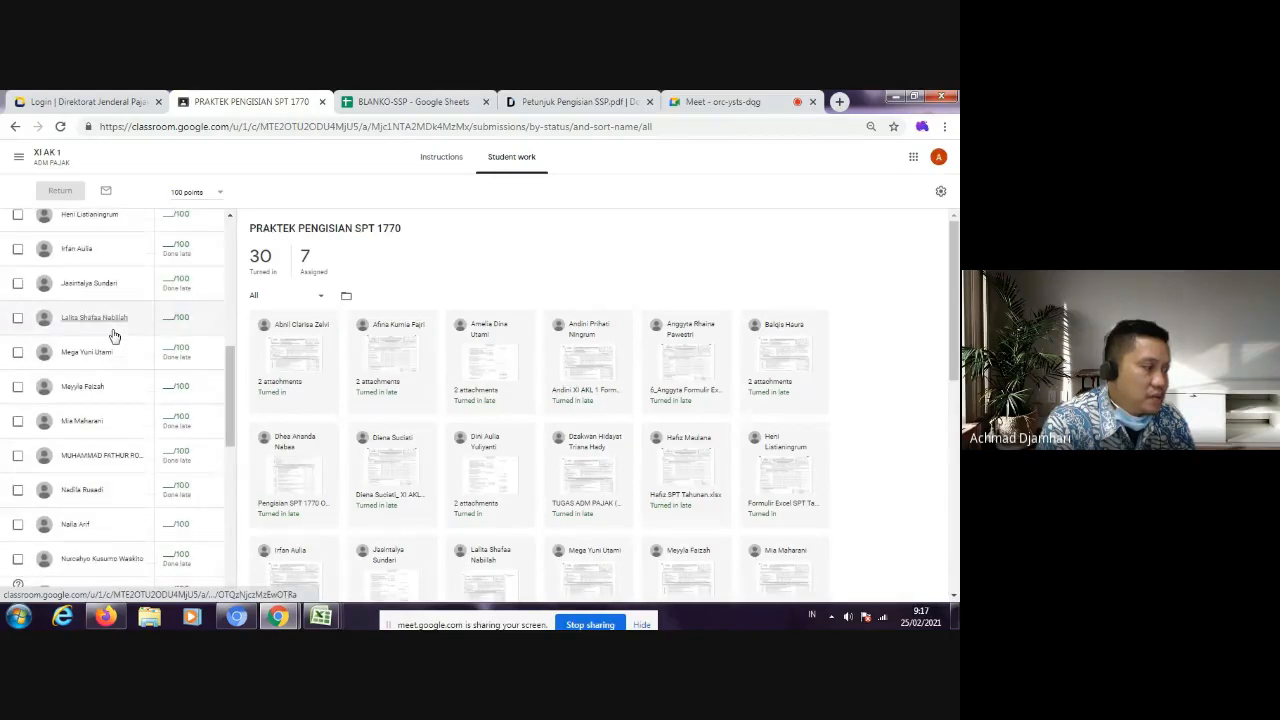
scroll(113, 345, down, 3)
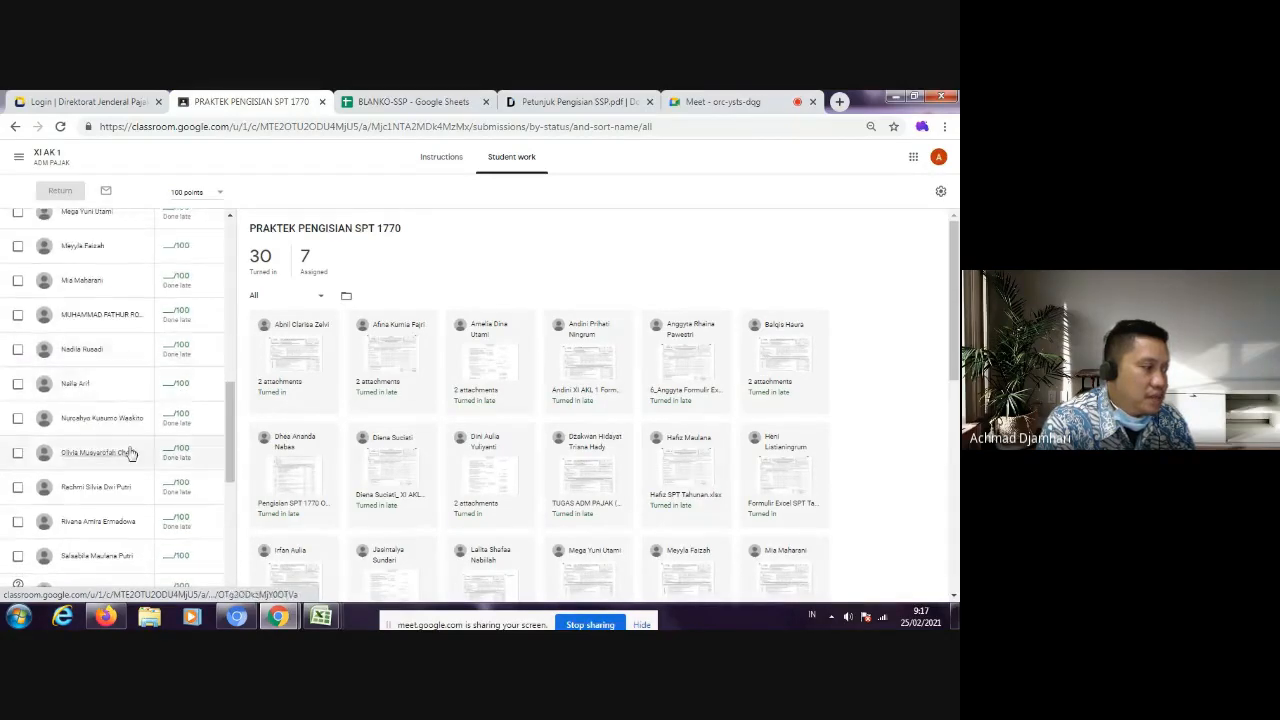
click(86, 383)
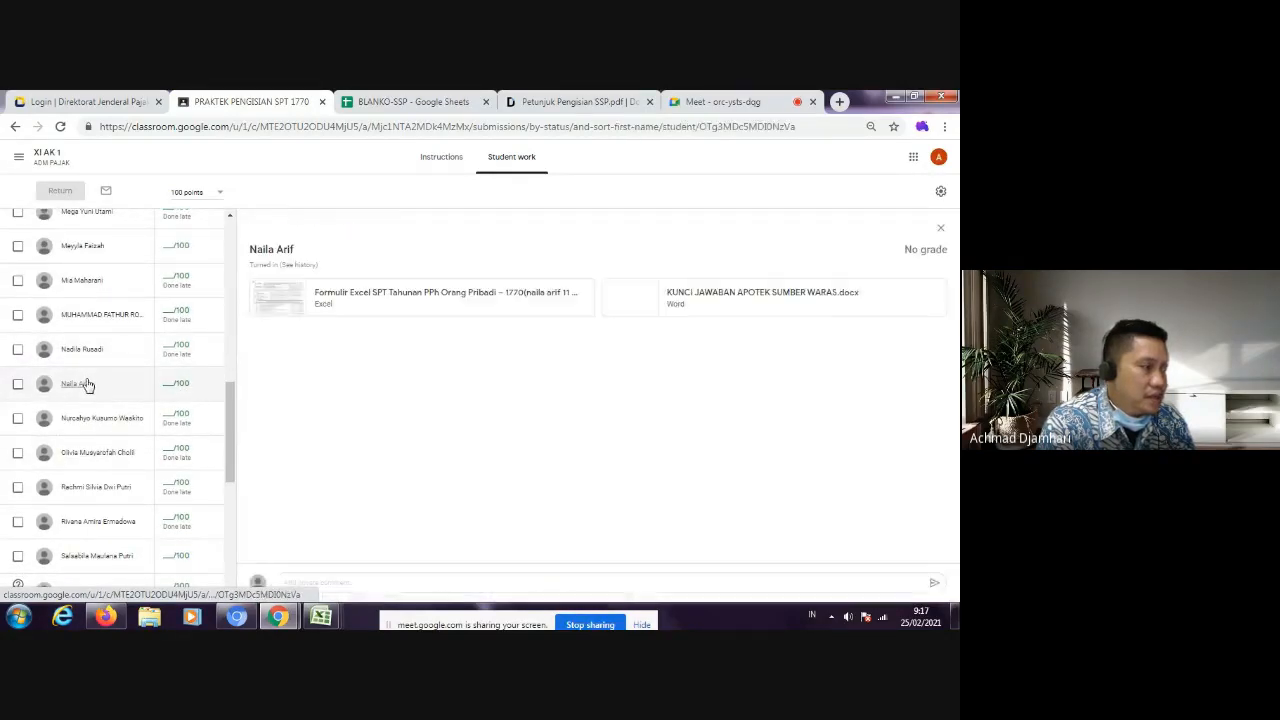
click(491, 298)
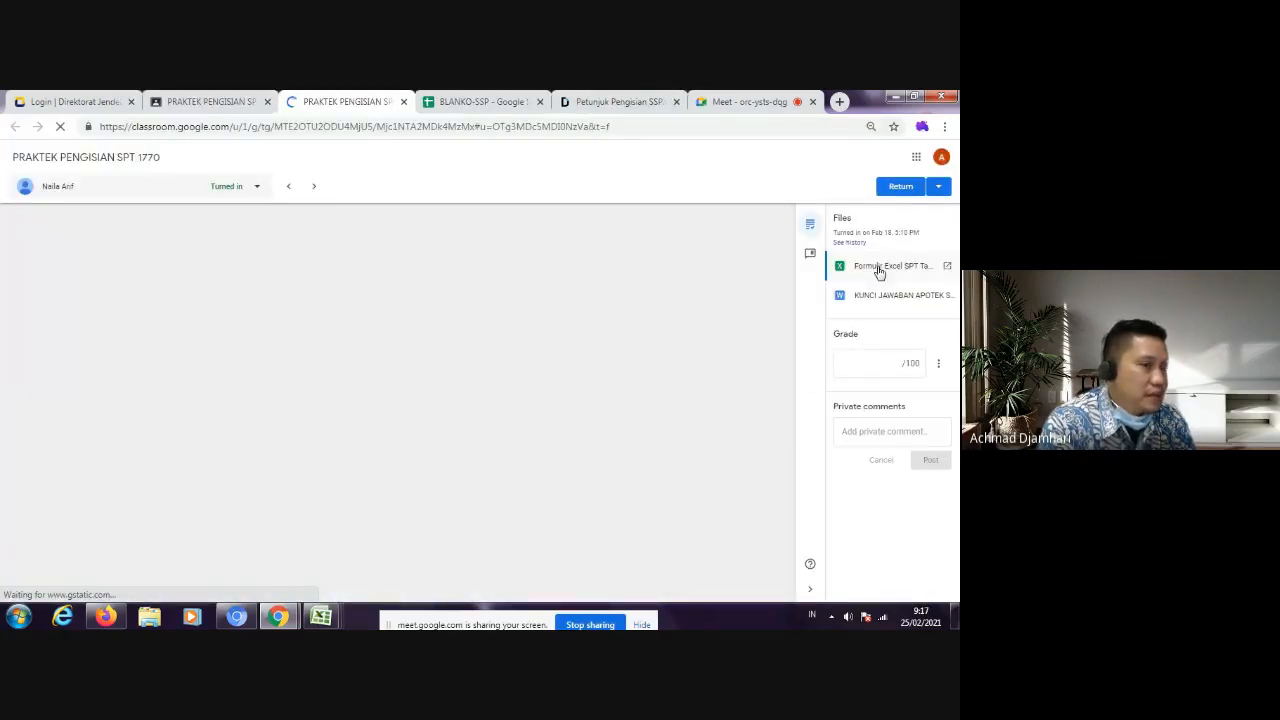
click(877, 270)
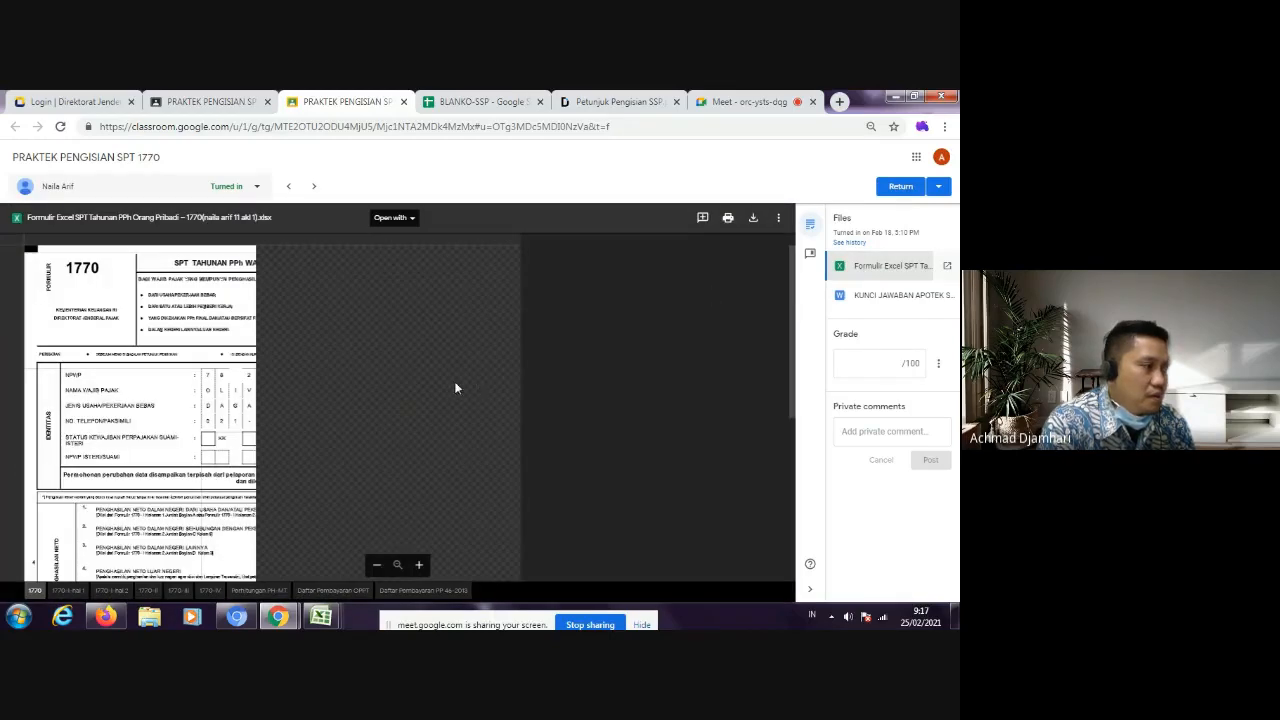
Step: Enlarge the 1770 sheet of the submitted workbook and examine its rupiah amounts from net income to item 19, PPh kurang dibayar
scroll(455, 400, down, 3)
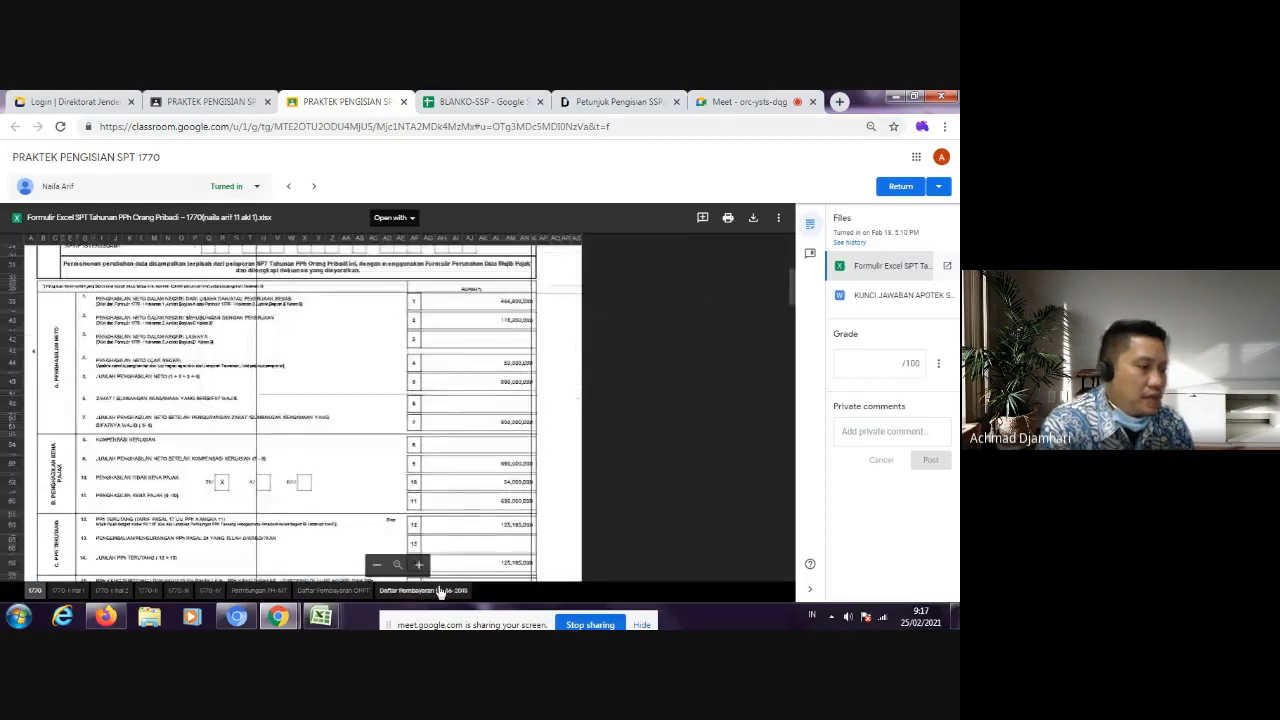
click(419, 565)
click(419, 565)
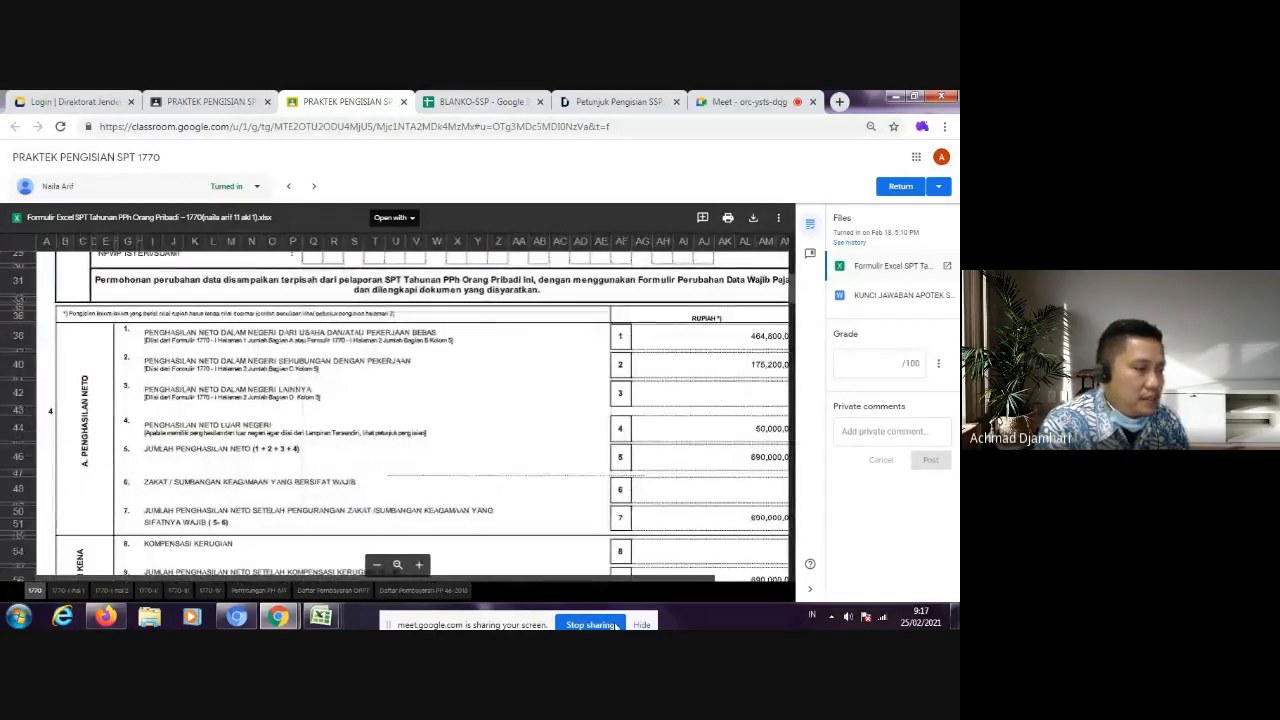
drag(629, 579, 748, 584)
scroll(655, 396, down, 1)
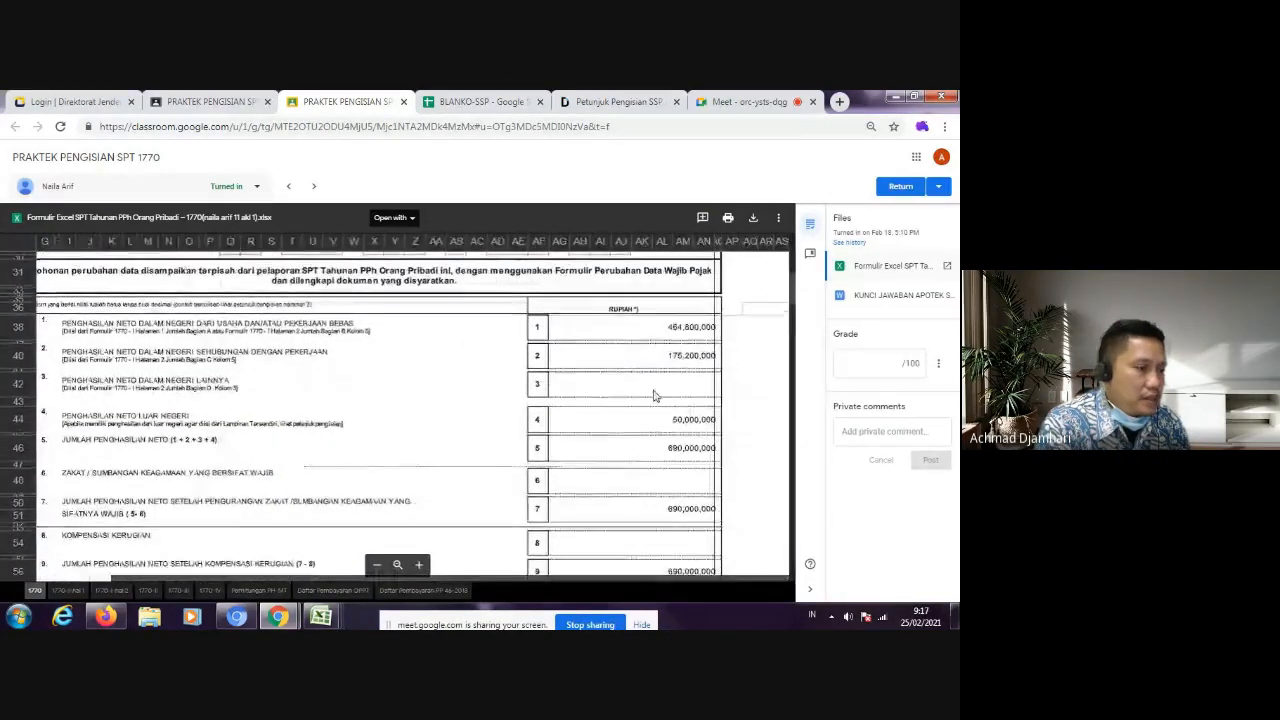
scroll(655, 396, down, 10)
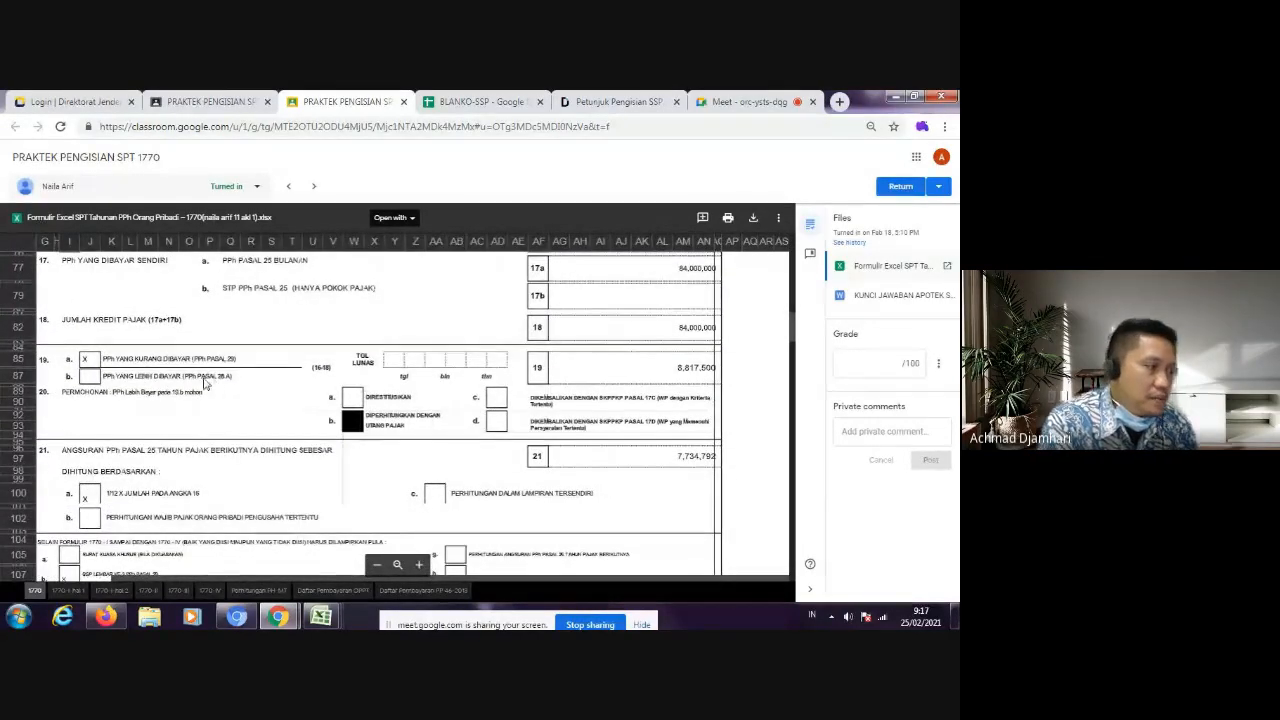
Step: Trace how item 19 is reached by reviewing the tax due, withheld tax and PPh Pasal 25 credit in items 12 to 18
scroll(216, 387, up, 1)
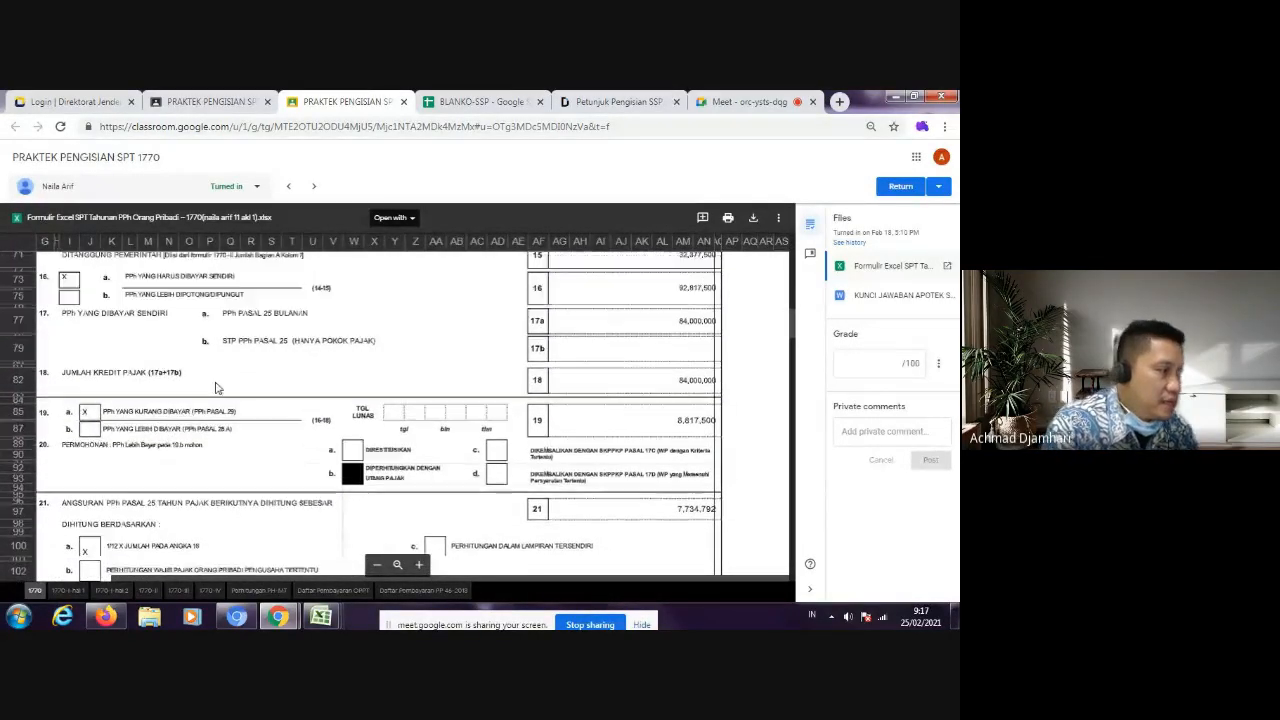
scroll(216, 387, up, 1)
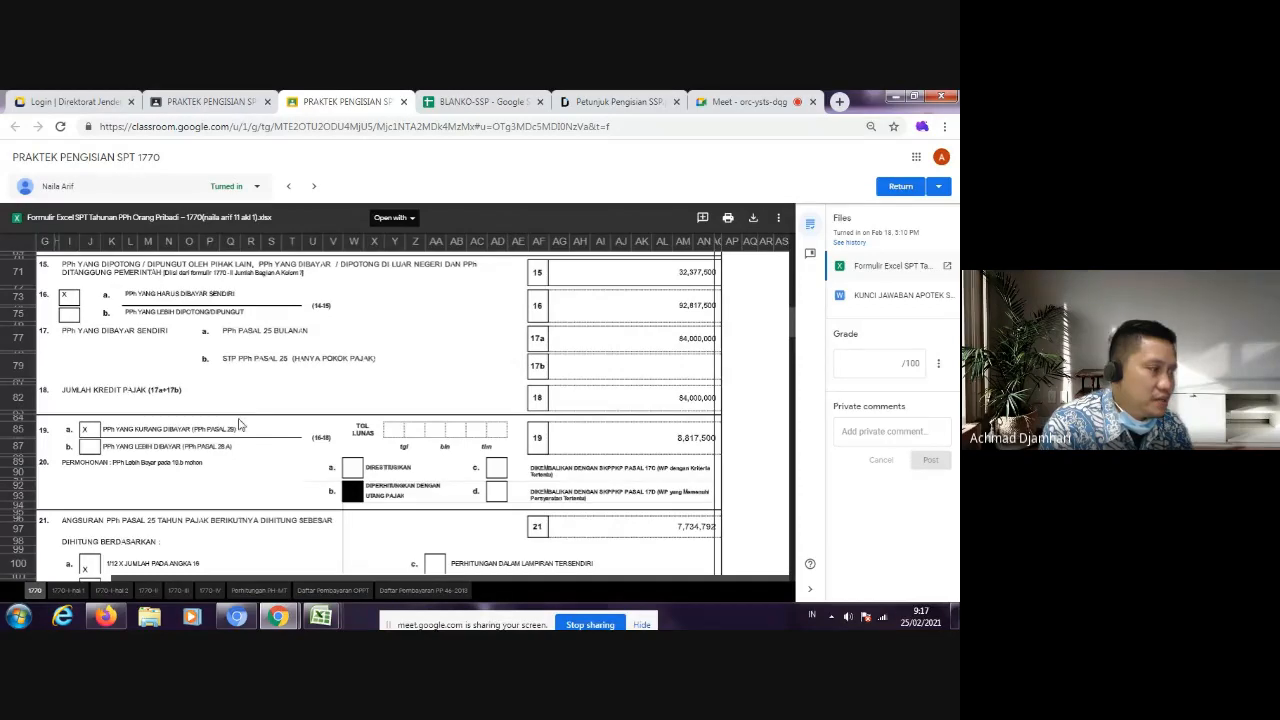
scroll(233, 422, up, 3)
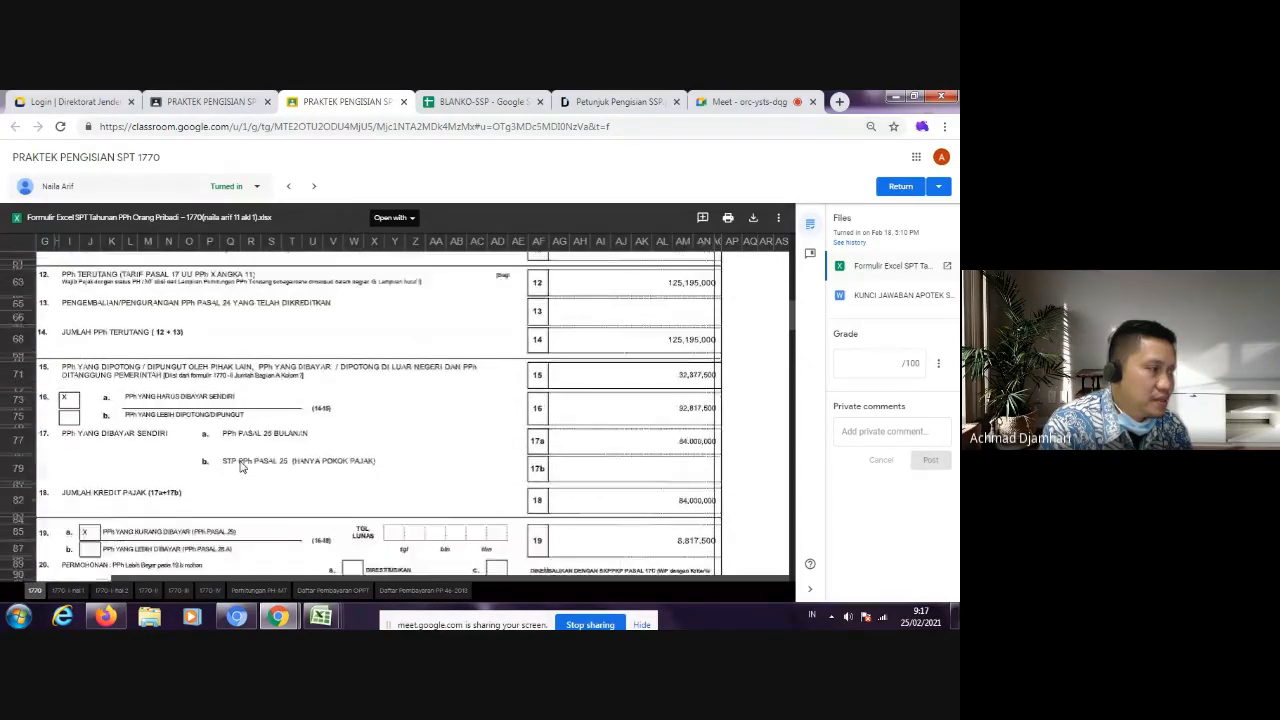
scroll(242, 472, up, 2)
scroll(250, 476, down, 2)
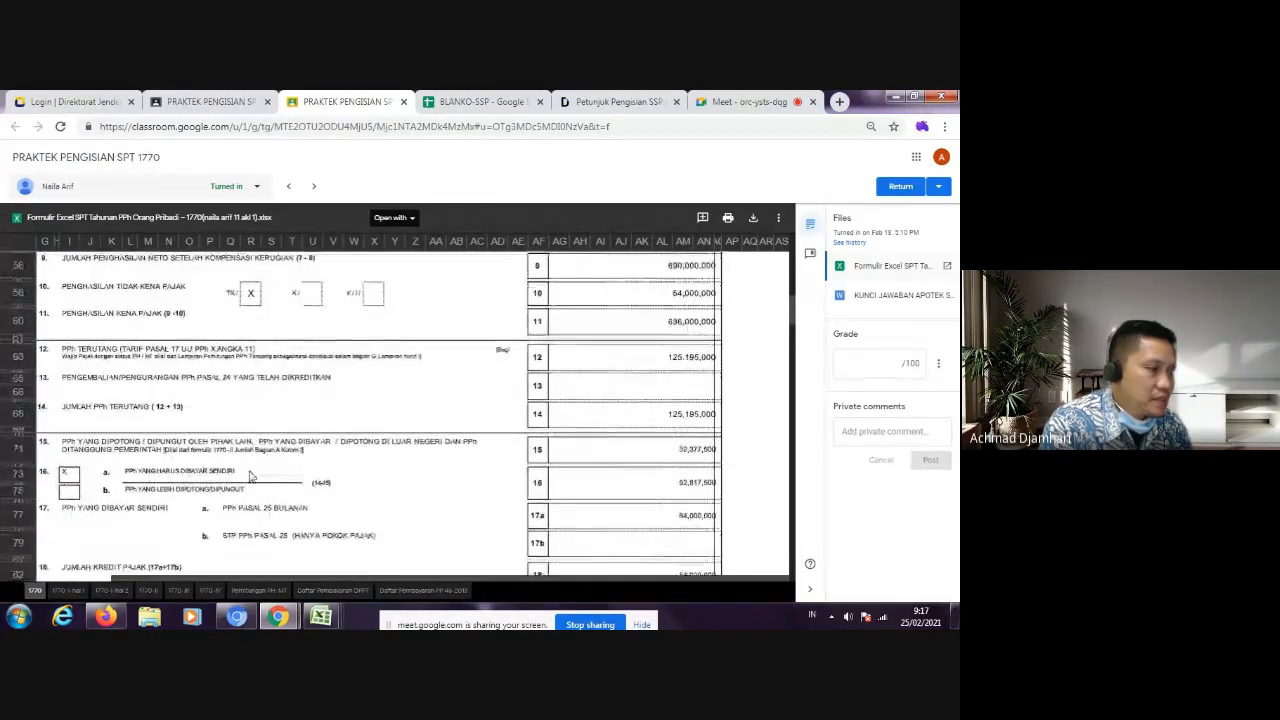
scroll(251, 477, down, 3)
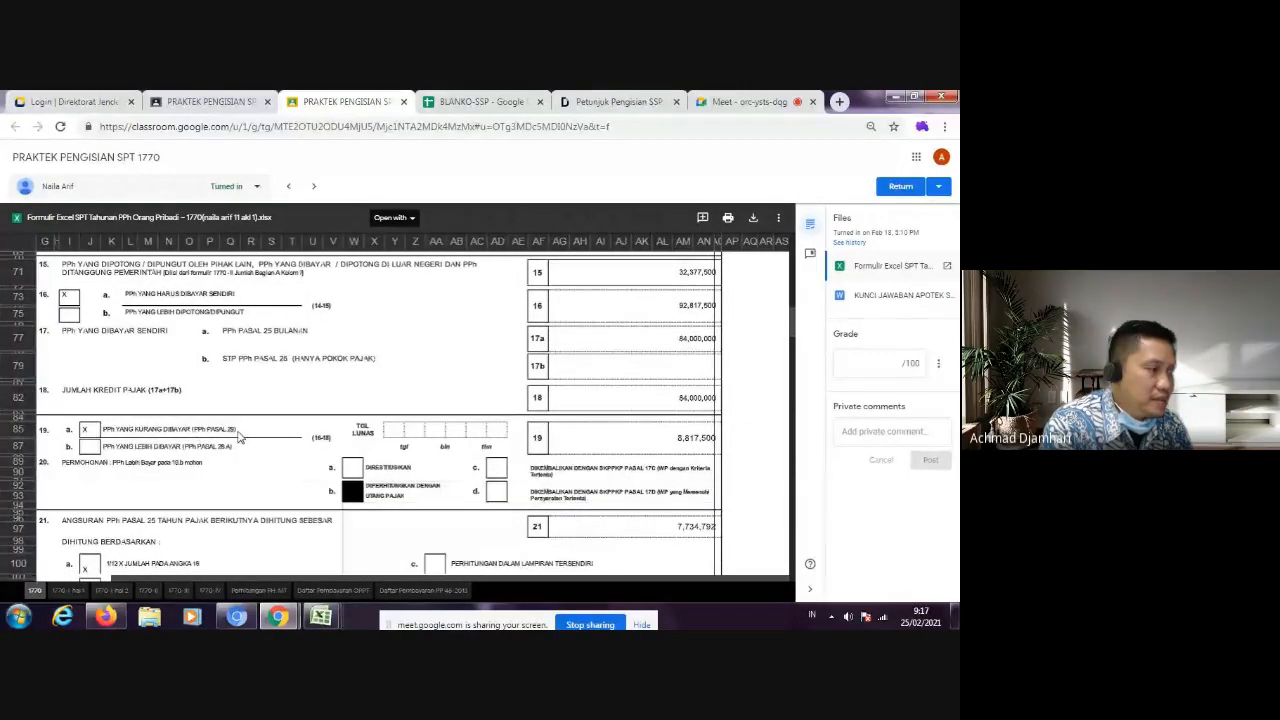
Step: Review the 1770 sheet back up to the taxpayer identity section and down again to the tax credit items
scroll(236, 435, up, 3)
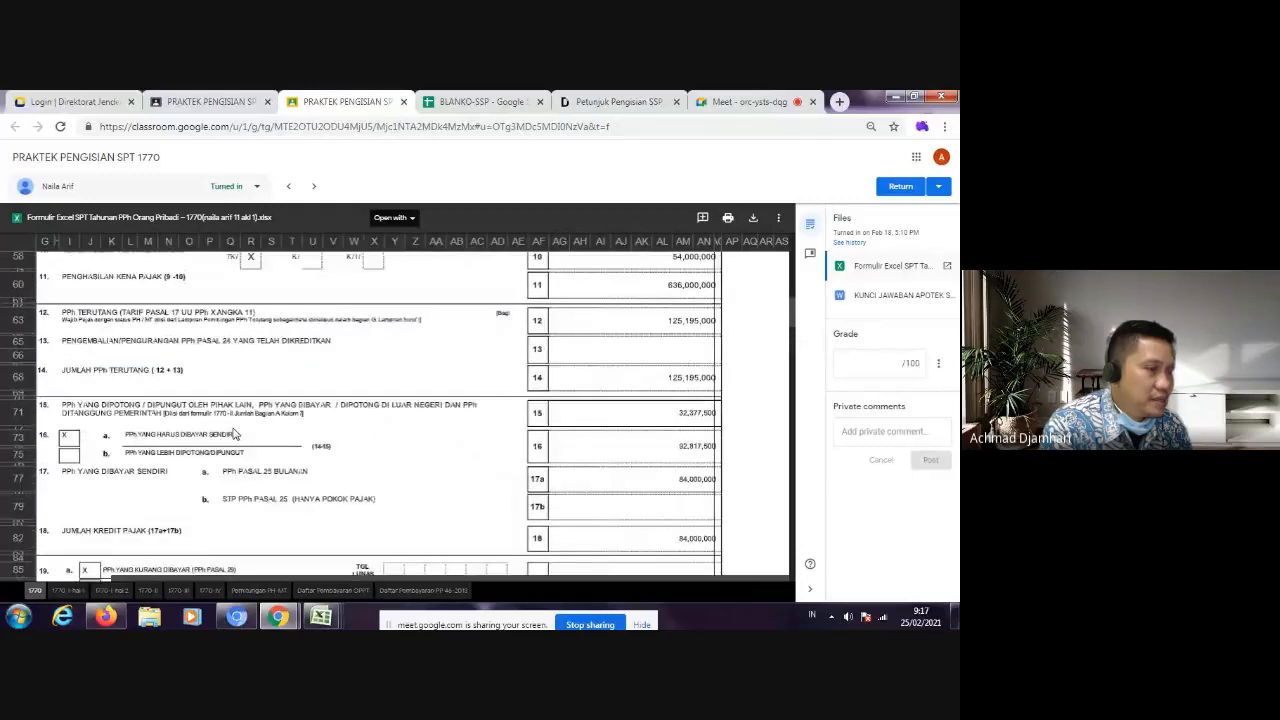
scroll(234, 434, up, 4)
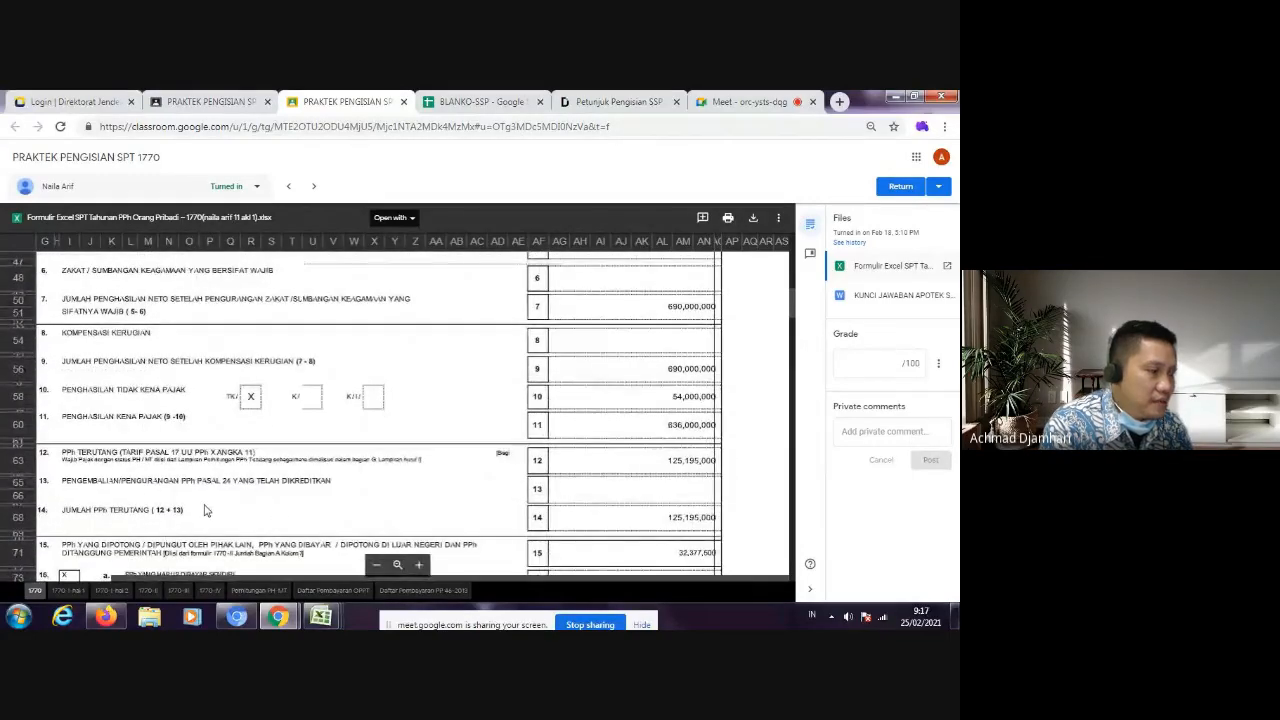
scroll(218, 507, up, 2)
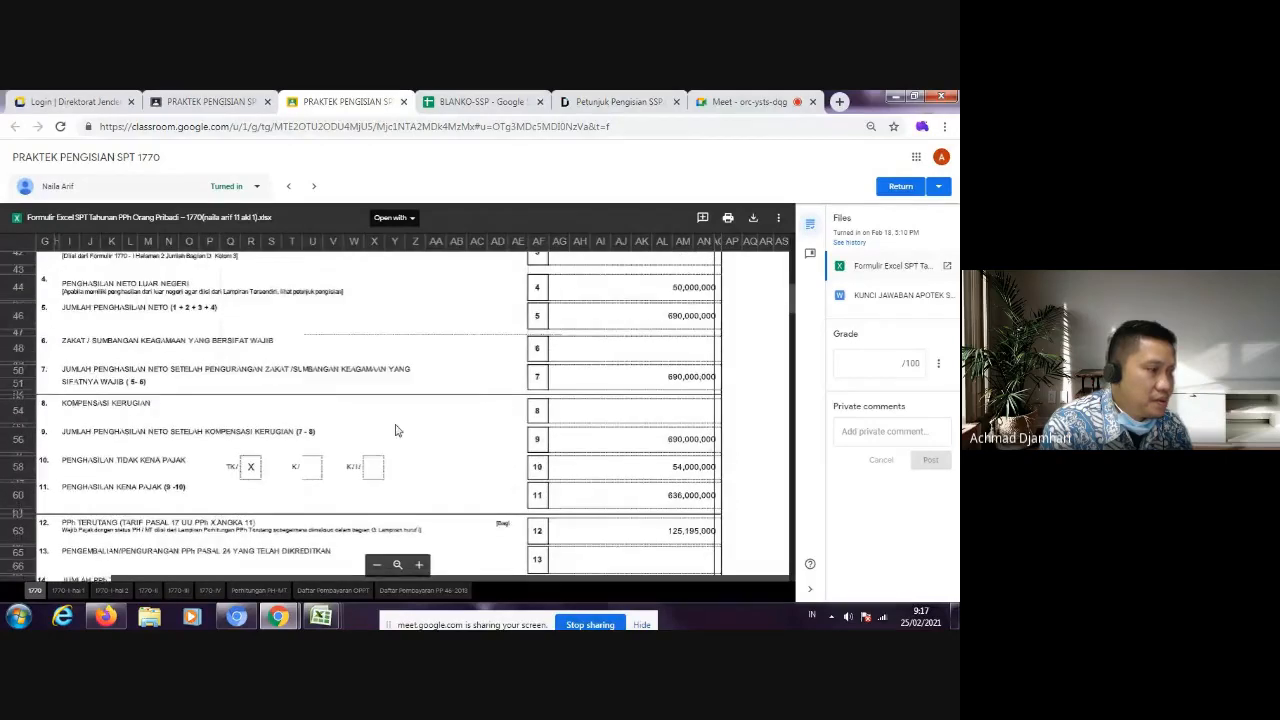
scroll(395, 430, up, 4)
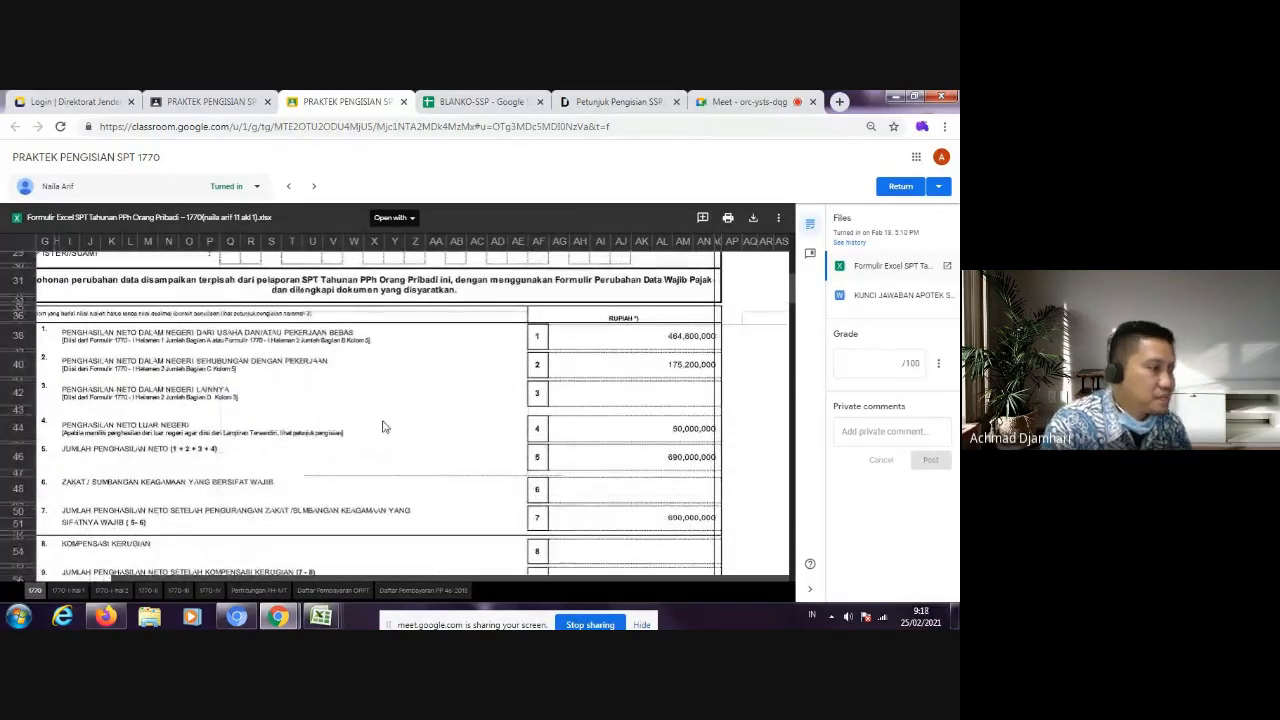
scroll(382, 427, up, 8)
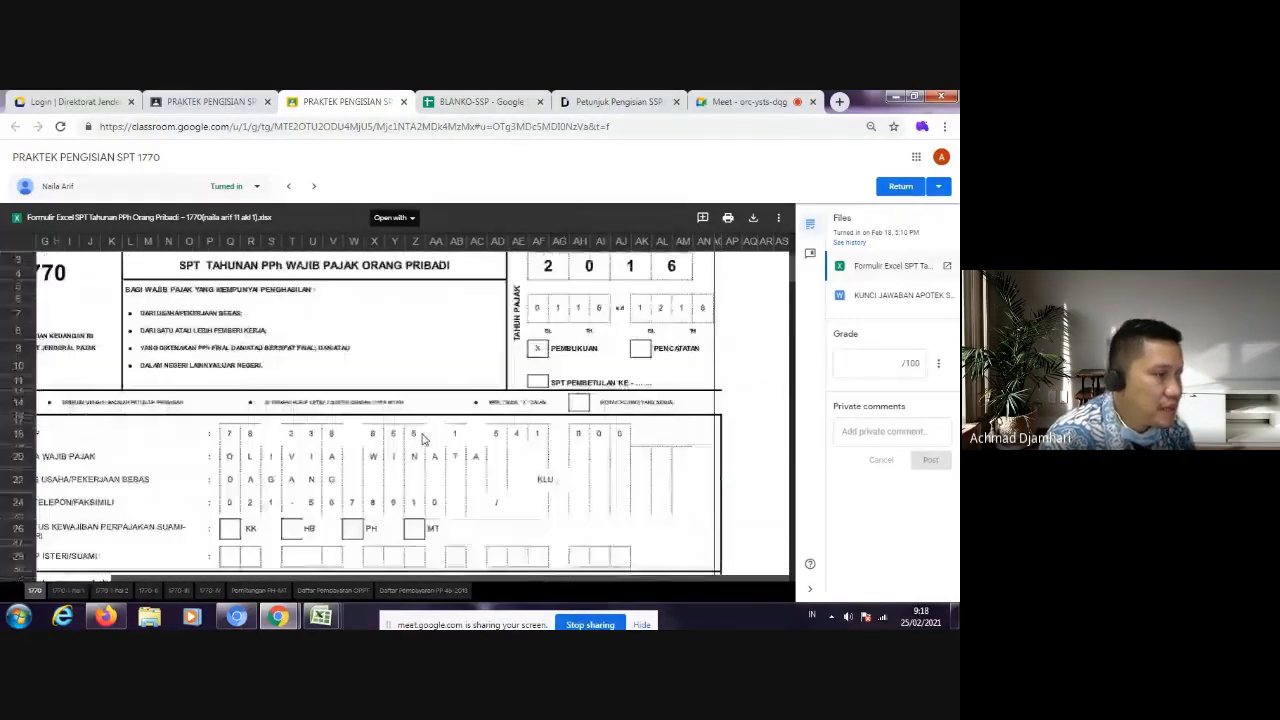
scroll(440, 450, down, 10)
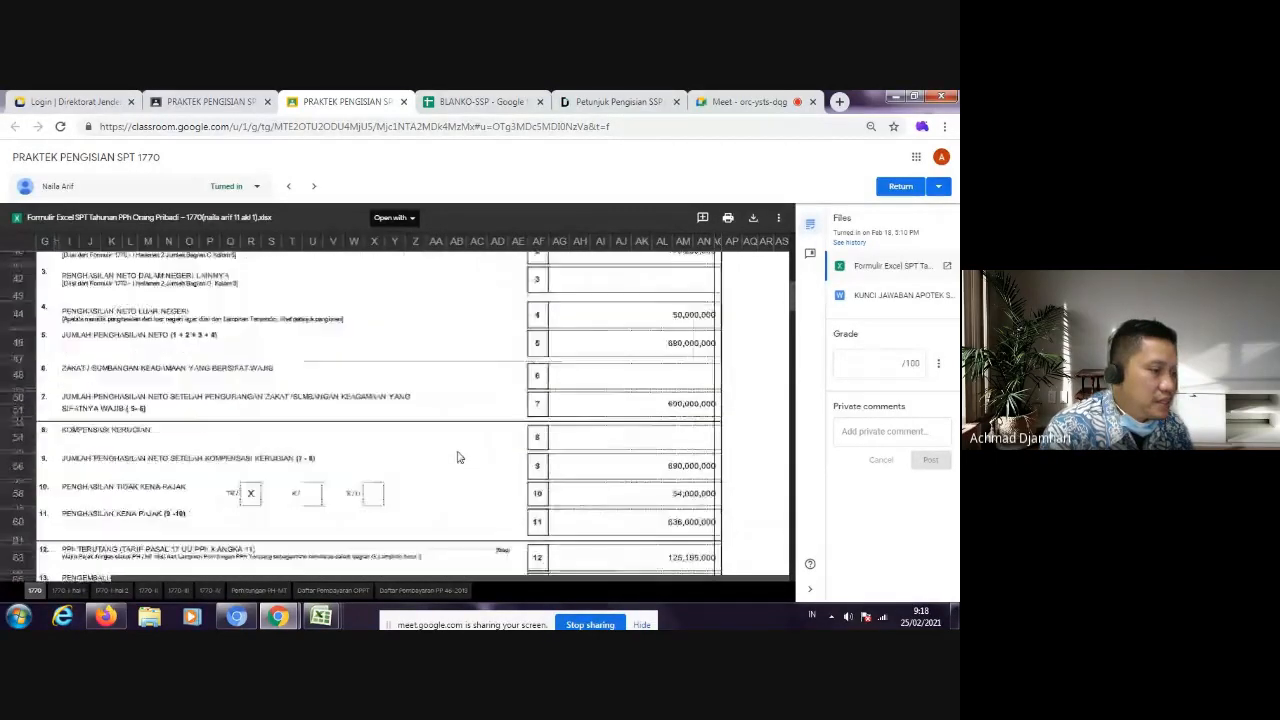
scroll(457, 457, down, 2)
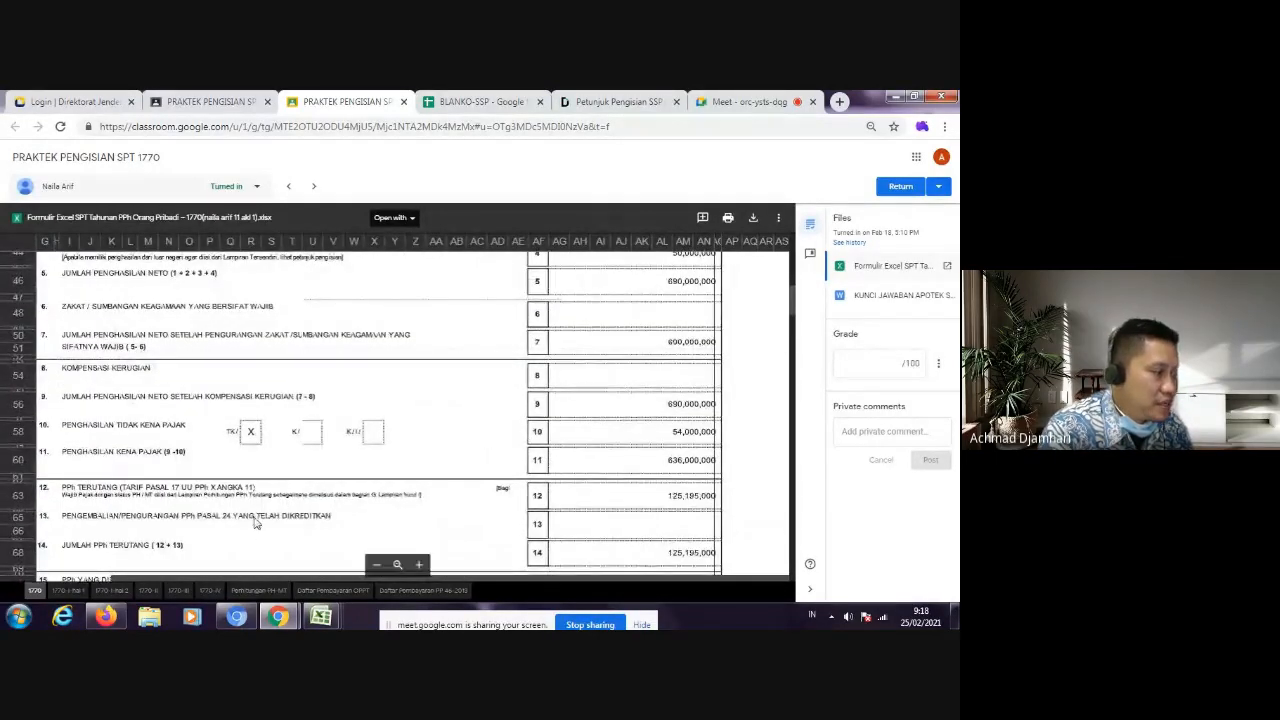
scroll(294, 526, down, 5)
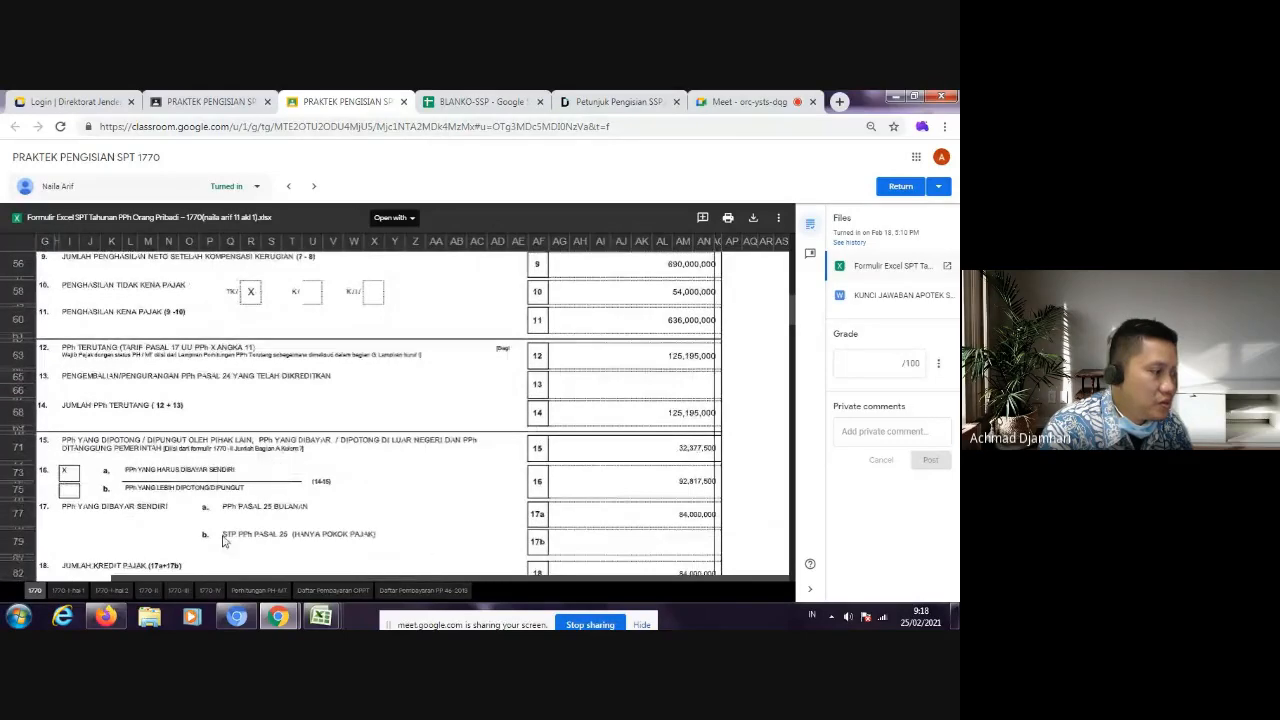
Step: Open the 1770-I hal 2 sheet and examine Bagian B and the employment income in Bagian C
click(120, 591)
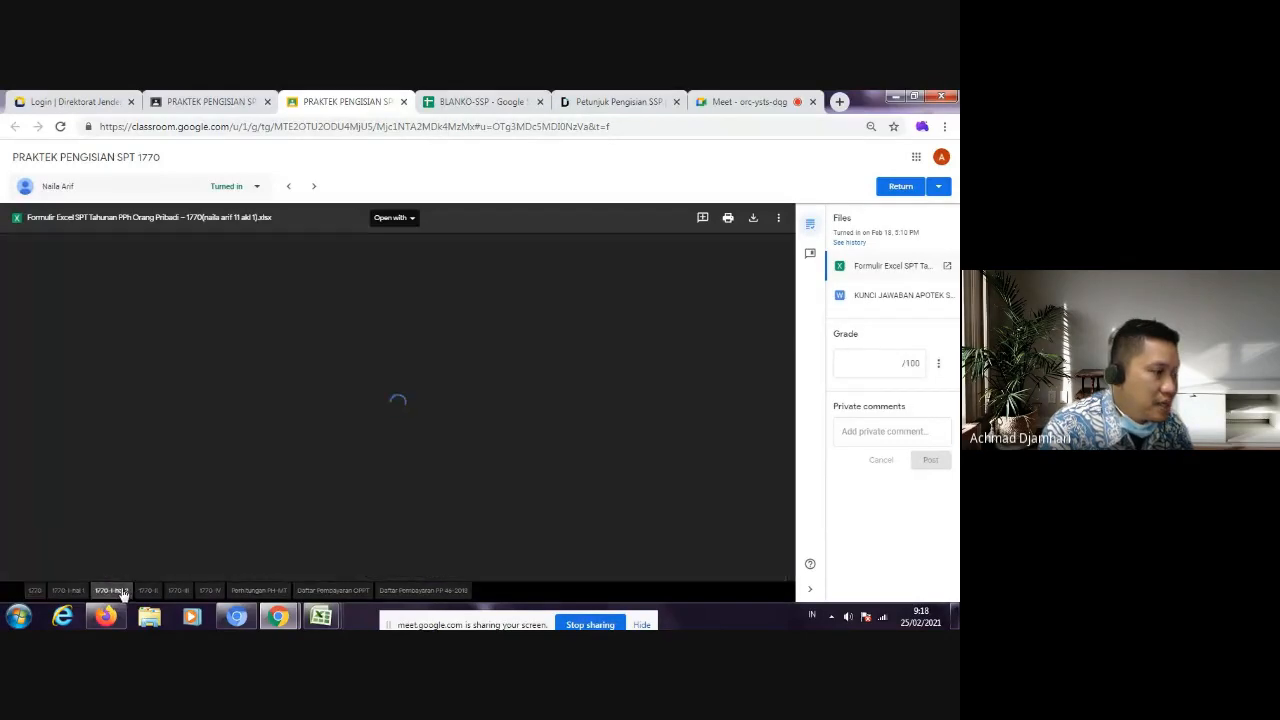
scroll(170, 500, down, 5)
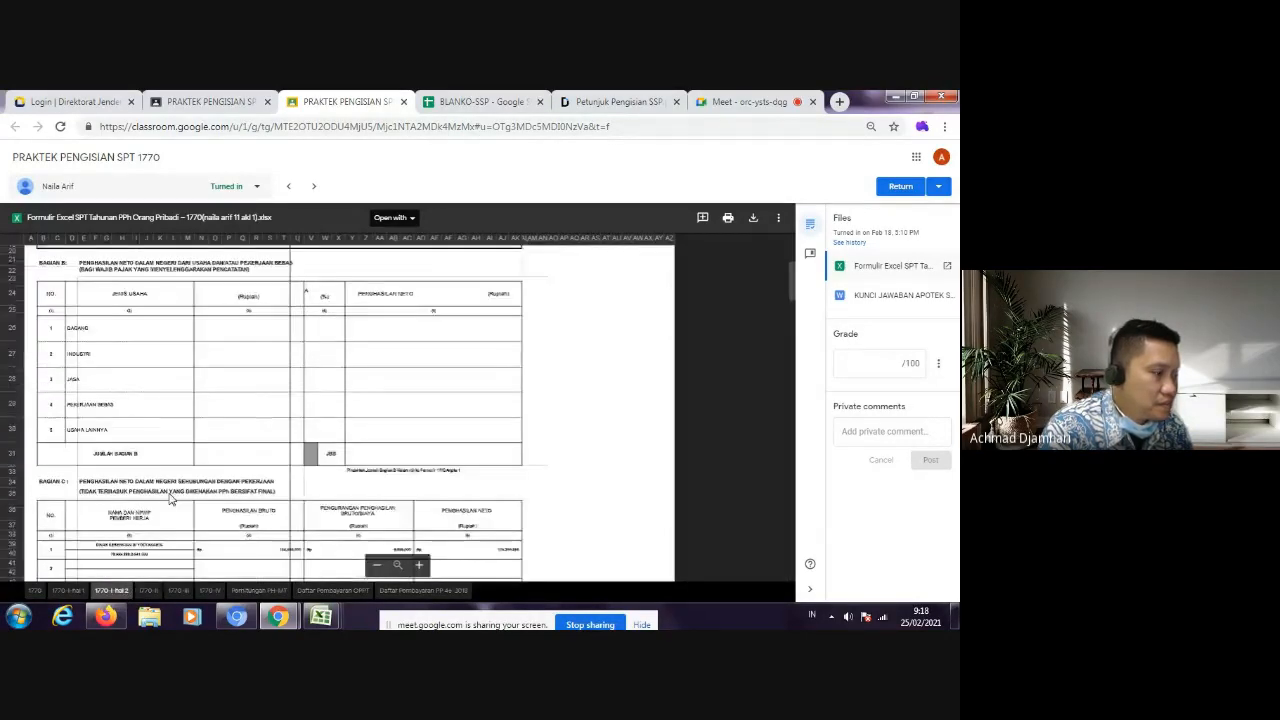
scroll(200, 490, down, 3)
scroll(300, 550, down, 3)
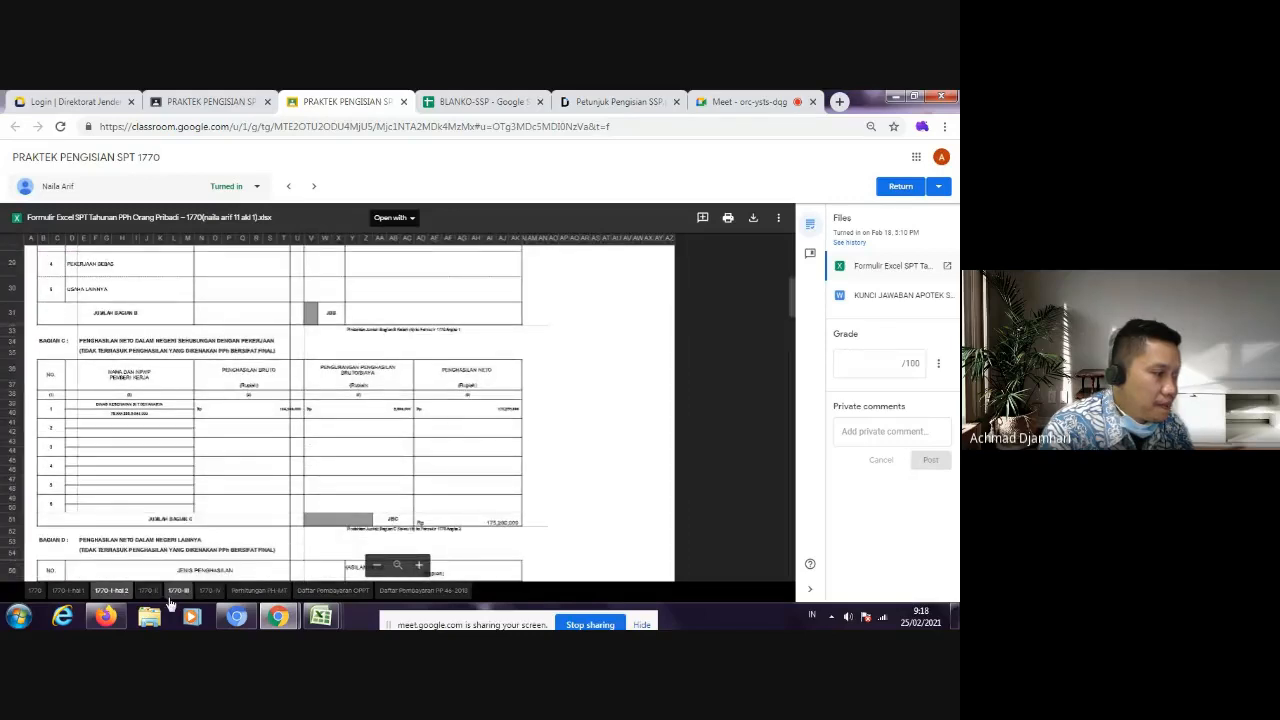
Step: Open the 1770-II sheet and enlarge the Bagian A list of PPh withheld by other parties
click(148, 591)
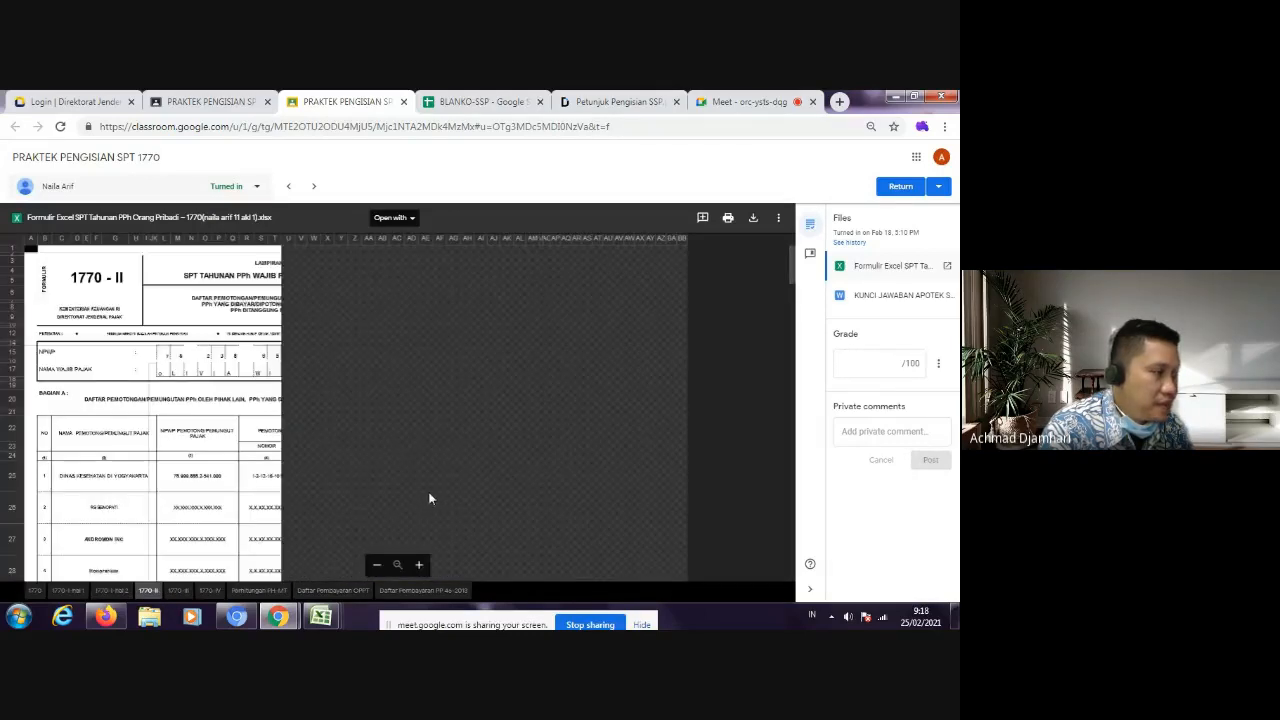
scroll(470, 462, down, 3)
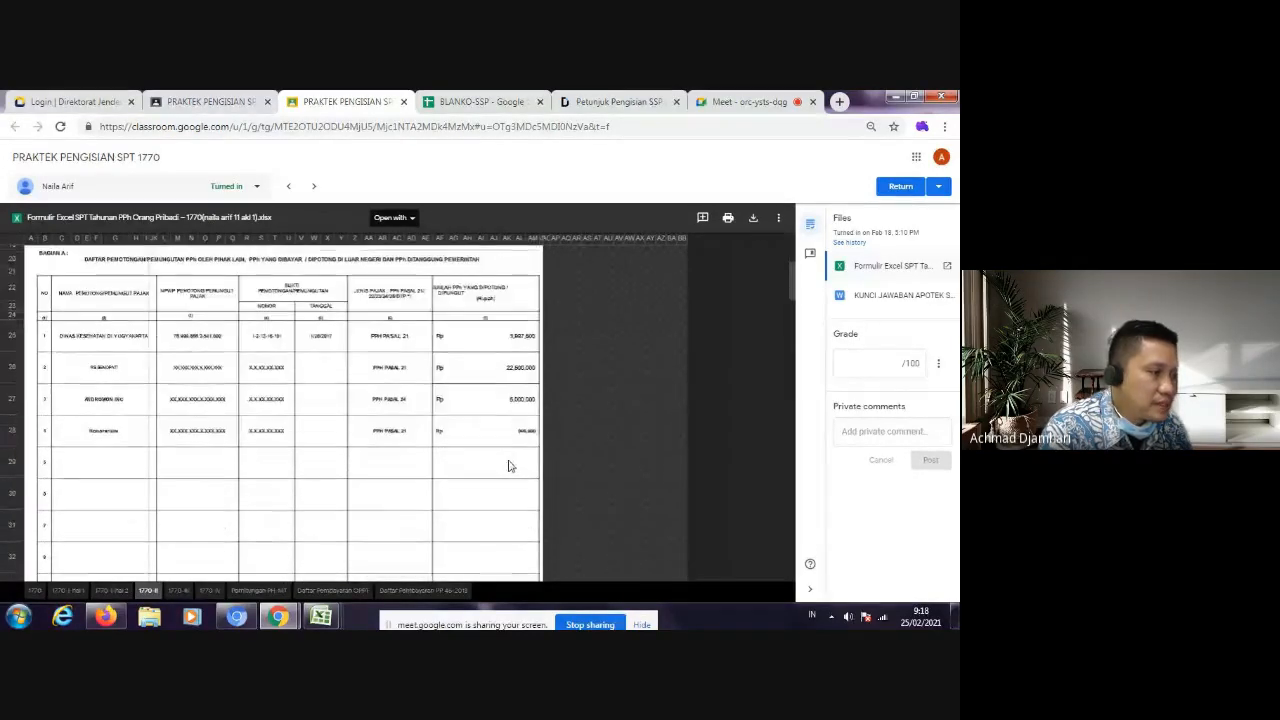
click(420, 566)
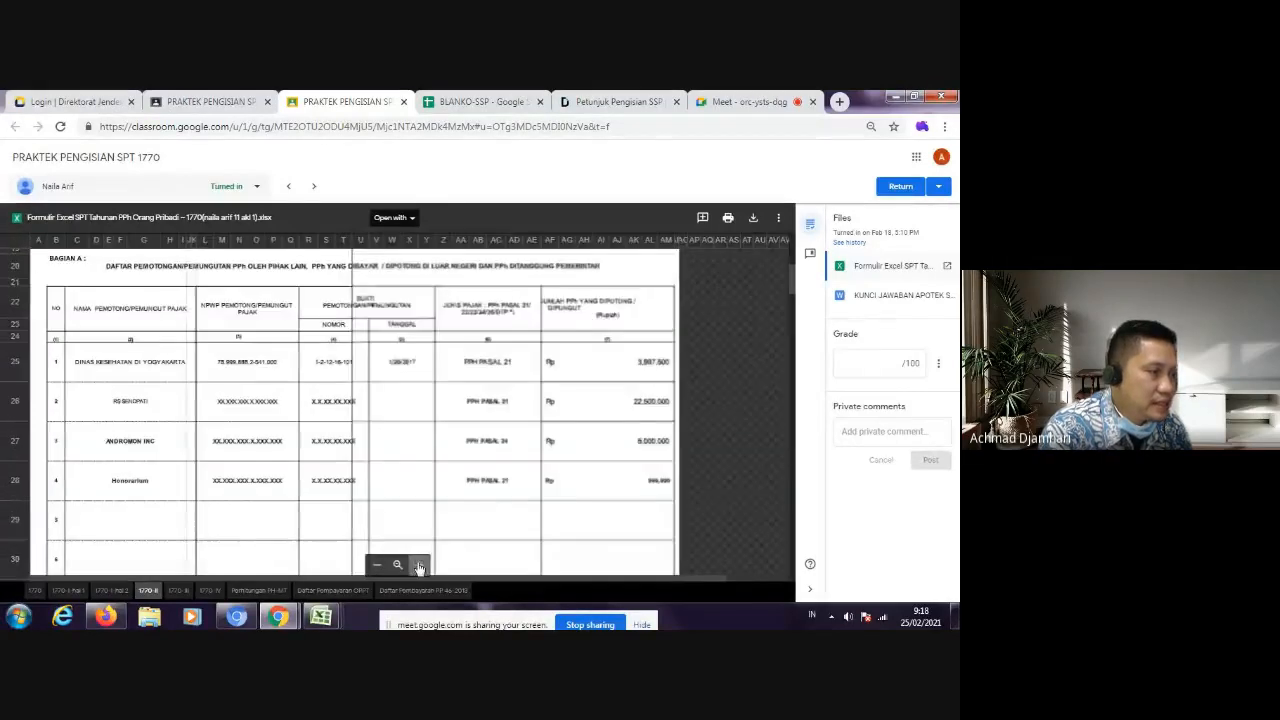
click(420, 566)
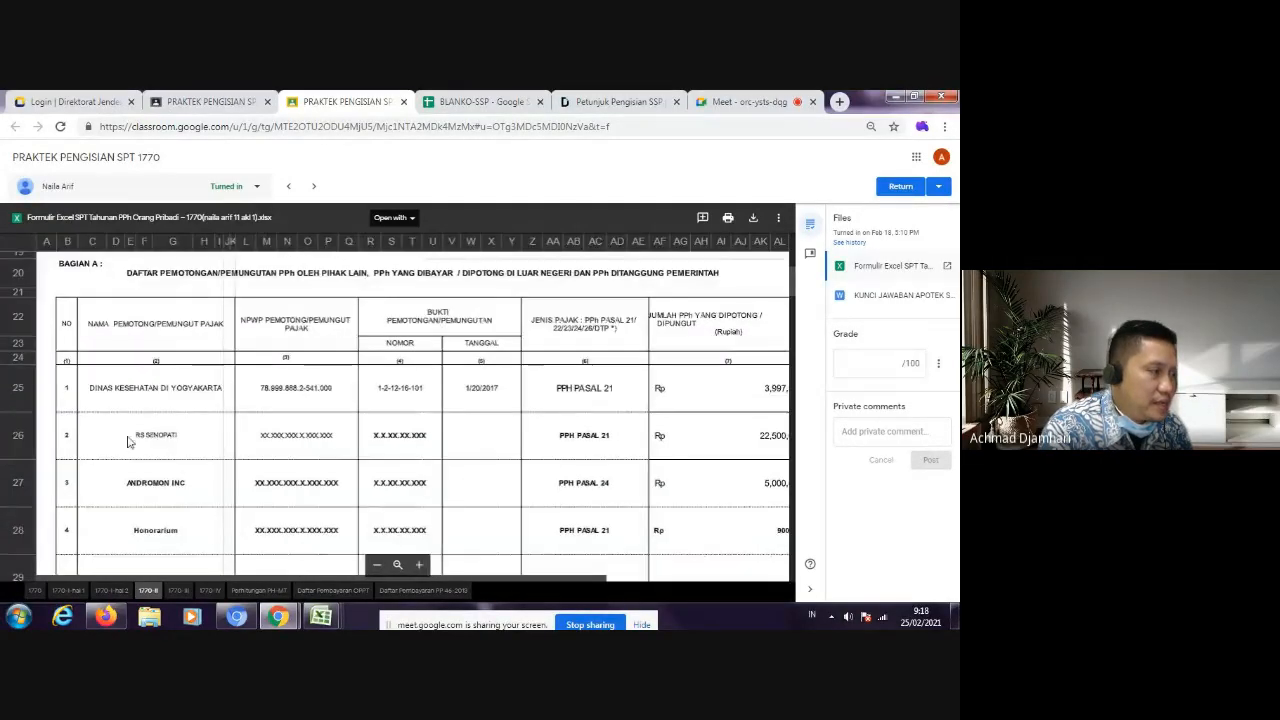
scroll(152, 413, down, 1)
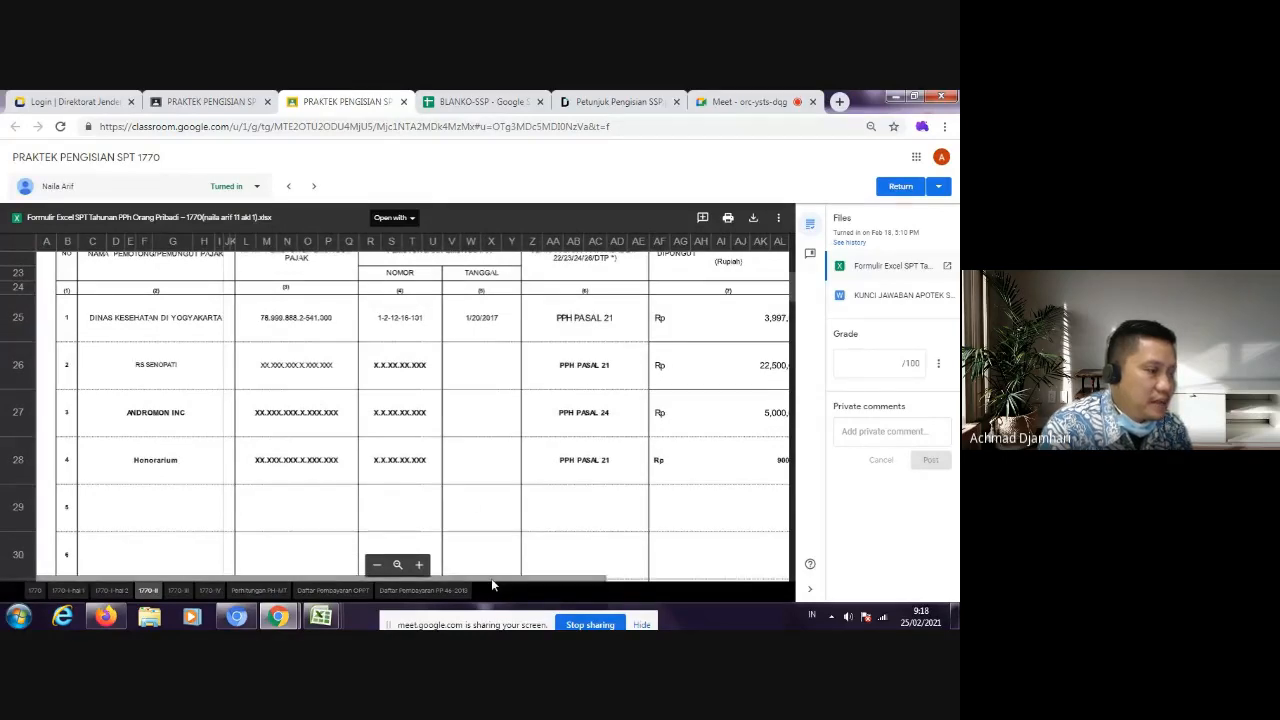
Step: Examine the Bagian A withholding rows across to their rupiah amounts and up to the taxpayer's NPWP and name
drag(491, 578, 517, 585)
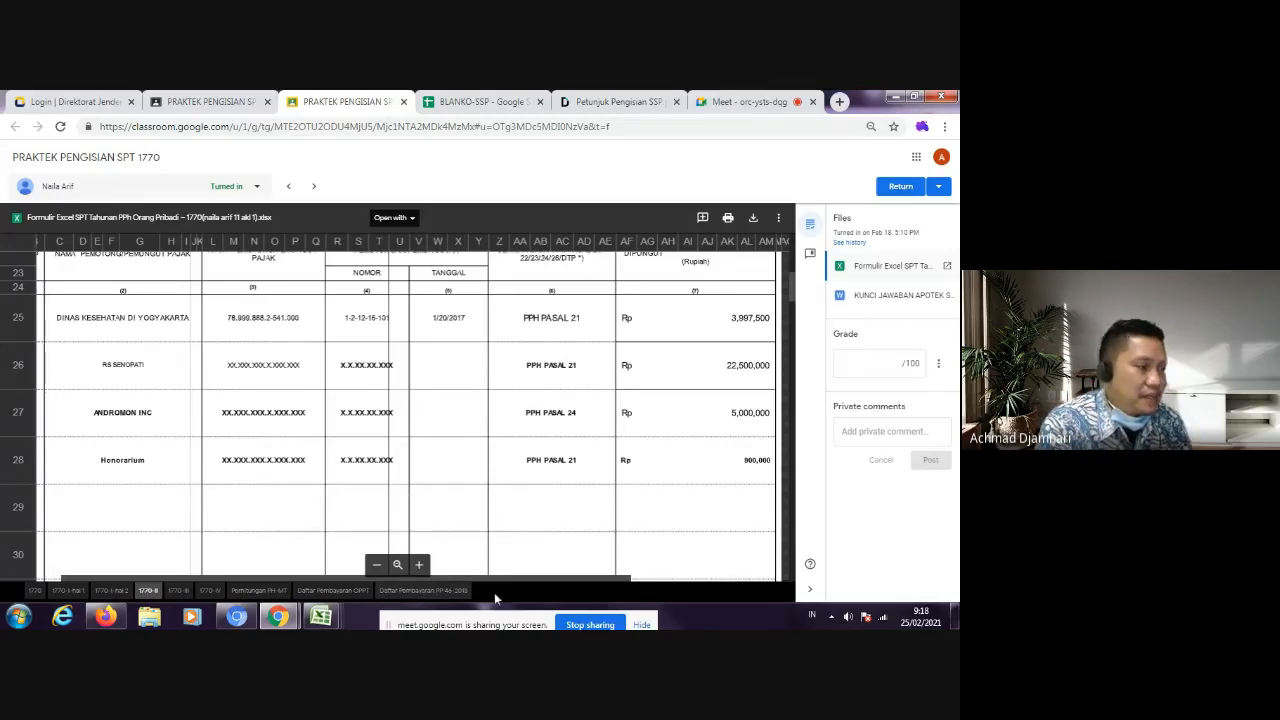
mouse_move(538, 577)
mouse_down()
mouse_move(511, 582)
mouse_move(561, 580)
mouse_up()
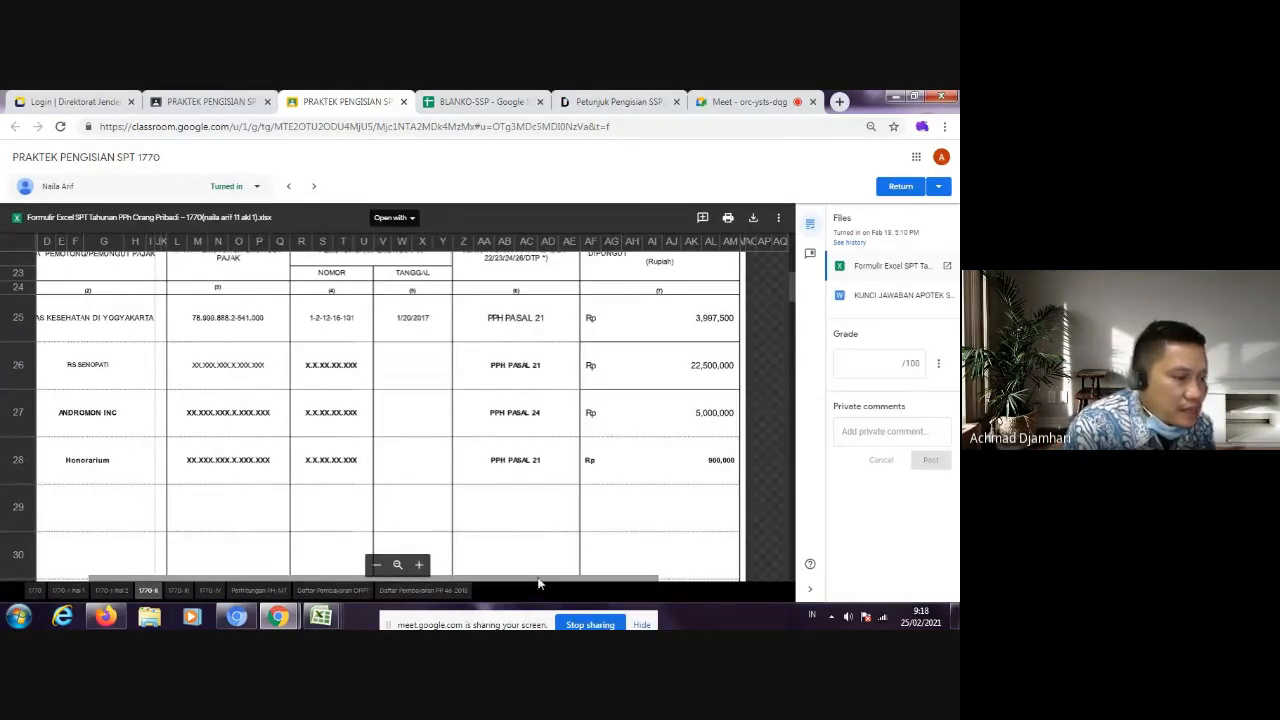
drag(545, 578, 499, 585)
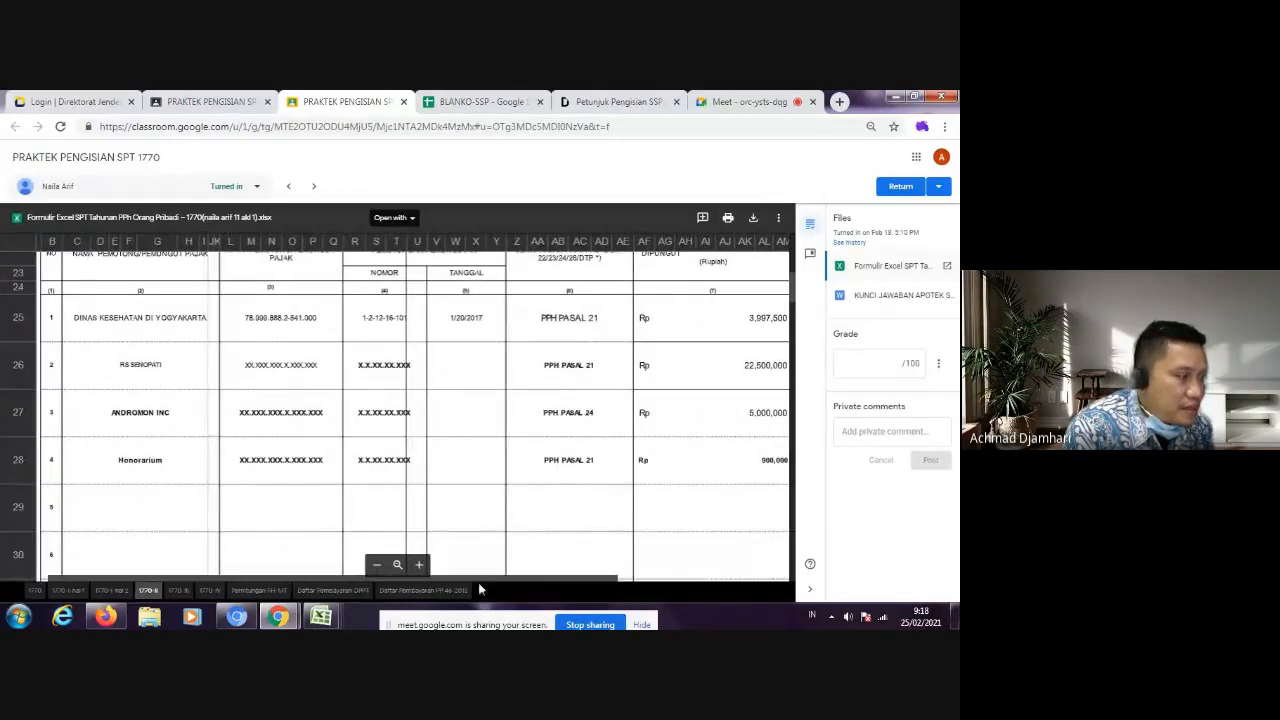
scroll(498, 425, up, 1)
scroll(498, 425, up, 2)
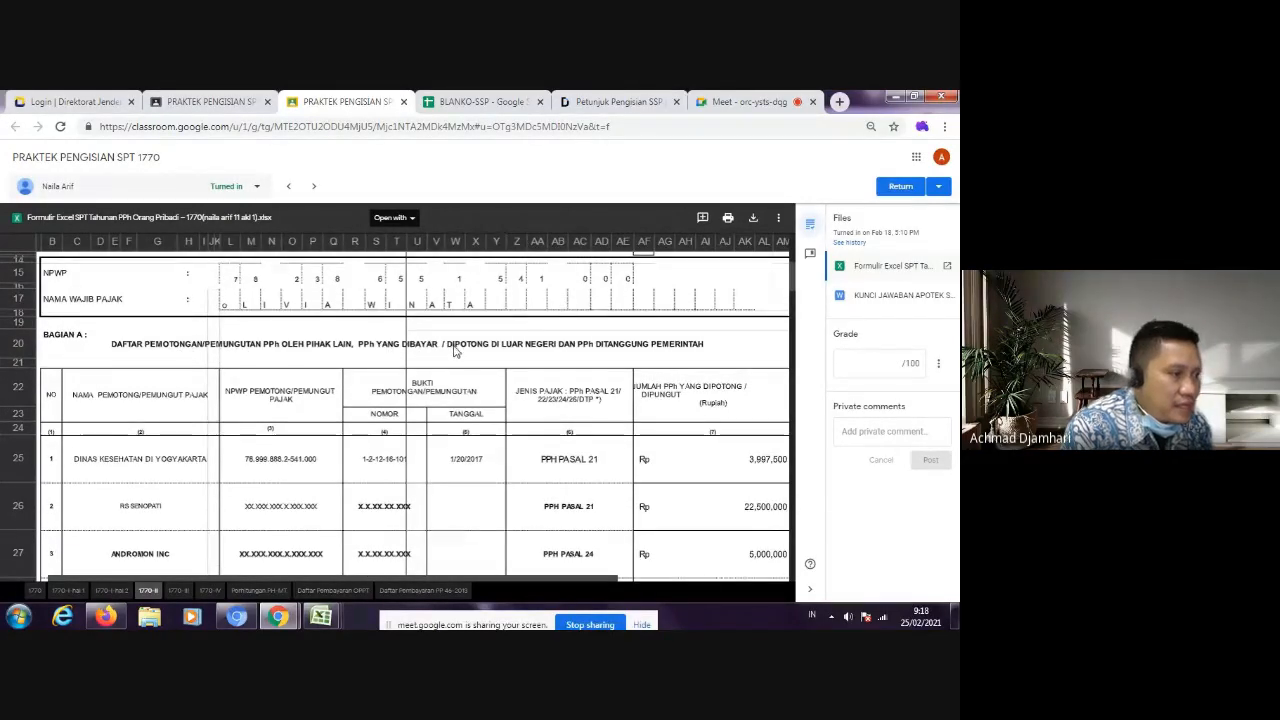
scroll(535, 352, down, 2)
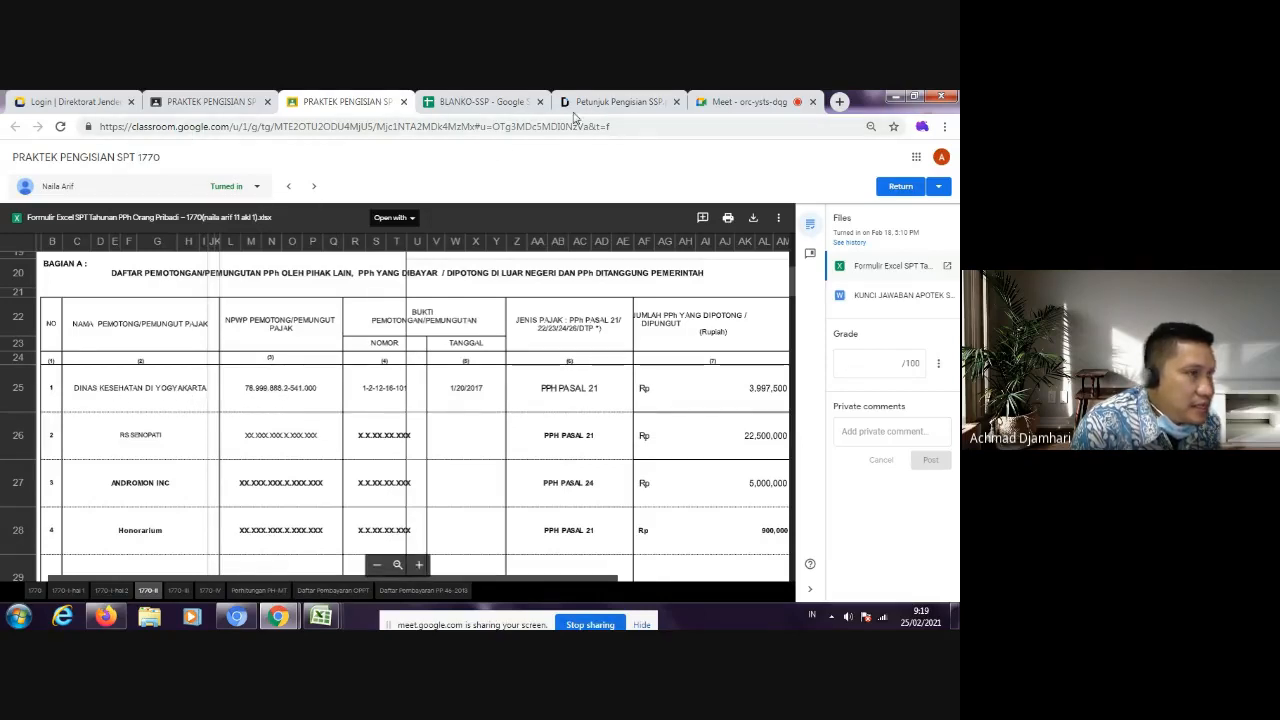
Step: Point out the NAMA WP line and first NPWP box on the BLANKO-SSP WP sheet, and return to the Classroom student work page
click(503, 103)
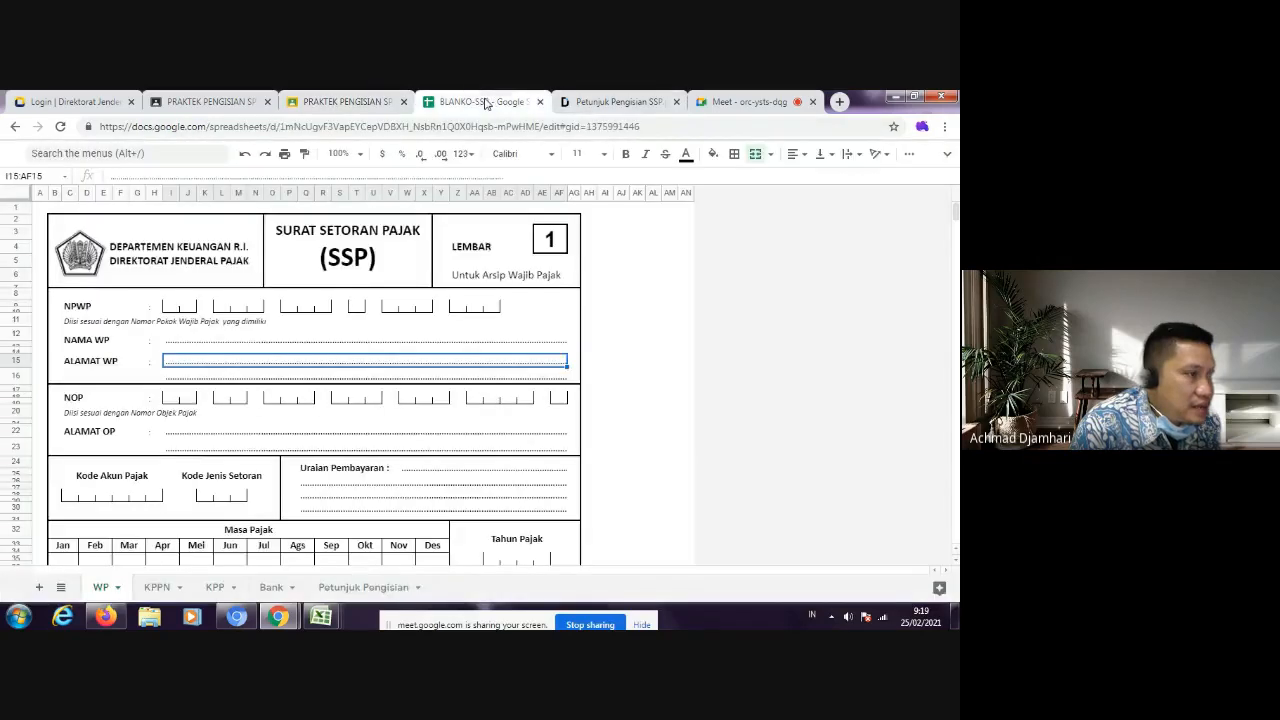
click(185, 342)
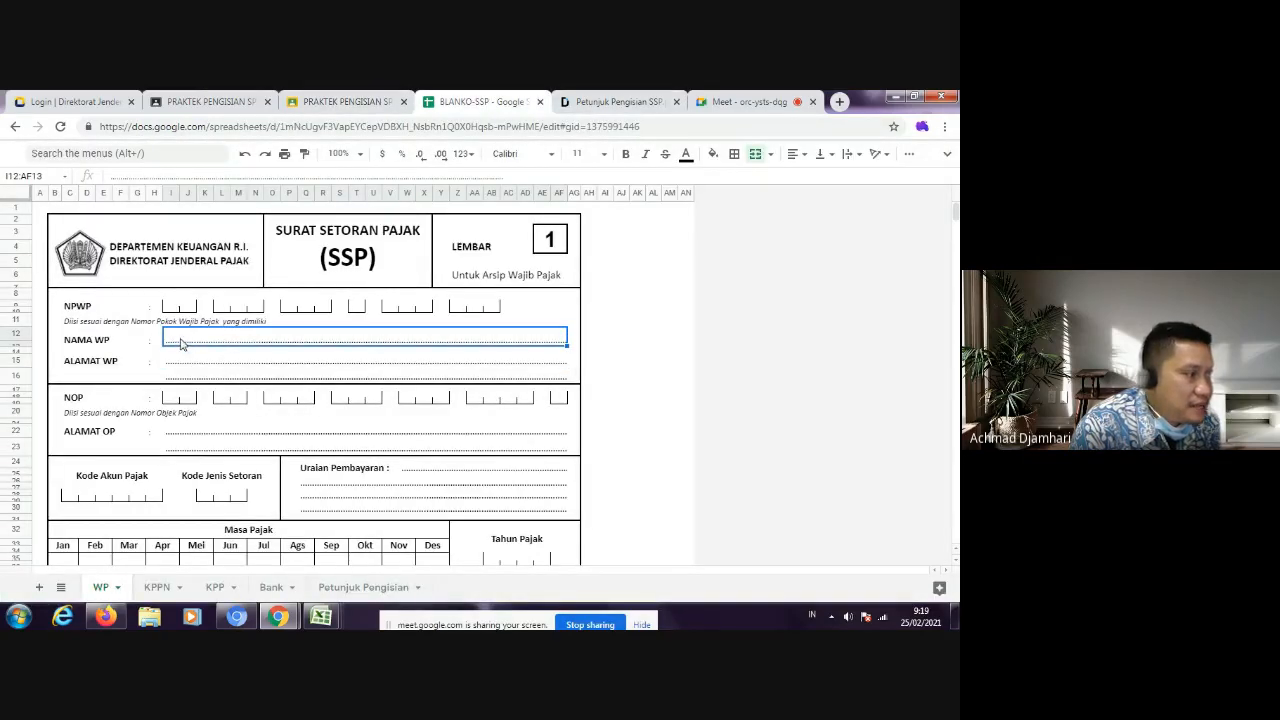
click(171, 300)
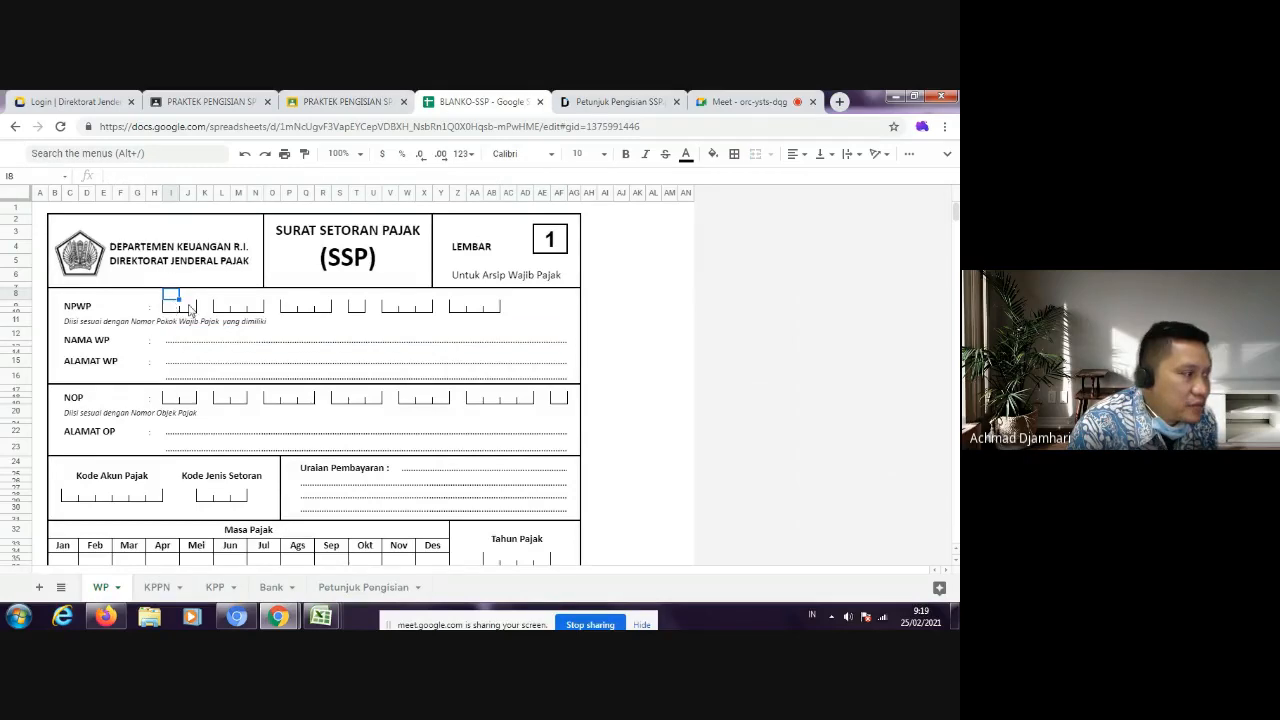
click(173, 308)
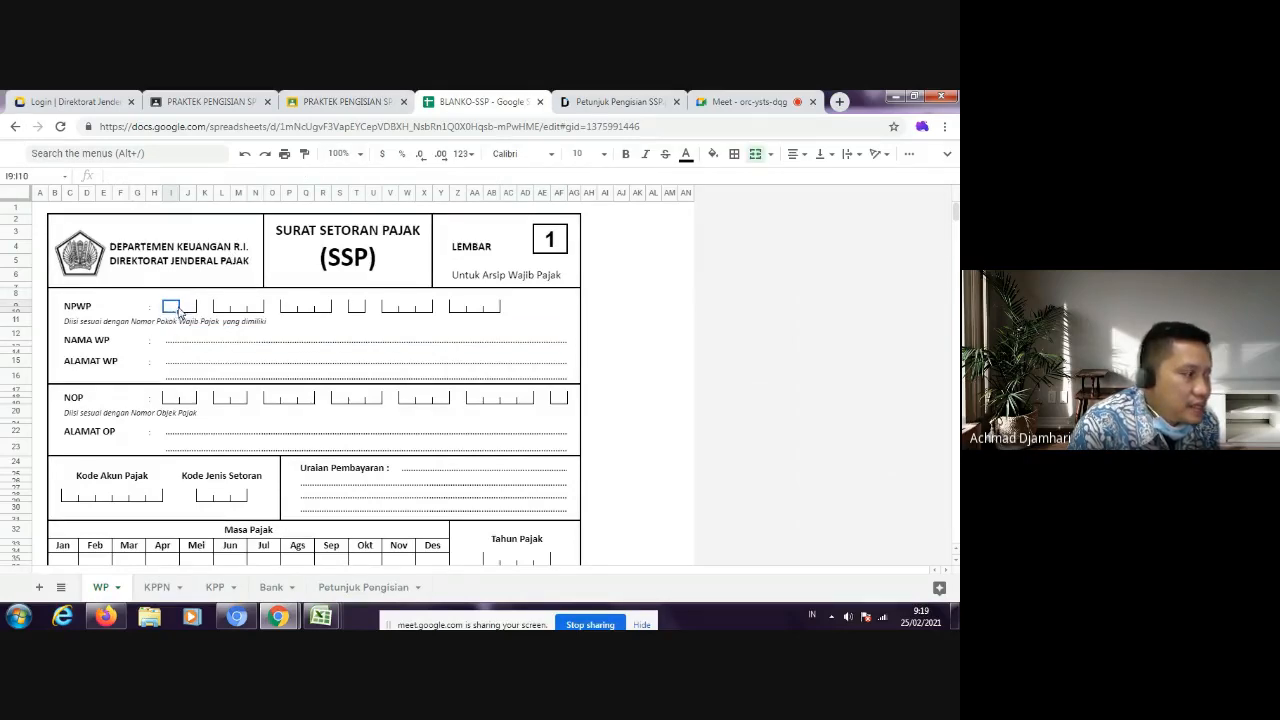
click(201, 103)
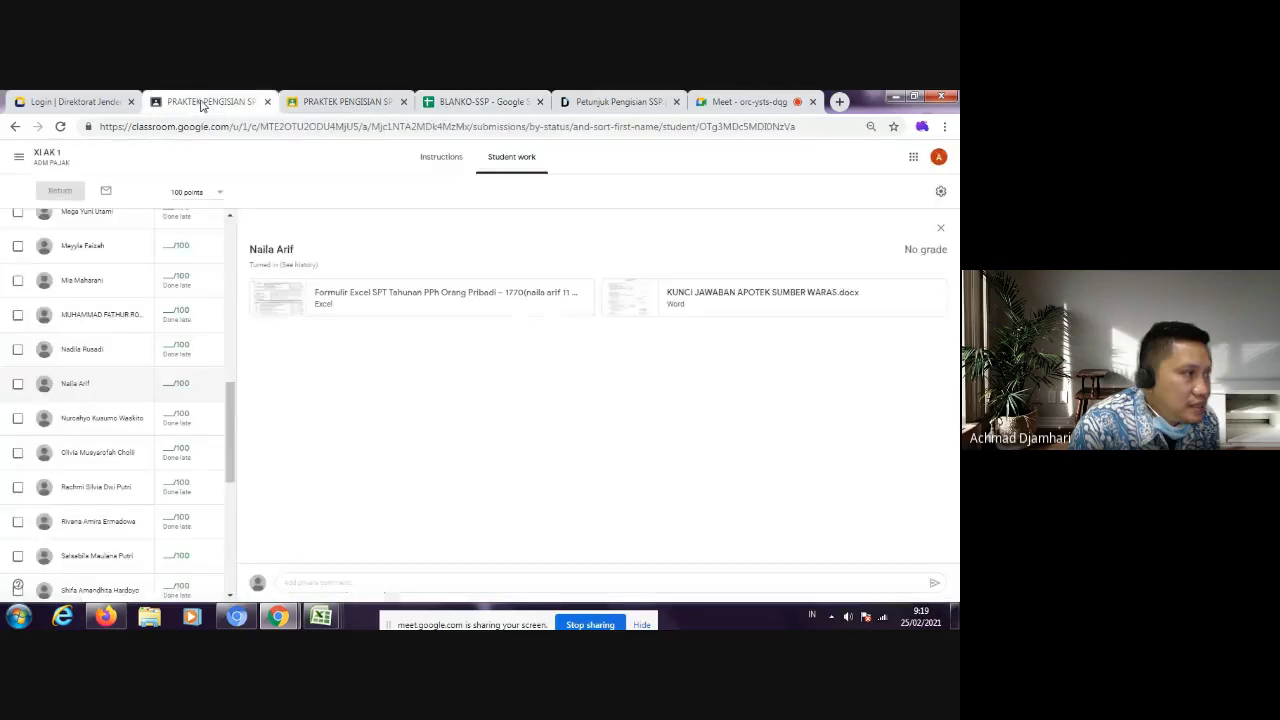
Step: Examine the NPWP and Bagian A entries on the 1770-II preview against the blank NPWP line of the SSP form, ending on the row 1 withholder's NPWP
click(330, 103)
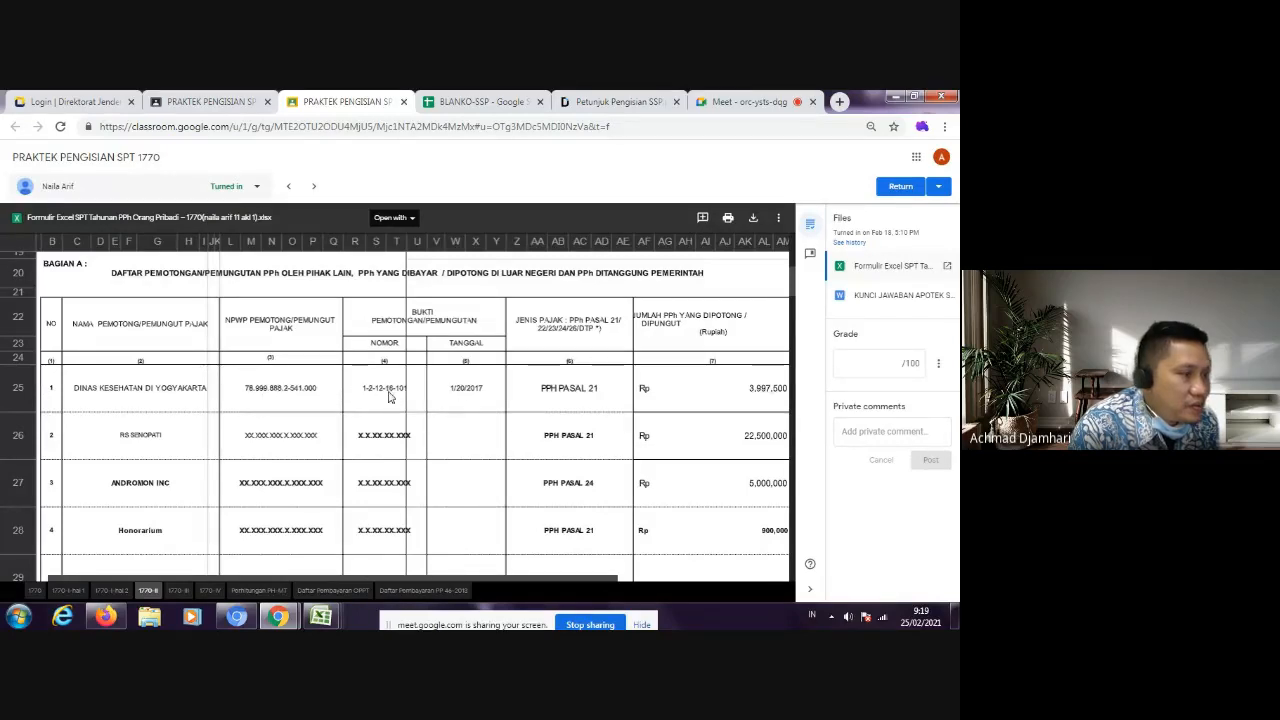
scroll(230, 383, up, 3)
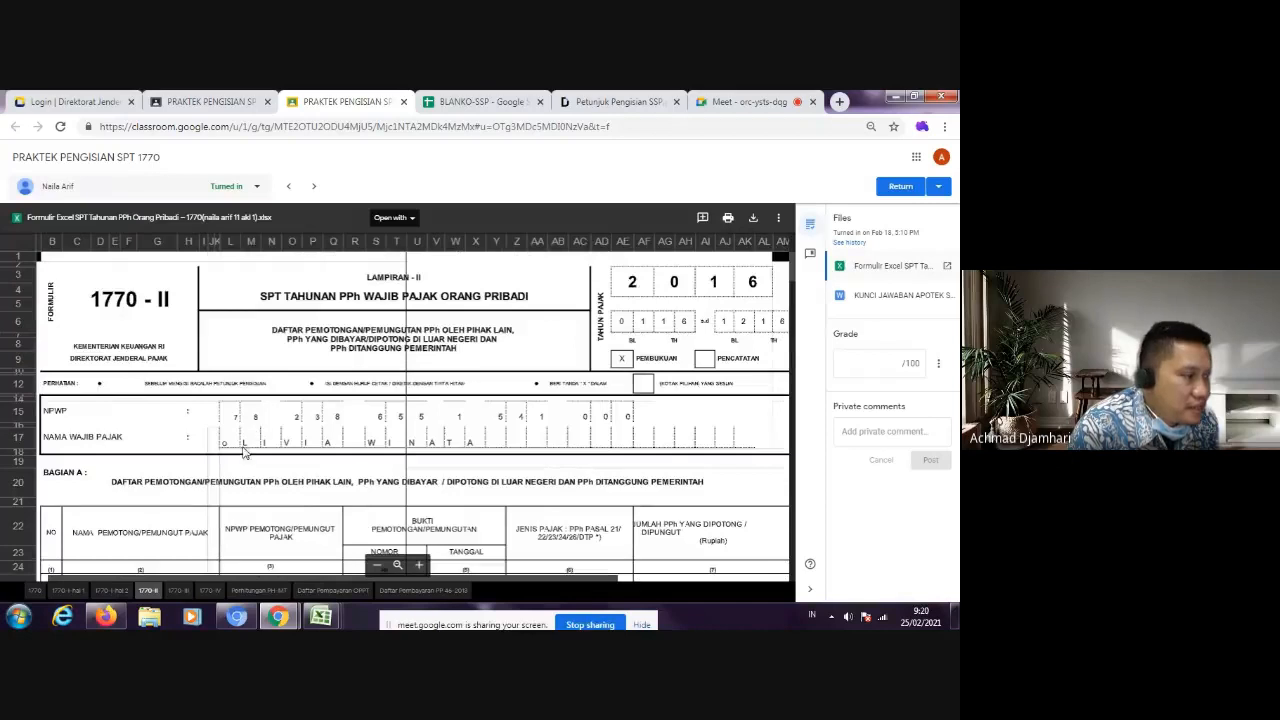
scroll(395, 440, down, 2)
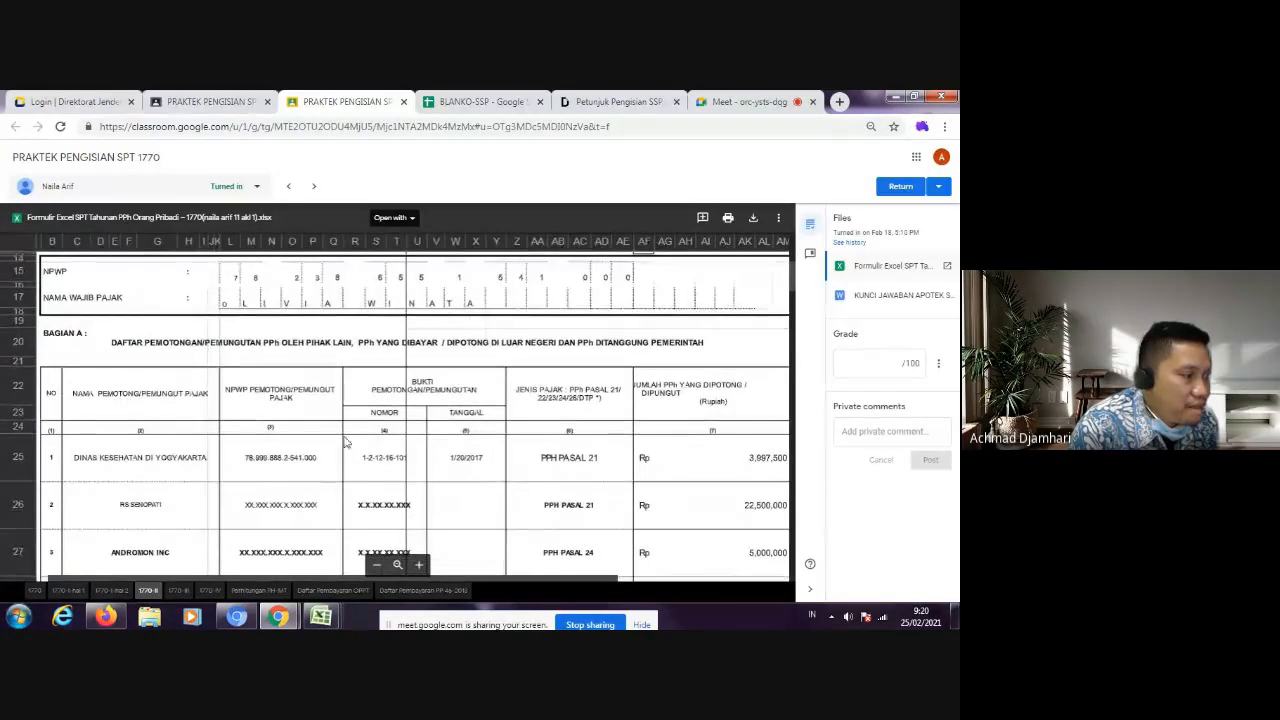
click(498, 102)
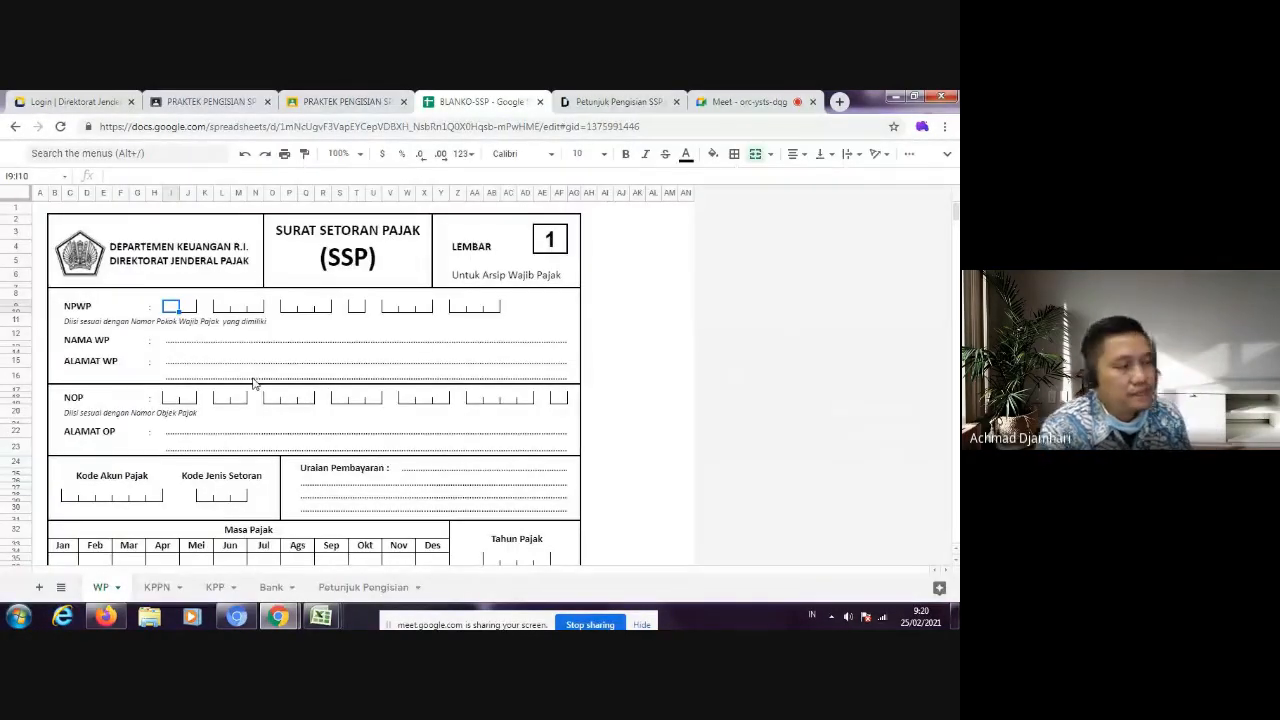
click(305, 104)
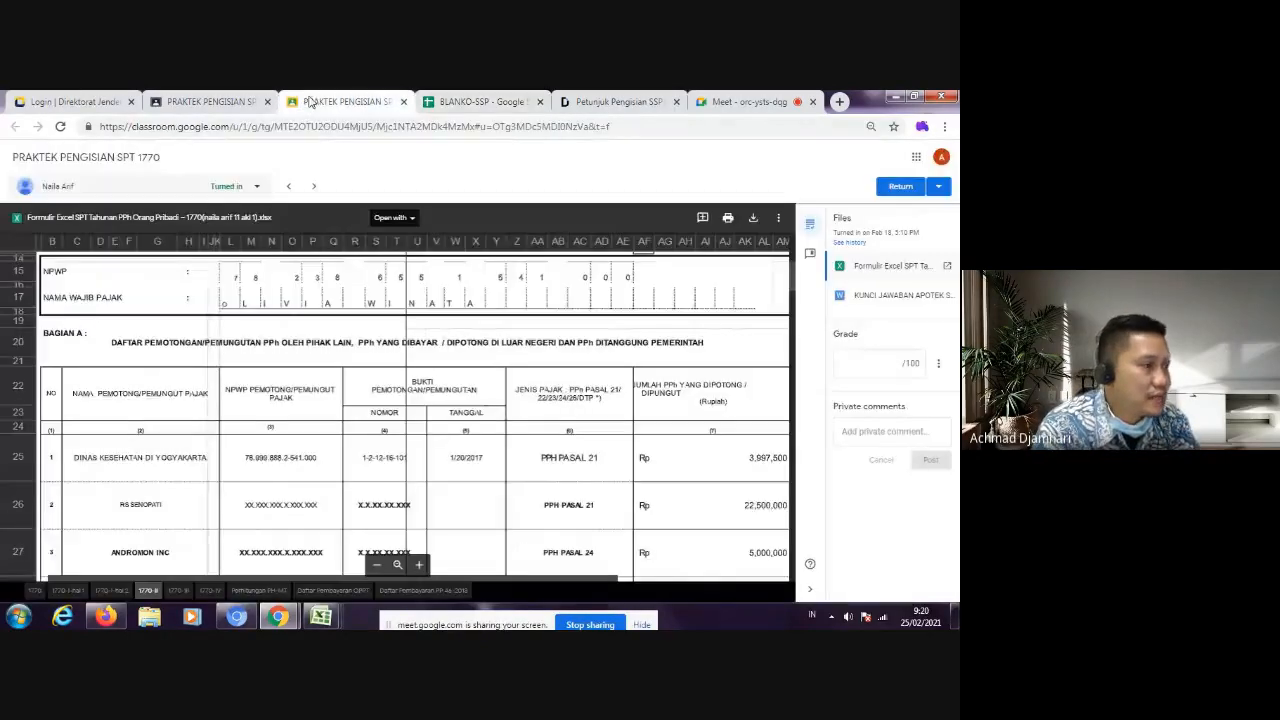
click(253, 466)
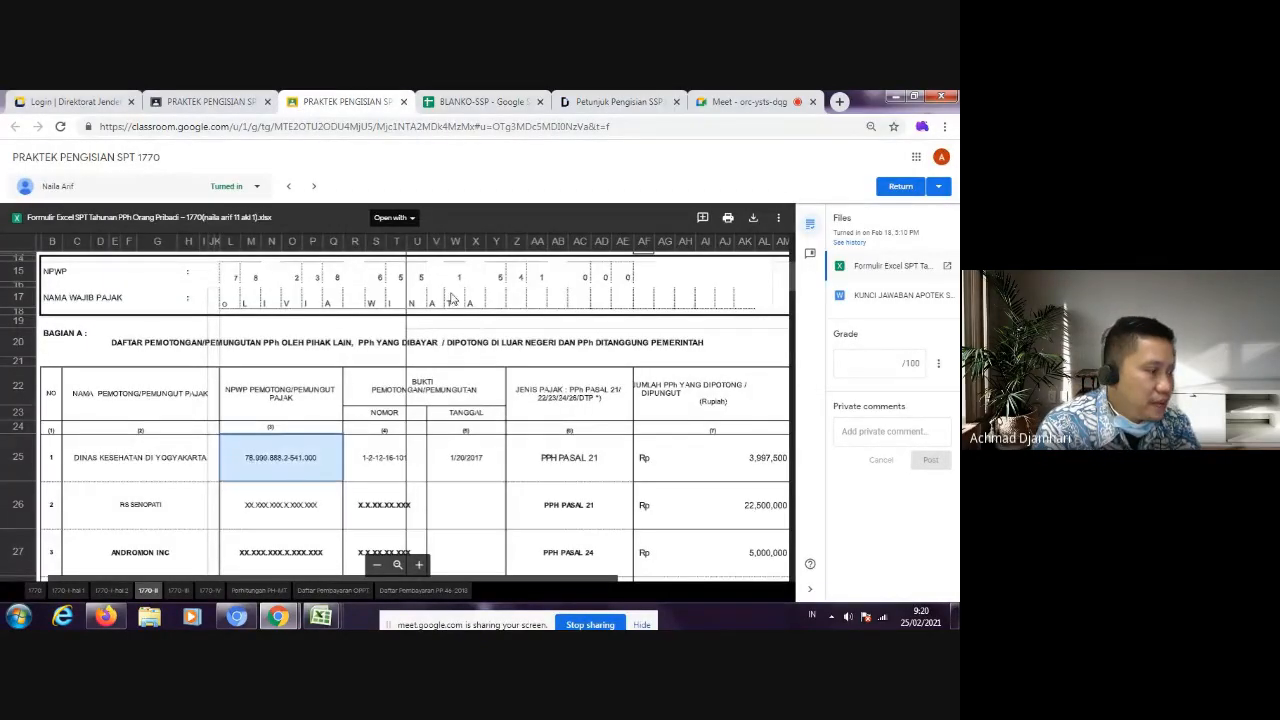
Step: Open the student's SPT 1770 workbook in Google Sheets and bring up the Bagian A table on its 1770-II sheet
click(393, 217)
click(417, 255)
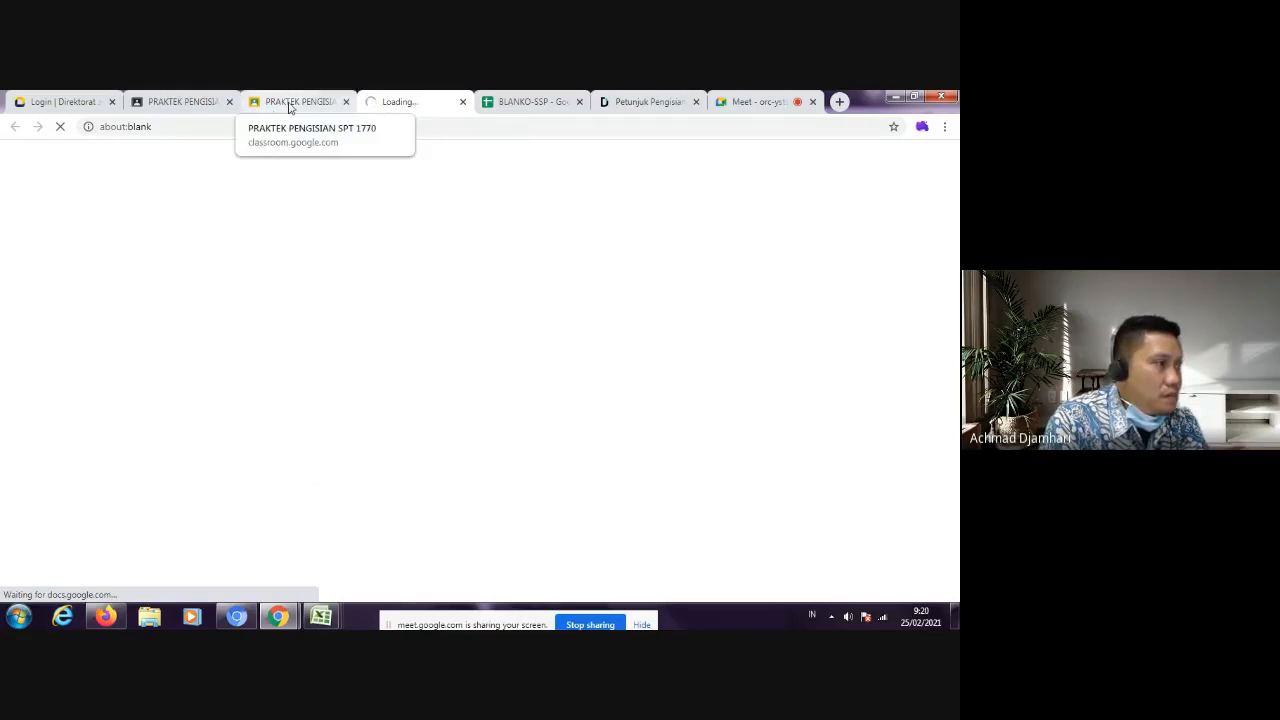
click(543, 97)
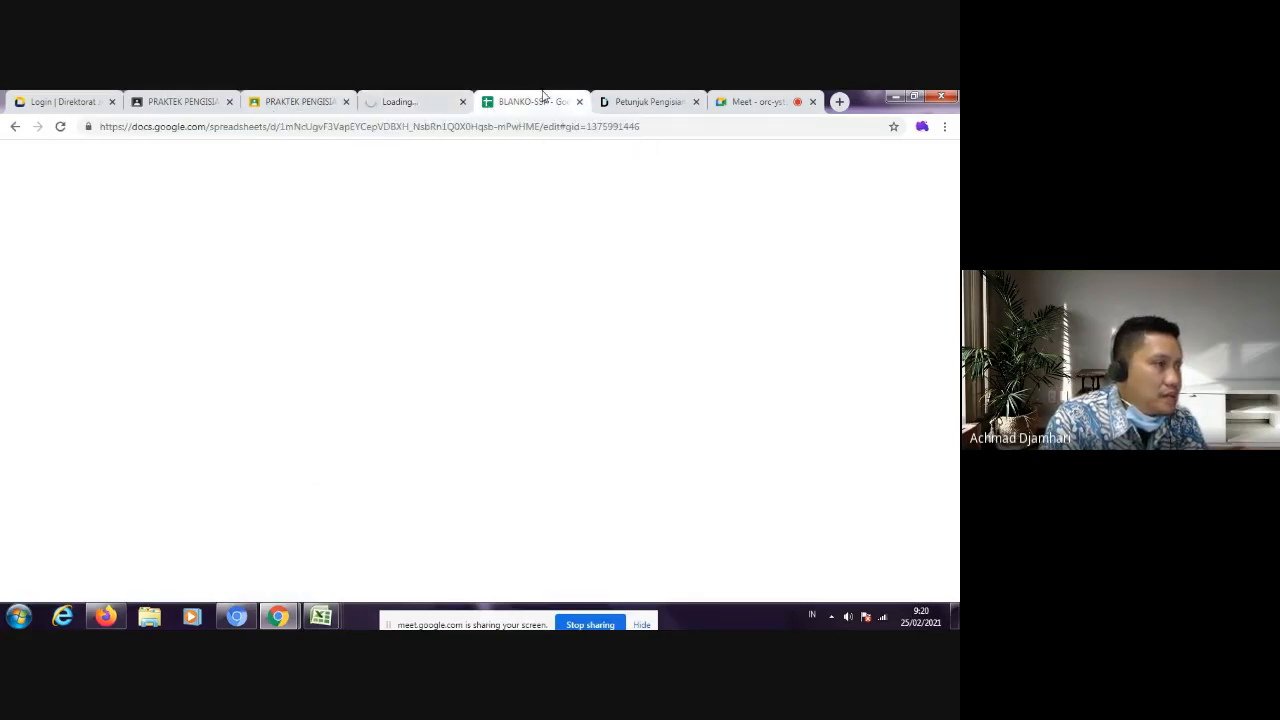
click(406, 104)
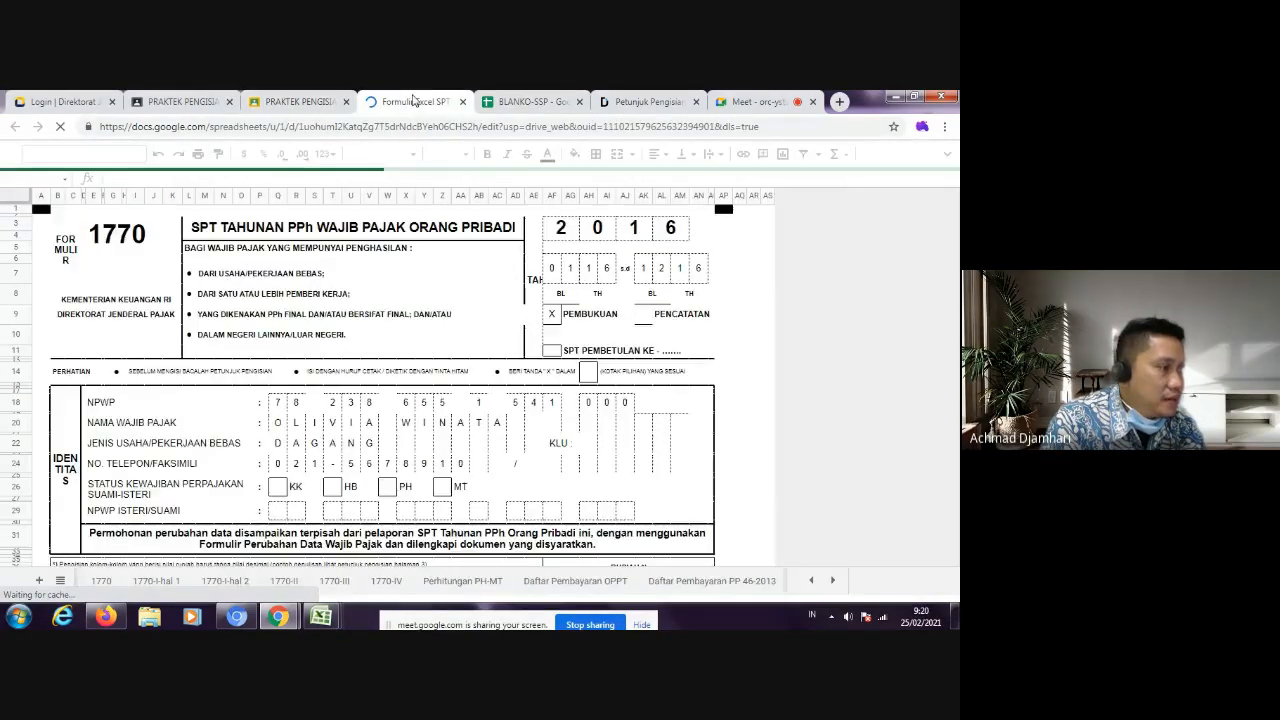
scroll(340, 436, down, 3)
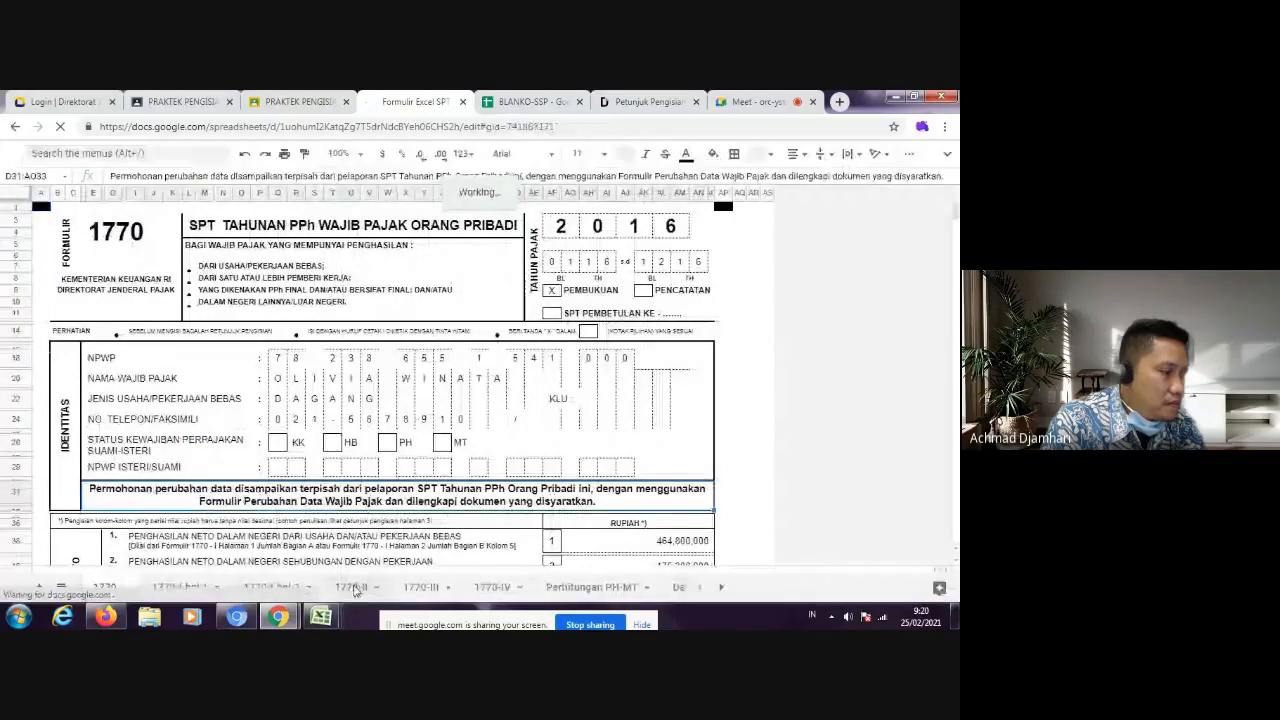
click(350, 588)
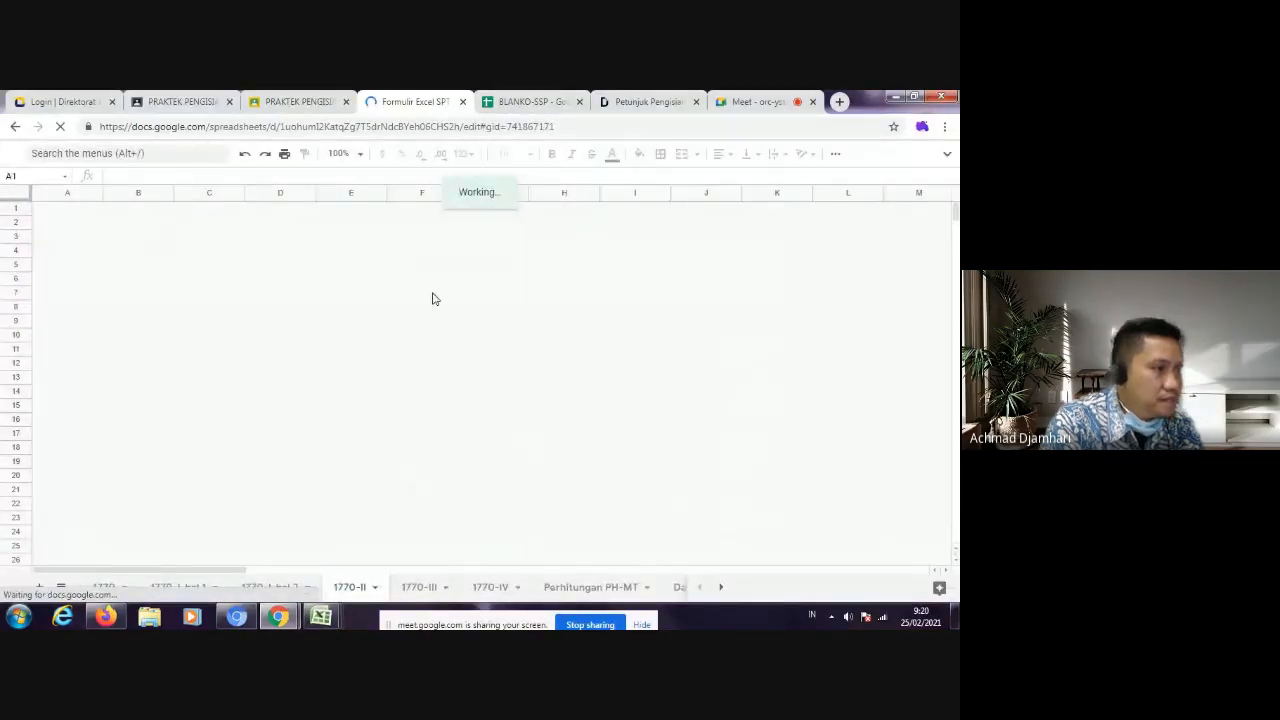
scroll(418, 390, down, 3)
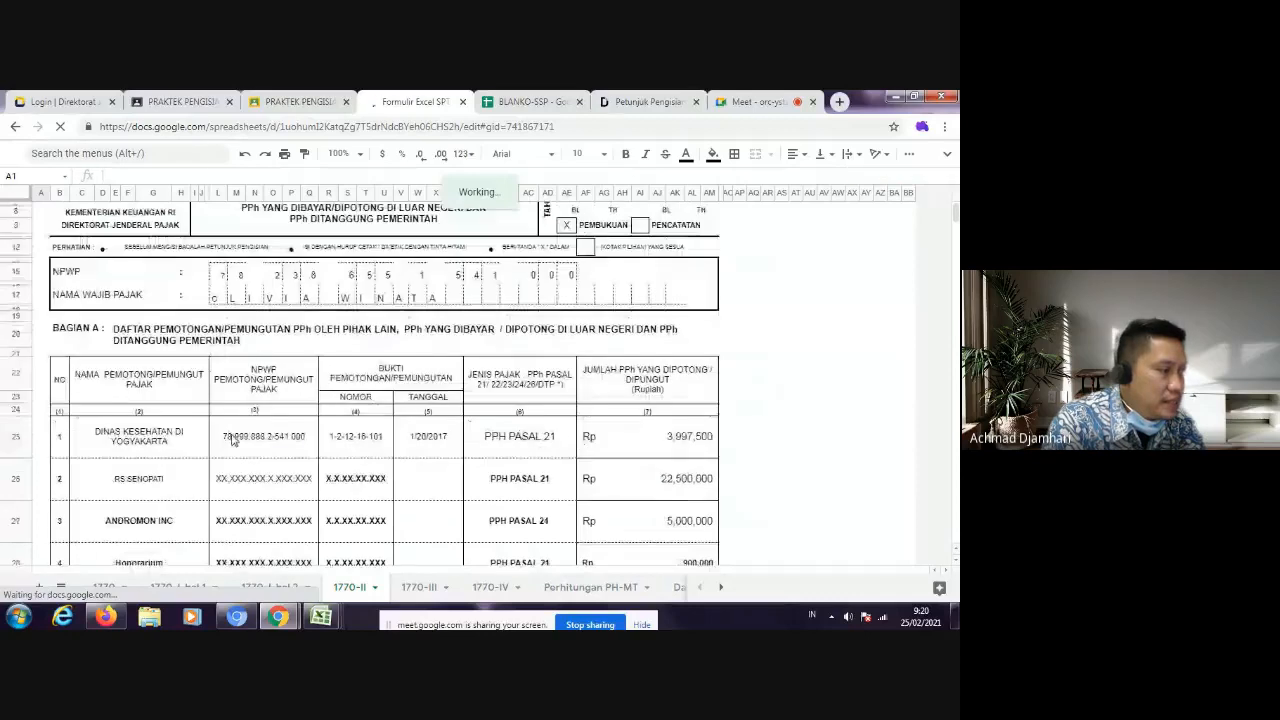
Step: Copy the NPWP of Dinas Kesehatan di Yogyakarta from Bagian A and paste it into the first NPWP box on the BLANKO-SSP WP sheet
click(232, 440)
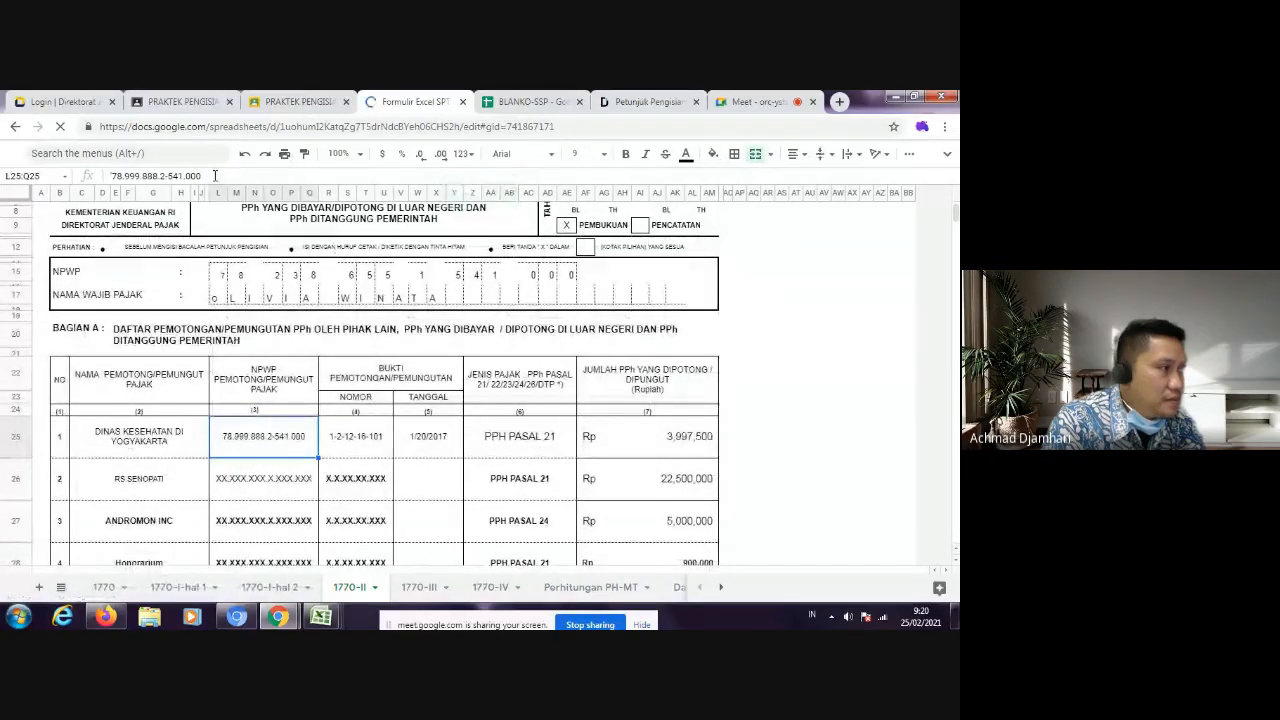
triple_click(214, 175)
key(ctrl+c)
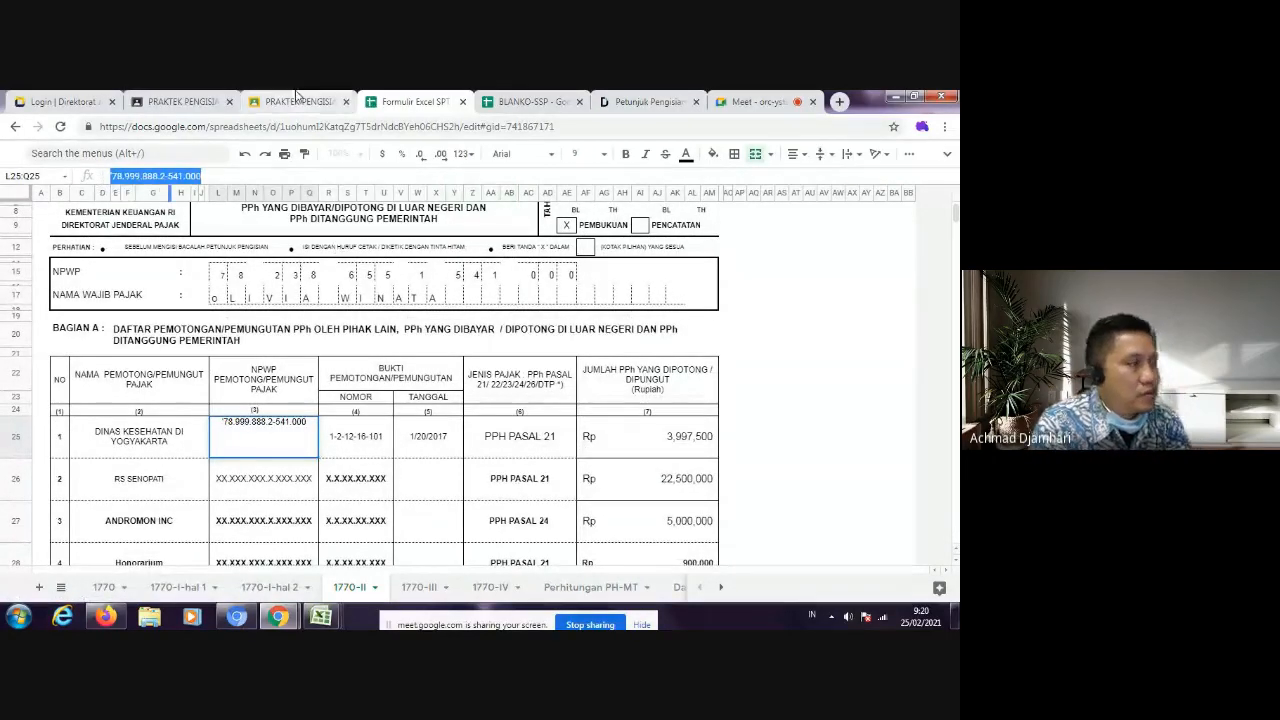
click(520, 101)
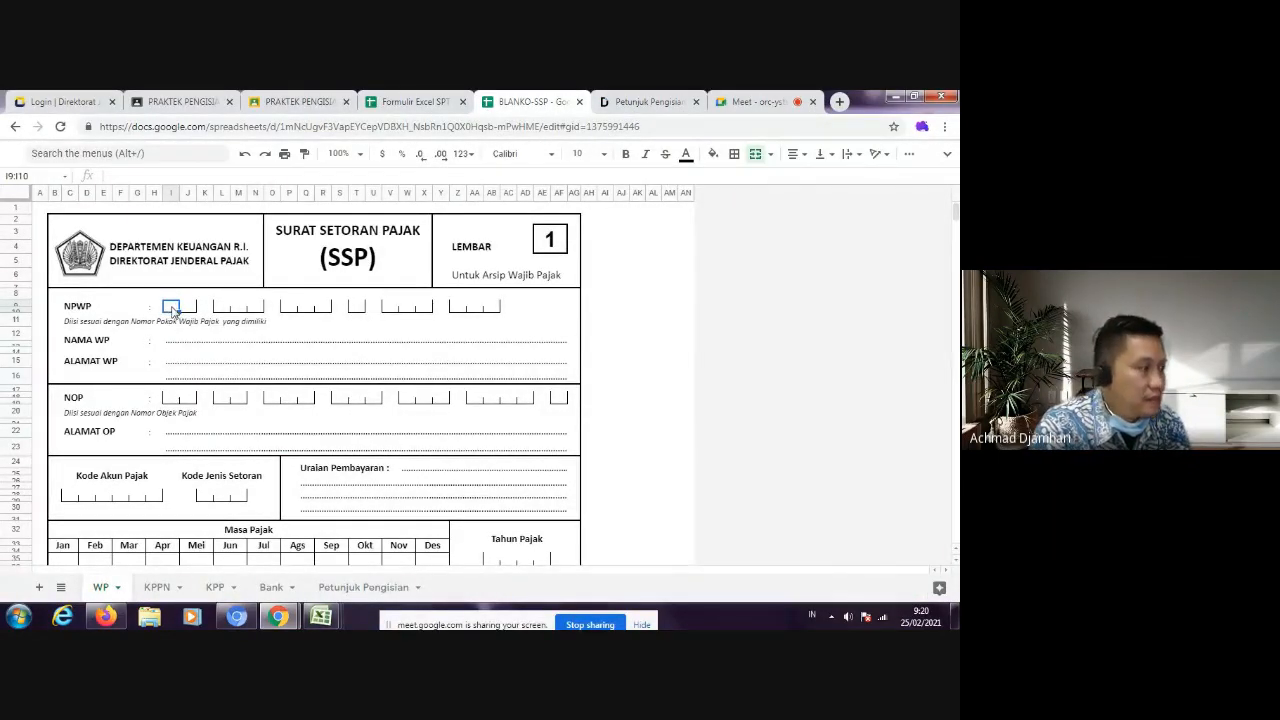
key(ctrl+v)
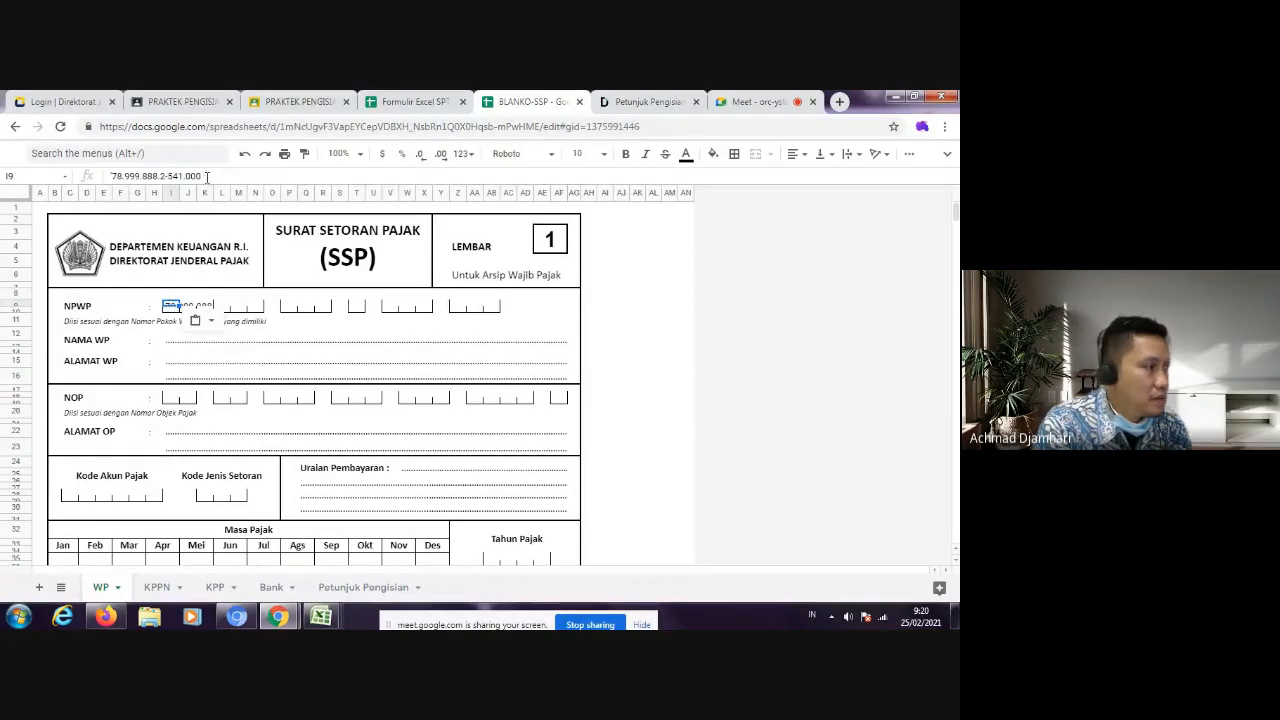
click(366, 357)
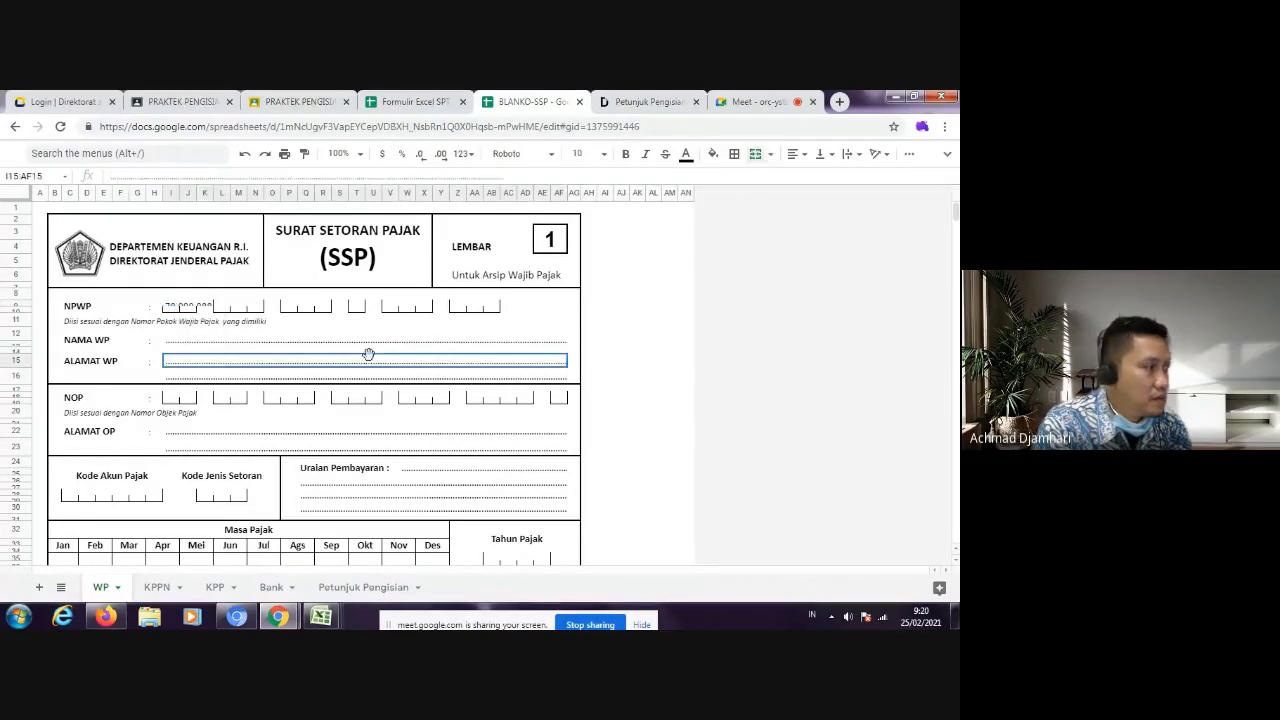
Step: Move the pasted NPWP out of the first box to cell AI8 beside the form as a reference
click(172, 305)
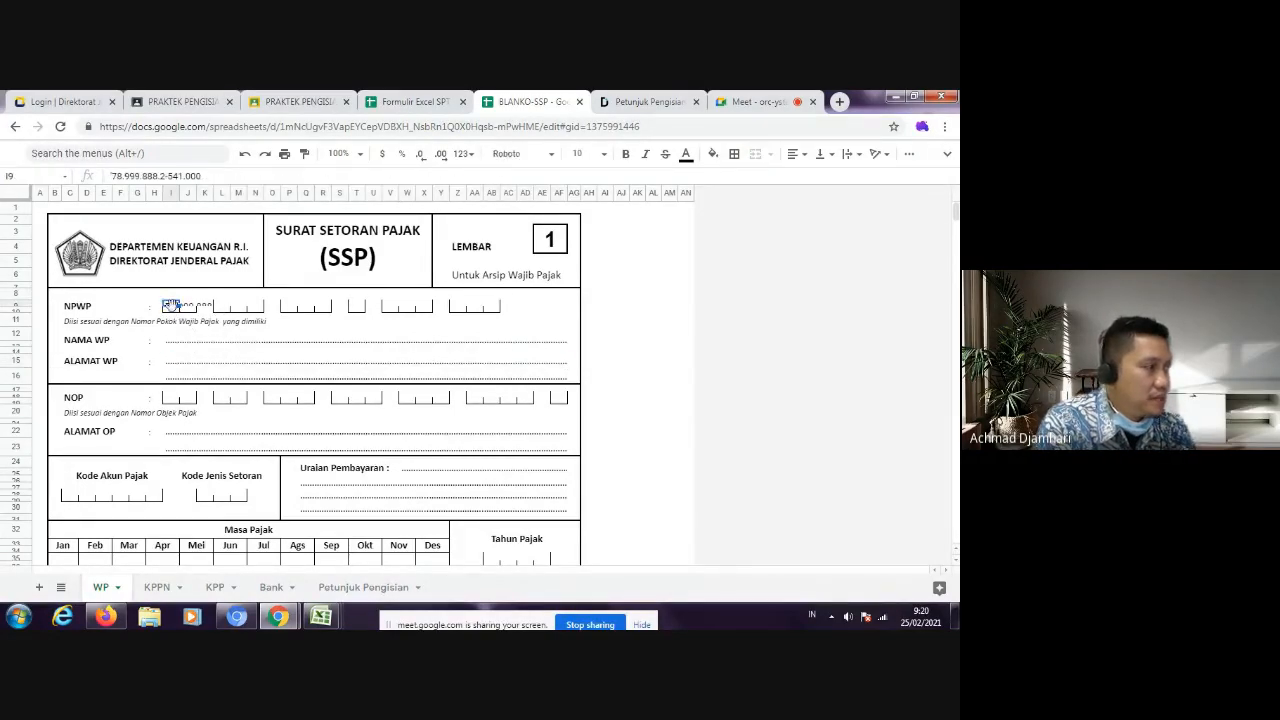
click(174, 313)
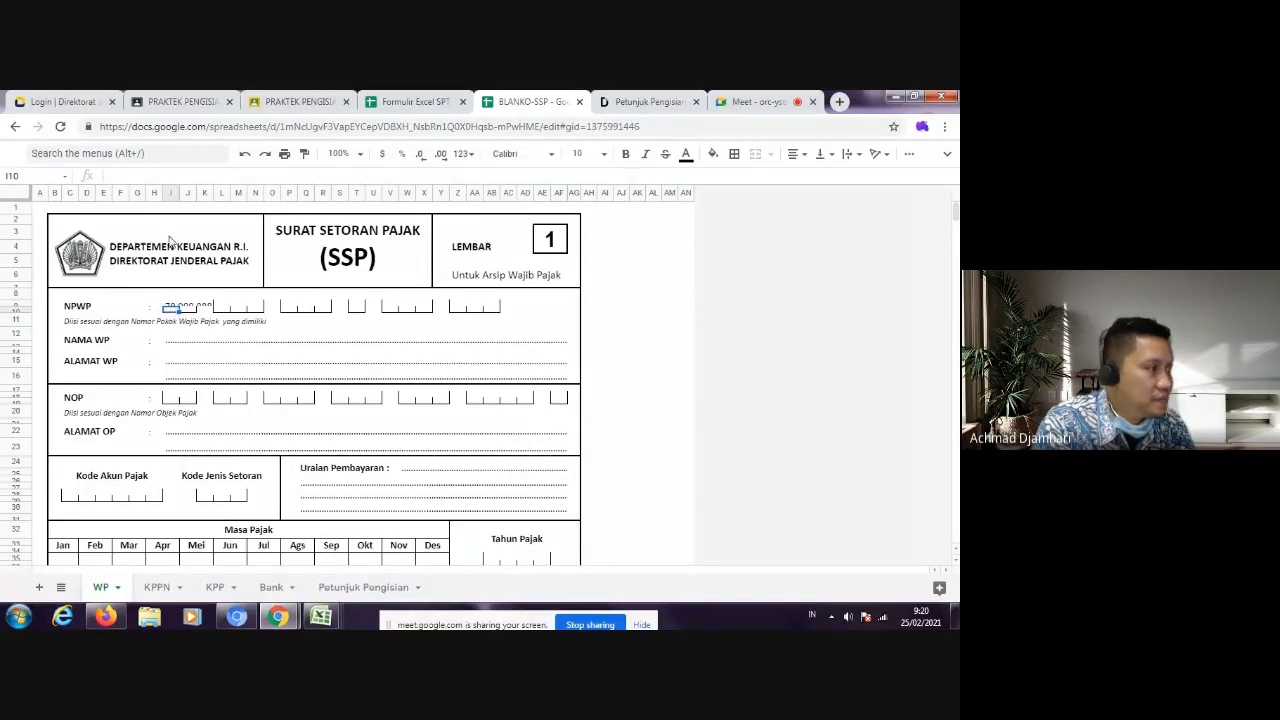
click(171, 307)
click(609, 296)
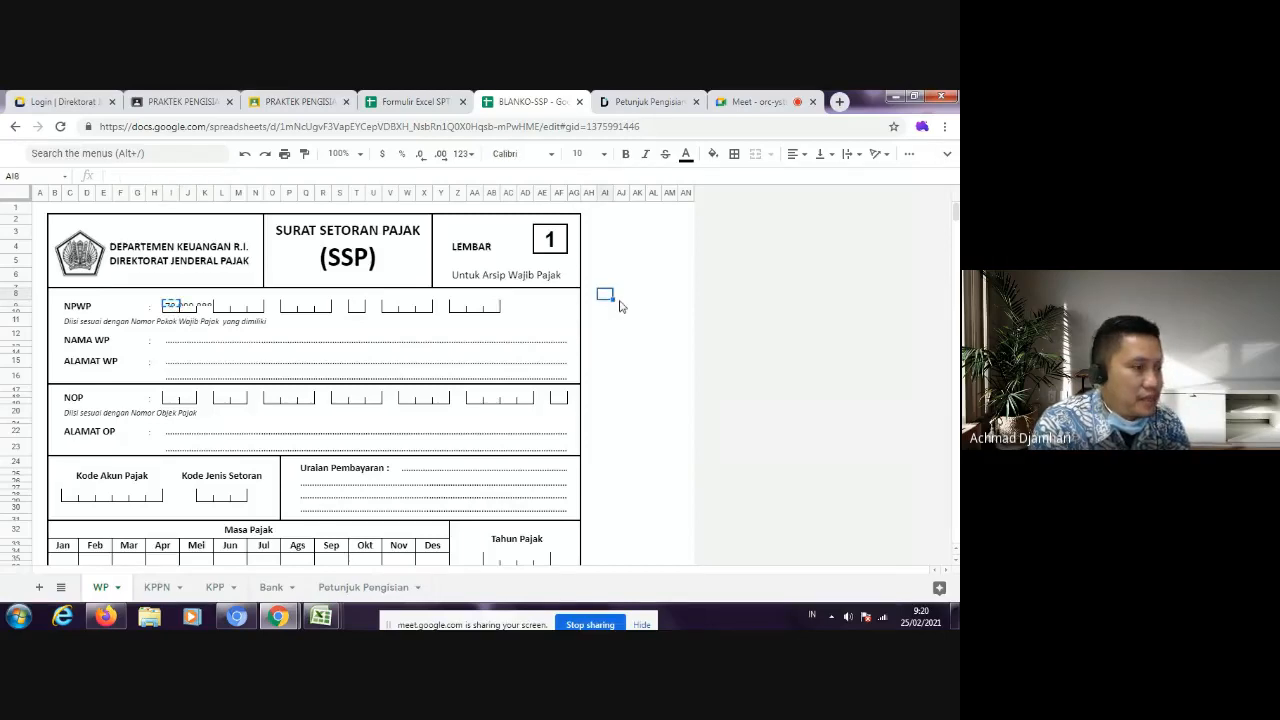
key(ctrl+v)
Step: Fill the first two NPWP box groups with the matching digits of the reference number, one digit per box
click(173, 312)
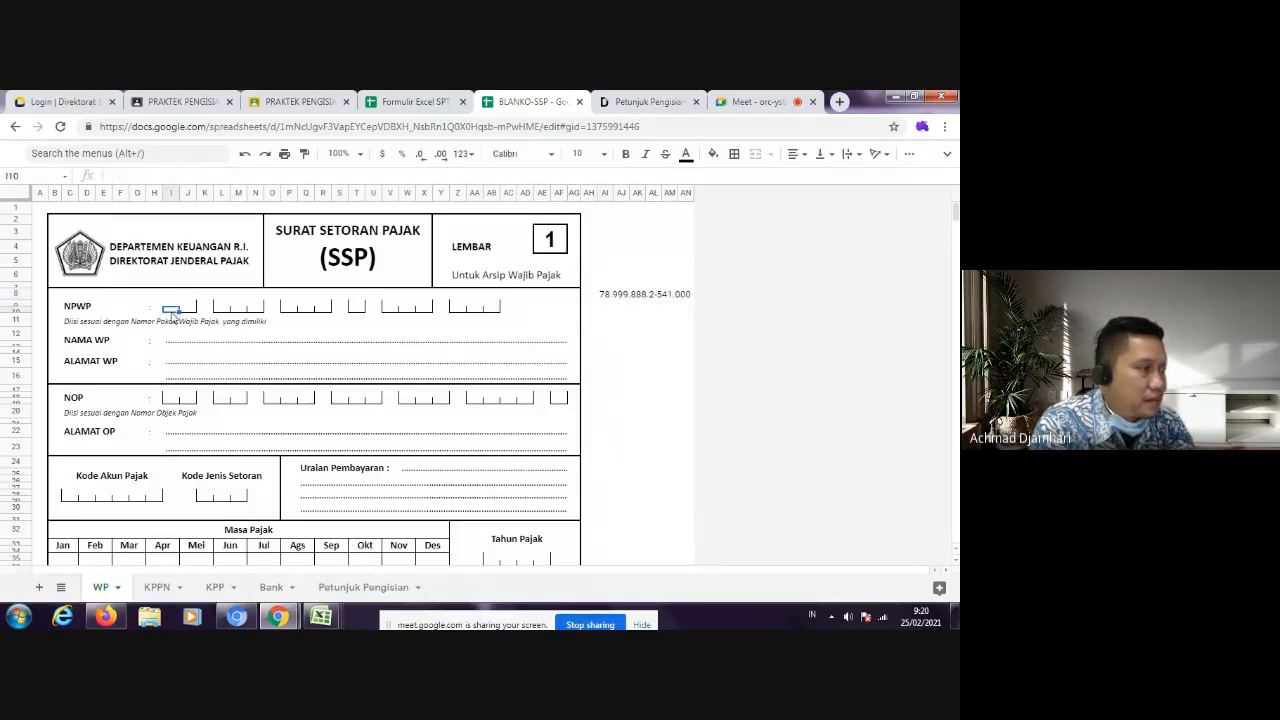
click(188, 306)
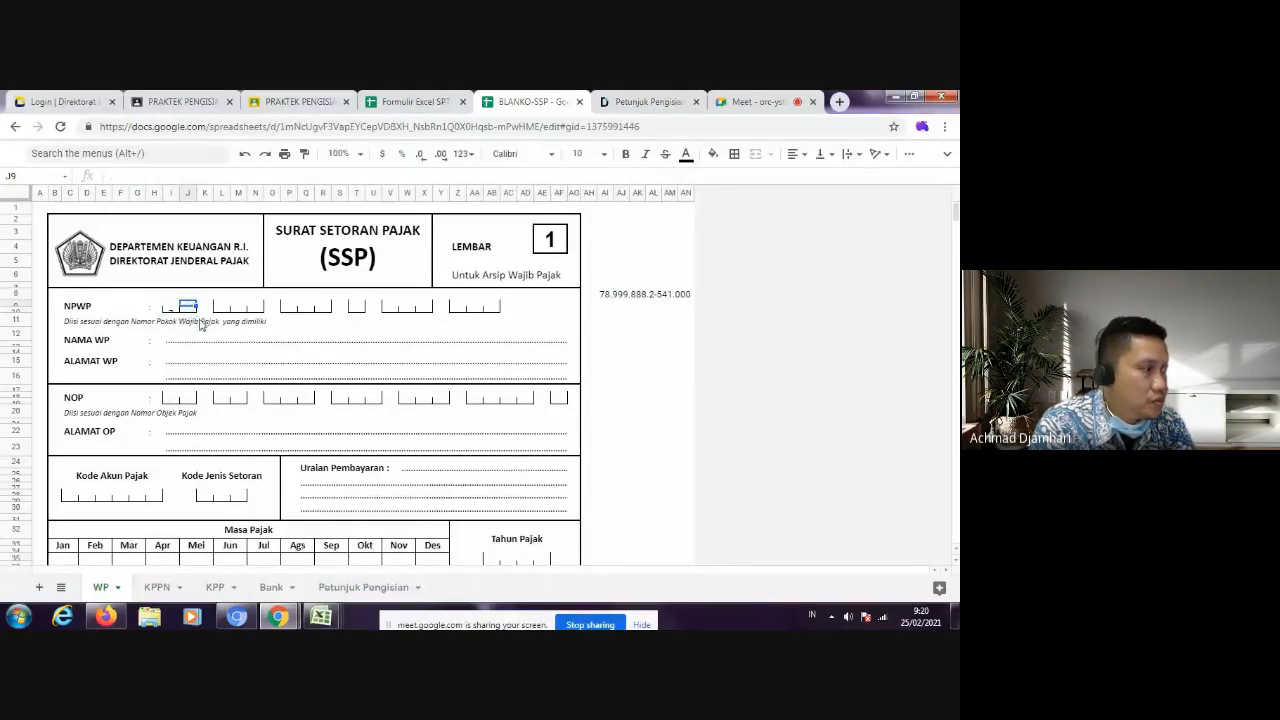
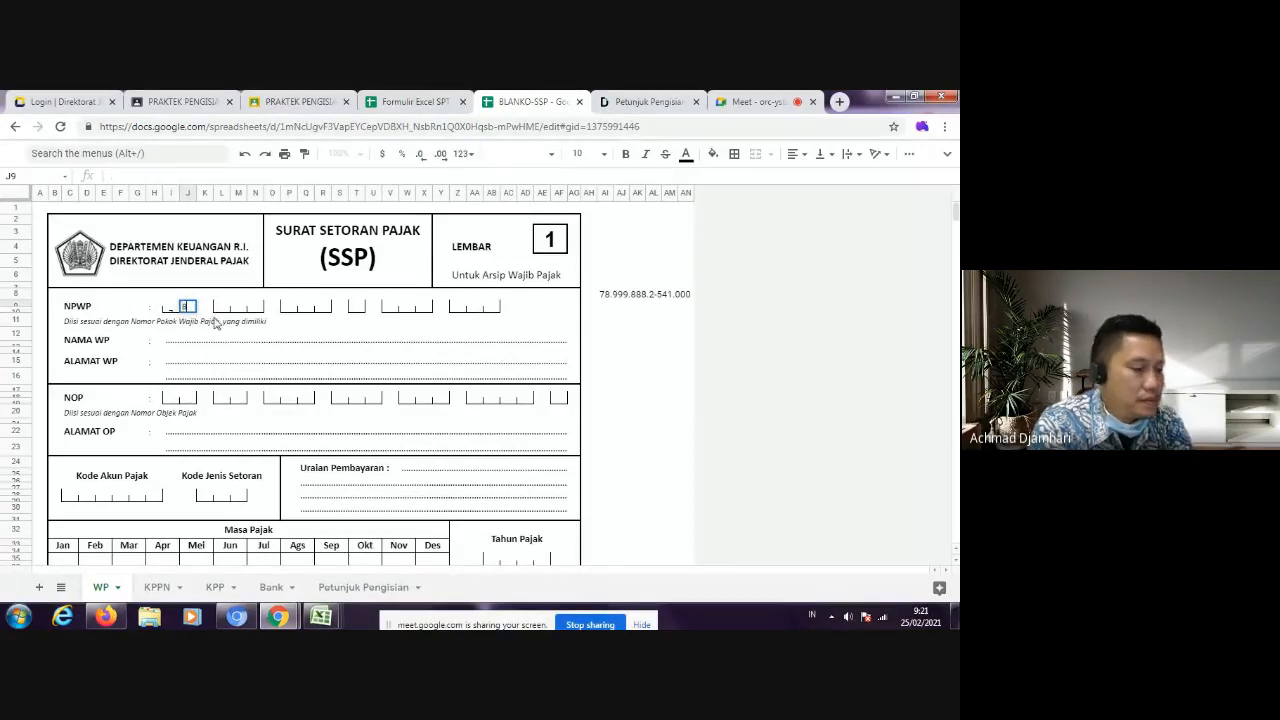
click(221, 307)
text(9)
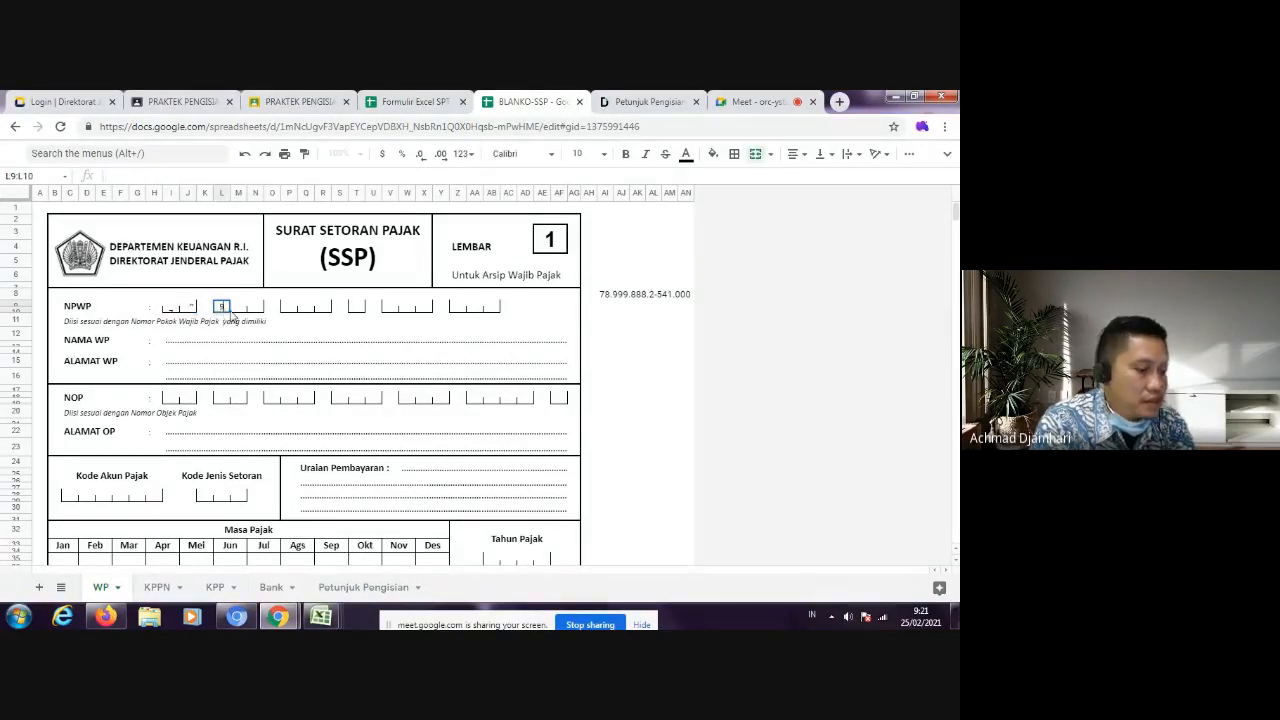
click(242, 306)
click(255, 306)
text(9)
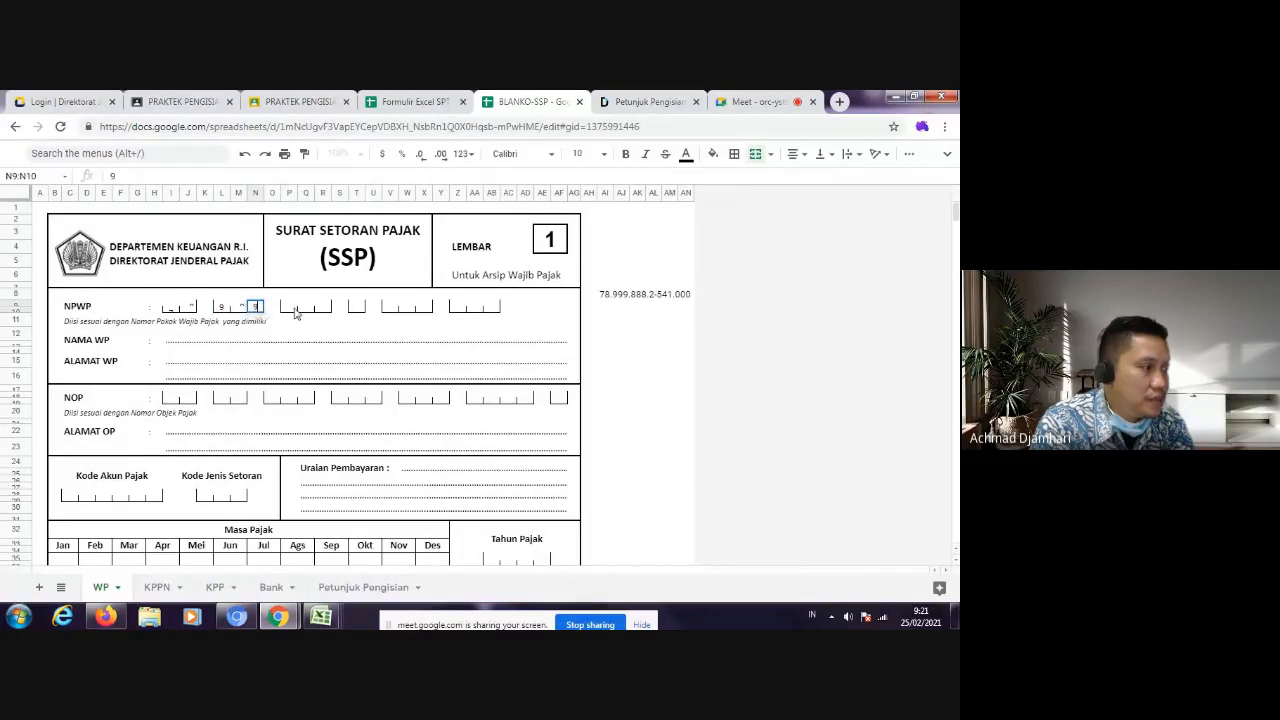
Step: Enter the next digits of the NPWP in the third box group and the single box after it
click(290, 308)
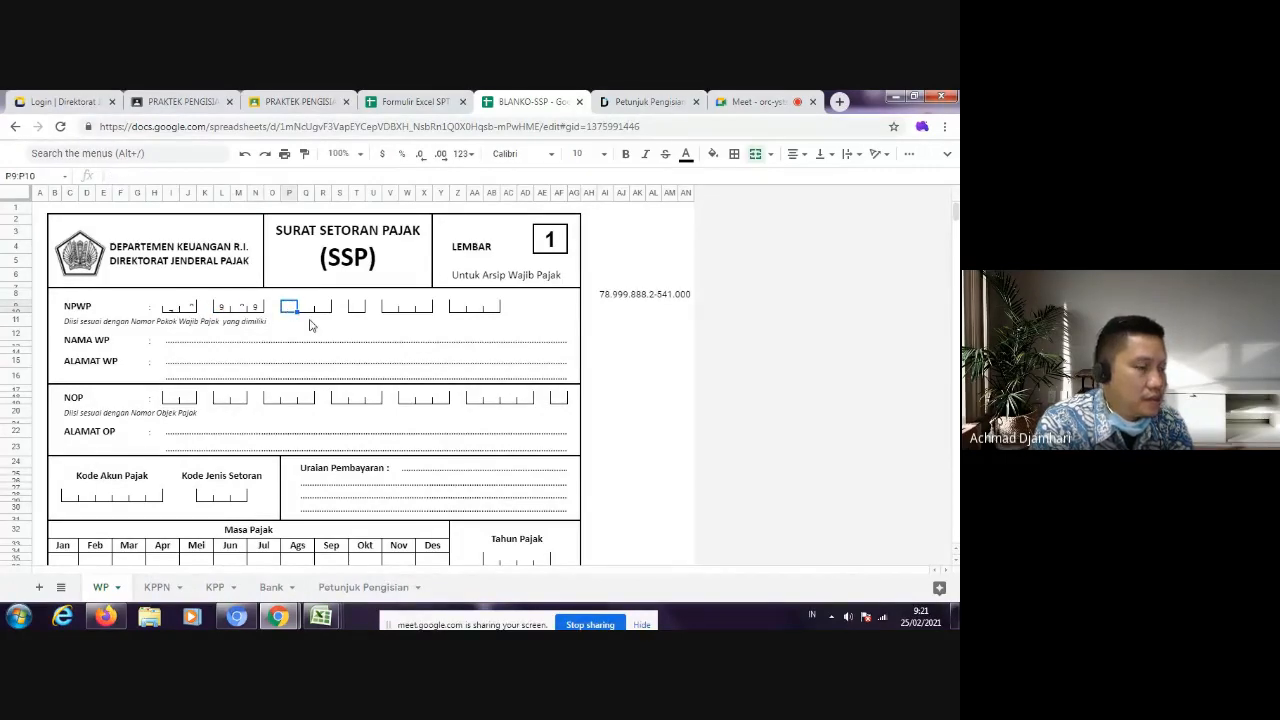
text(8)
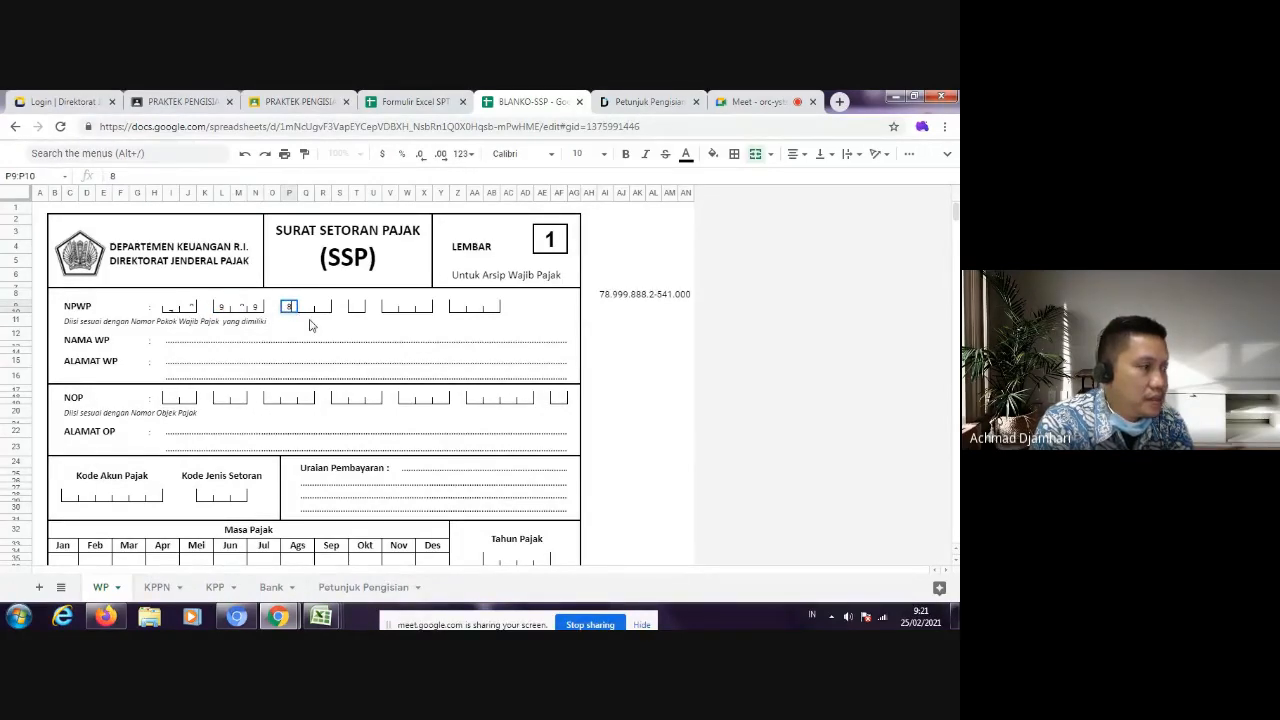
click(322, 307)
text(8)
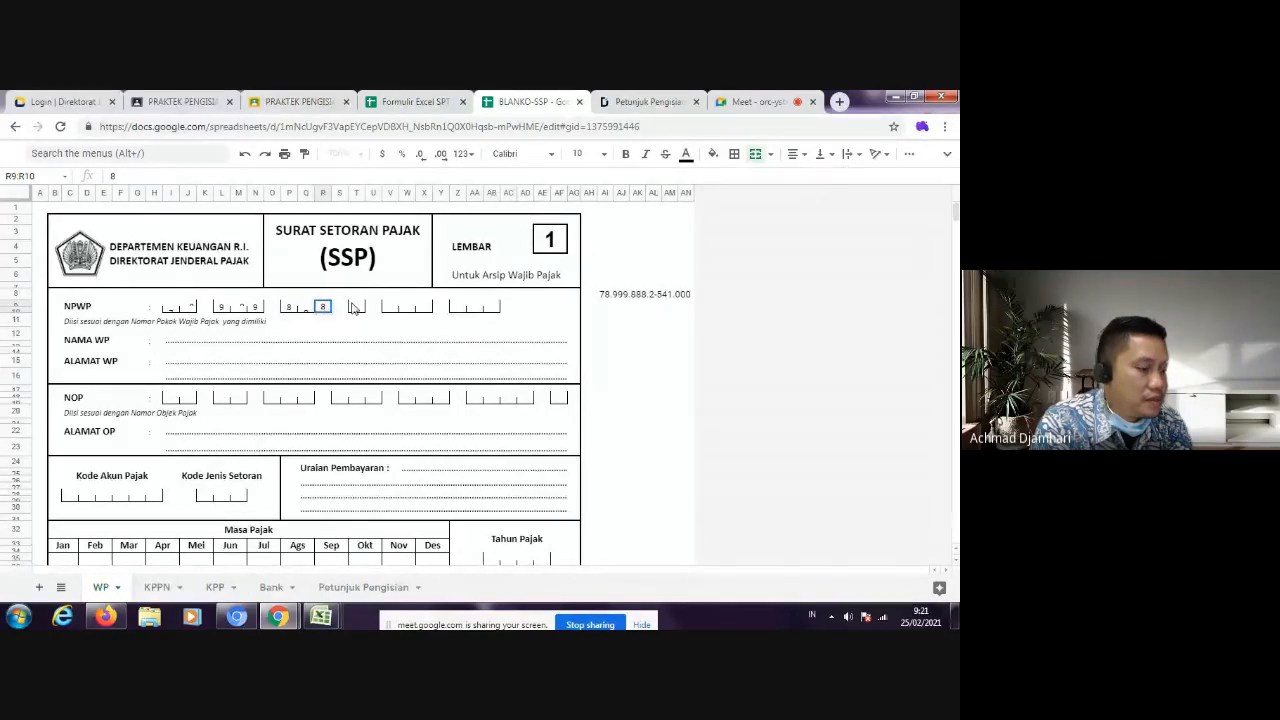
click(355, 307)
text(2)
Step: Complete the NPWP by entering its remaining digits in the last two box groups
click(393, 309)
text(5)
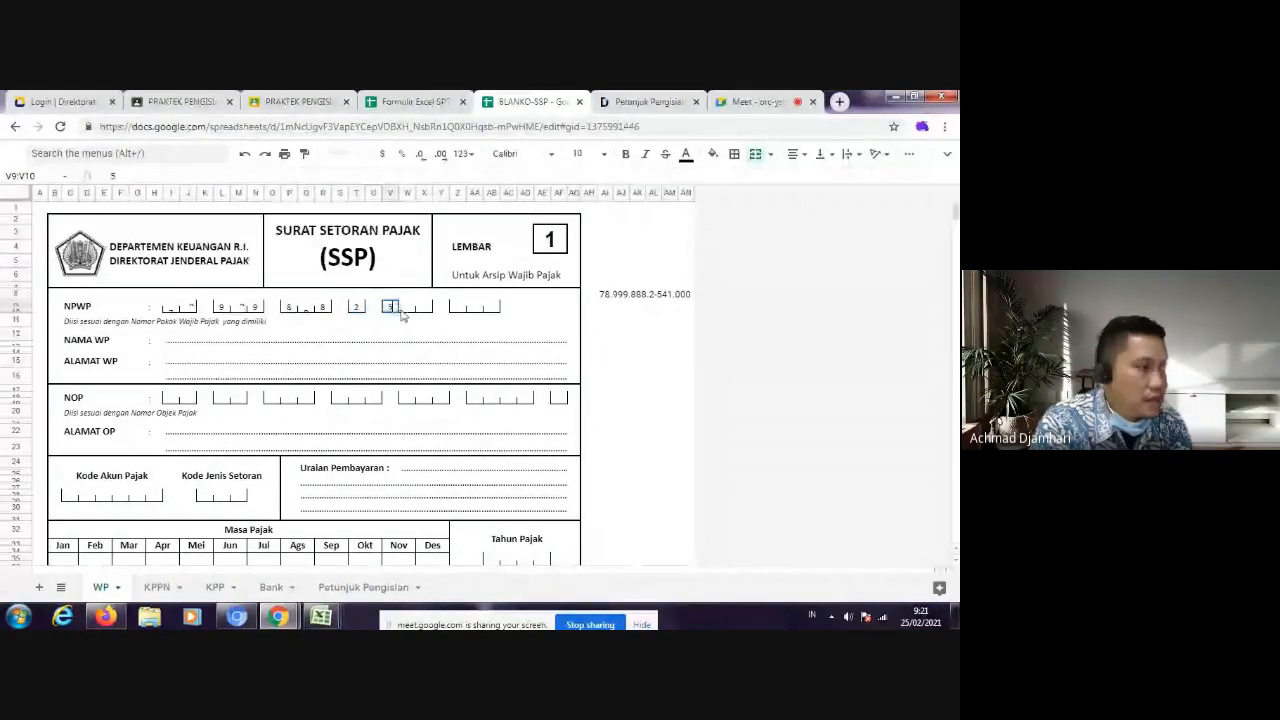
click(424, 307)
text(1)
click(461, 308)
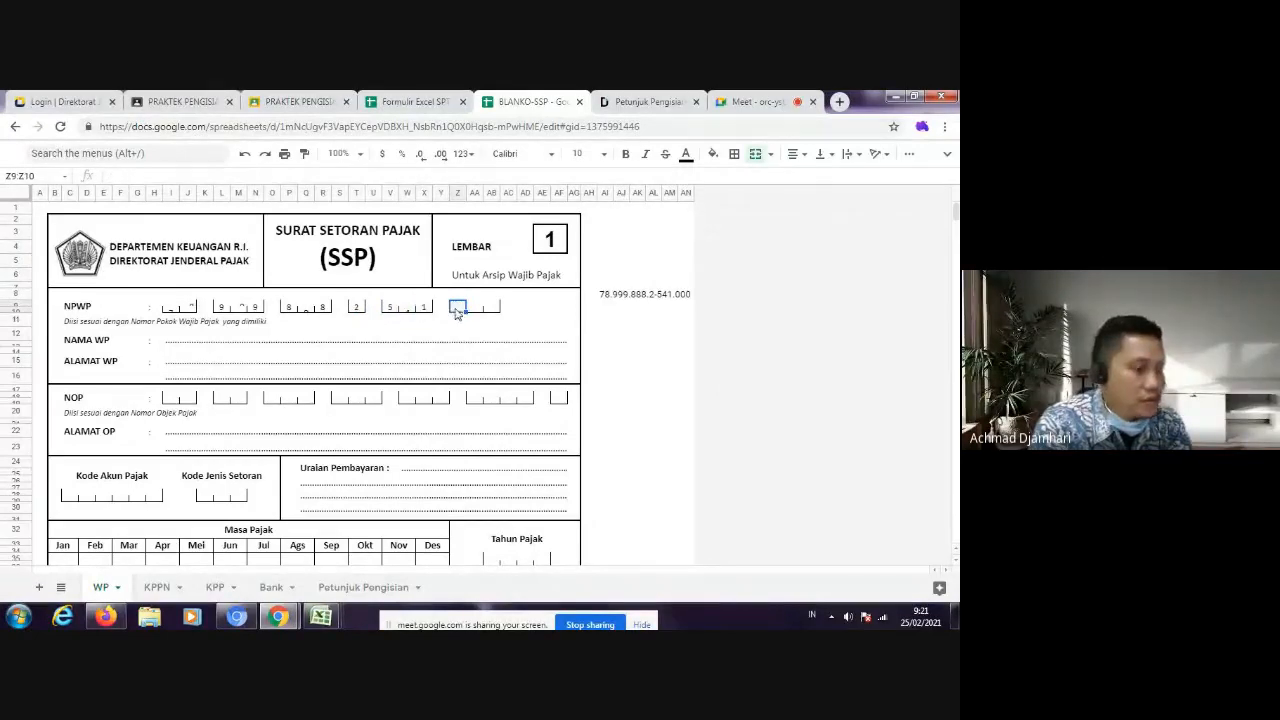
text(0)
click(491, 308)
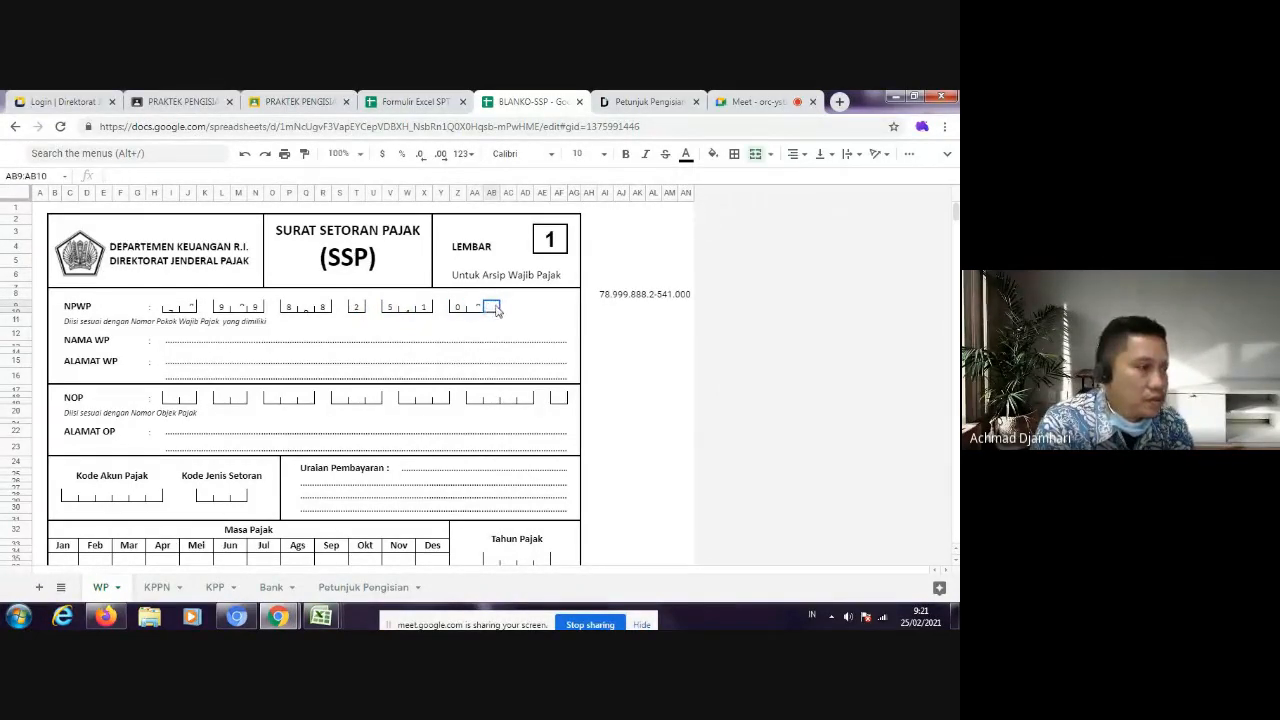
text(0)
click(522, 319)
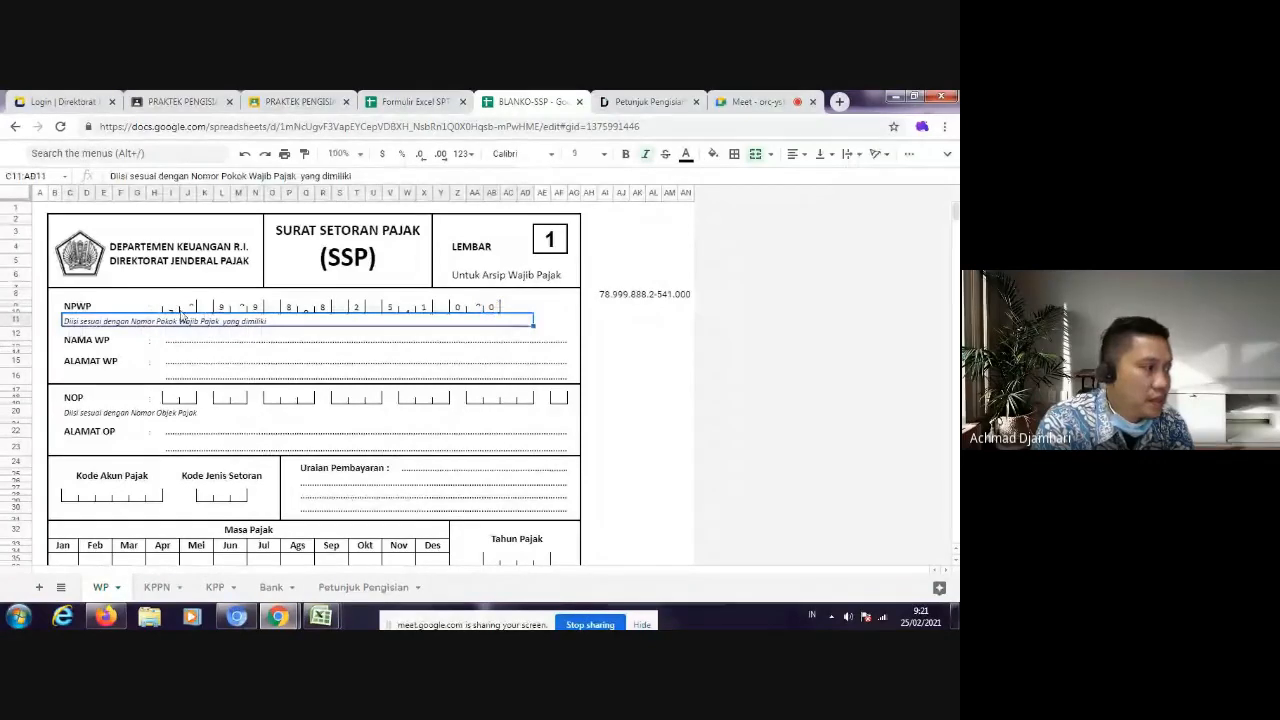
Step: Increase the heights of rows 9 and 10 so the NPWP digits fit in their boxes
drag(171, 304, 171, 311)
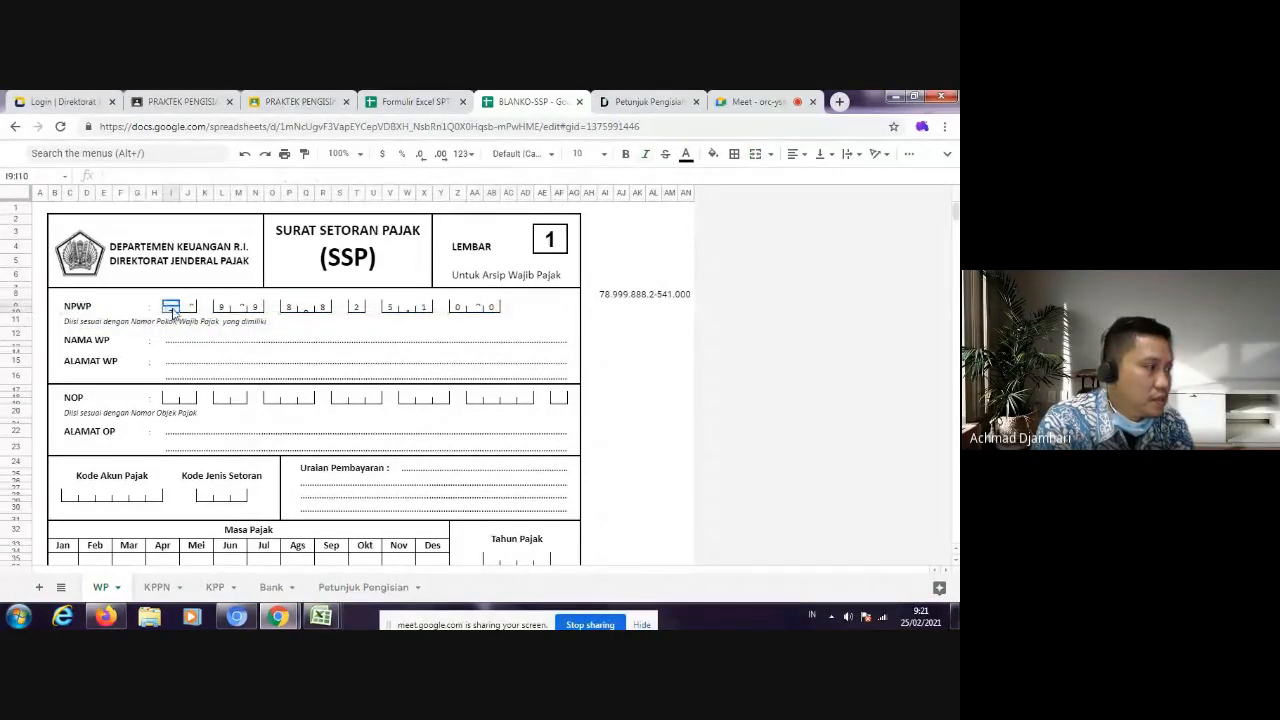
right_click(173, 311)
click(58, 323)
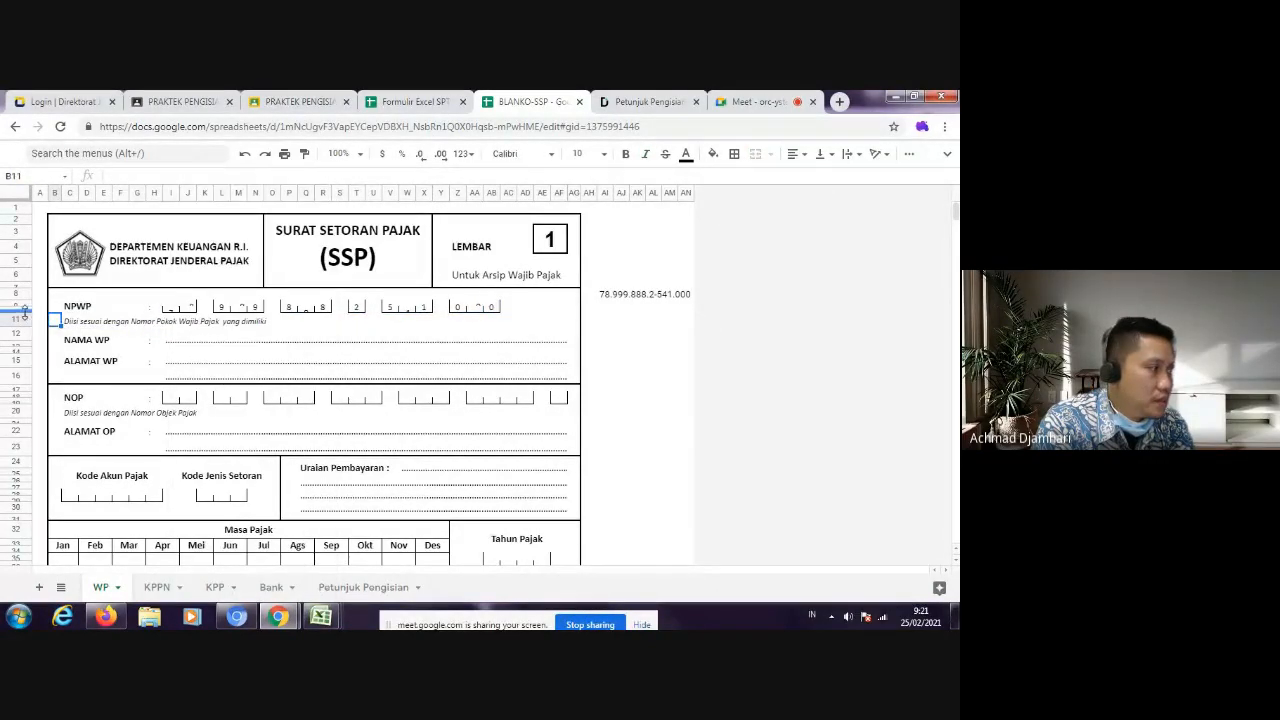
drag(26, 321, 28, 314)
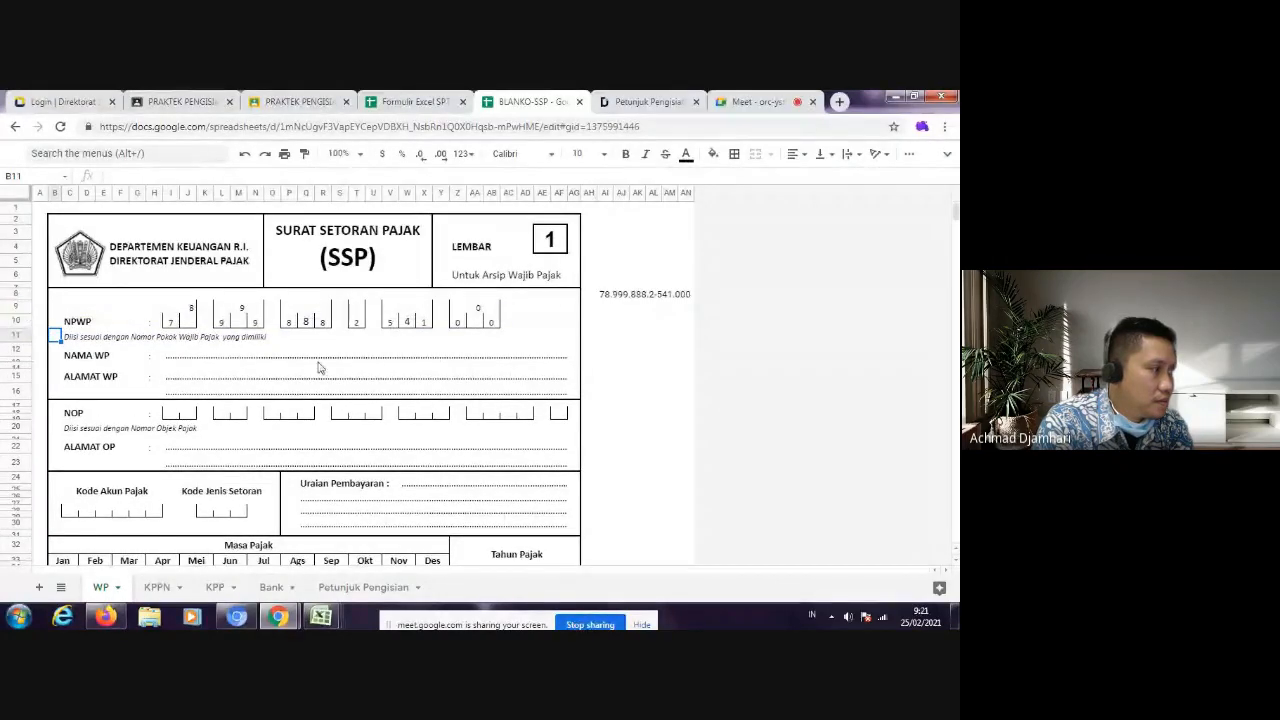
Step: Move the raised middle or last digits of the first two NPWP box groups from row 9 down into row 10
click(188, 322)
click(190, 312)
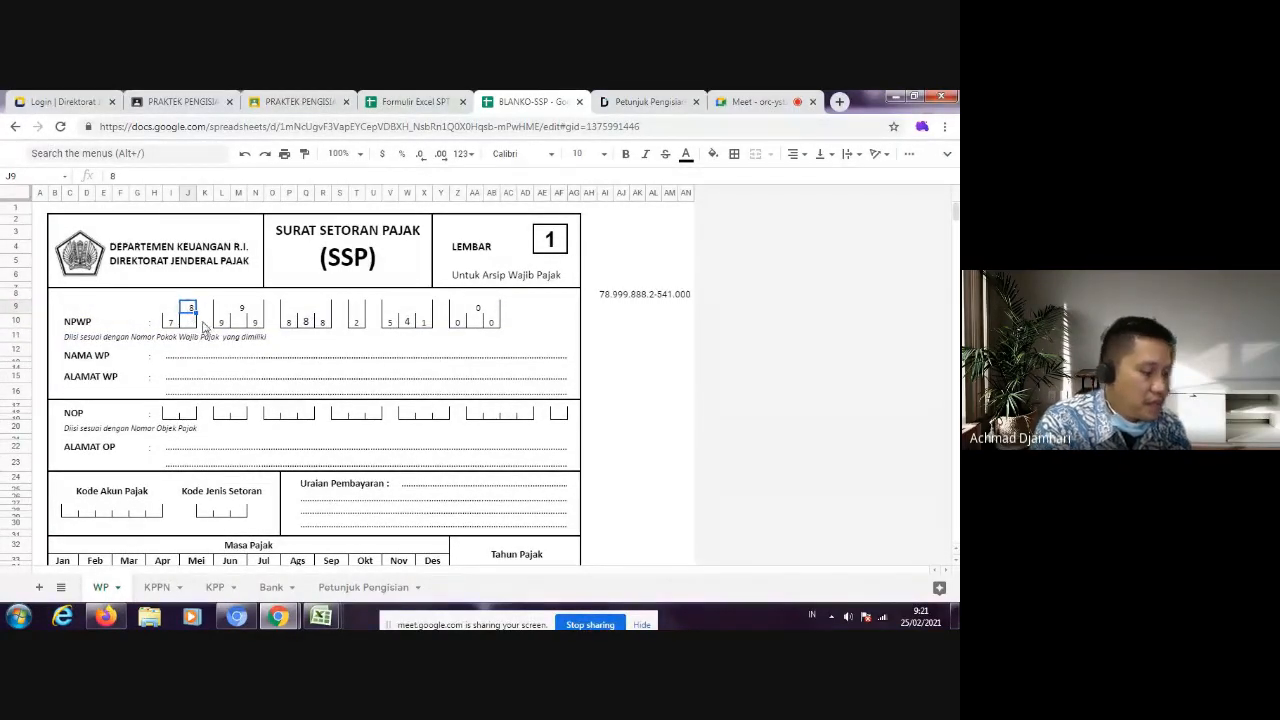
click(193, 325)
text(8)
click(241, 310)
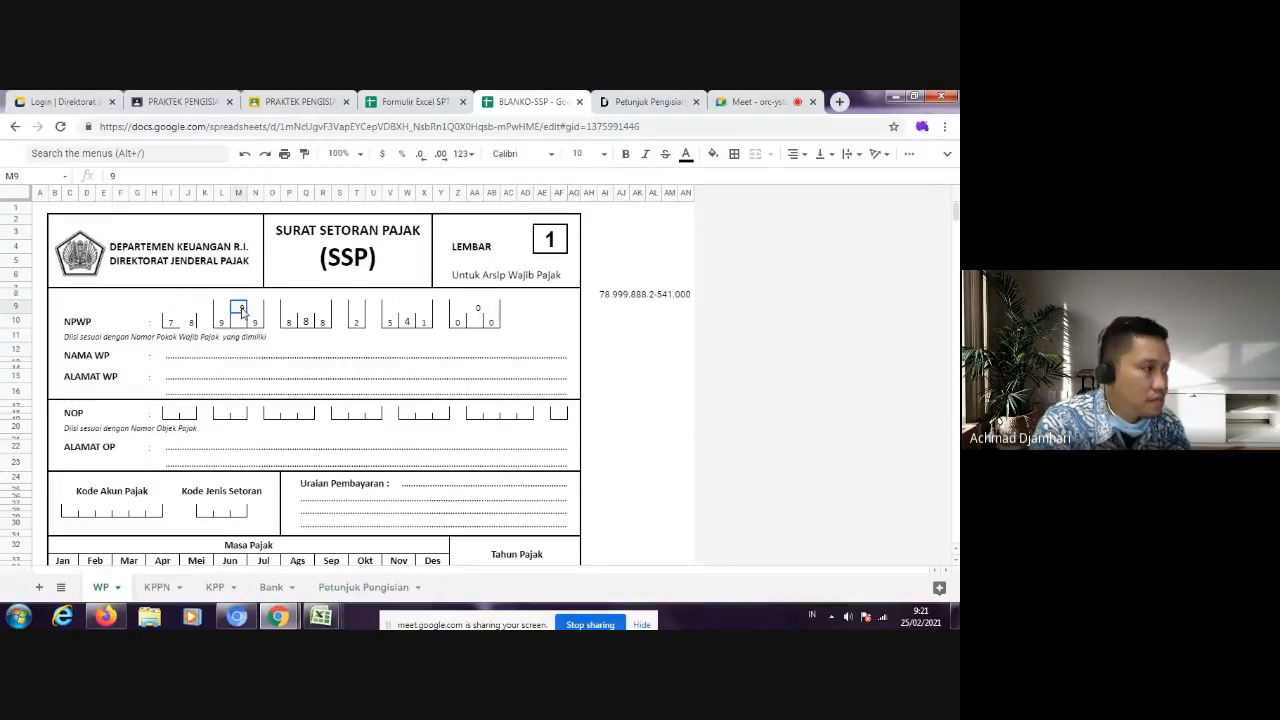
key(ctrl+x)
click(241, 323)
key(ctrl+v)
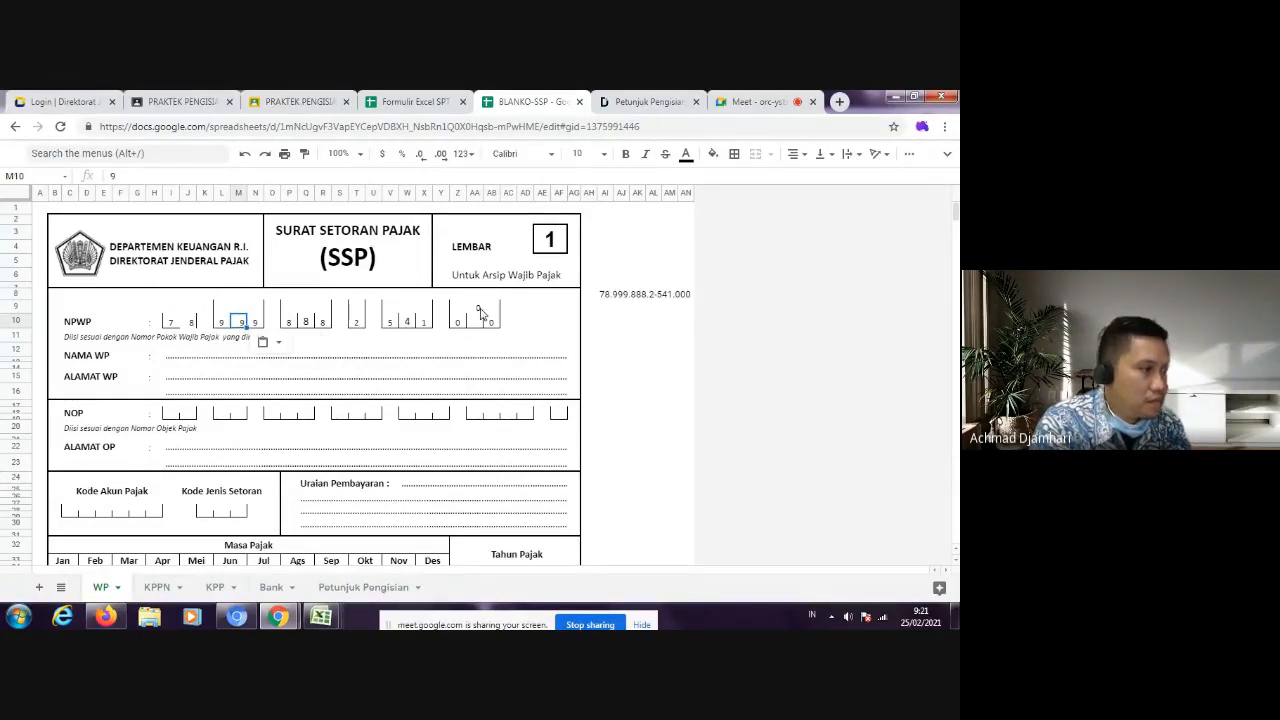
Step: Move the raised middle digit of the last NPWP box group from row 9 down into row 10
click(476, 310)
key(ctrl+x)
click(477, 322)
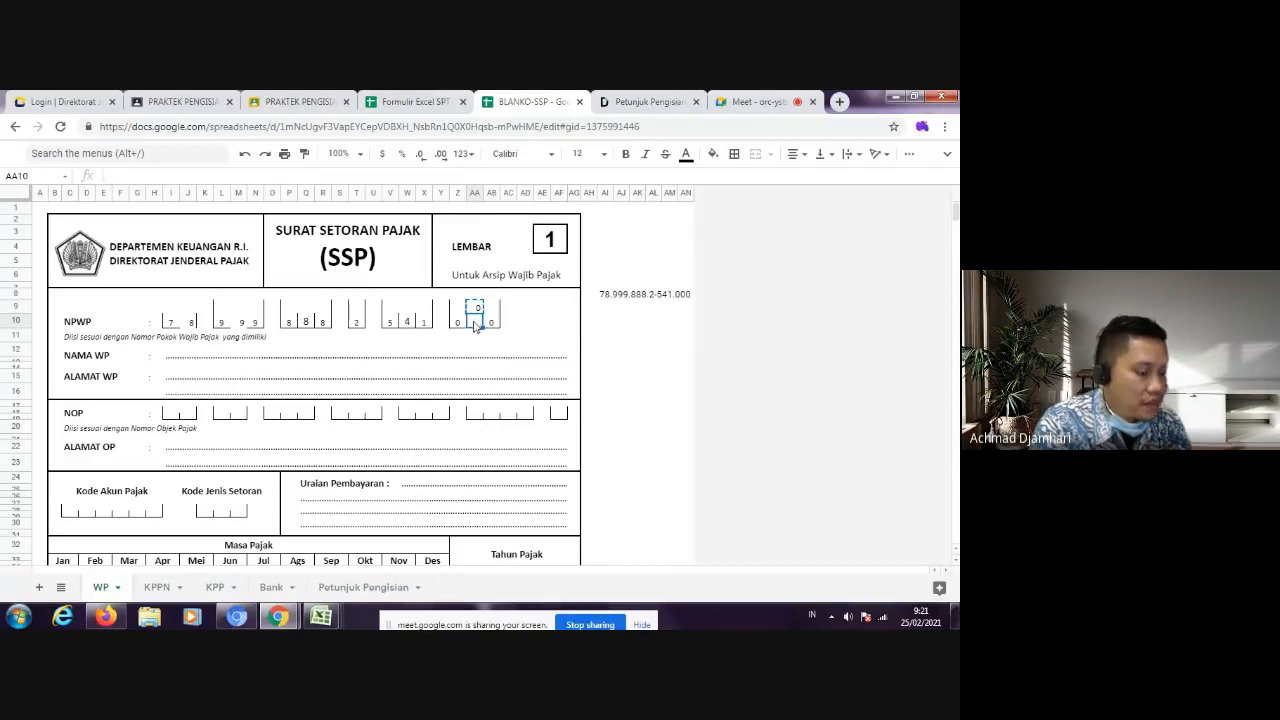
key(ctrl+v)
click(685, 391)
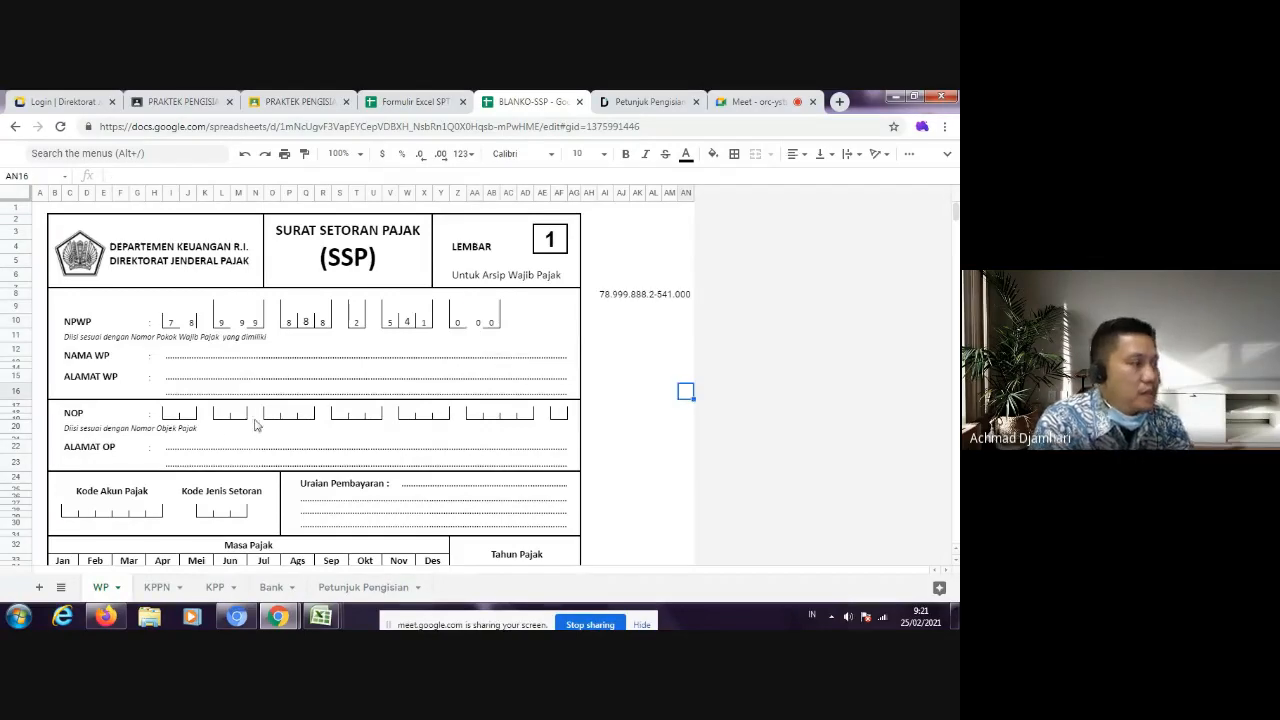
Step: Enter "Dinas Kesehatan Kota DI Yogyakarta" as NAMA WP, based on the first withholder listed in the student's 1770-II sheet
click(193, 358)
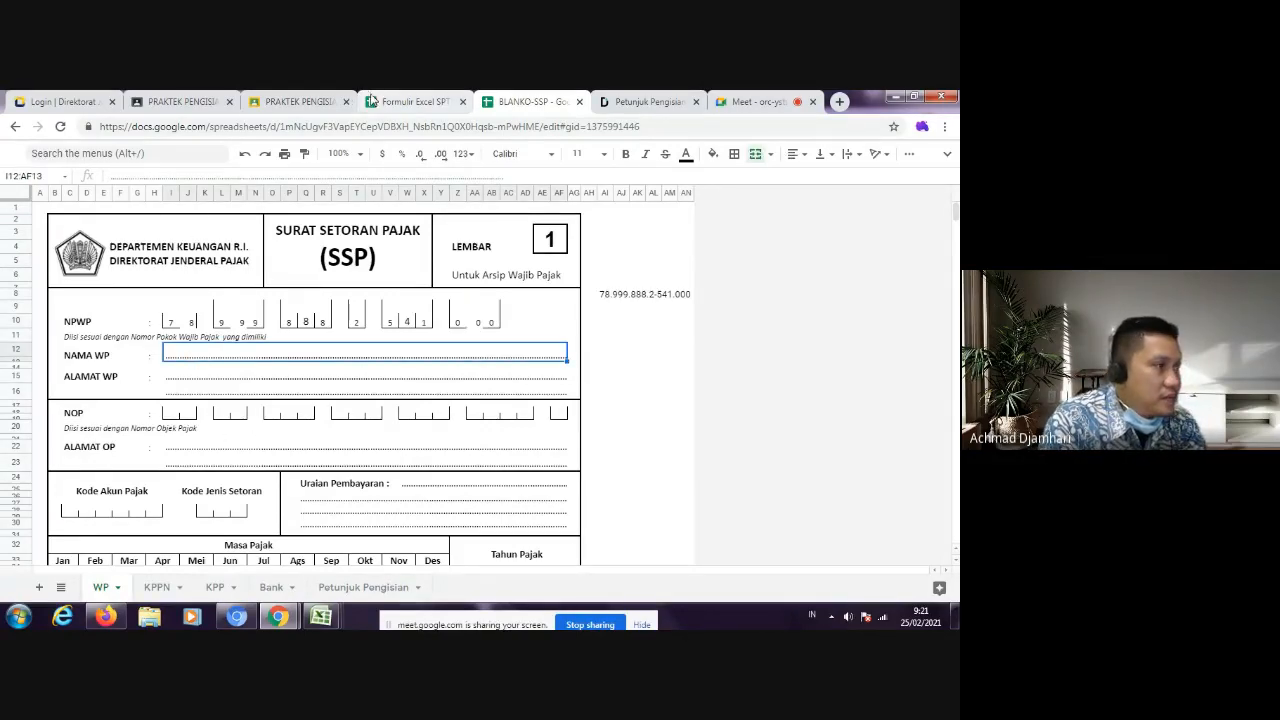
click(299, 103)
click(133, 460)
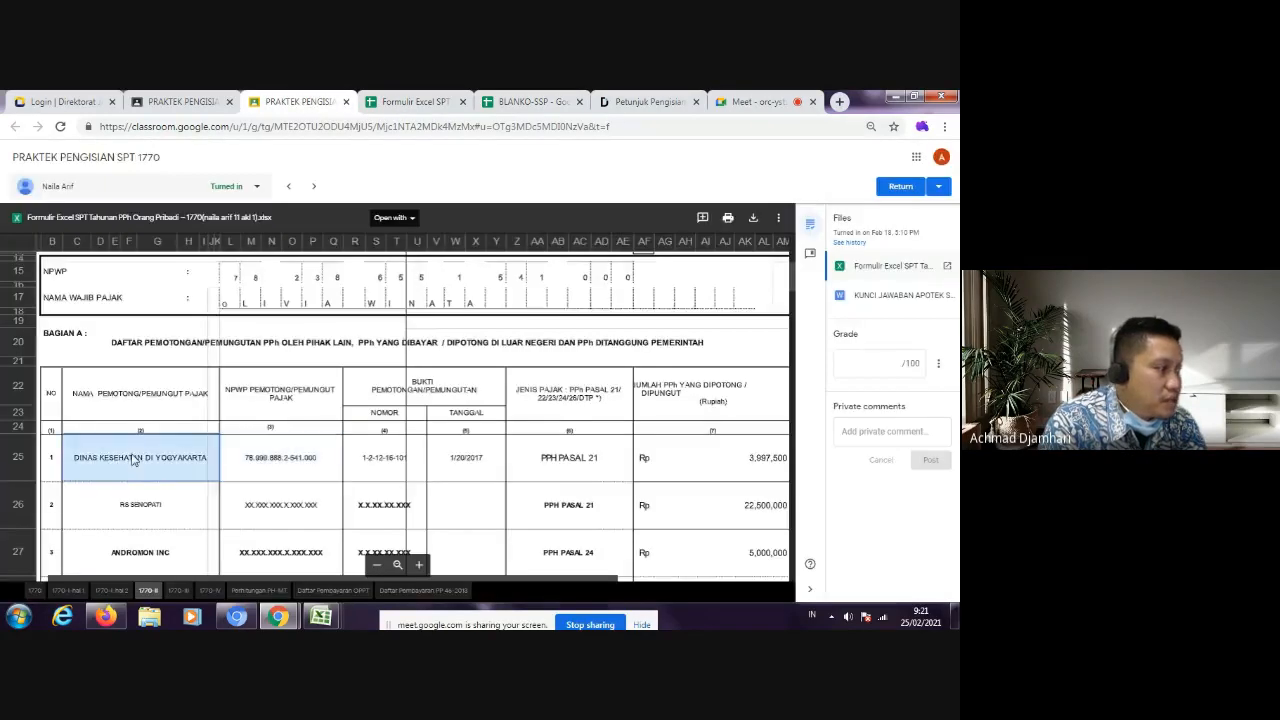
click(195, 103)
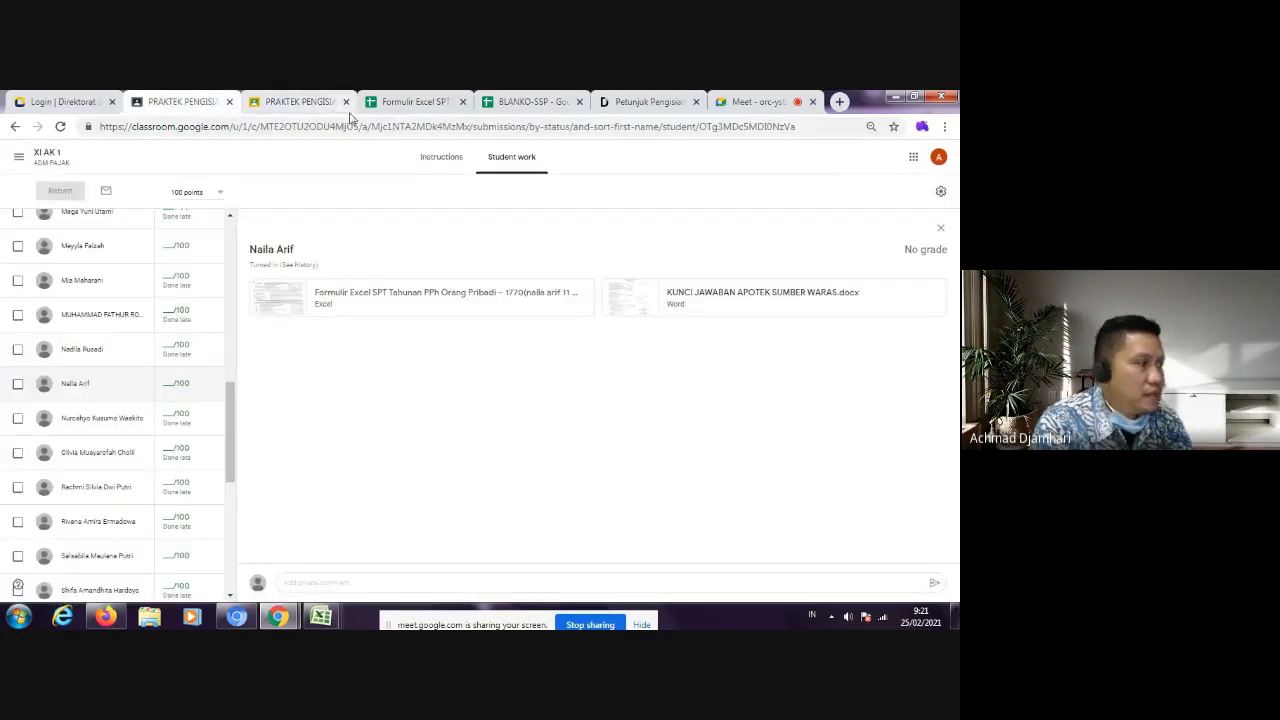
click(526, 104)
text(Di)
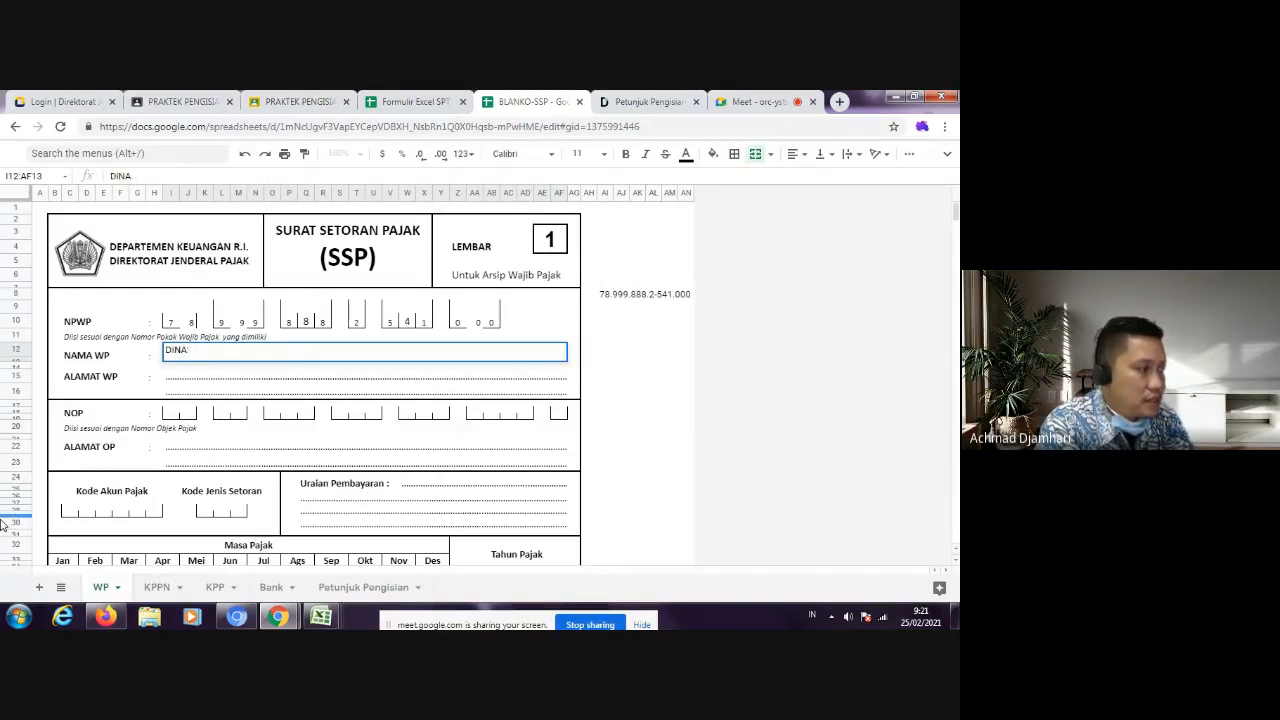
key(BackSpace)
key(BackSpace)
key(BackSpace)
text(iNAS k)
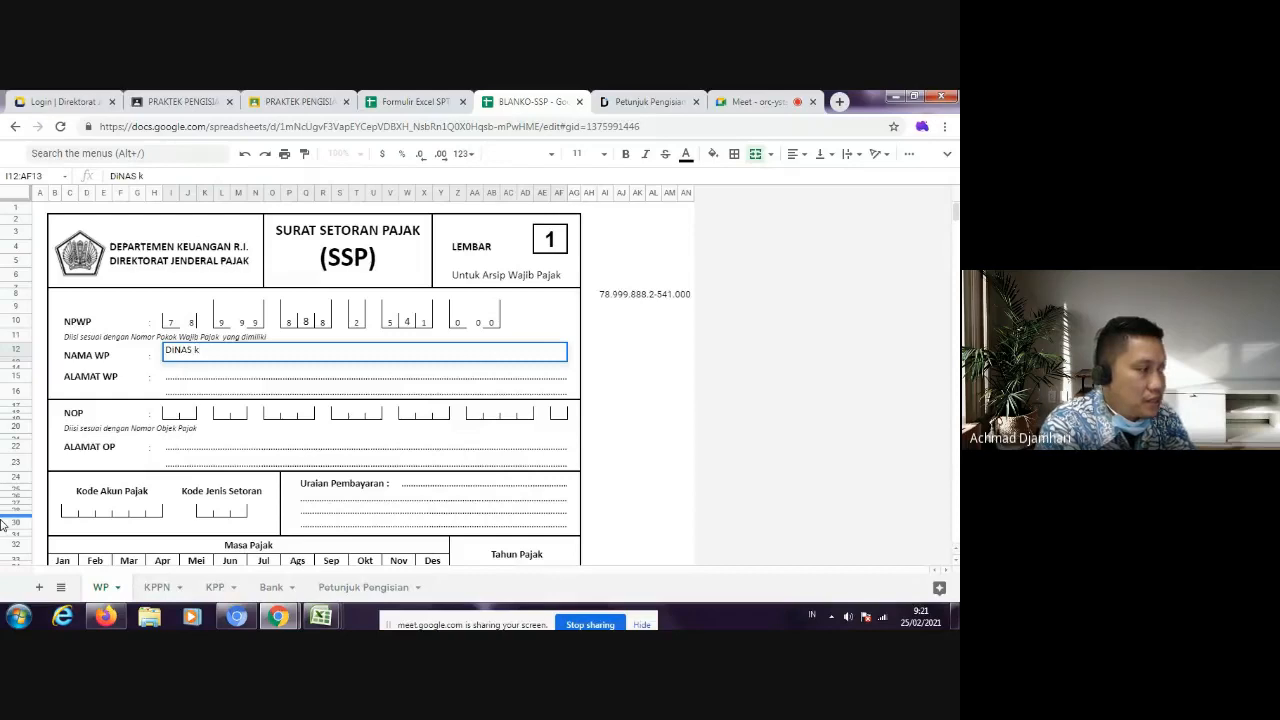
key(BackSpace)
key(BackSpace)
key(BackSpace)
key(BackSpace)
text(in)
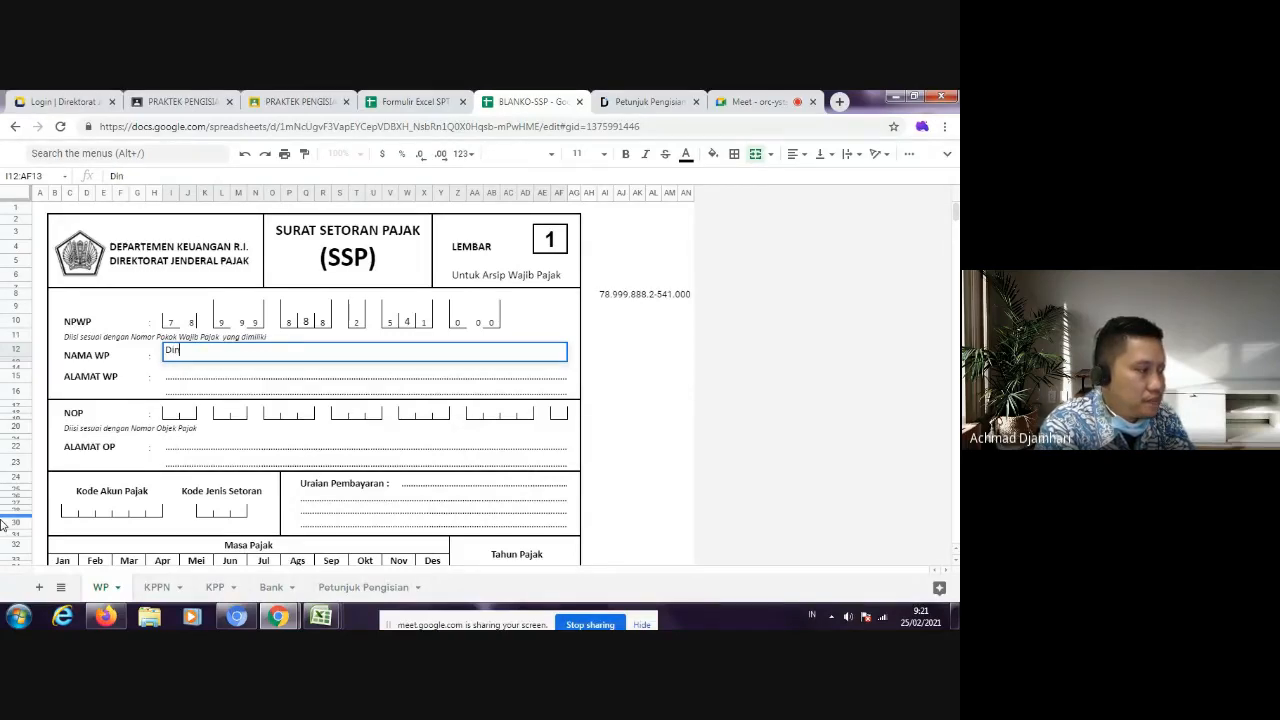
text(as Kese)
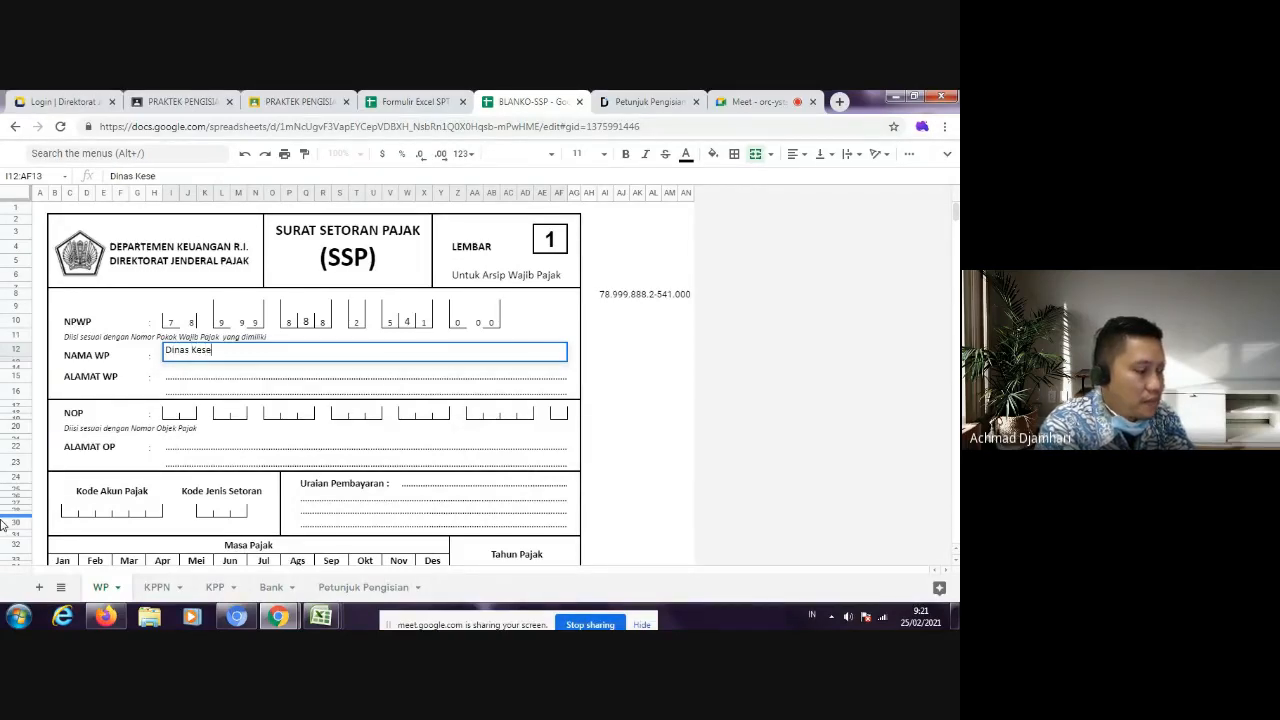
text(hatan Kota DI)
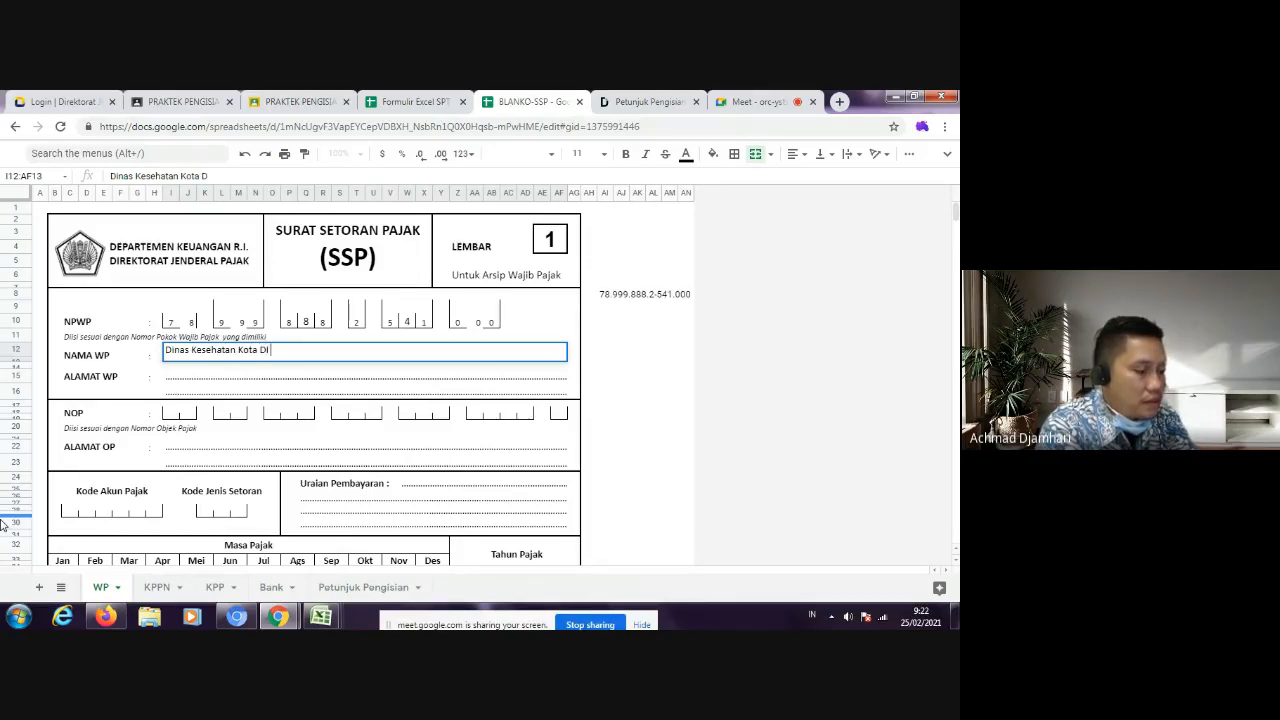
text(Yogyakarta)
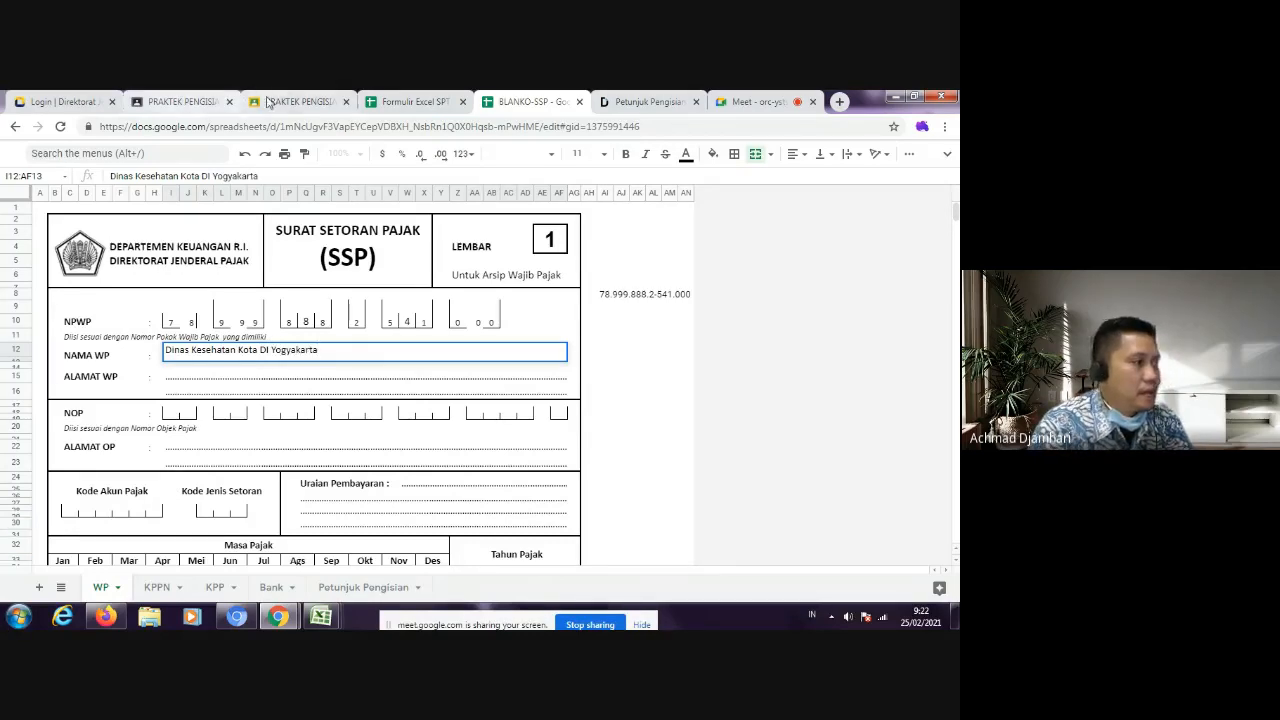
Step: Check the withholder's entry in the SPT 1770-II sheets and enter "Jl. ... Yogyakarta" on the first ALAMAT WP line
click(441, 102)
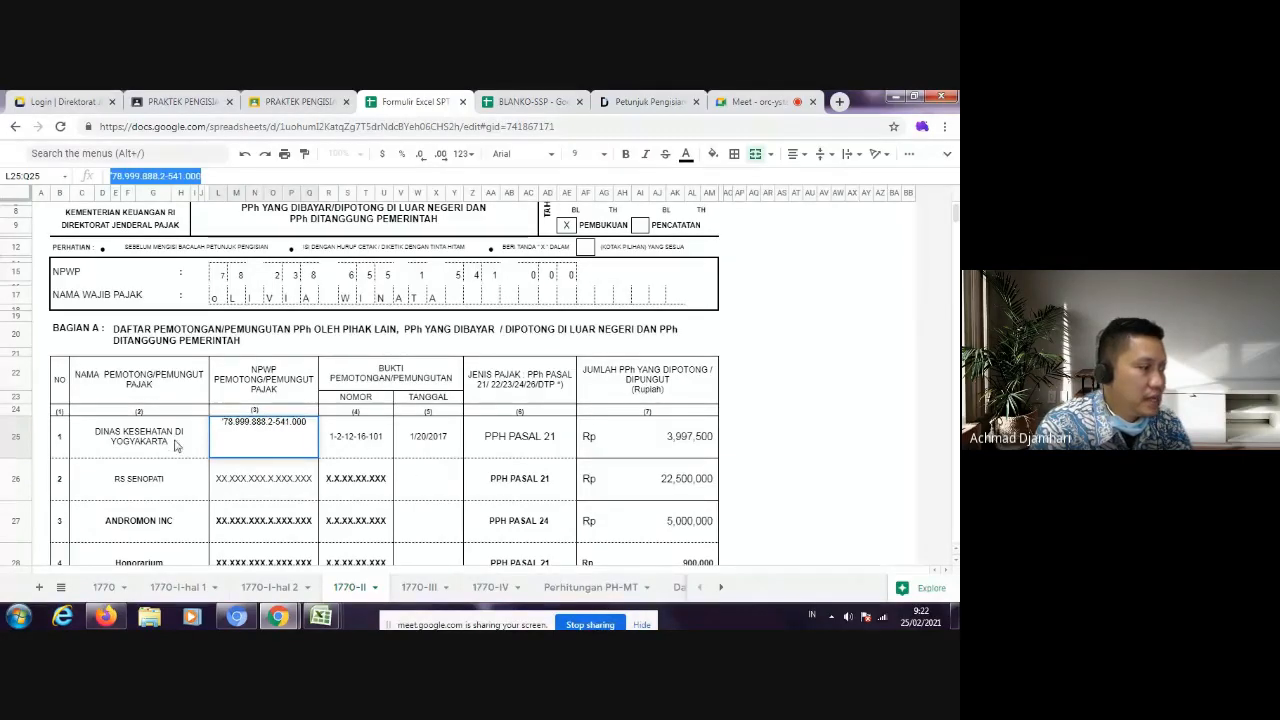
click(300, 102)
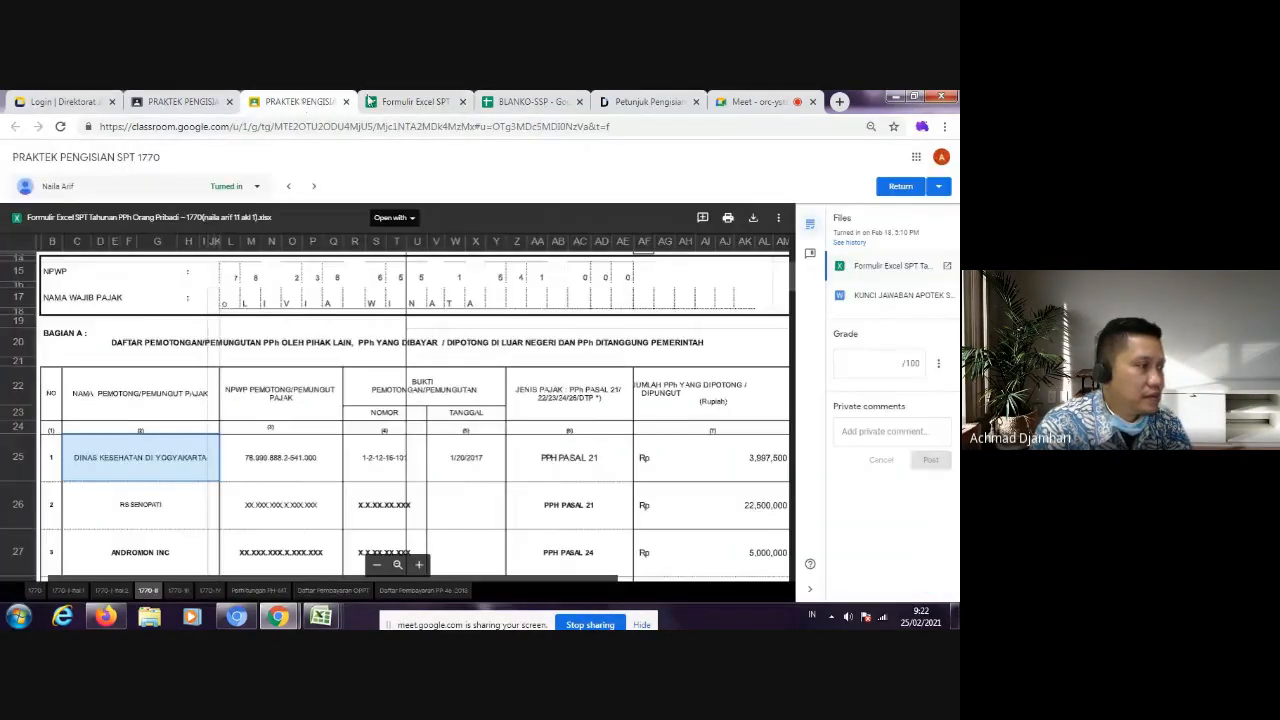
click(370, 102)
click(510, 102)
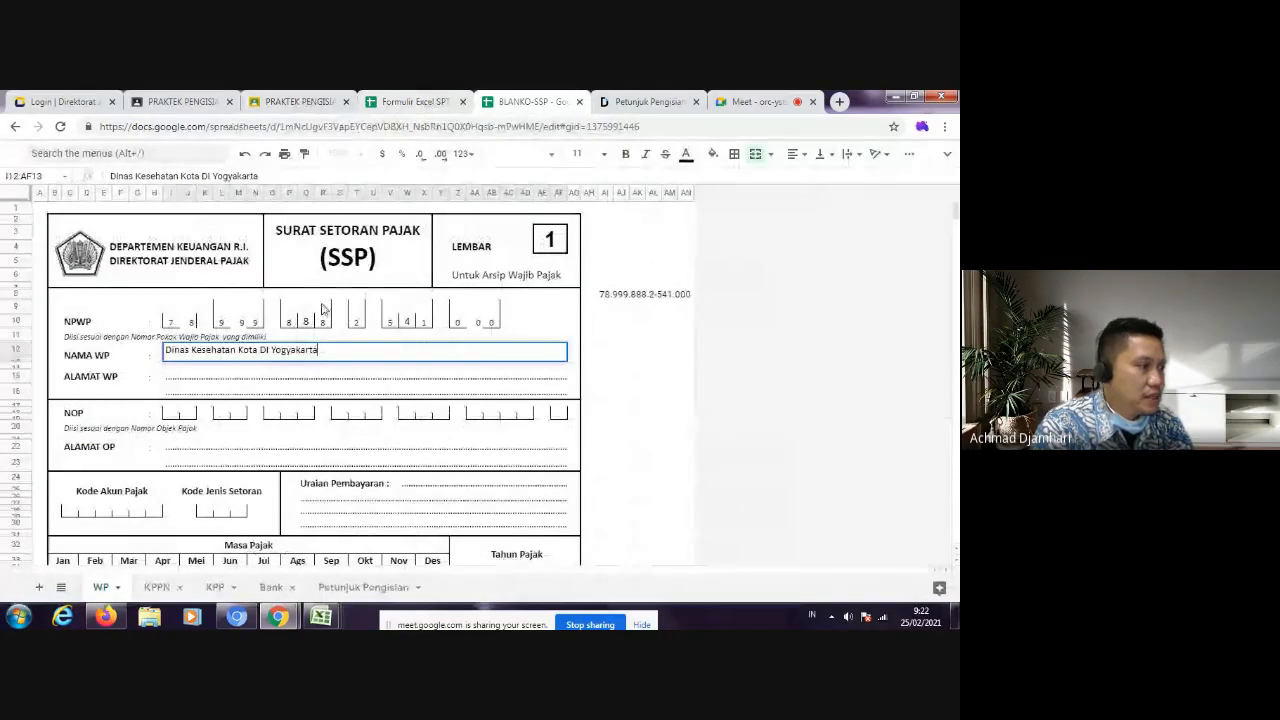
click(250, 378)
text(Jl. ...)
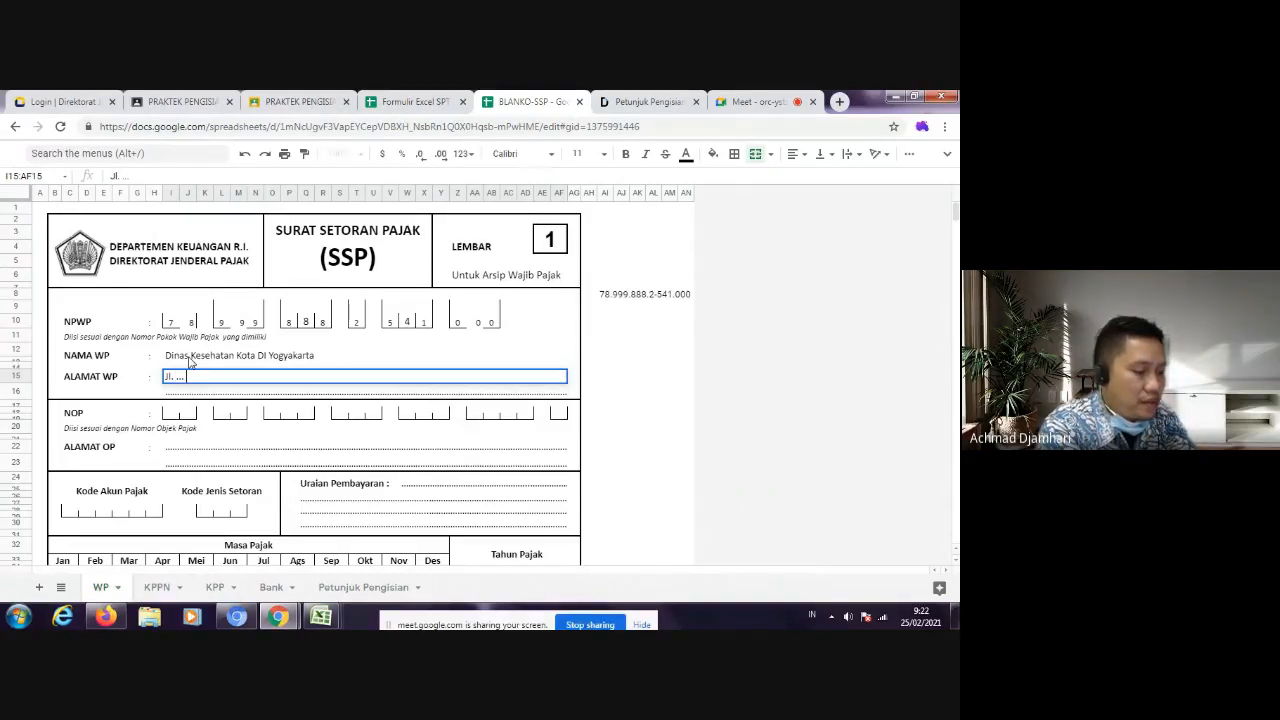
text(Yogyakarta)
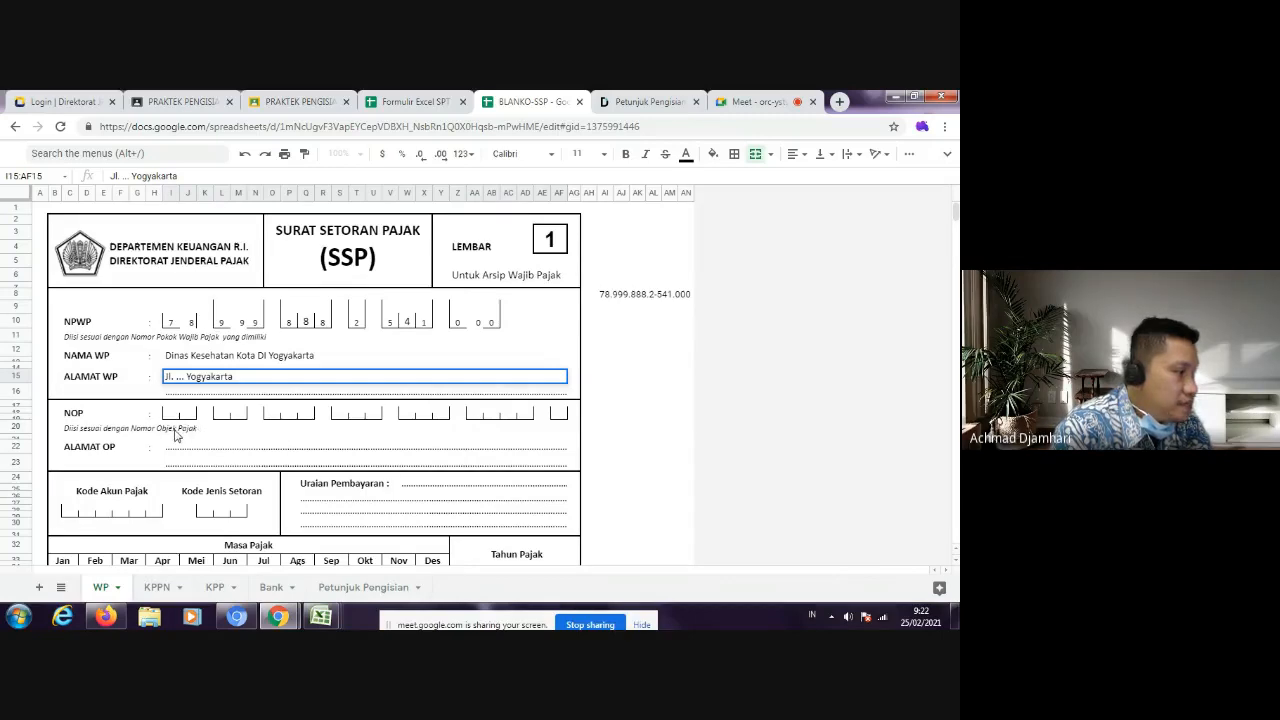
Step: Try to fill the first two NOP box groups with x placeholders
click(174, 416)
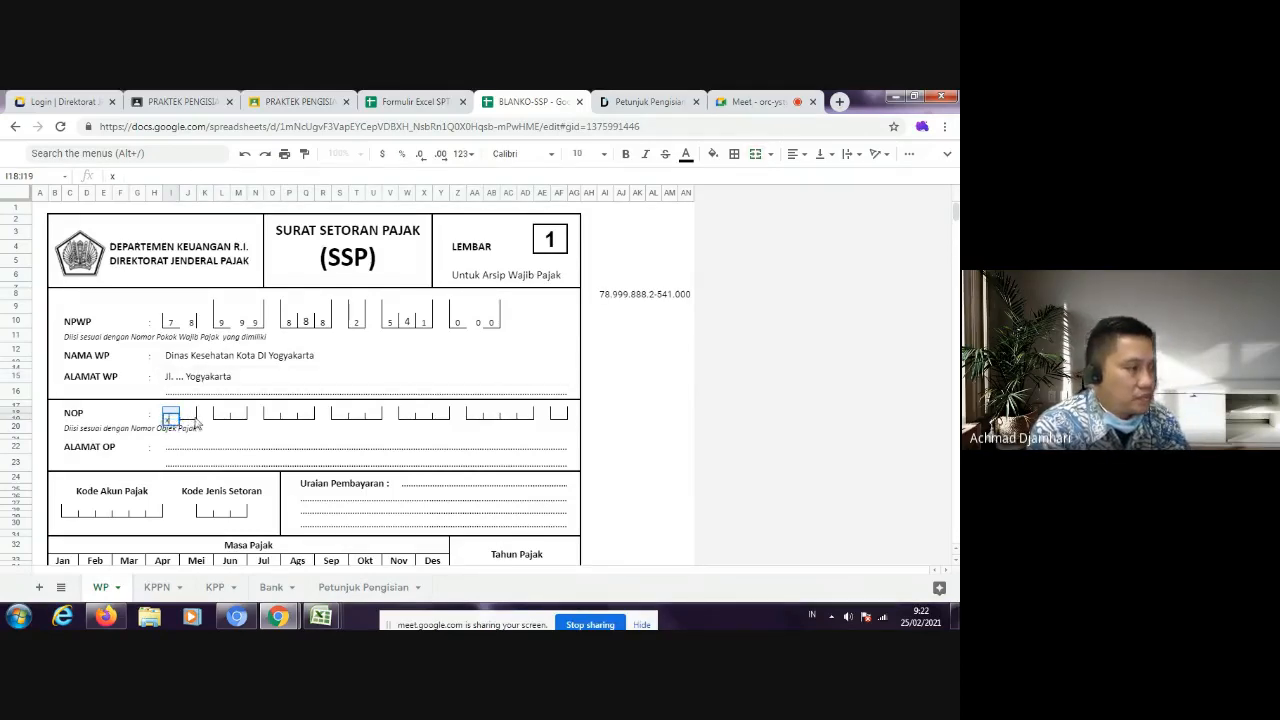
click(192, 416)
click(222, 405)
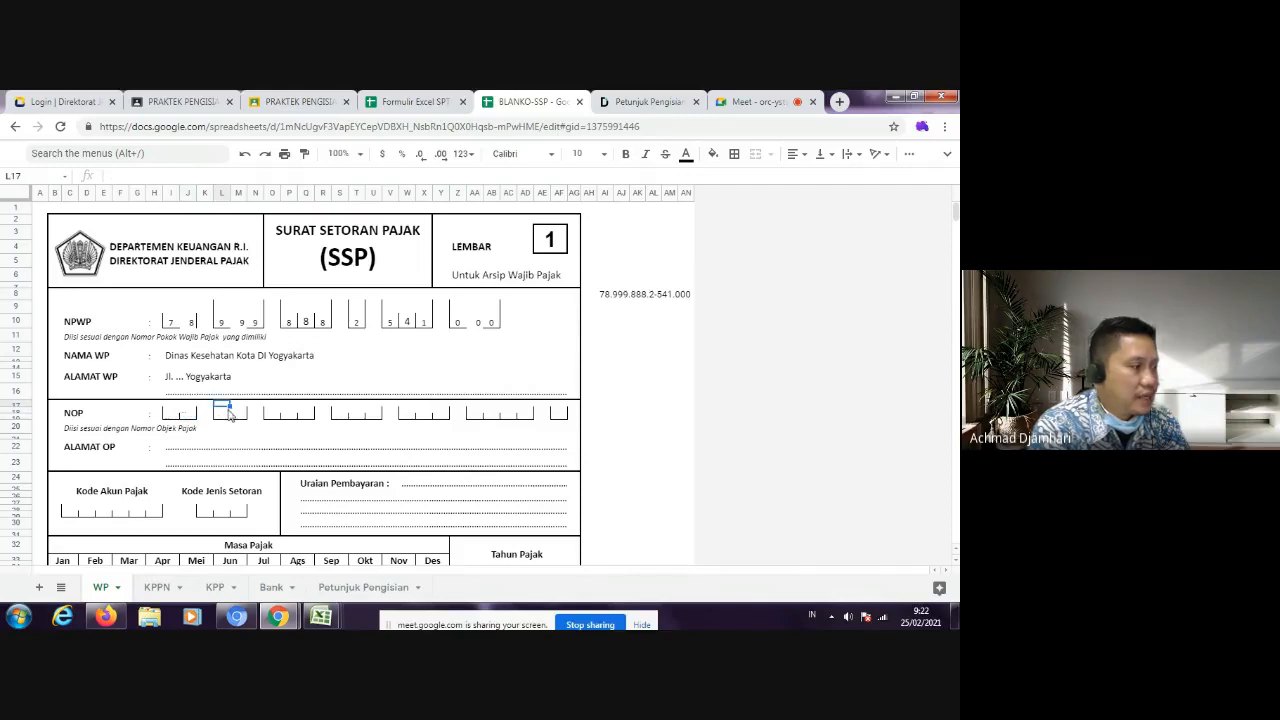
click(239, 405)
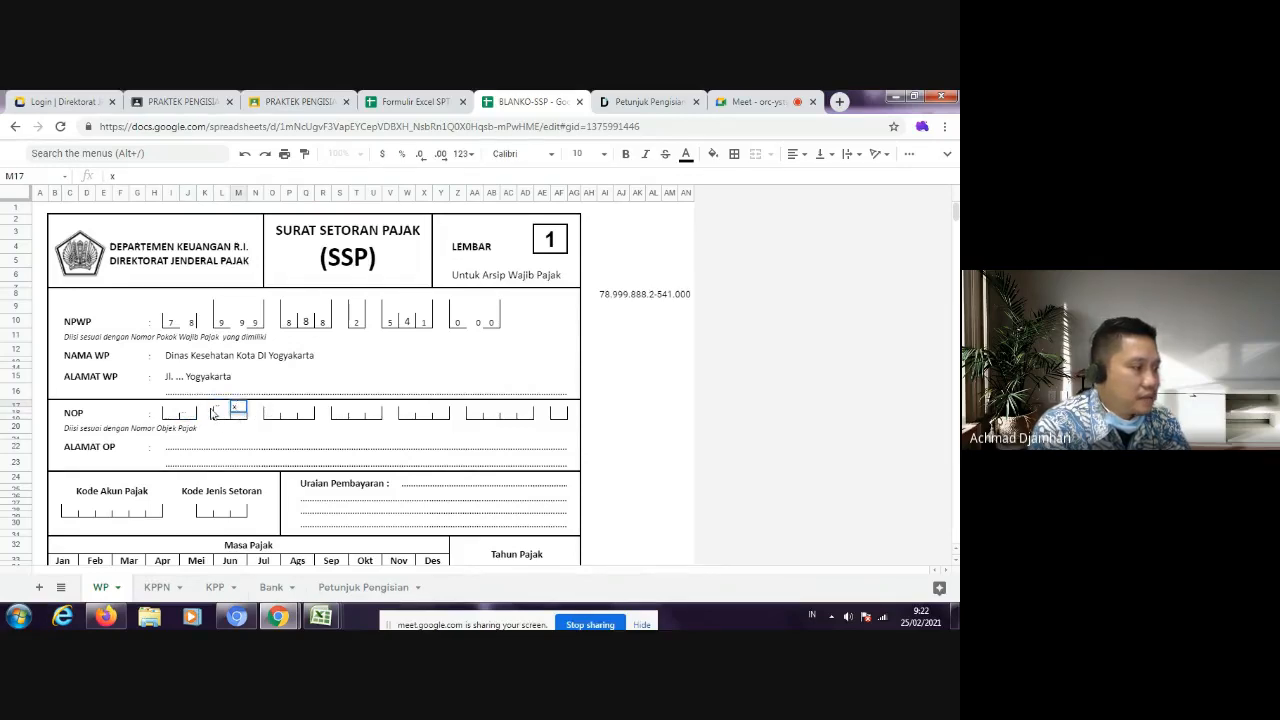
click(222, 414)
text(x)
click(239, 415)
text(x)
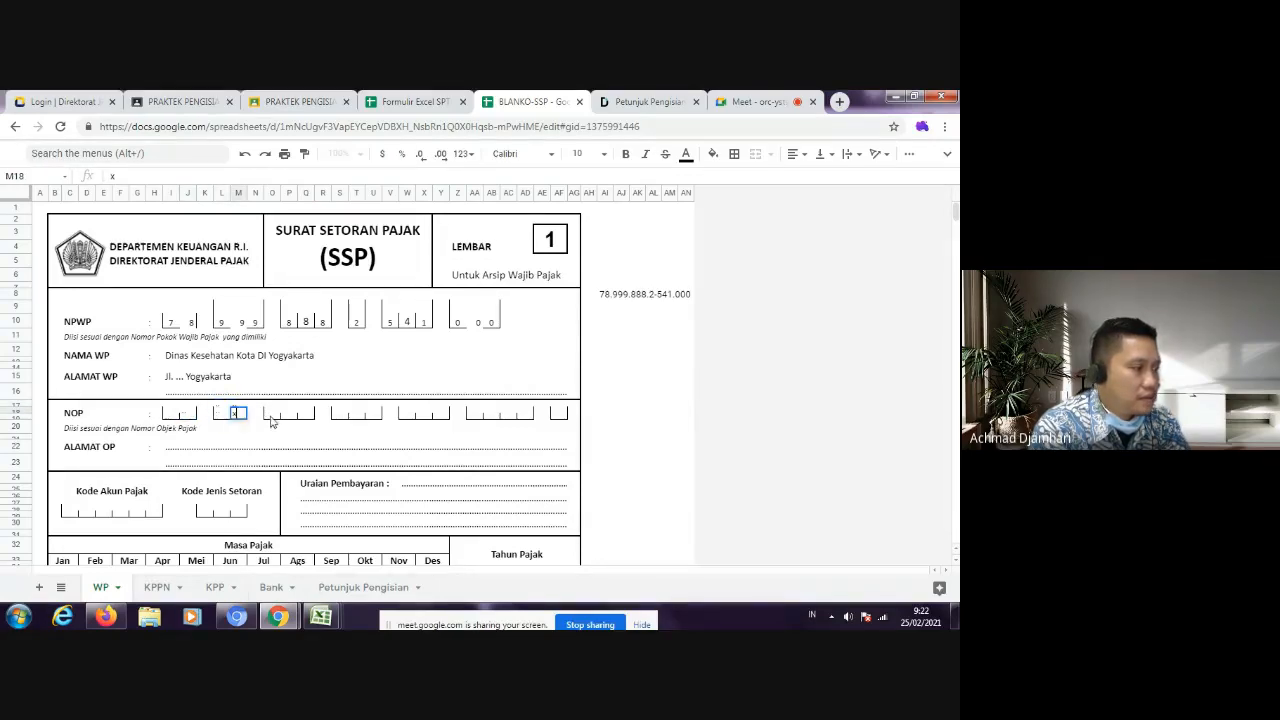
Step: Clear the x placeholders from the NOP box groups and leave that section for the ALAMAT OP line
shift+click(168, 416)
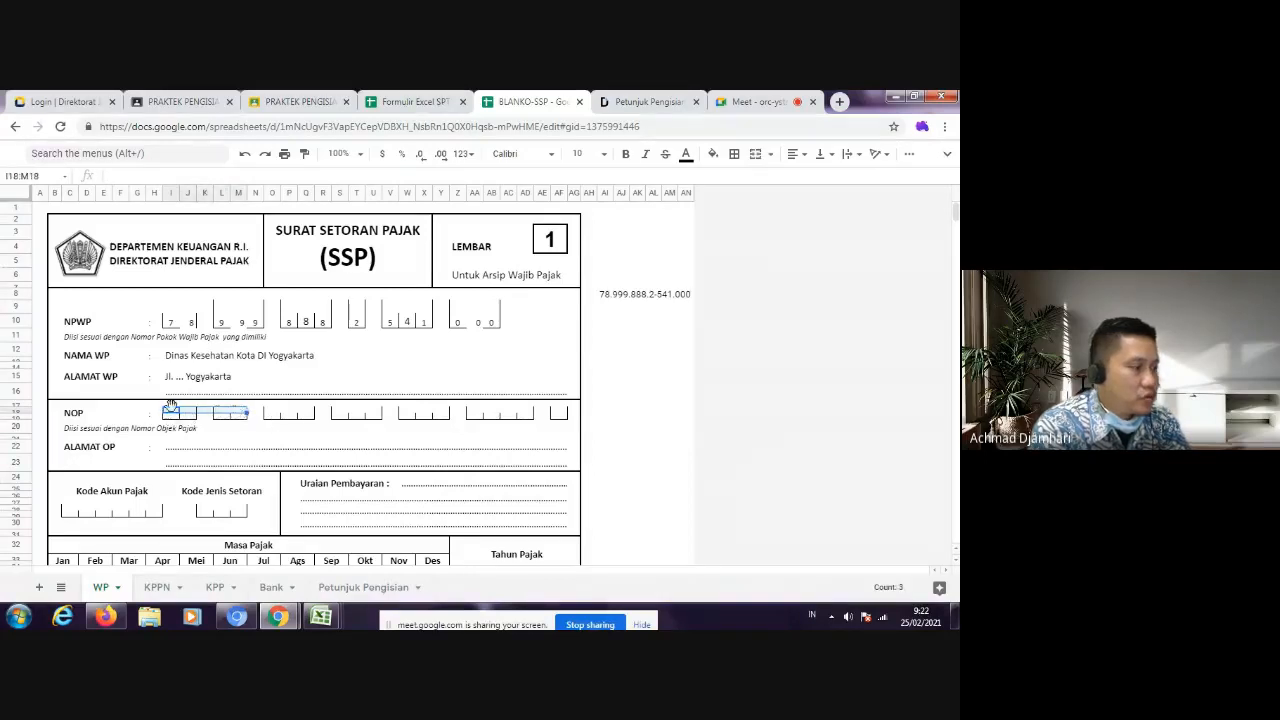
key(ctrl+c)
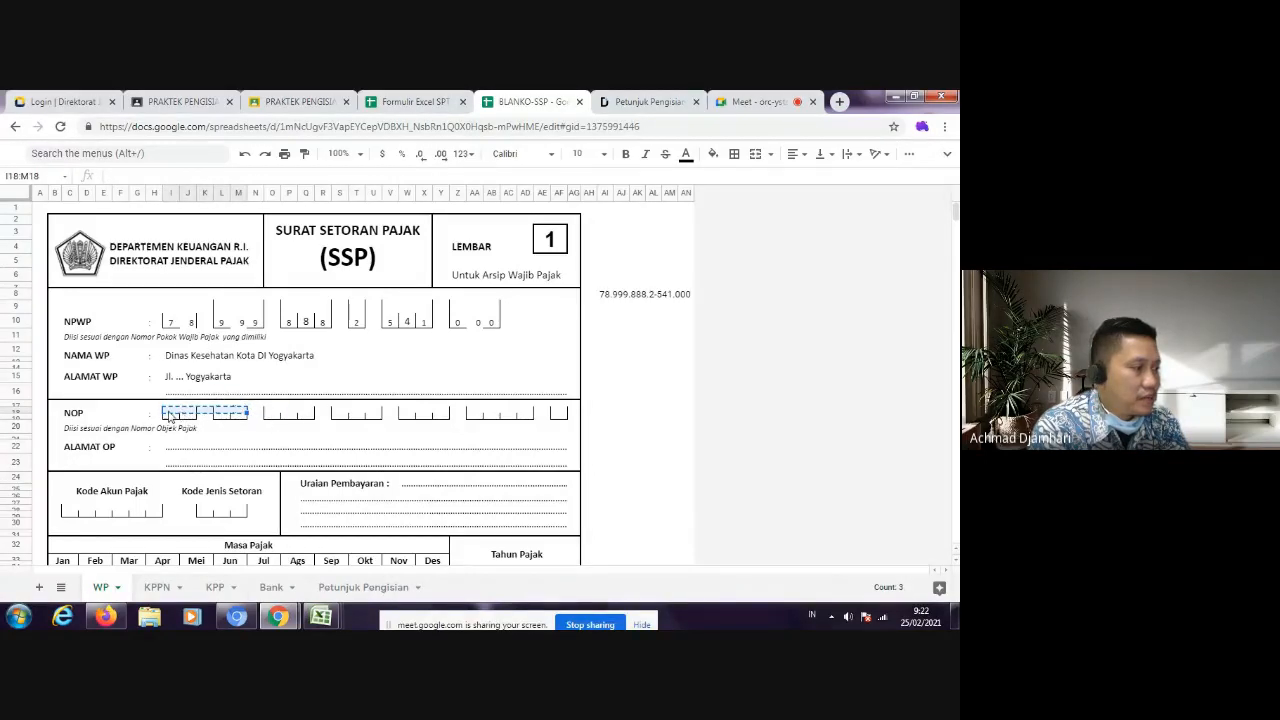
click(241, 423)
mouse_move(240, 414)
mouse_down()
mouse_move(172, 414)
mouse_move(234, 417)
mouse_up()
click(265, 452)
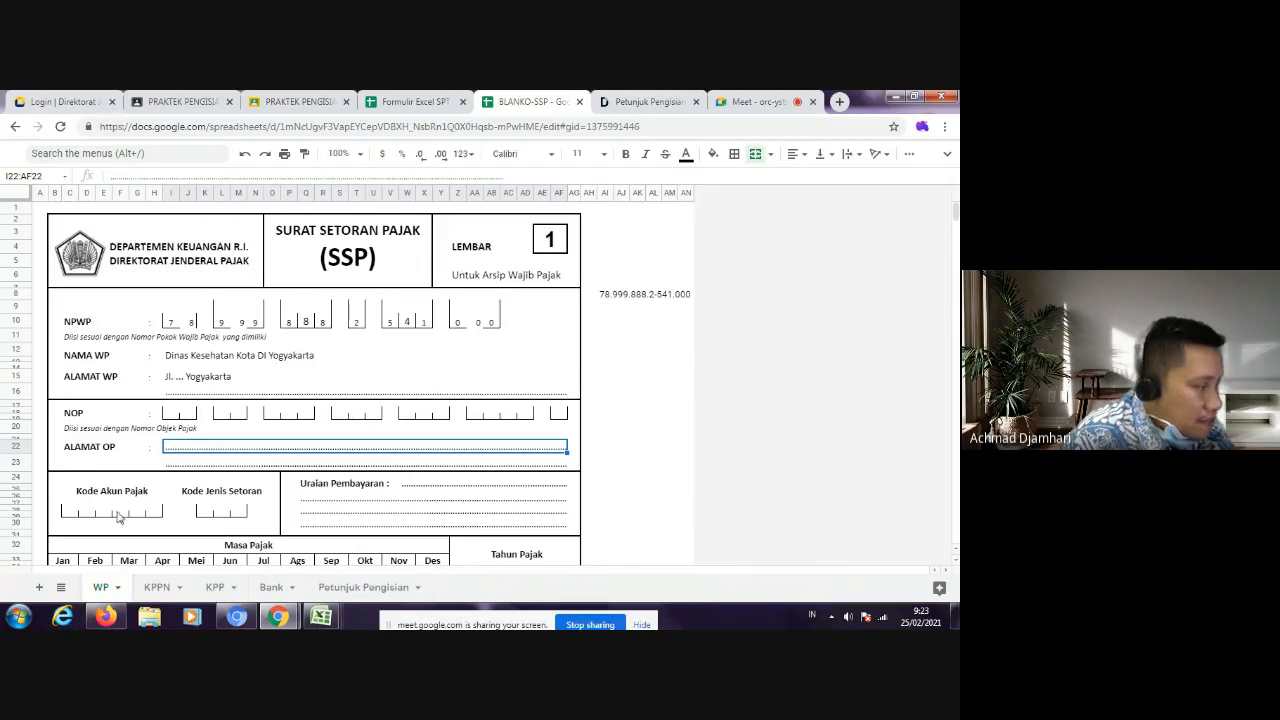
Step: Look up the Kode Akun Pajak for PPh Pasal 21 in Petunjuk Pengisian SSP.pdf and select the code in the table heading
scroll(126, 489, down, 2)
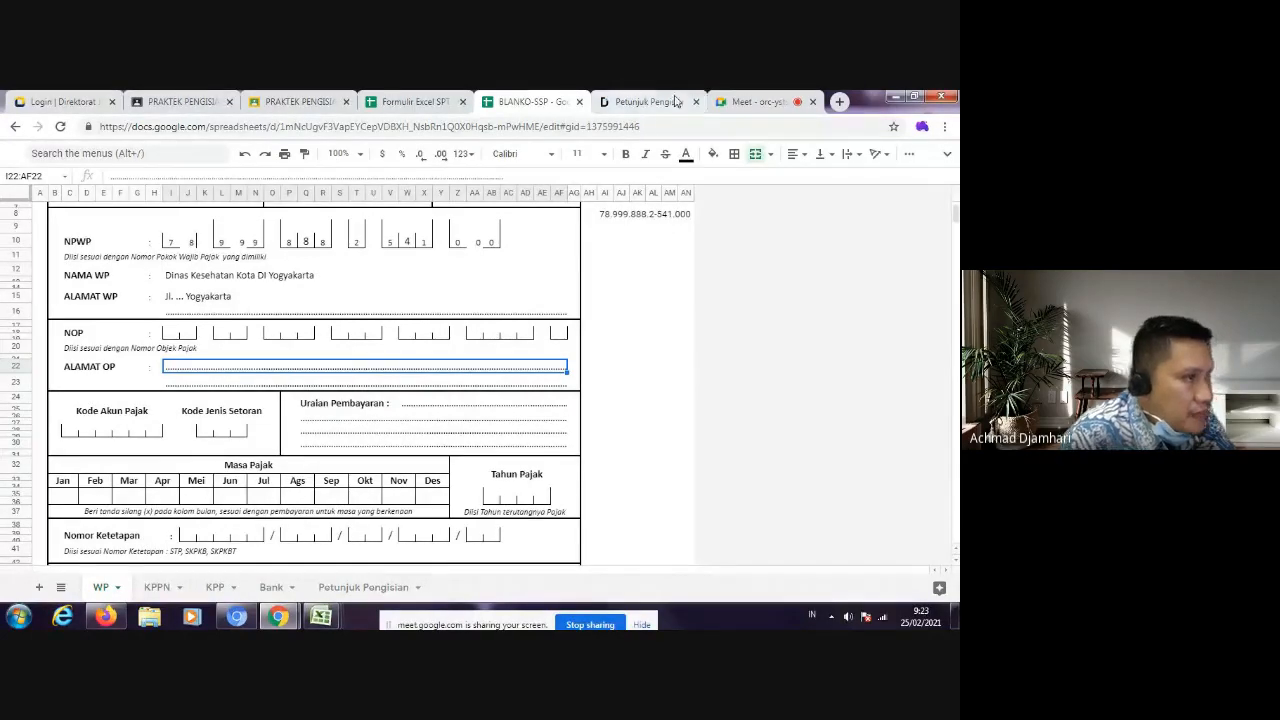
click(640, 102)
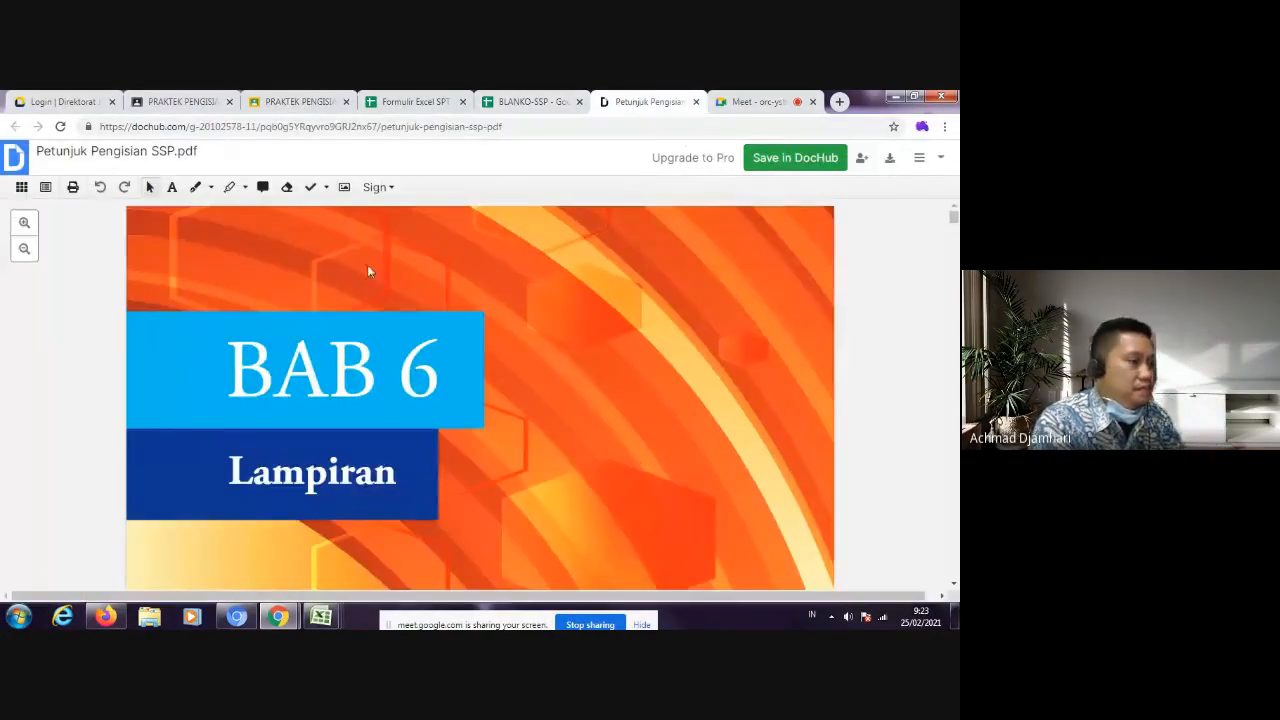
scroll(337, 362, down, 5)
scroll(337, 362, down, 5)
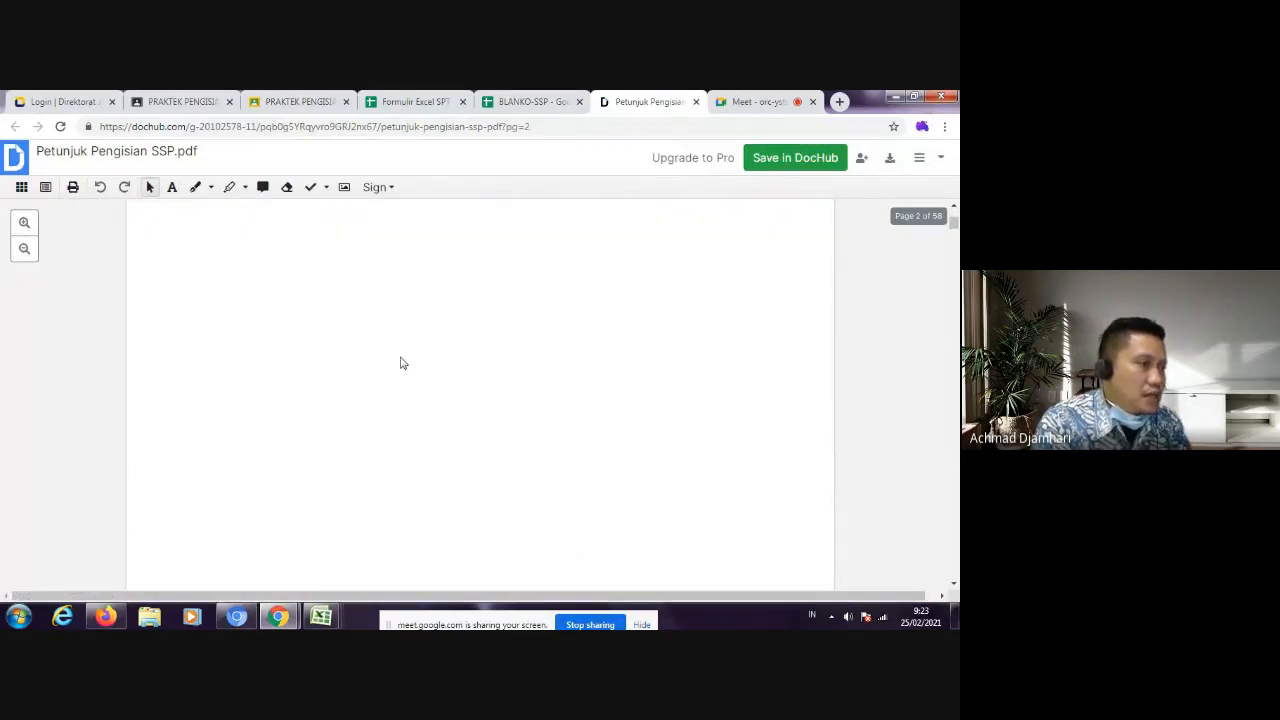
scroll(403, 363, up, 5)
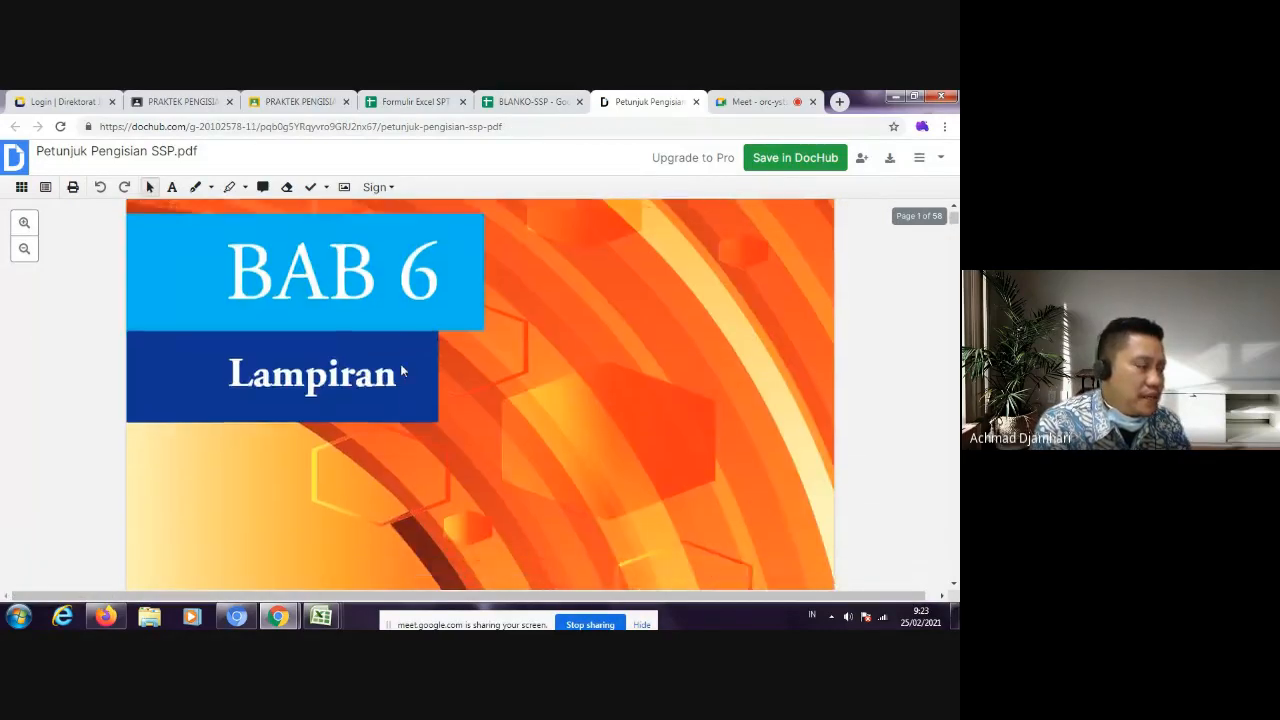
scroll(401, 372, down, 5)
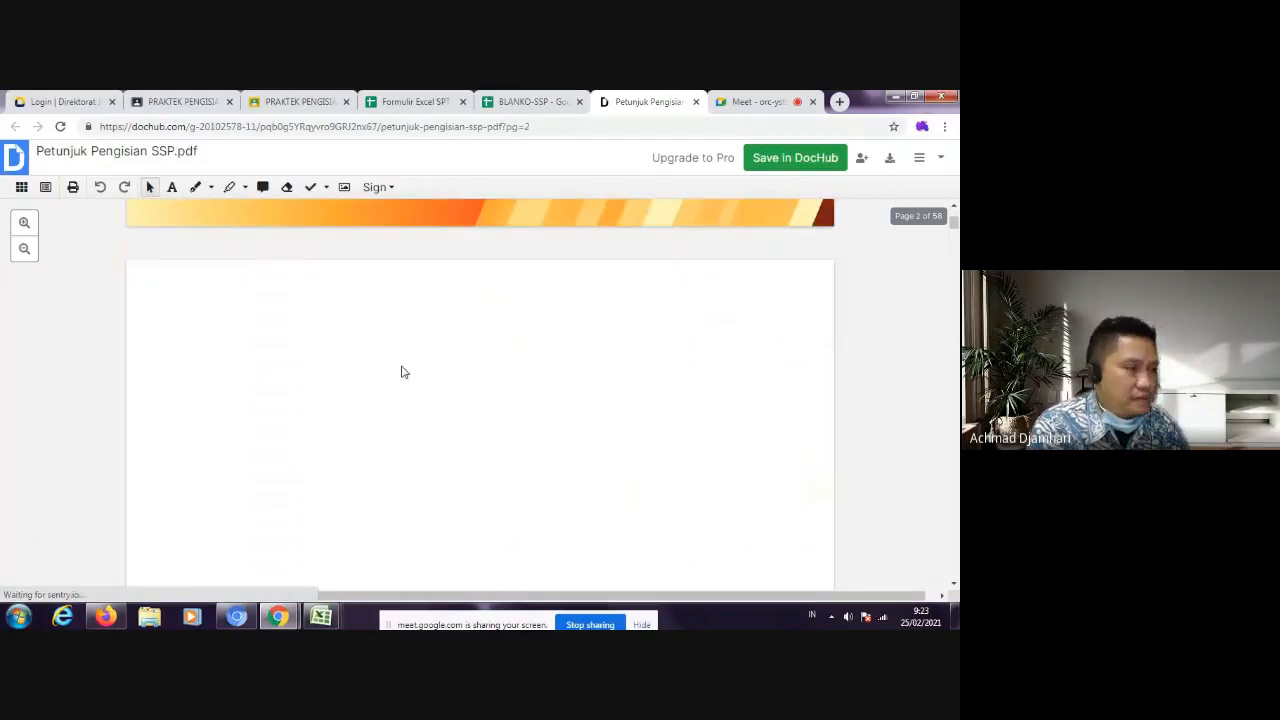
scroll(401, 372, down, 1)
scroll(853, 275, down, 3)
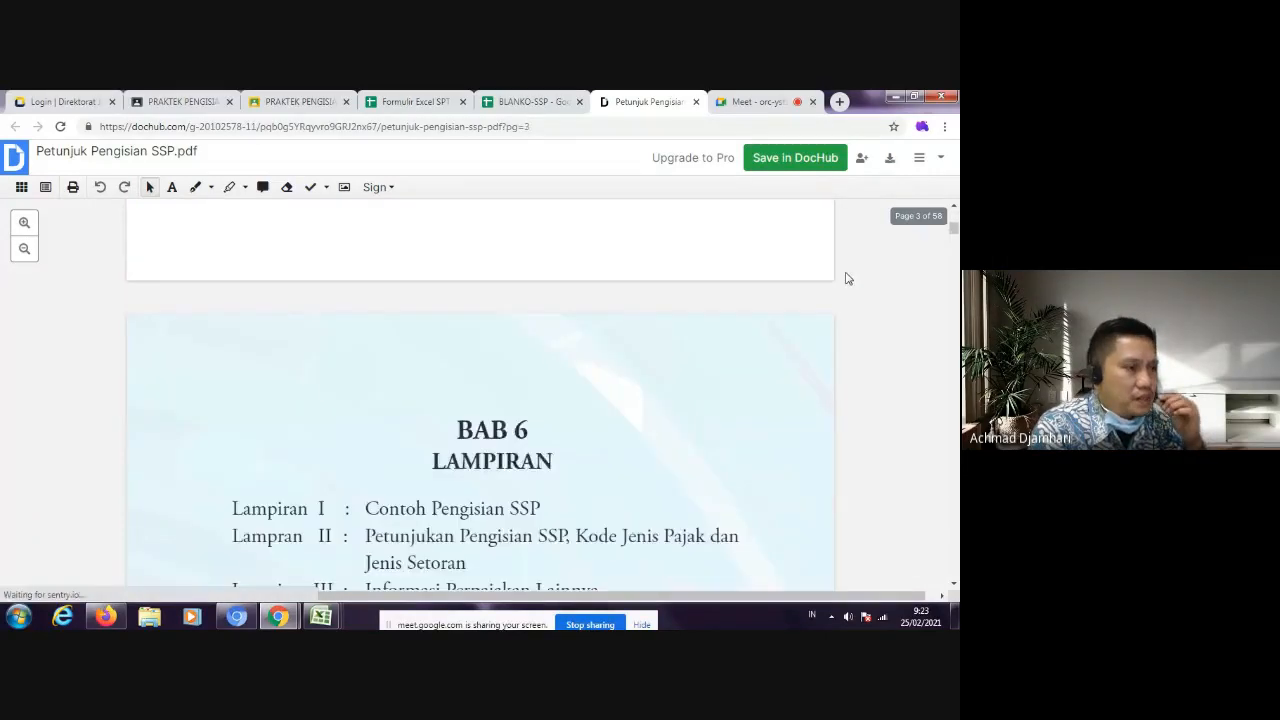
scroll(845, 278, down, 12)
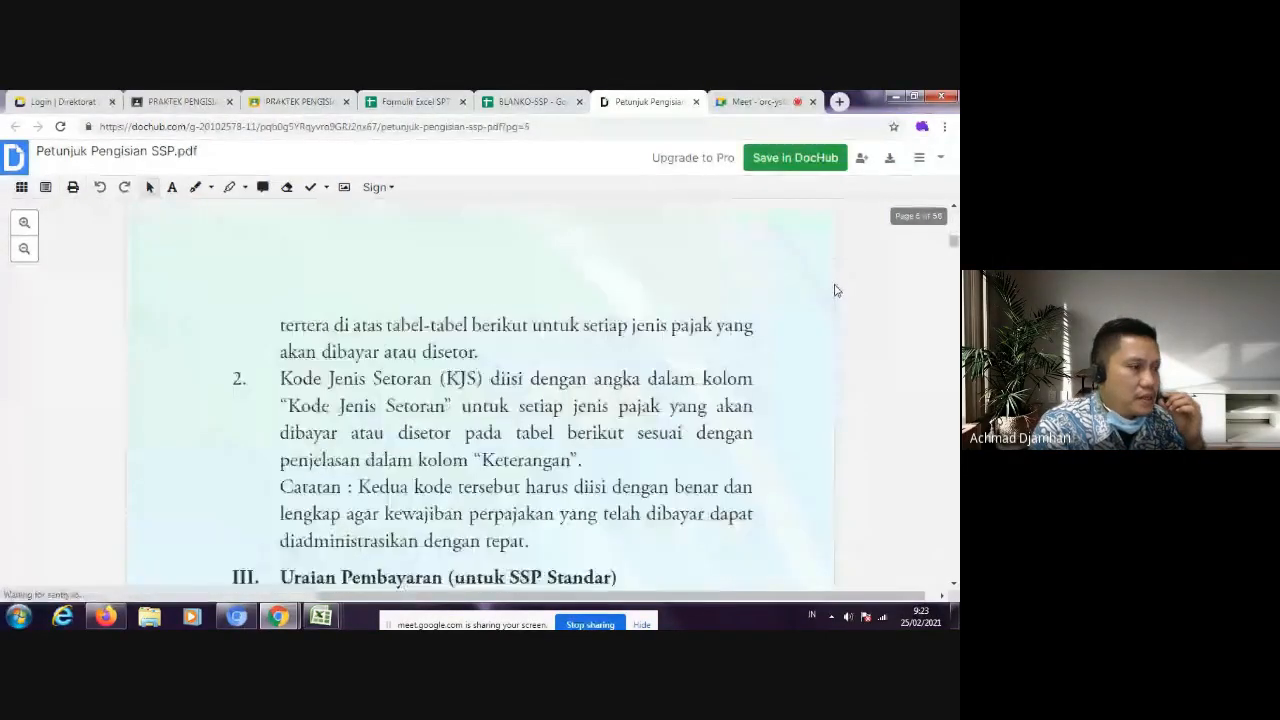
scroll(832, 294, down, 10)
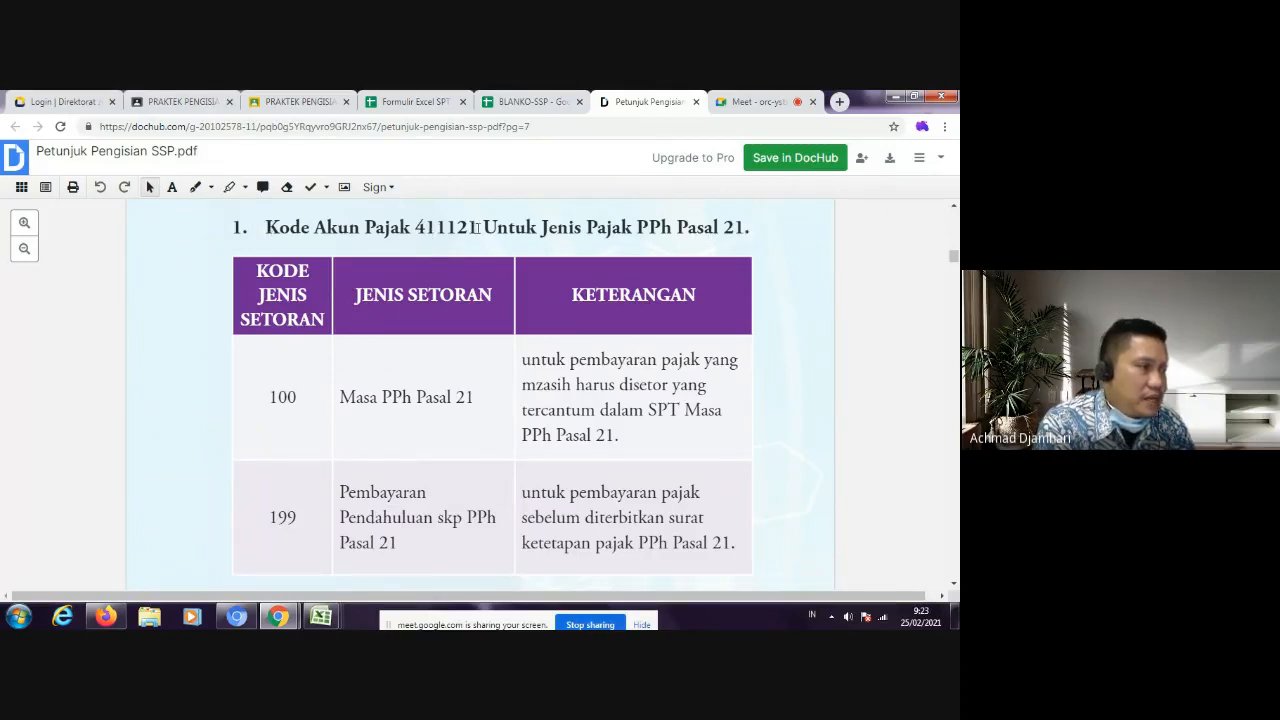
drag(477, 227, 417, 228)
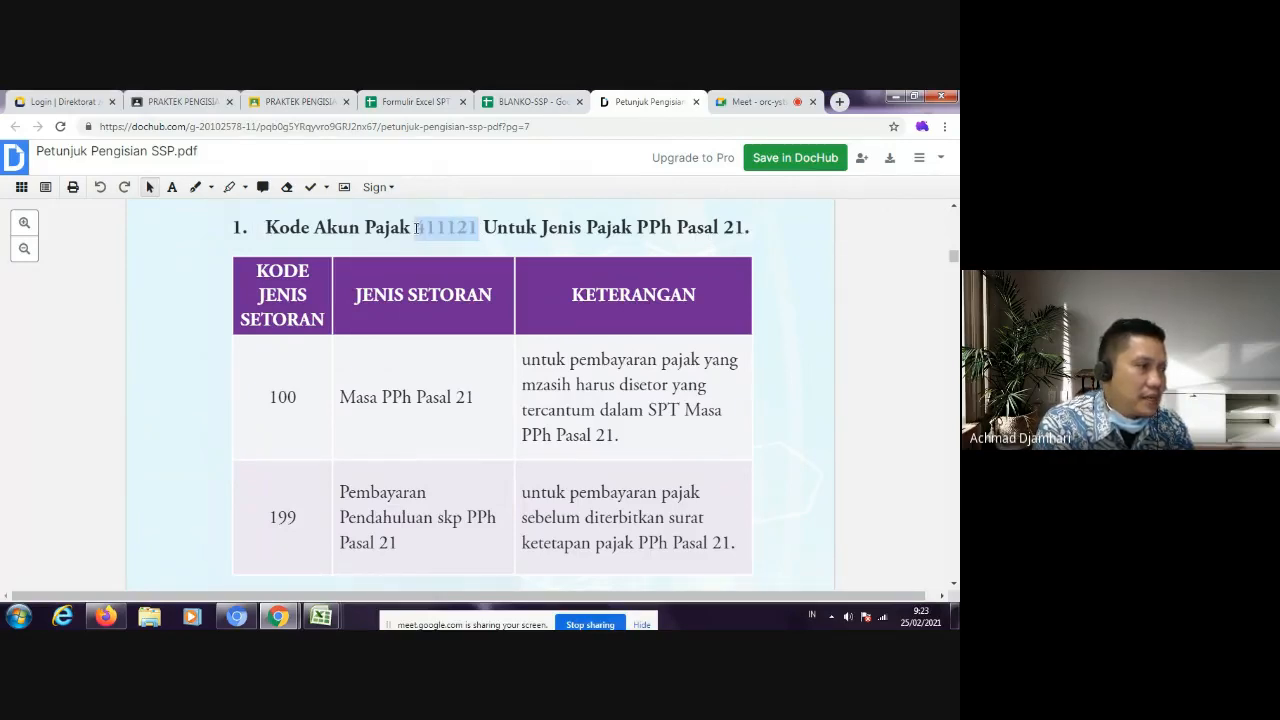
Step: Copy the Kode Akun Pajak 411121 from the PDF table heading and return to the BLANKO-SSP spreadsheet
right_click(435, 229)
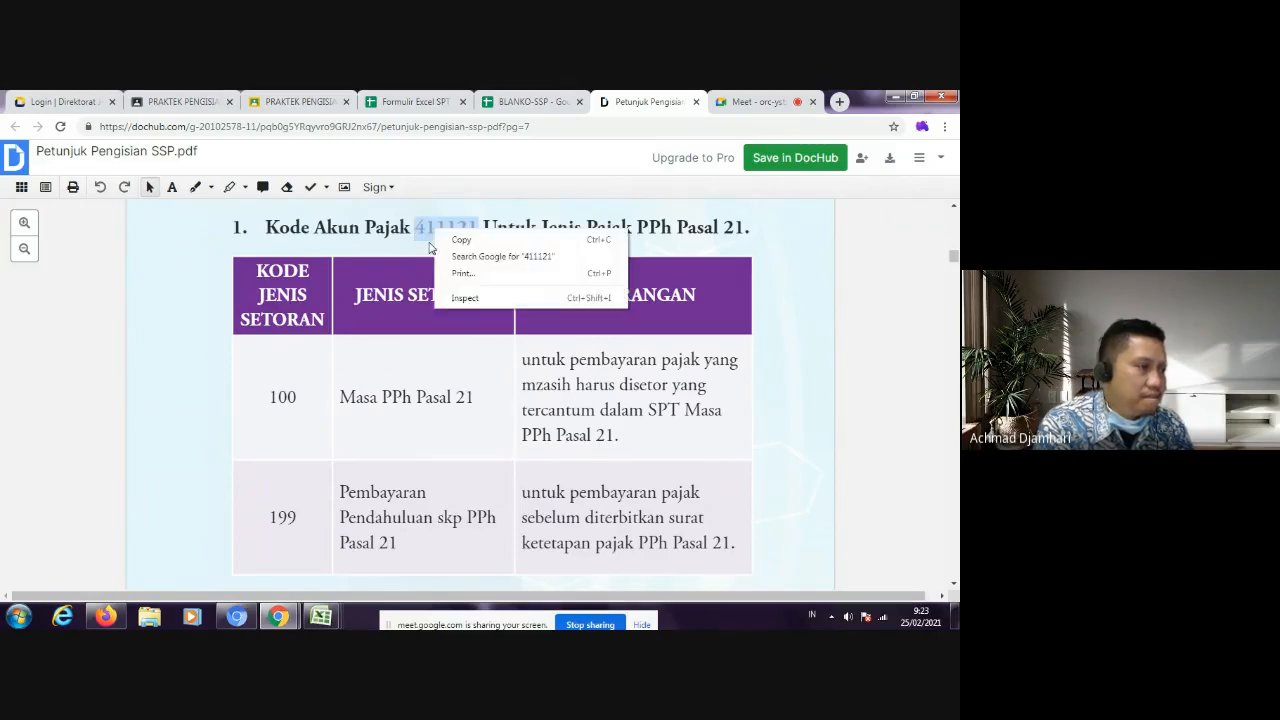
click(458, 242)
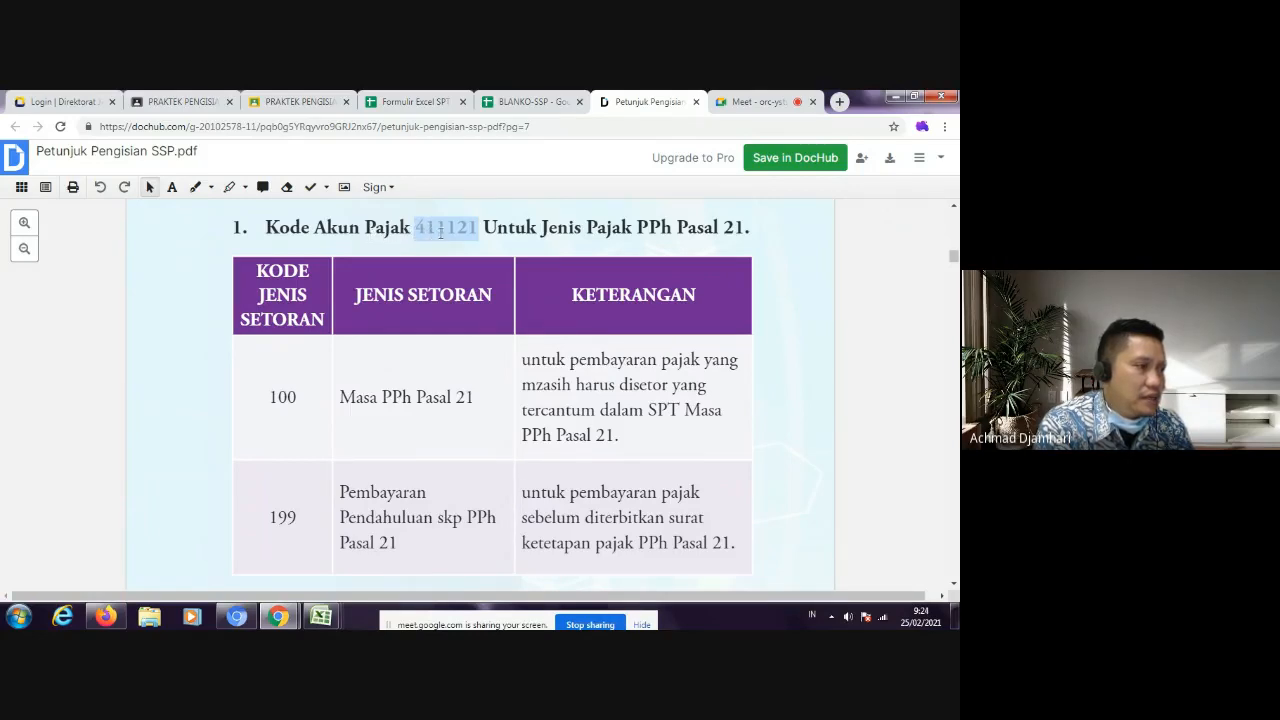
click(321, 616)
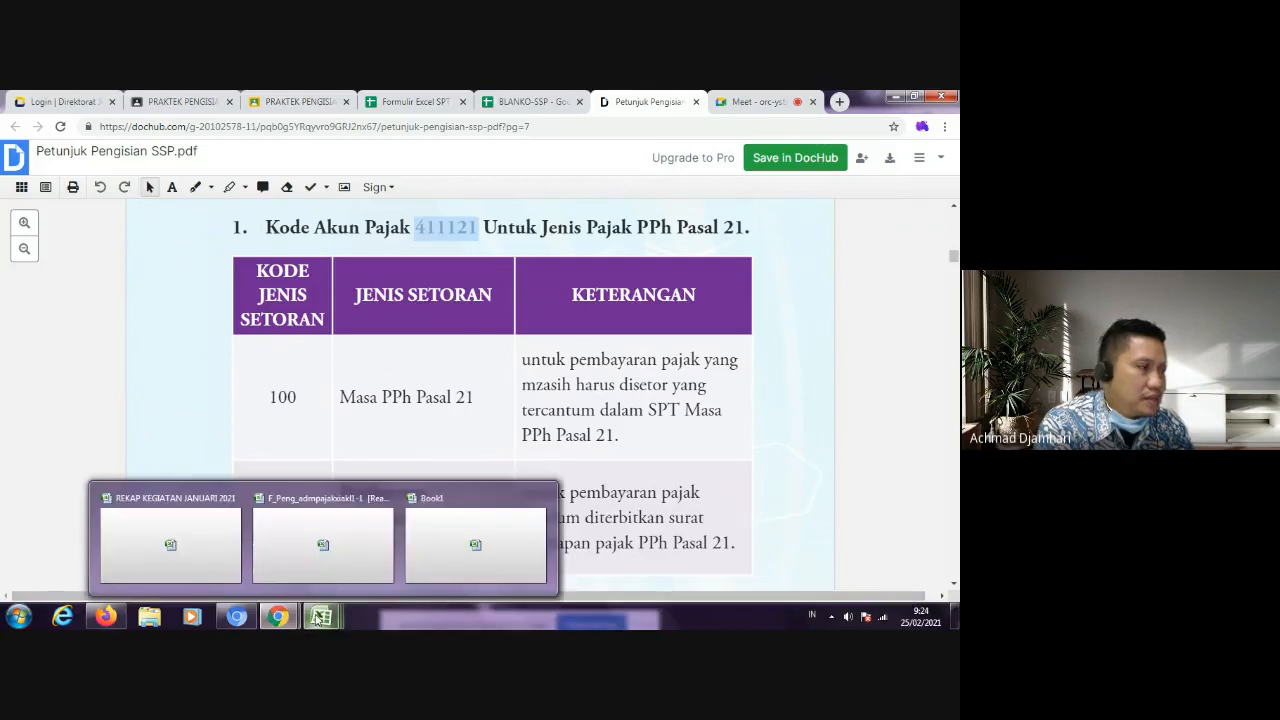
click(505, 104)
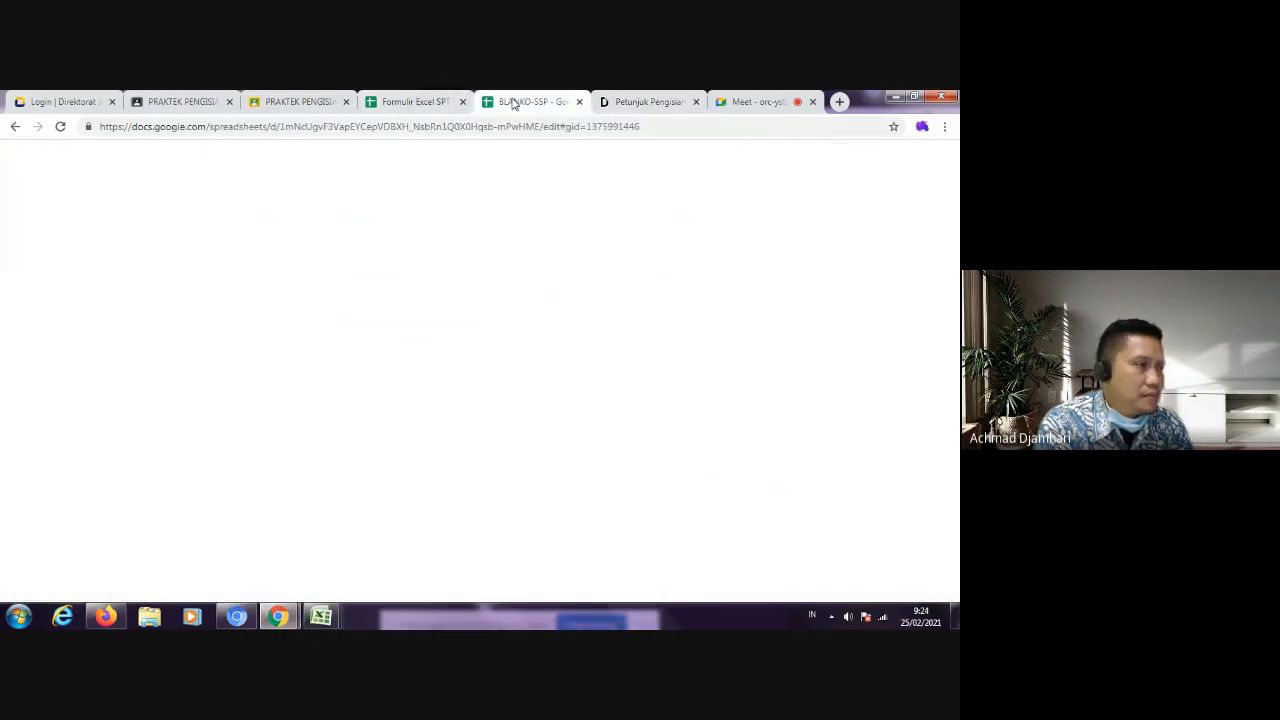
Step: Increase the height of row 28 so the Kode Akun Pajak boxes have room for digits
click(70, 430)
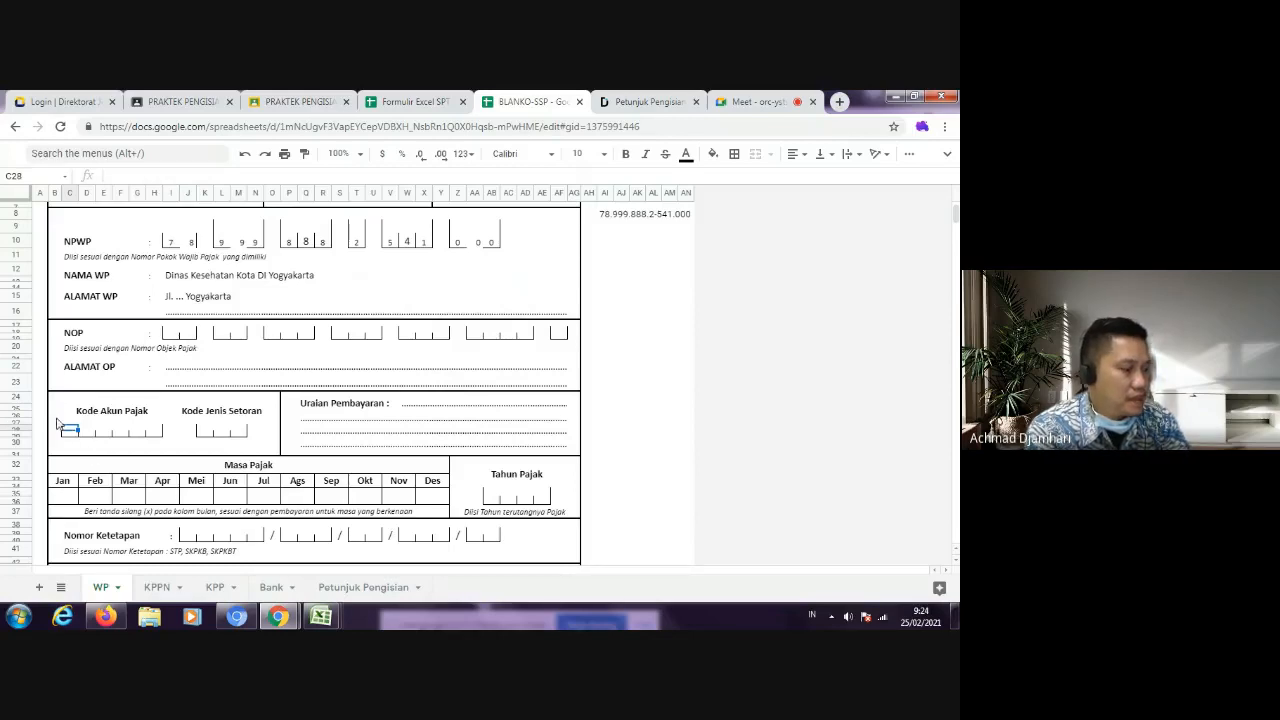
click(74, 436)
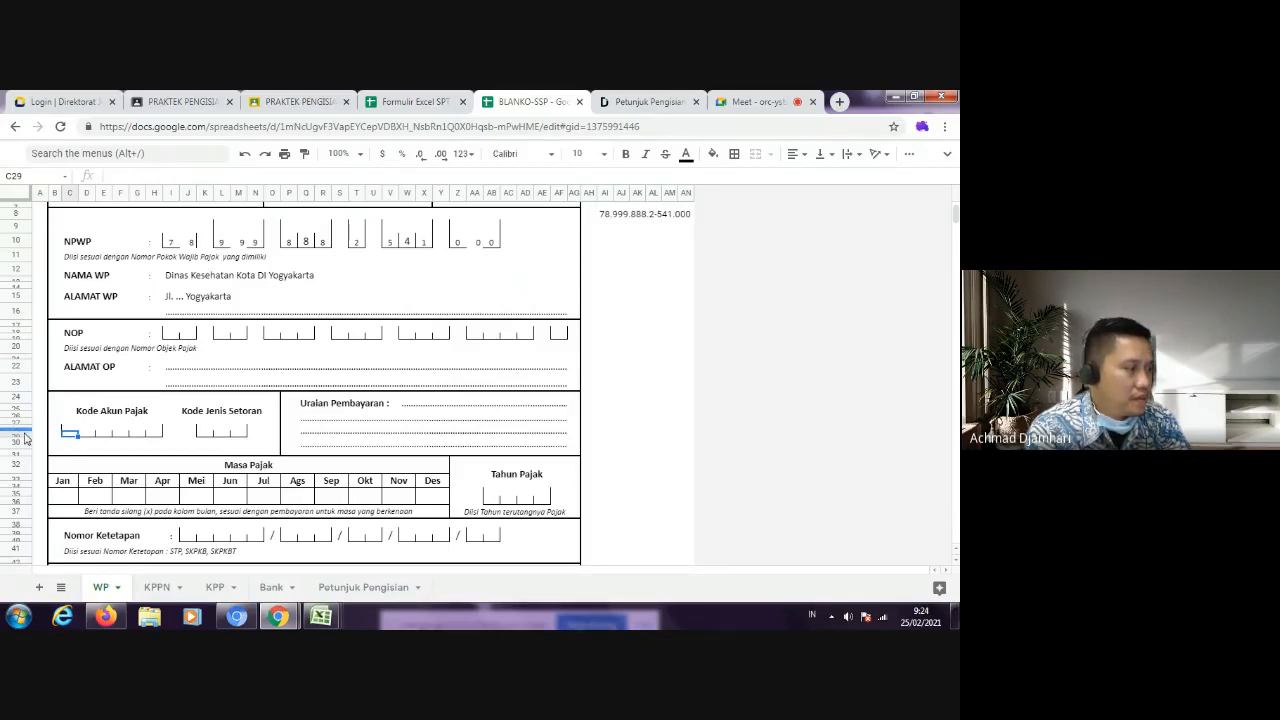
drag(22, 432, 22, 448)
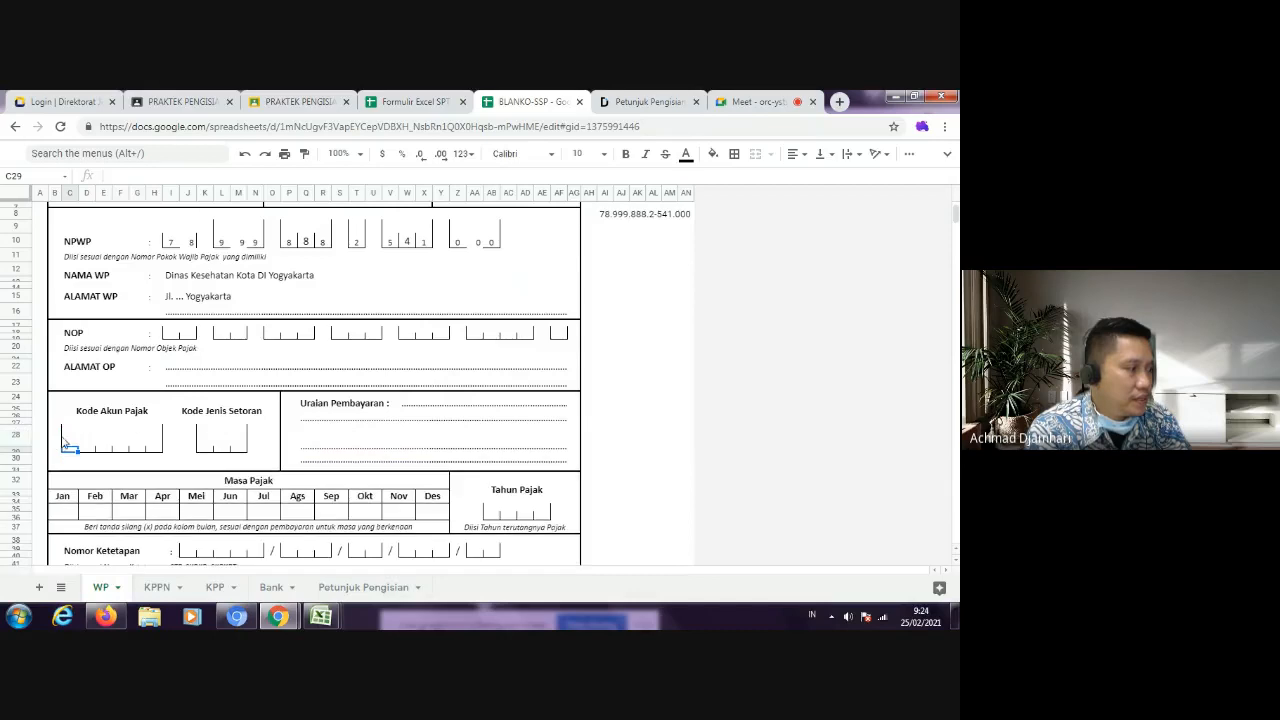
Step: Fill the six Kode Akun Pajak boxes in row 28 with 4, 1, 1, 1, 2 and 1, one digit per cell
click(70, 442)
text(4)
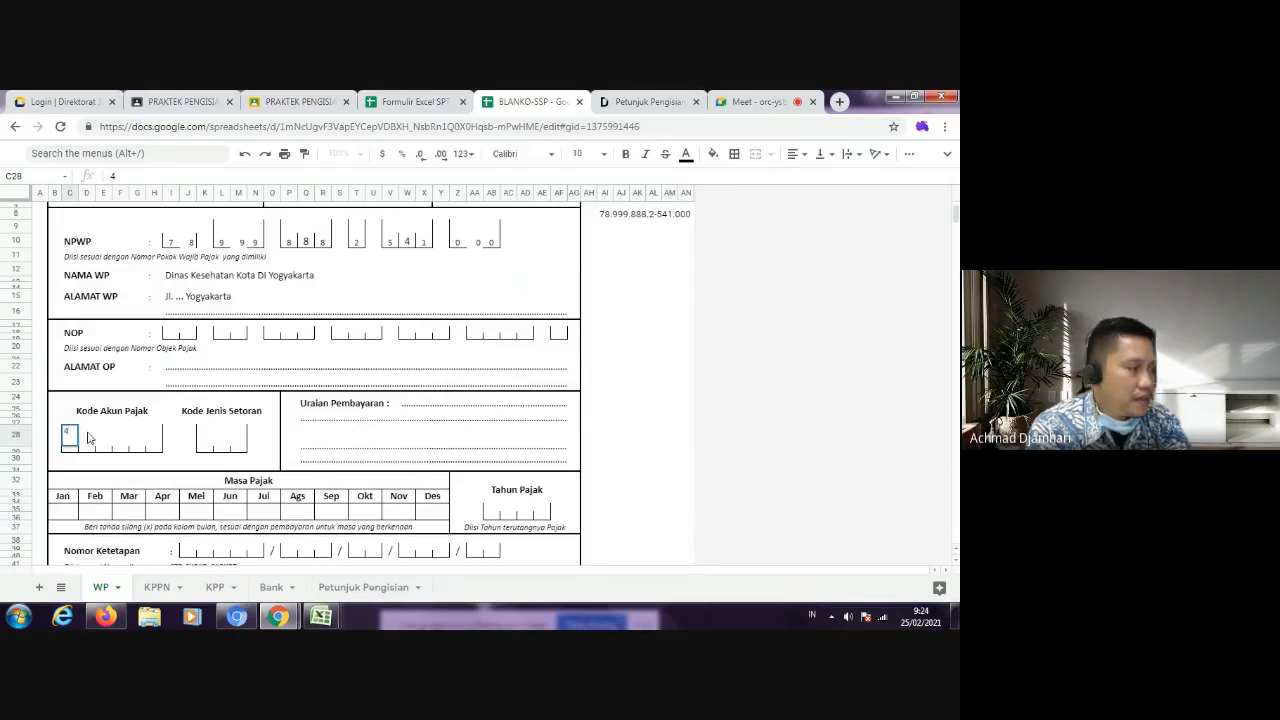
key(Tab)
text(1)
key(Tab)
text(1)
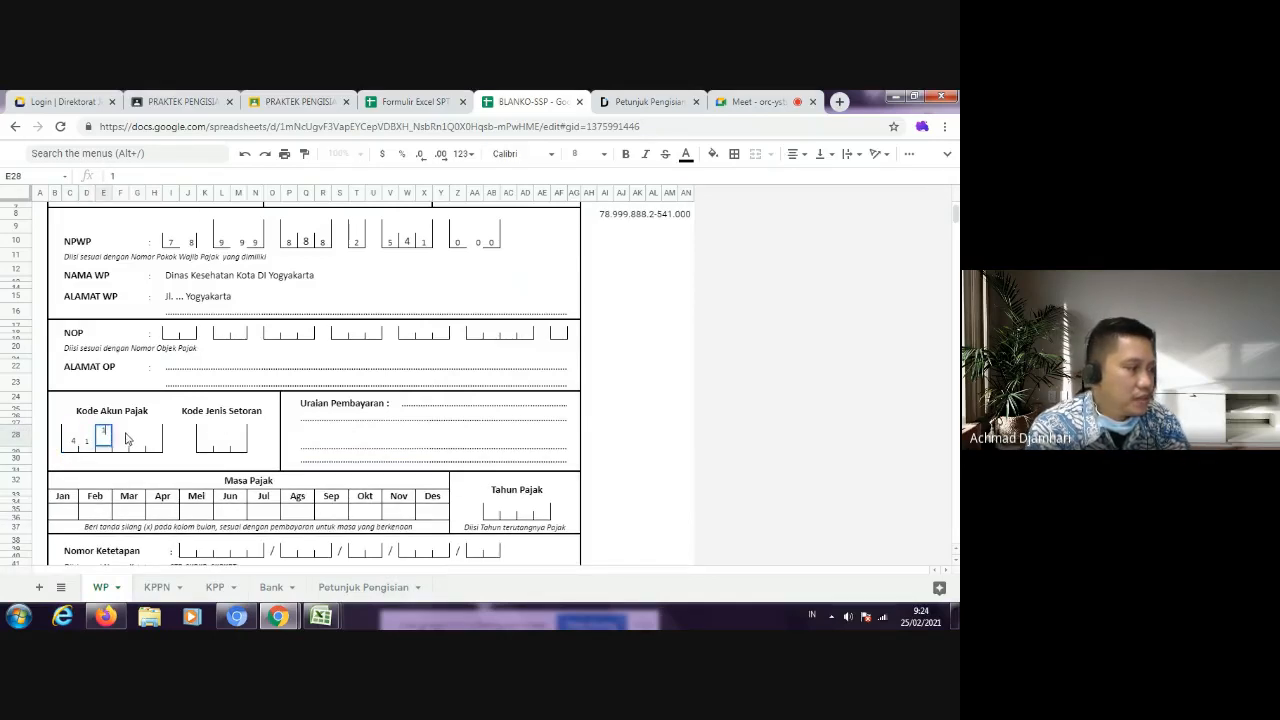
key(Tab)
text(1)
key(Tab)
text(2)
key(Tab)
text(1)
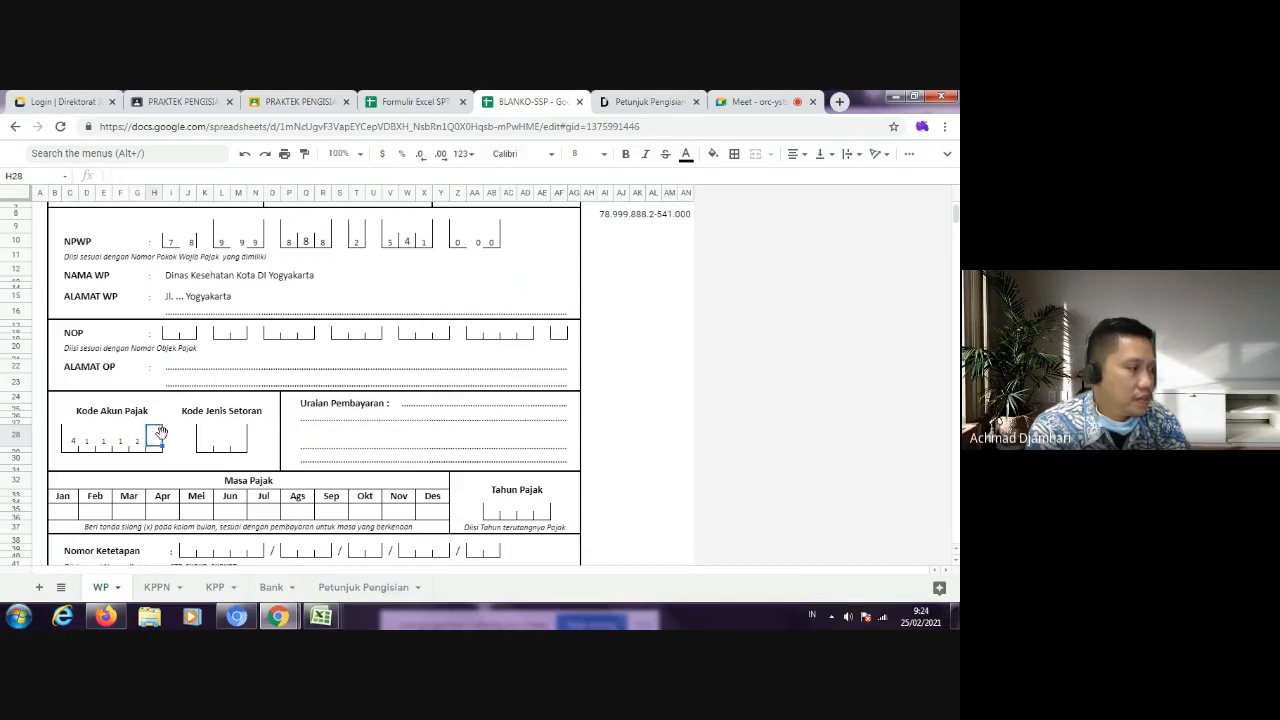
click(372, 422)
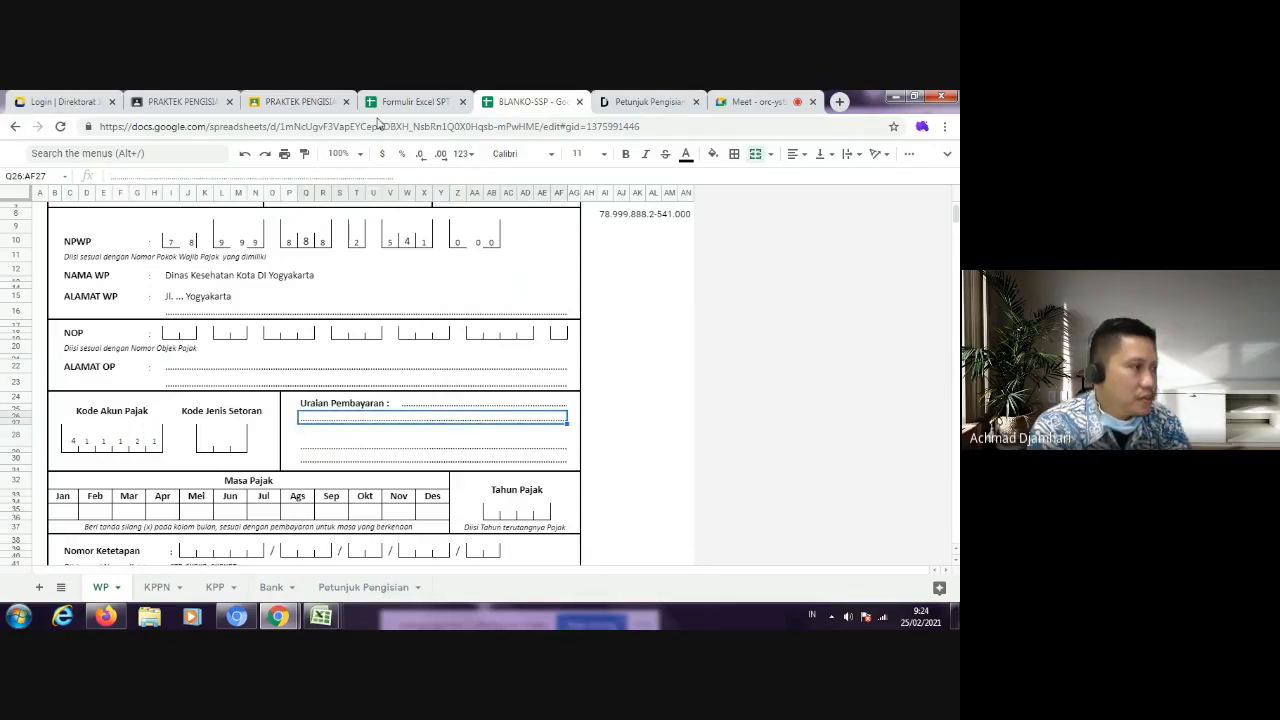
Step: Compare the Kode Akun Pajak with Petunjuk Pengisian SSP.pdf and check the withholding entries in the SPT 1770-II sheets
click(670, 108)
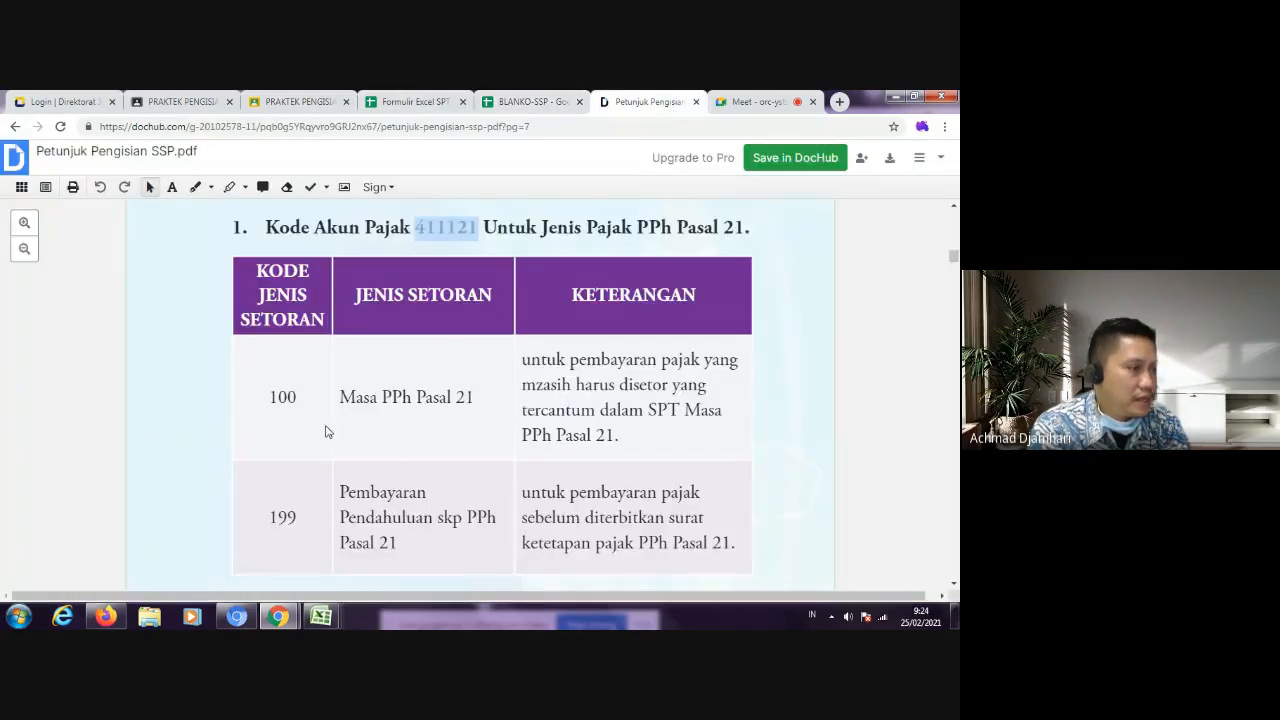
click(427, 232)
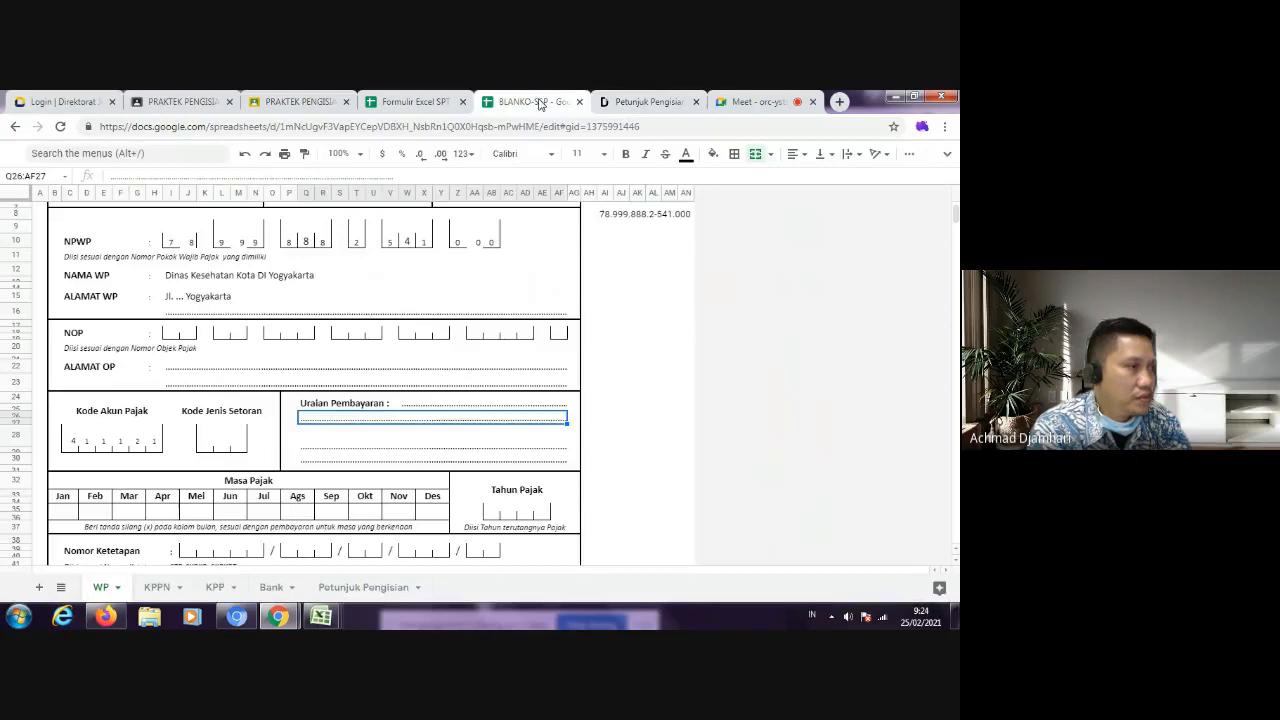
click(540, 102)
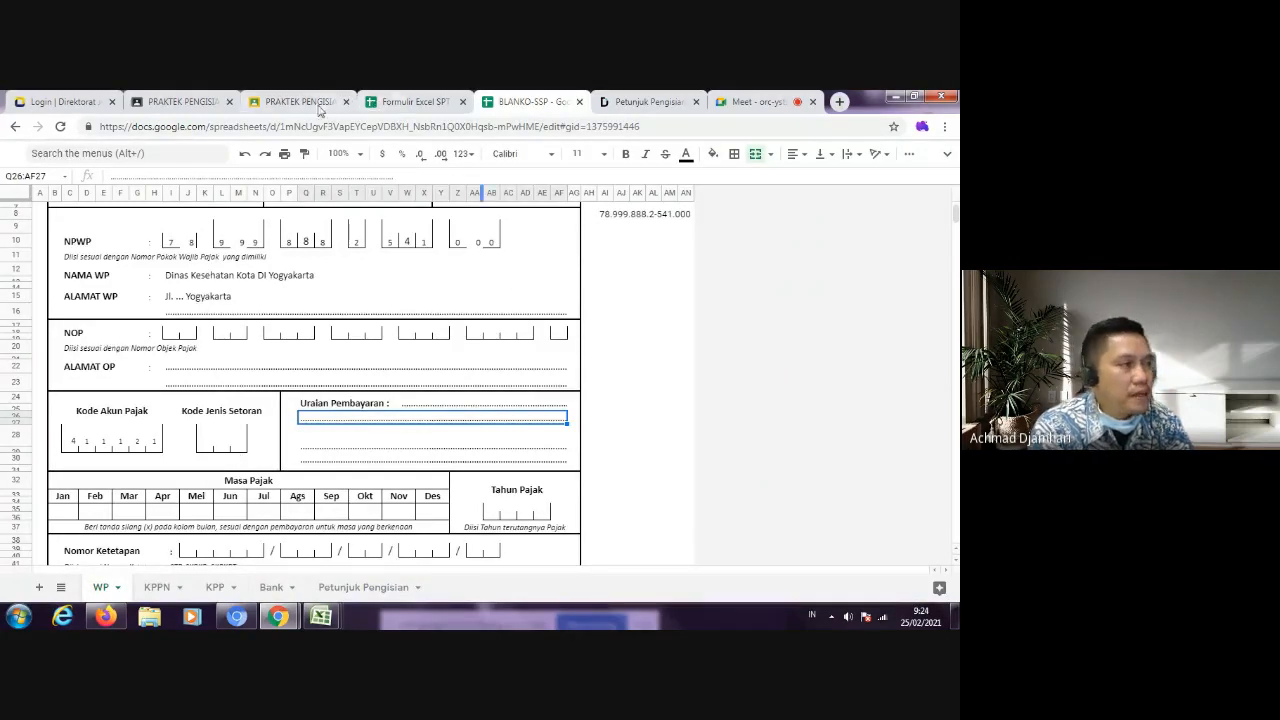
click(400, 102)
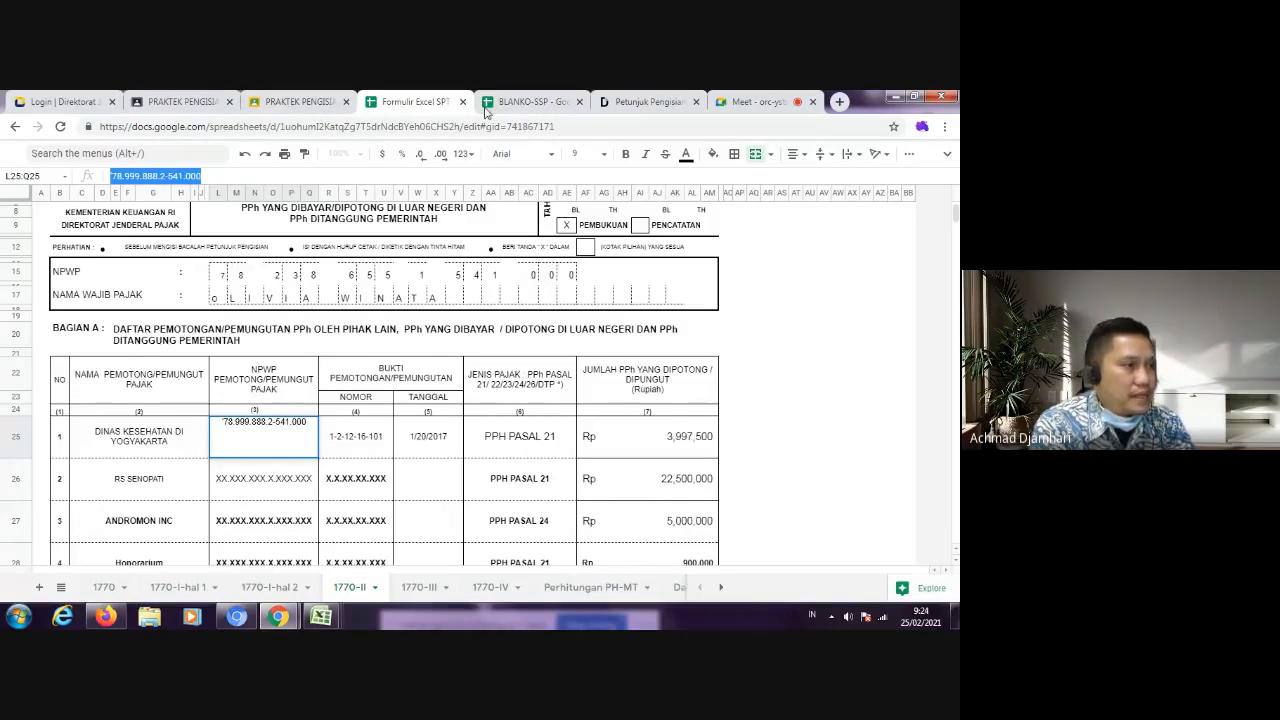
click(640, 103)
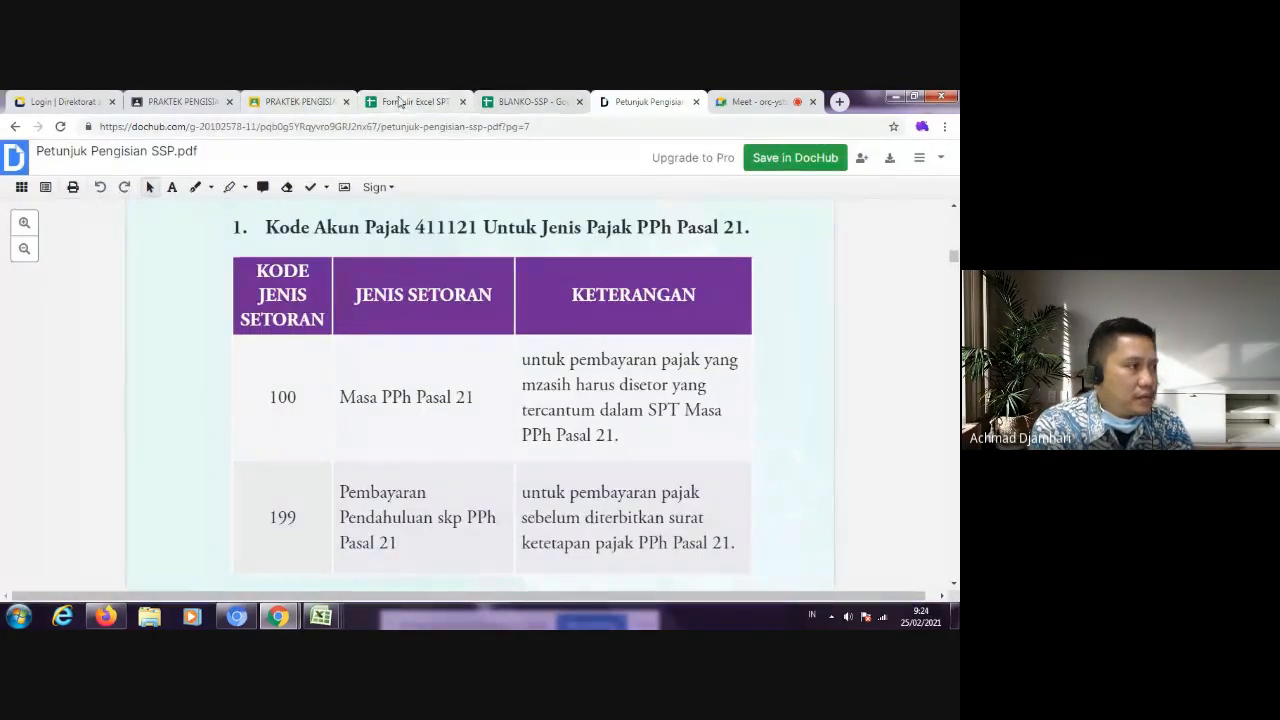
click(296, 102)
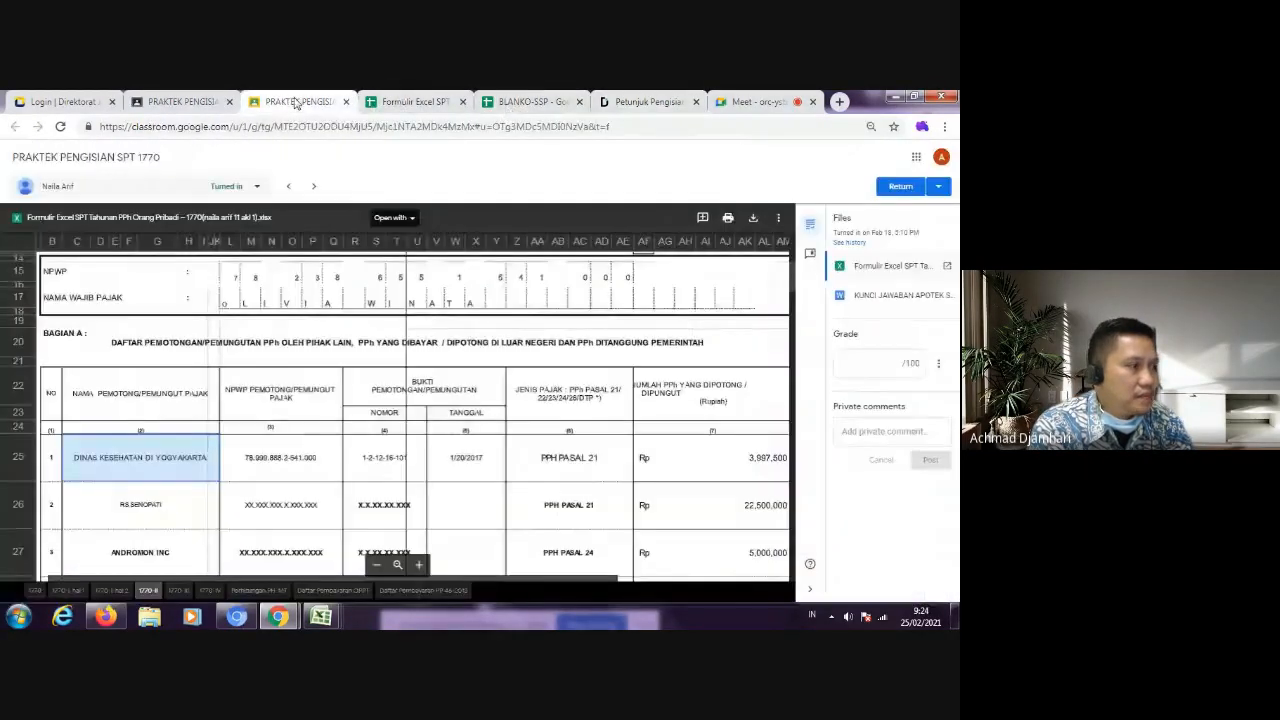
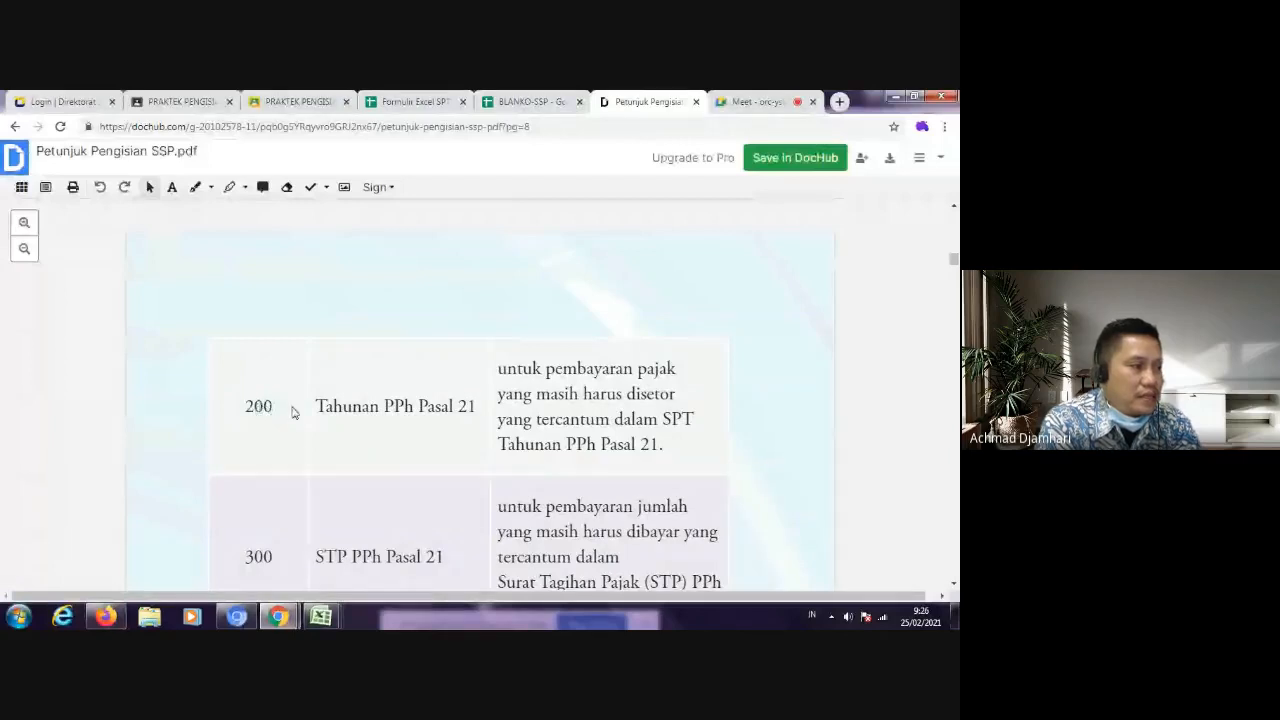
Step: Examine the Kode Jenis Setoran table for PPh Pasal 21 in Petunjuk Pengisian SSP.pdf, comparing the Masa and Tahunan codes
scroll(481, 371, up, 1)
scroll(481, 371, up, 3)
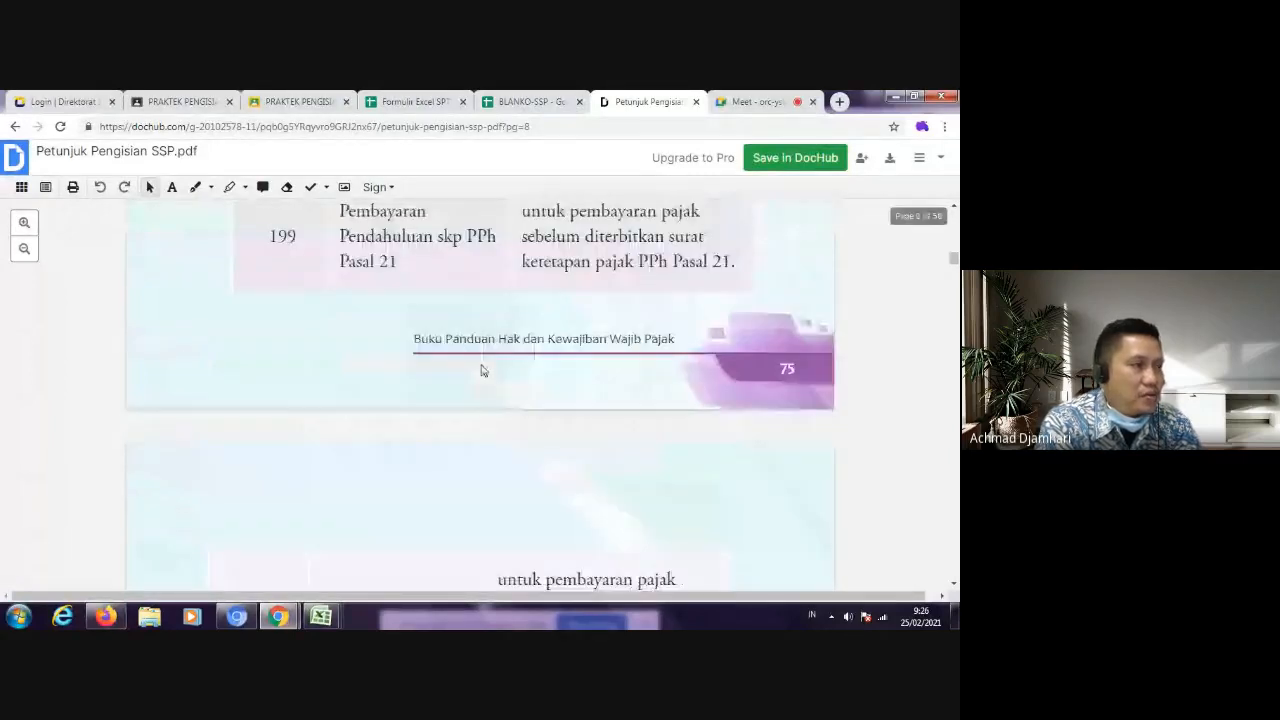
scroll(430, 362, up, 3)
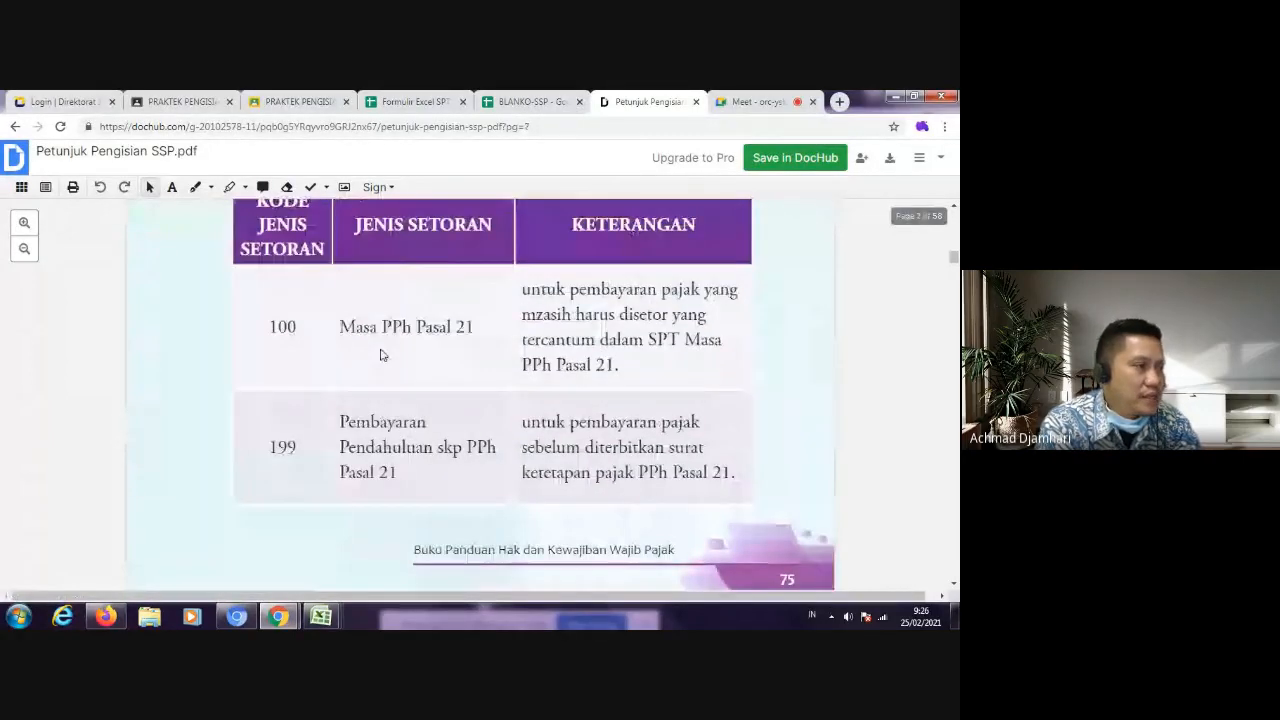
scroll(383, 356, up, 3)
scroll(386, 357, up, 3)
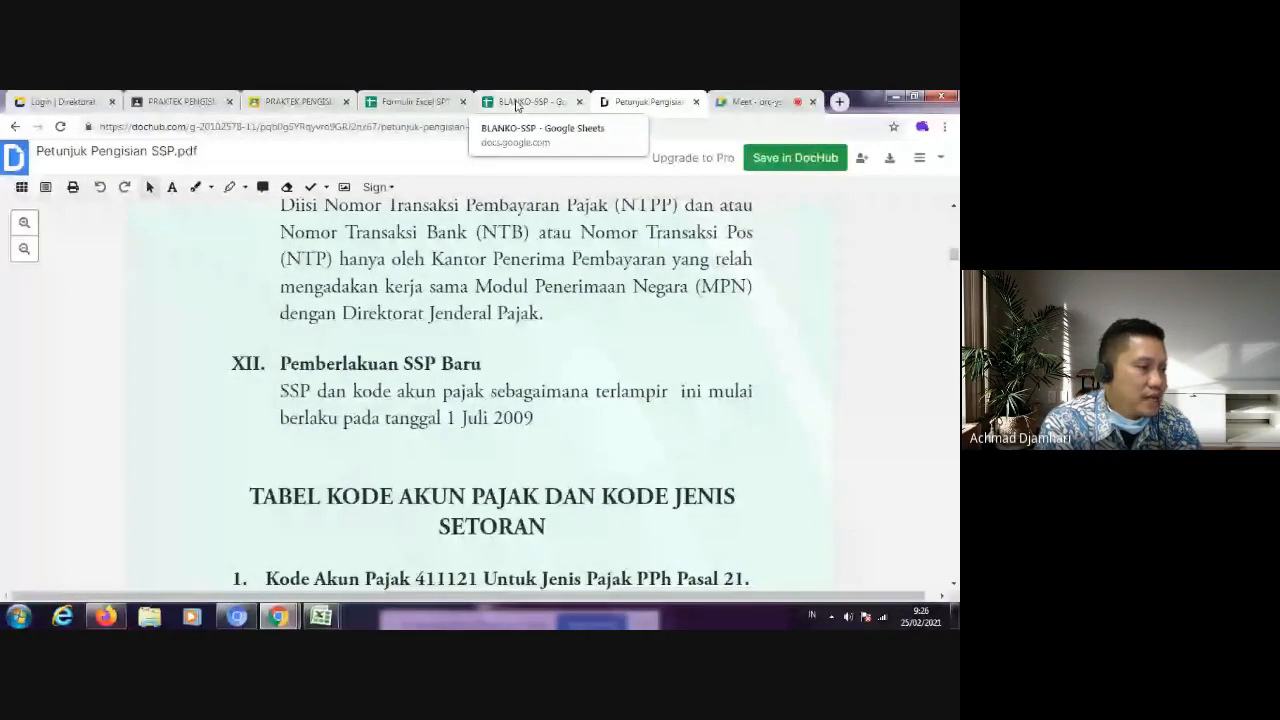
scroll(441, 210, down, 3)
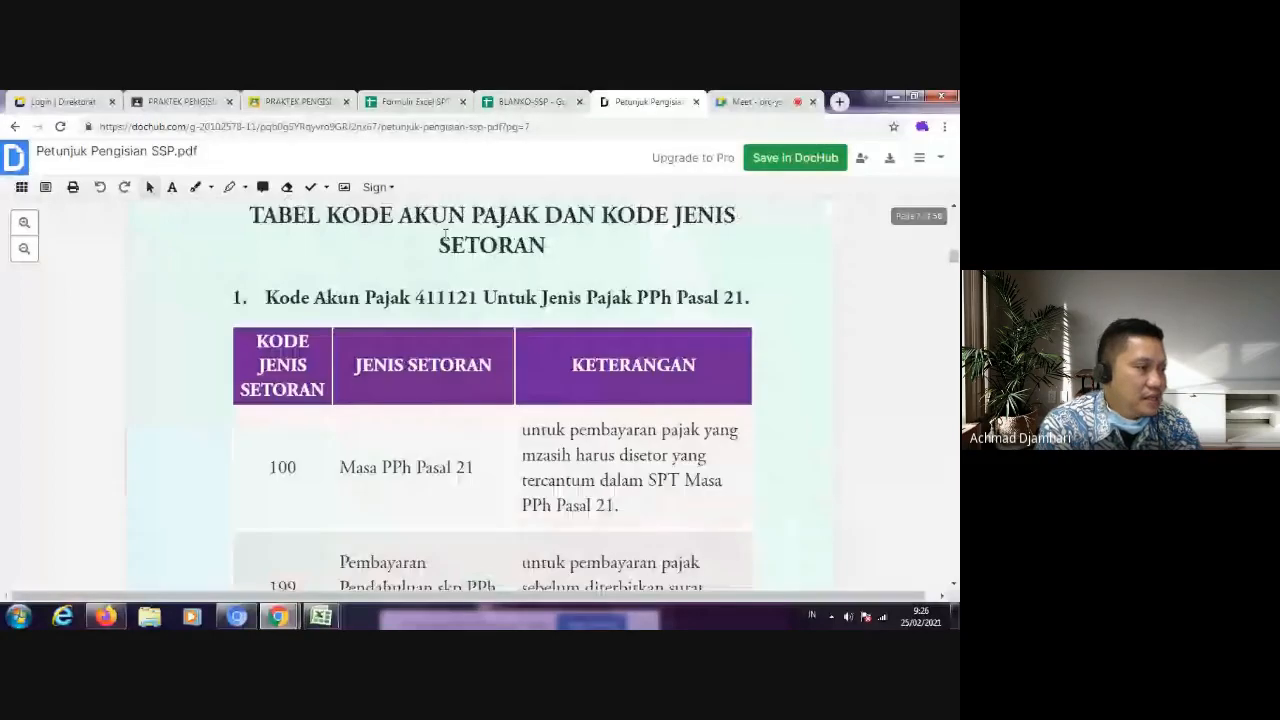
scroll(286, 334, down, 2)
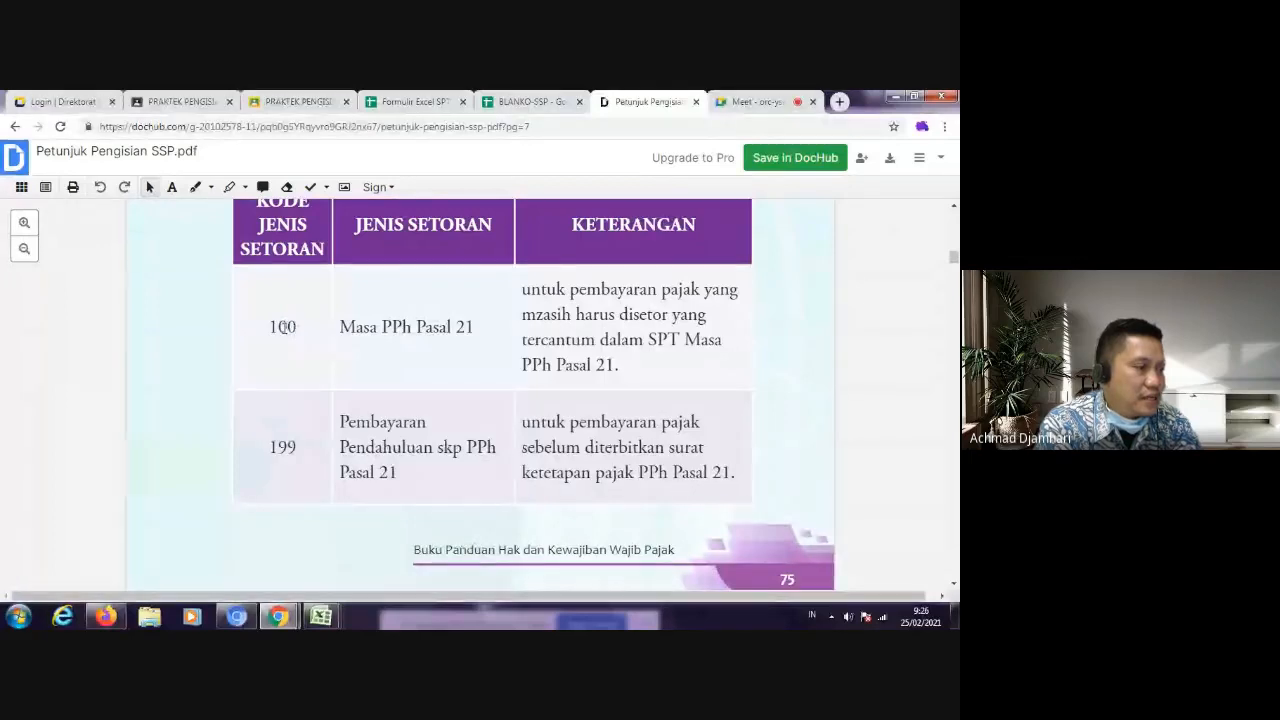
scroll(323, 346, down, 5)
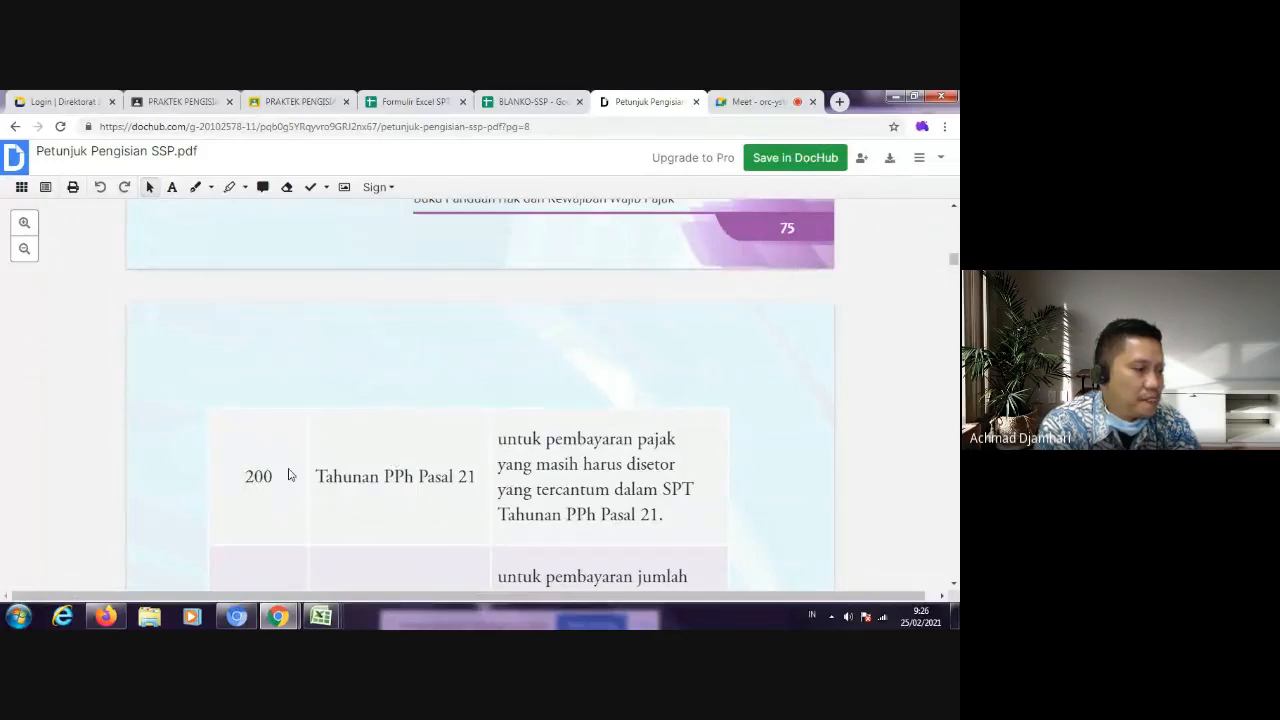
scroll(298, 461, up, 2)
scroll(299, 459, up, 3)
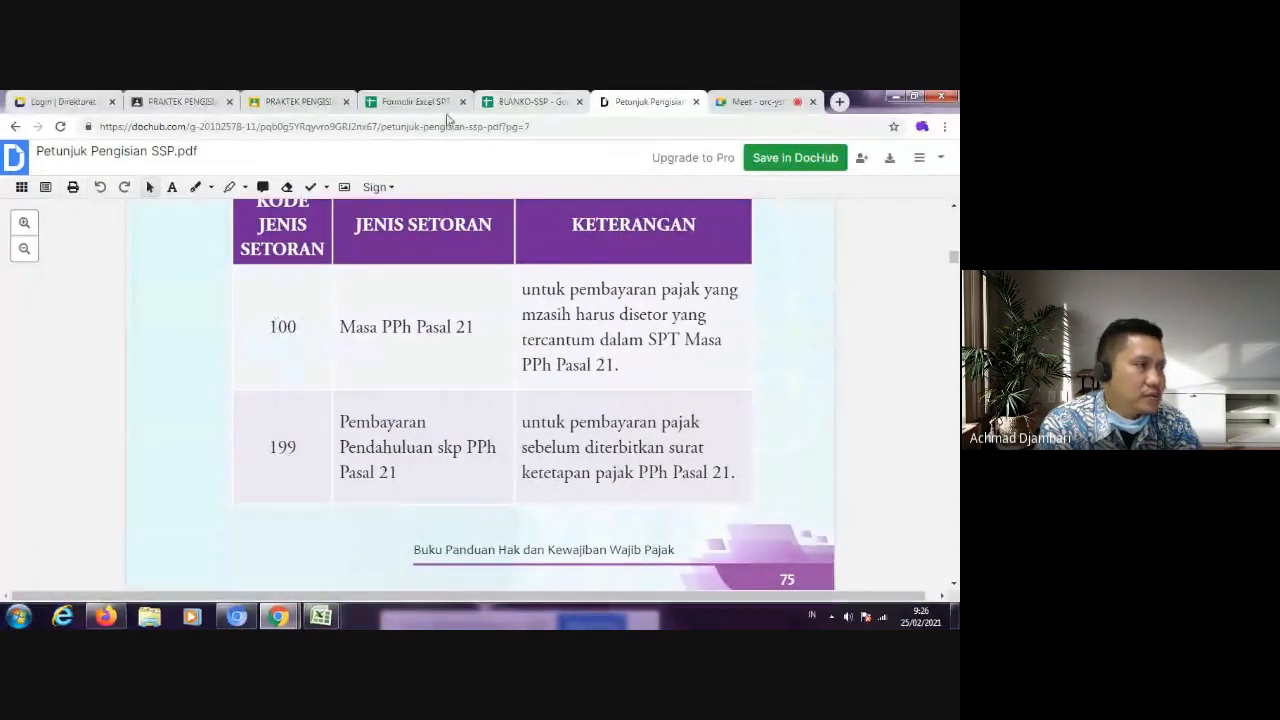
Step: Switch to the BLANKO-SSP spreadsheet and fill the three Kode Jenis Setoran boxes in row 28 with 2, 0 and 0, one digit per cell
click(547, 96)
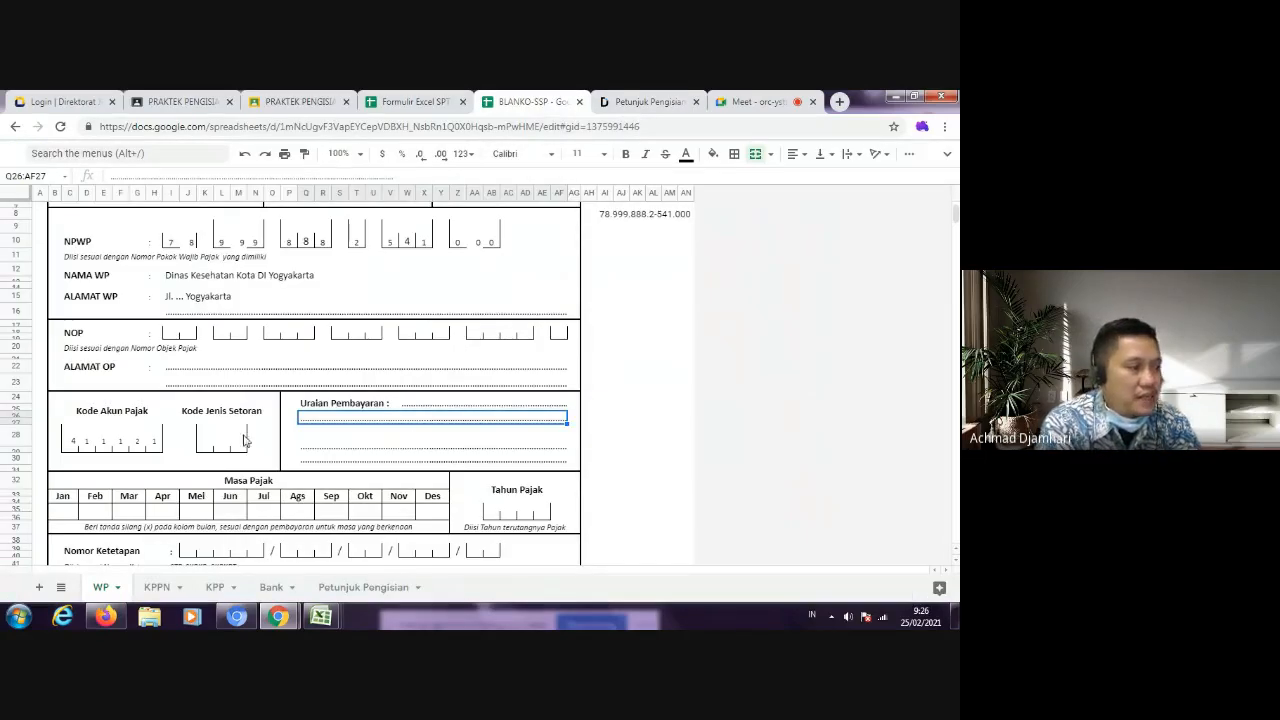
click(205, 442)
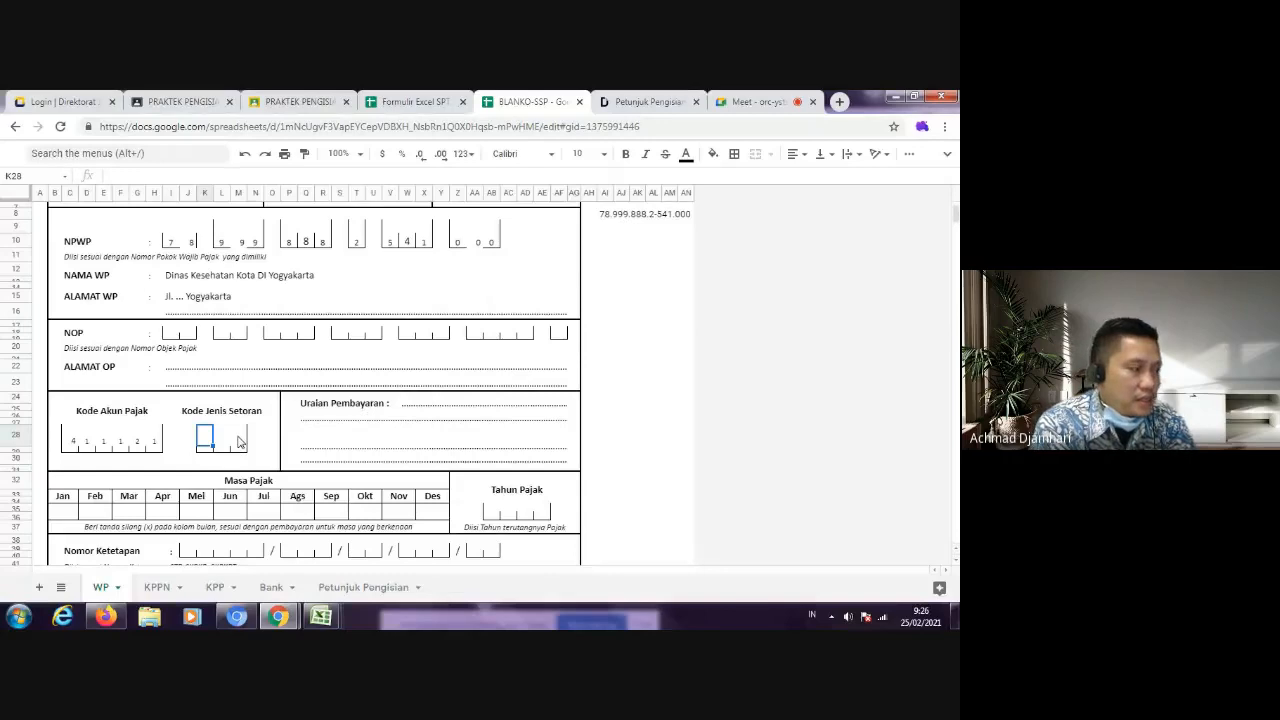
text(2)
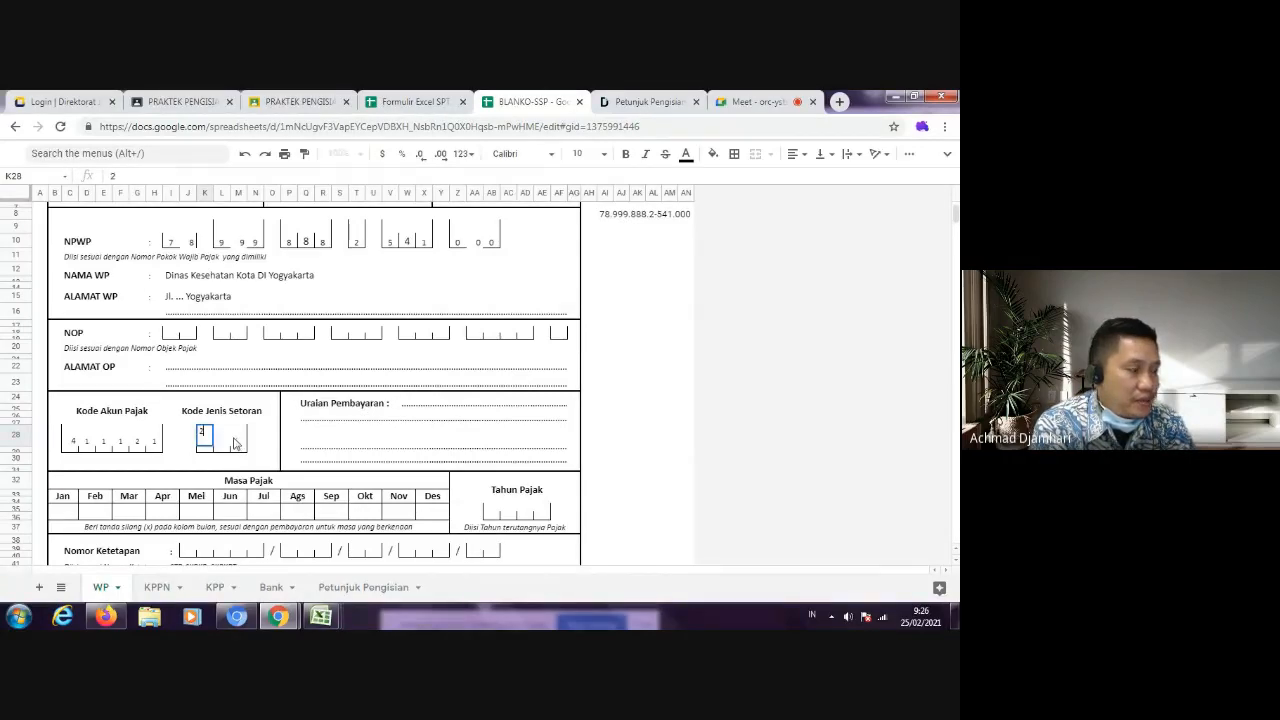
key(Tab)
text(0)
key(Tab)
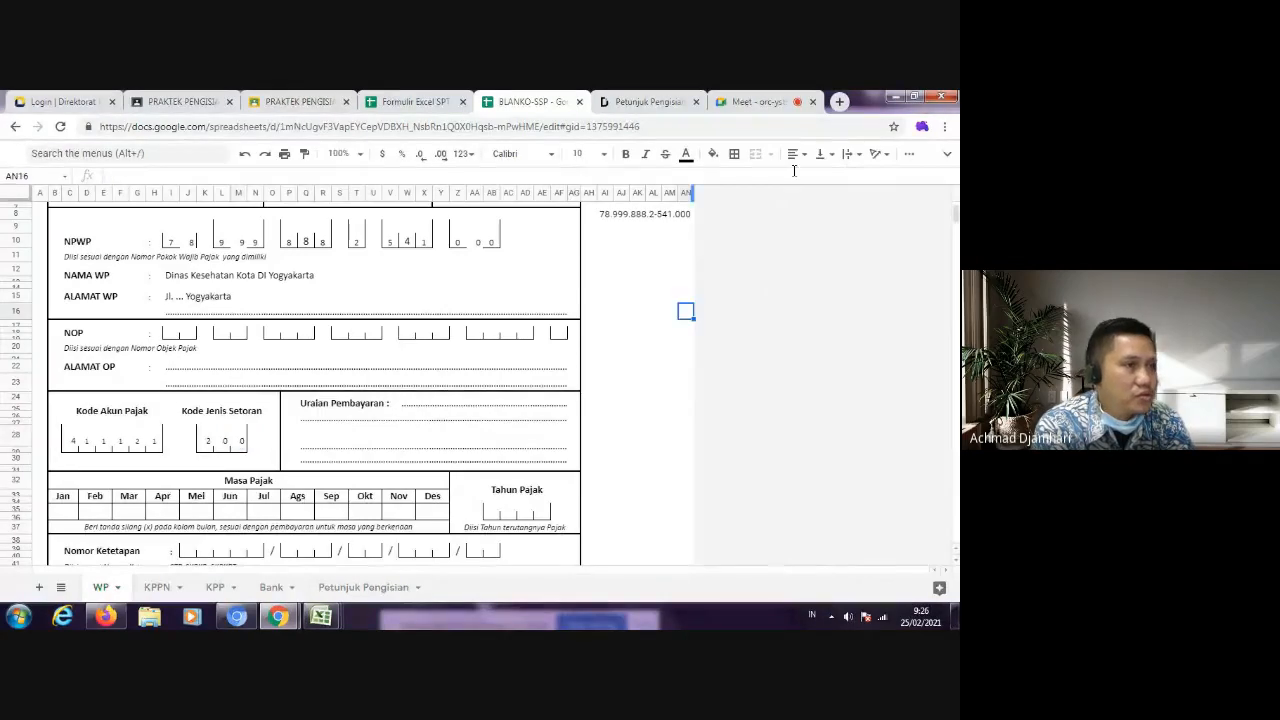
click(770, 104)
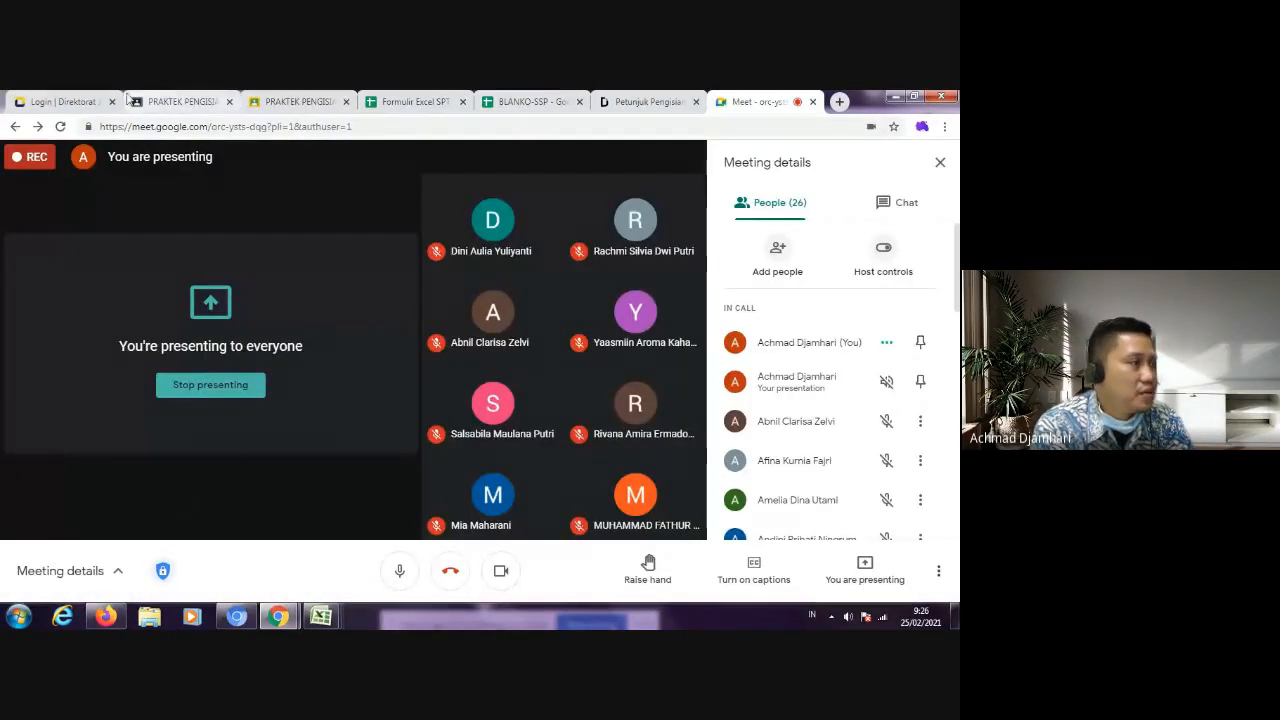
click(275, 104)
click(185, 102)
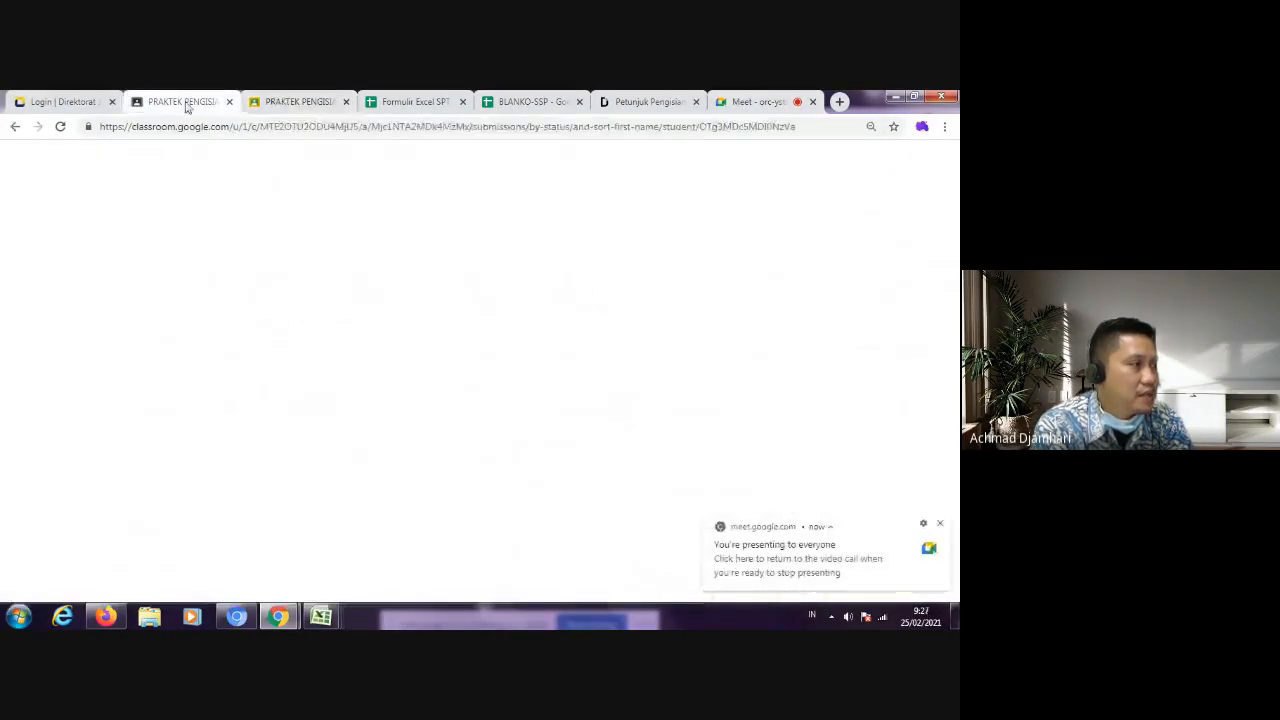
click(402, 101)
click(541, 104)
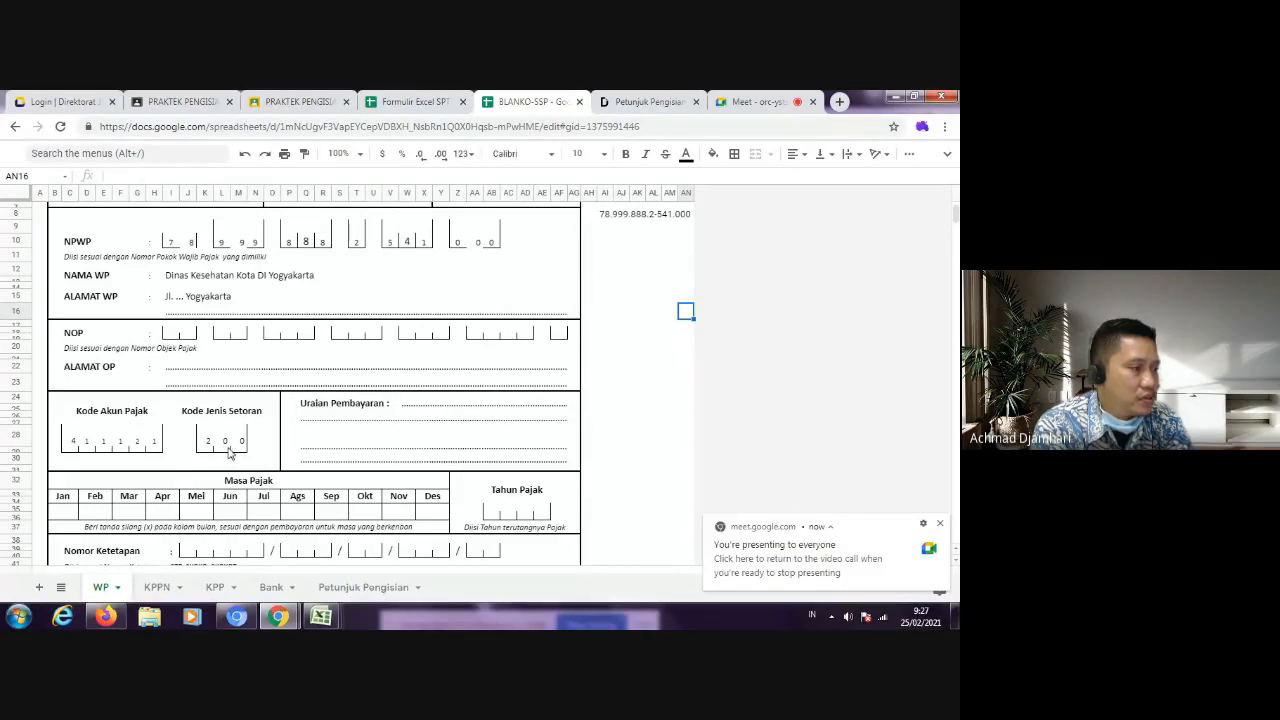
Step: Fill the first Uraian Pembayaran line with "PPh Pasal 21 Tahunan a.n" followed by the taxpayer's full name
click(412, 406)
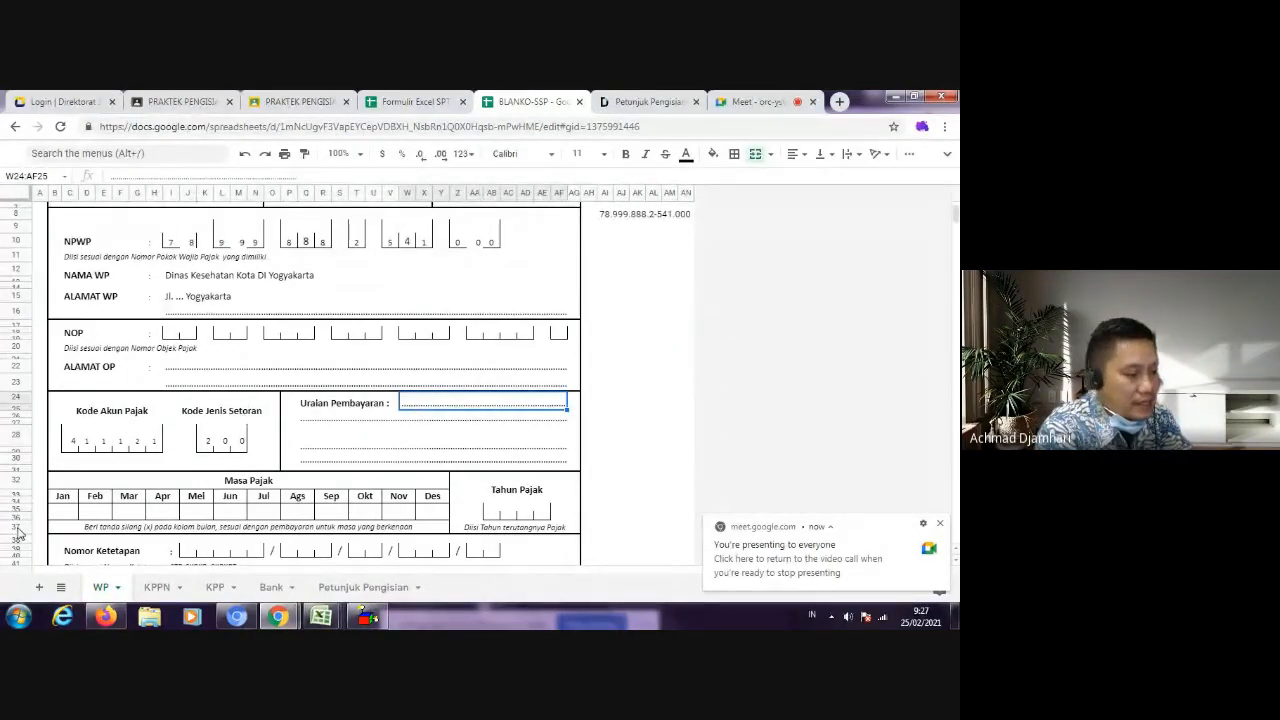
text(PP)
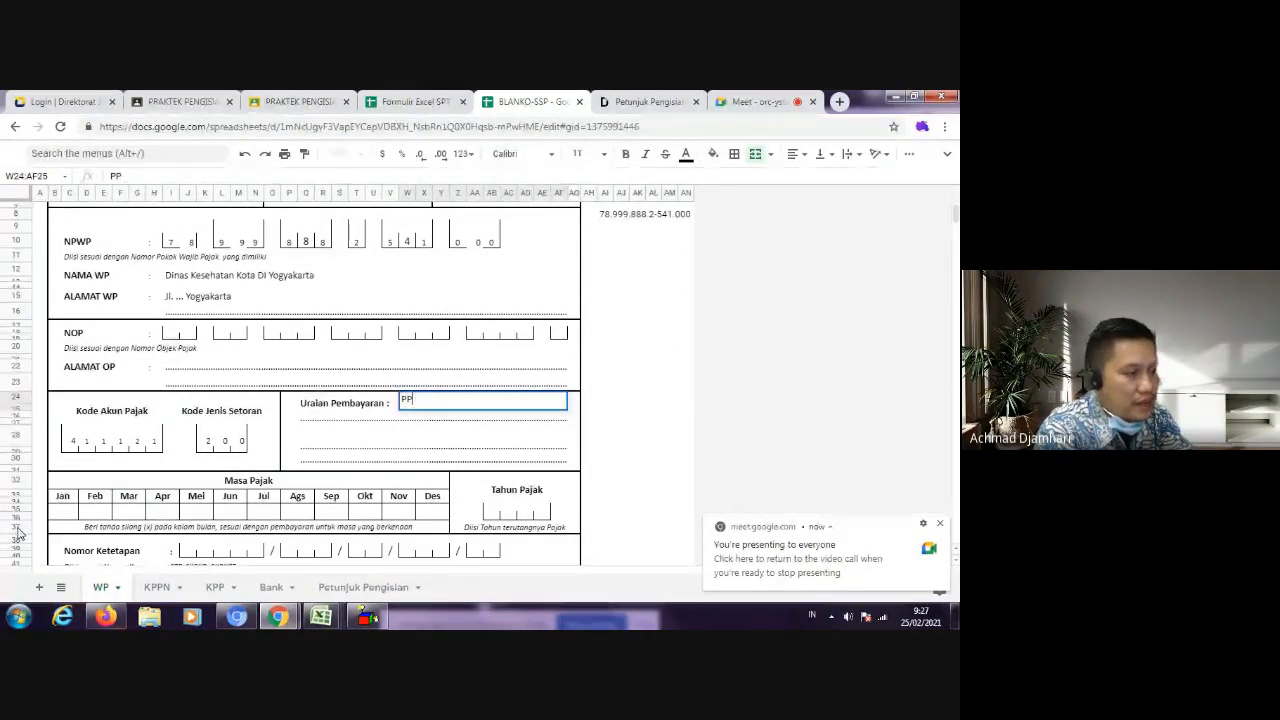
text(h Pasal)
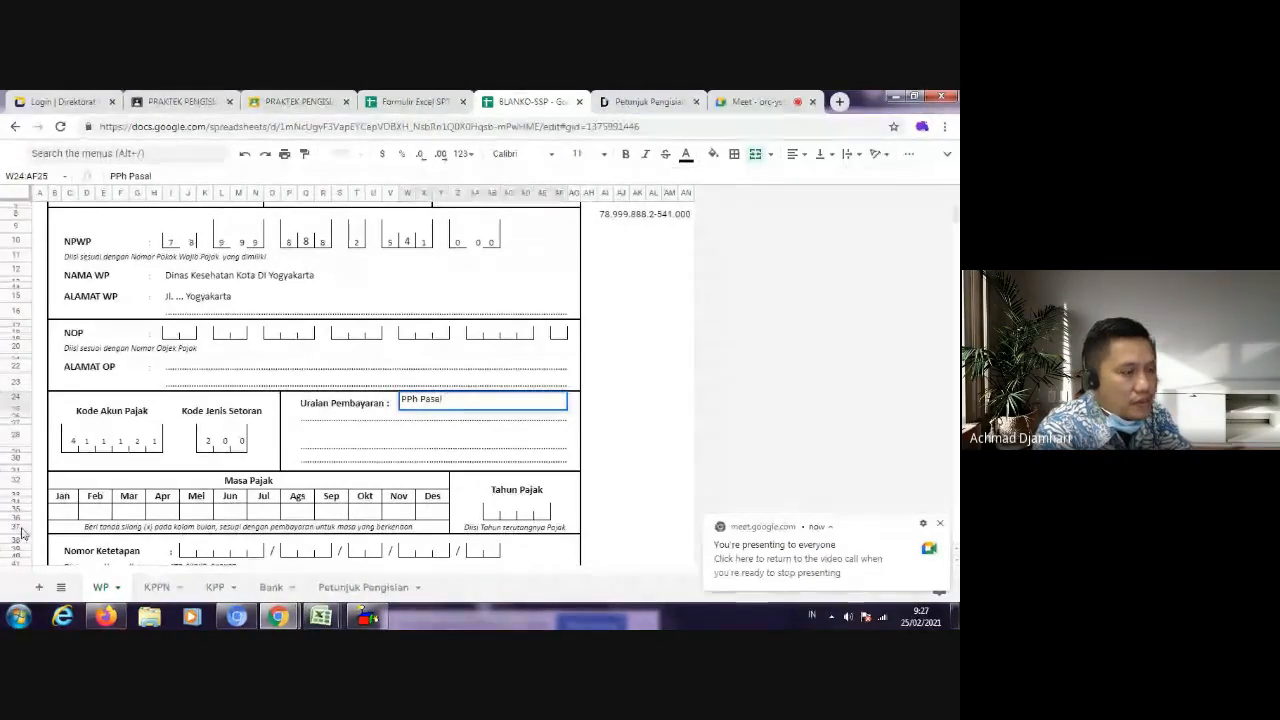
text( 21 Tahunan)
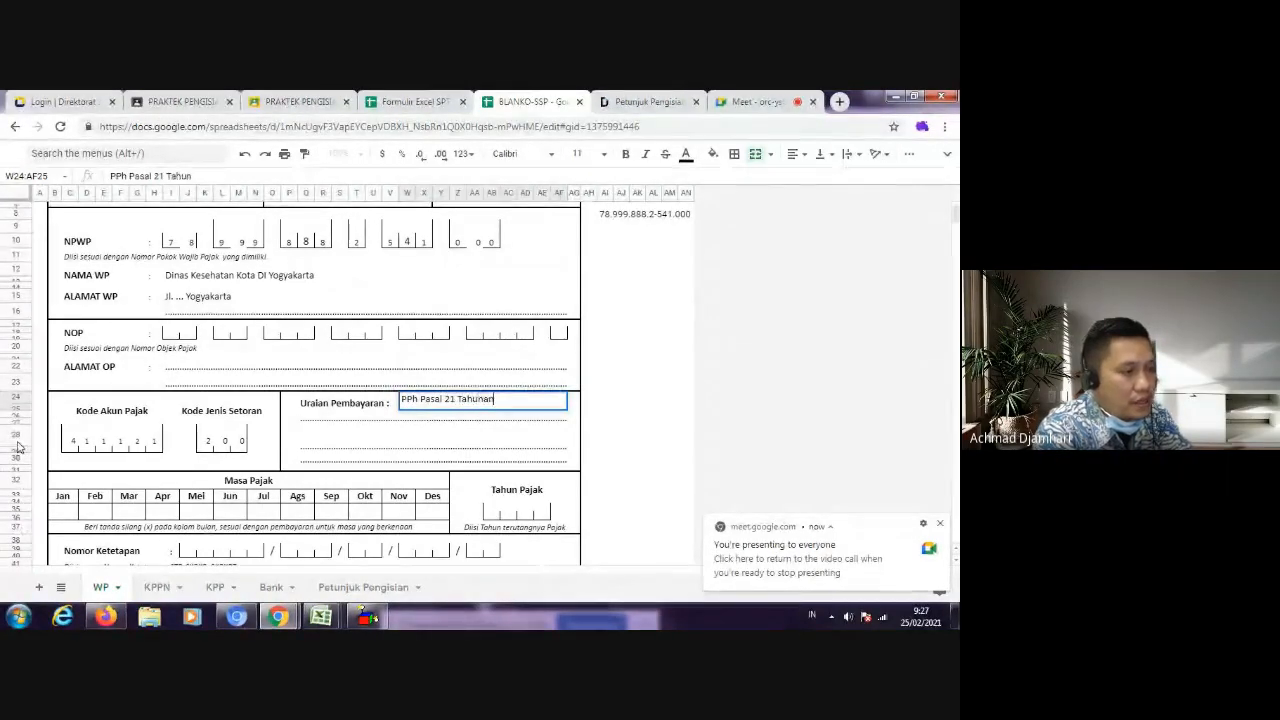
text( a.n)
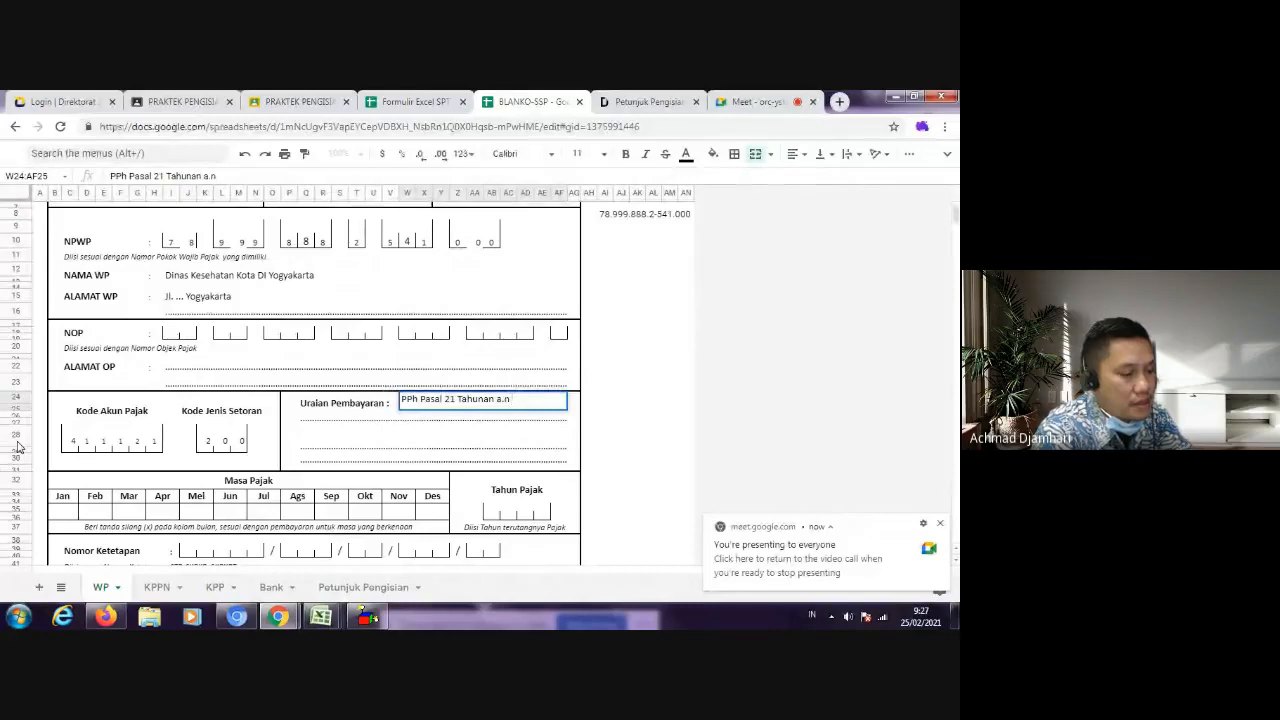
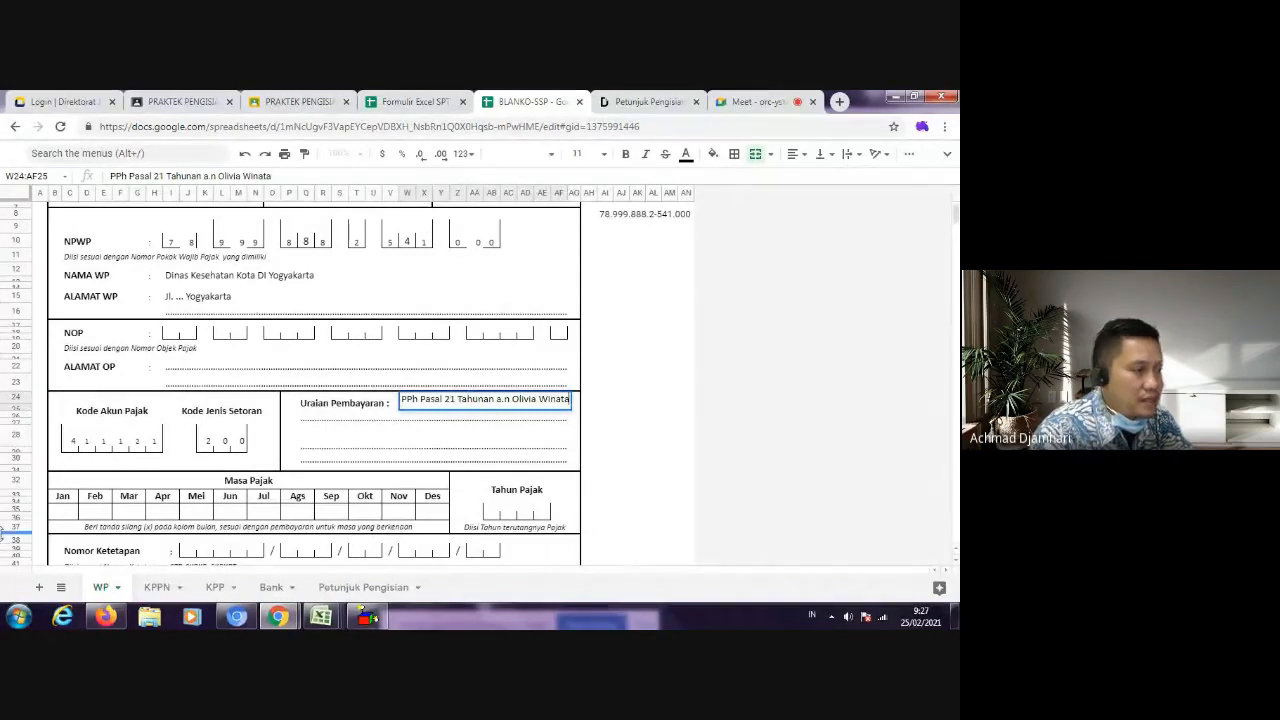
Step: Fill the second Uraian Pembayaran line with "Pegawai Dinas Kesehatan Provinsi DI Yogyakarta"
click(350, 424)
text(Pegawai Din)
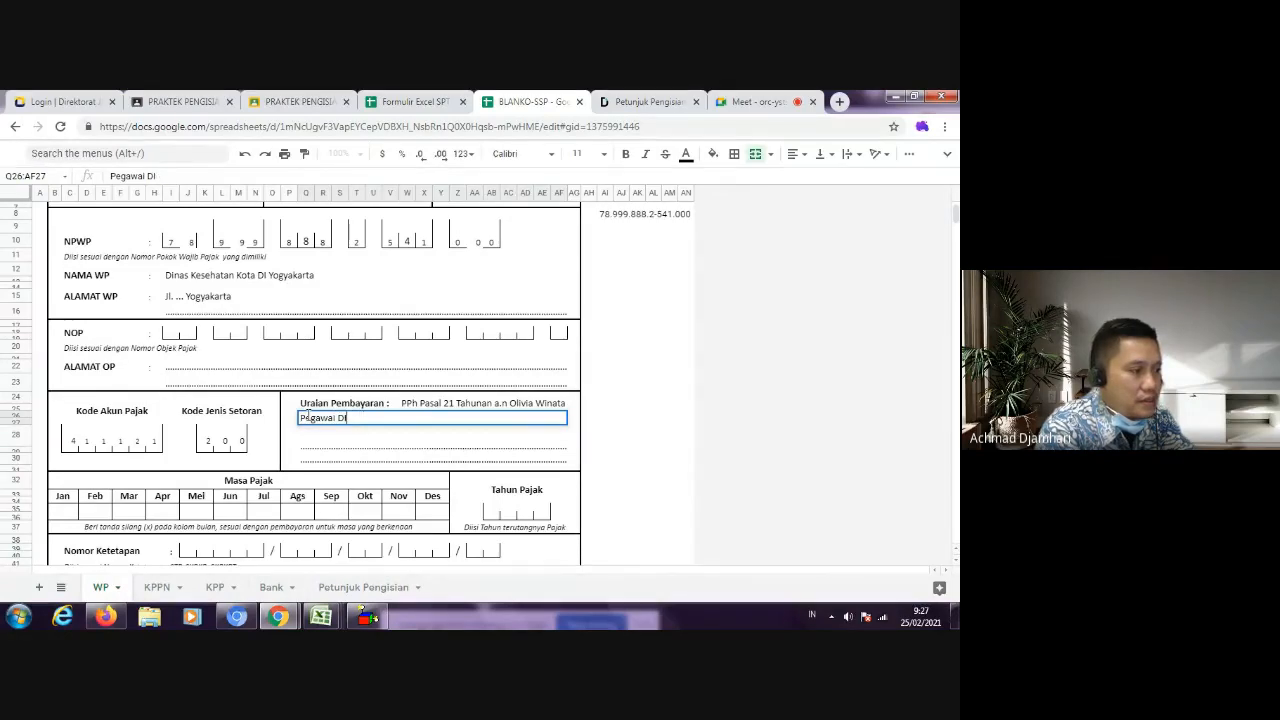
text(as Kesehatan)
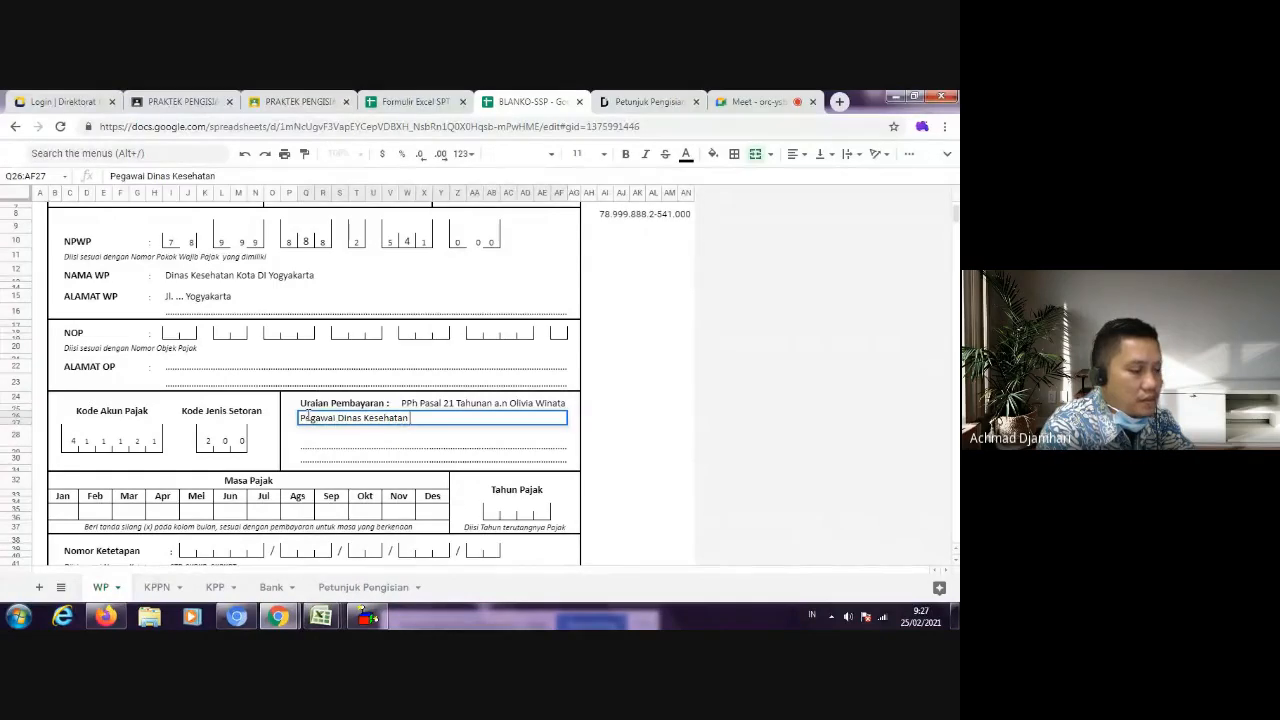
text( Provinsi DI YT)
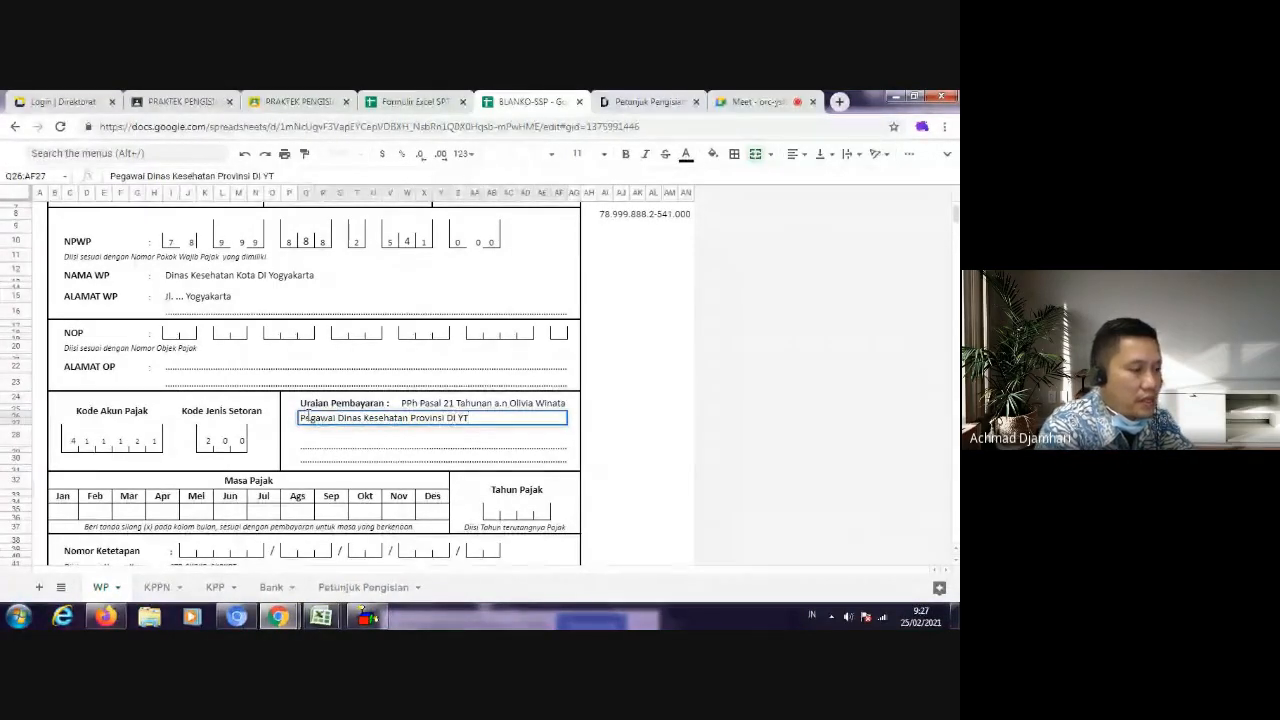
key(BackSpace)
text(ogyakarta)
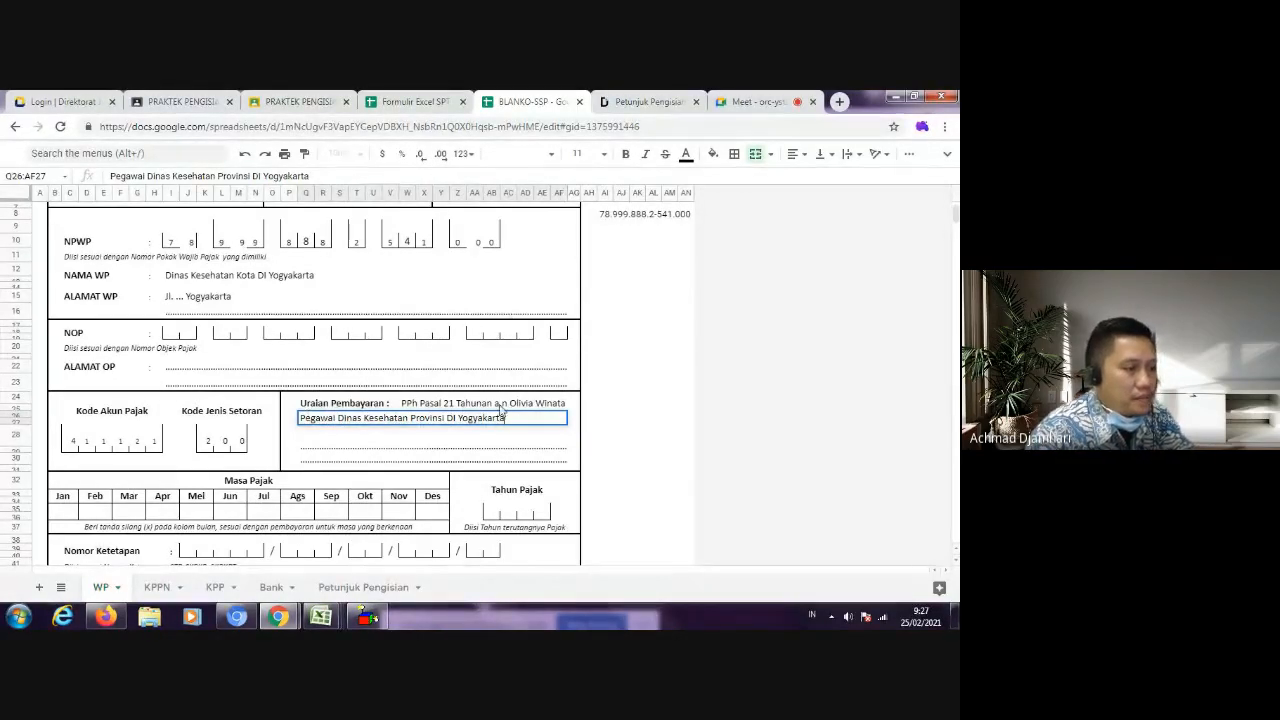
click(320, 463)
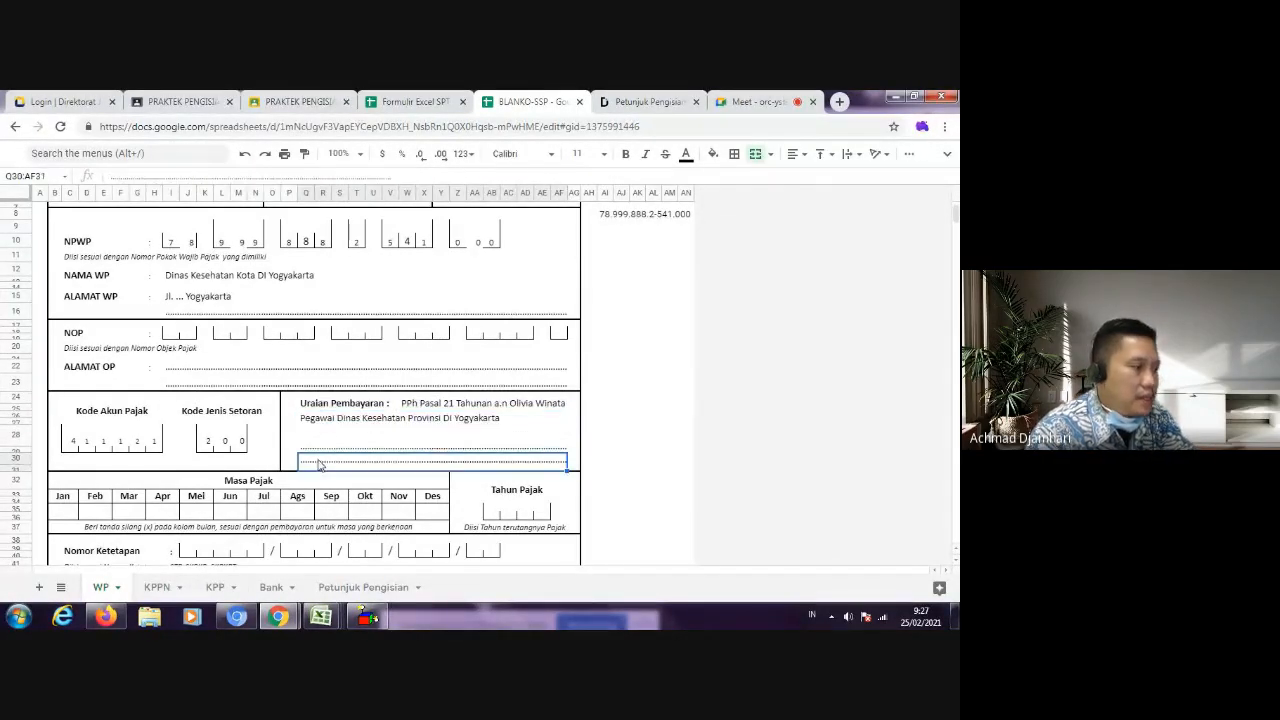
Step: Mark every Masa Pajak month box from Jan to Des with an x
scroll(365, 433, down, 1)
click(62, 480)
text(x)
click(102, 483)
text(x)
click(135, 483)
text(x)
click(167, 485)
text(x)
click(204, 483)
text(x)
click(238, 483)
text(x)
click(272, 483)
text(x)
click(308, 481)
text(x)
click(331, 483)
text(x)
click(365, 483)
text(x)
click(405, 483)
text(x)
click(428, 481)
text(x)
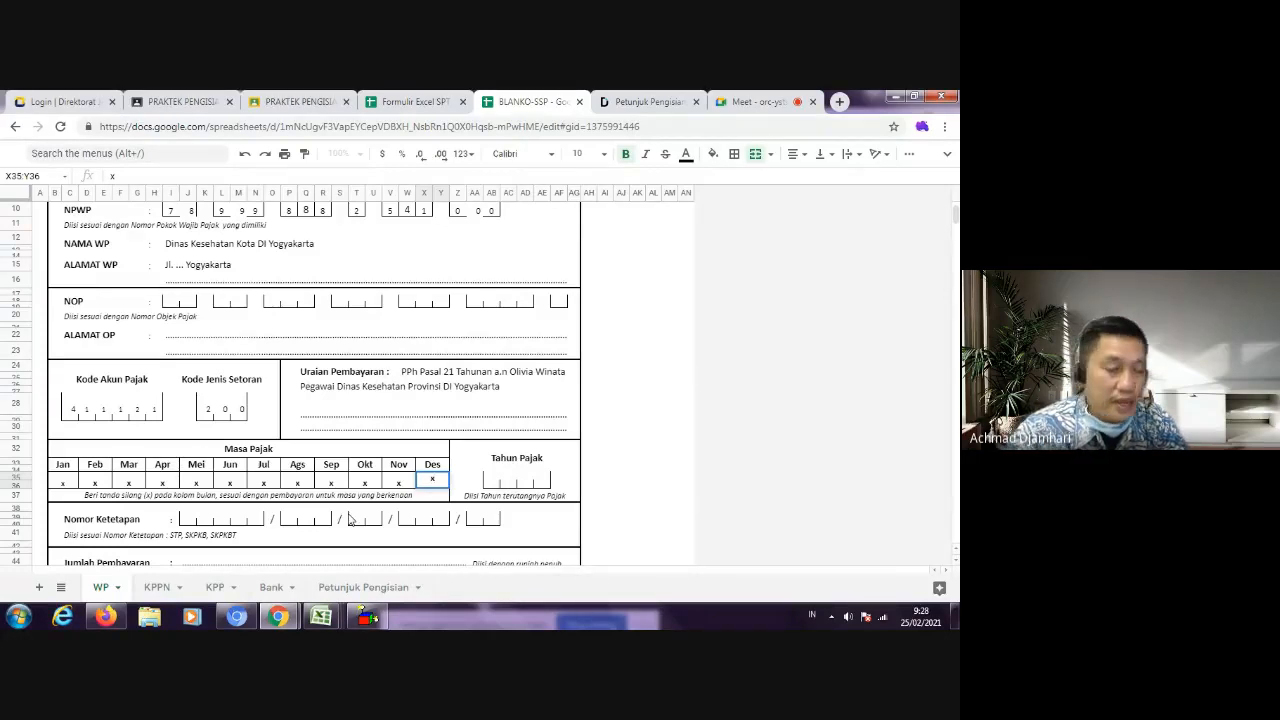
Step: Check the tax year in SPT 1770-II, make row 35 taller, and fill the Tahun Pajak boxes with 2, 0, 1 and 6
click(492, 481)
click(386, 102)
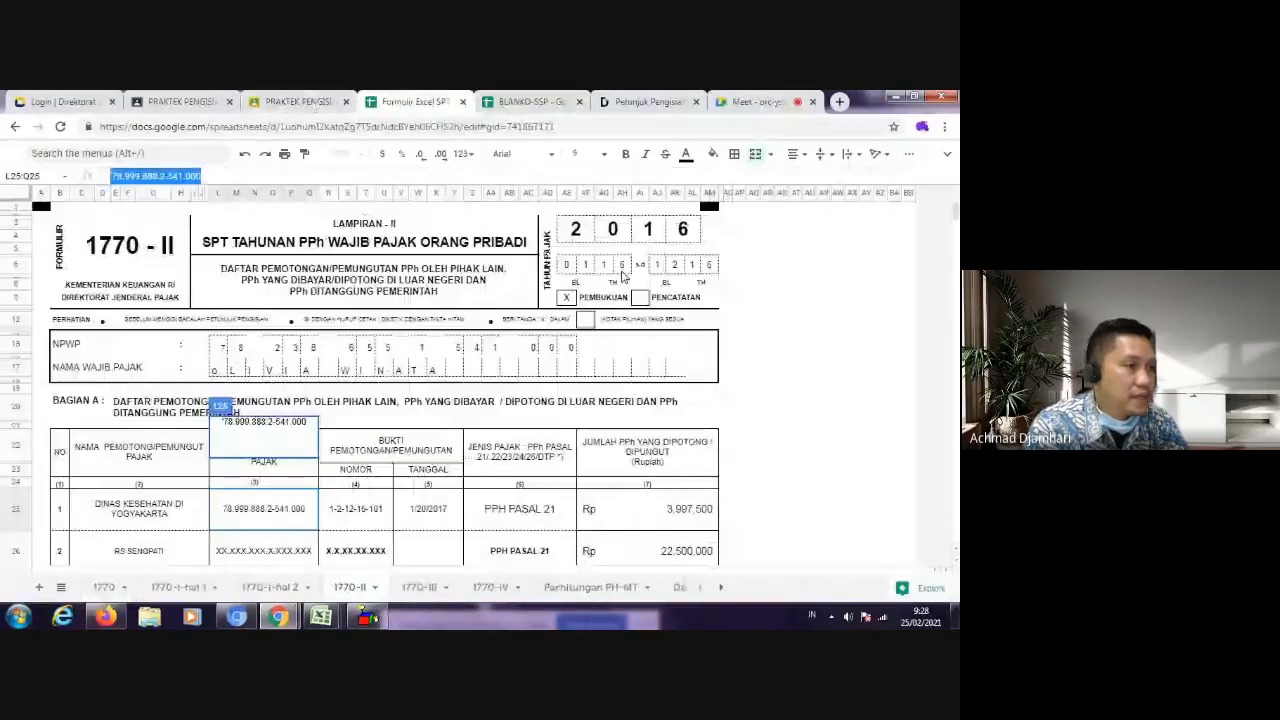
click(513, 102)
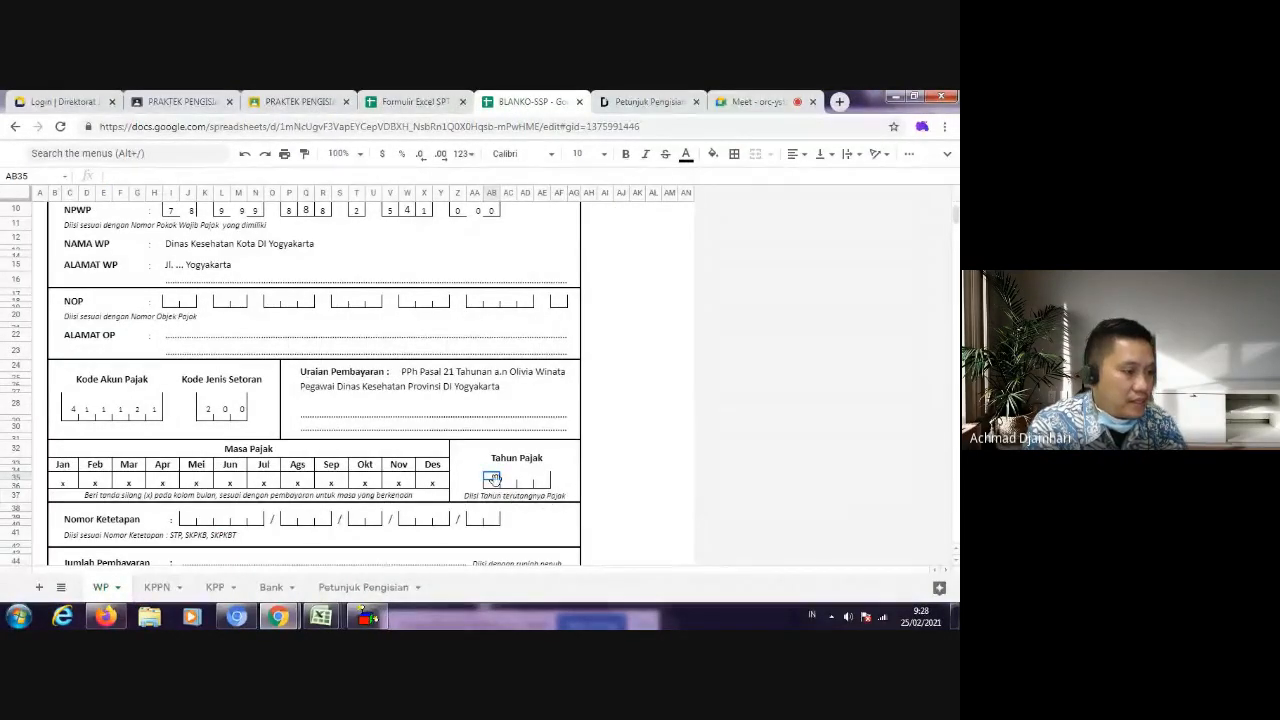
drag(35, 490, 35, 502)
text(2)
key(Tab)
text(0)
key(Tab)
text(1)
key(Tab)
text(6)
click(621, 482)
Step: Check the PPh Pasal 21 amount withheld by Dinas Kesehatan in SPT 1770-II and fill Jumlah Pembayaran with "Rp. 3.997.500,-"
scroll(565, 476, down, 3)
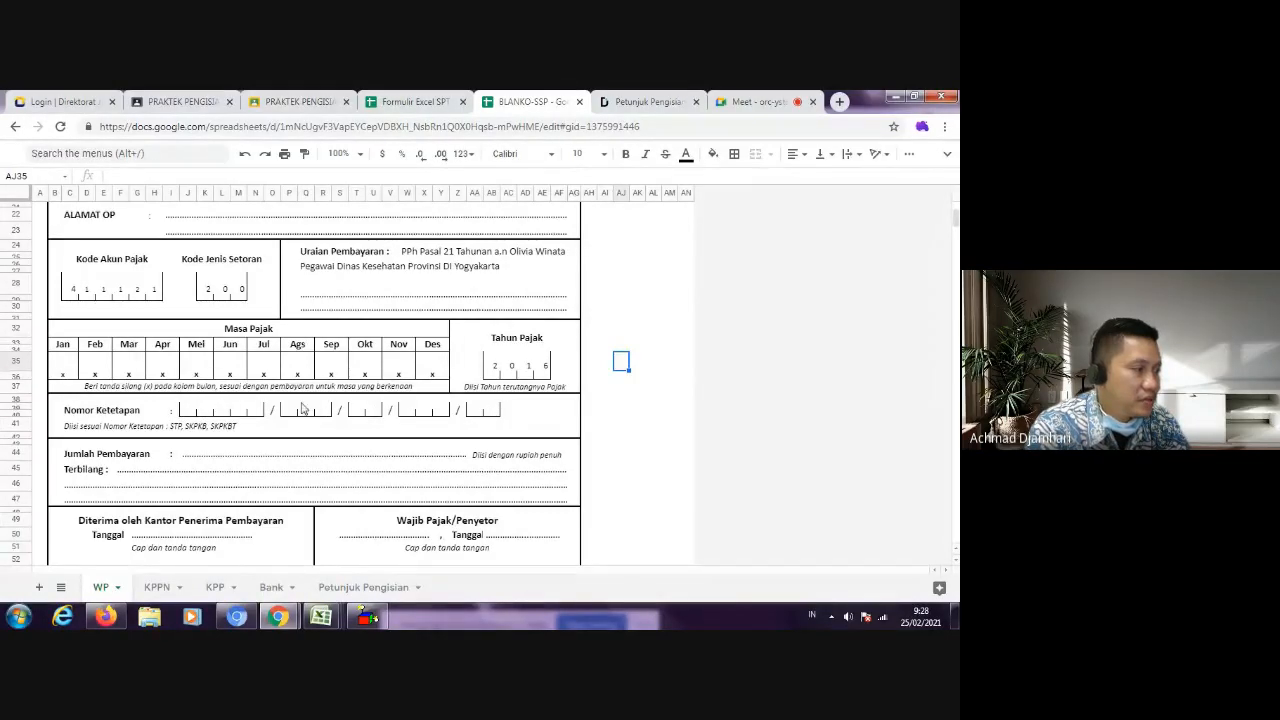
click(185, 455)
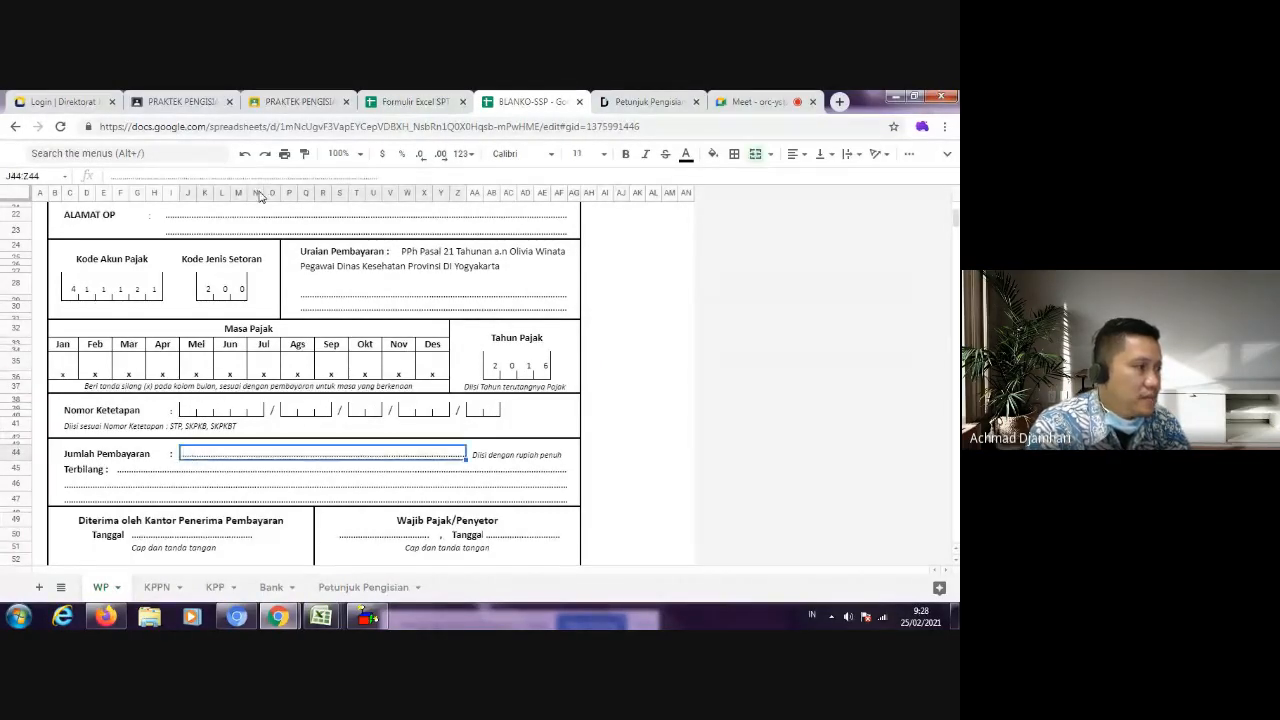
click(415, 101)
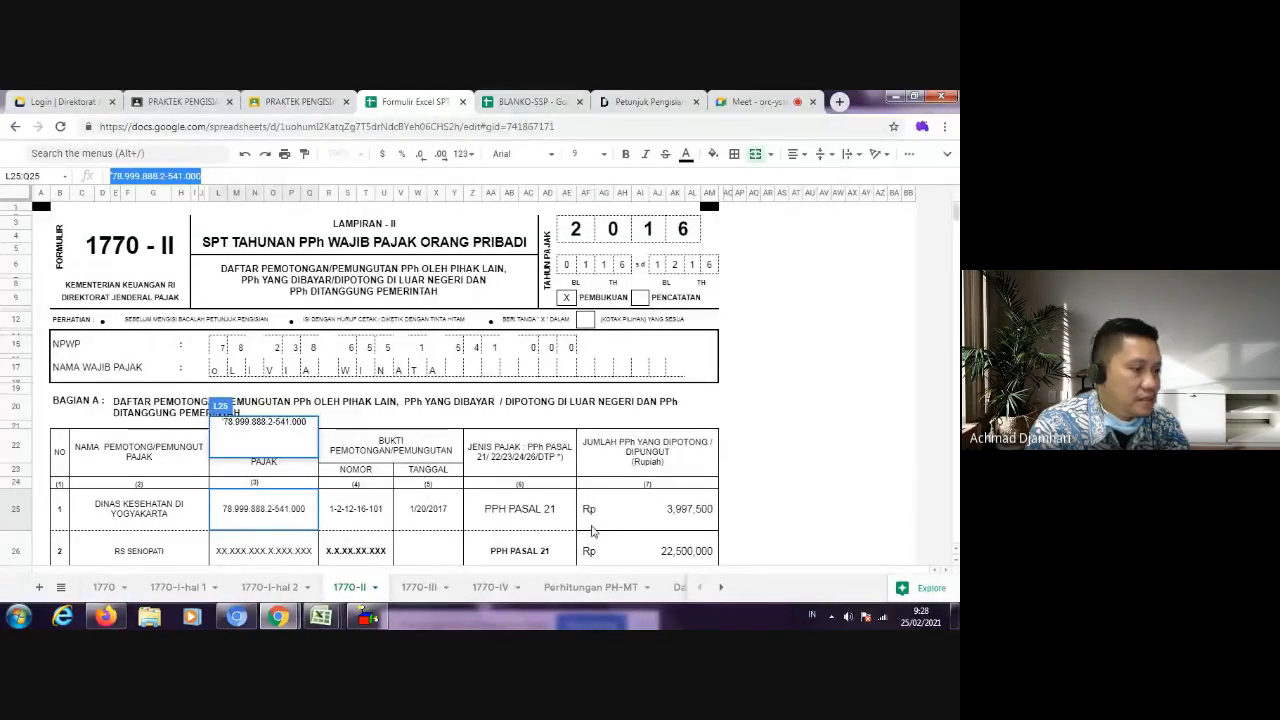
click(650, 520)
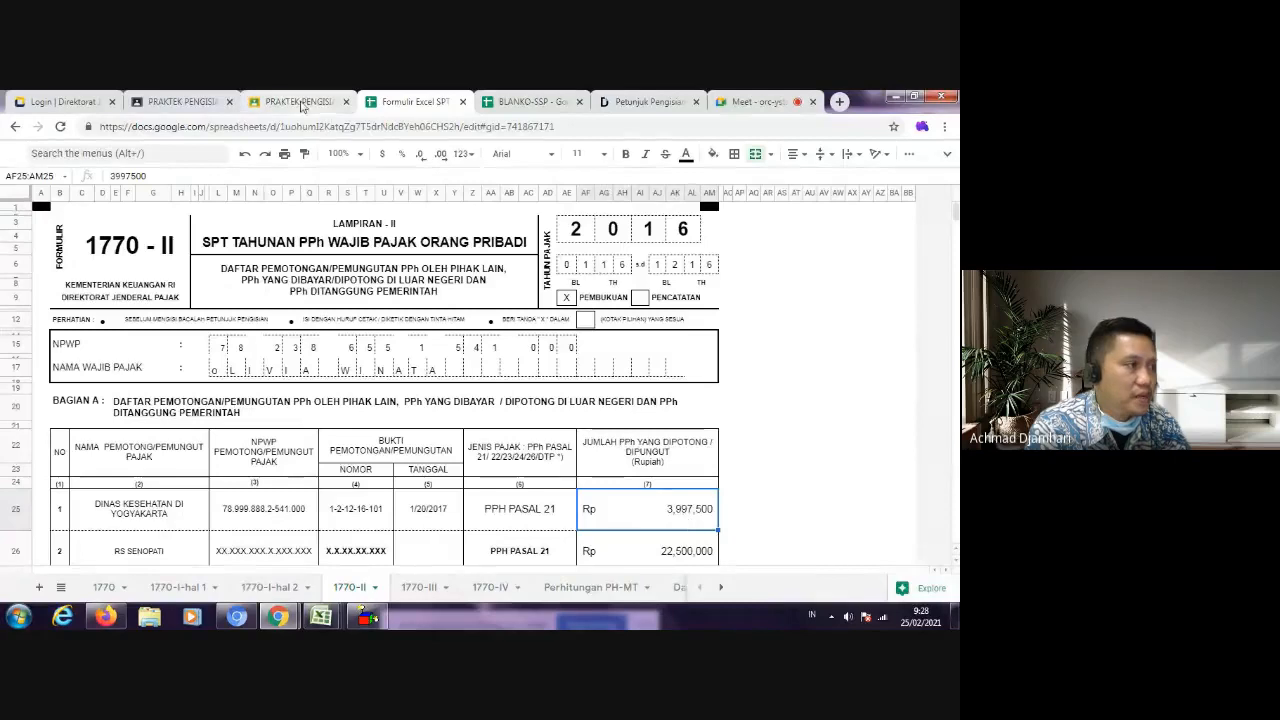
click(298, 101)
click(560, 101)
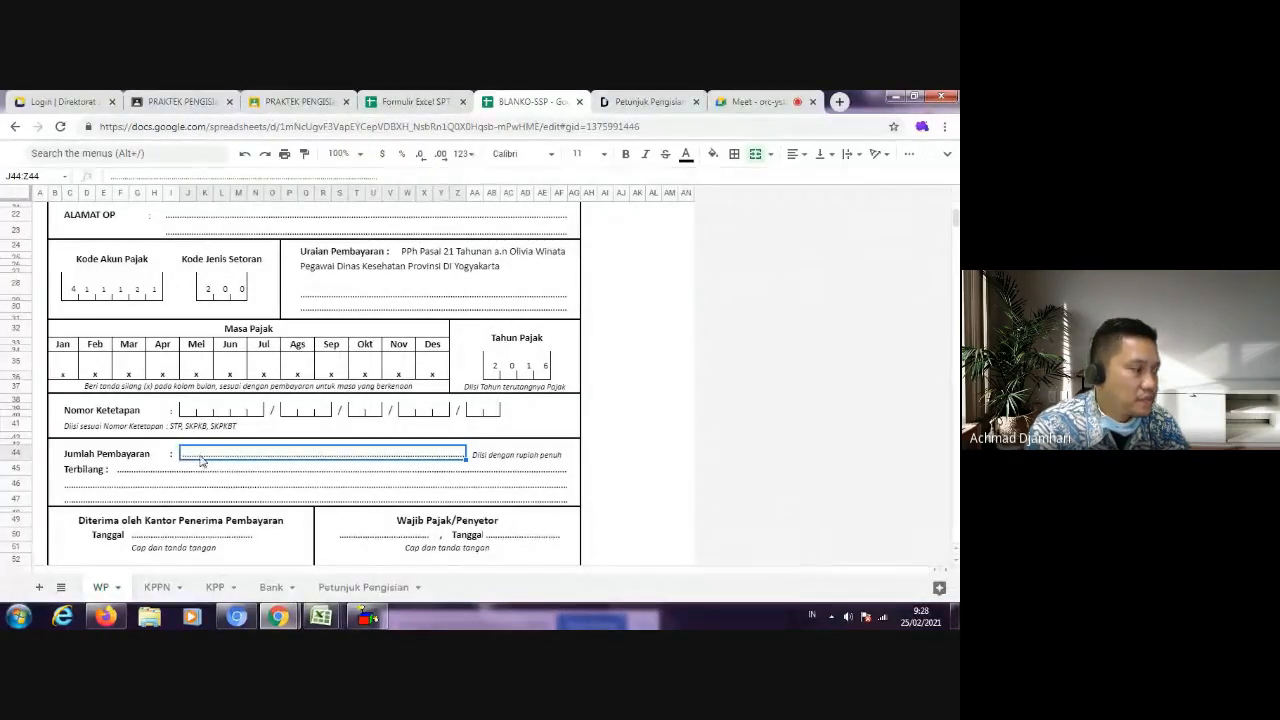
text(Rp.)
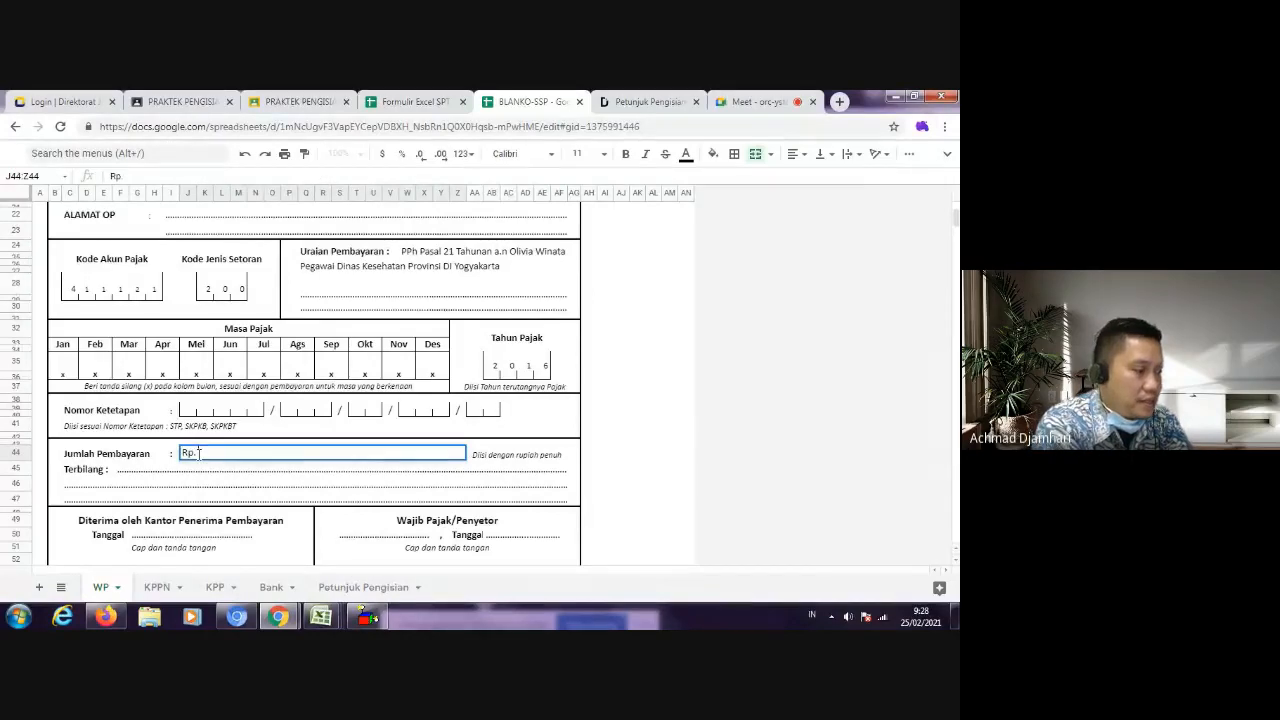
text( 3.99)
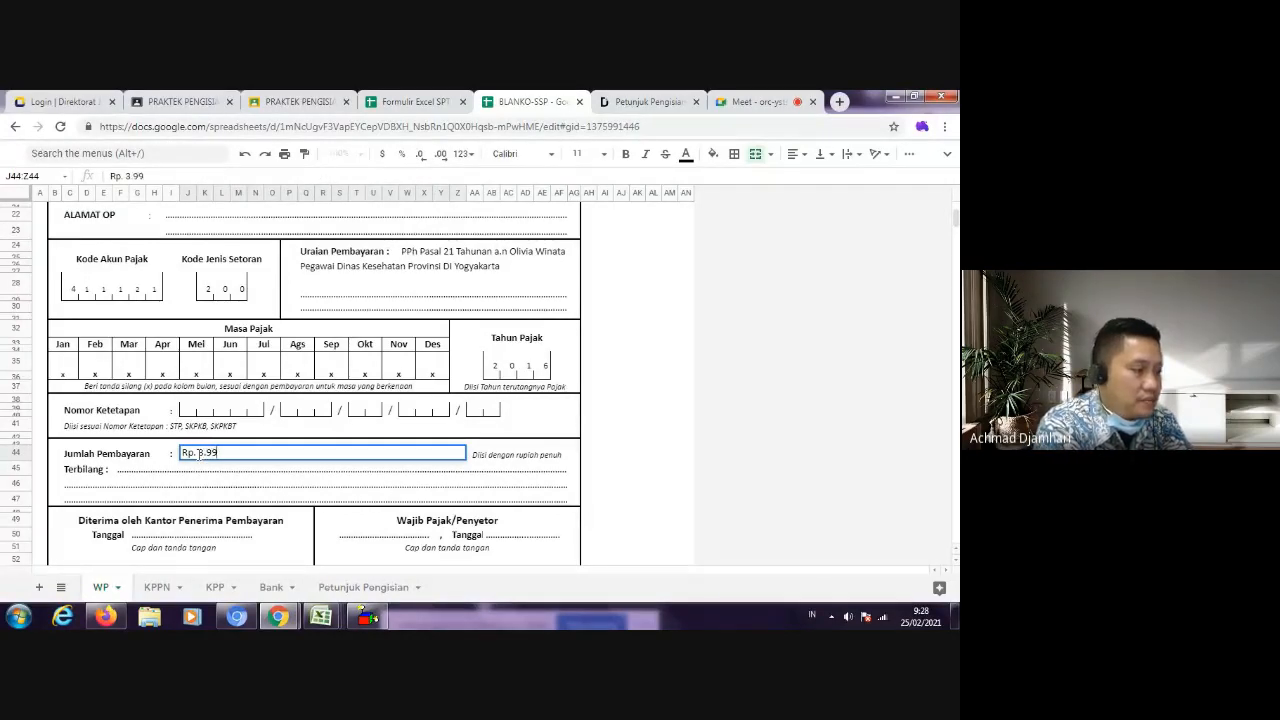
text(7.500)
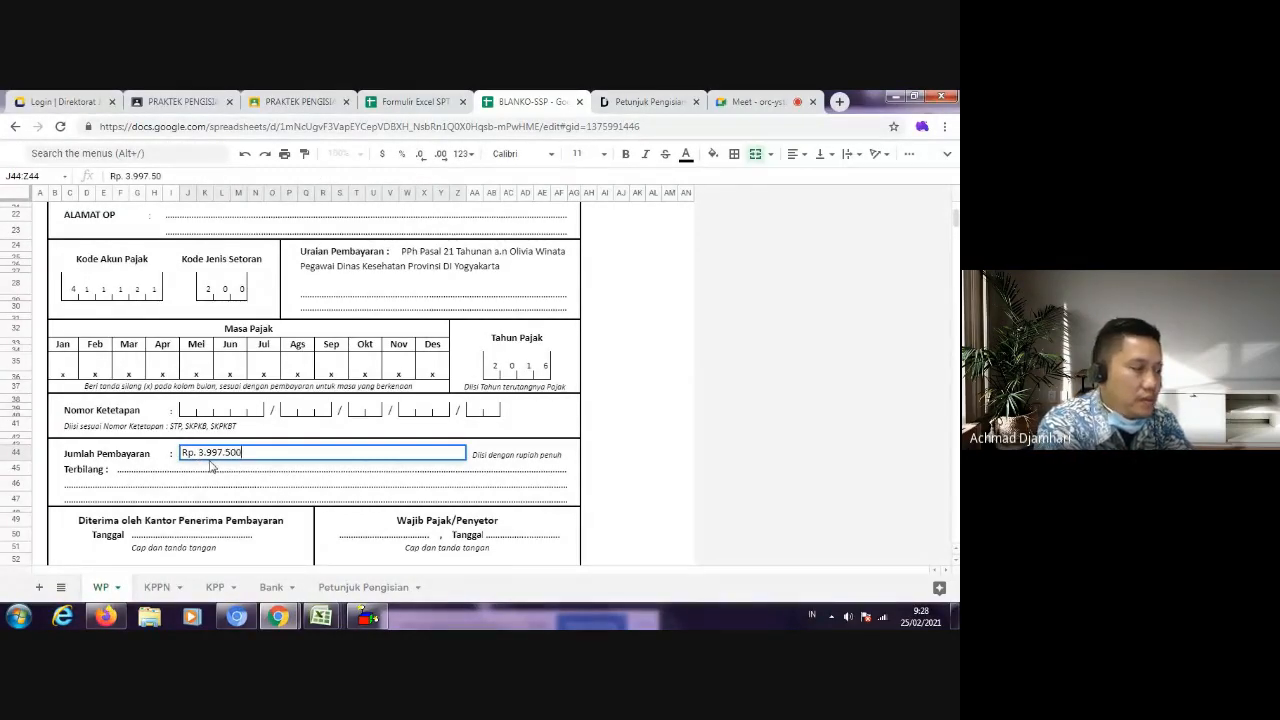
text(,0)
key(BackSpace)
text(-)
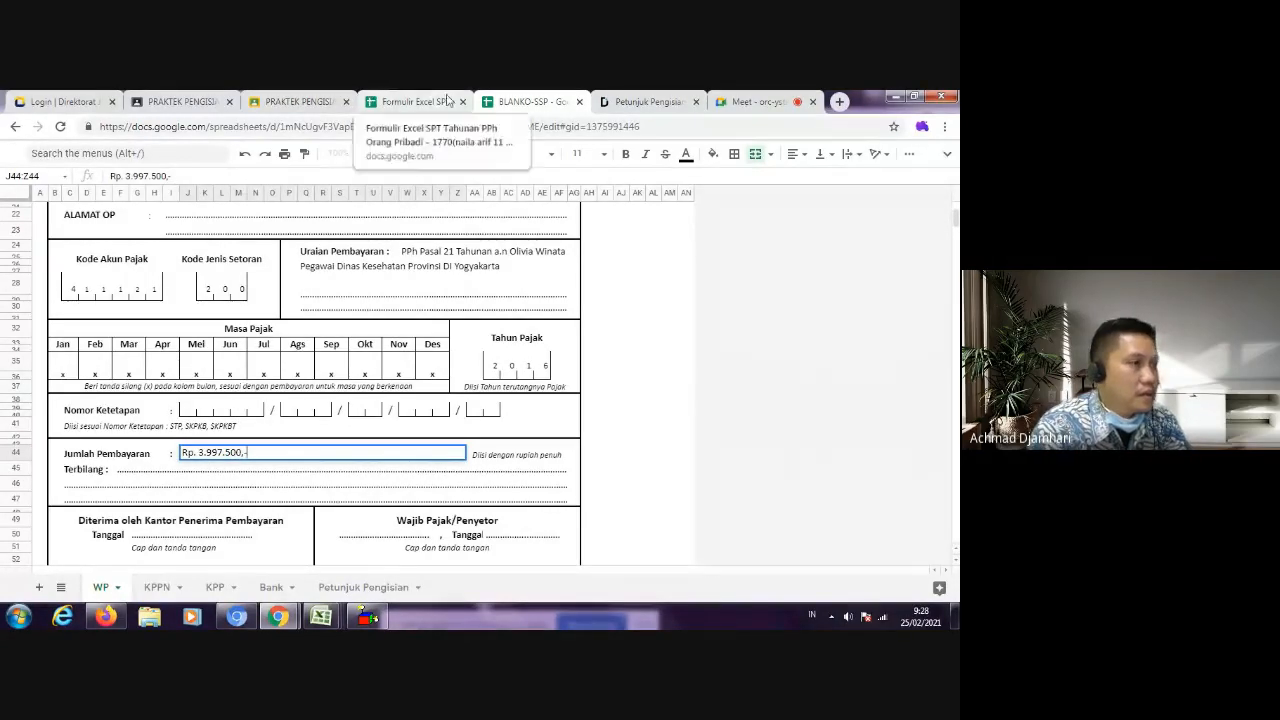
Step: Recheck the amount in SPT 1770-II and fill Terbilang with "Tiga Juta Sembilan Ratus Sembilan Puluh Tujuh Ribu Lima Ratus Rupiah"
click(406, 98)
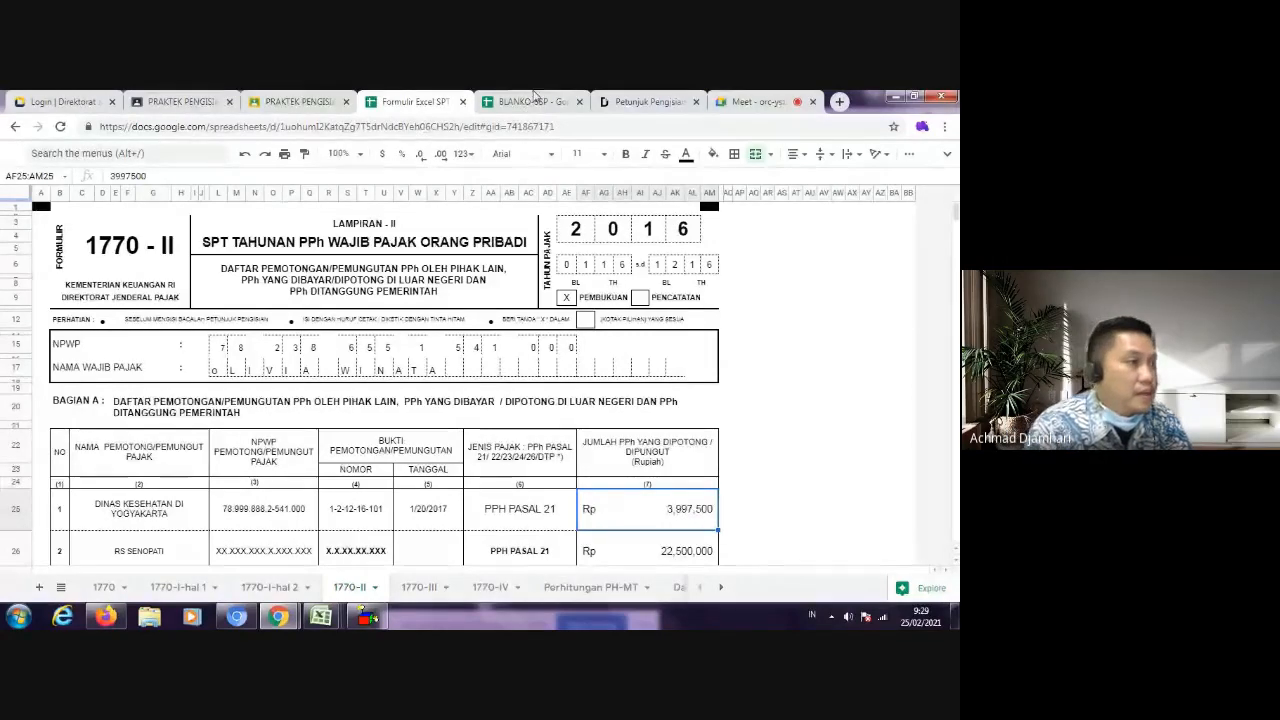
key(ctrl+Tab)
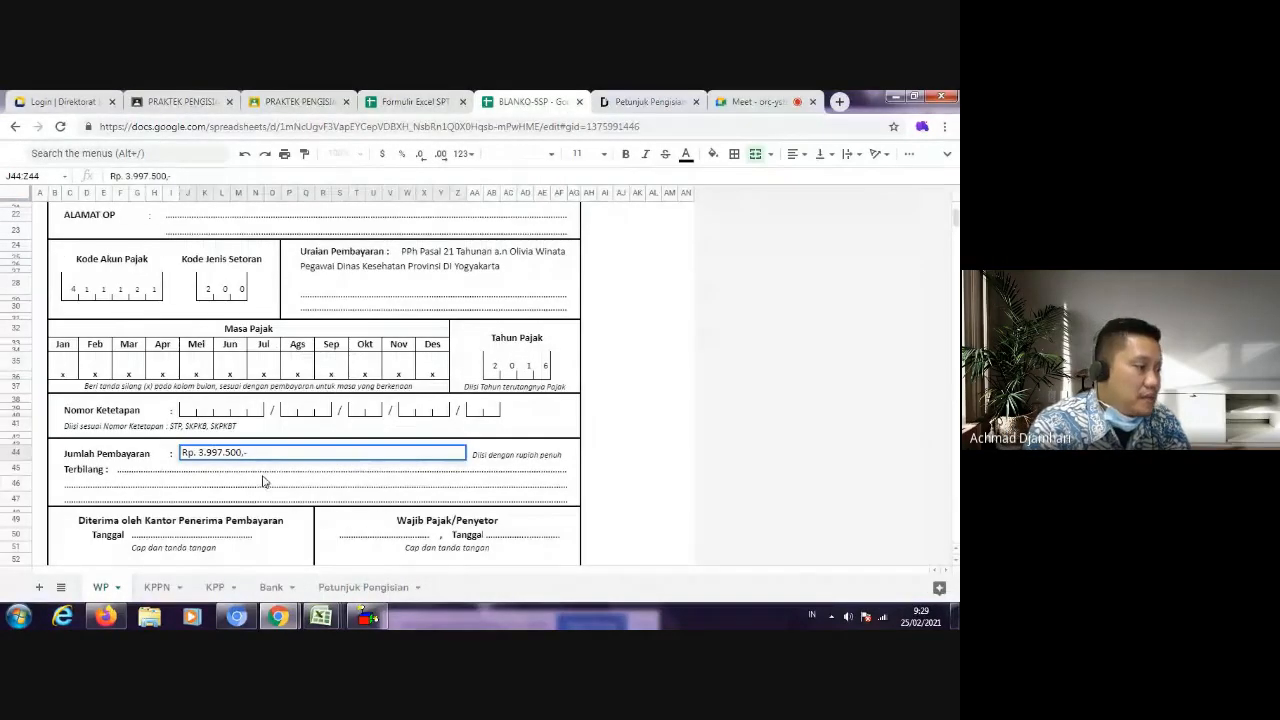
click(152, 472)
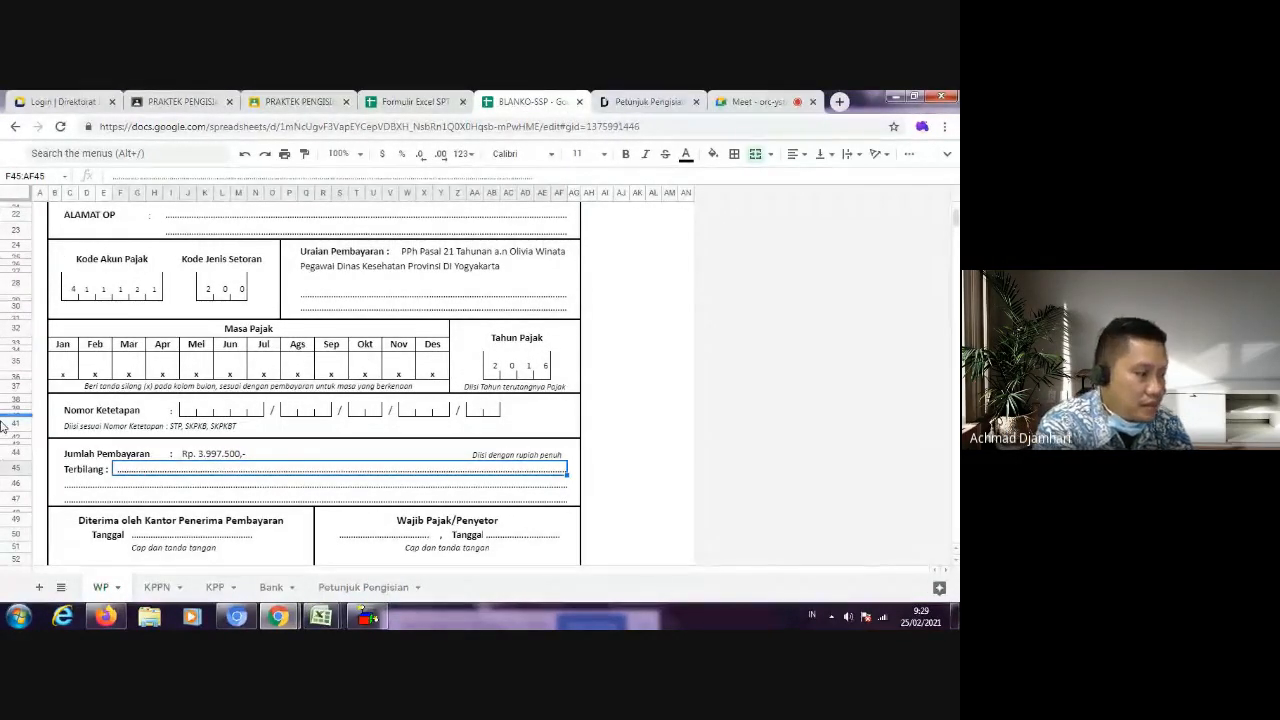
text(T)
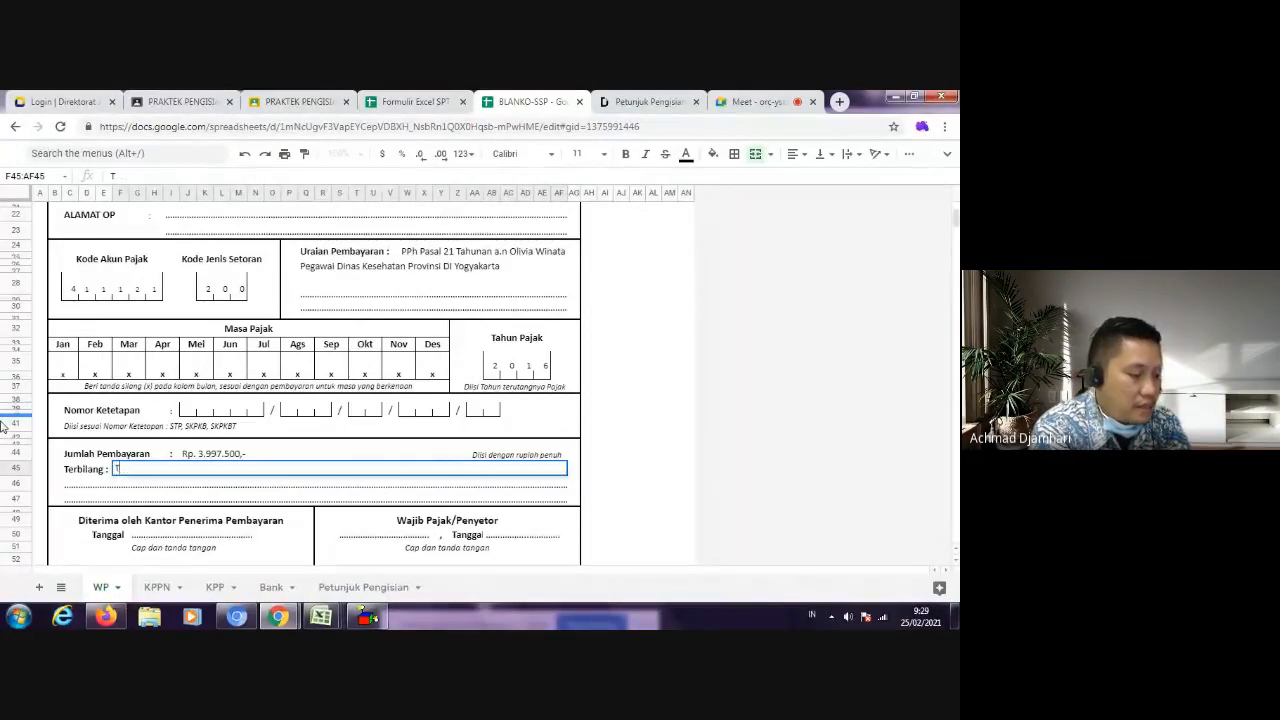
text(iga Juta Sembilan Ratus)
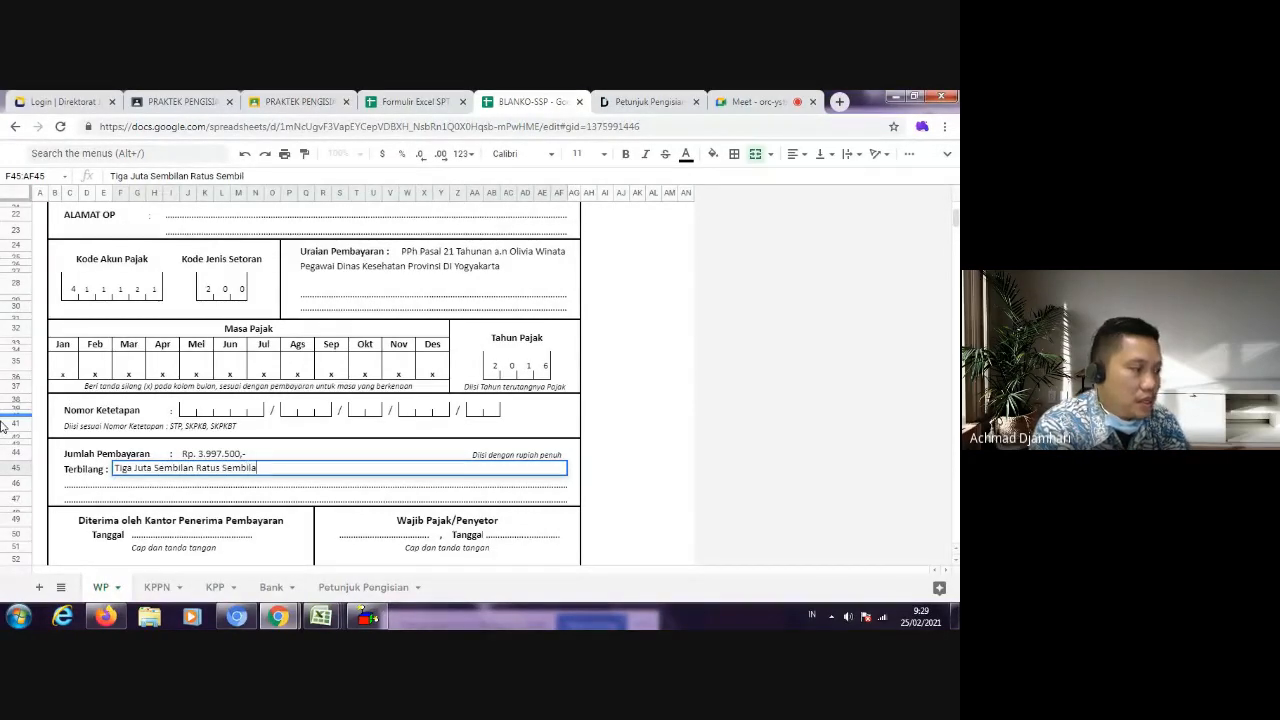
text(Sembilan Puluh Tujuh)
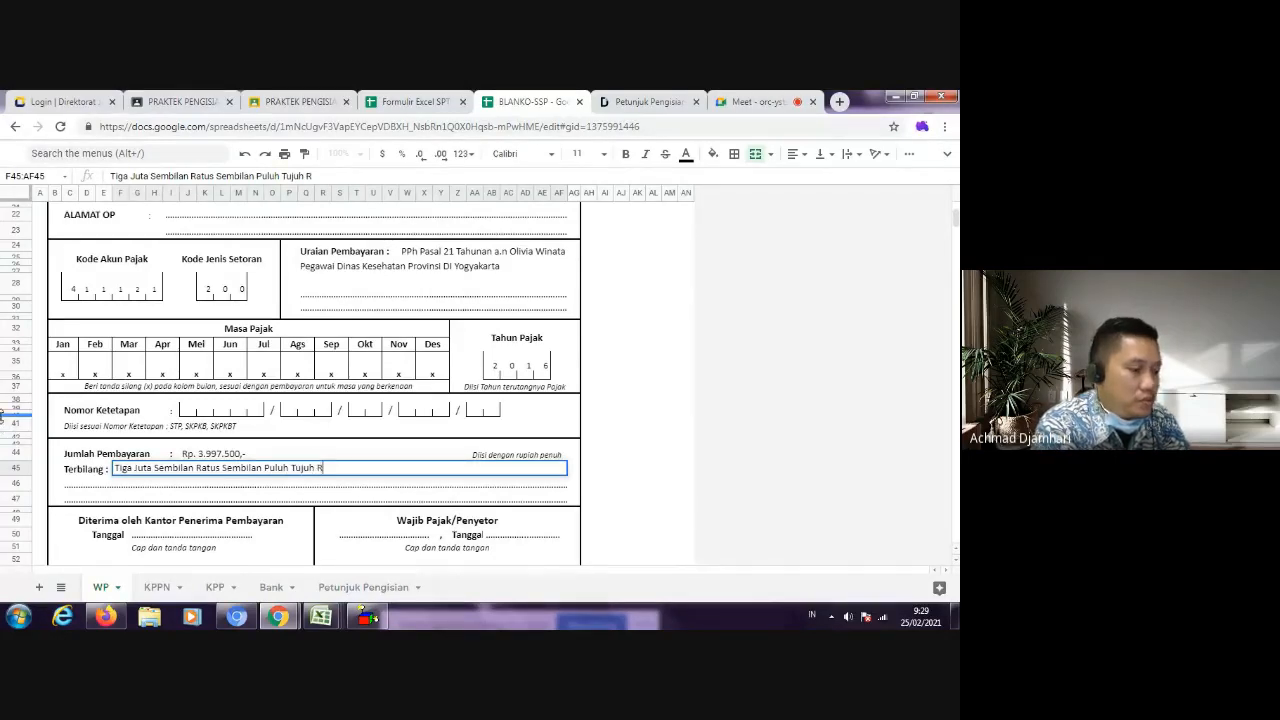
text(Ratus Rupiah)
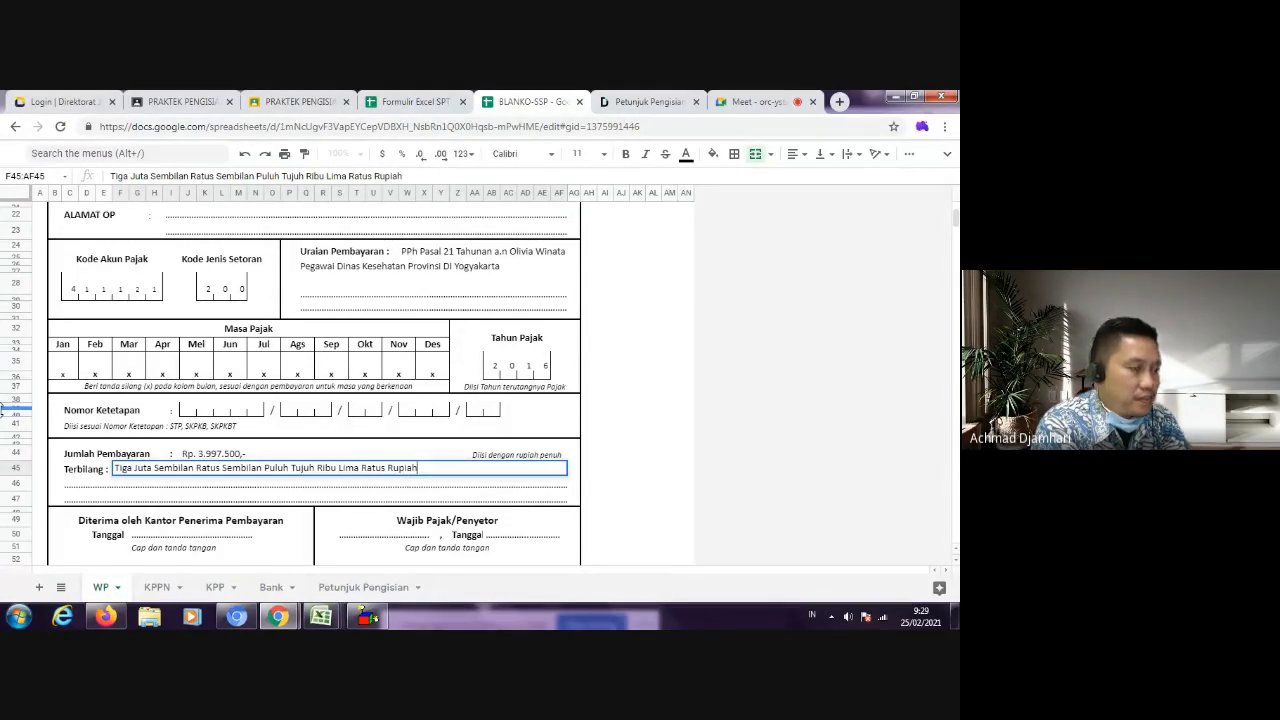
key(Return)
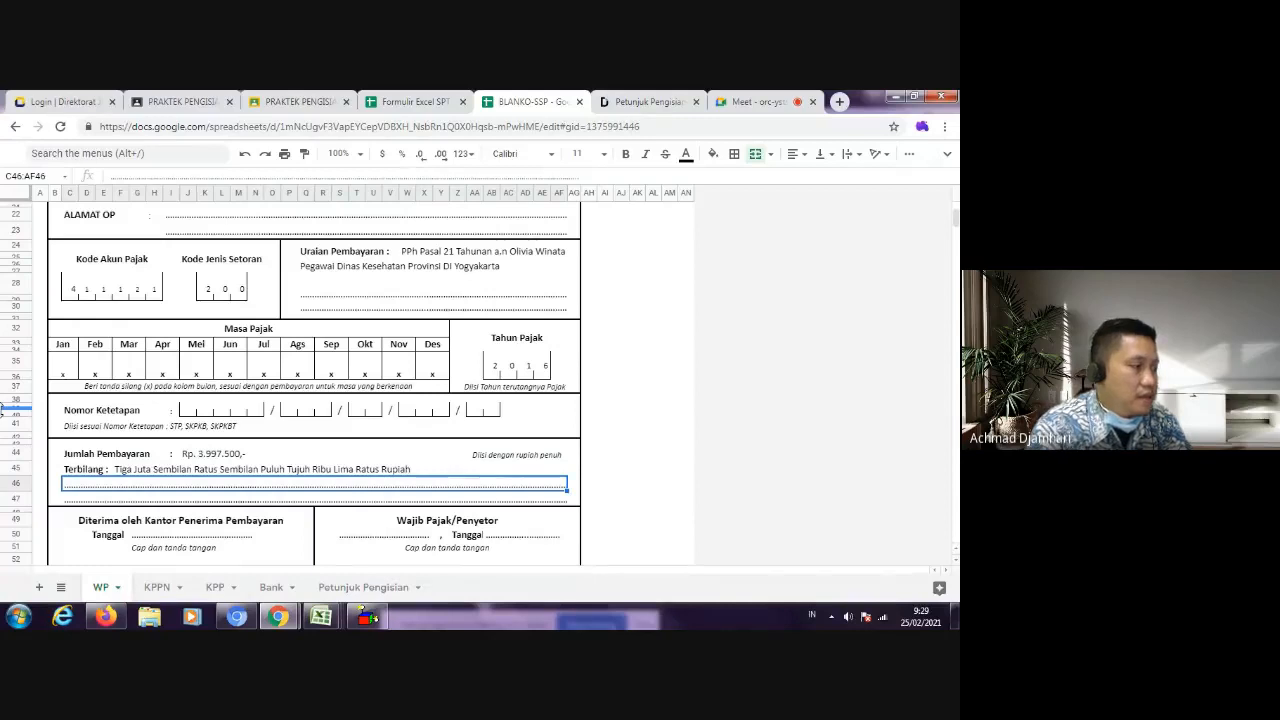
Step: Make the Terbilang amount in words bold
scroll(190, 380, down, 3)
click(157, 294)
key(ctrl+b)
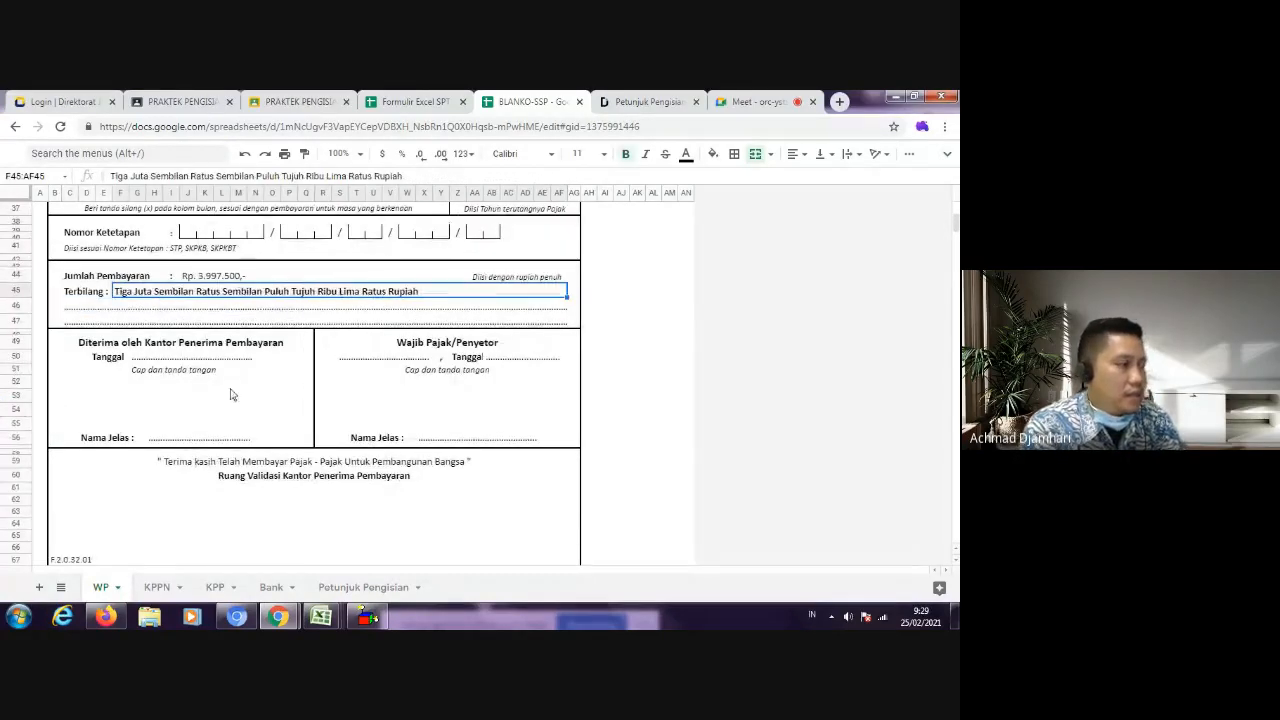
Step: Look up the withholding date in the SPT 1770-II data for the place and date line under Wajib Pajak/Penyetor
click(238, 381)
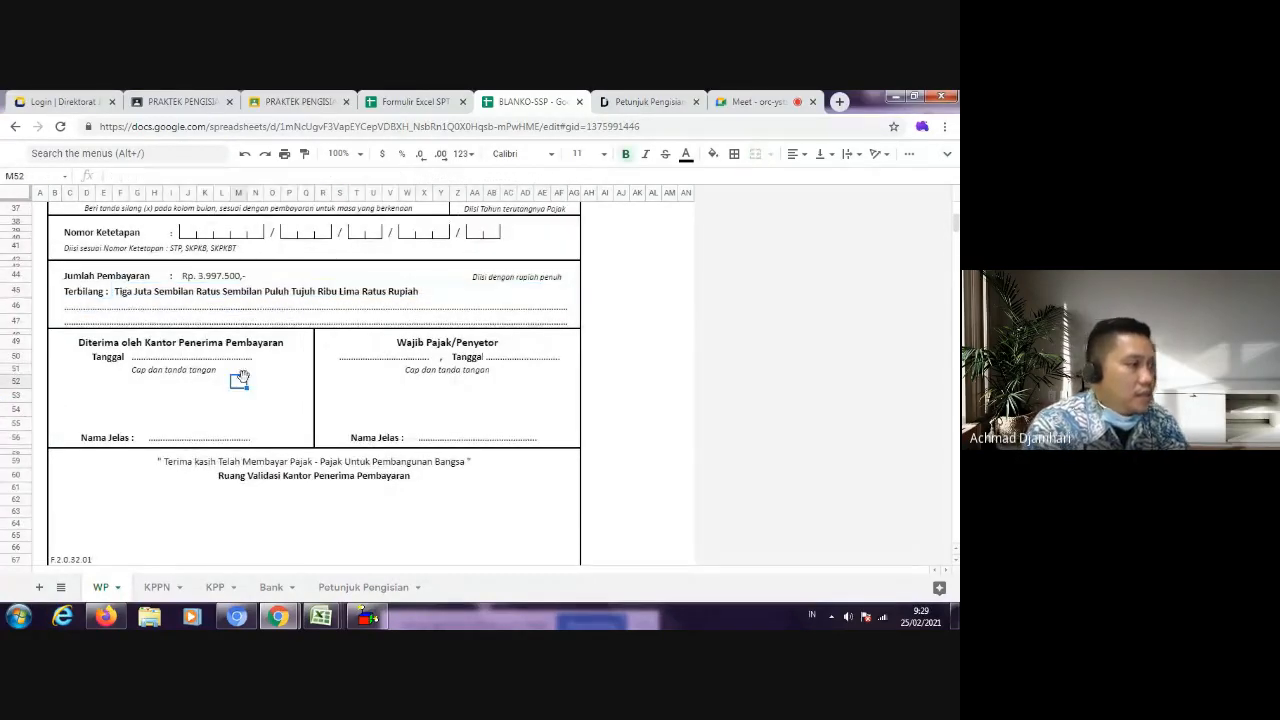
click(393, 360)
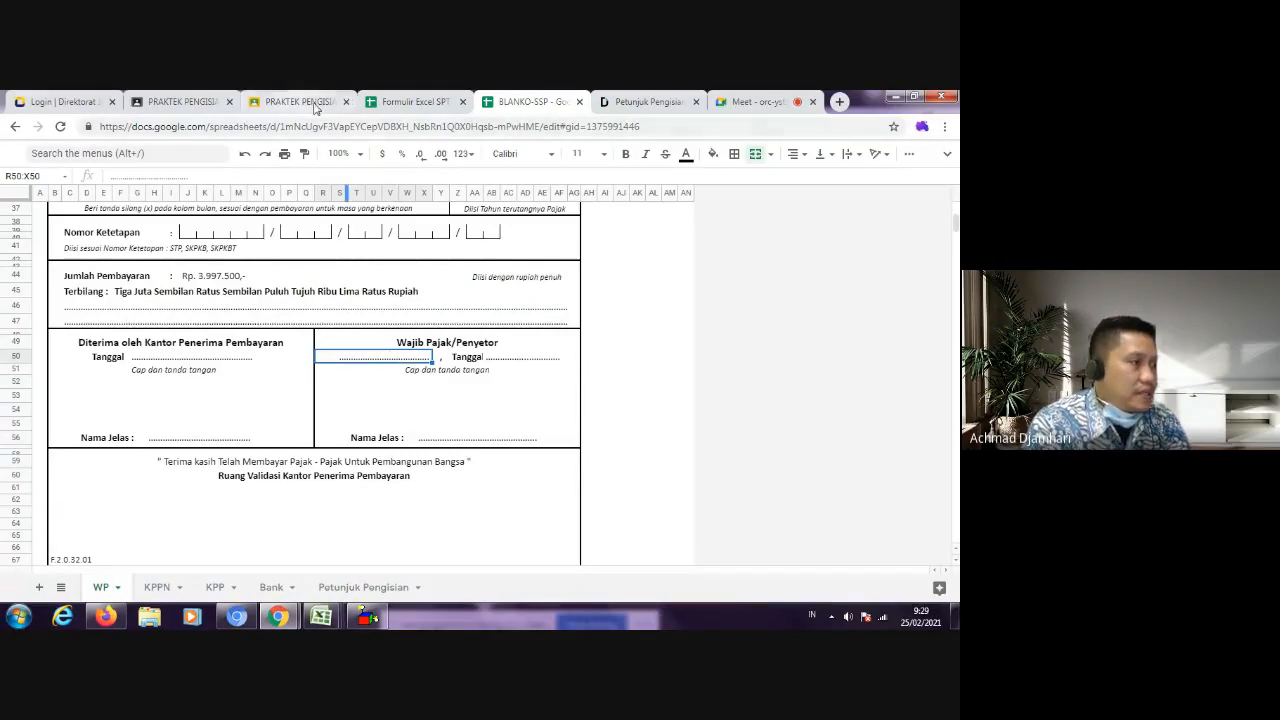
click(152, 96)
click(280, 96)
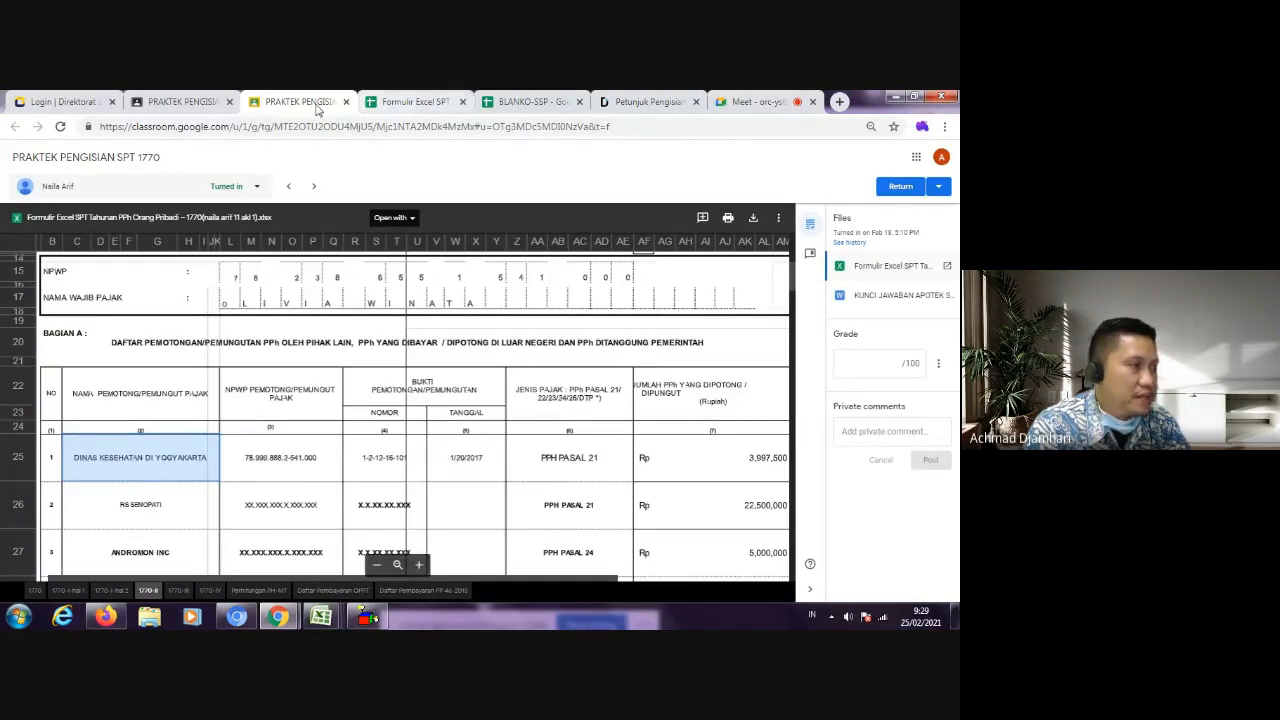
click(183, 104)
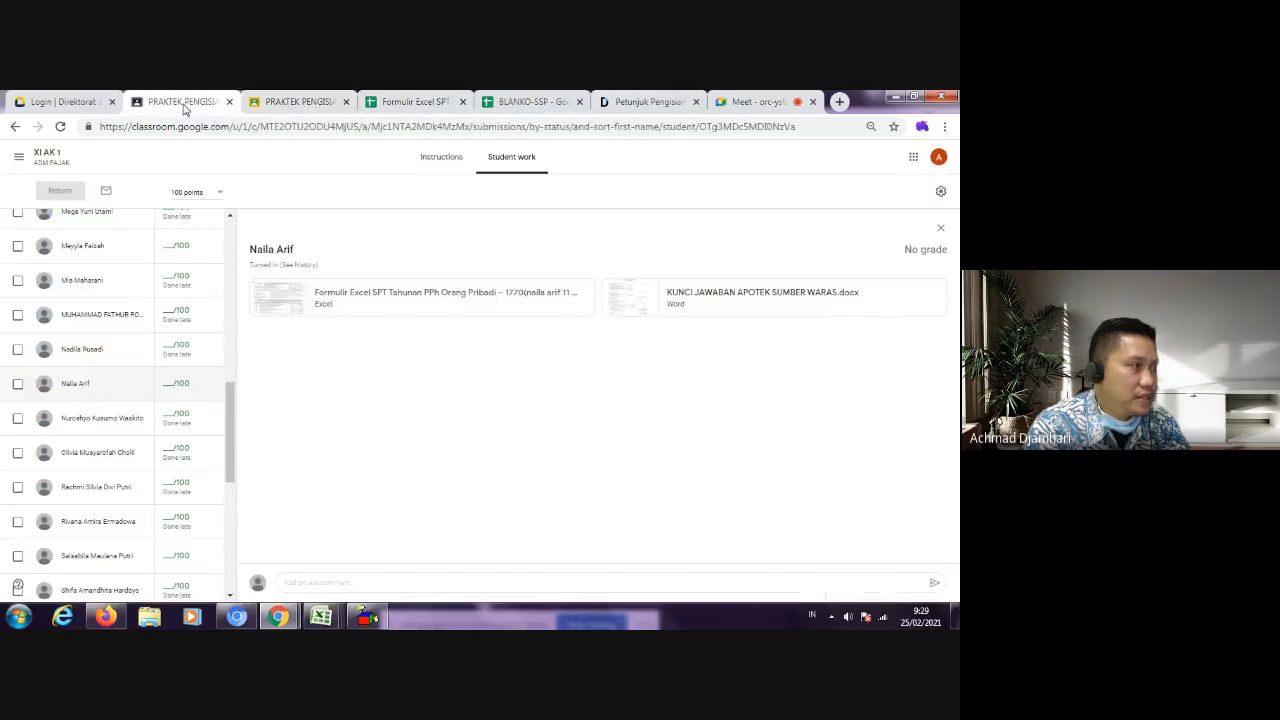
click(425, 103)
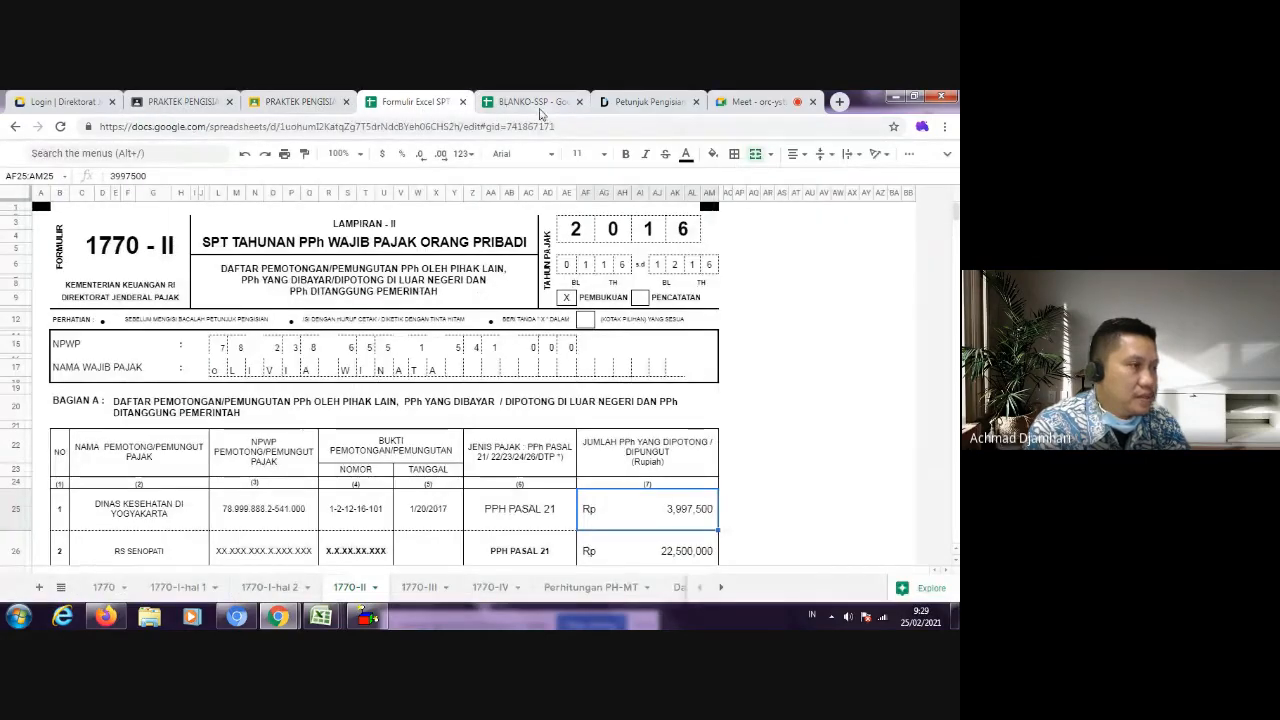
click(527, 101)
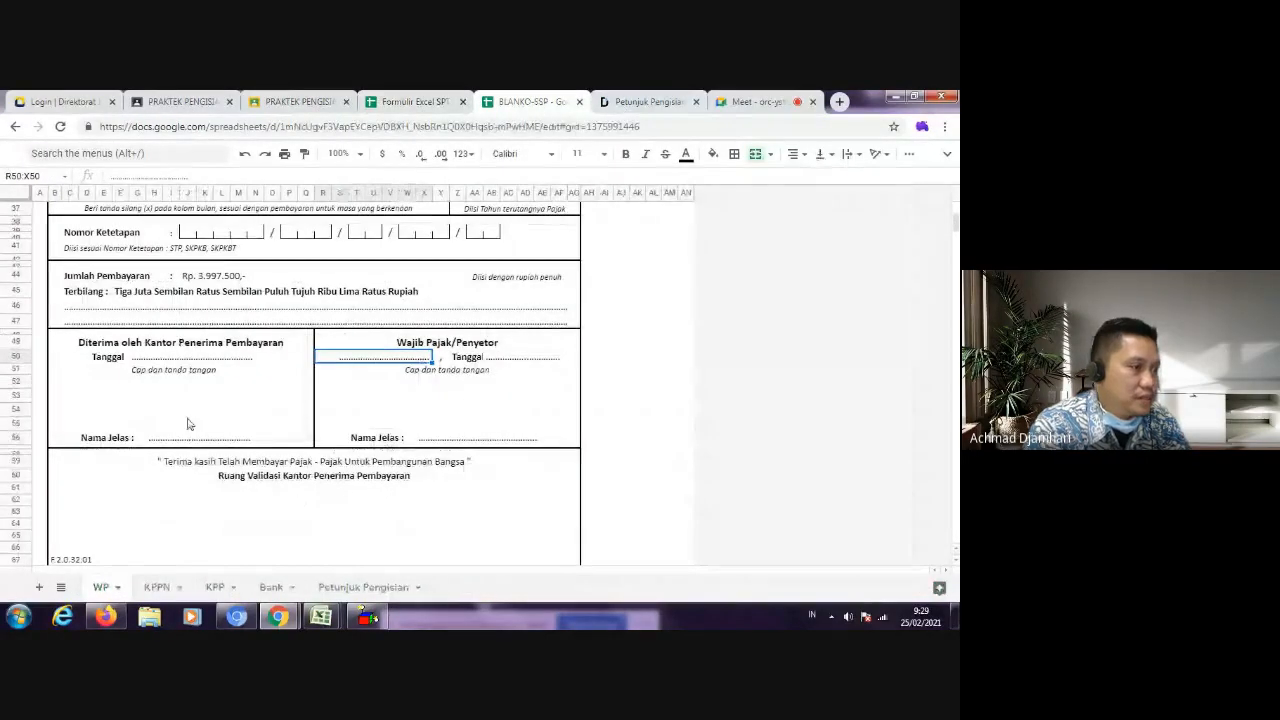
text(@0)
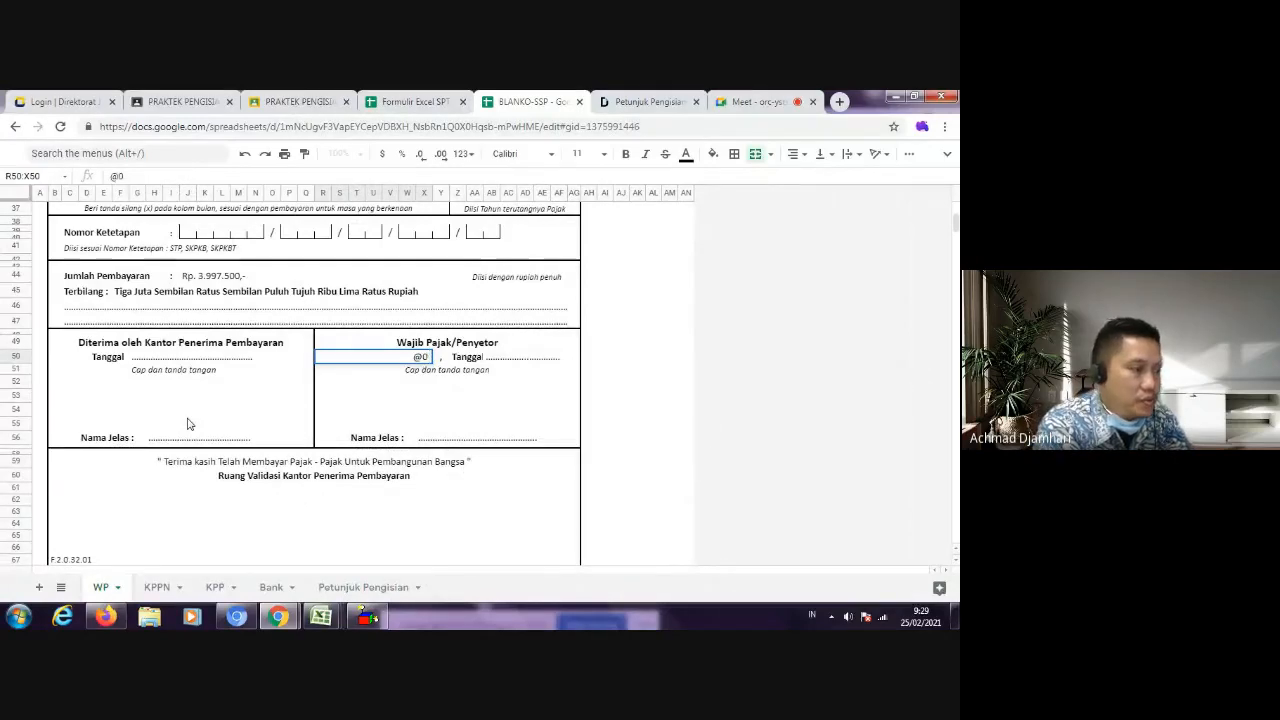
key(BackSpace)
key(BackSpace)
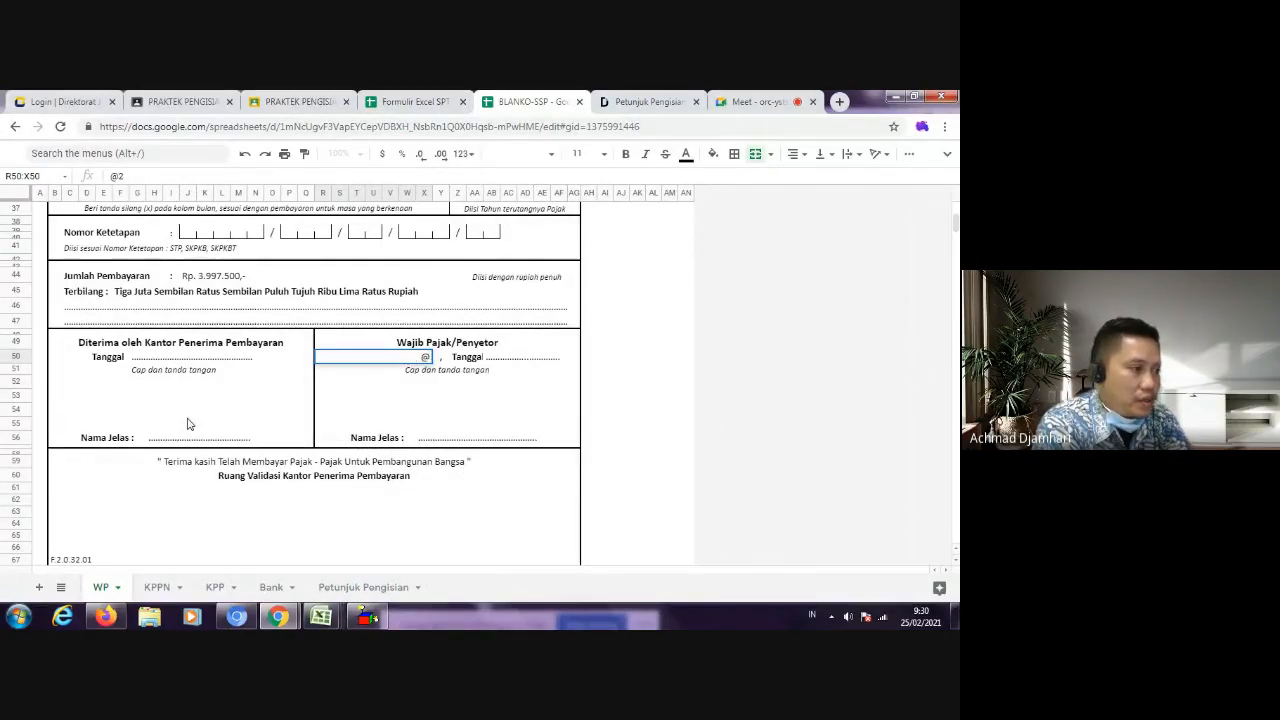
key(Escape)
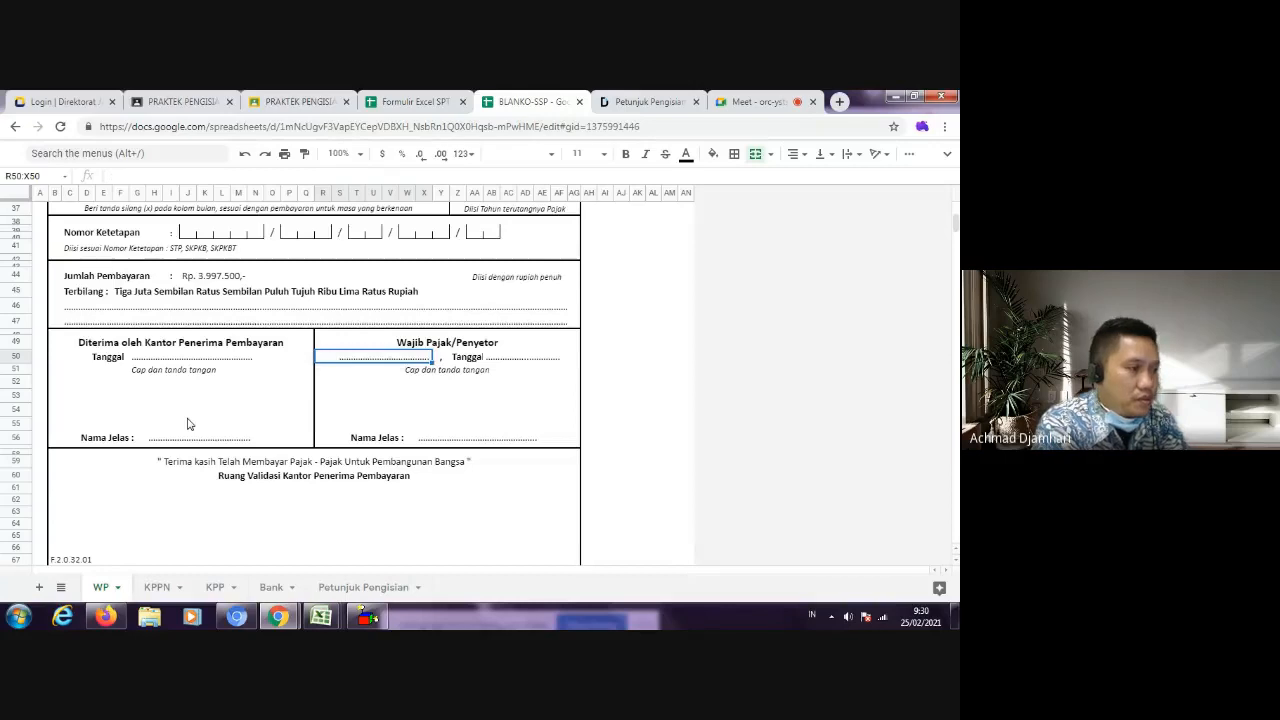
Step: Fill the Wajib Pajak/Penyetor place with "Yogyakarta" and its Tanggal with "20 Januari 2017"
text(Yogyakarta)
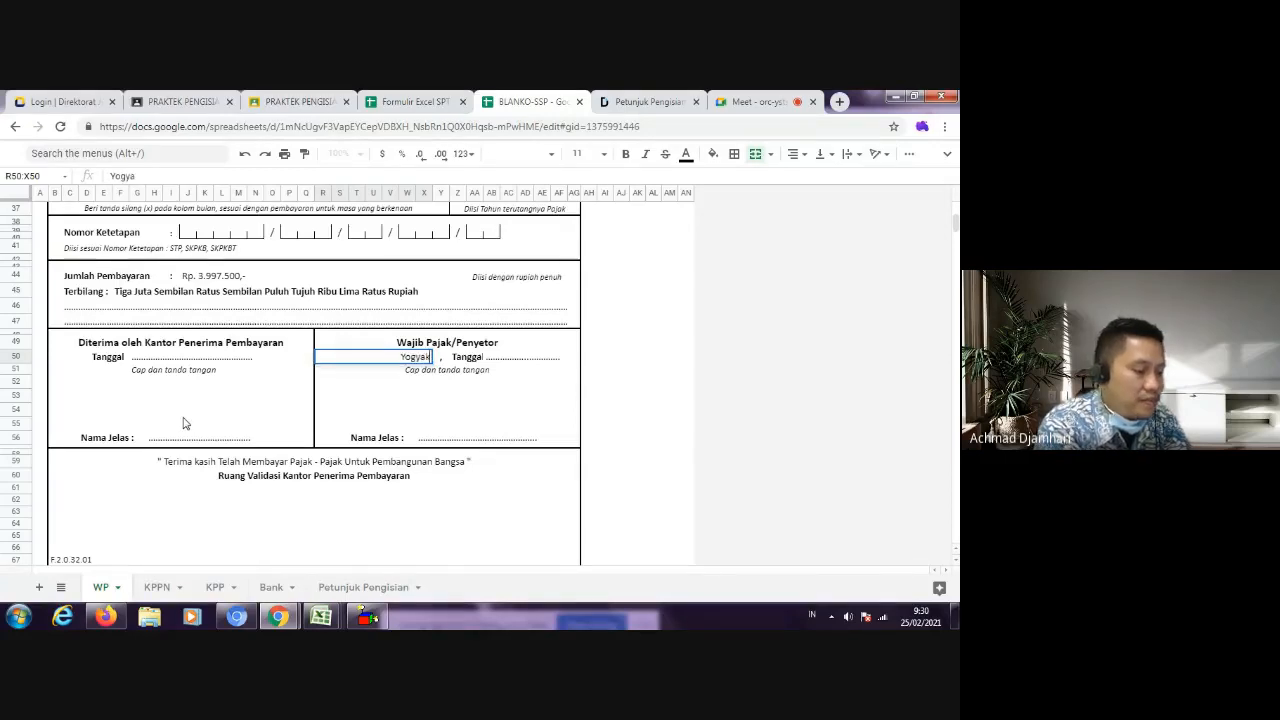
key(Tab)
key(Tab)
key(Tab)
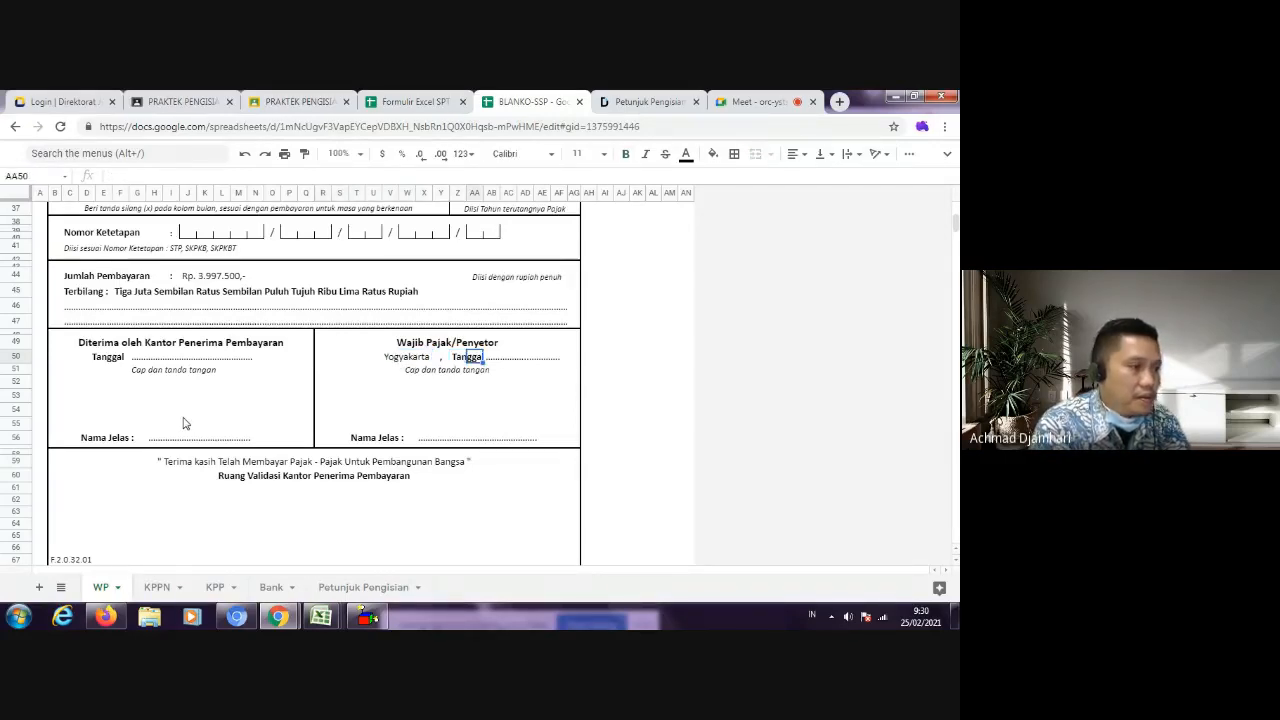
text(20 J)
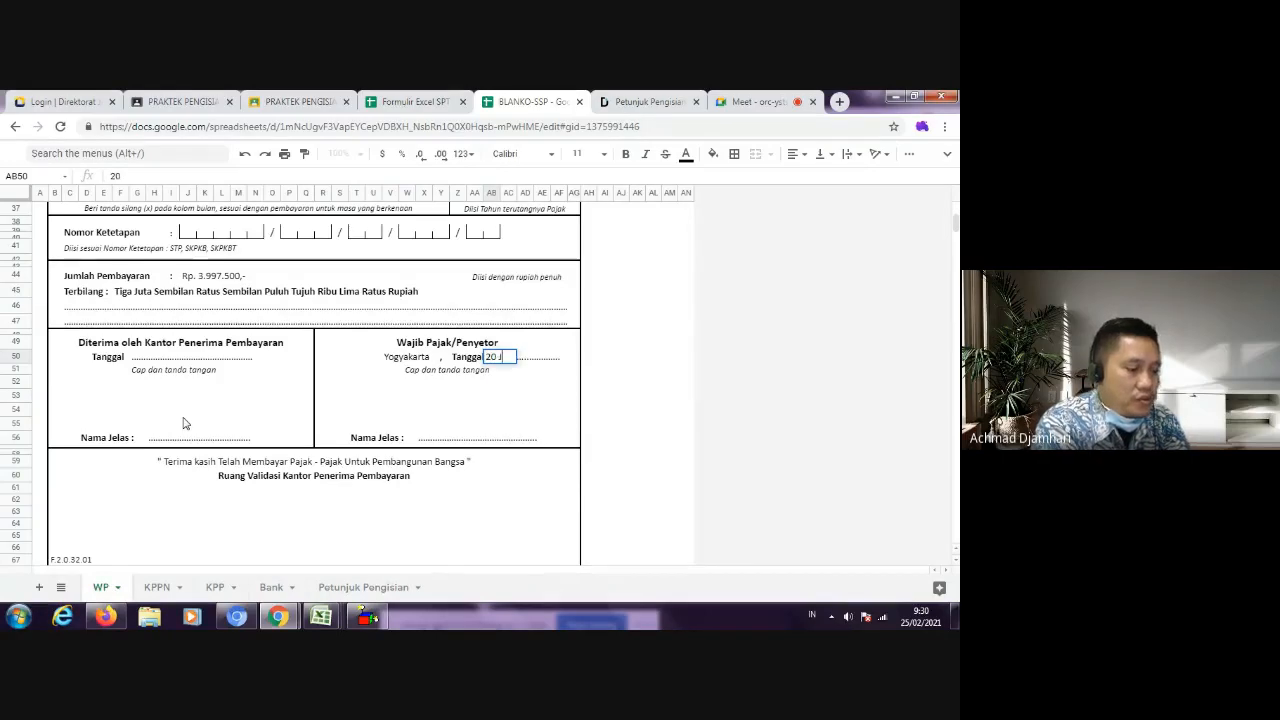
text(anuari 2017)
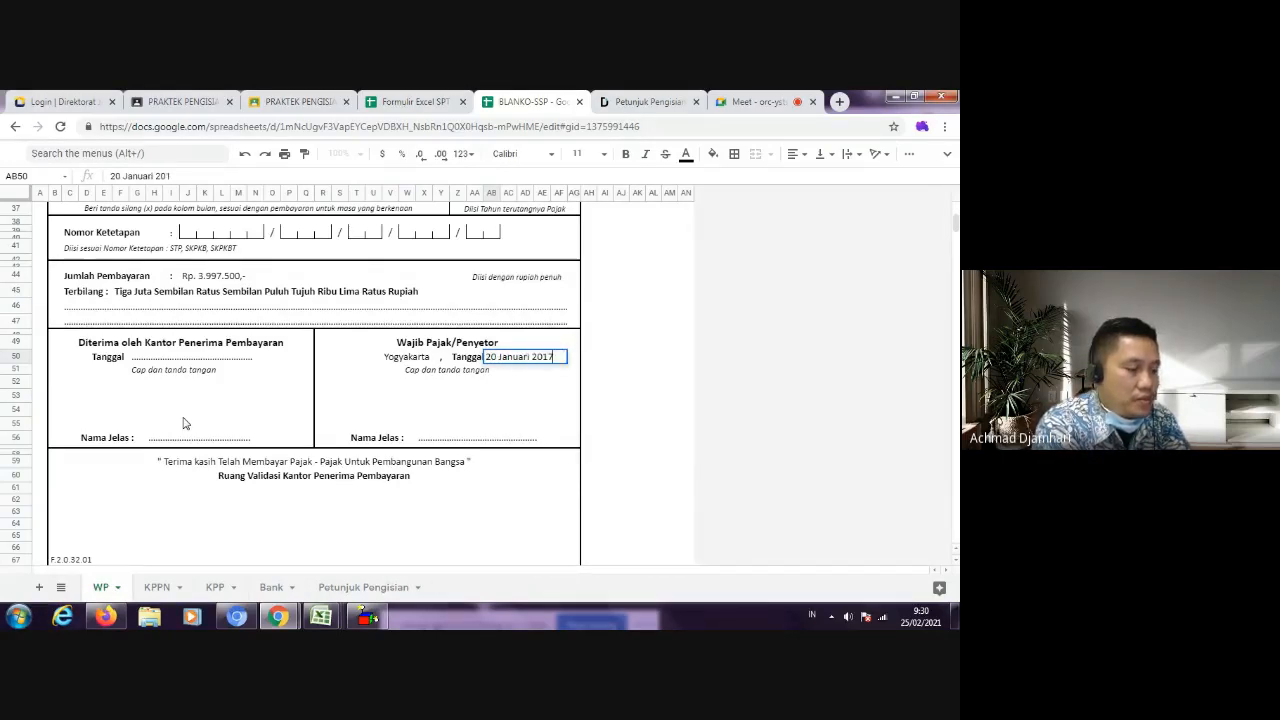
key(Return)
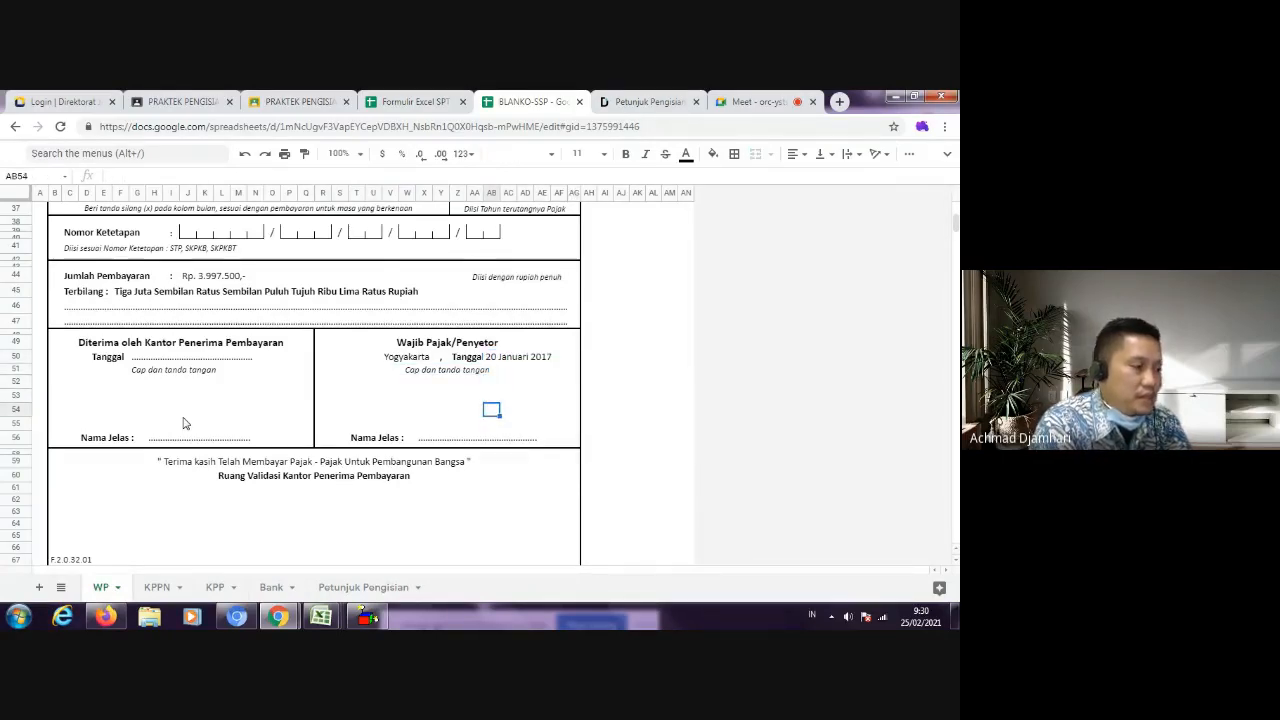
Step: Check the SPT 1770-II sheet, the Classroom submission and the SSP taxpayer section for the name to enter under Wajib Pajak/Penyetor
key(Down)
key(Down)
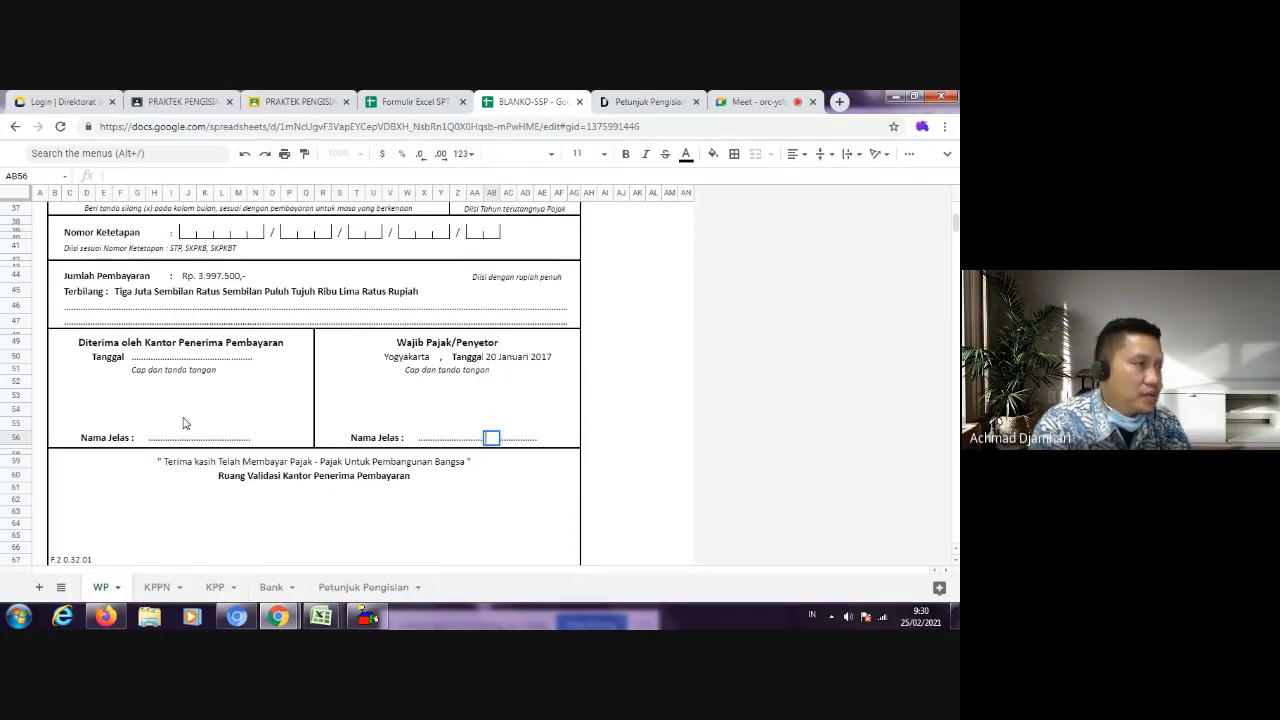
click(436, 102)
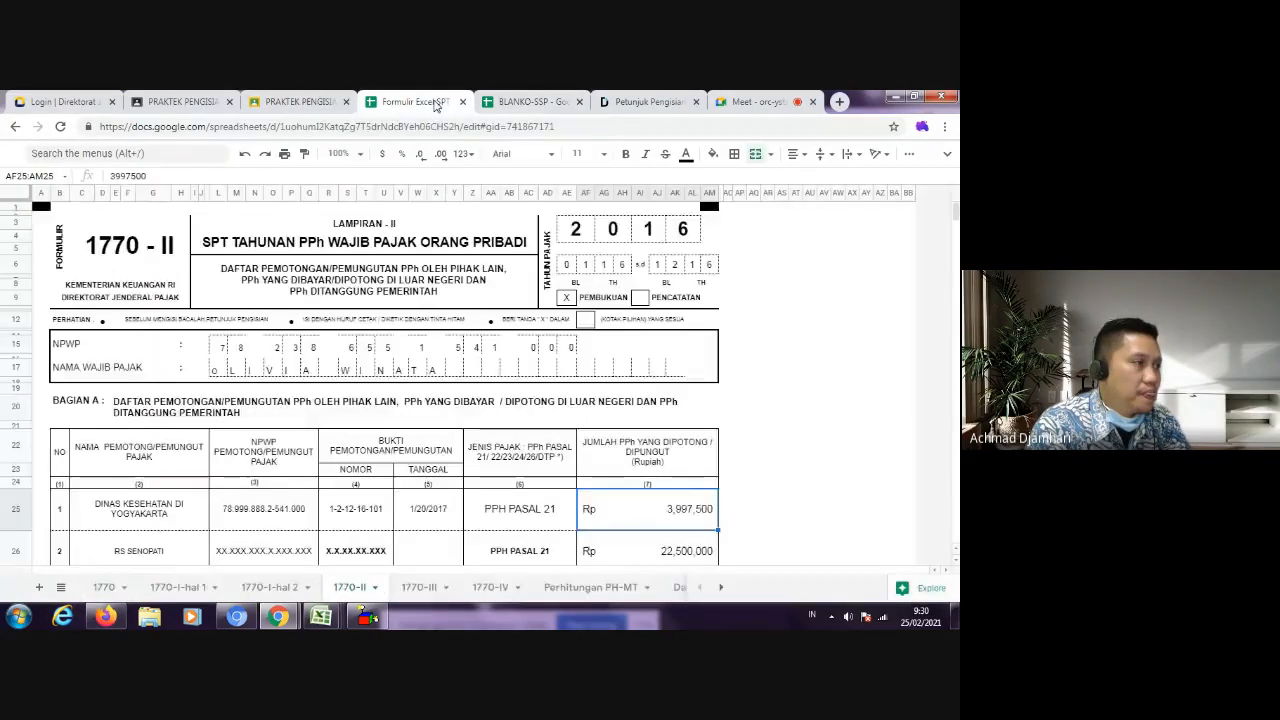
click(300, 101)
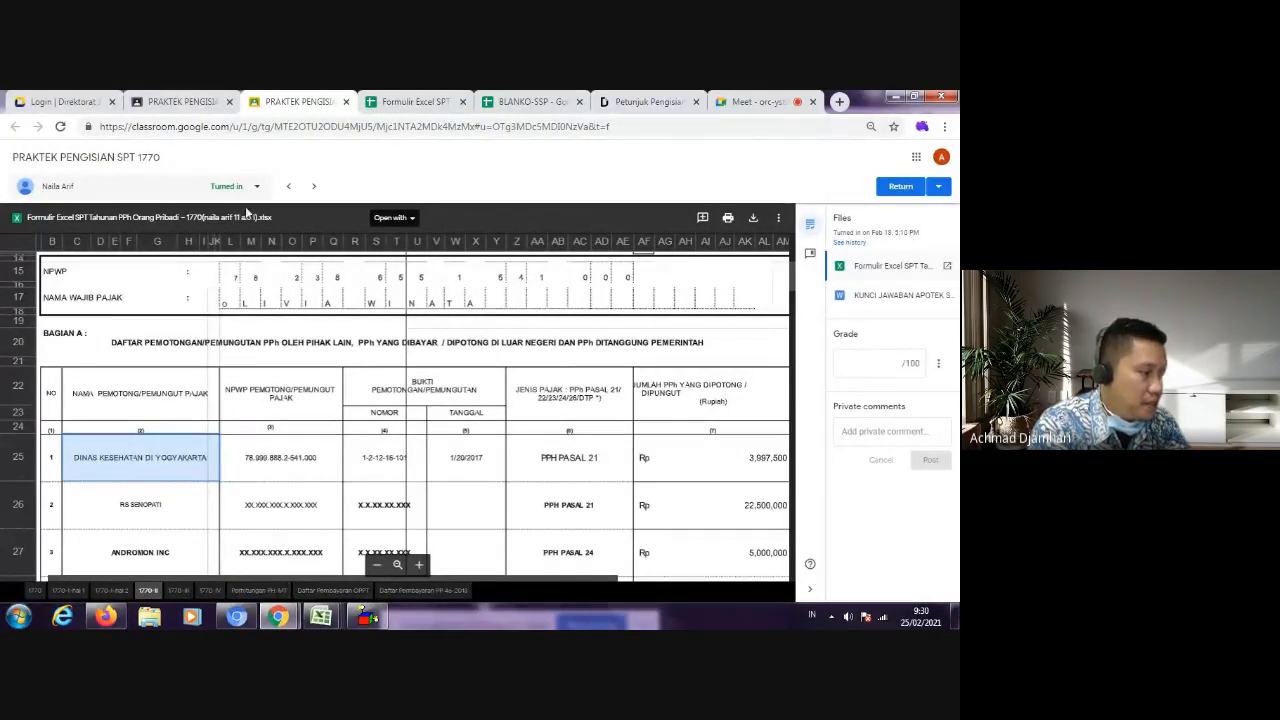
click(195, 104)
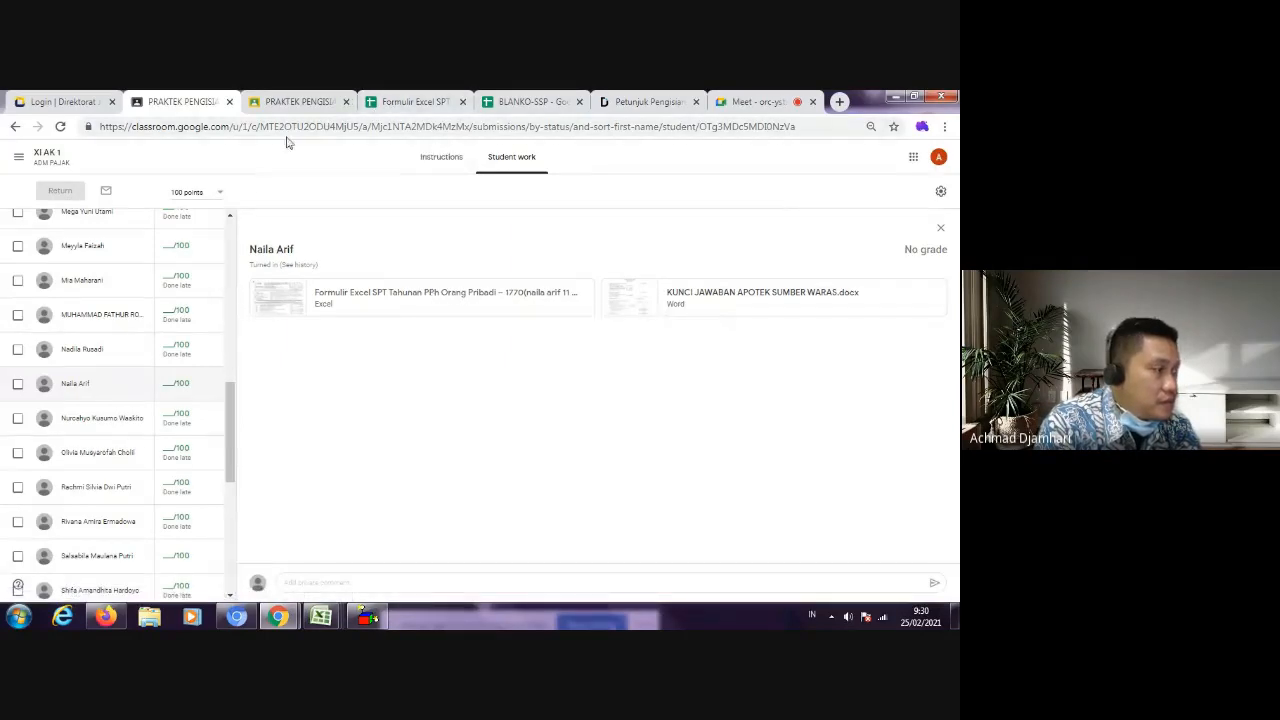
click(409, 103)
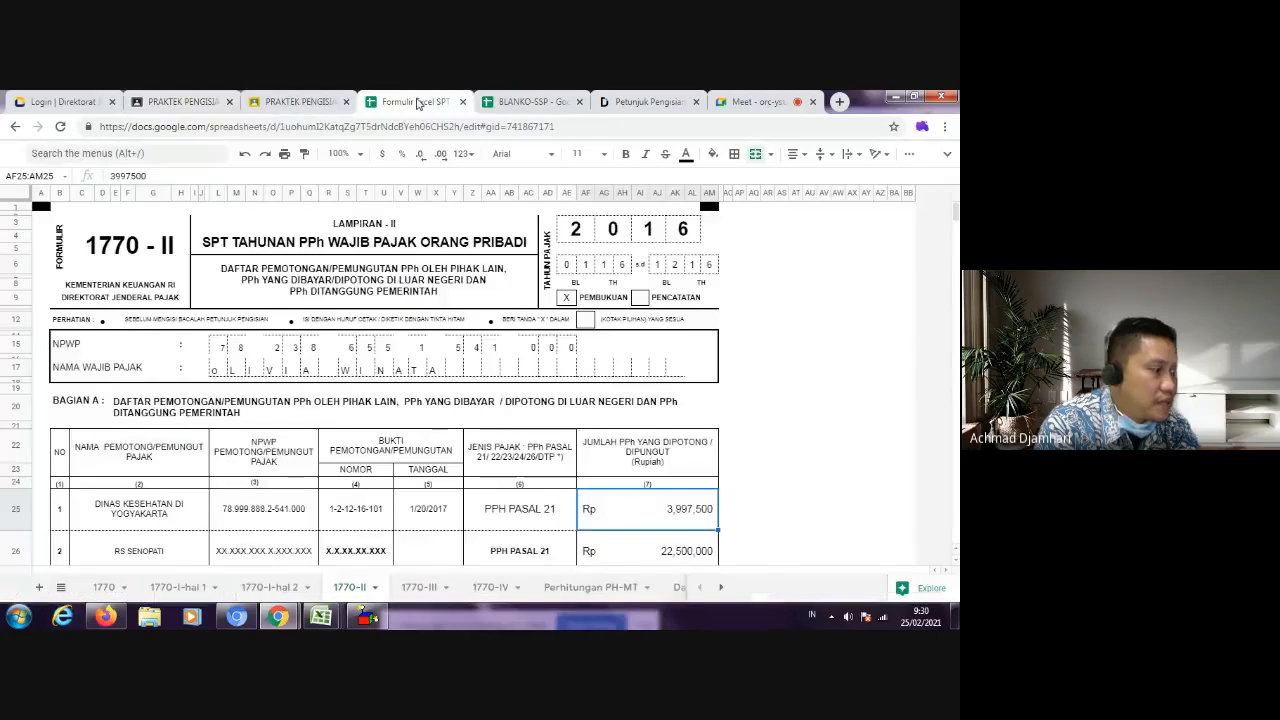
click(532, 103)
scroll(333, 393, up, 5)
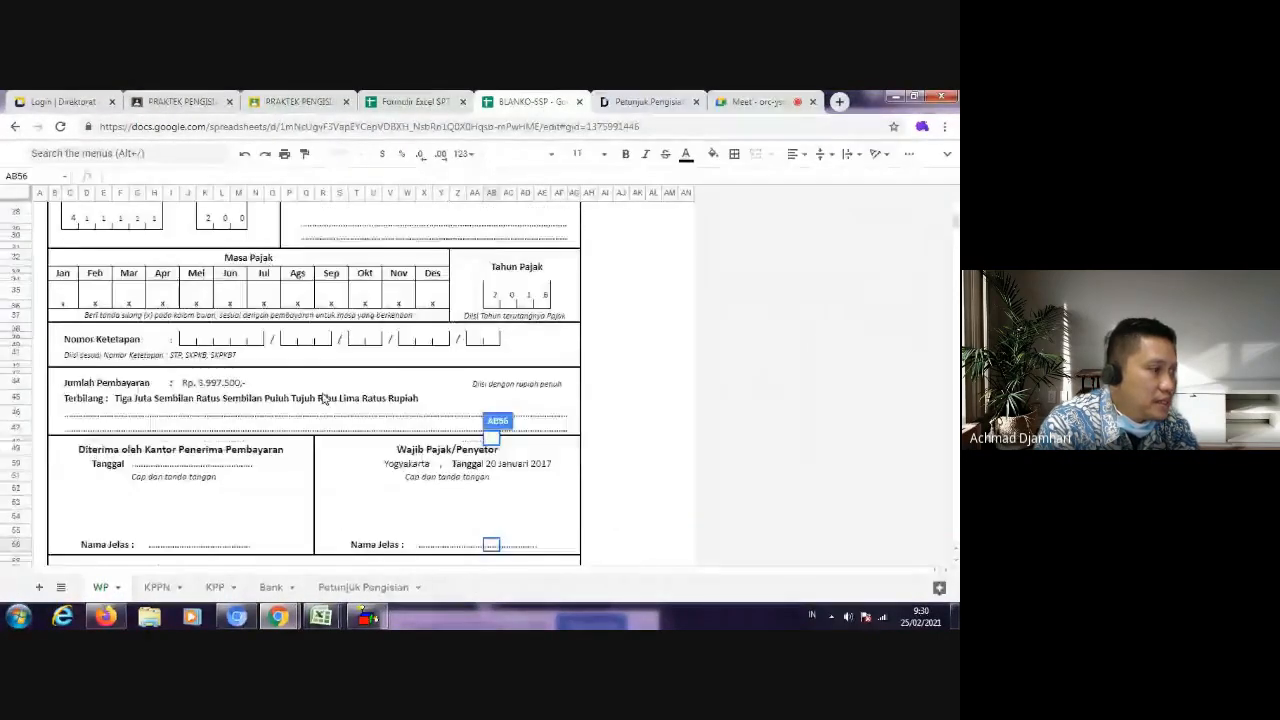
scroll(333, 393, up, 4)
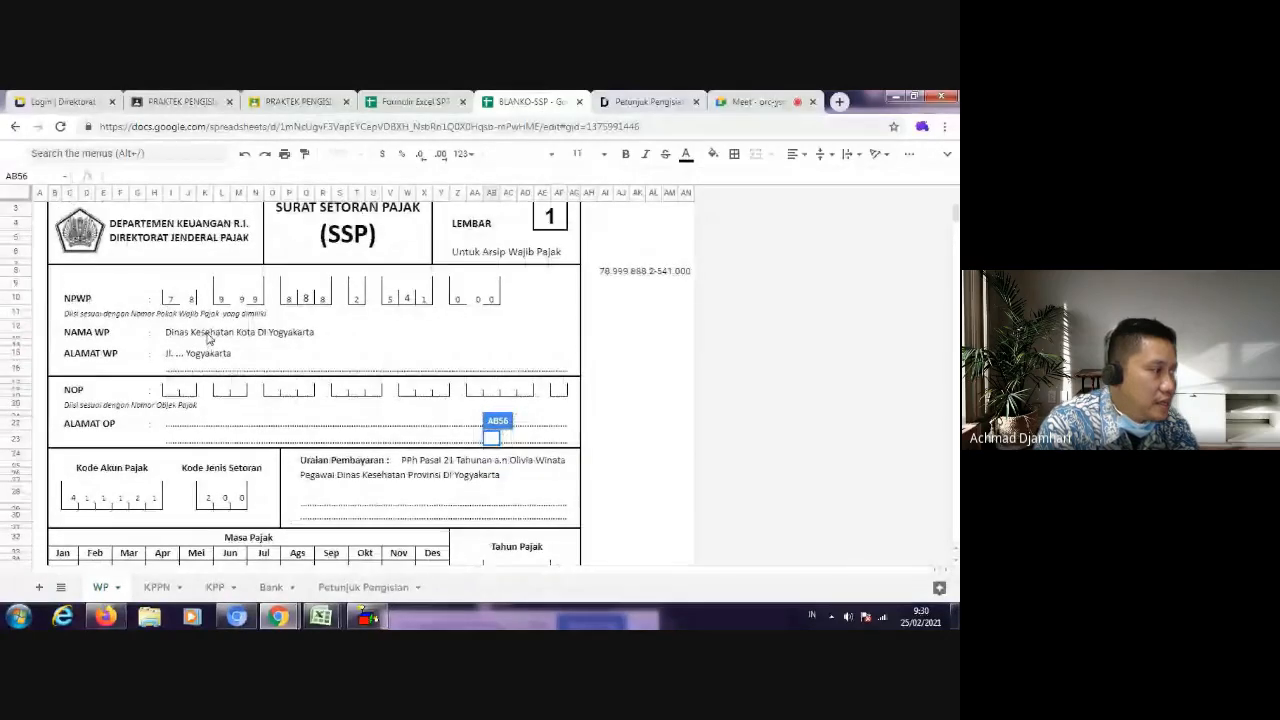
scroll(185, 372, down, 5)
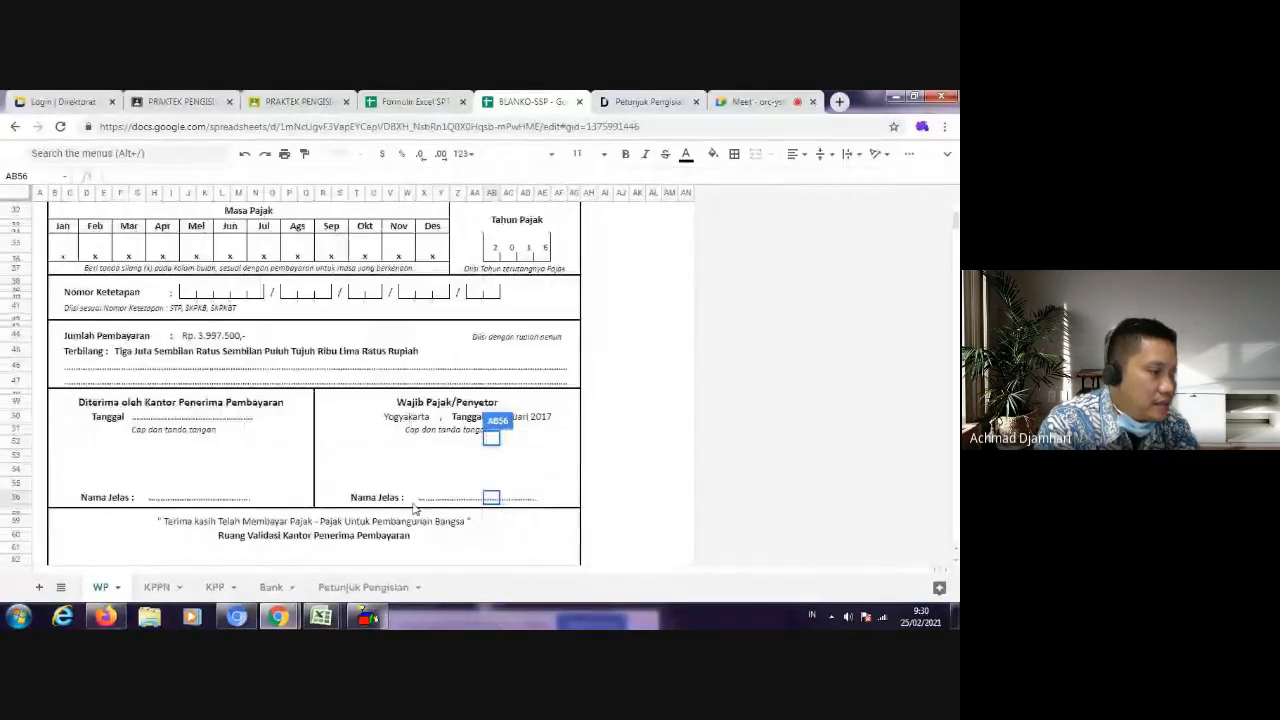
Step: Fill the Nama Jelas line under Wajib Pajak/Penyetor with the depositor's name
click(424, 497)
text(Burhanudin)
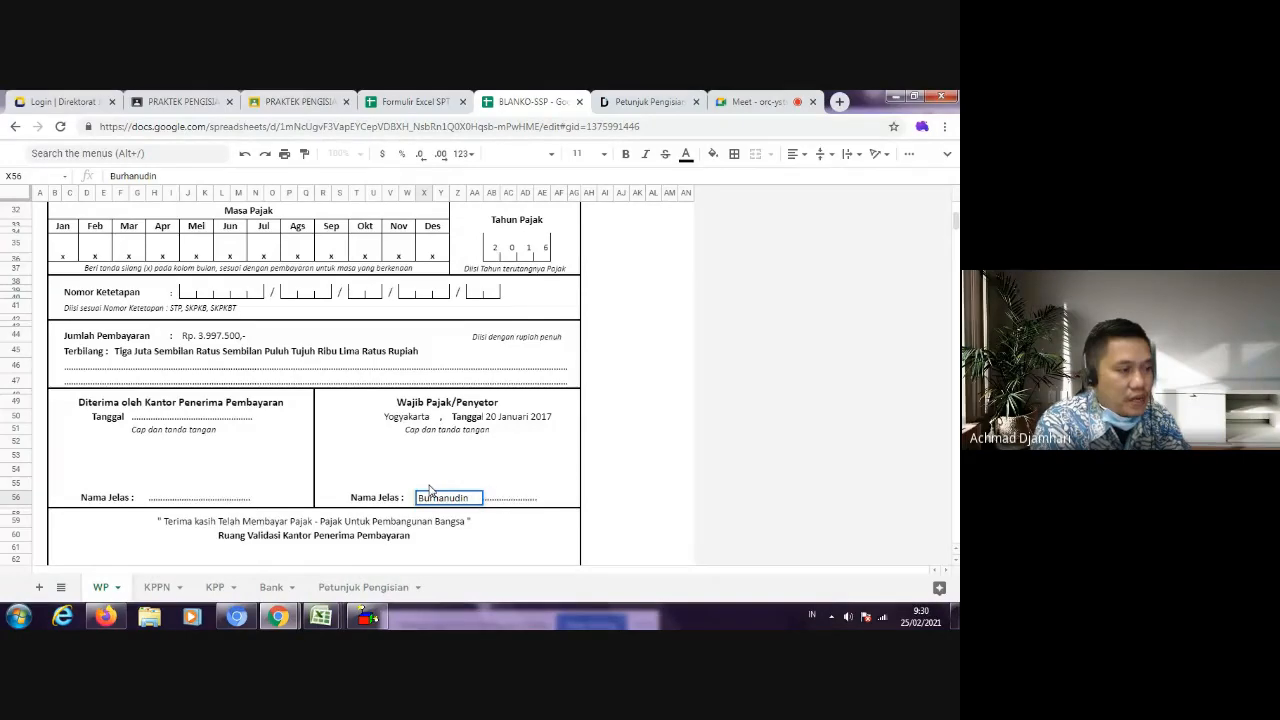
key(Return)
click(427, 498)
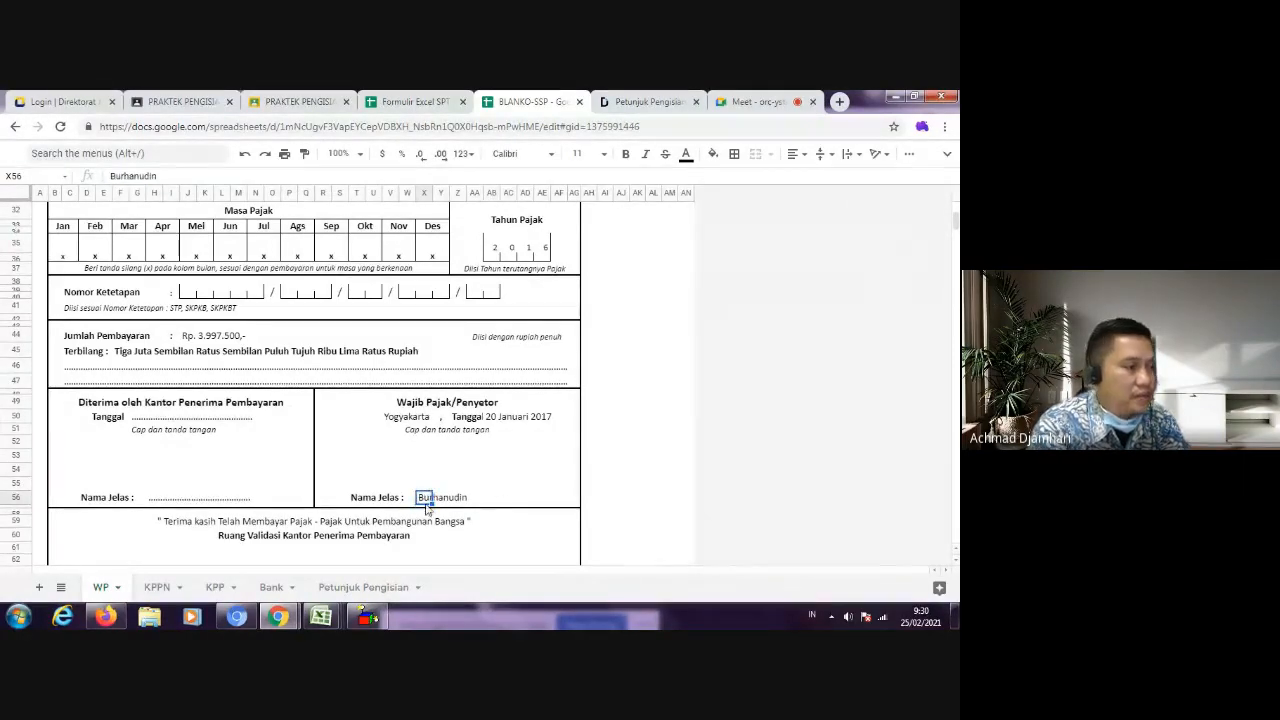
Step: Enter the depositor's name, with only its first letter capitalised, in the signature space of the Wajib Pajak/Penyetor block
click(424, 456)
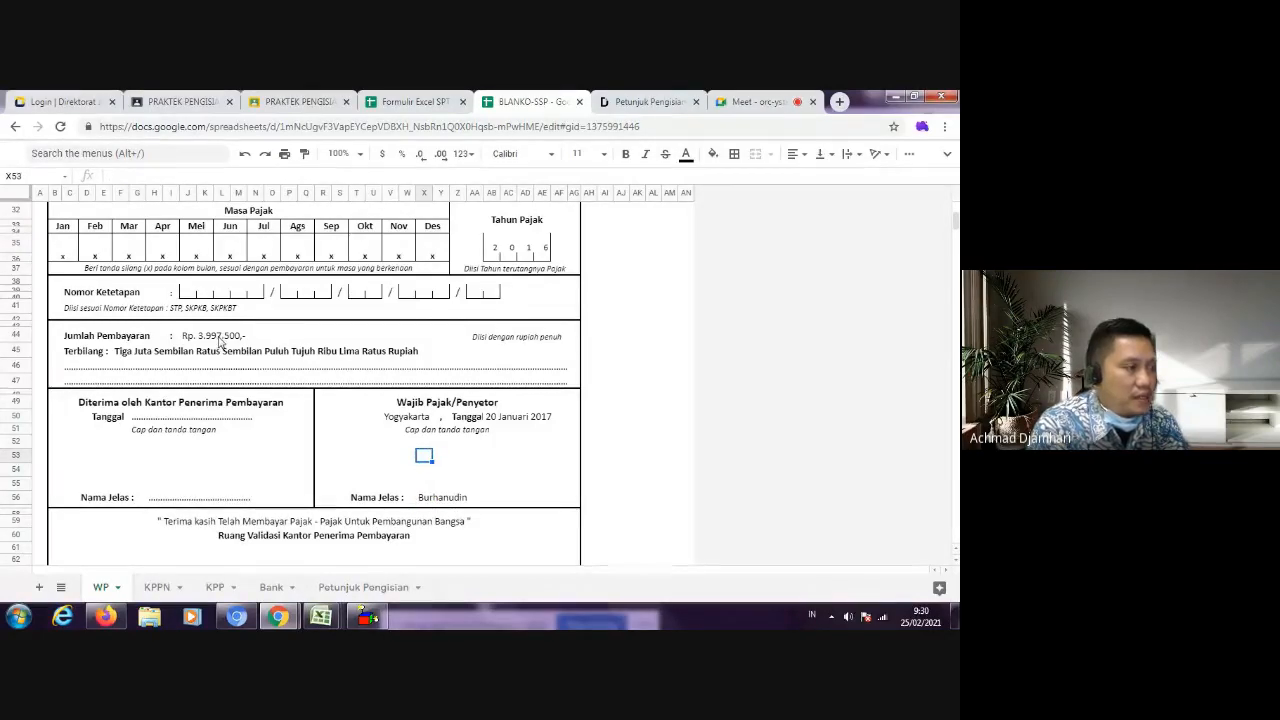
scroll(278, 334, up, 7)
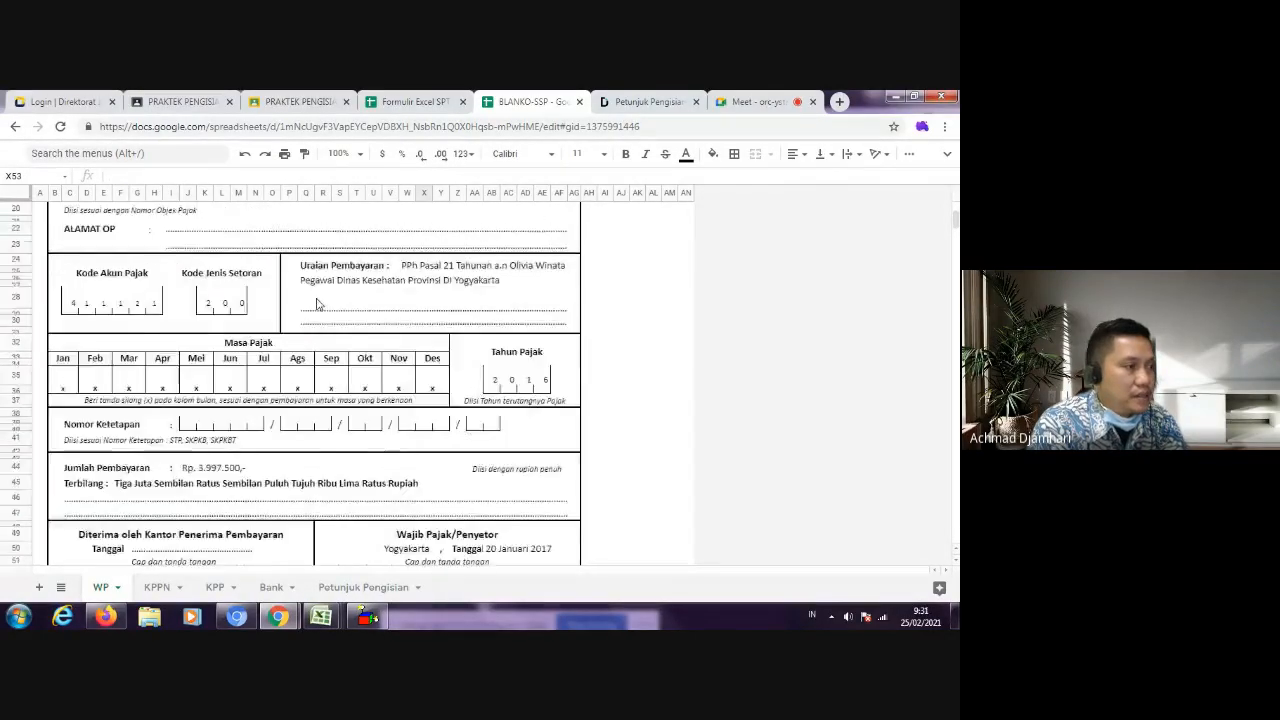
scroll(175, 343, down, 2)
scroll(250, 345, up, 2)
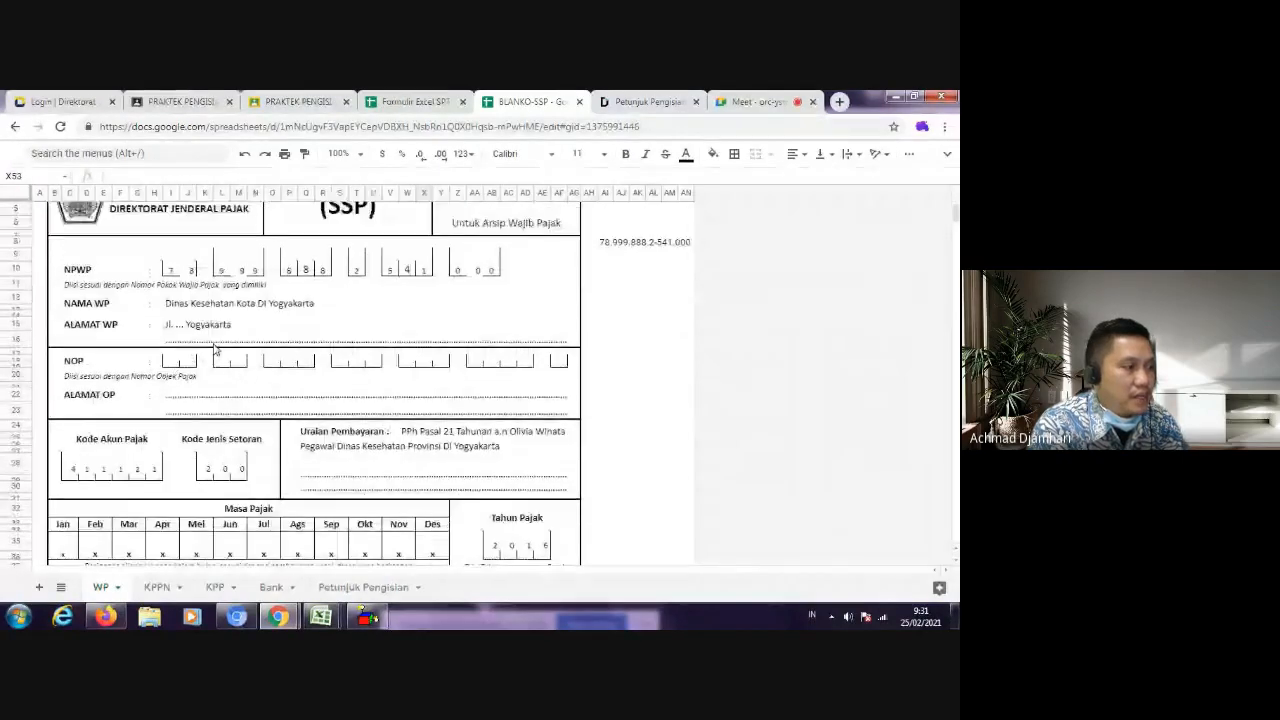
scroll(370, 465, down, 1)
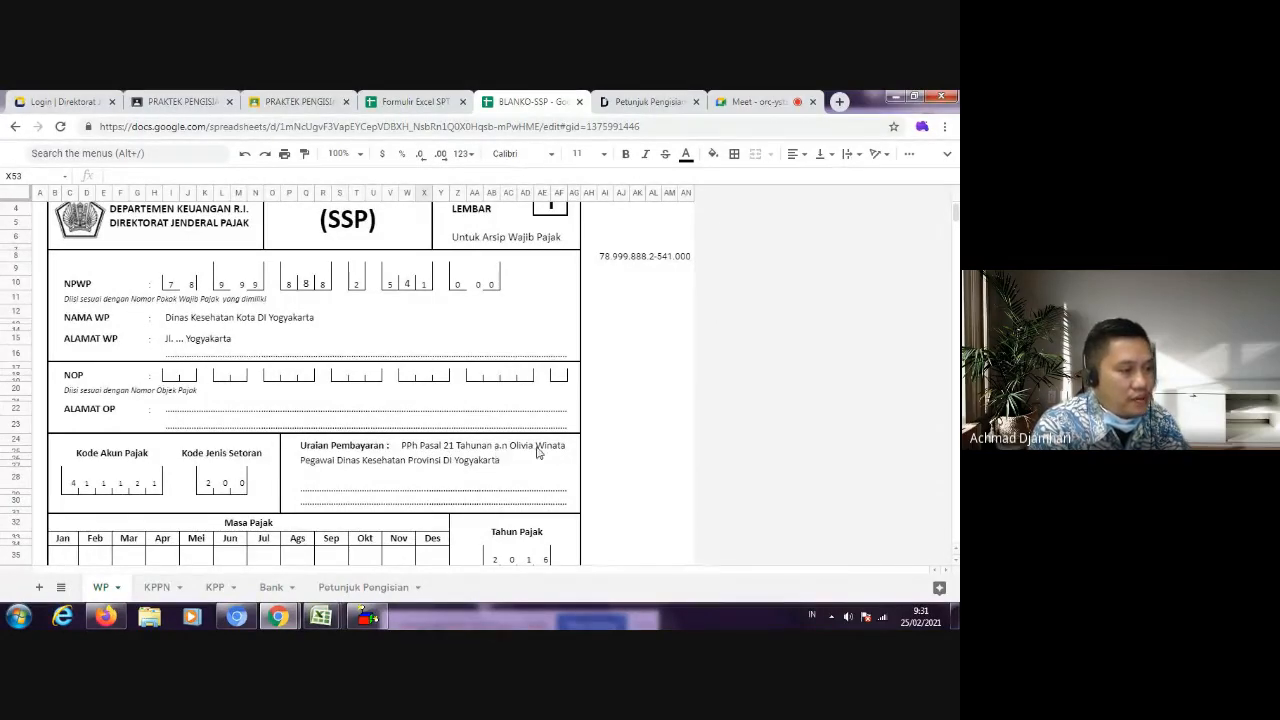
scroll(446, 474, down, 2)
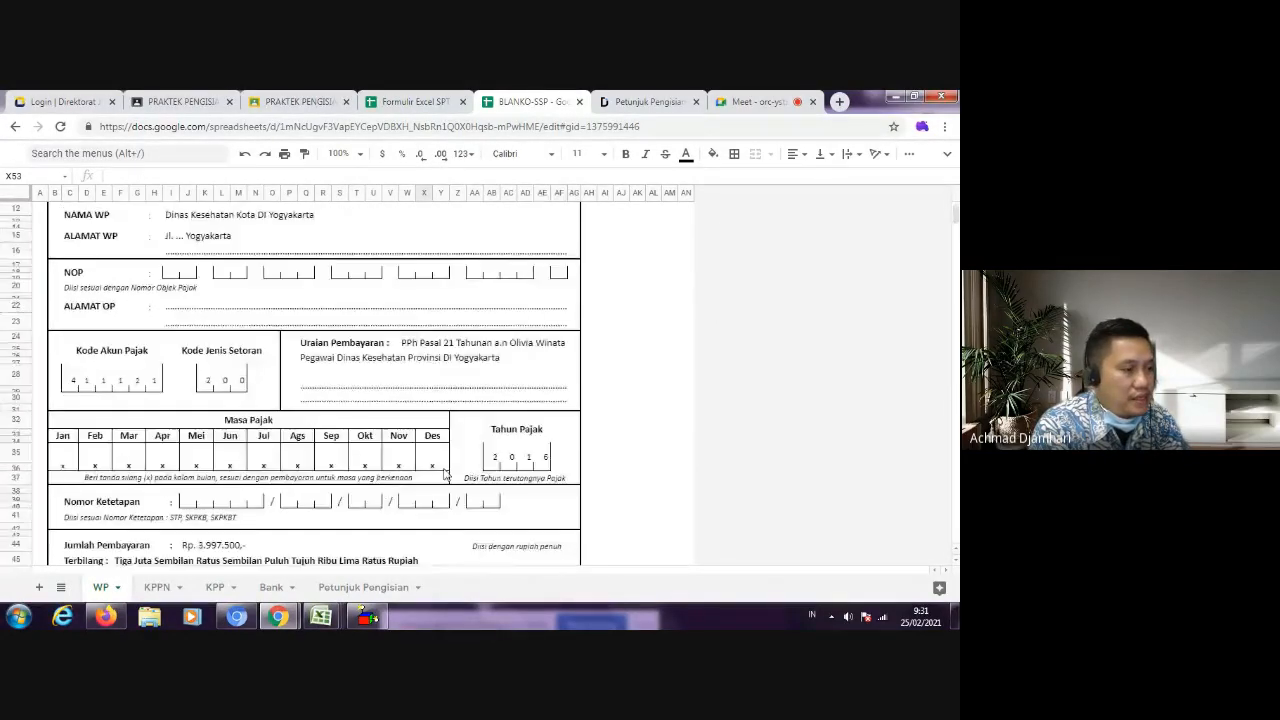
scroll(446, 474, down, 5)
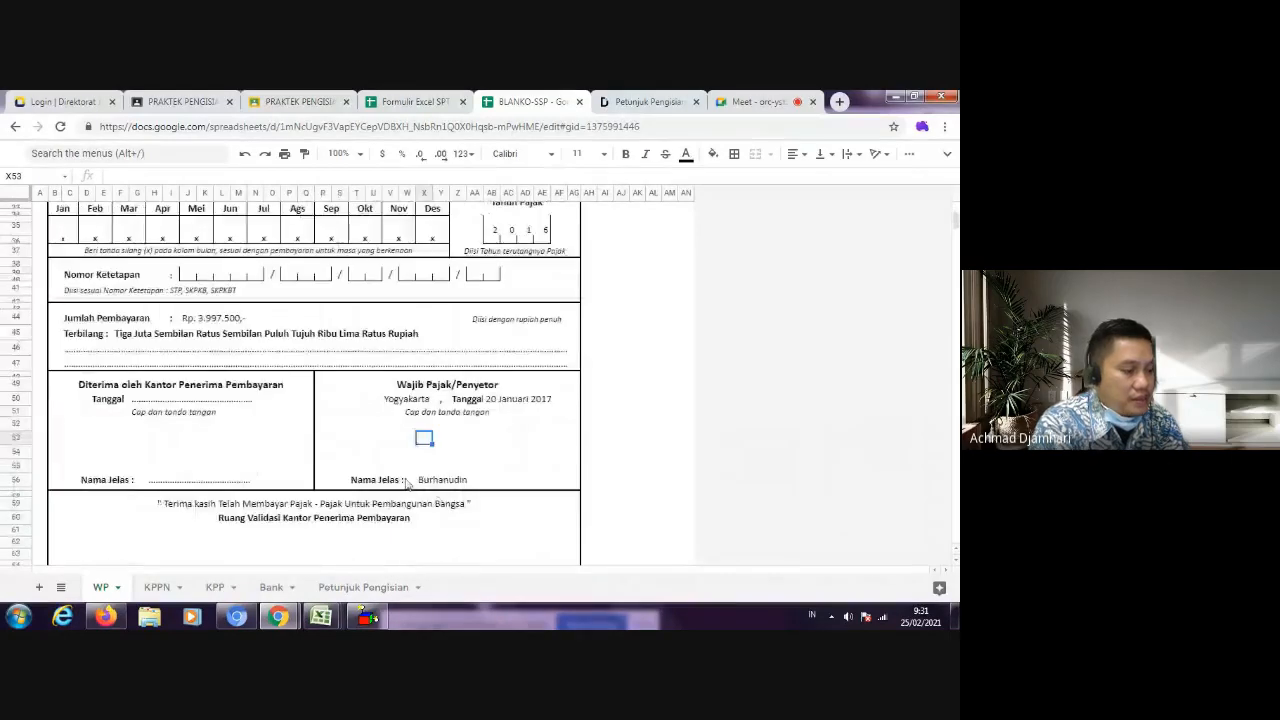
text(BUrhan)
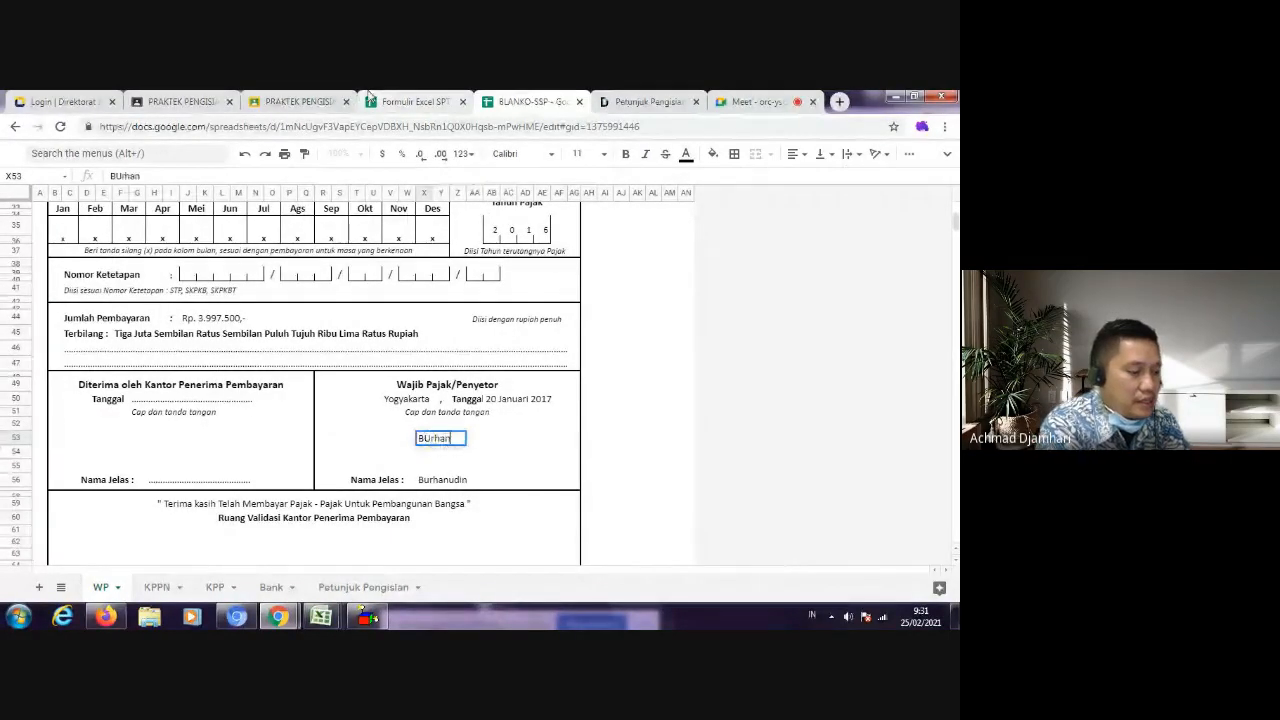
text(udin)
key(Return)
key(Up)
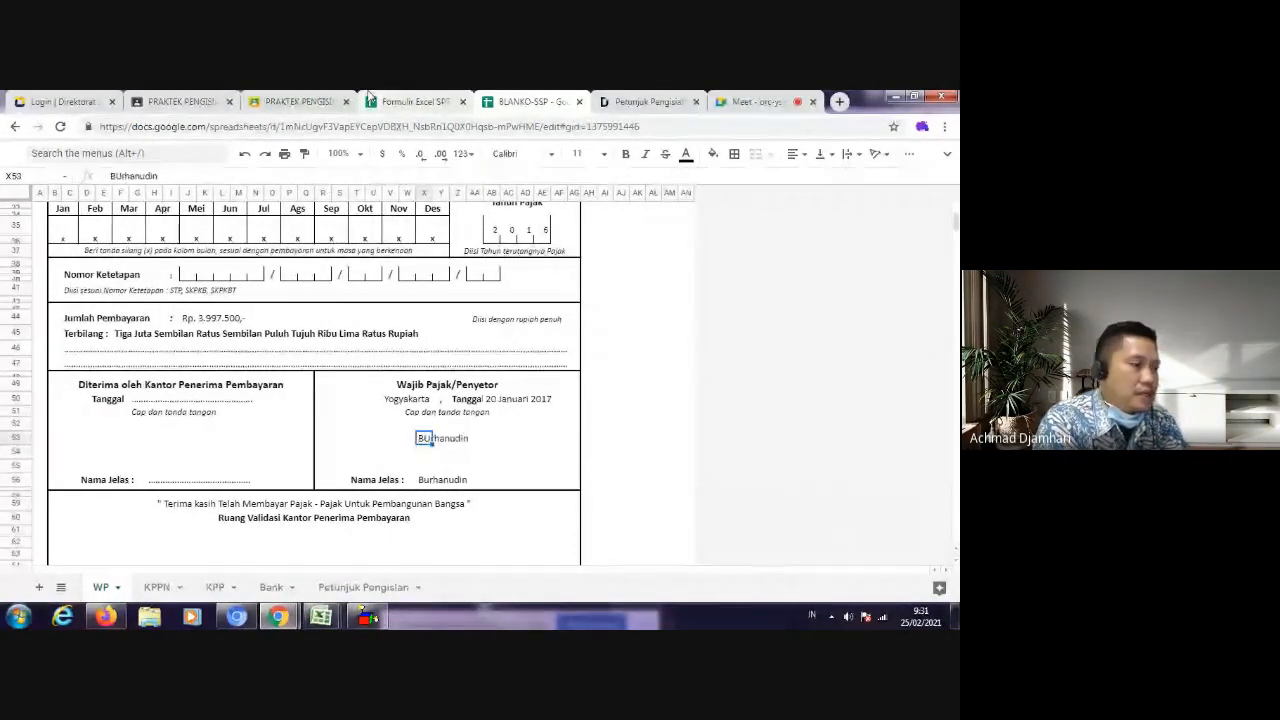
text(Burhanudin)
key(Return)
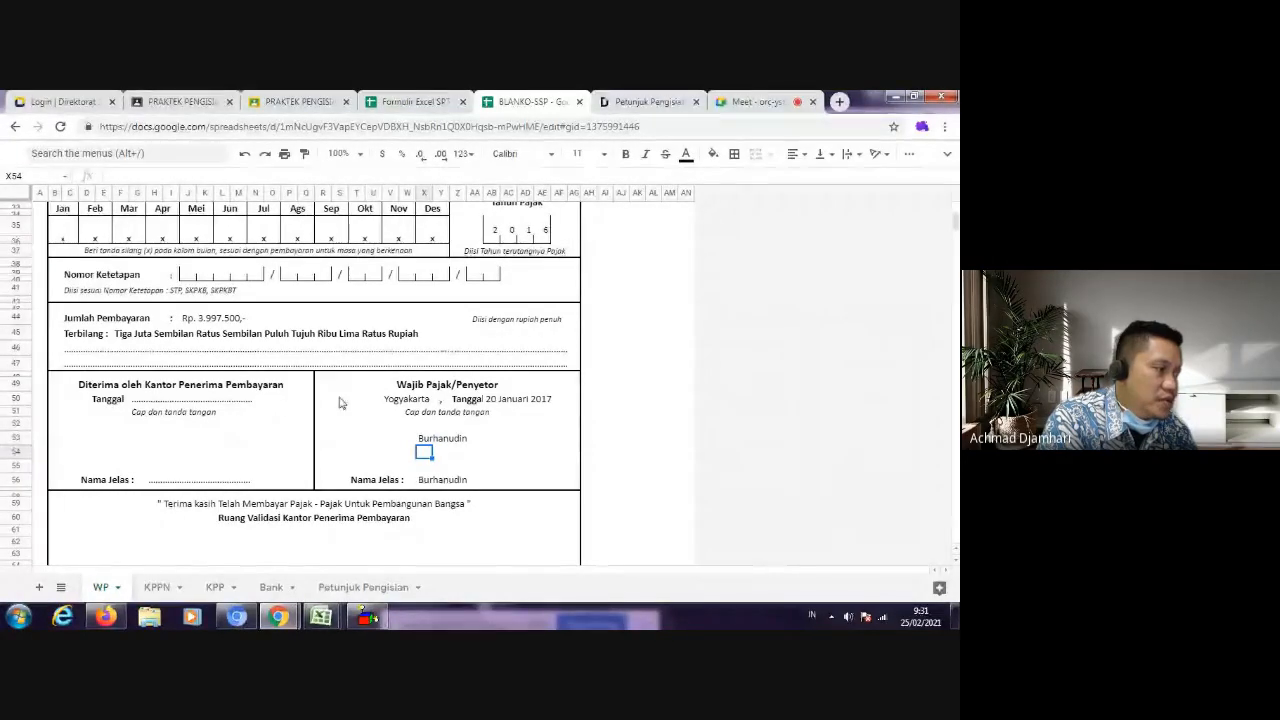
Step: Fill the Tanggal under Diterima oleh Kantor Penerima Pembayaran with "20 Januari 2017"
click(140, 401)
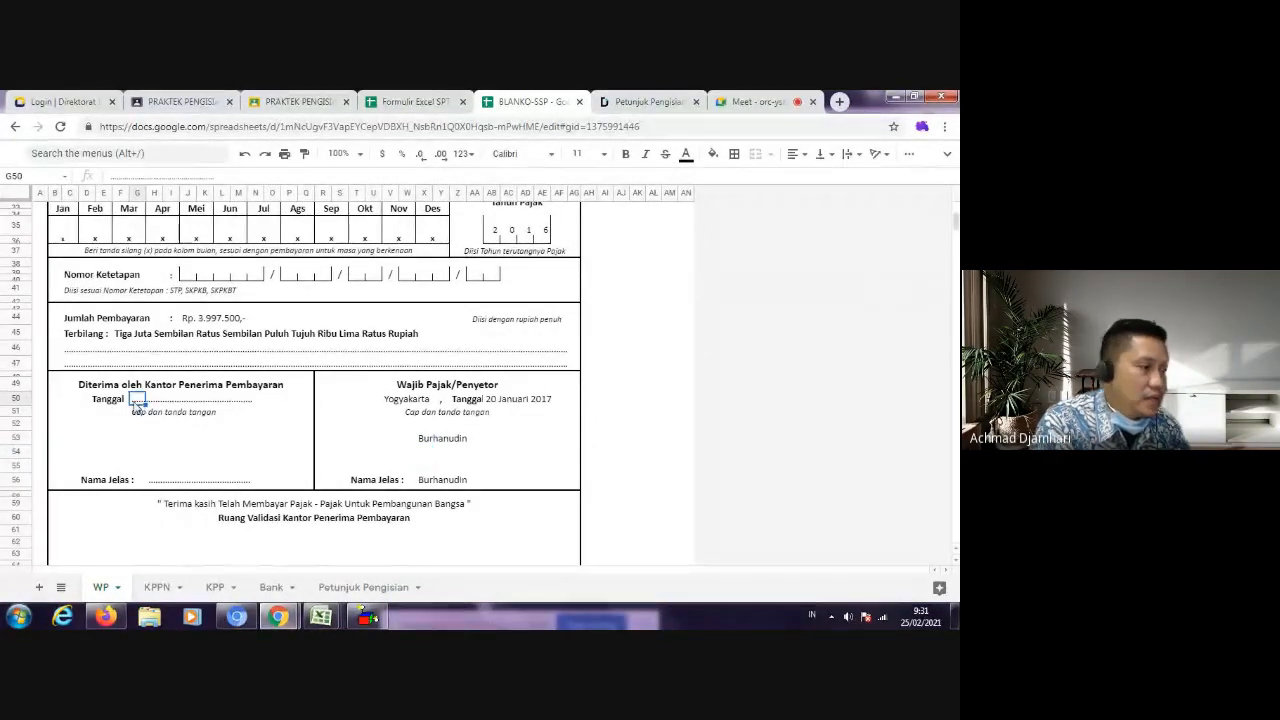
text(20)
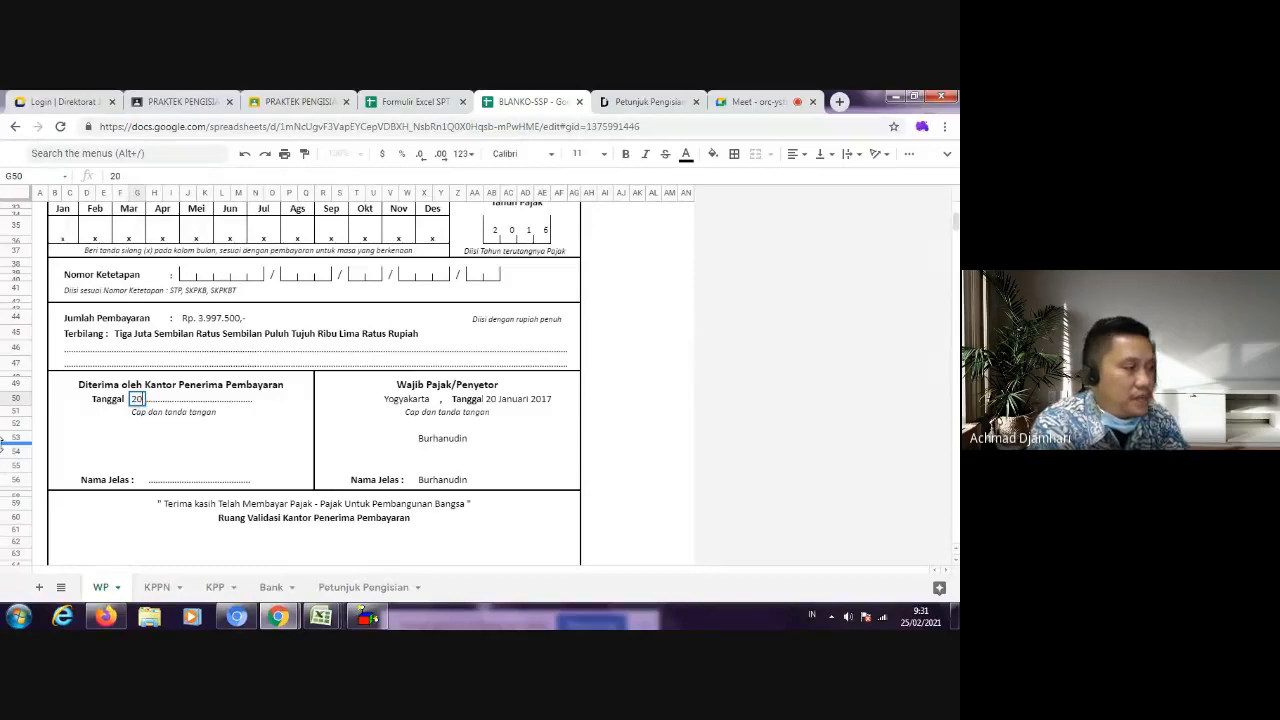
text( Januari 2017)
key(Return)
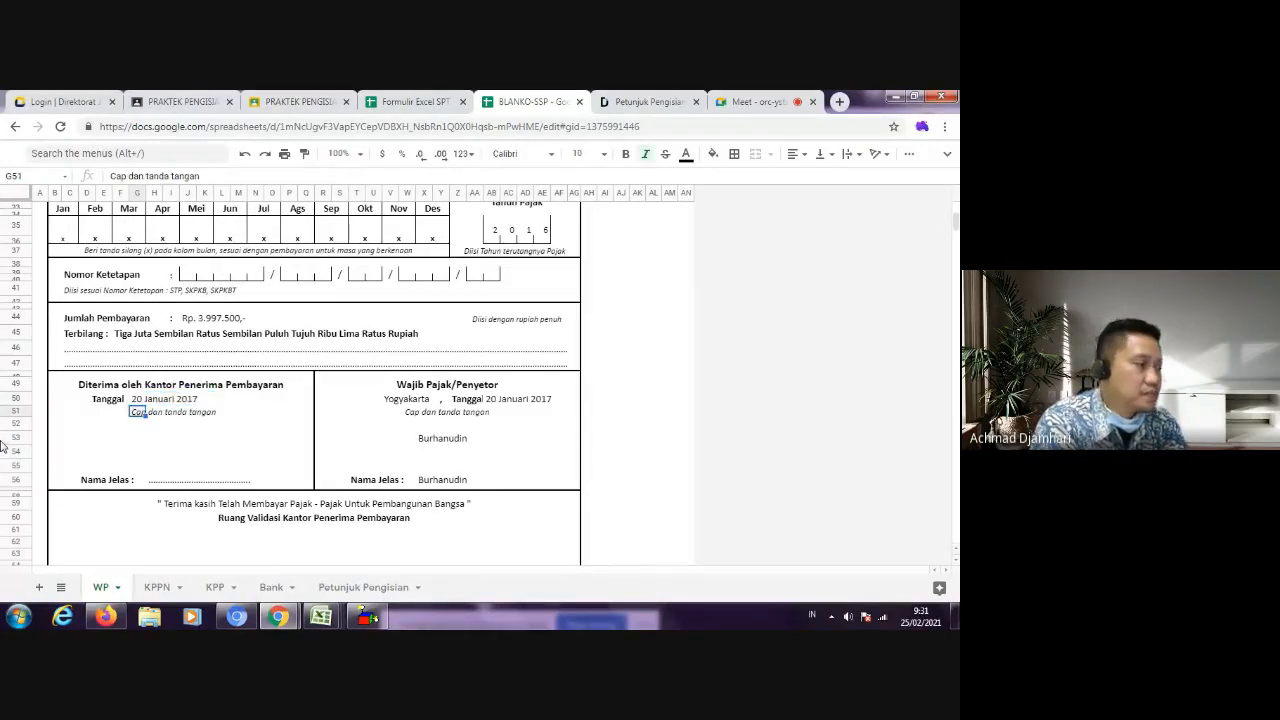
Step: Fill the Nama Jelas line under Diterima oleh Kantor Penerima Pembayaran with the receiving officer's name
key(Down)
key(Down)
key(Down)
key(Down)
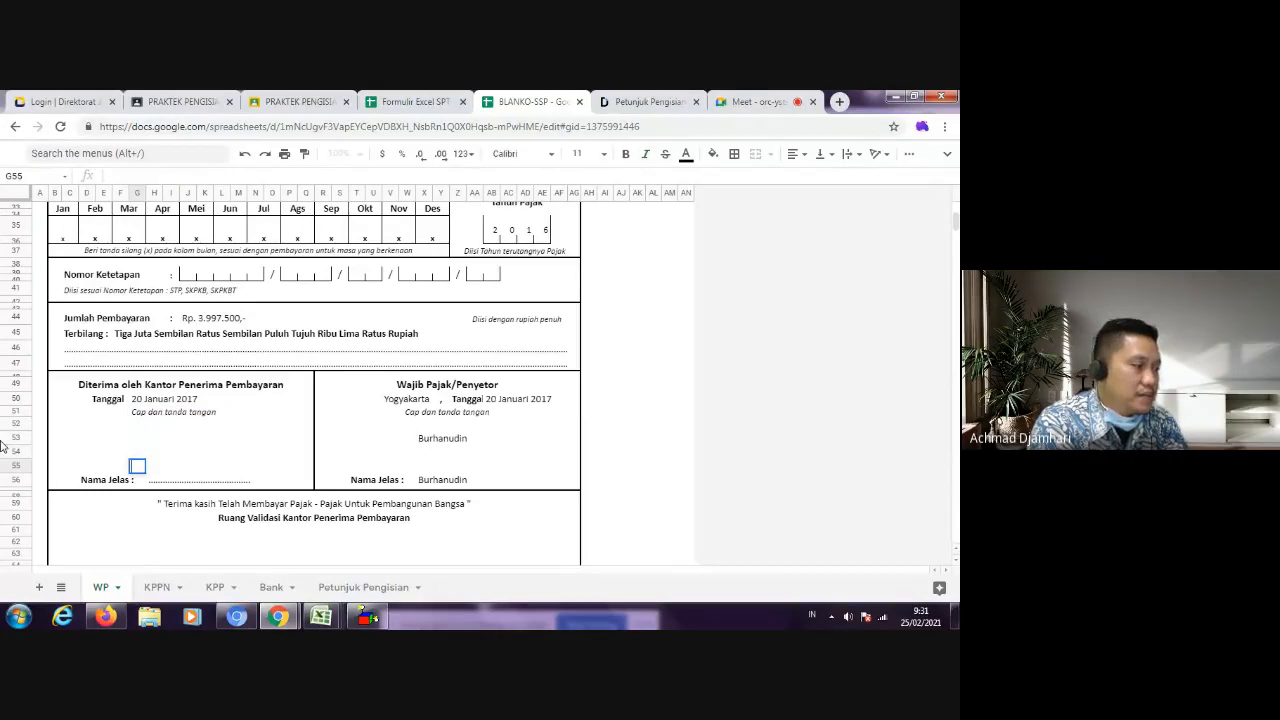
key(Down)
key(Right)
text(Andriani)
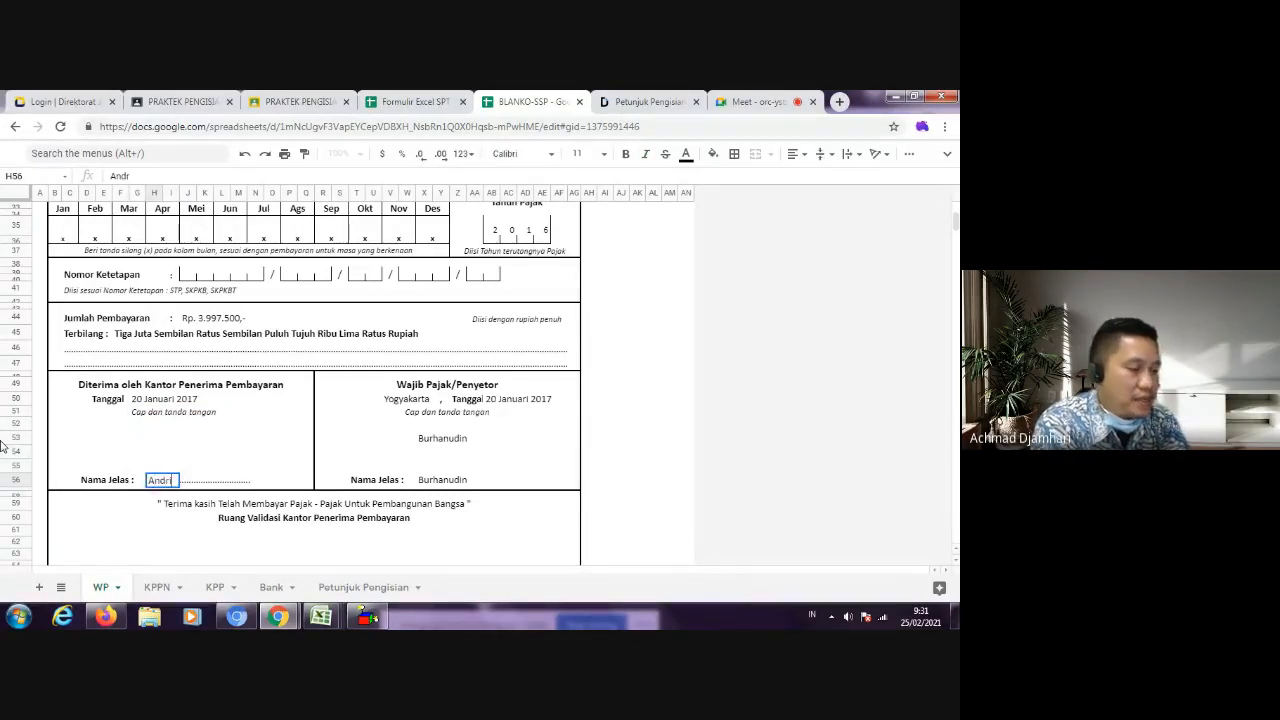
key(Return)
Step: Enter "Pegawai Pos" two rows above the receiving officer's Nama Jelas line
key(Up)
key(Up)
key(Up)
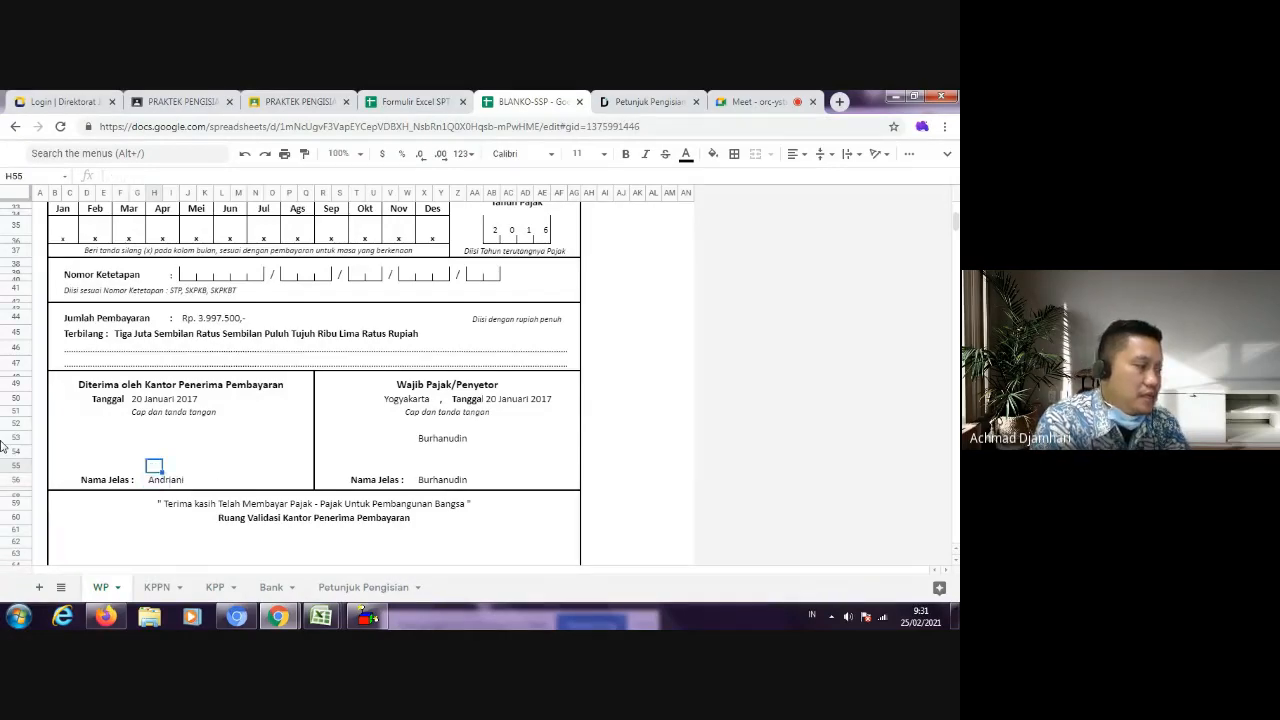
text(Pegawa)
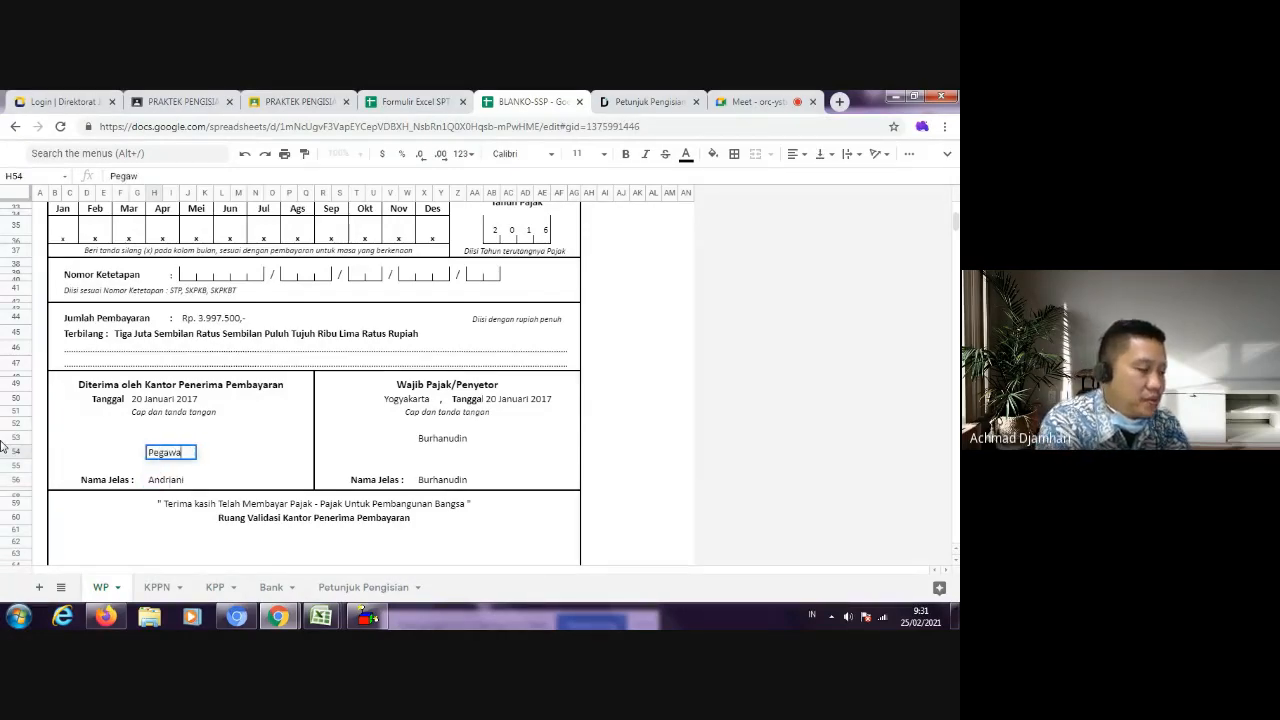
text(i POs)
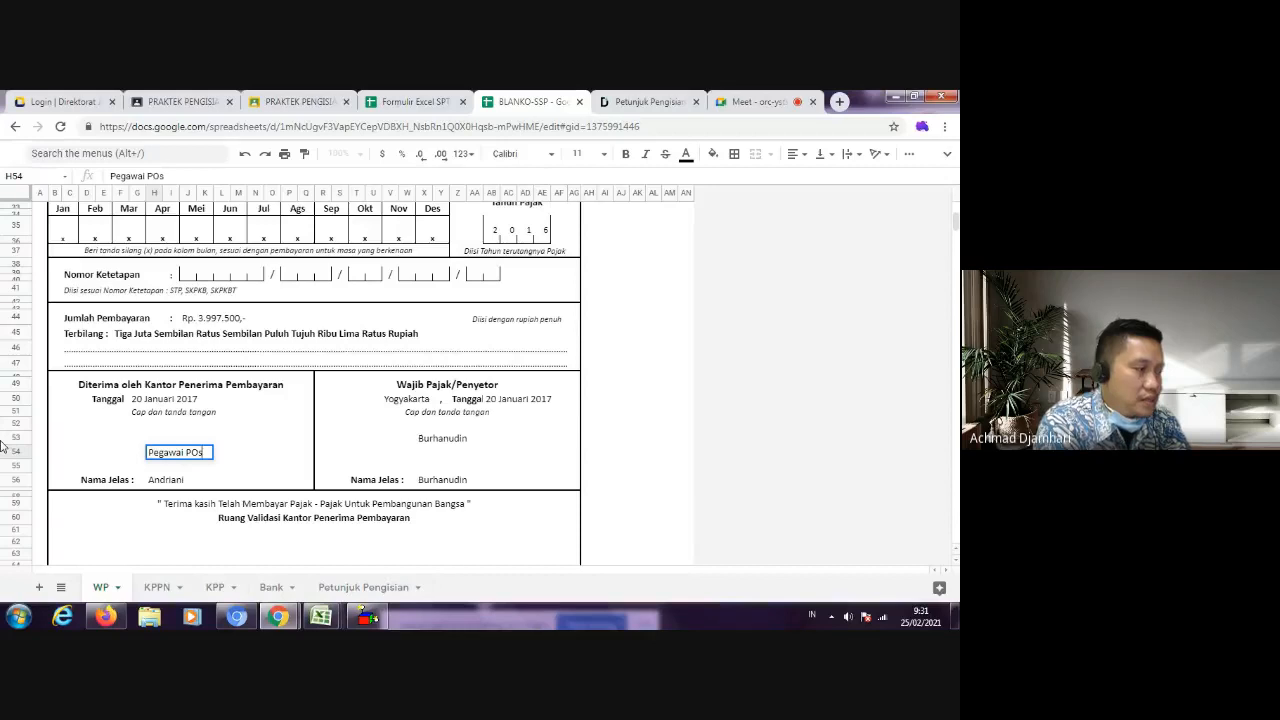
key(BackSpace)
text(os)
click(222, 425)
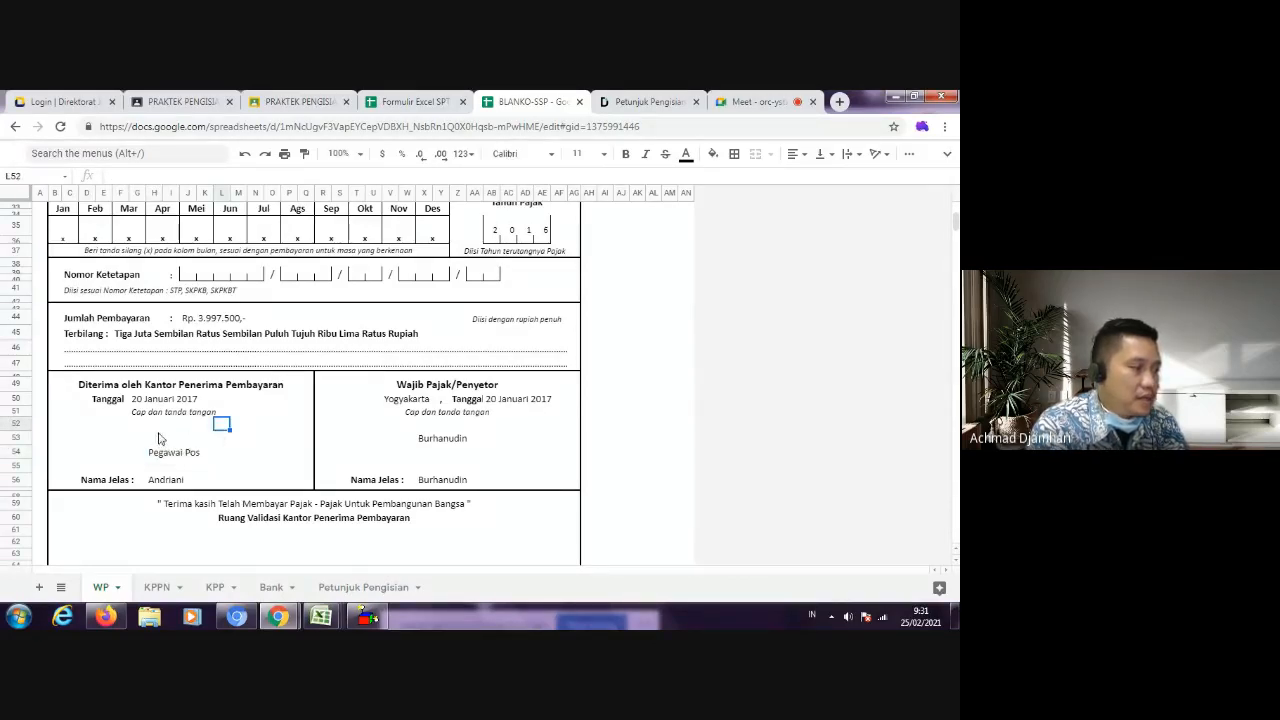
Step: Enter the receiving officer's name as the signature directly above "Pegawai Pos"
click(157, 437)
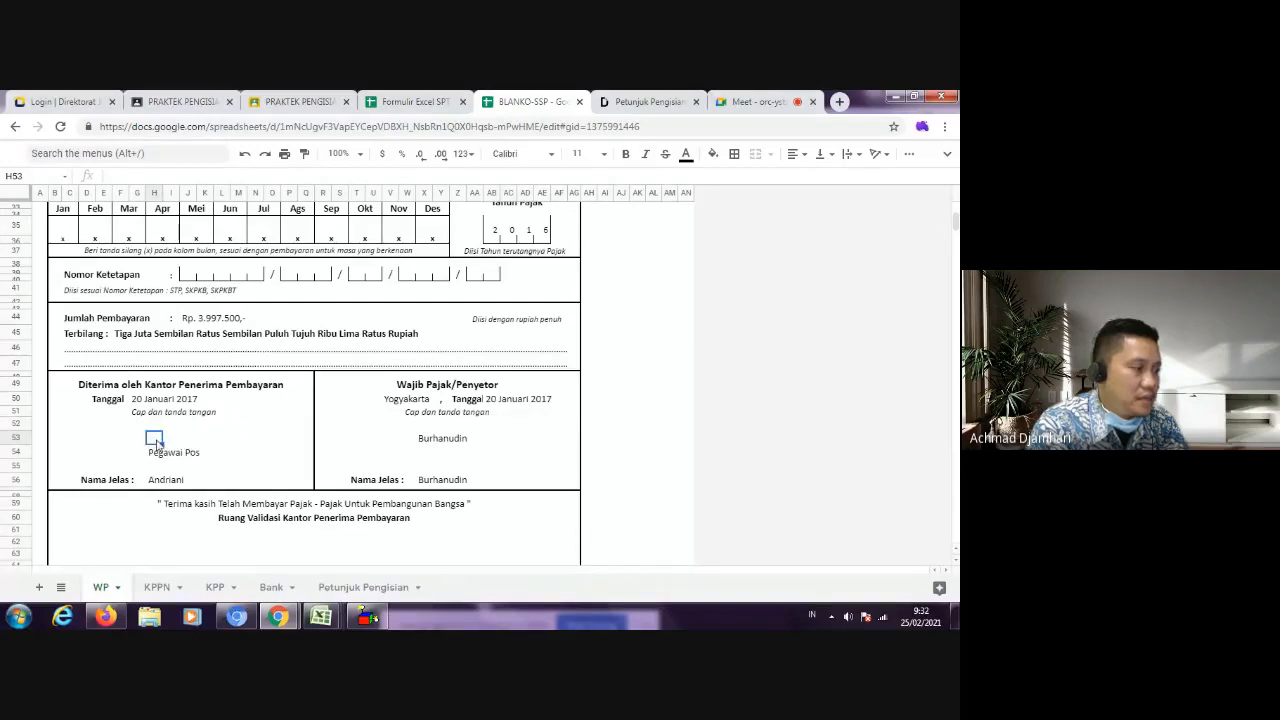
text(Andrianai)
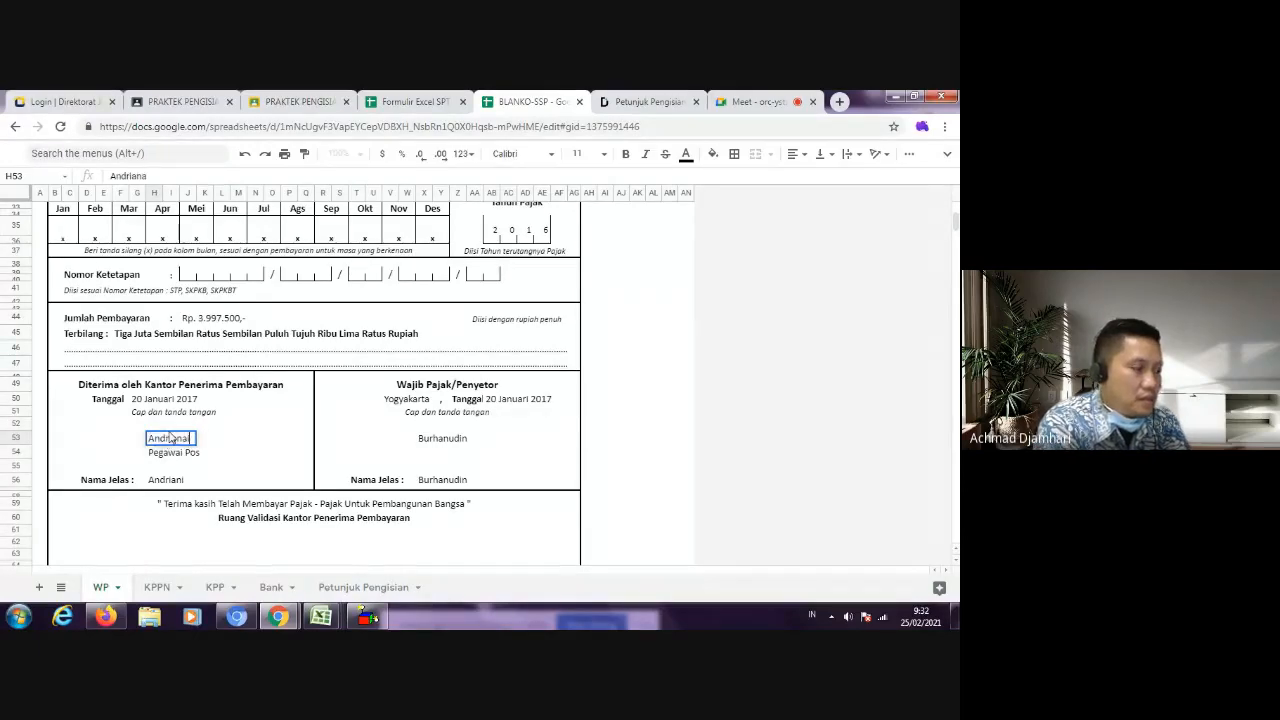
key(BackSpace)
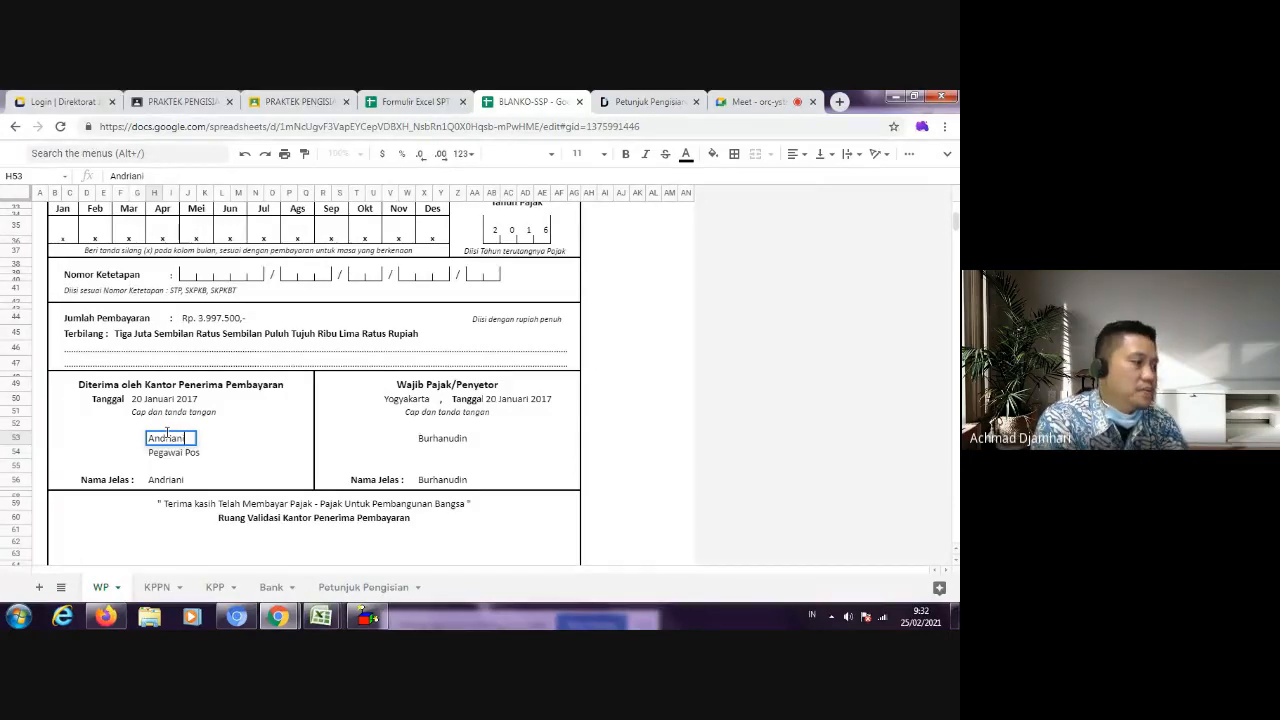
text(i)
key(Return)
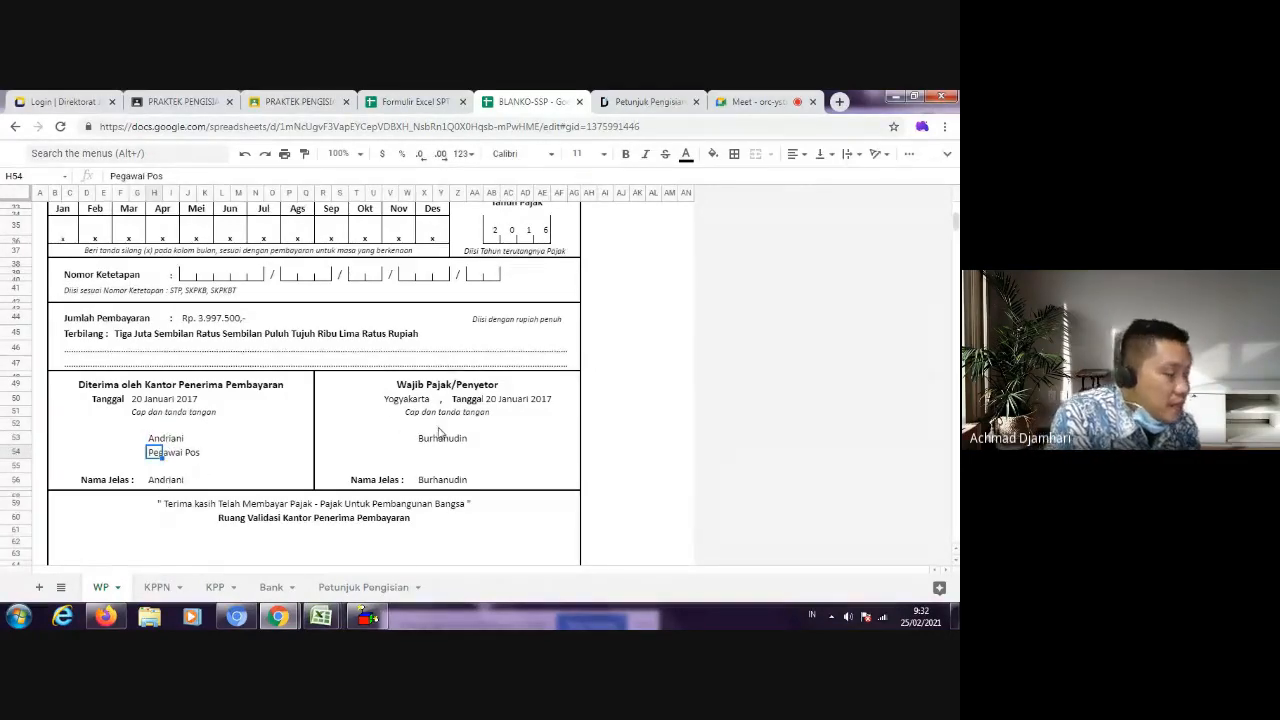
Step: Review the completed SSP form from the validation area back up to the NPWP section
scroll(190, 555, down, 3)
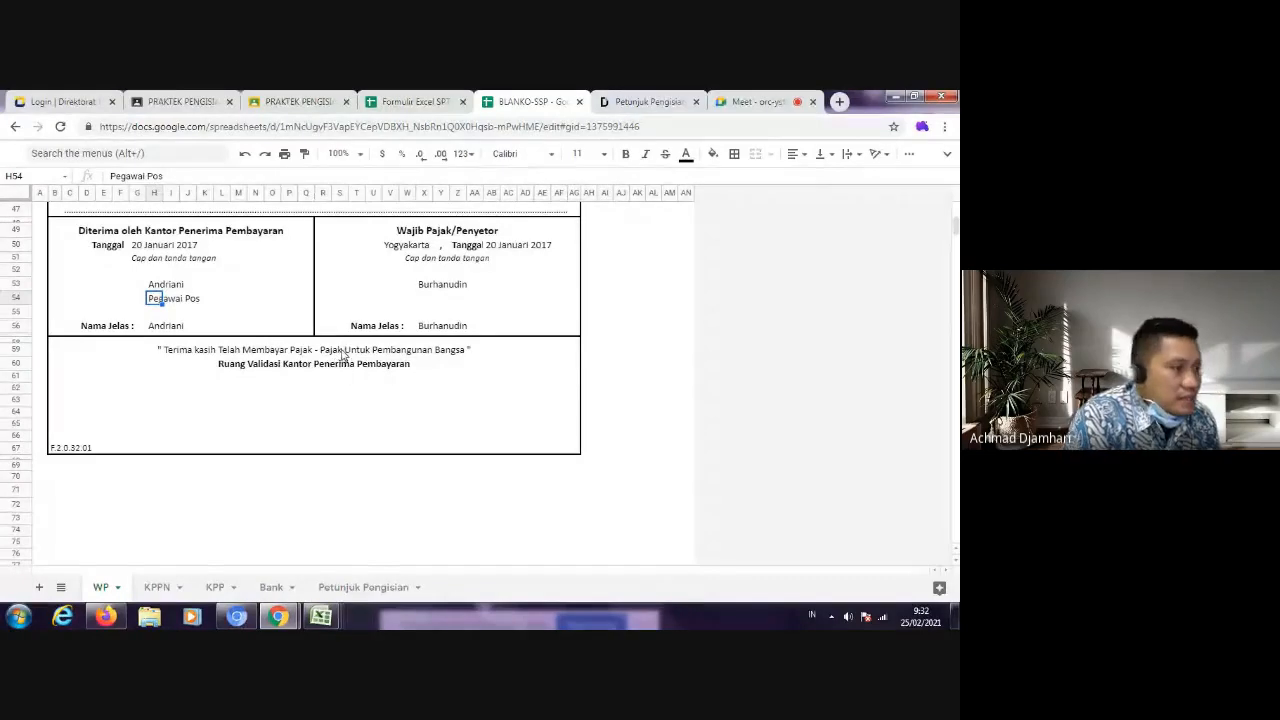
scroll(290, 450, up, 5)
scroll(352, 471, up, 3)
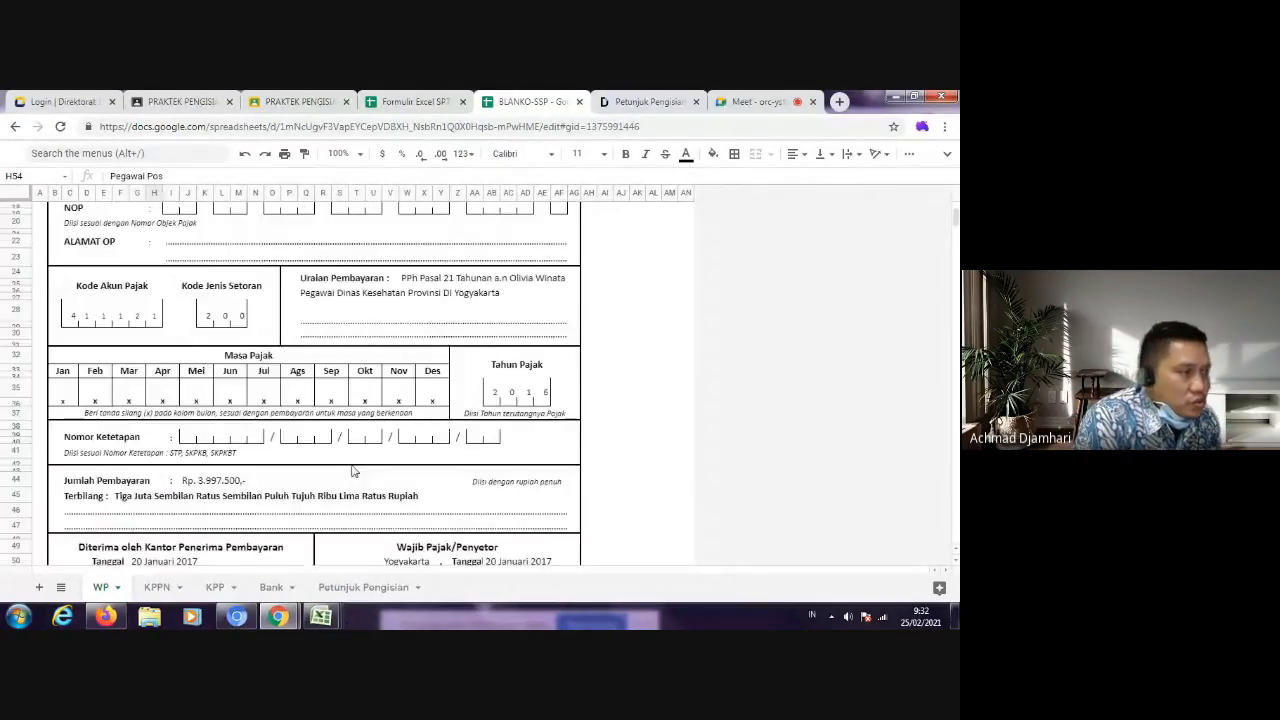
scroll(352, 471, up, 5)
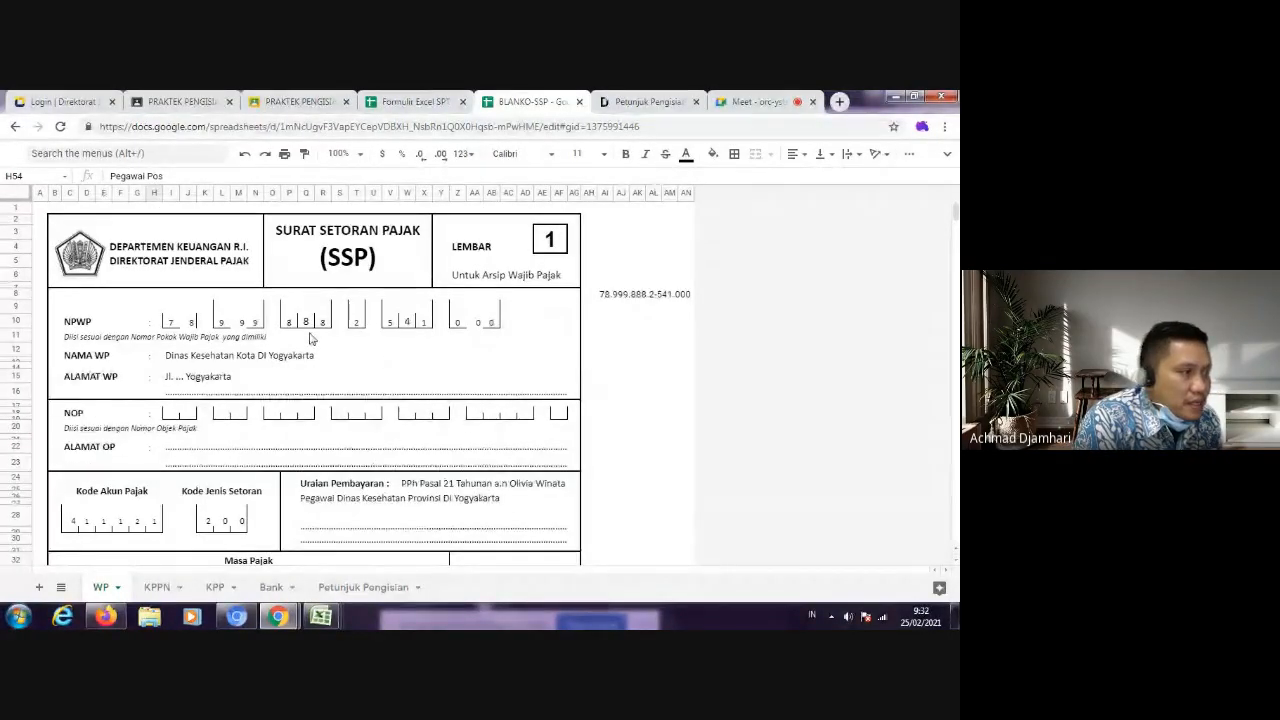
Step: Review the tax withholders in Bagian A of SPT form 1770-II, from Dinas Kesehatan to Honorarium, against the filled SSP form
scroll(260, 380, down, 1)
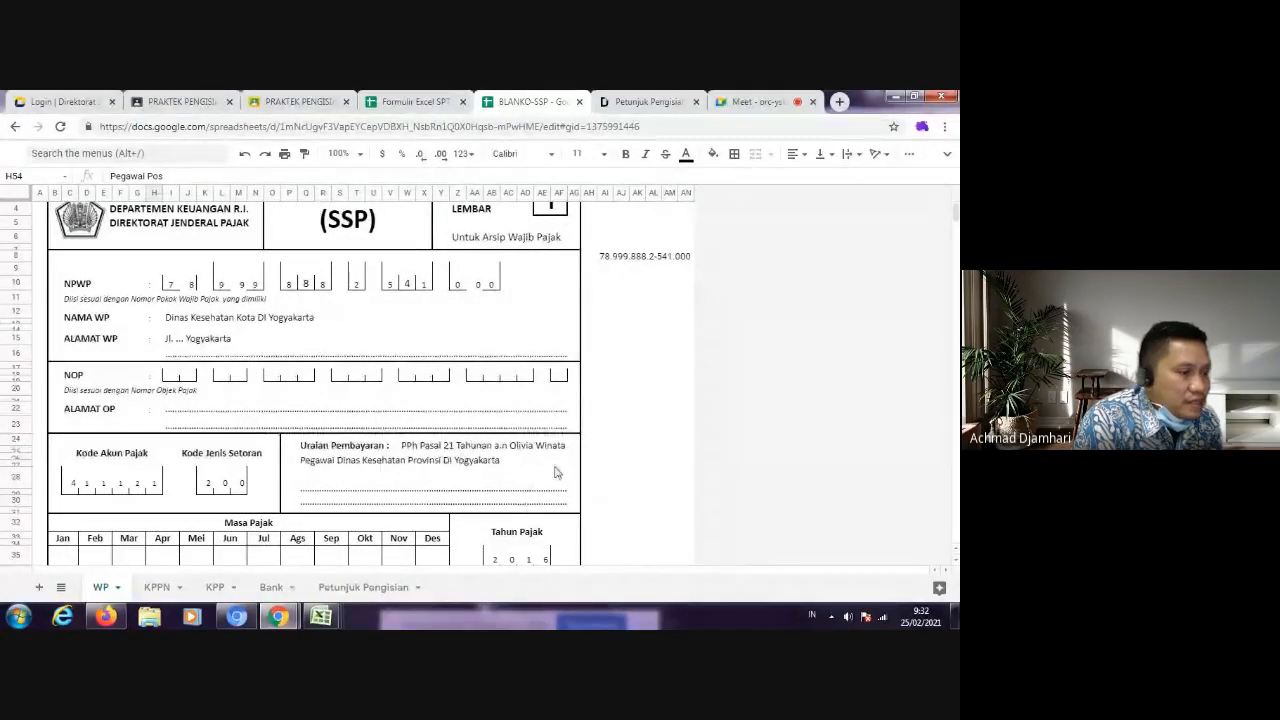
click(421, 103)
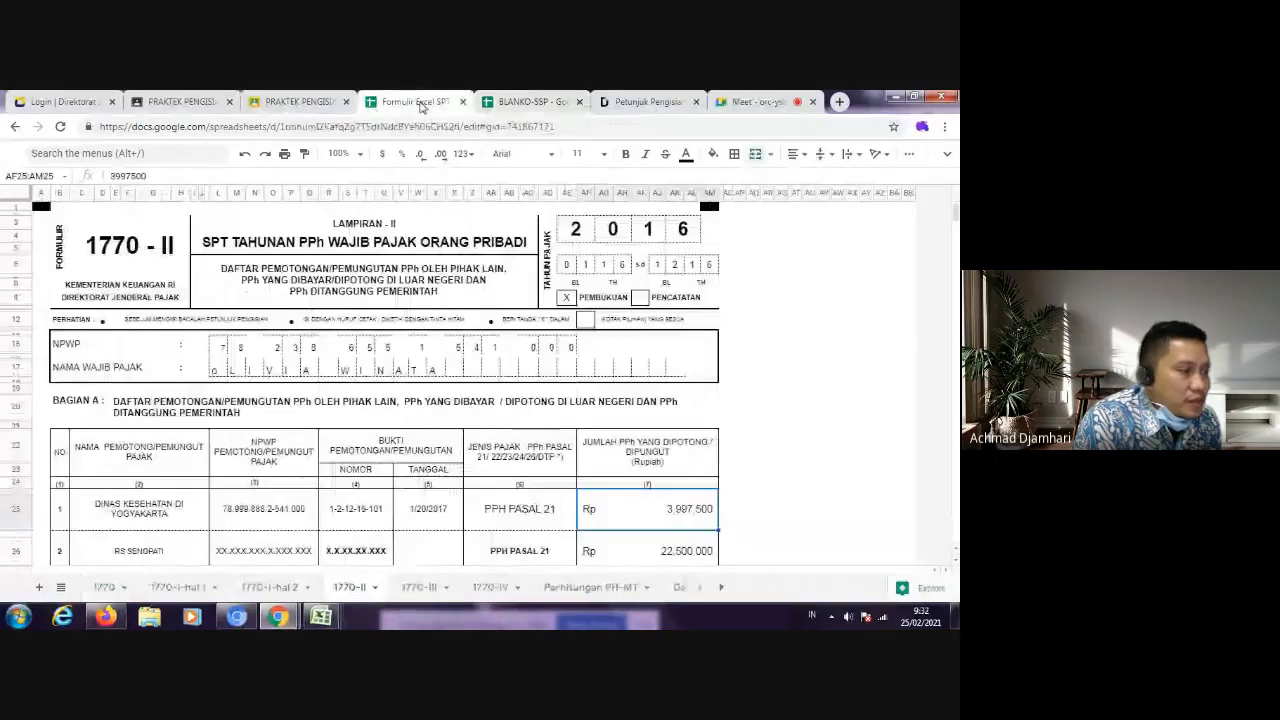
scroll(191, 394, down, 3)
click(155, 416)
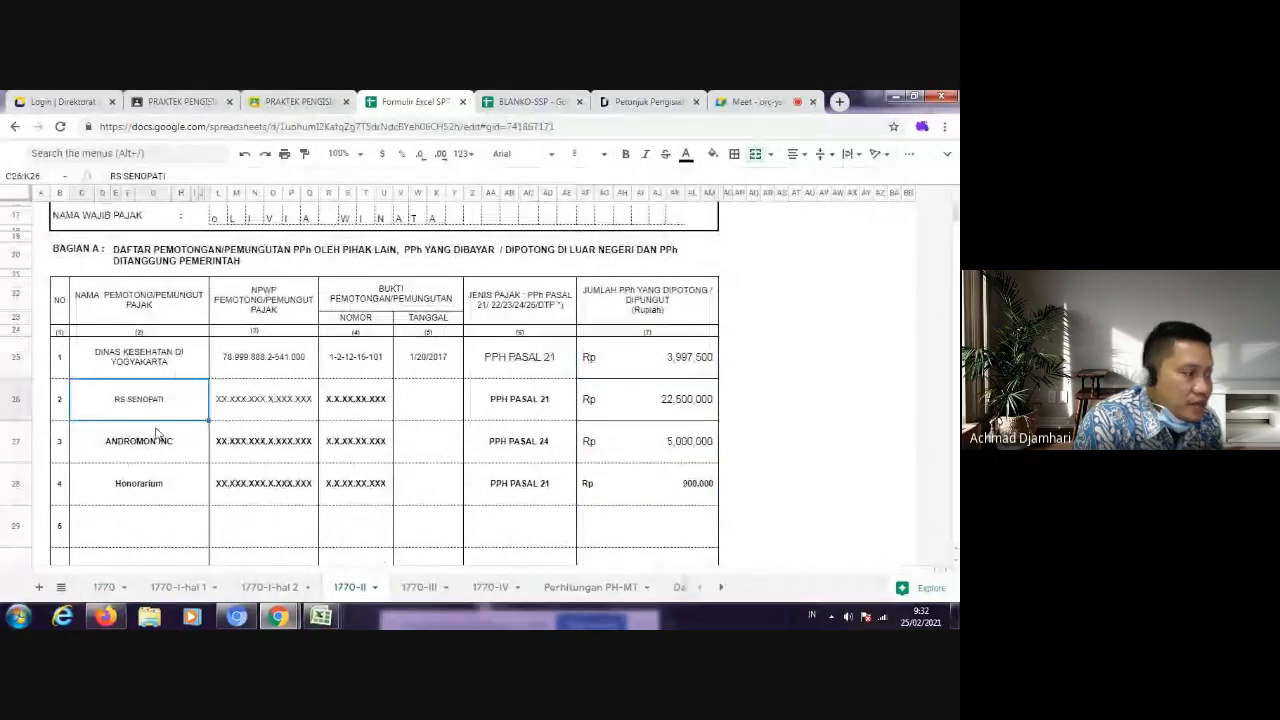
click(152, 440)
click(158, 487)
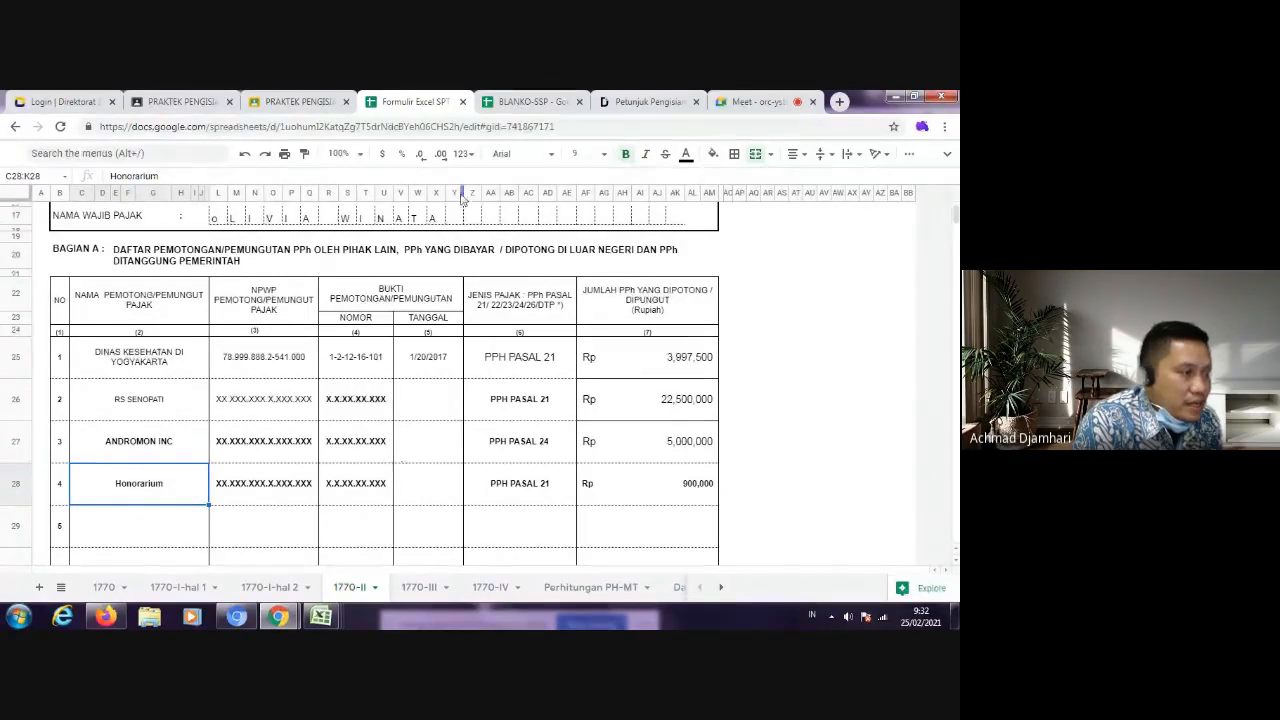
click(524, 104)
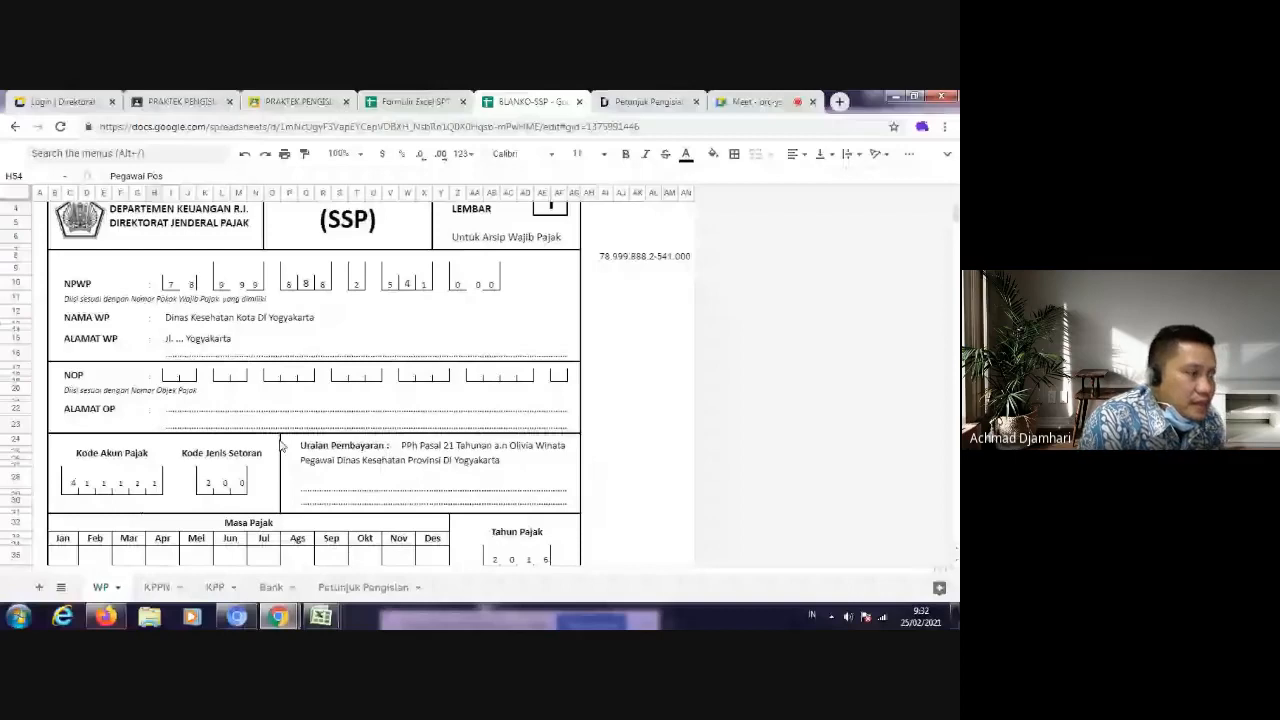
scroll(370, 428, up, 1)
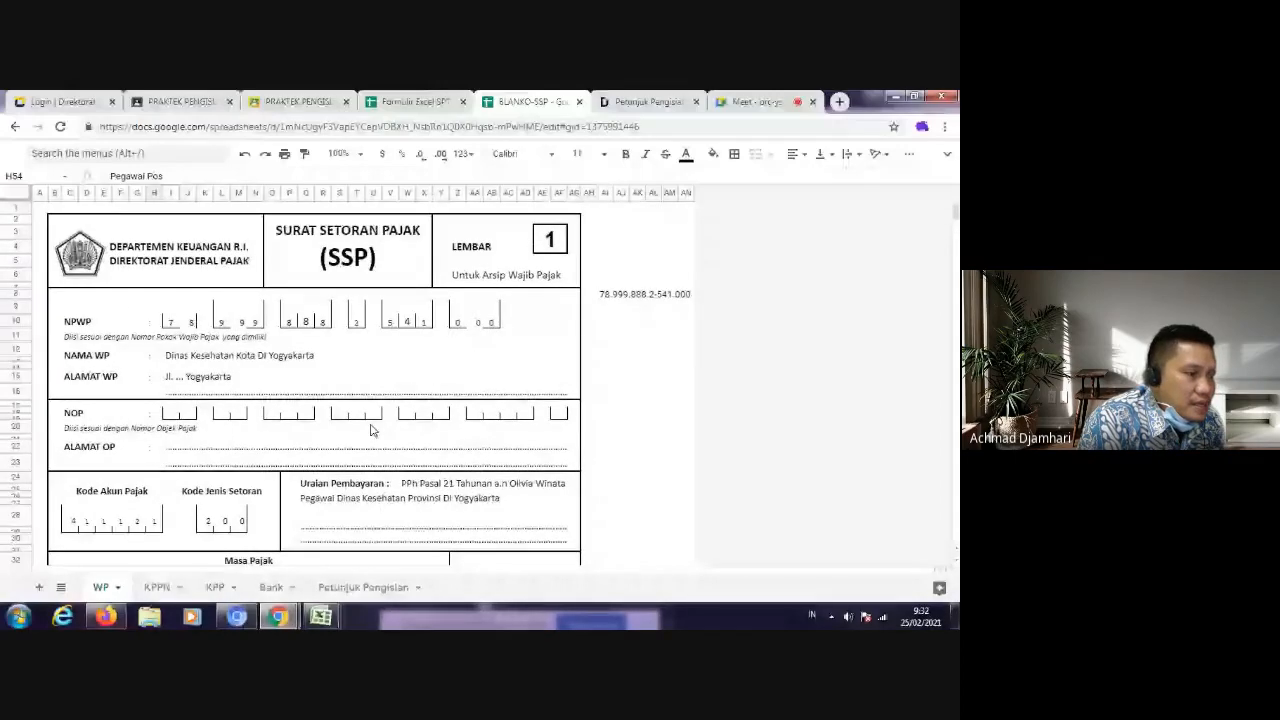
key(ctrl+shift+Tab)
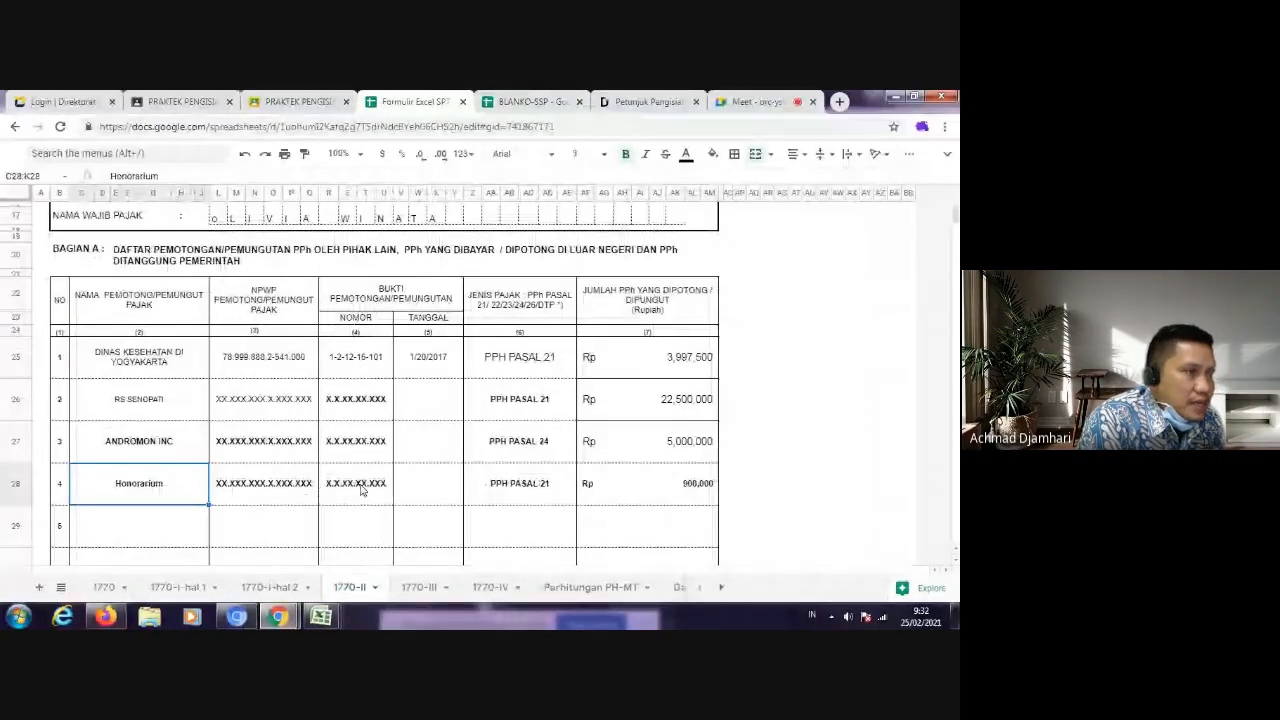
Step: Duplicate the KPPN sheet in the BLANKO-SSP spreadsheet
click(533, 103)
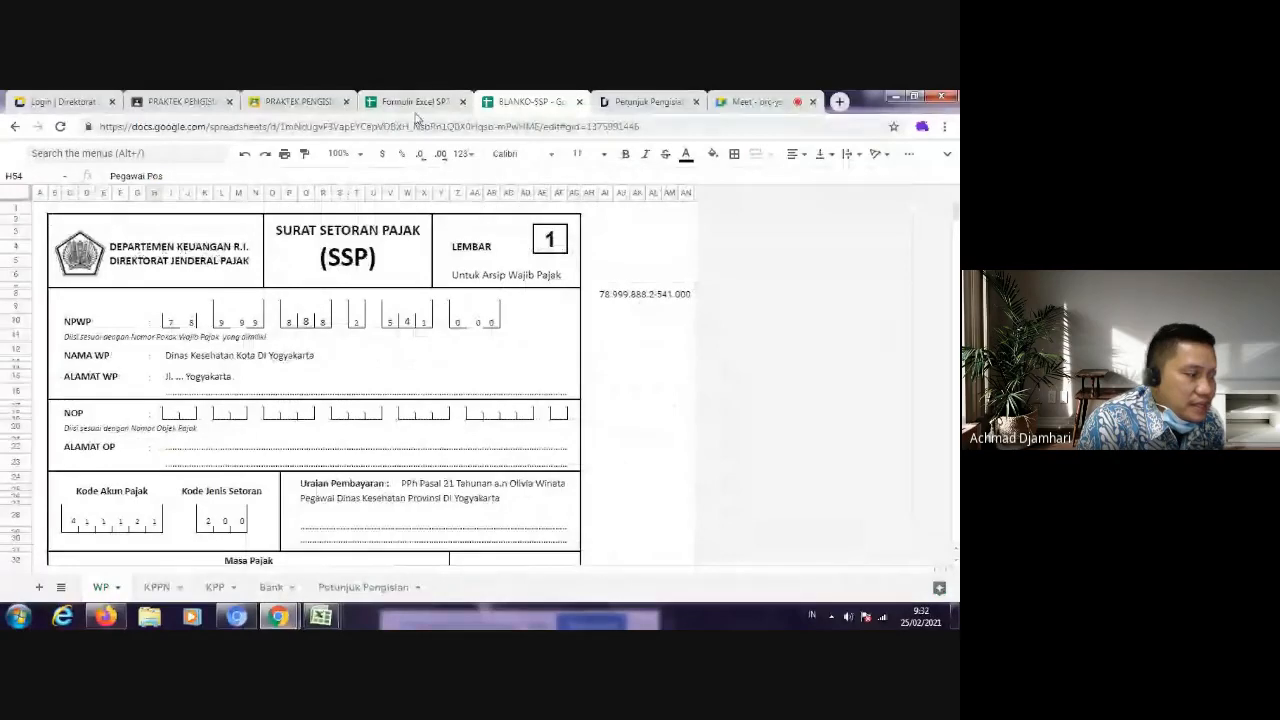
right_click(157, 587)
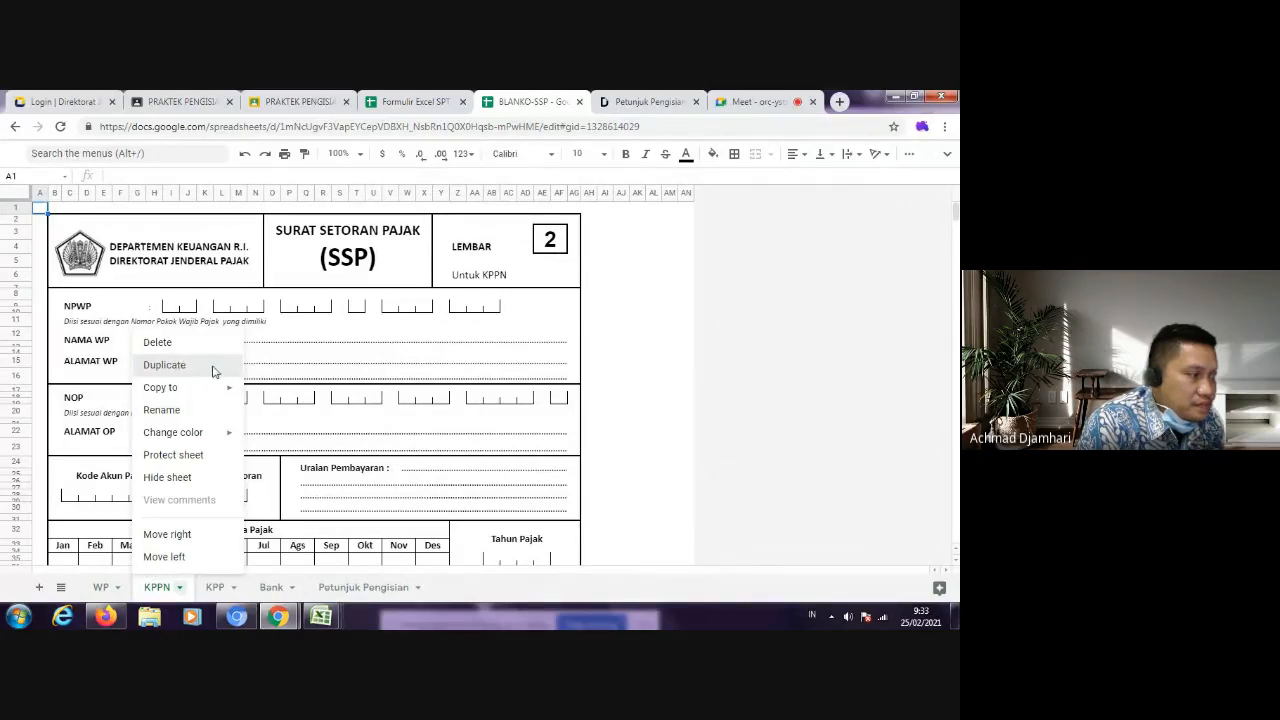
click(213, 365)
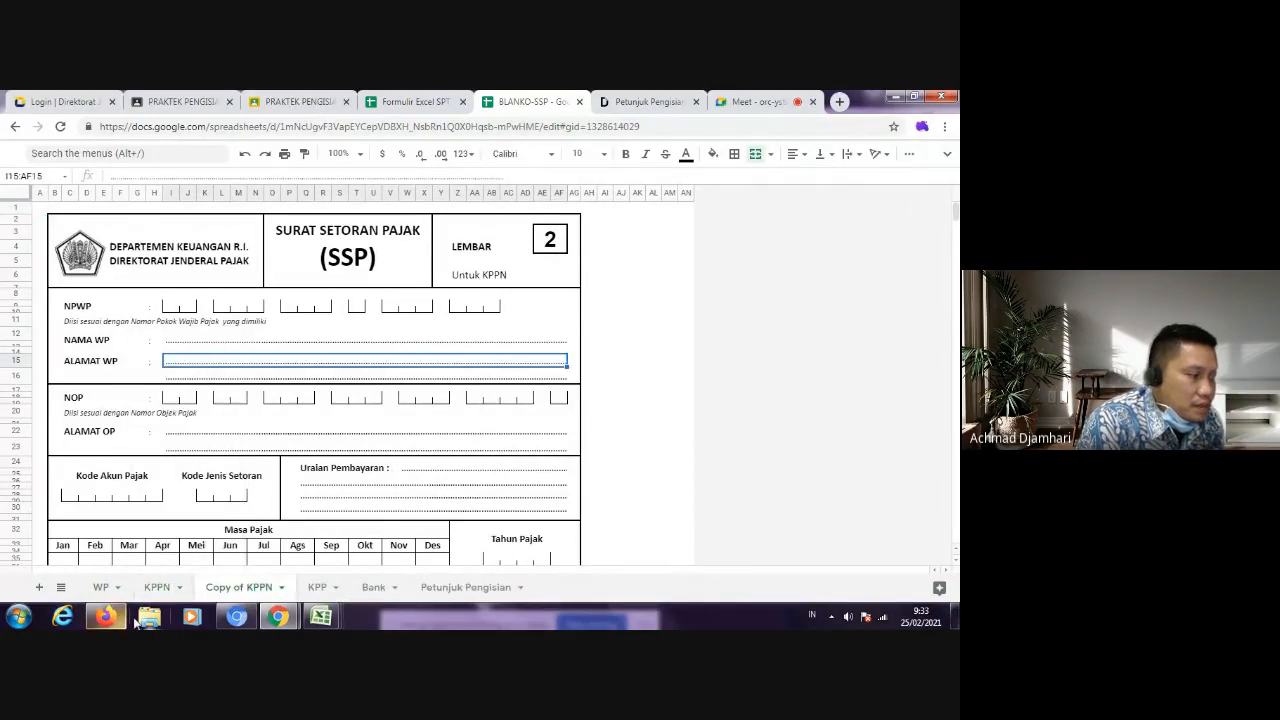
click(230, 587)
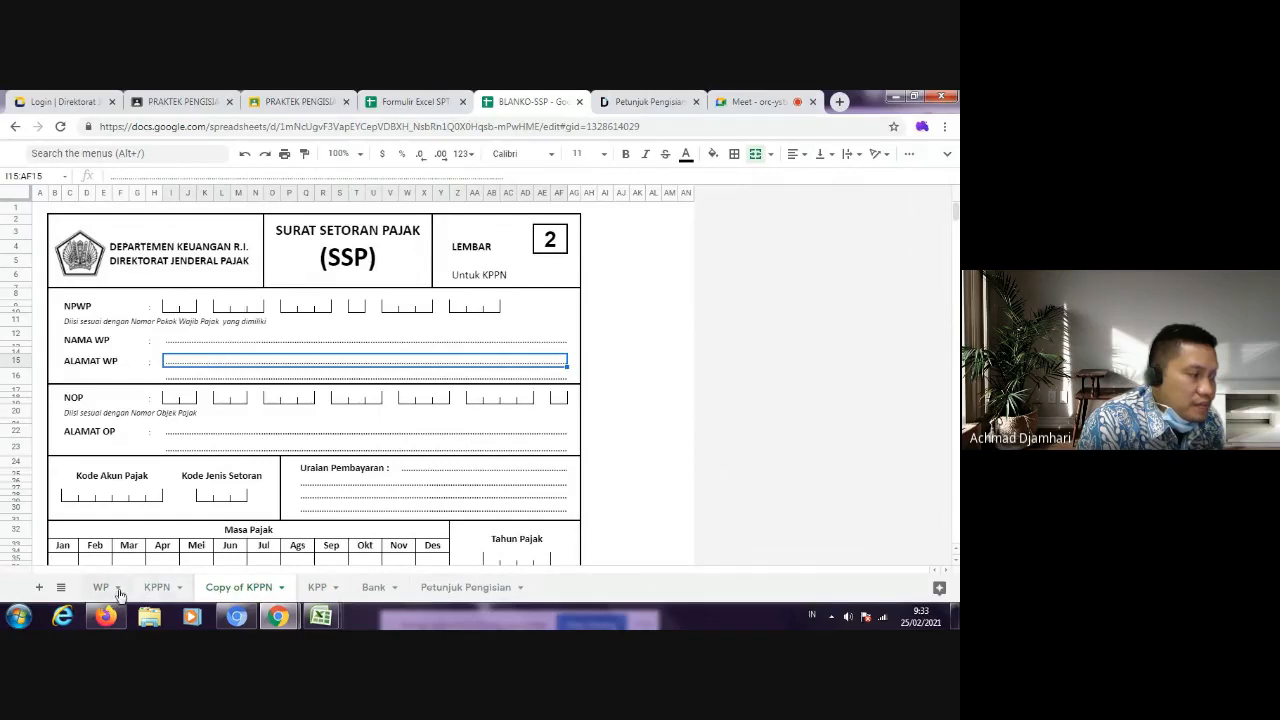
Step: Duplicate the filled-in WP sheet
click(118, 592)
click(120, 588)
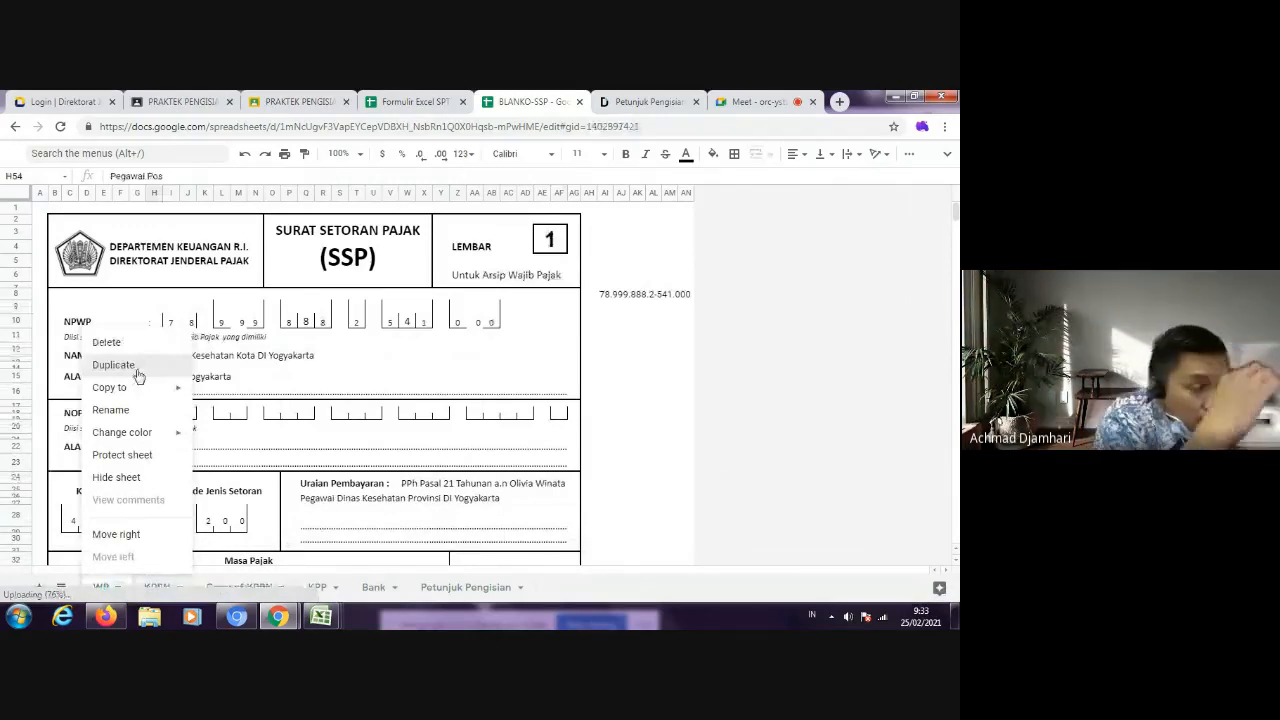
click(136, 373)
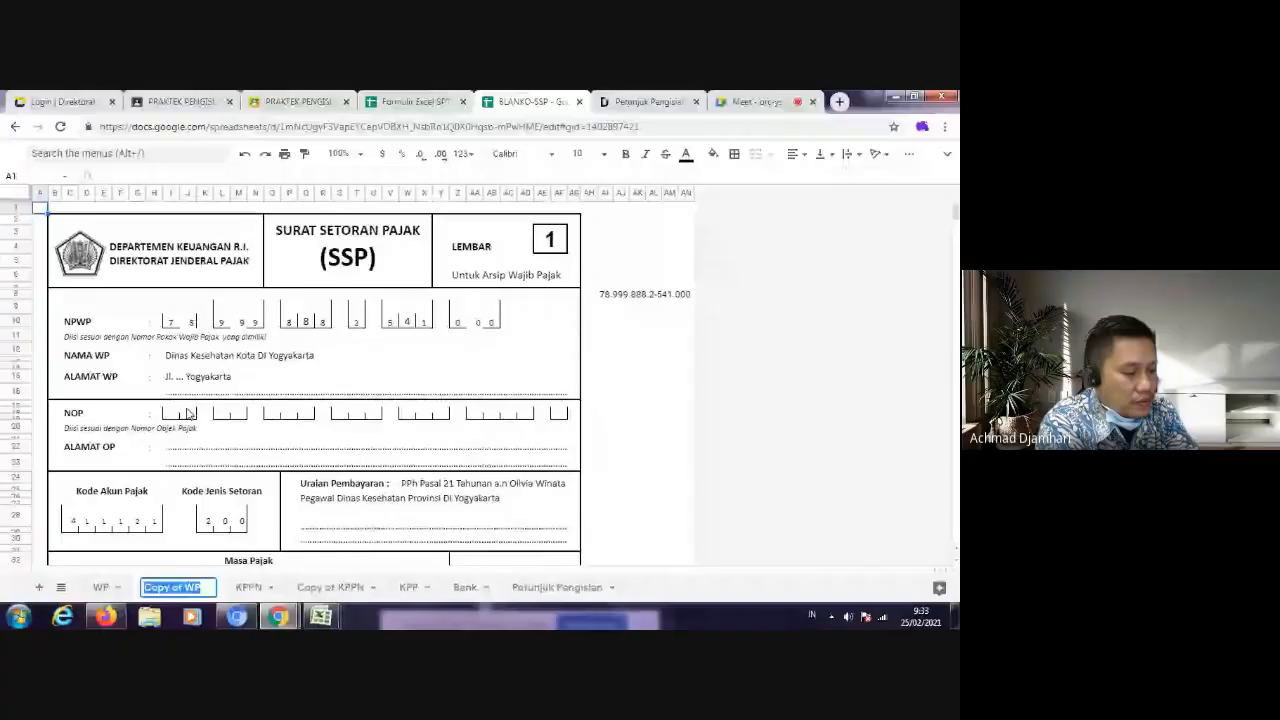
Step: Rename the copy of the WP sheet as "PPh 21 Dinas Kesehatan"
text(PPh 21)
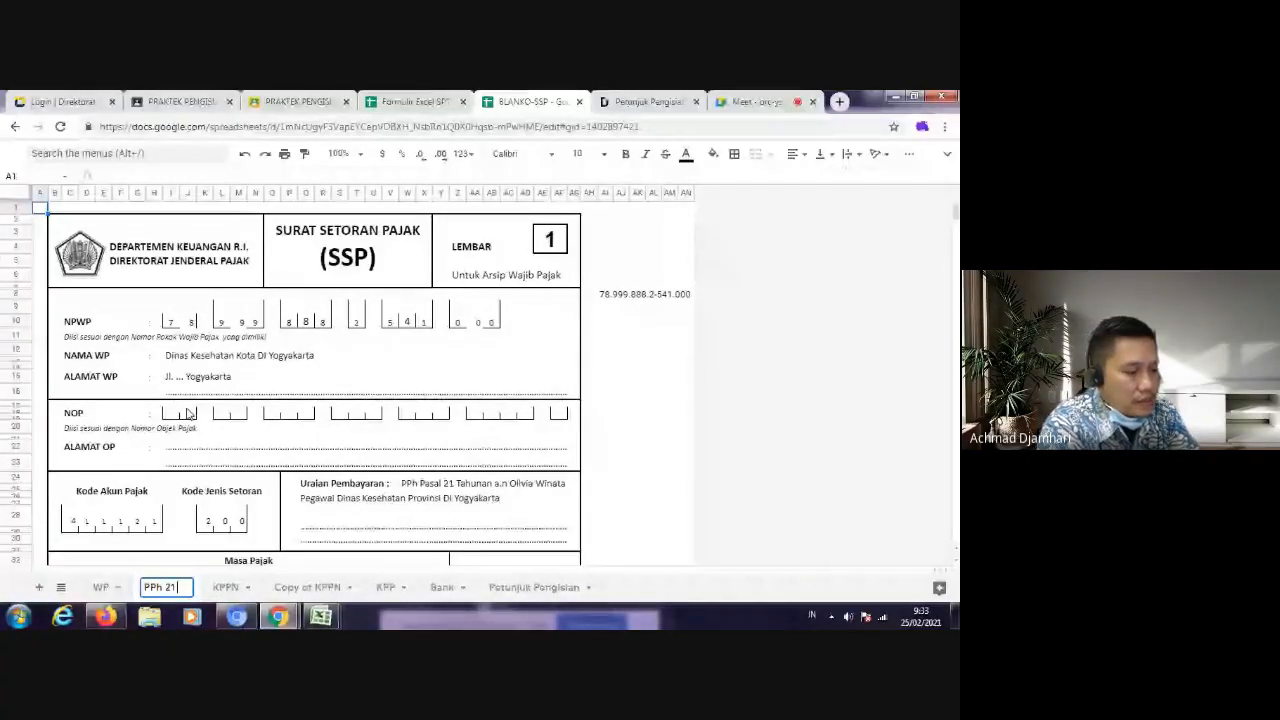
text( Dinas KEsehatan)
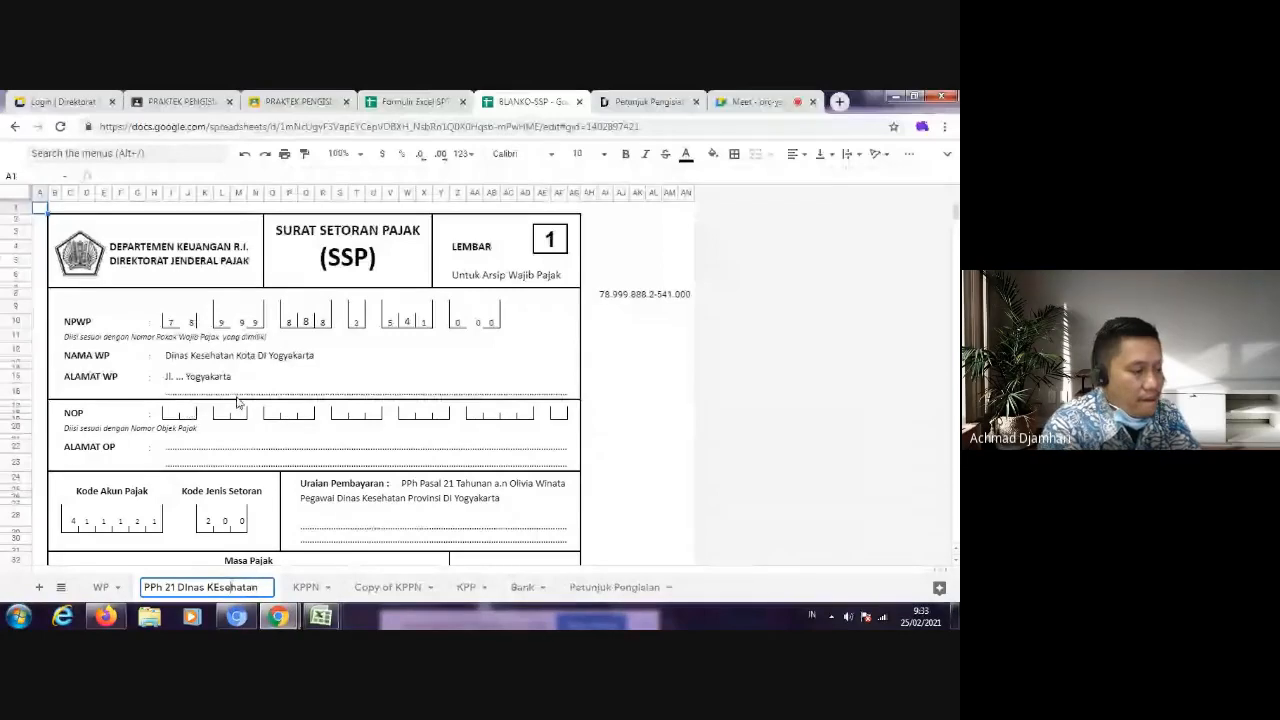
key(Left)
key(Left)
key(BackSpace)
text(e)
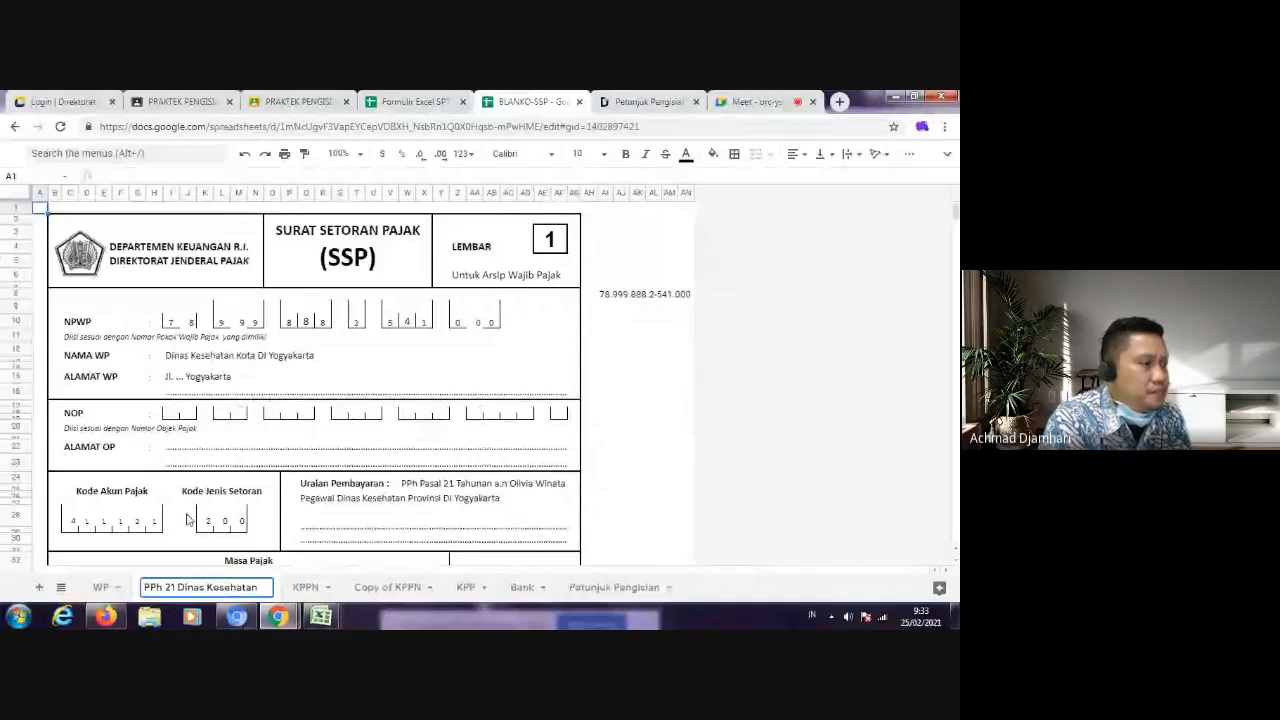
Step: Change the tax type of the RS Senopati row in SPT form 1770-II to PPH PASAL 22
click(415, 103)
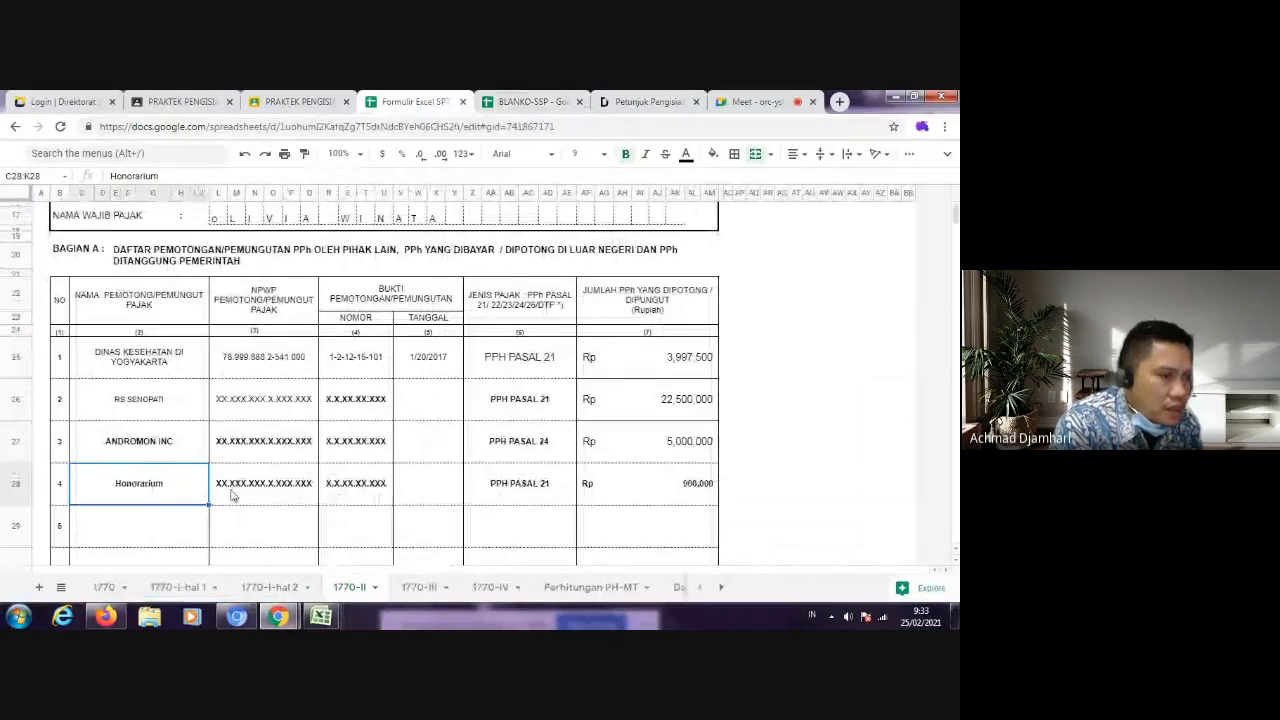
click(529, 400)
click(178, 176)
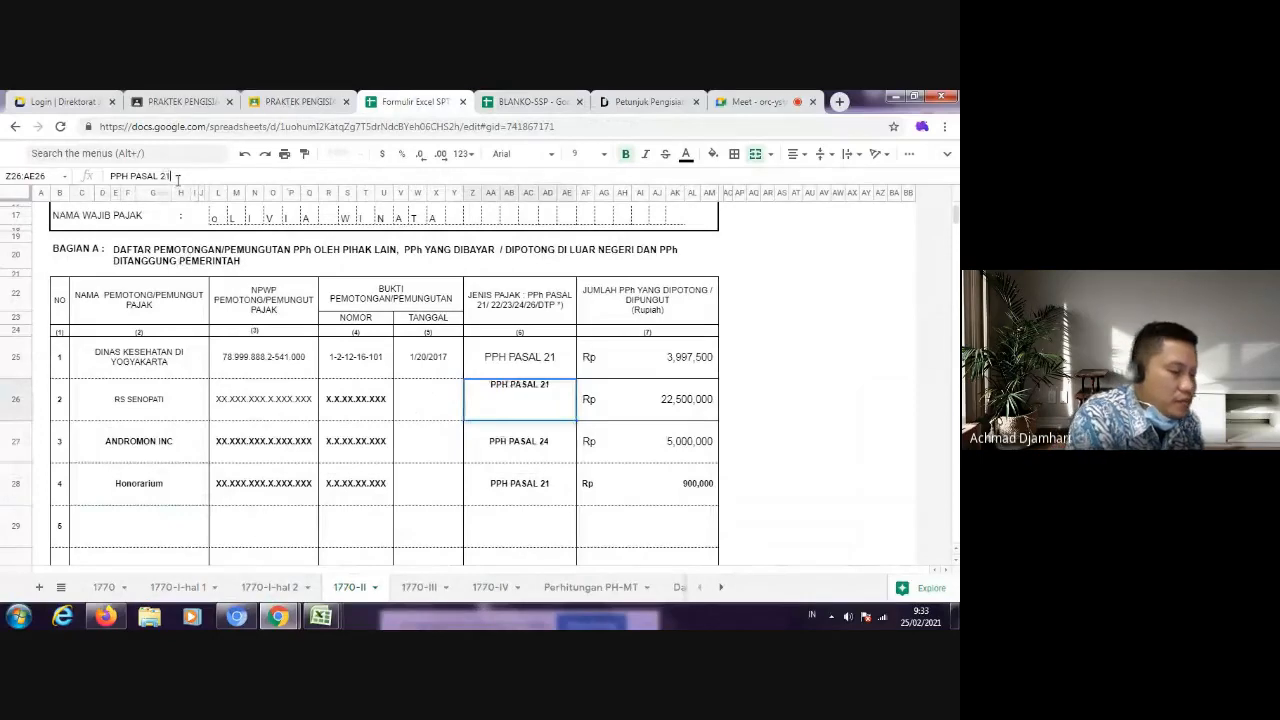
key(BackSpace)
text(2)
key(Return)
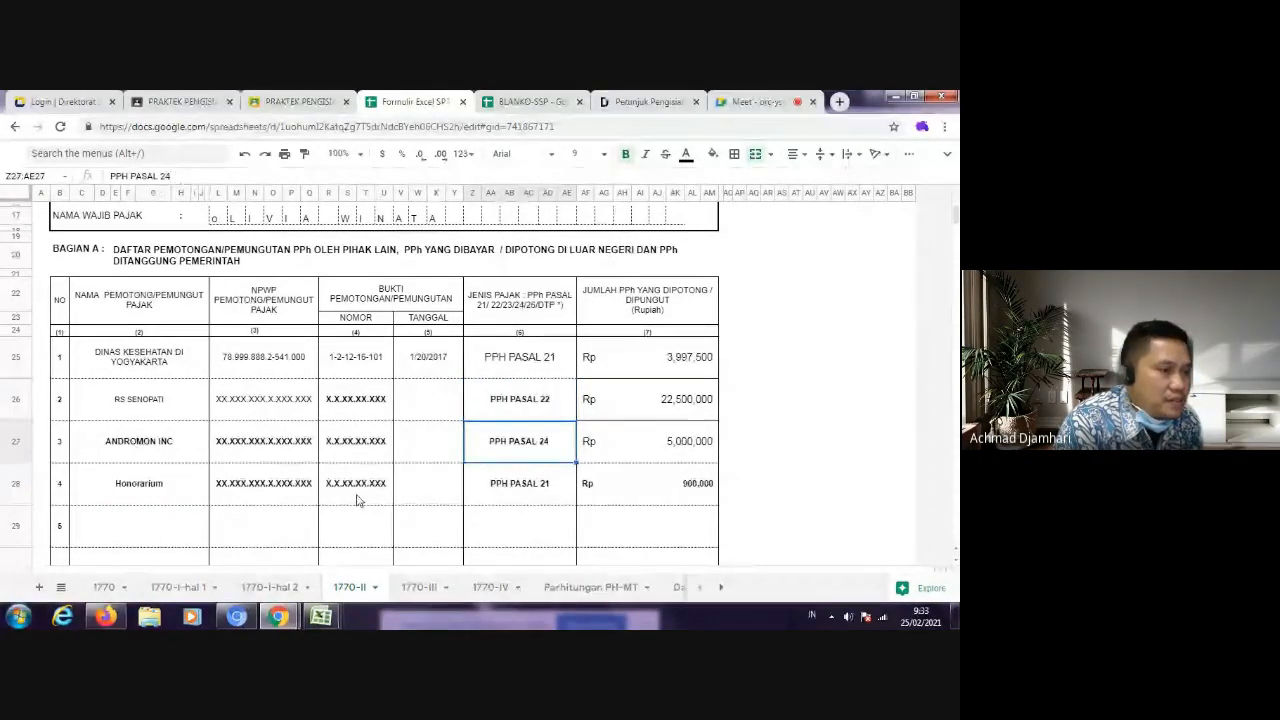
click(676, 405)
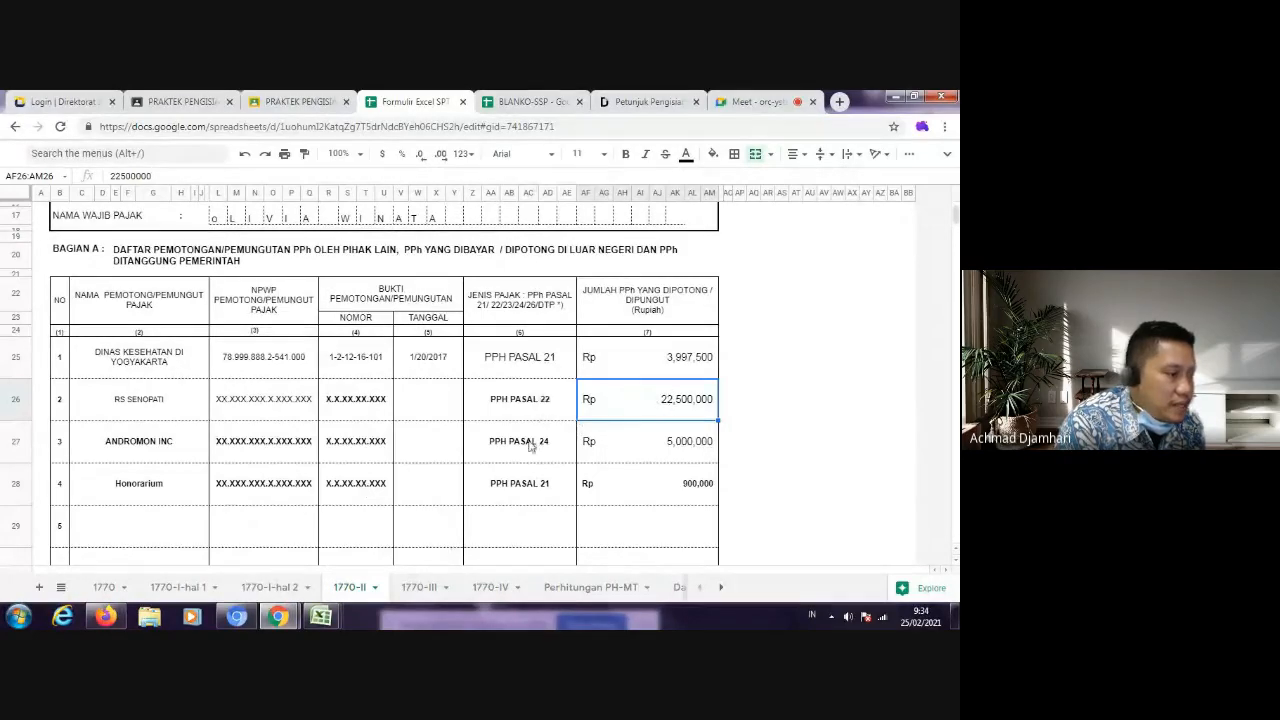
Step: Look up the Kode Akun Pajak and Kode Jenis Setoran for PPh Pasal 22 in the Petunjuk Pengisian SSP PDF
click(644, 103)
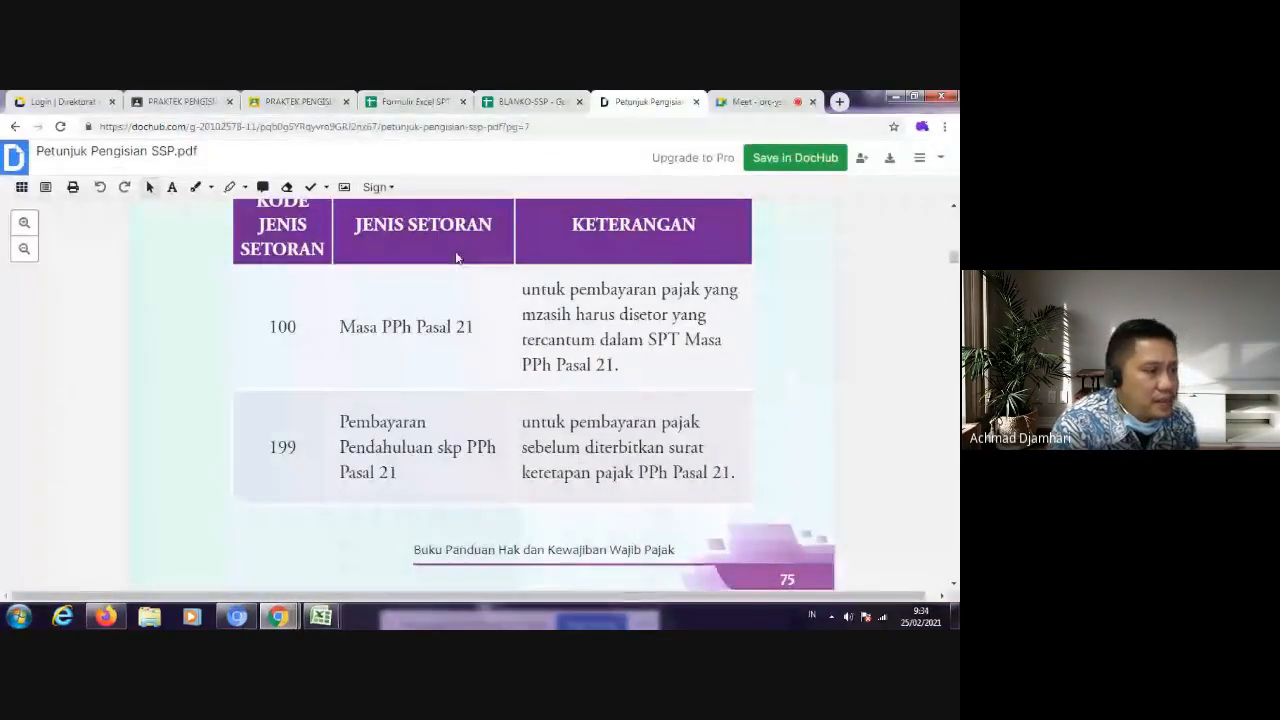
scroll(480, 310, up, 1)
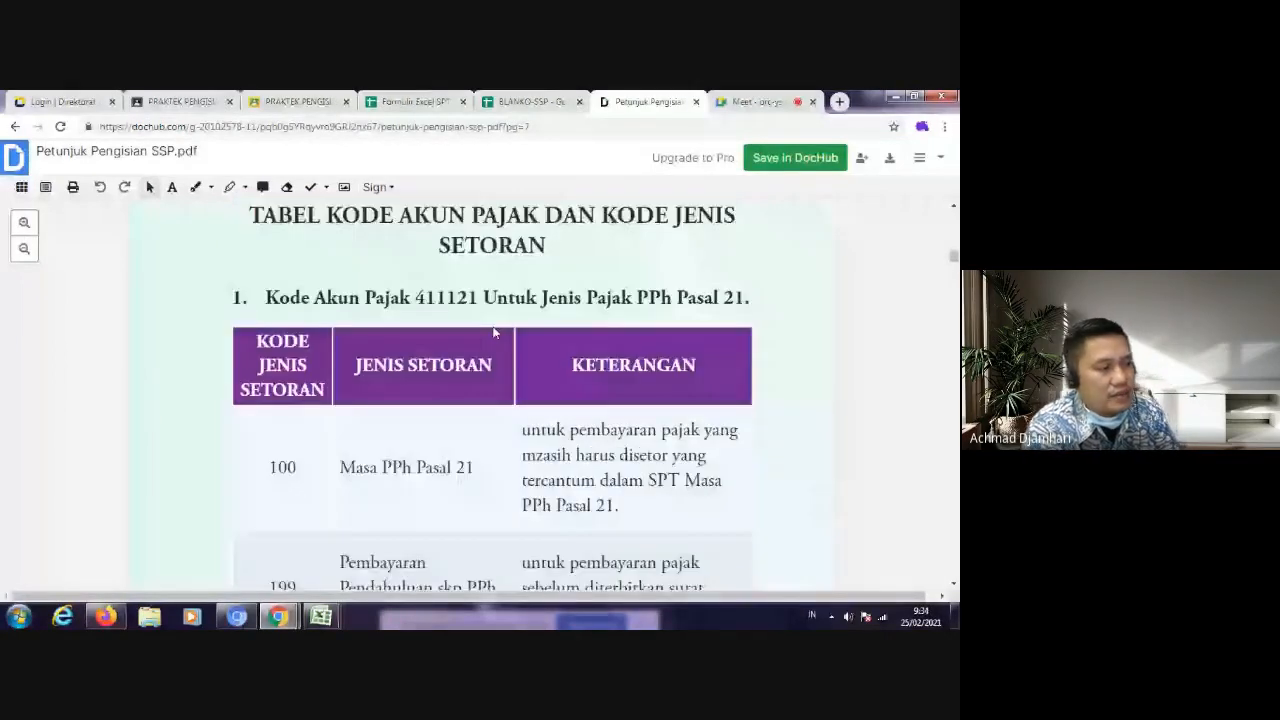
scroll(483, 337, down, 3)
scroll(486, 360, down, 5)
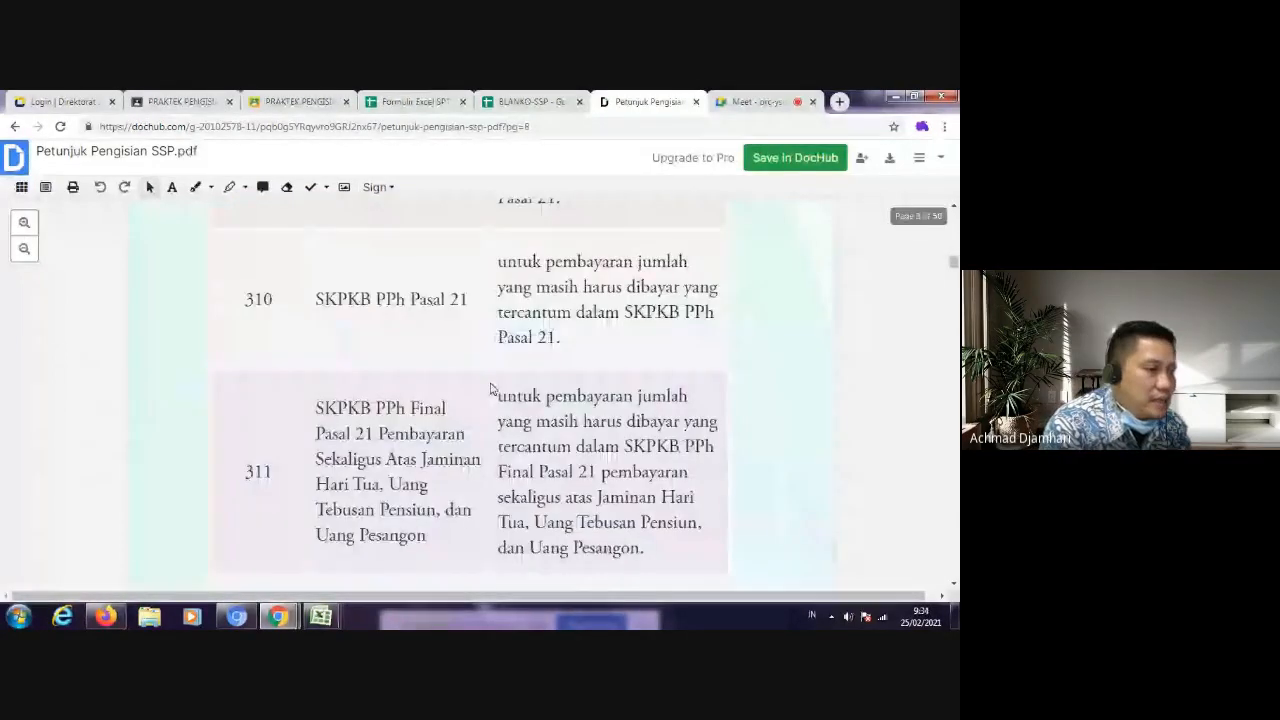
scroll(488, 395, down, 5)
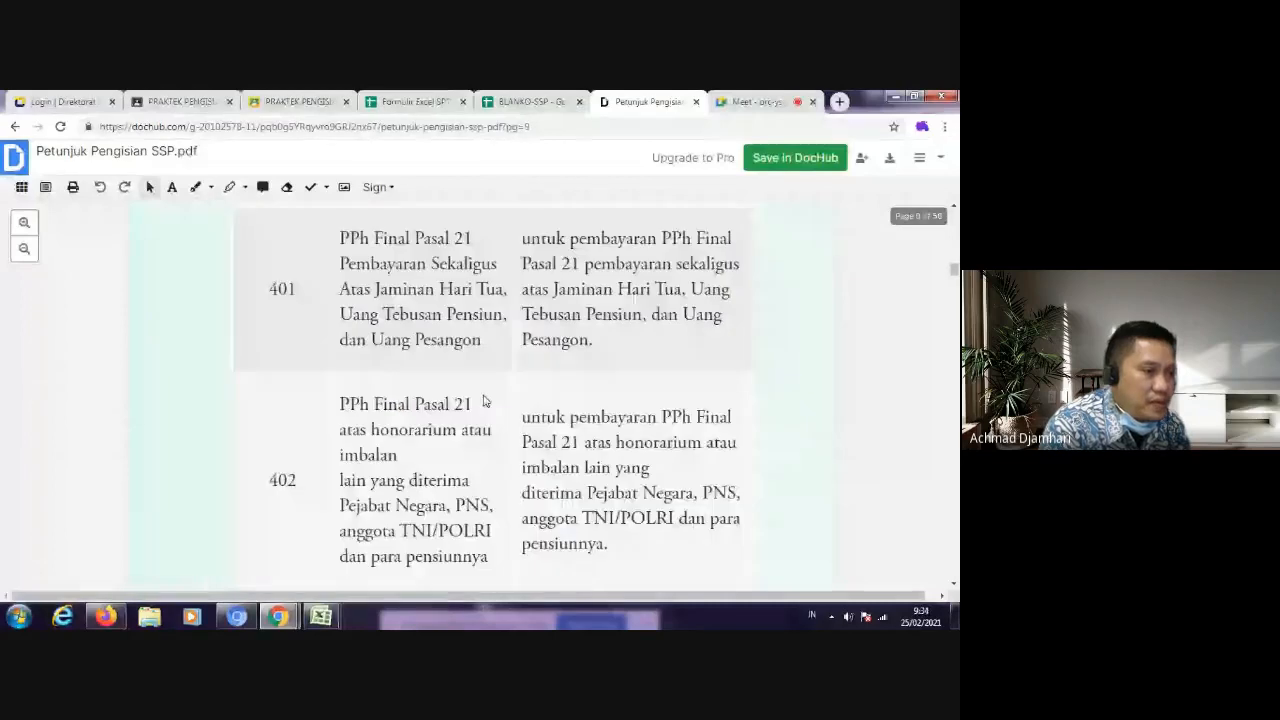
scroll(483, 400, down, 5)
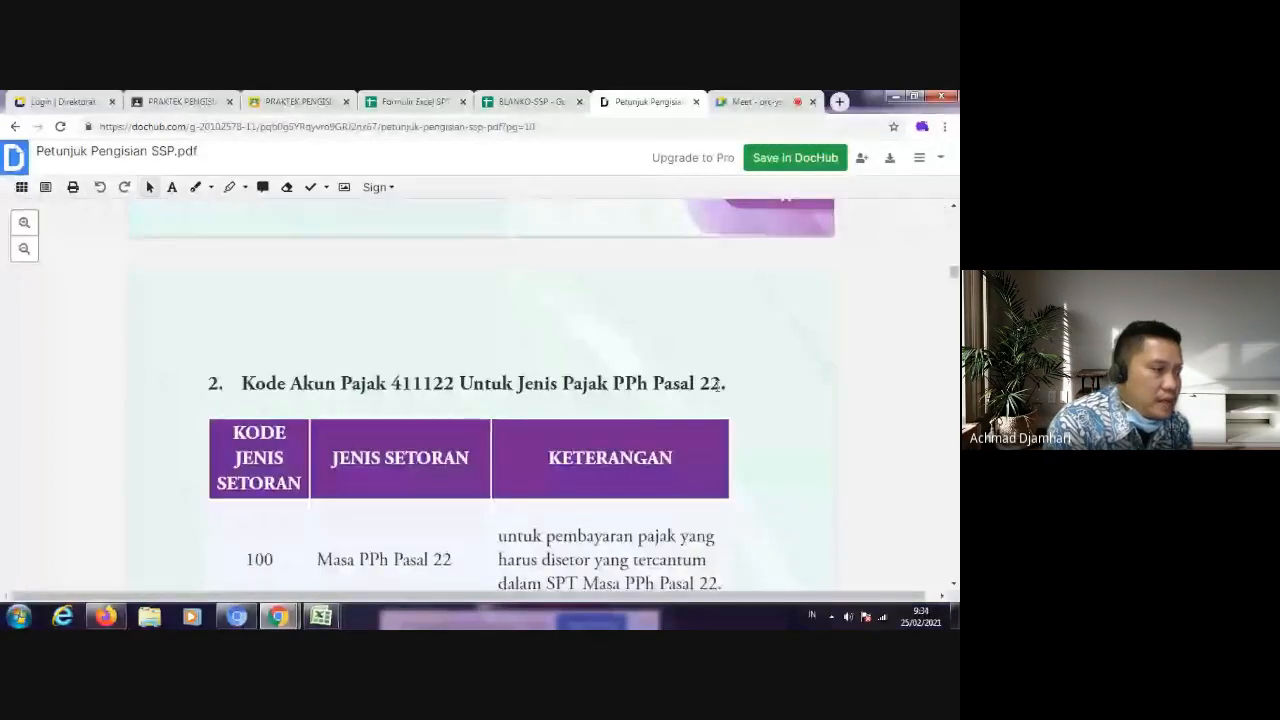
triple_click(705, 386)
click(325, 412)
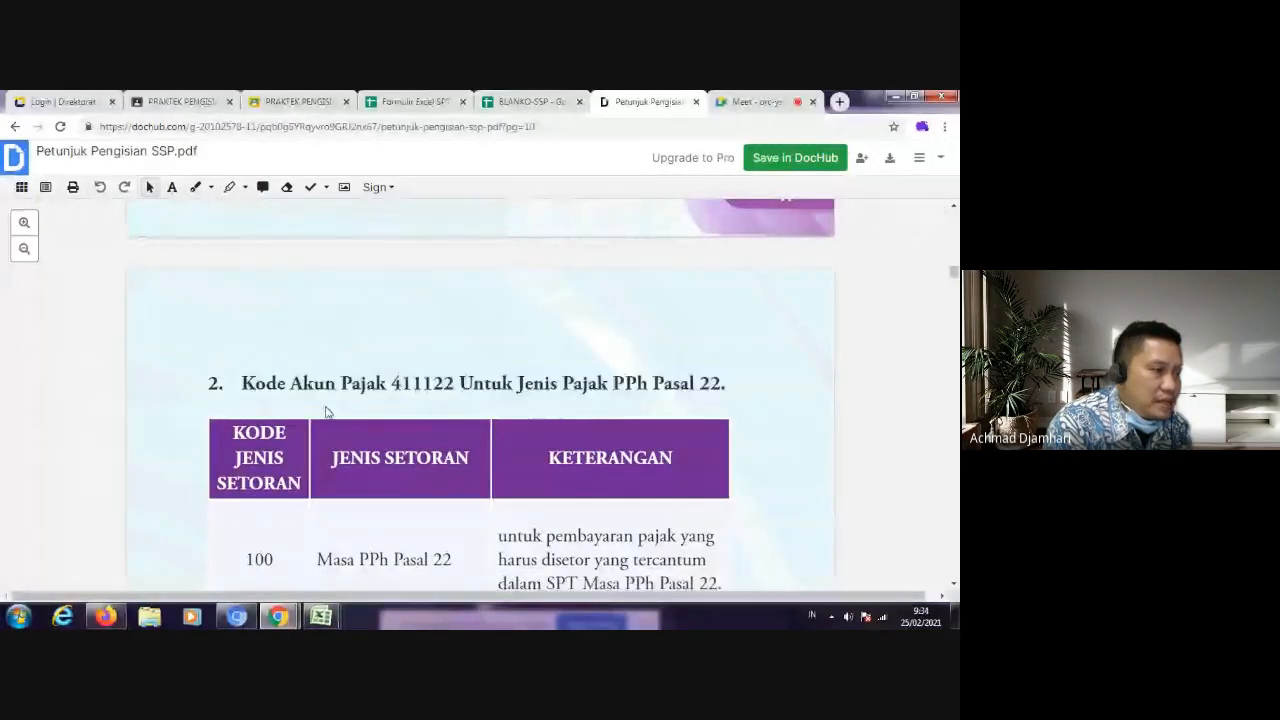
drag(458, 385, 391, 385)
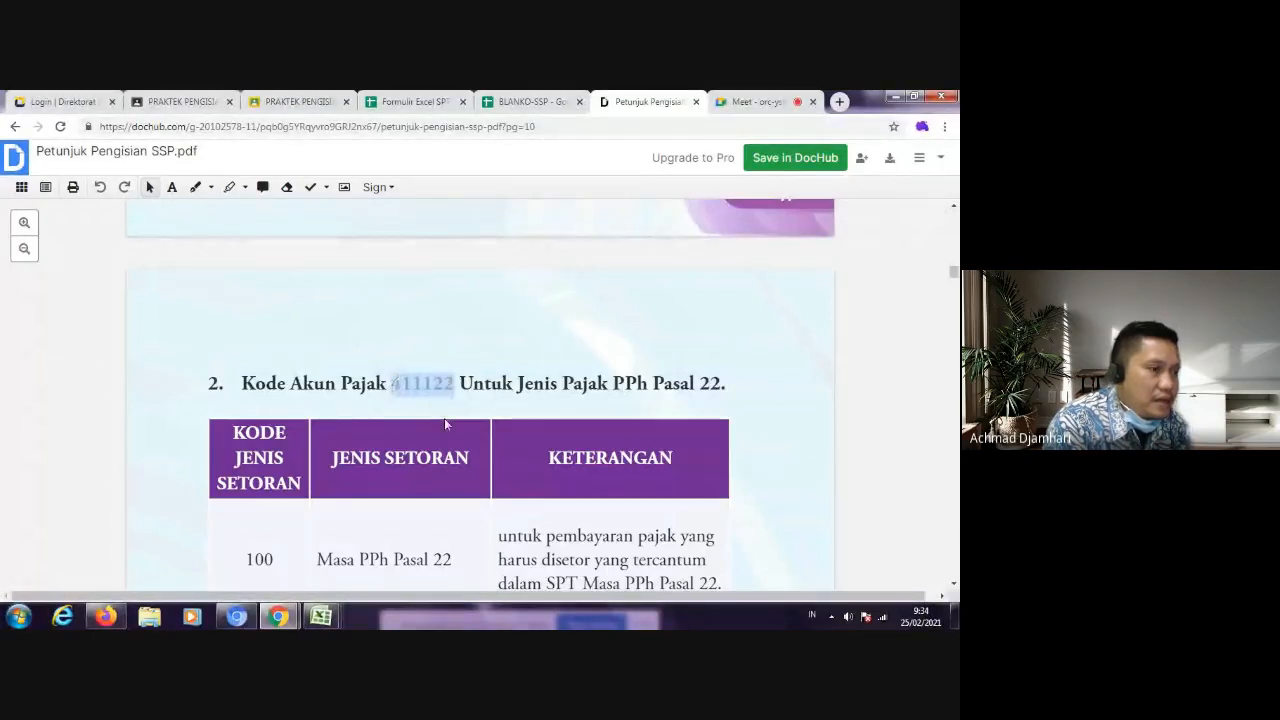
scroll(445, 424, down, 1)
scroll(445, 424, up, 1)
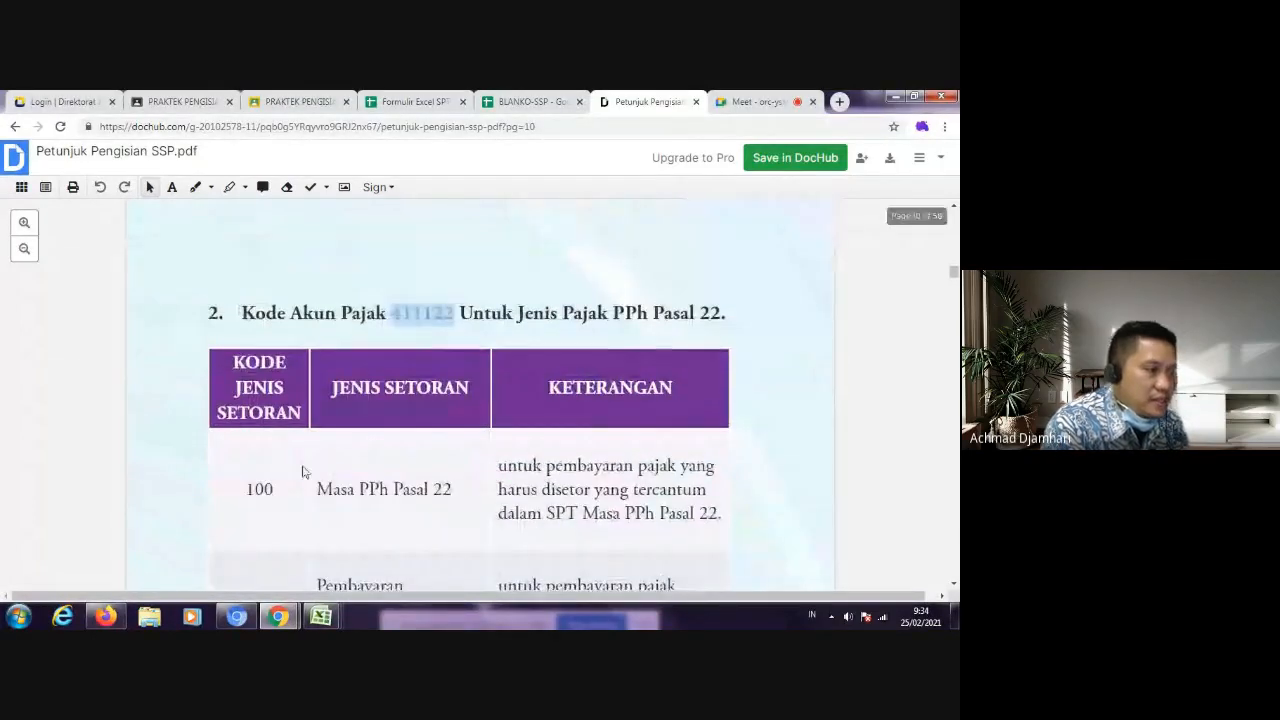
drag(248, 489, 288, 482)
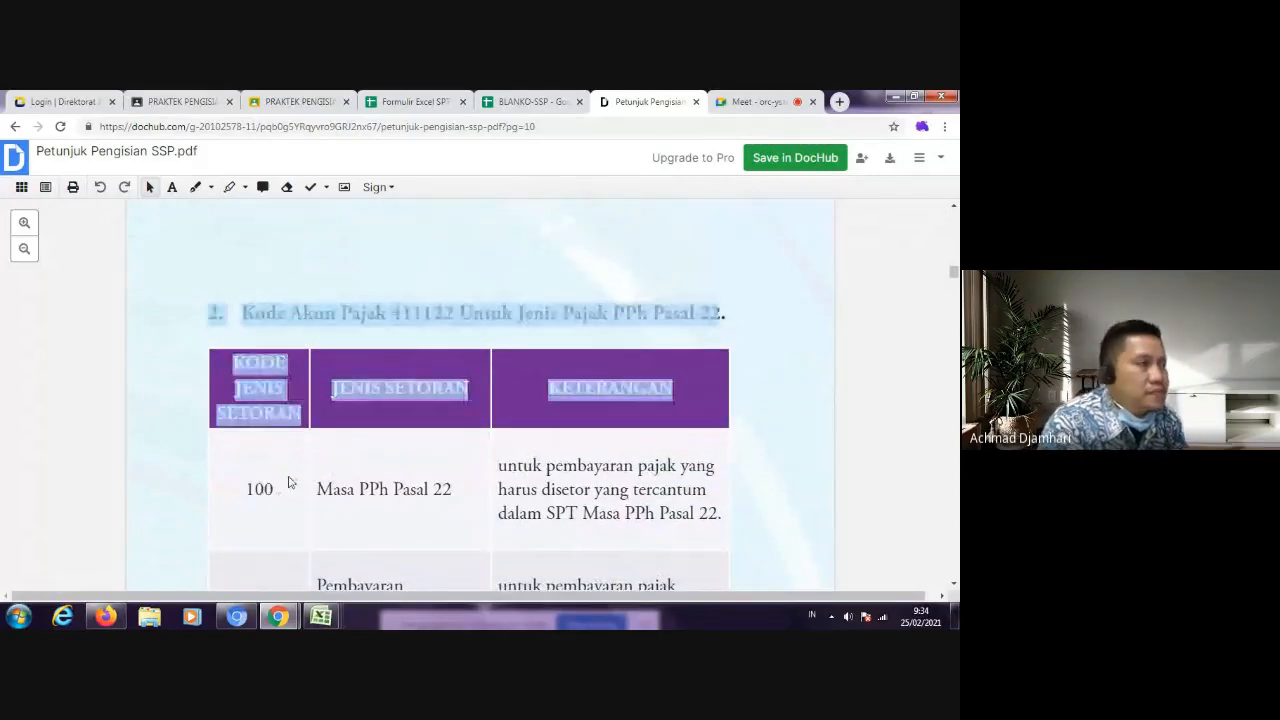
Step: Recheck the RS Senopati row in form 1770-II and compare the WP and PPh 21 Dinas Kesehatan sheets in BLANKO-SSP, finishing on WP
click(543, 101)
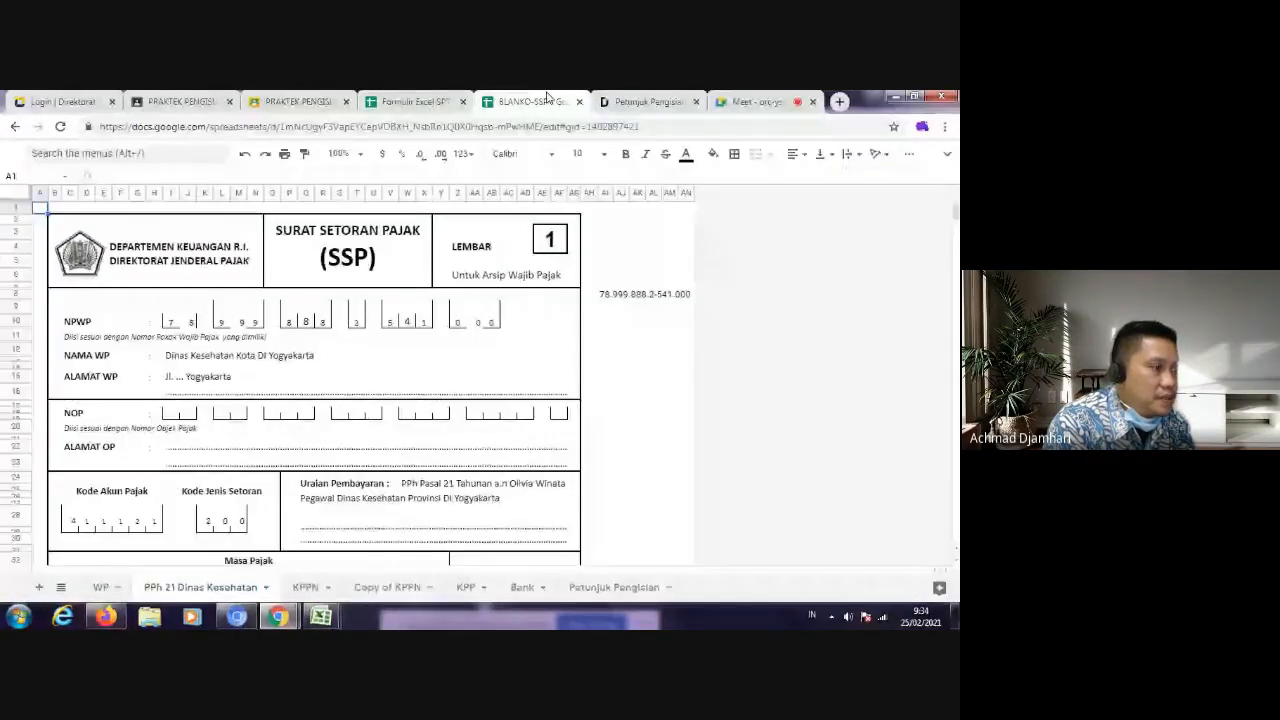
click(421, 104)
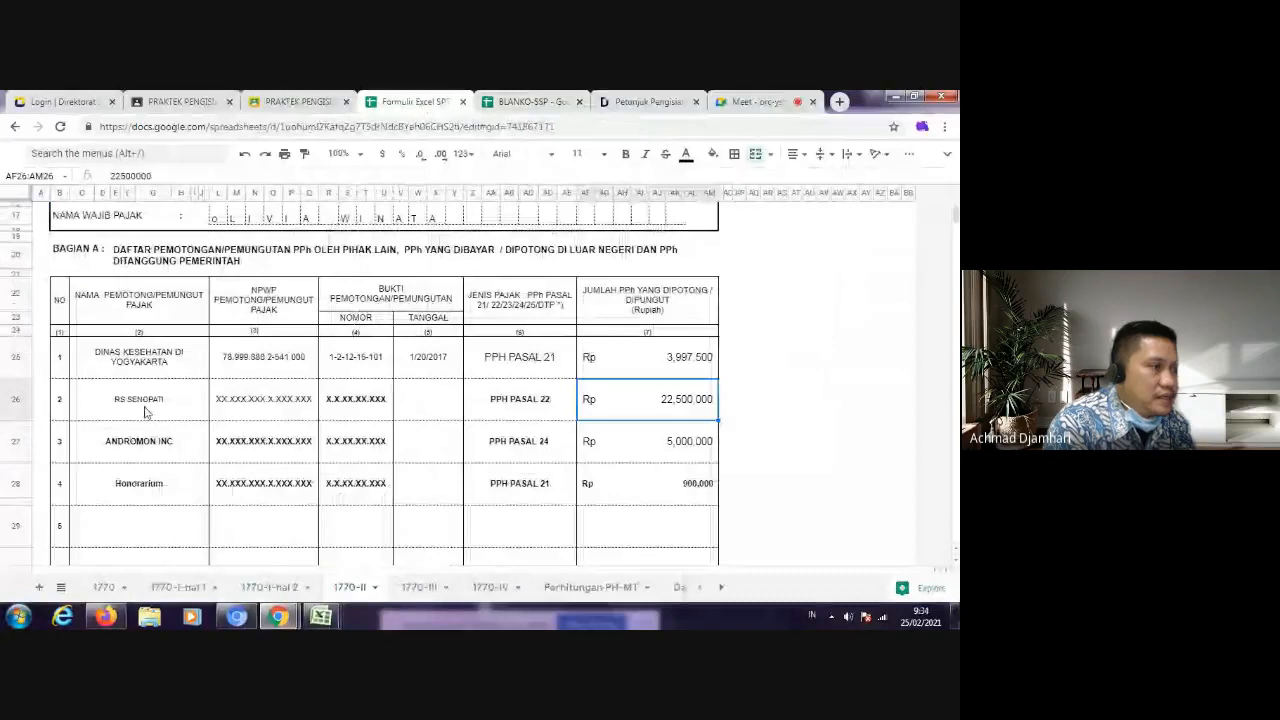
click(537, 102)
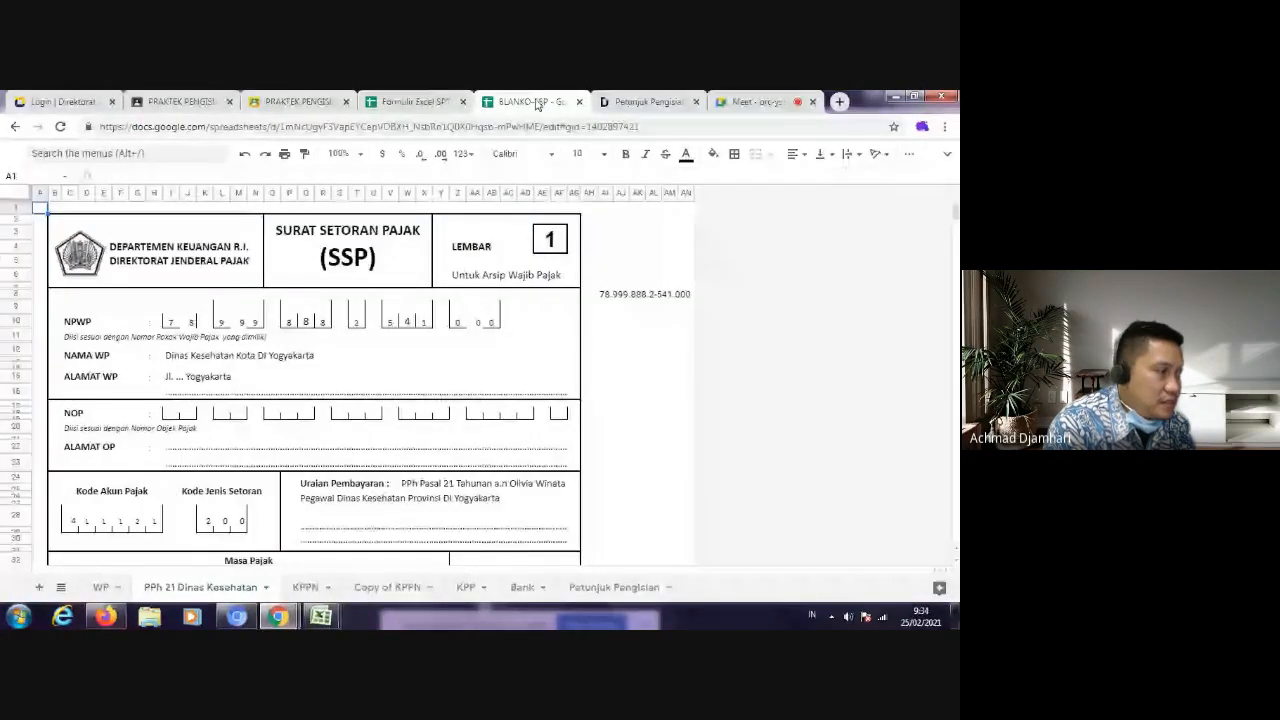
click(101, 587)
click(195, 594)
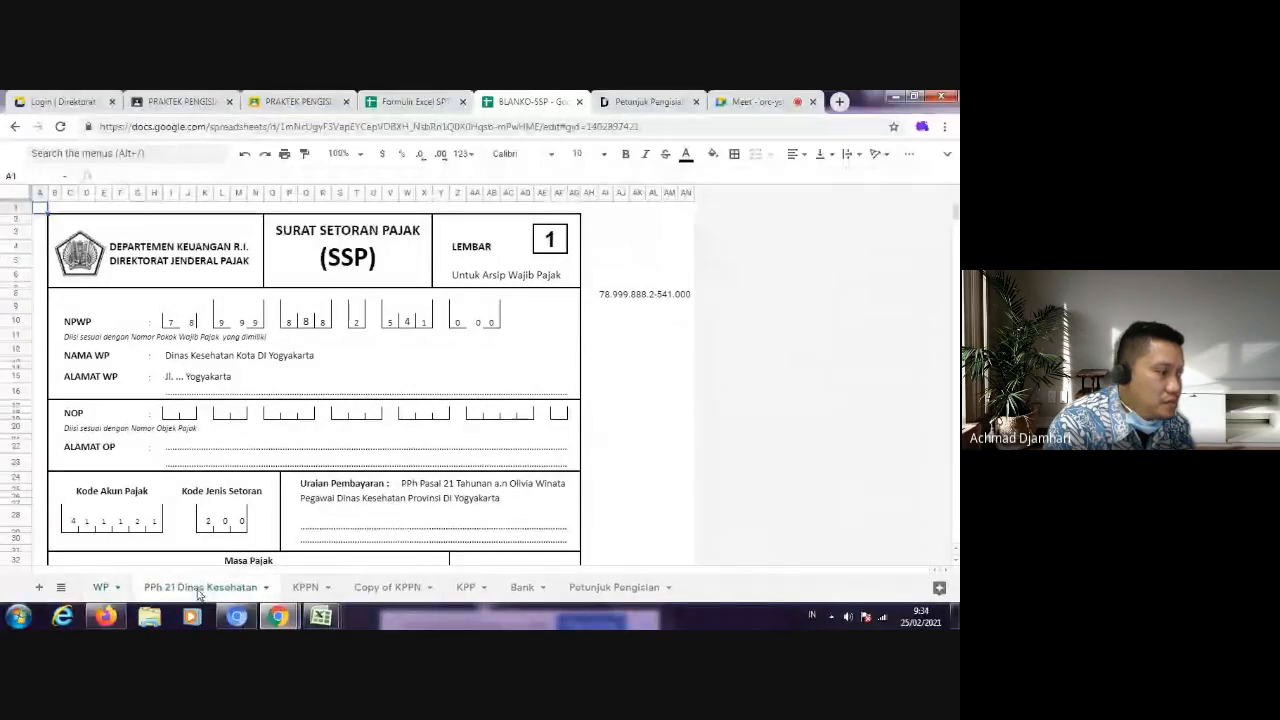
click(97, 594)
click(168, 595)
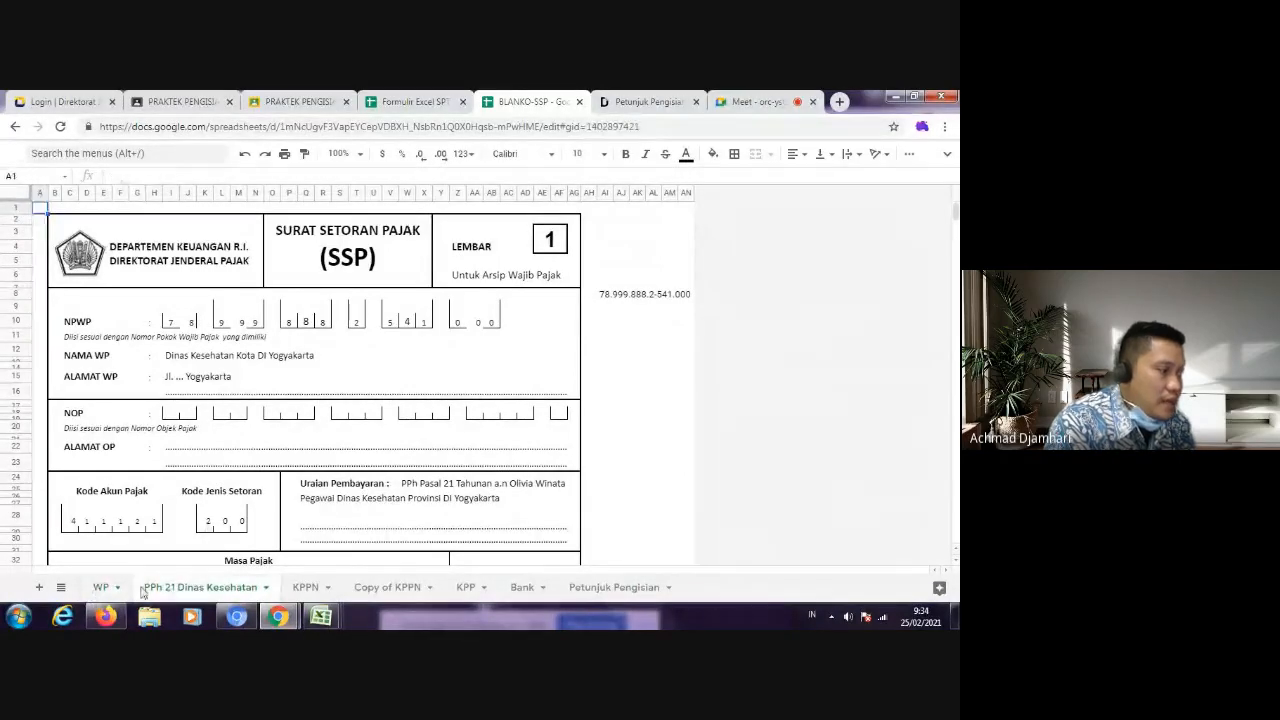
click(107, 596)
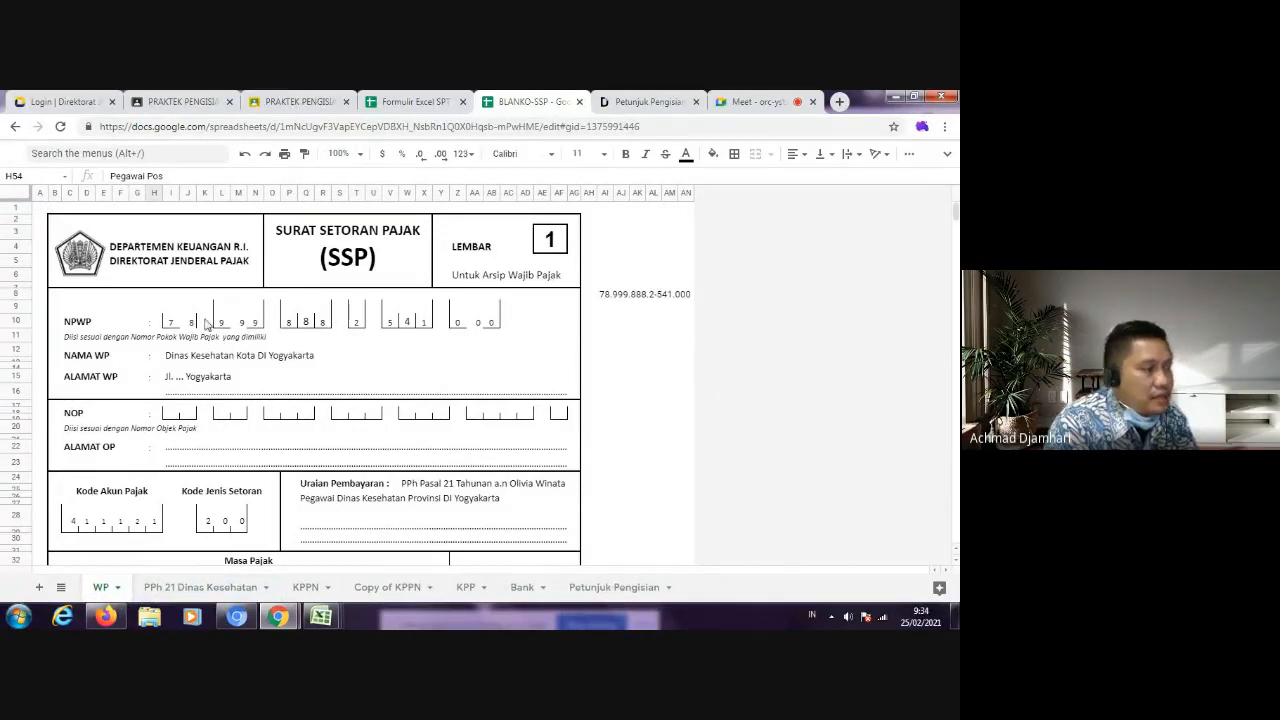
Step: Copy the taxpayer's NPWP digits from form 1770-II and try to paste them into the NPWP boxes of the WP sheet in BLANKO-SSP
click(417, 102)
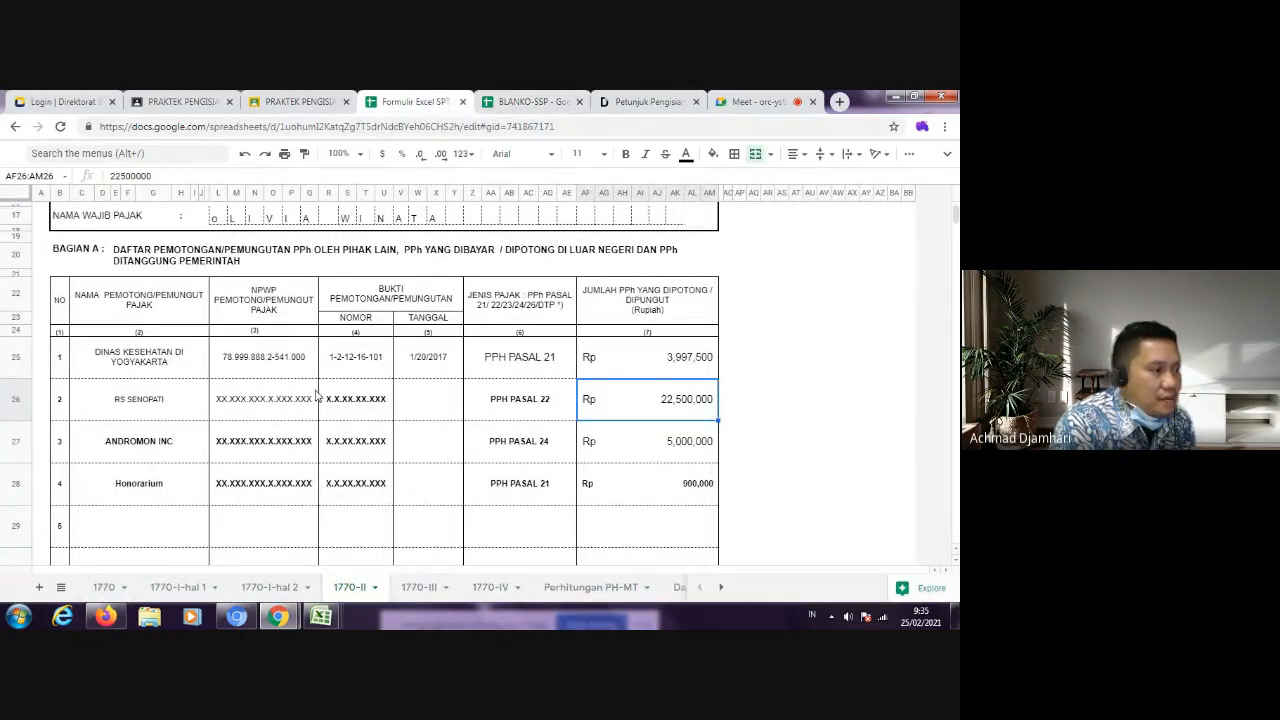
scroll(316, 396, up, 1)
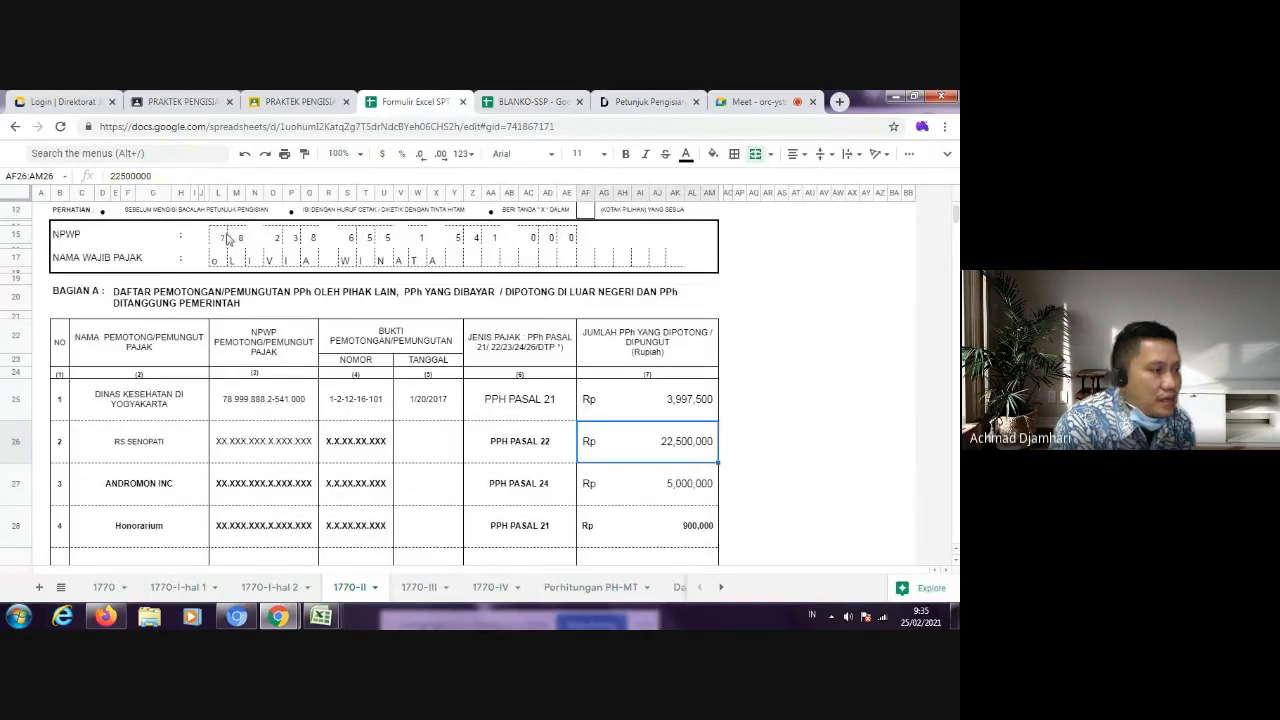
drag(222, 240, 571, 238)
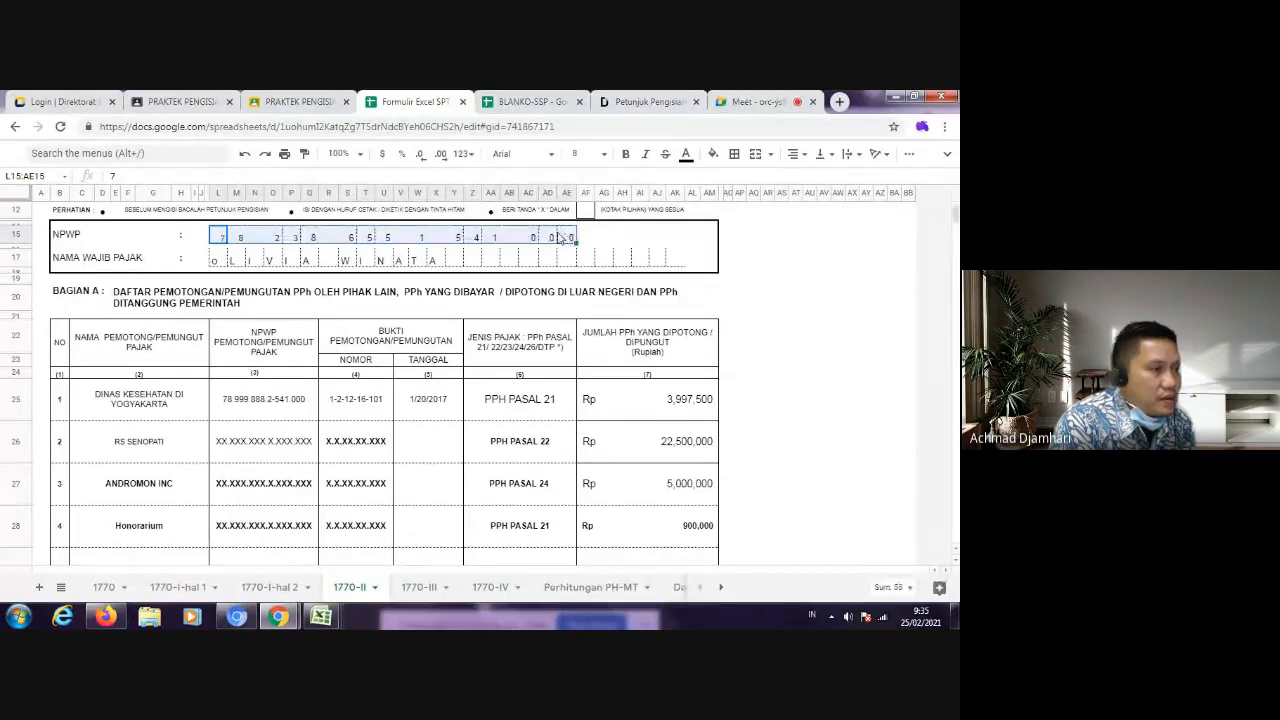
right_click(560, 238)
click(594, 217)
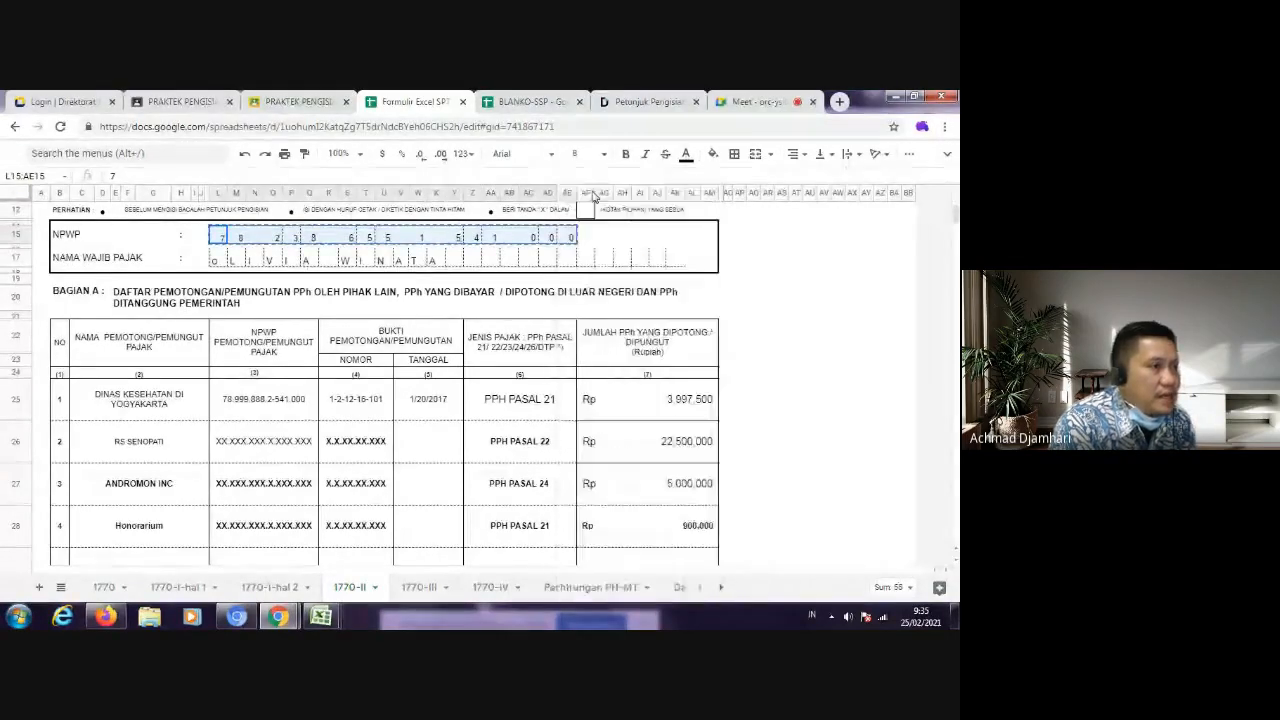
click(533, 103)
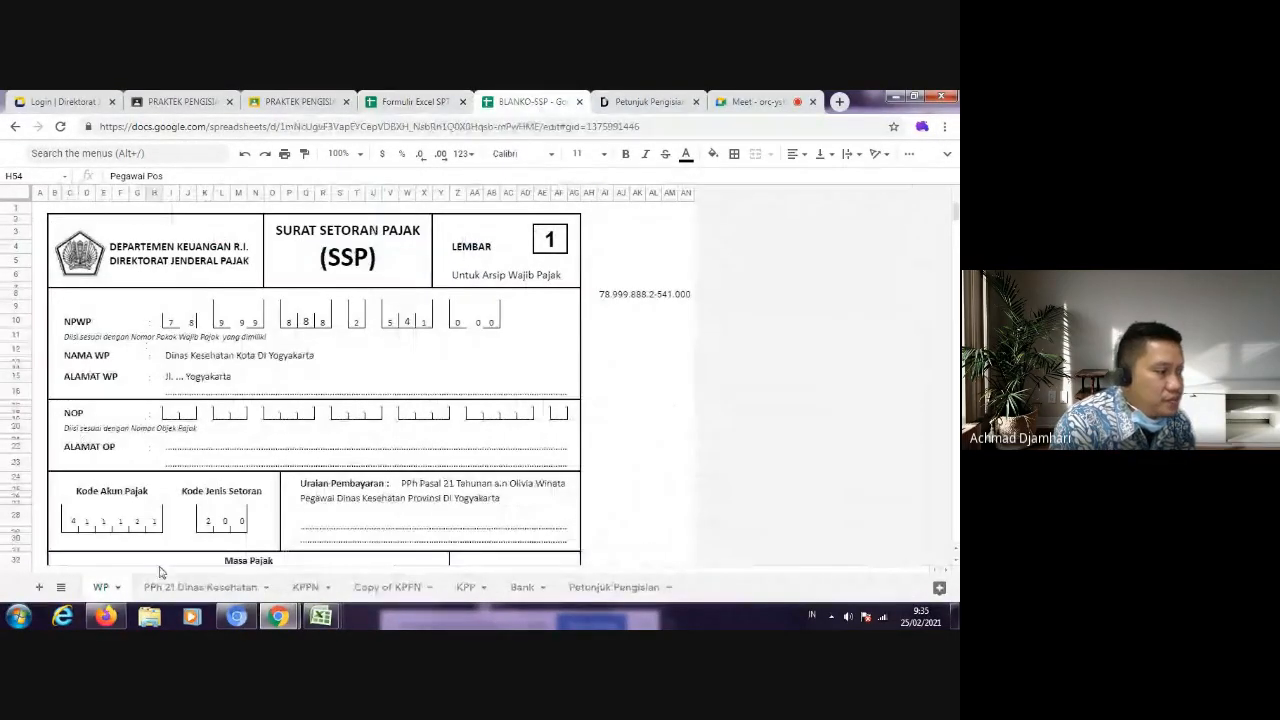
click(173, 322)
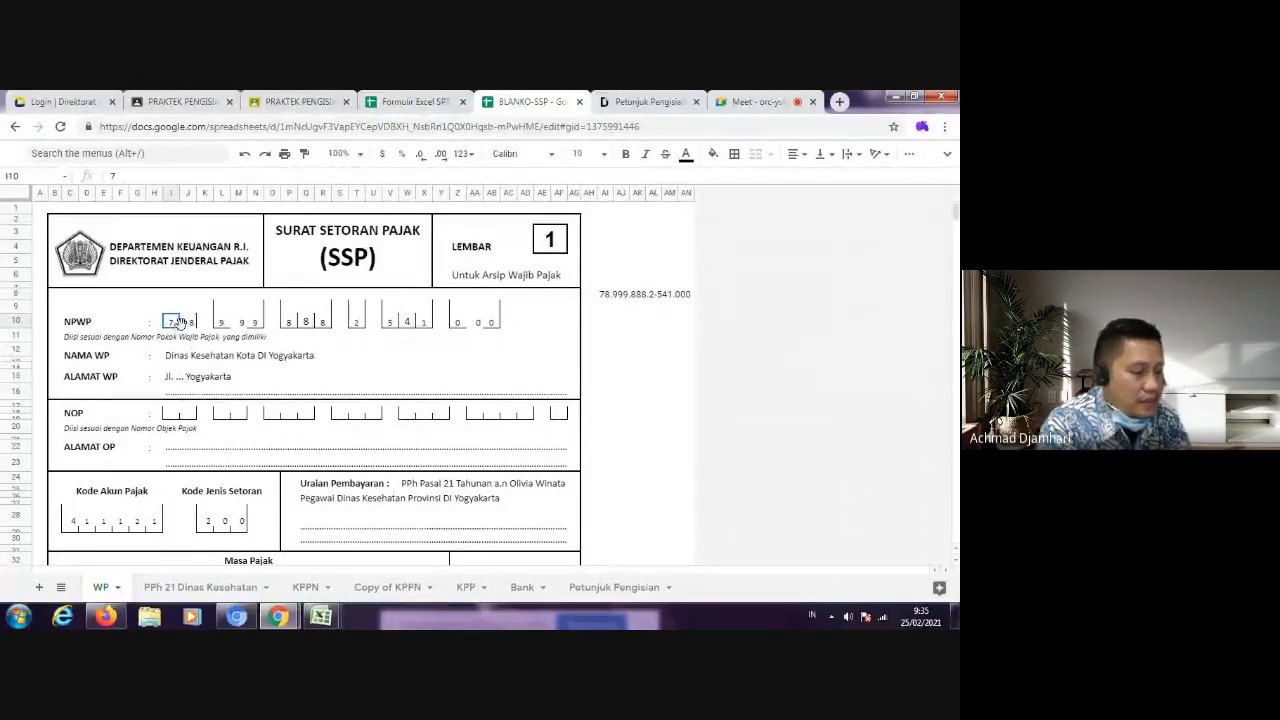
key(ctrl+v)
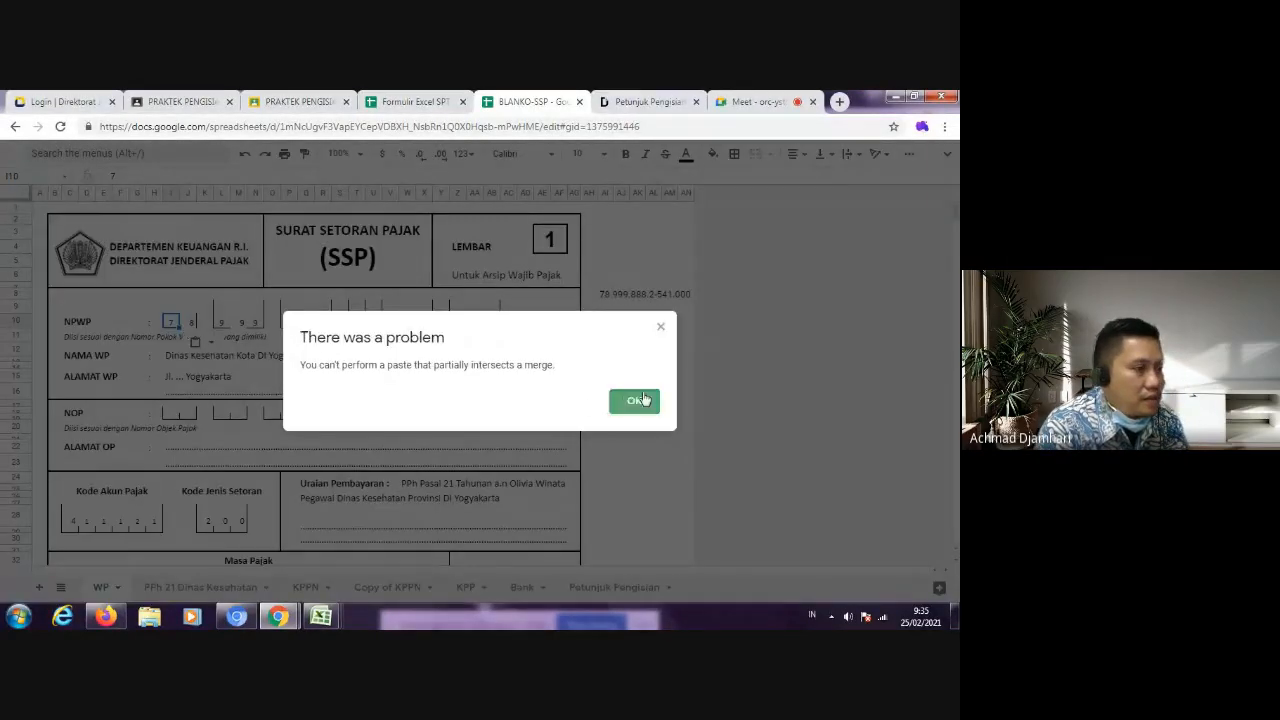
click(634, 401)
Step: Paste the copied NPWP digits into the empty cells beside the SSP form, starting at AI9
click(653, 322)
click(606, 308)
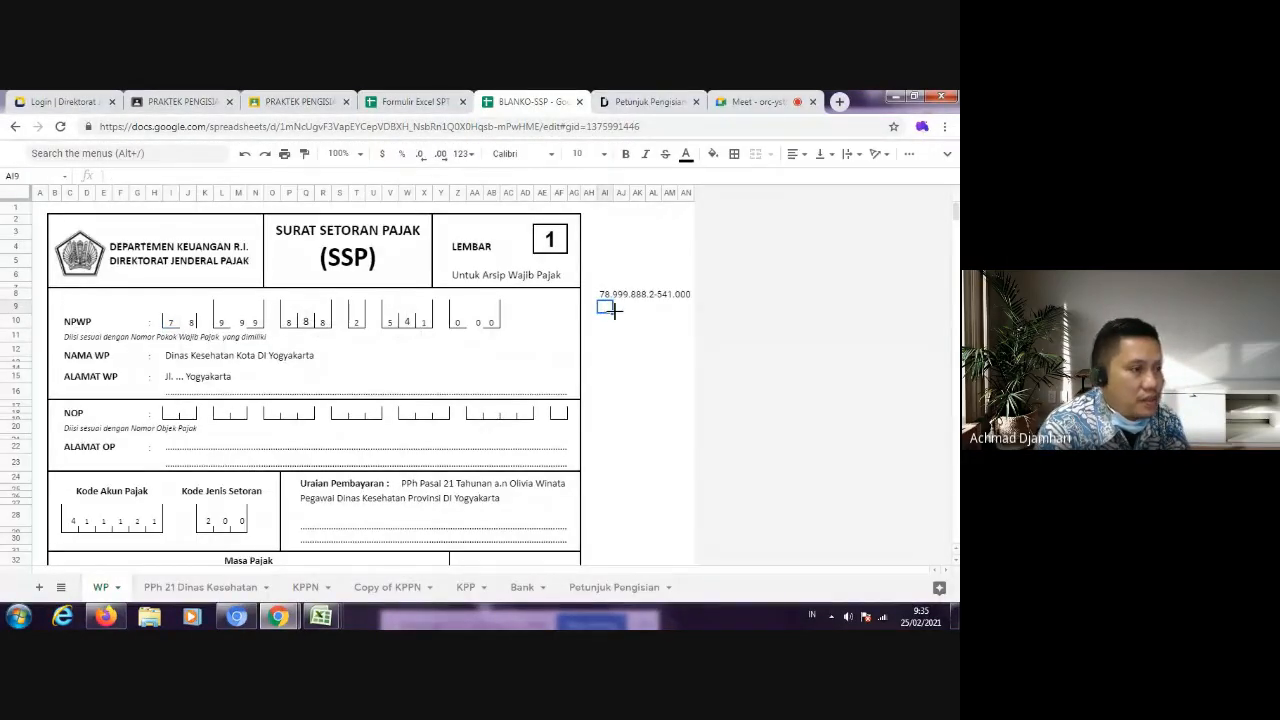
key(ctrl+v)
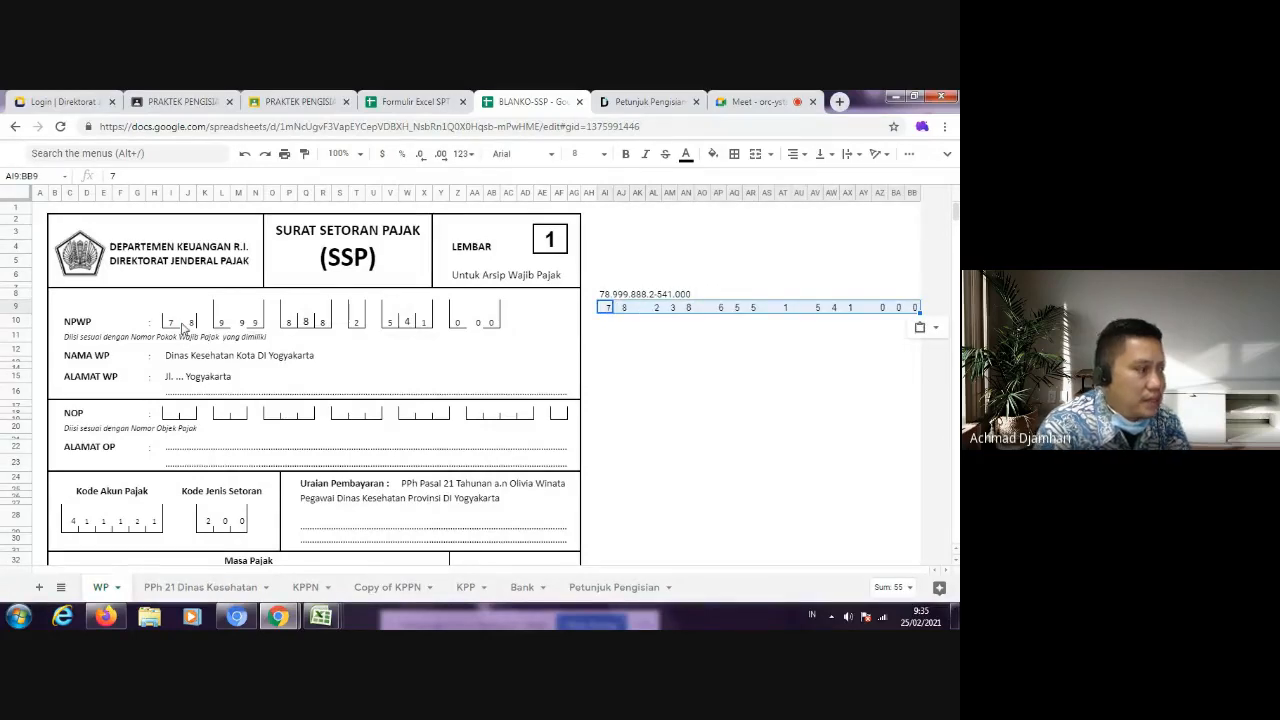
Step: Replace the differing digits in the NPWP boxes so they match the taxpayer's NPWP pasted beside the form
click(222, 318)
click(247, 322)
text(3)
click(258, 318)
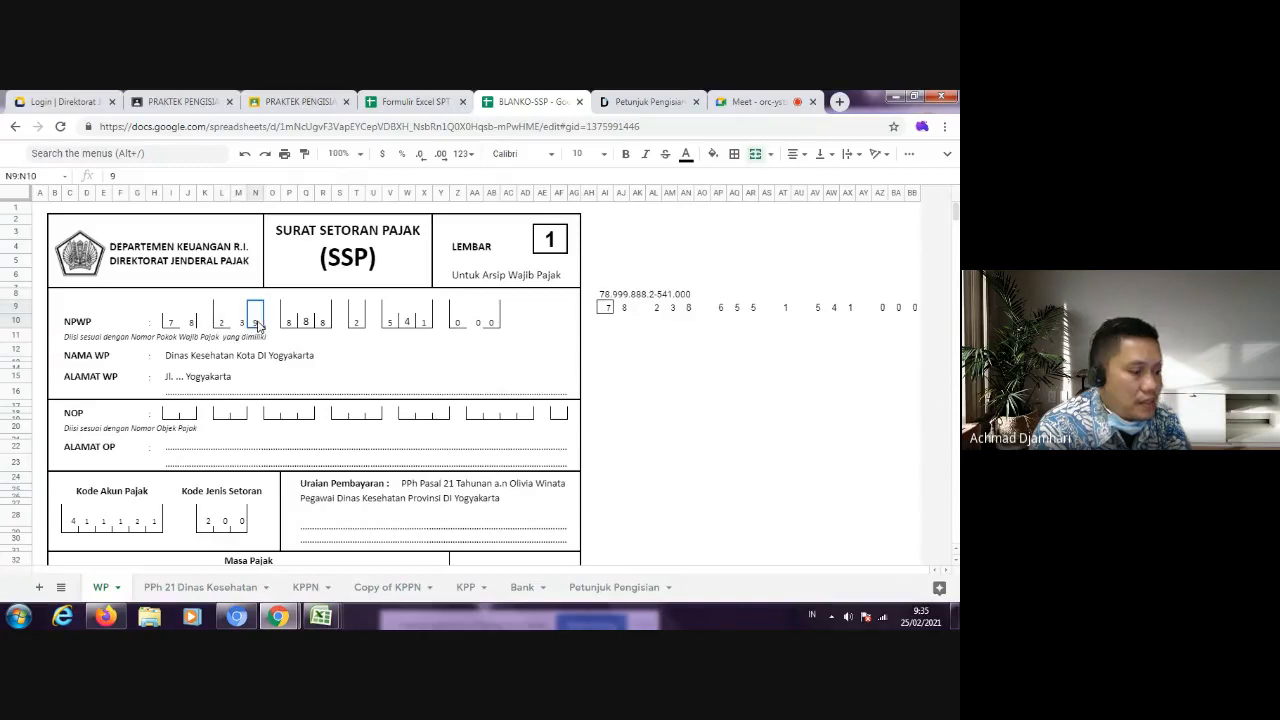
text(8)
click(290, 320)
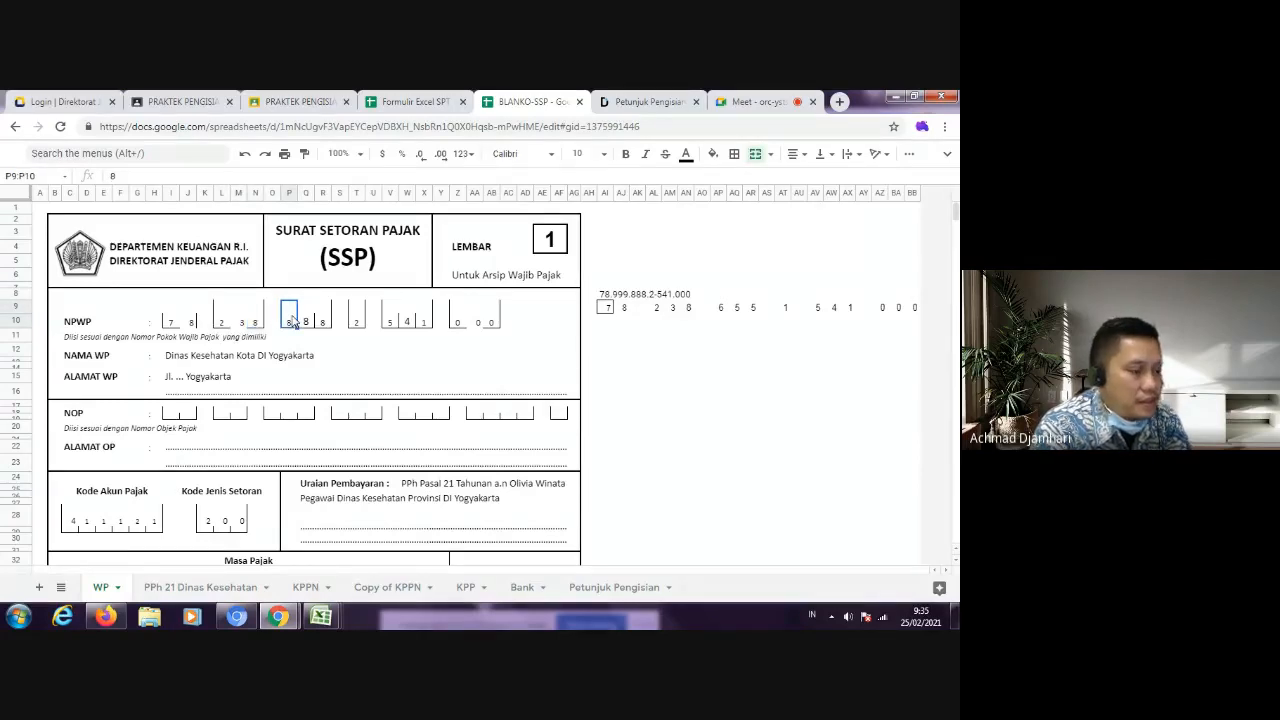
text(6)
click(305, 320)
text(5)
click(324, 320)
text(9)
click(357, 320)
text(1)
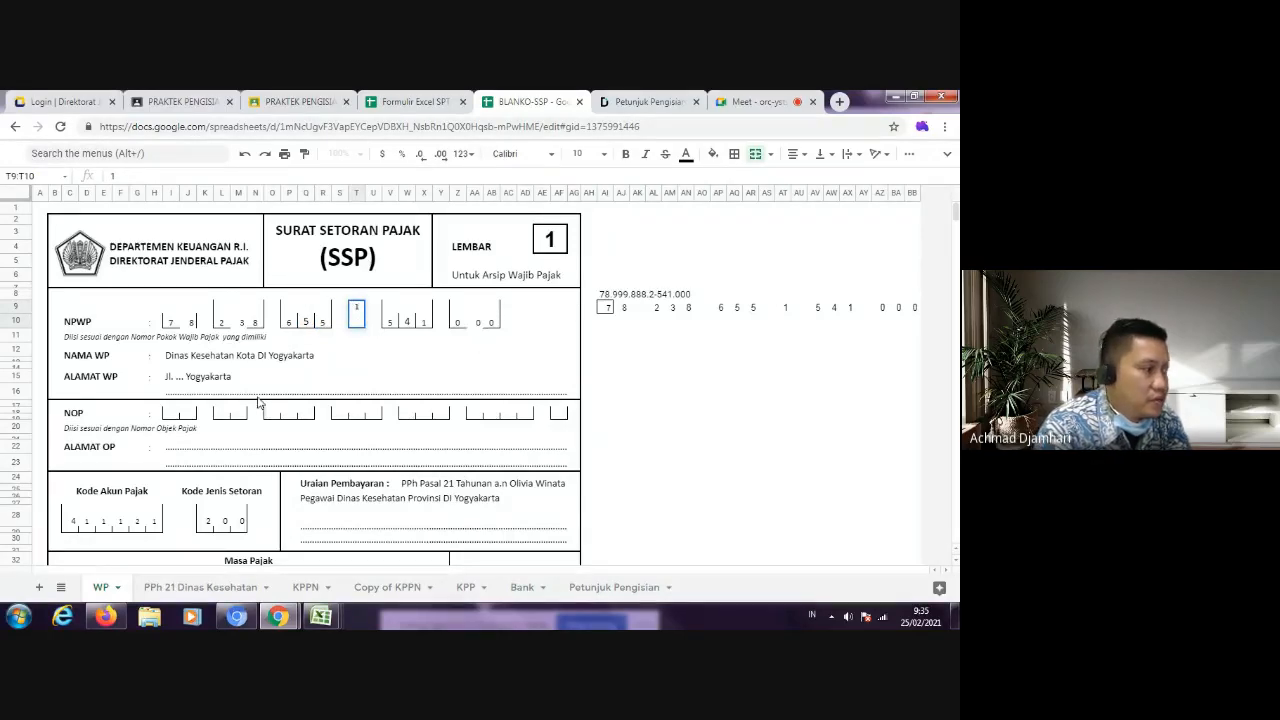
Step: Replace the agency name in NAMA WP with the taxpayer's full name and check the ALAMAT WP entry
click(170, 363)
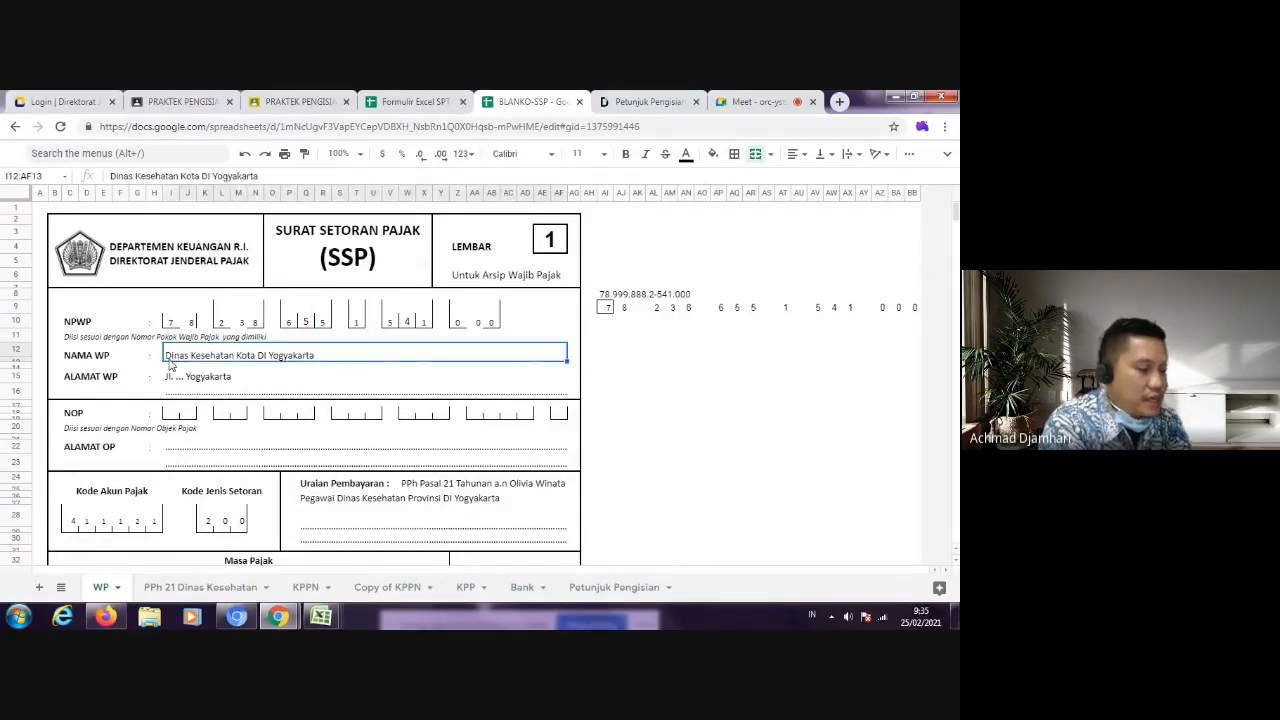
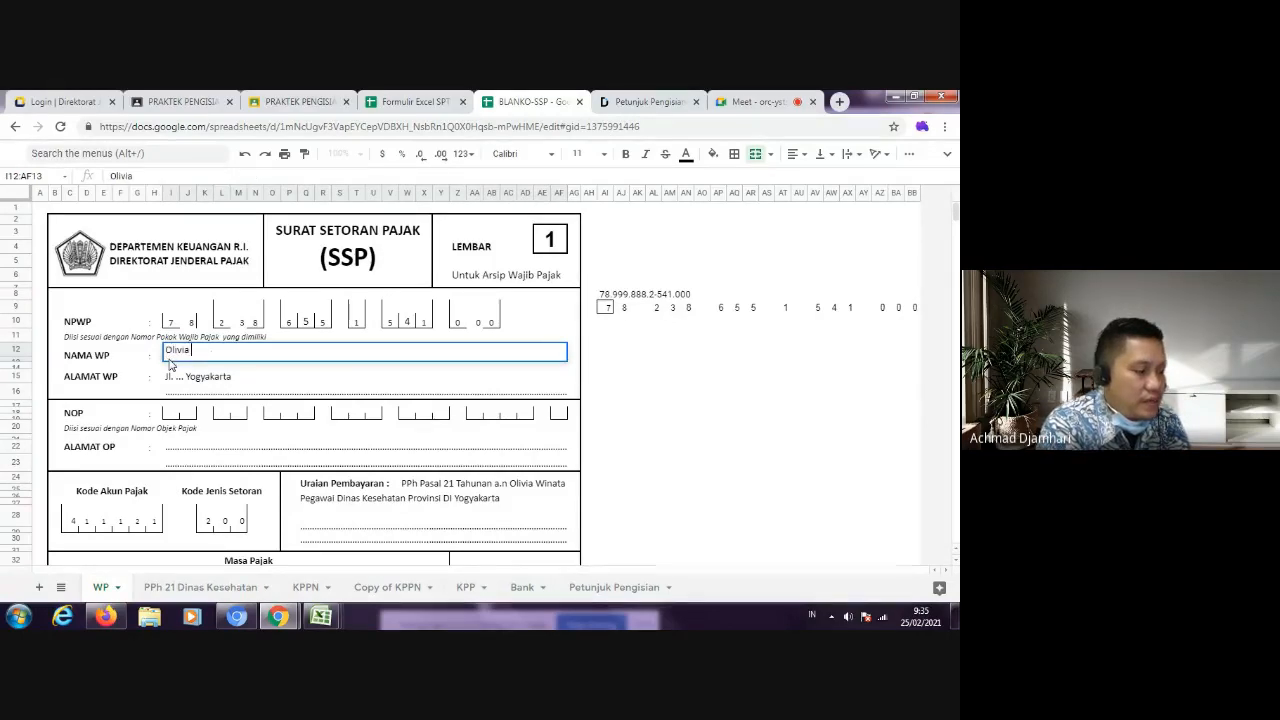
key(Return)
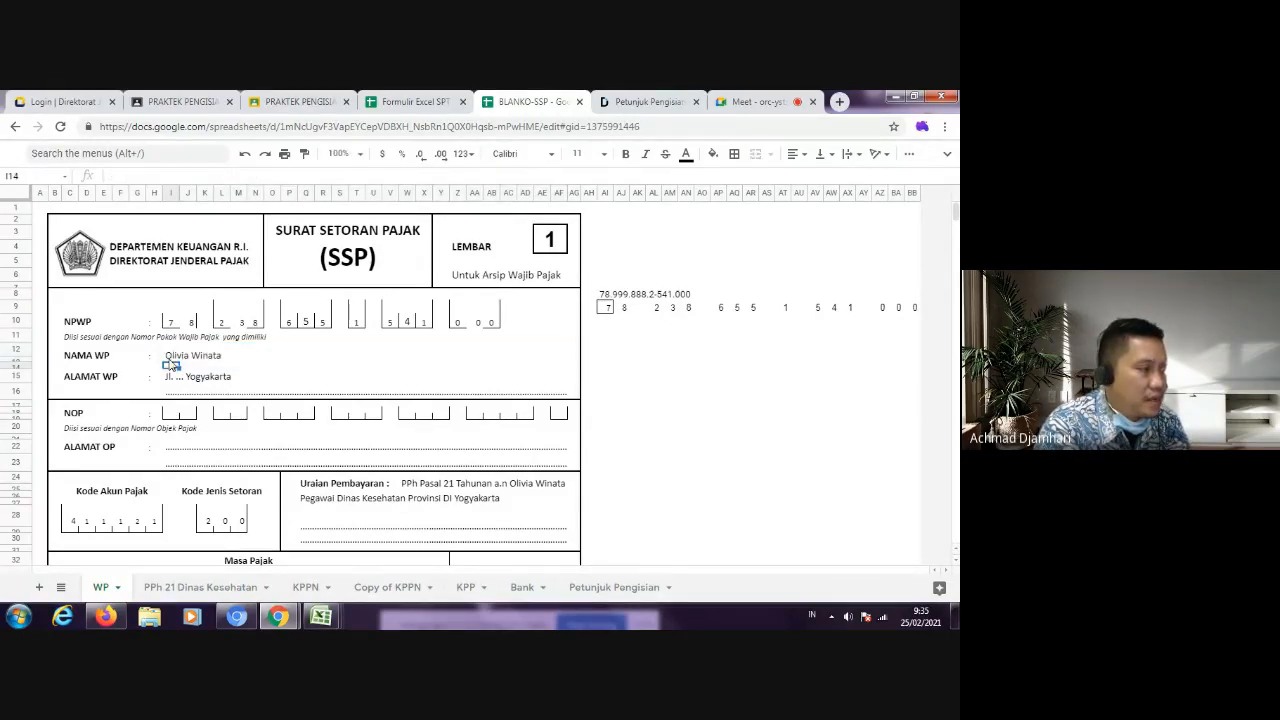
click(183, 384)
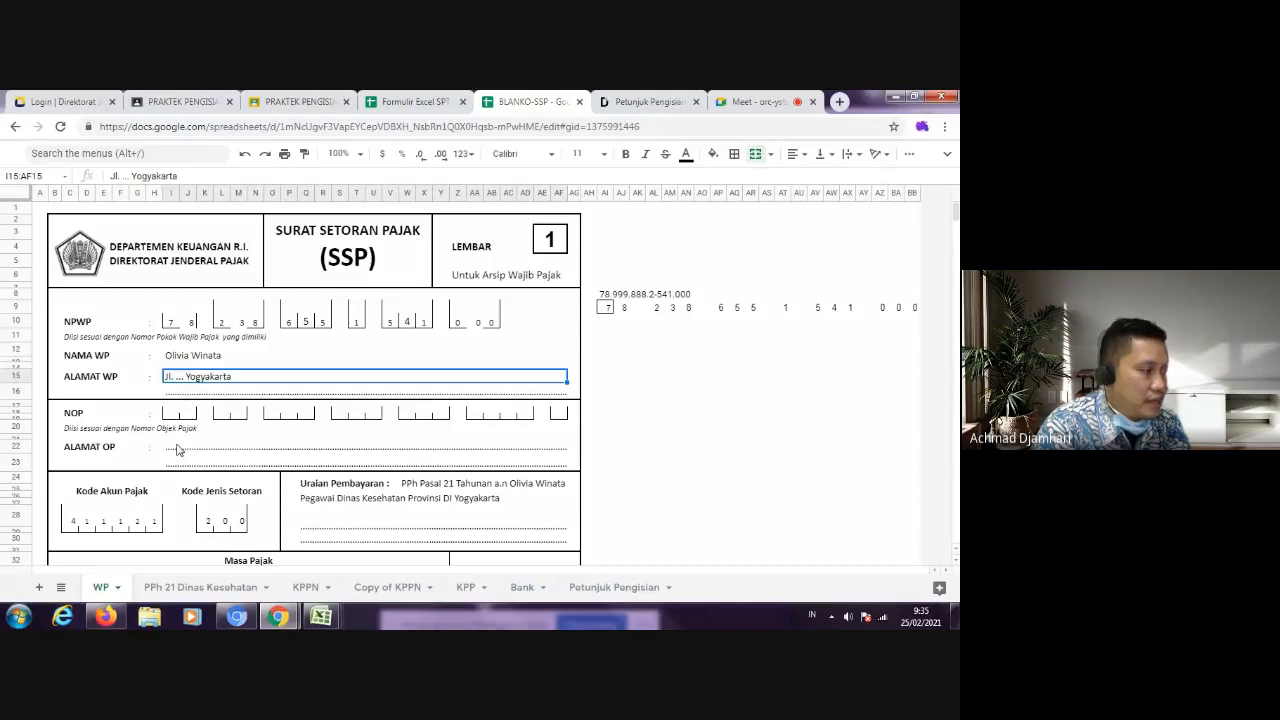
Step: Set the Kode Akun Pajak to 411122 and the Kode Jenis Setoran to 100
click(139, 522)
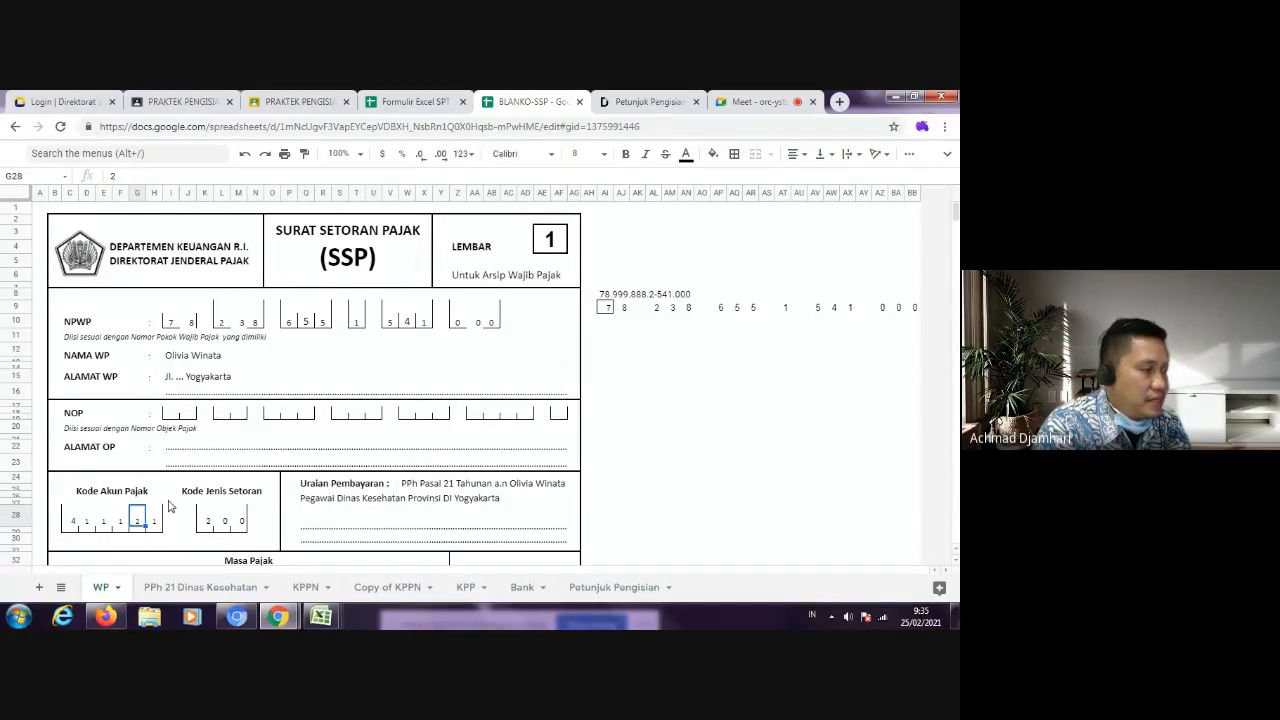
scroll(171, 506, down, 2)
click(156, 444)
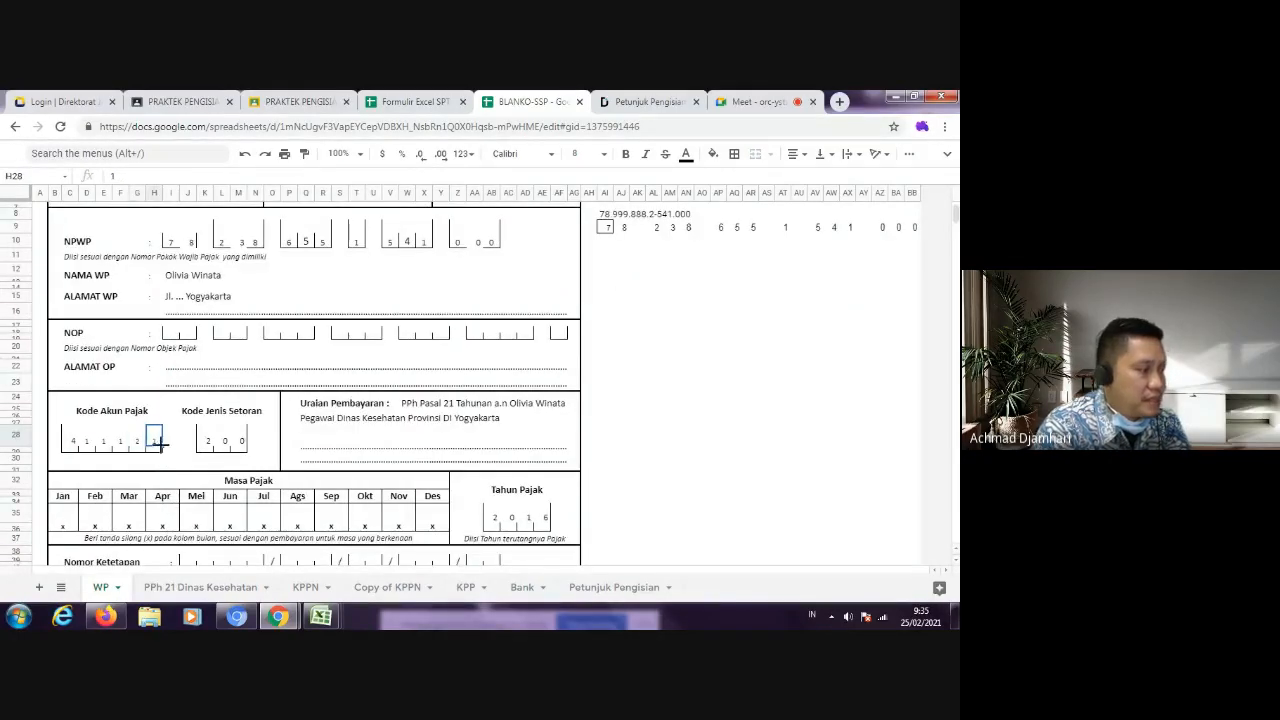
text(2)
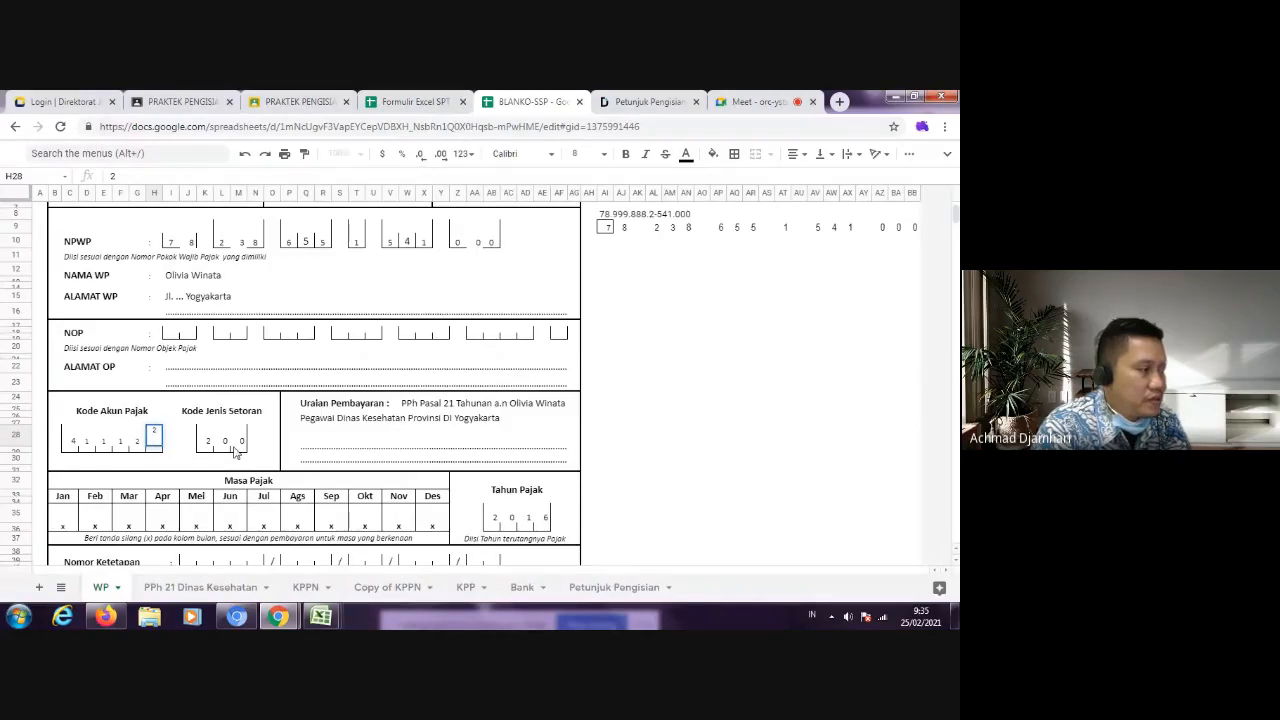
click(208, 442)
text(1)
Step: Clear both text lines of the Uraian Pembayaran section
click(330, 445)
click(410, 405)
key(Delete)
click(398, 412)
key(Delete)
click(399, 407)
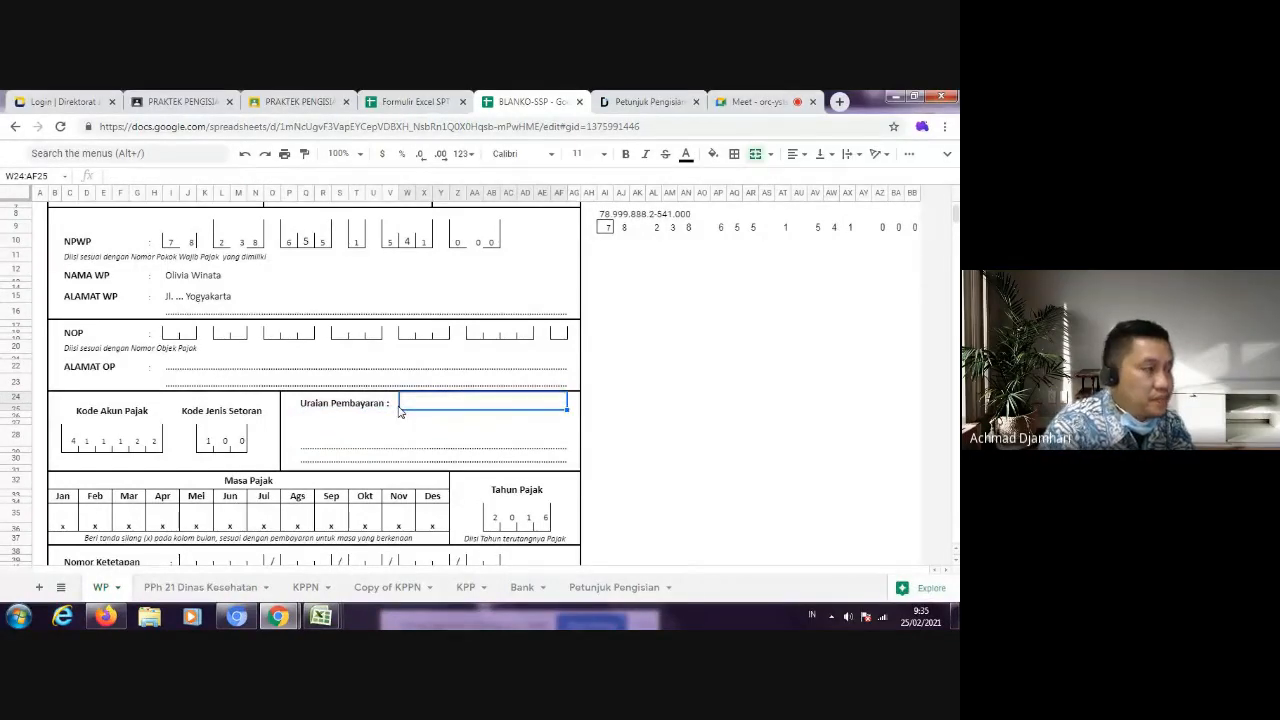
Step: Look up the RSUD Senopati transaction in the SOAL PPH WP NEW apotik document attached to the Classroom assignment instructions
click(290, 102)
click(180, 102)
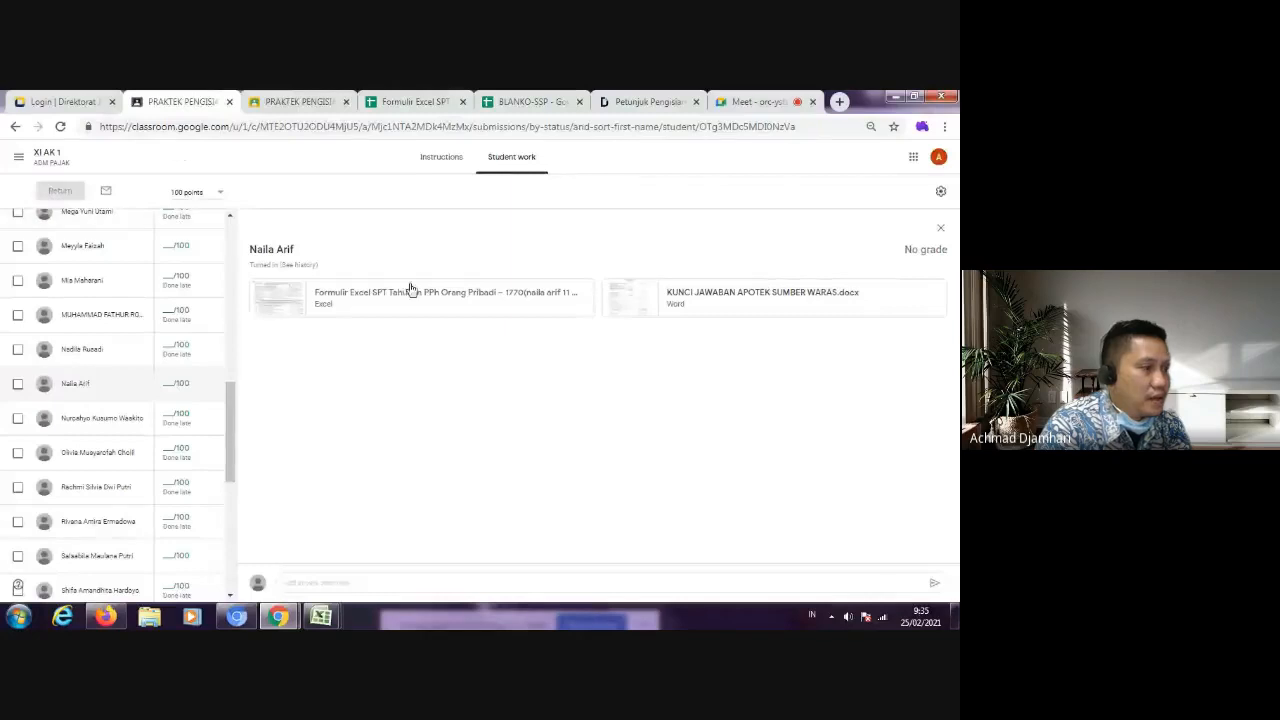
click(427, 162)
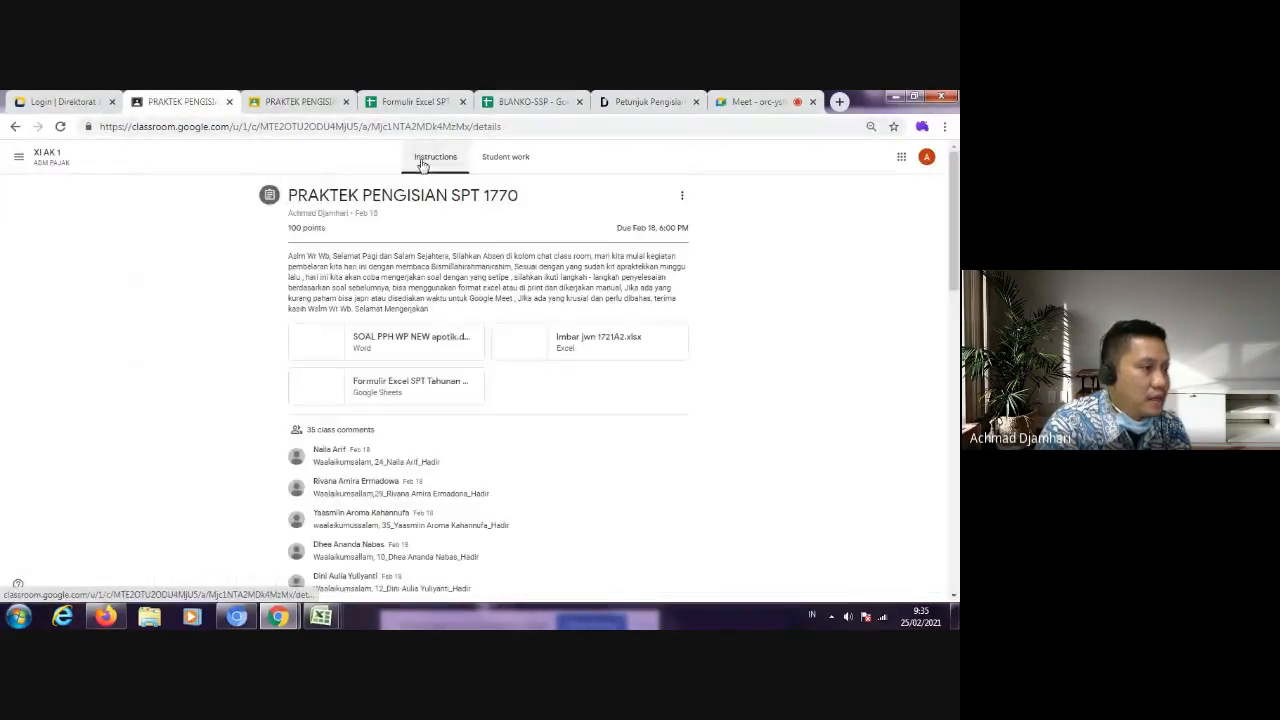
click(441, 341)
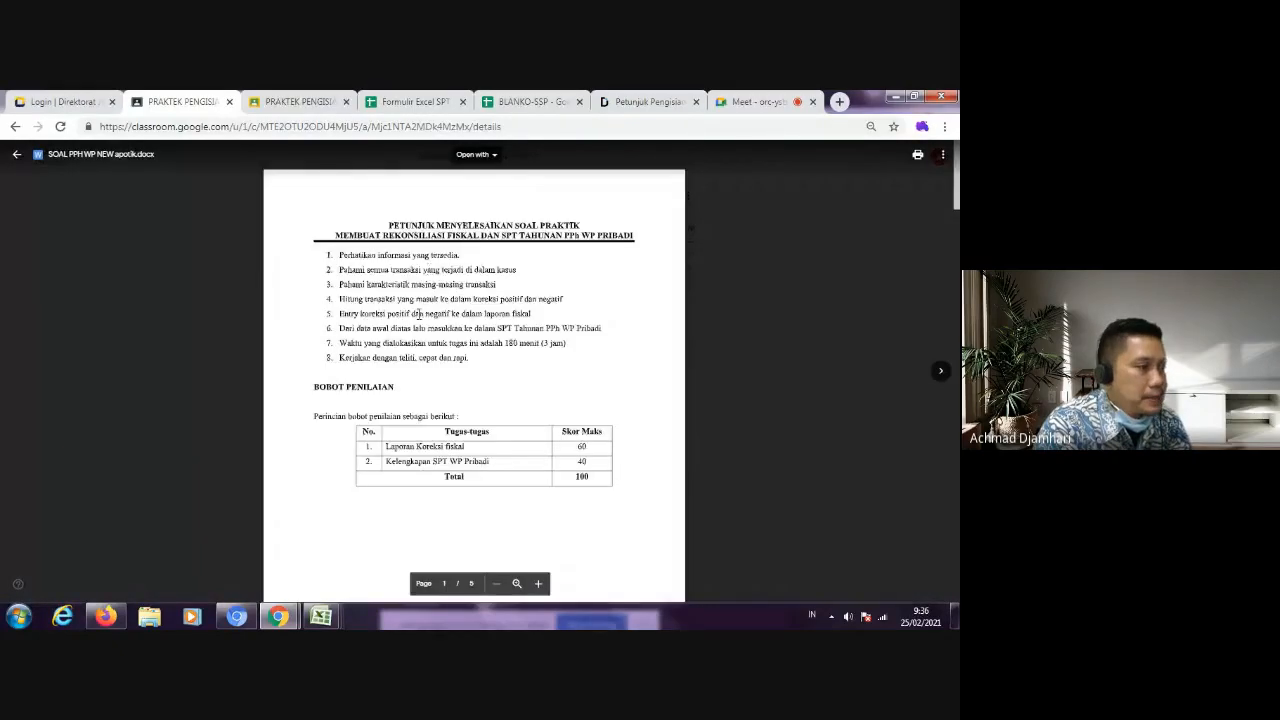
scroll(420, 314, down, 6)
scroll(616, 443, down, 10)
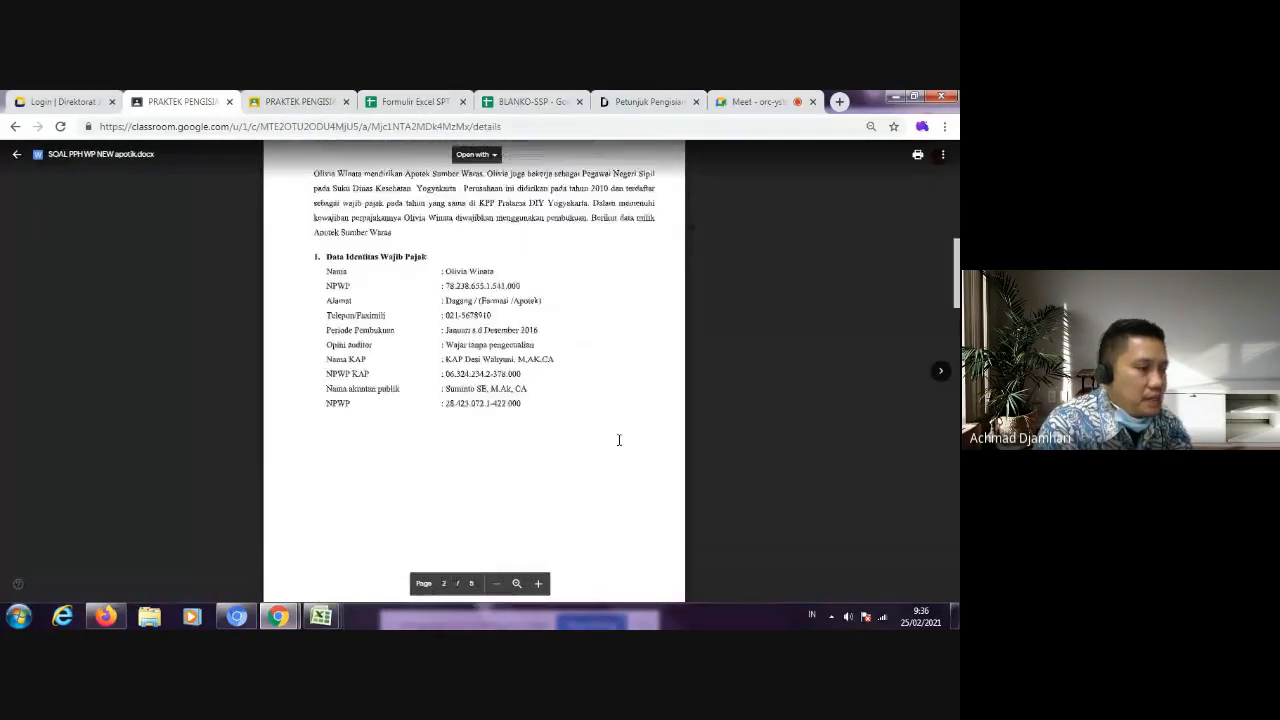
scroll(613, 432, down, 2)
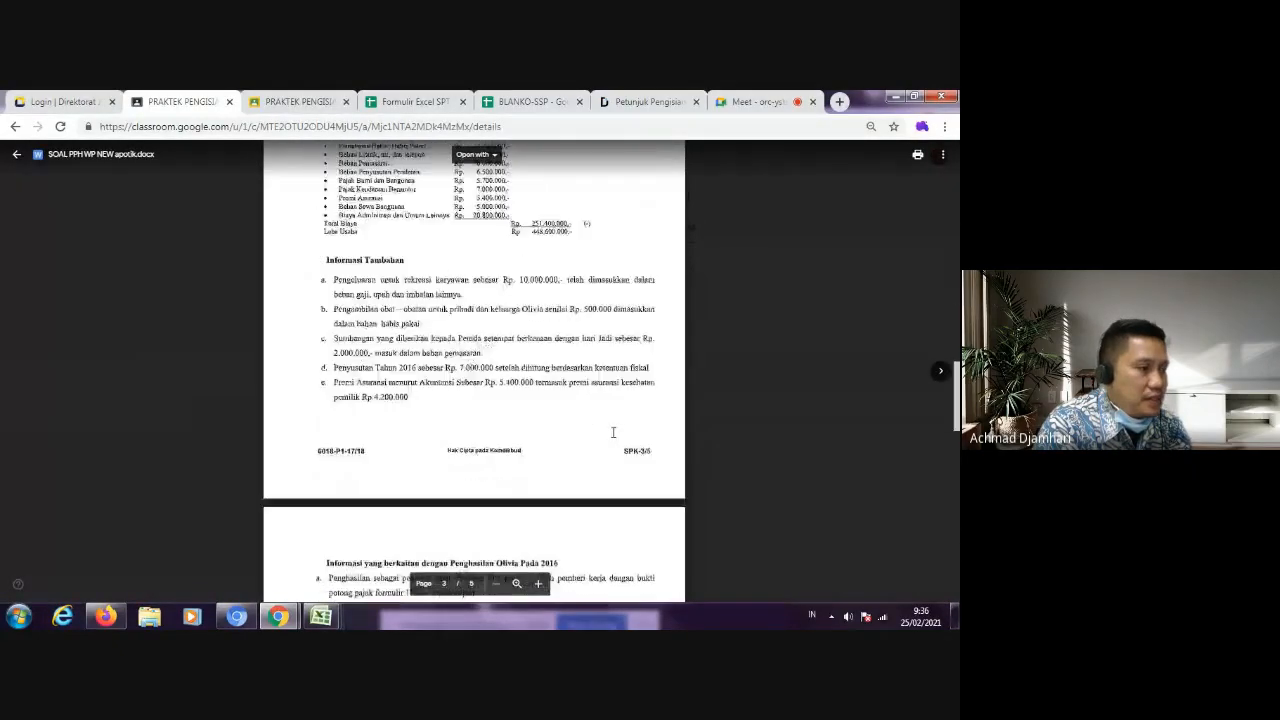
scroll(491, 396, down, 2)
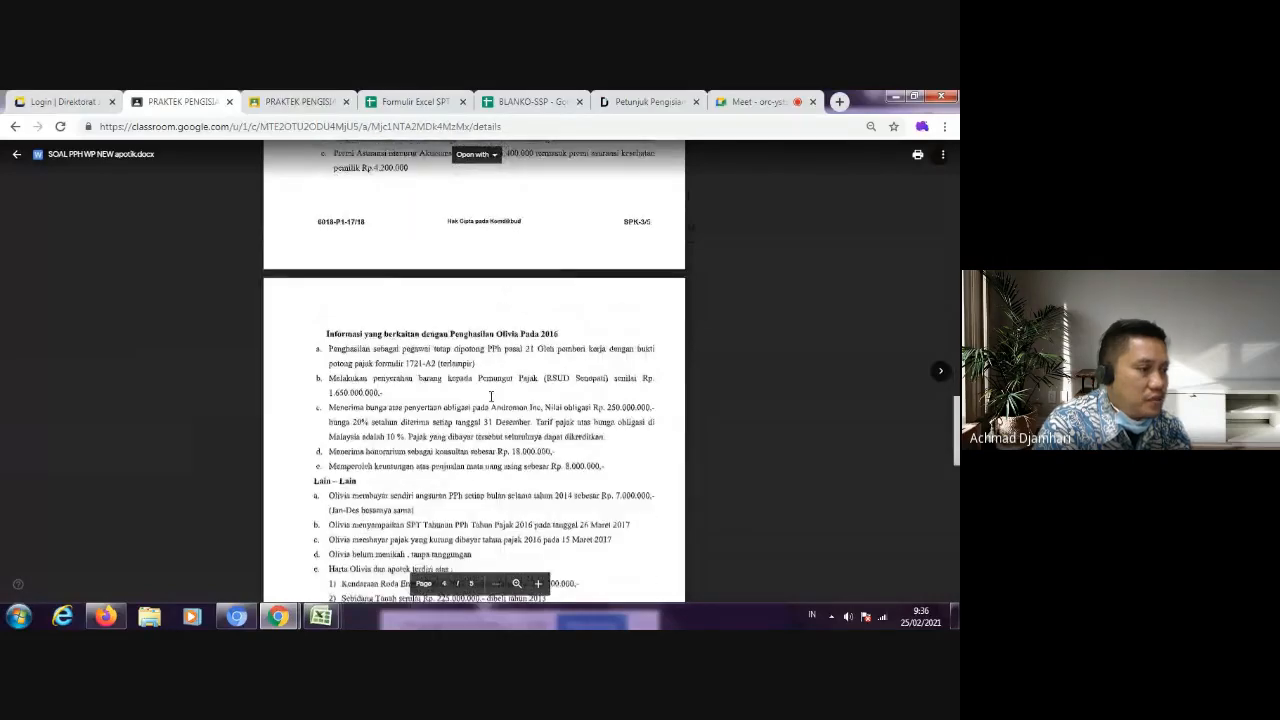
scroll(491, 396, down, 1)
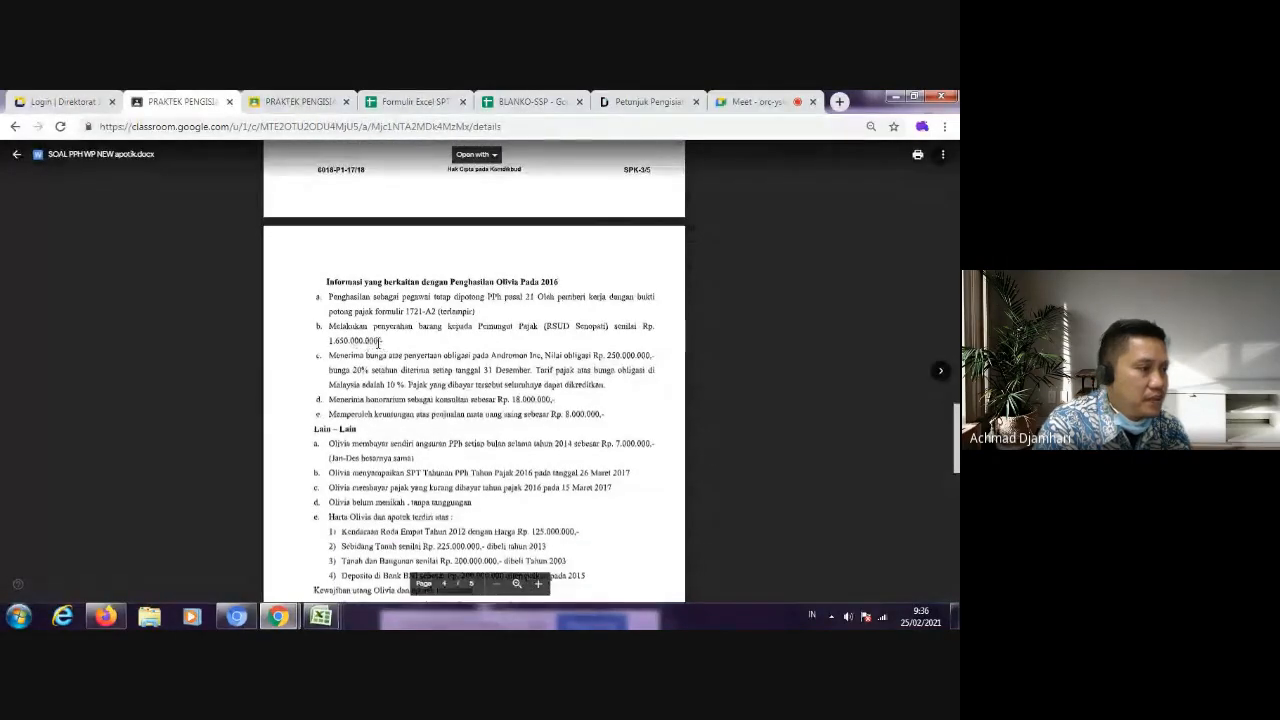
Step: Enter "PPh Pasal 22 atas penyerahan barang" as the Uraian Pembayaran on the WP sheet in BLANKO-SSP
click(533, 102)
text(PPh Pasa)
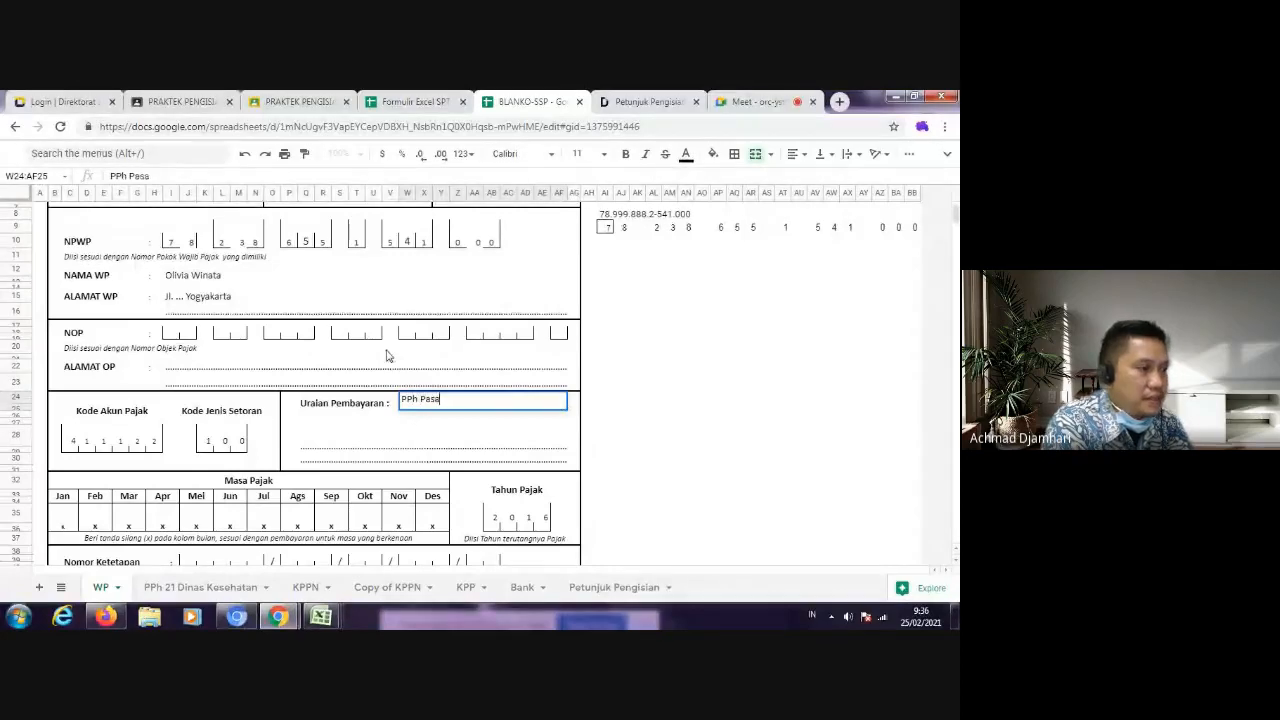
text(l 22 atas penyerahan)
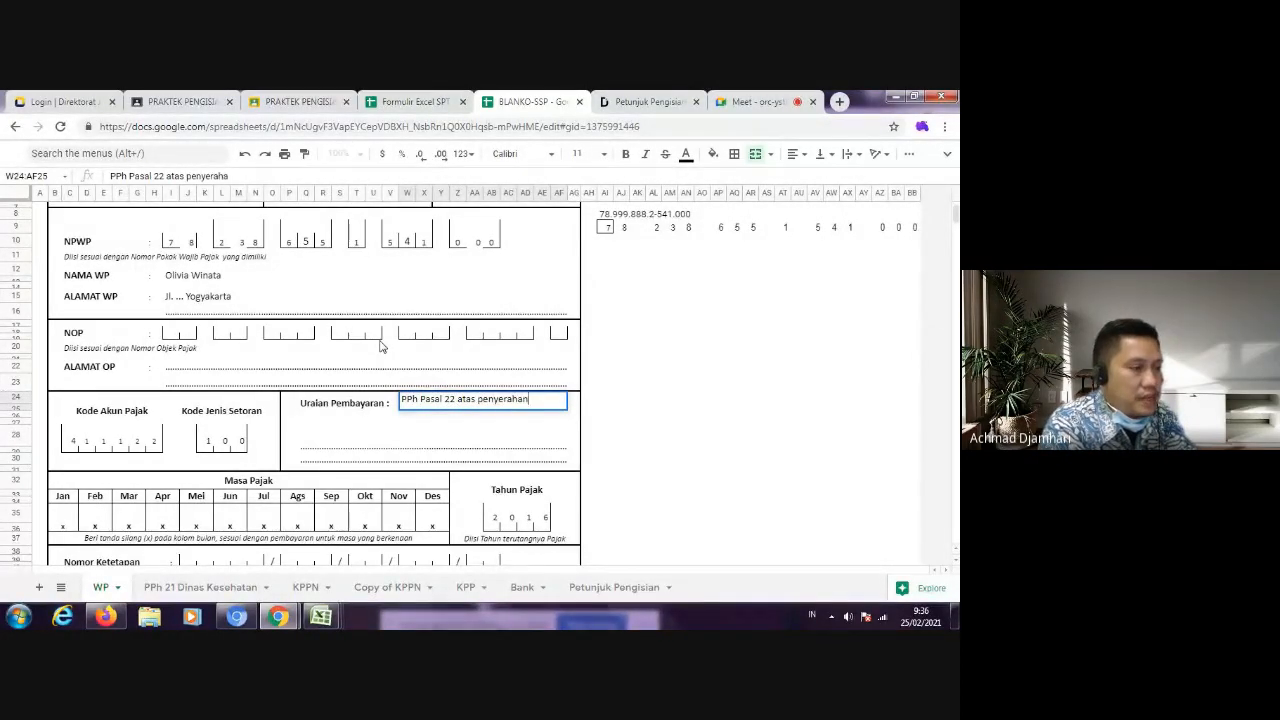
text( barang)
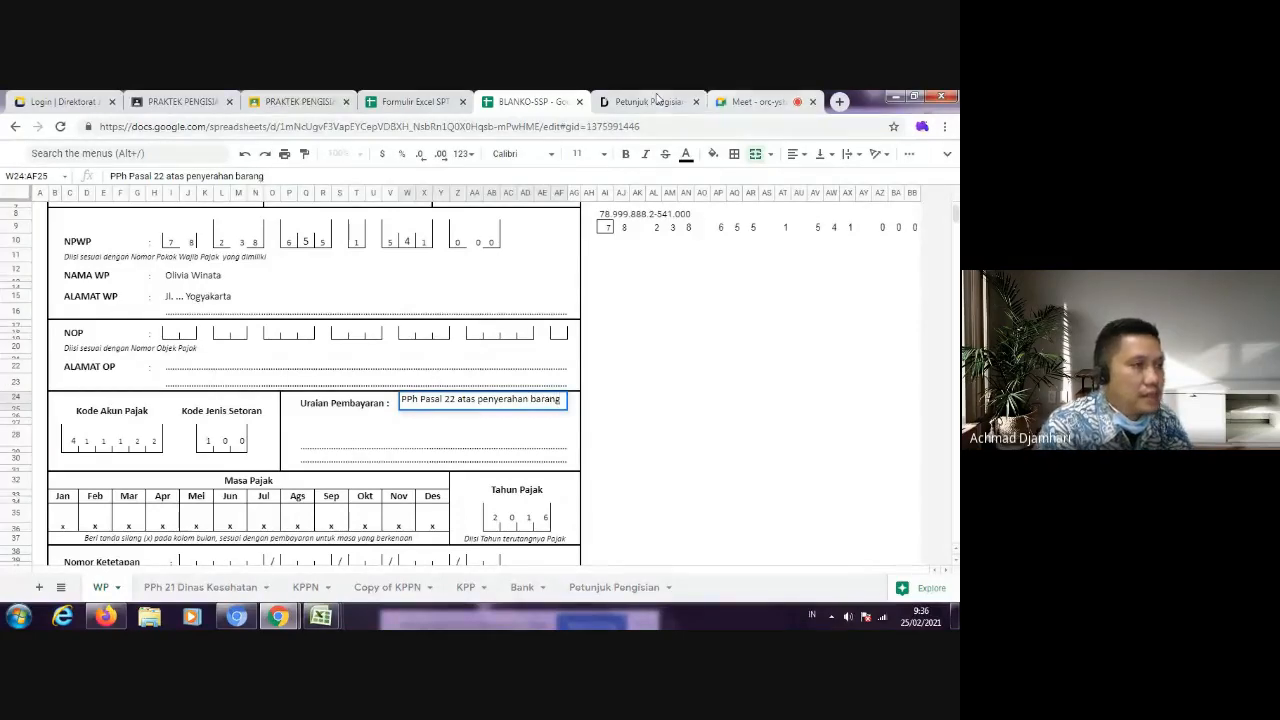
Step: Recheck the RS Senopati row in form 1770-II and the goods delivery in the question document, returning to the BLANKO-SSP form
click(653, 100)
click(402, 101)
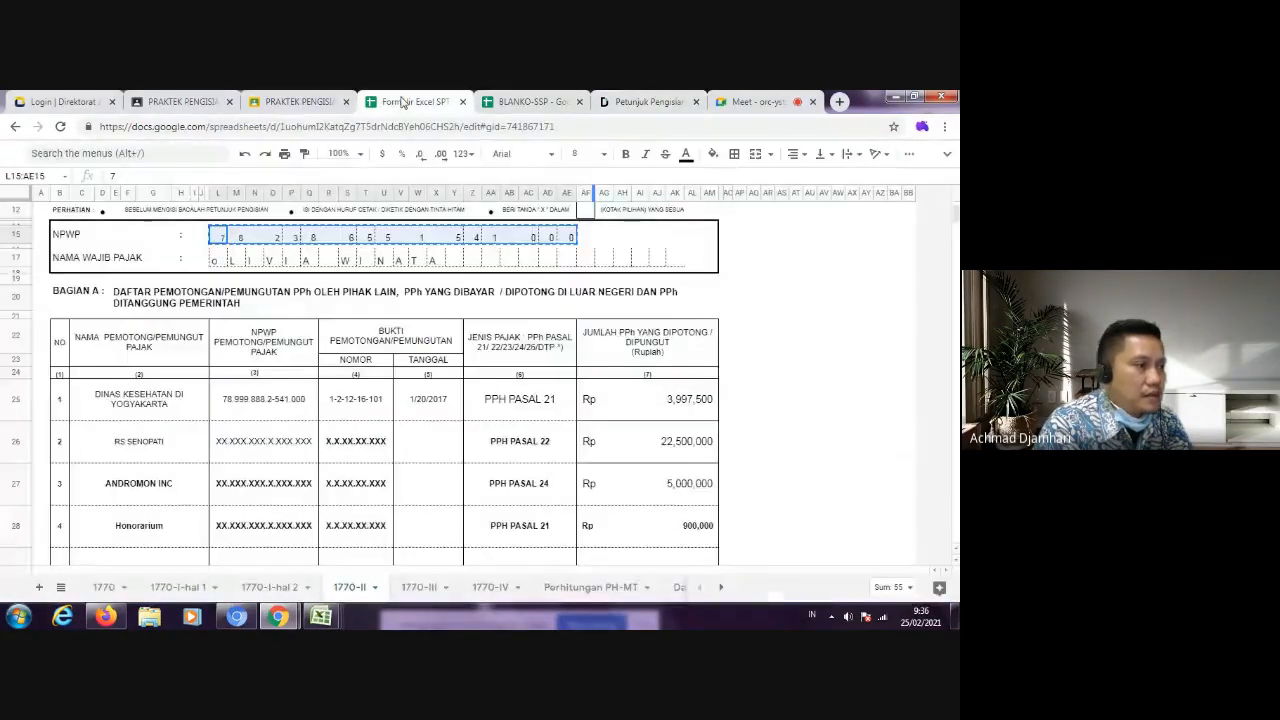
click(323, 106)
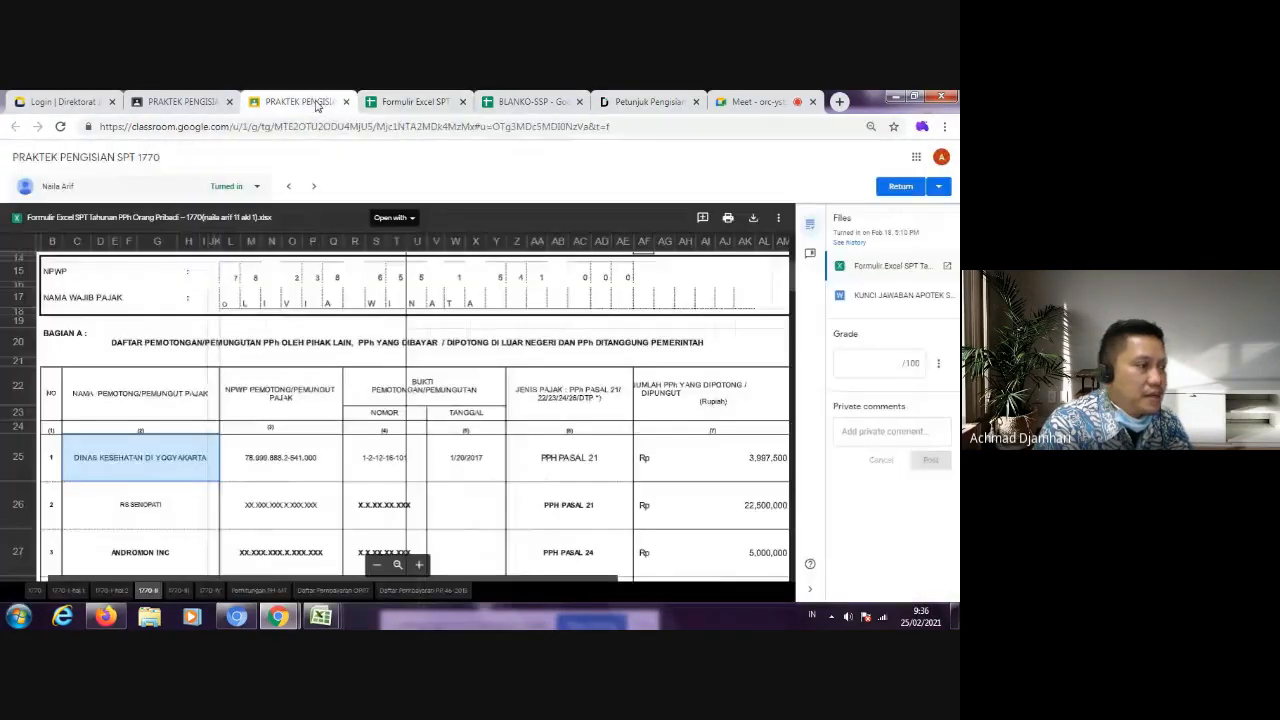
click(161, 104)
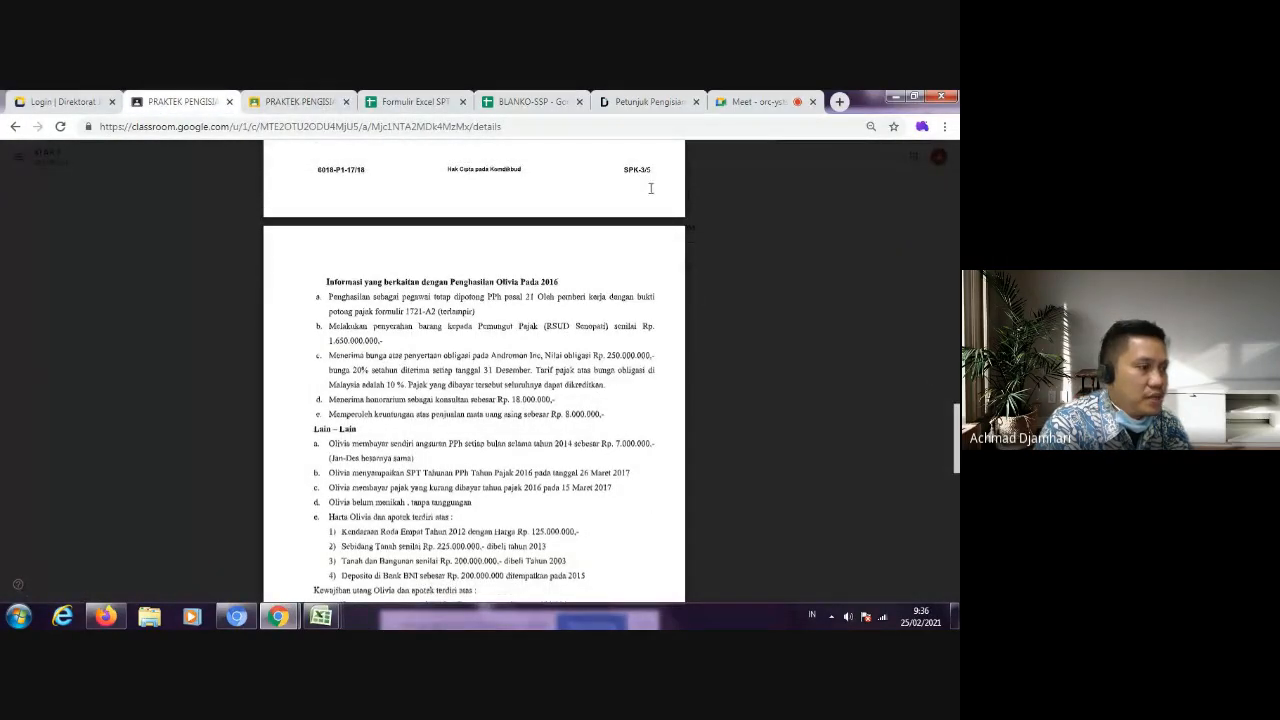
click(648, 103)
click(755, 102)
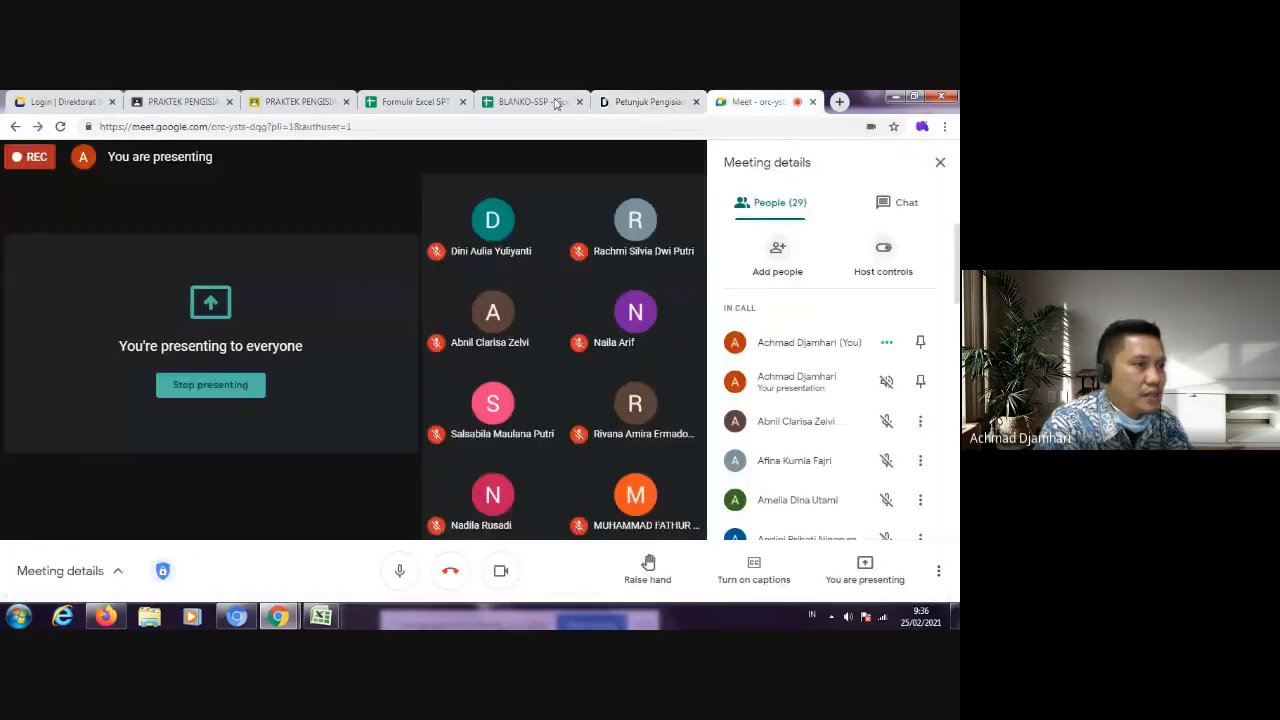
click(545, 104)
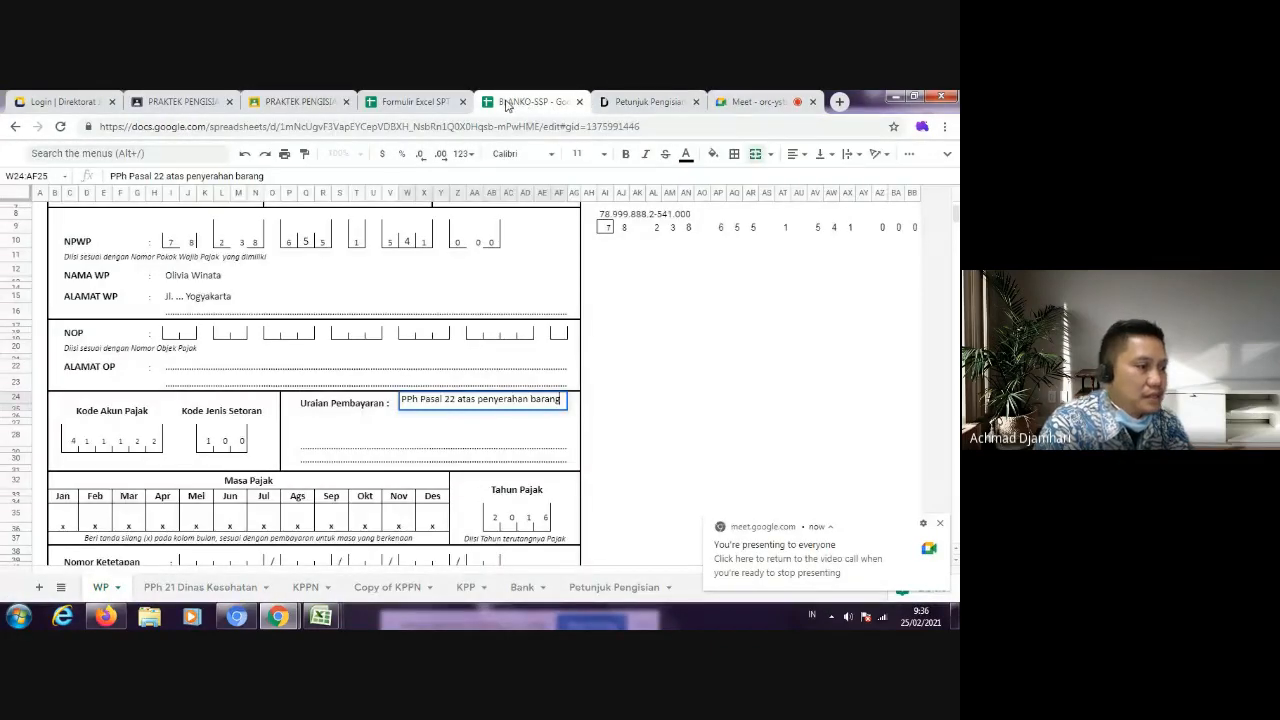
Step: Enter "Kepada RSUD Senopati" on the second line of the Uraian Pembayaran section
text(Kepada)
key(BackSpace)
key(BackSpace)
key(BackSpace)
key(BackSpace)
key(BackSpace)
key(BackSpace)
key(BackSpace)
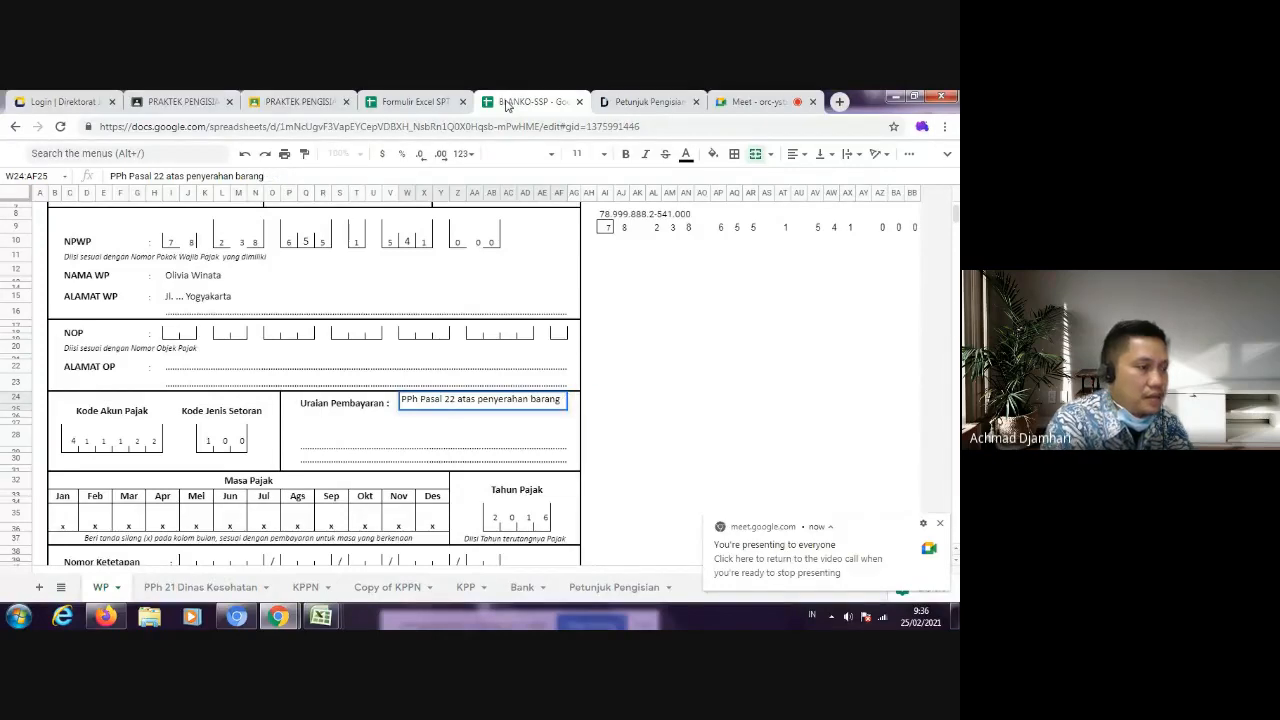
click(328, 418)
text(Kepada)
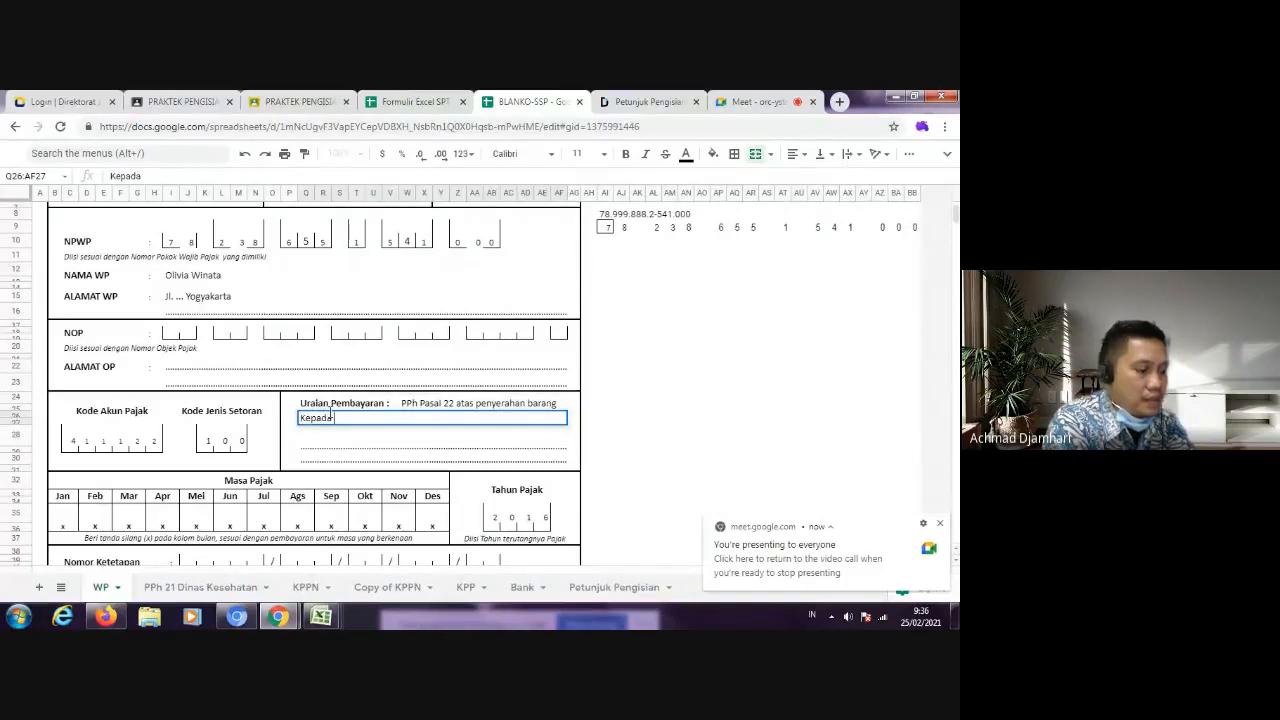
text( RSUD Senopati)
Step: Clear the x marks from all twelve months, Jan to Des, in the Masa Pajak section
click(409, 492)
click(431, 523)
scroll(415, 495, down, 1)
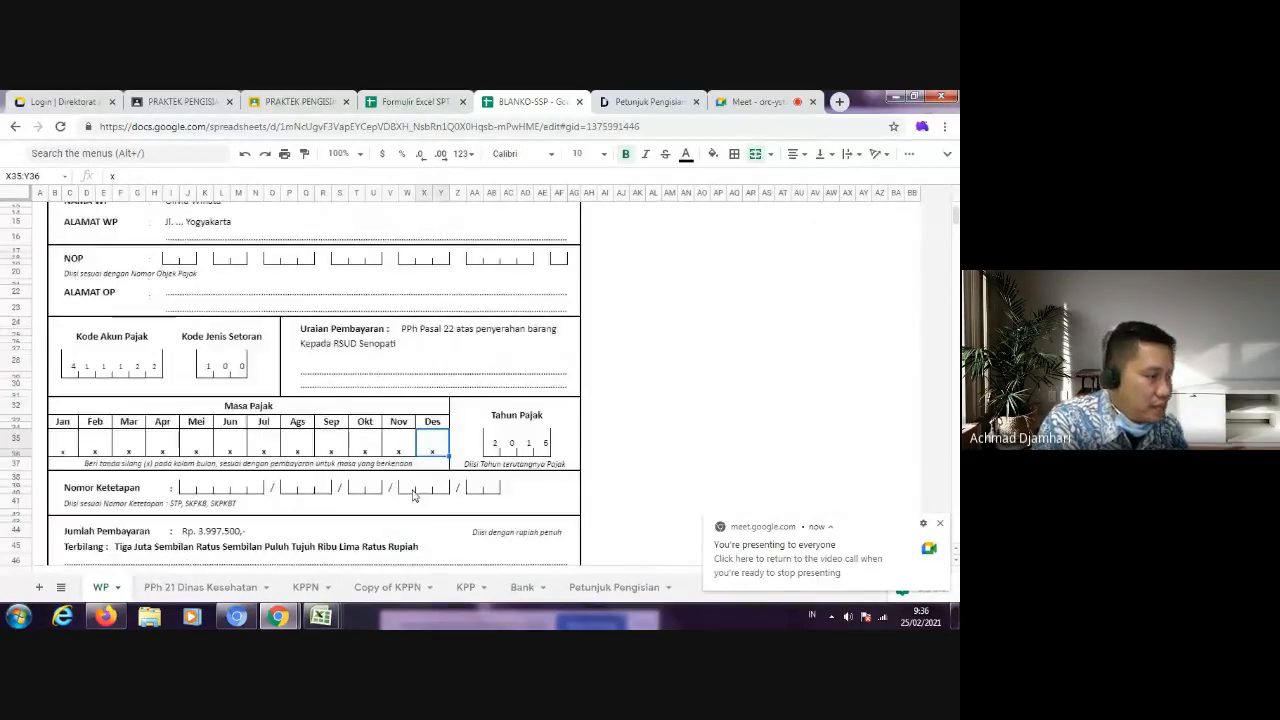
scroll(433, 405, down, 1)
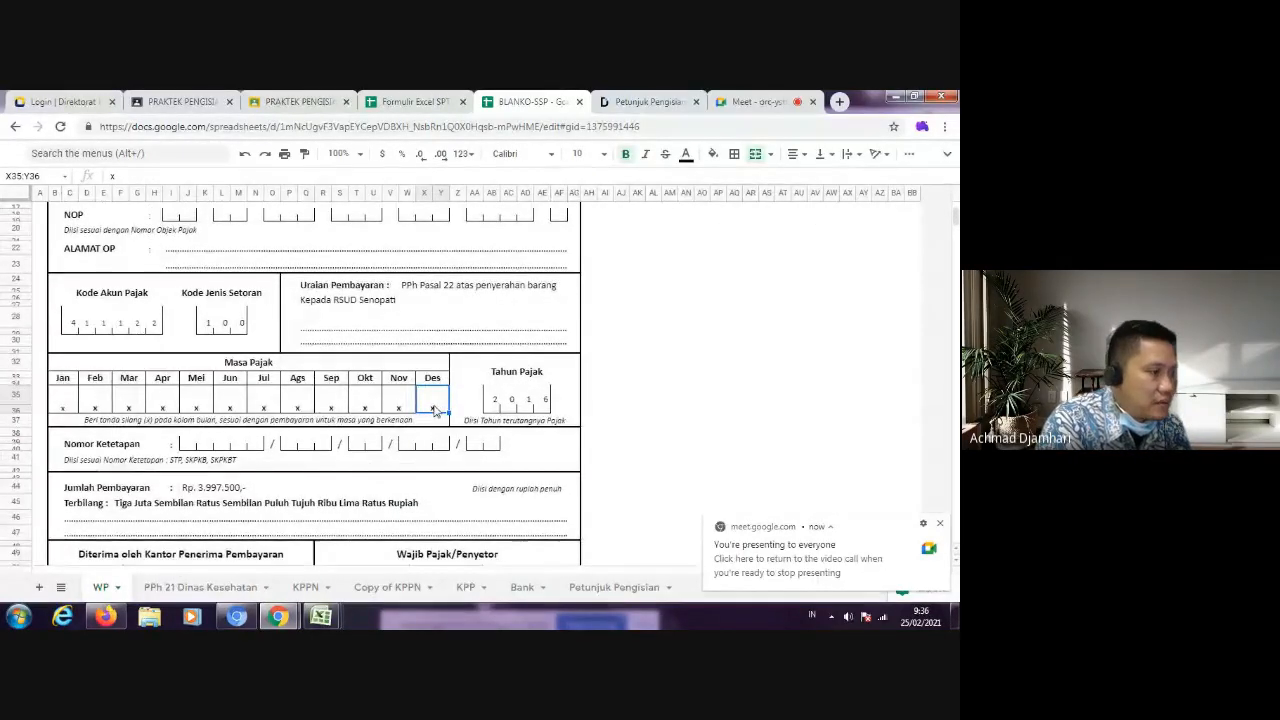
key(Delete)
click(398, 405)
key(Delete)
click(365, 405)
key(Delete)
click(338, 405)
key(Delete)
click(297, 405)
key(Delete)
click(263, 405)
key(Delete)
click(239, 402)
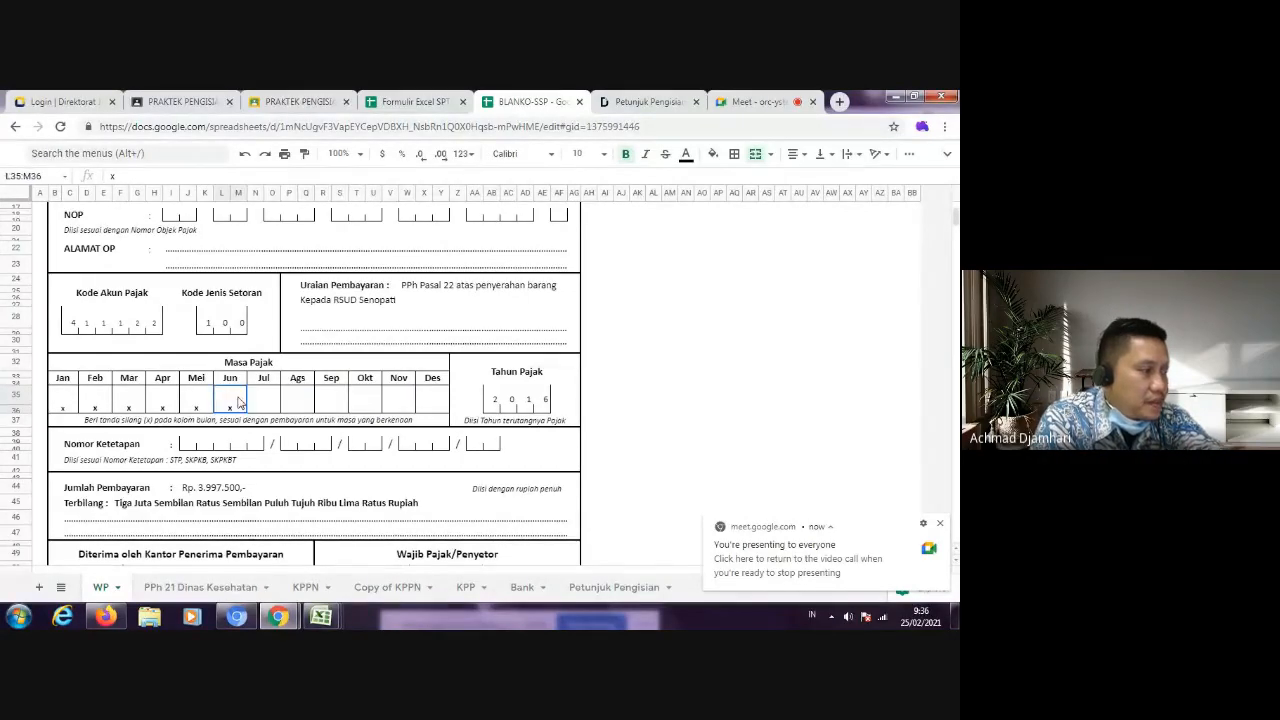
key(Delete)
click(197, 403)
click(163, 403)
click(129, 403)
click(95, 403)
key(Delete)
click(60, 403)
key(Delete)
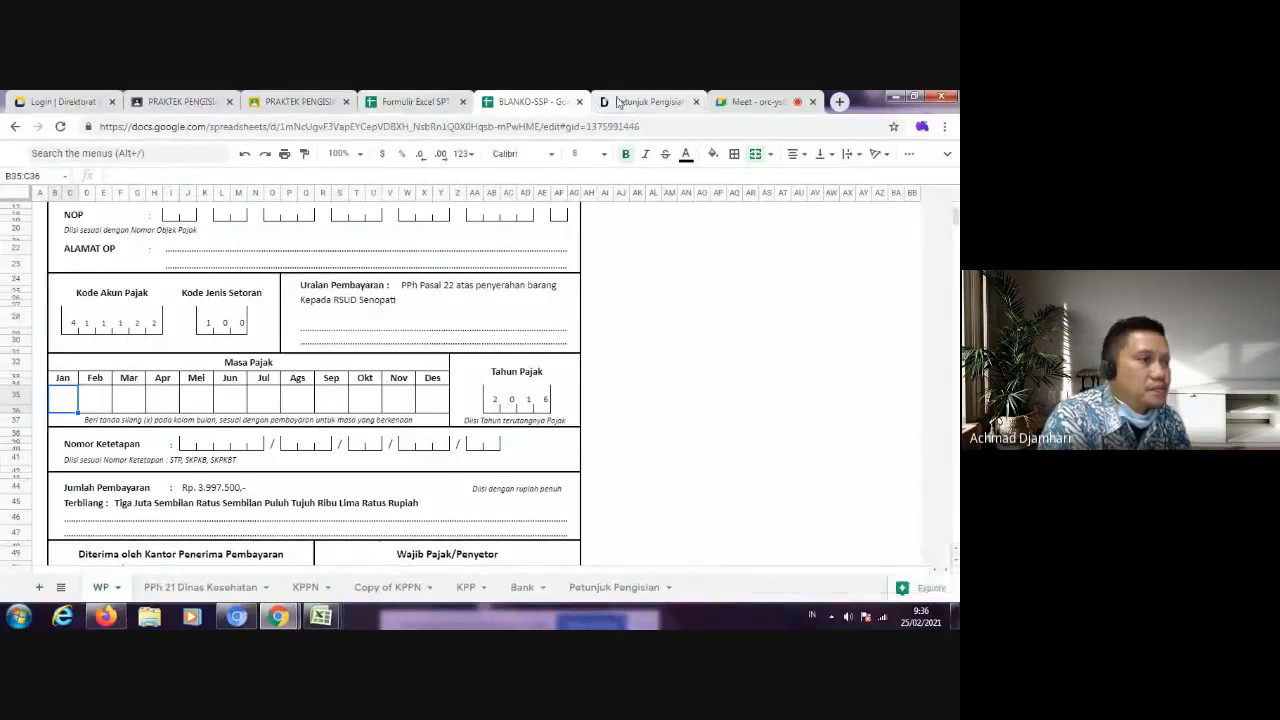
Step: Consult the SSP guide and the question document, and mark Jul with an x in the Masa Pajak section of BLANKO-SSP
click(648, 101)
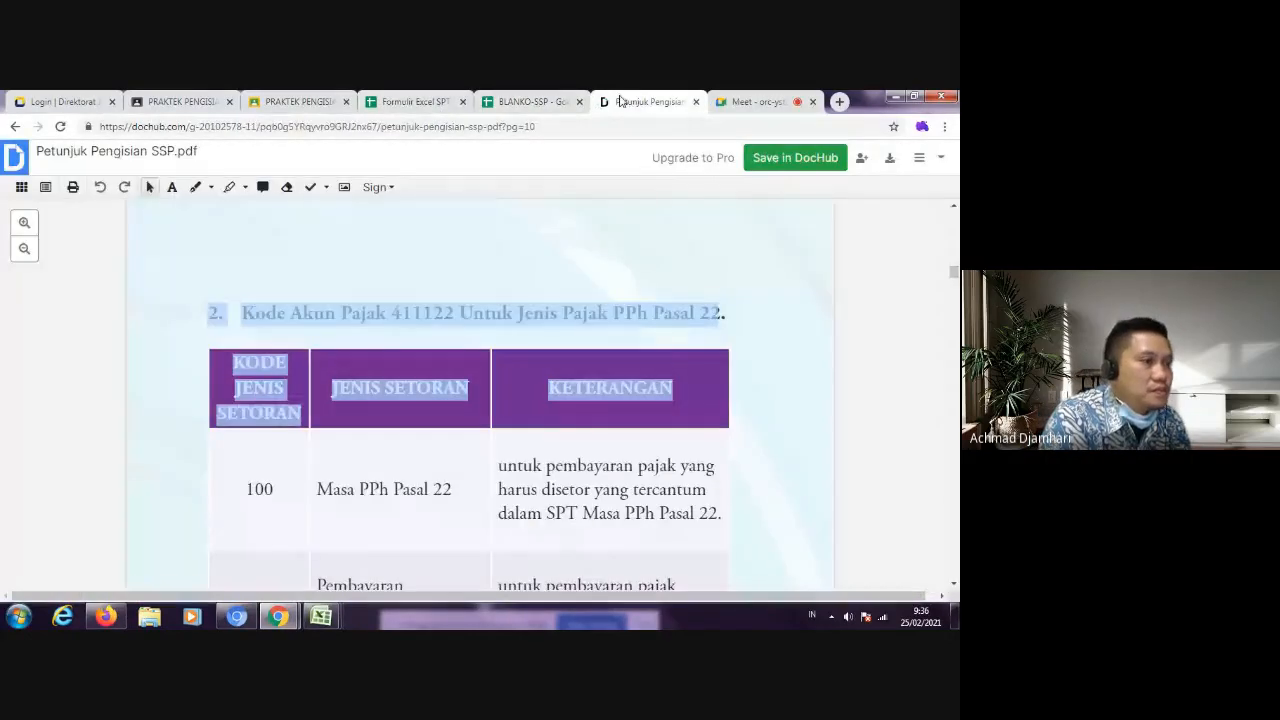
click(430, 104)
click(183, 102)
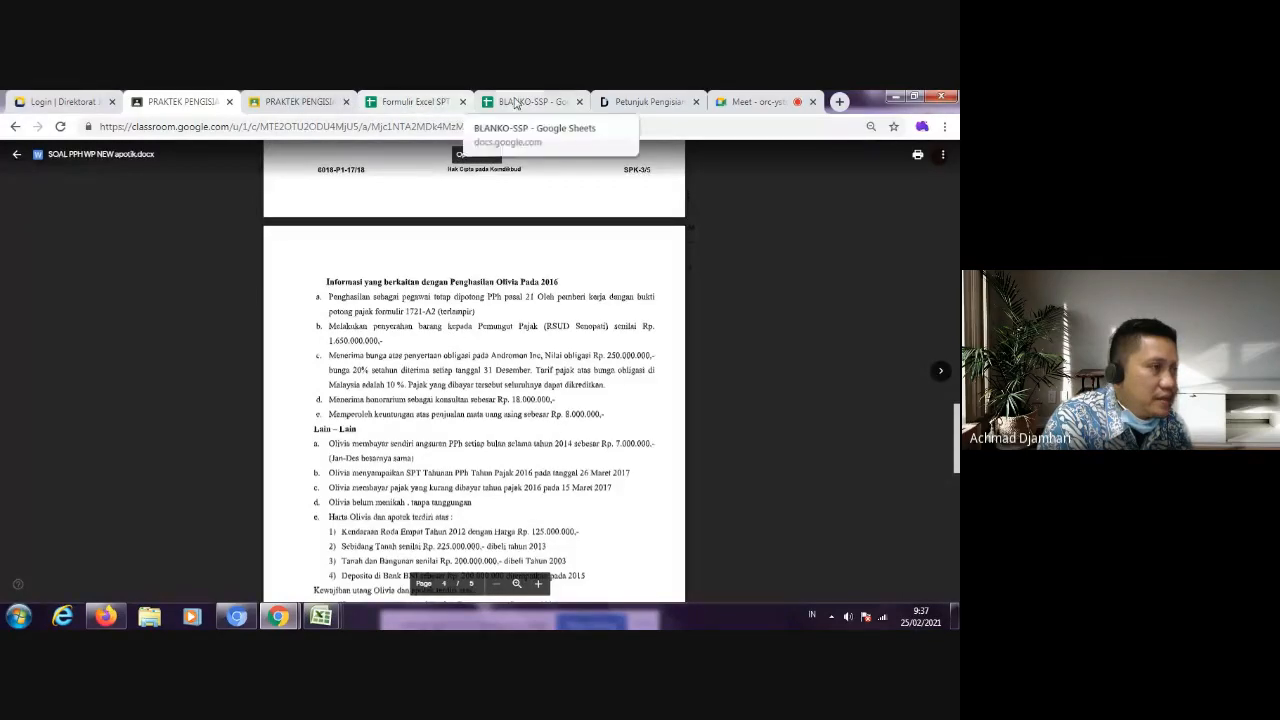
click(525, 101)
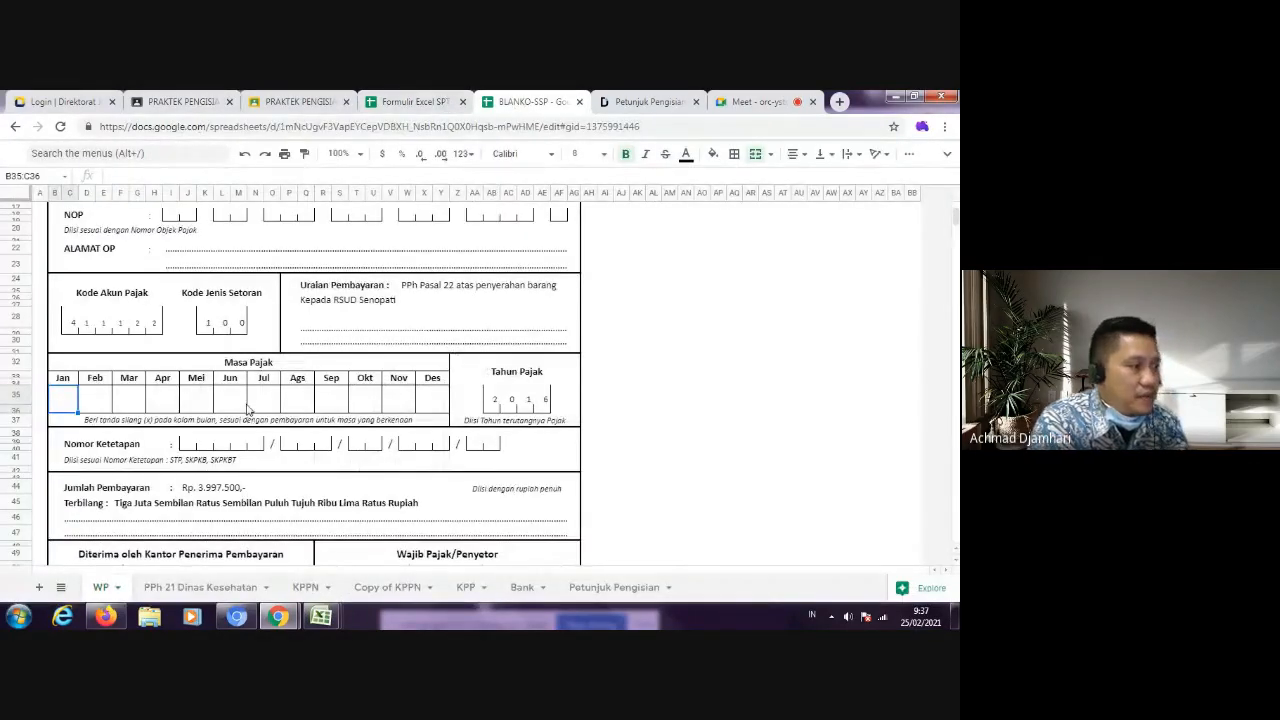
click(263, 398)
text(x)
click(656, 352)
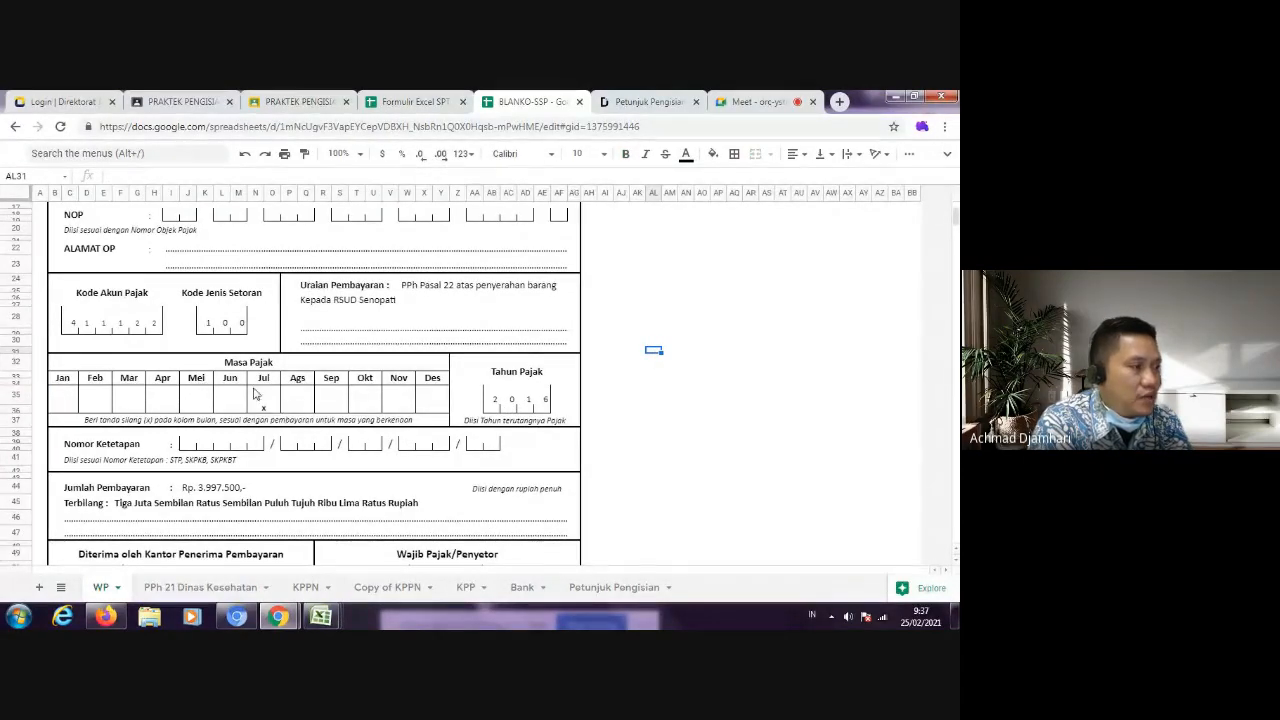
click(228, 492)
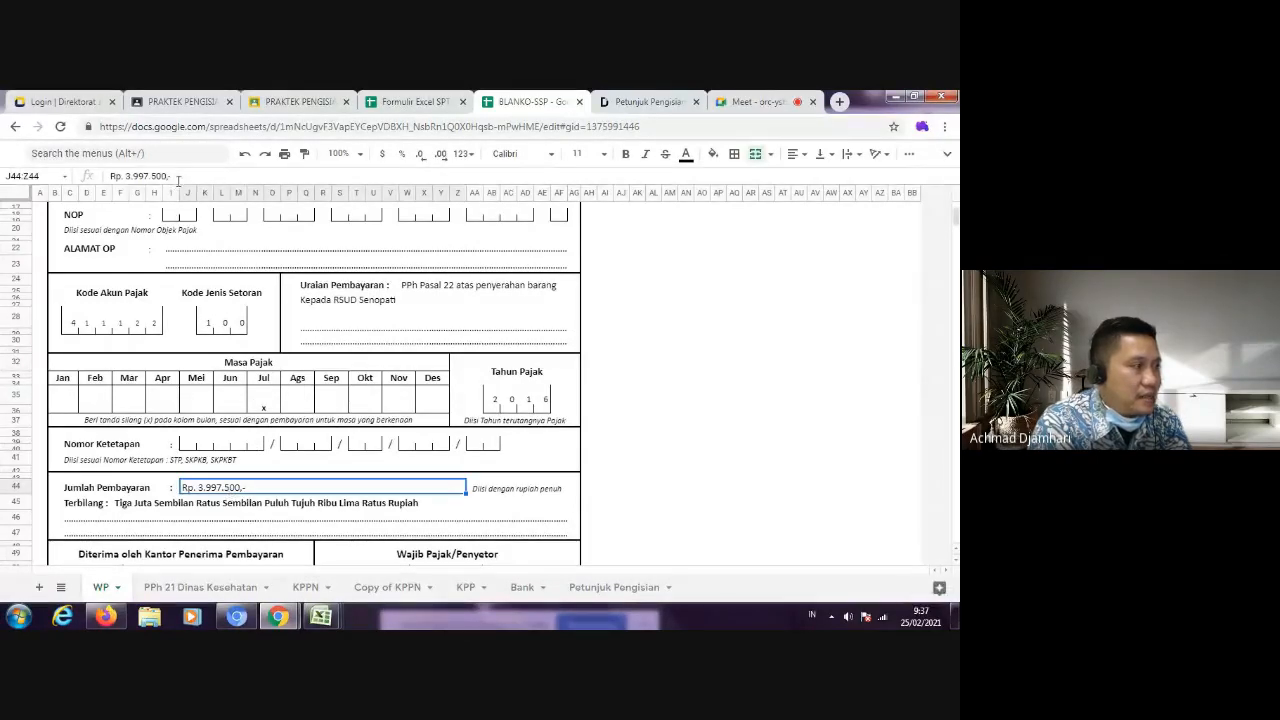
mouse_move(320, 616)
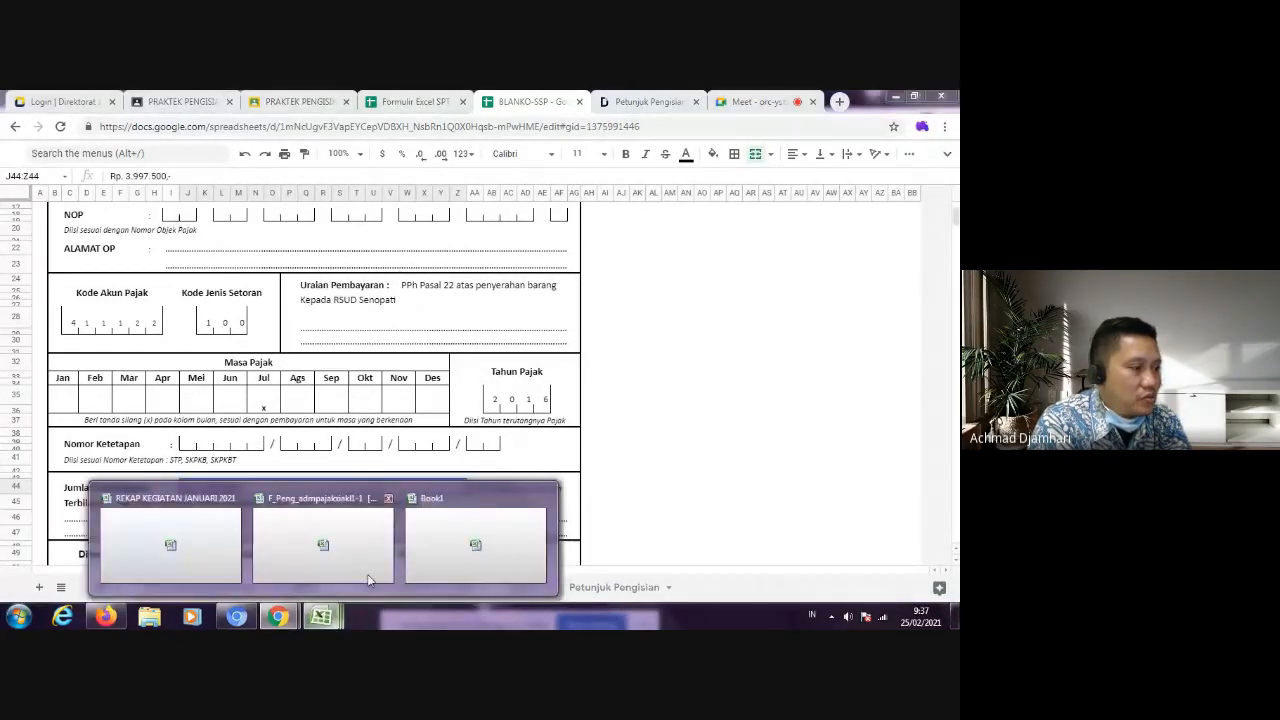
click(455, 545)
click(359, 120)
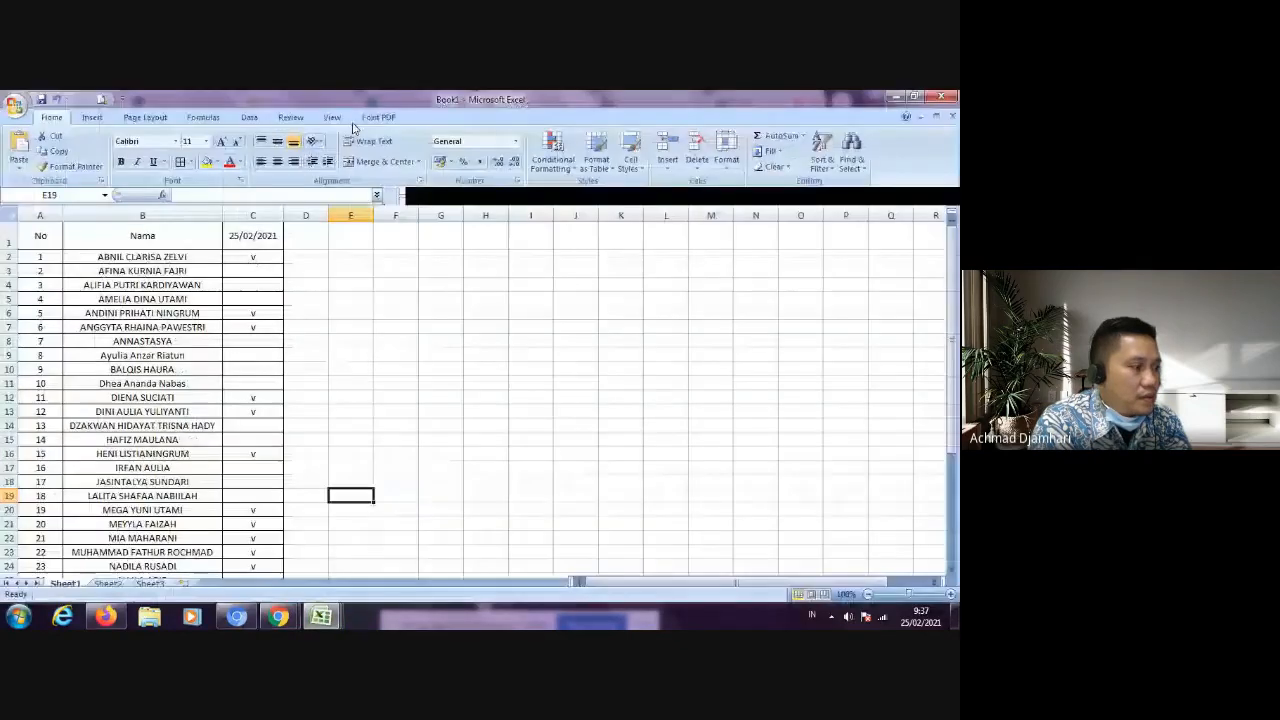
click(108, 581)
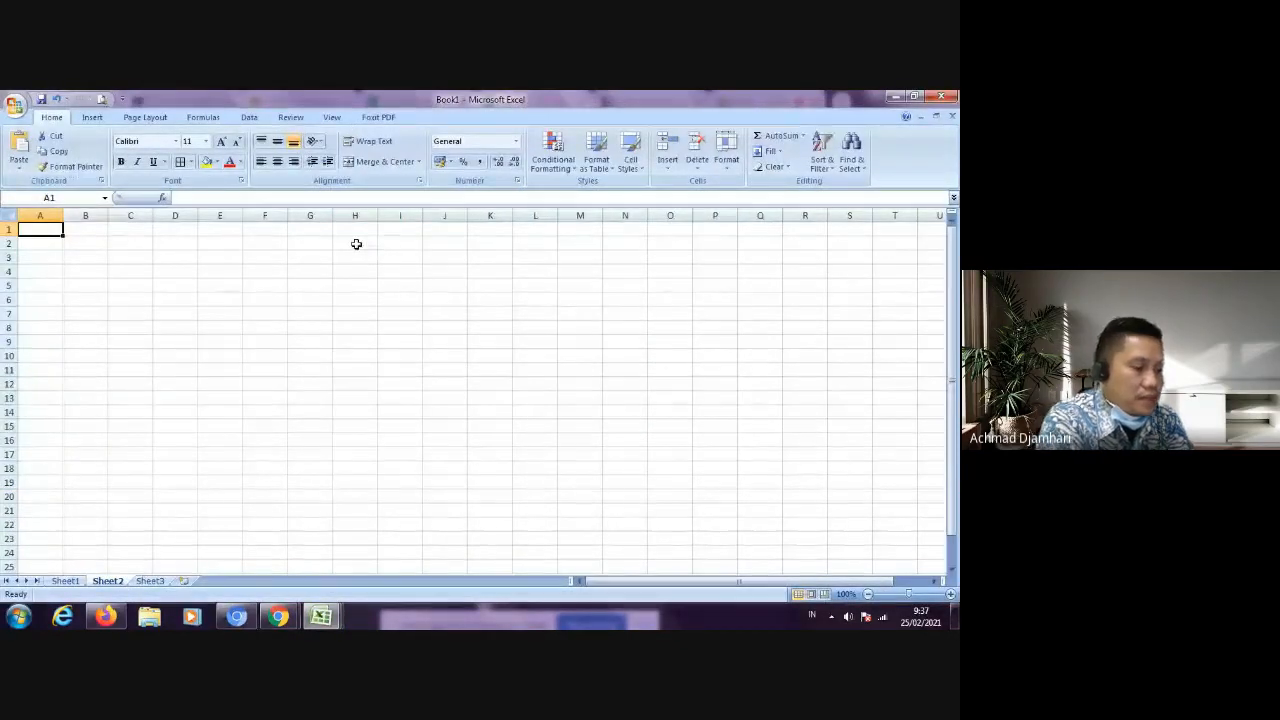
text(=1650)
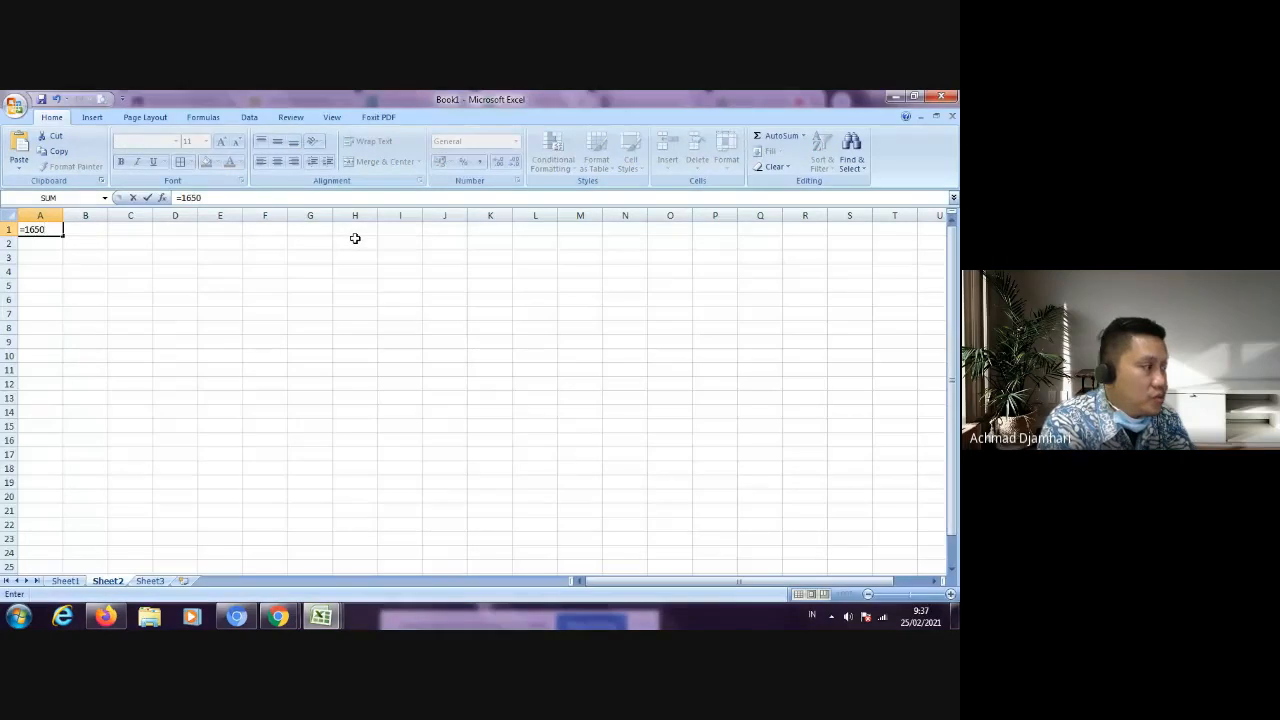
text(000000*1,5%)
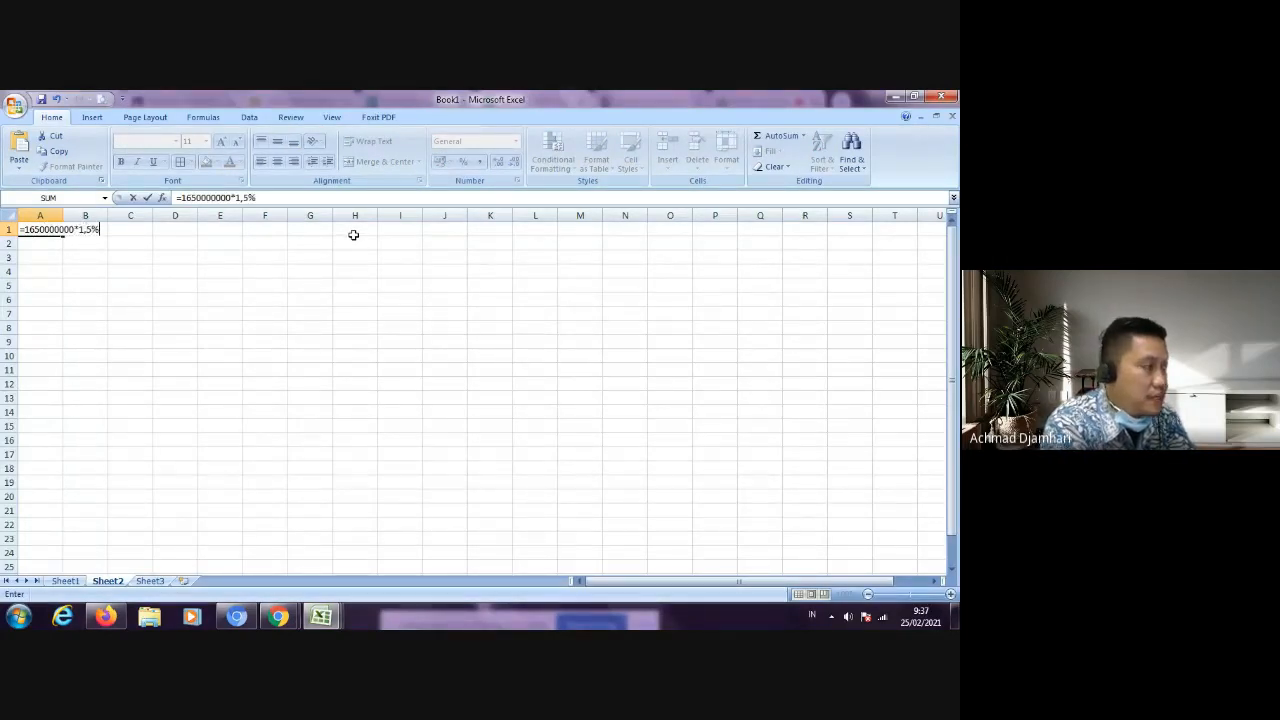
key(Return)
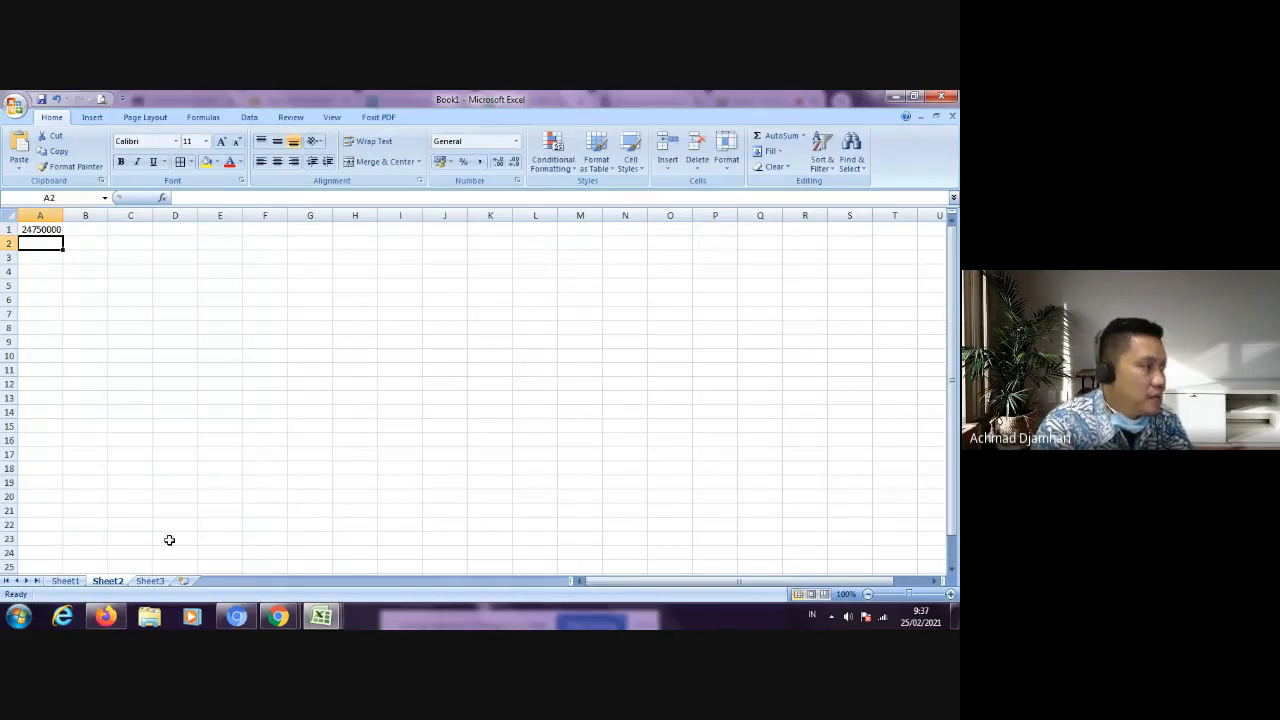
Step: Return to BLANKO-SSP in the browser and set the Jumlah Pembayaran to Rp. 24.750.000
mouse_move(328, 620)
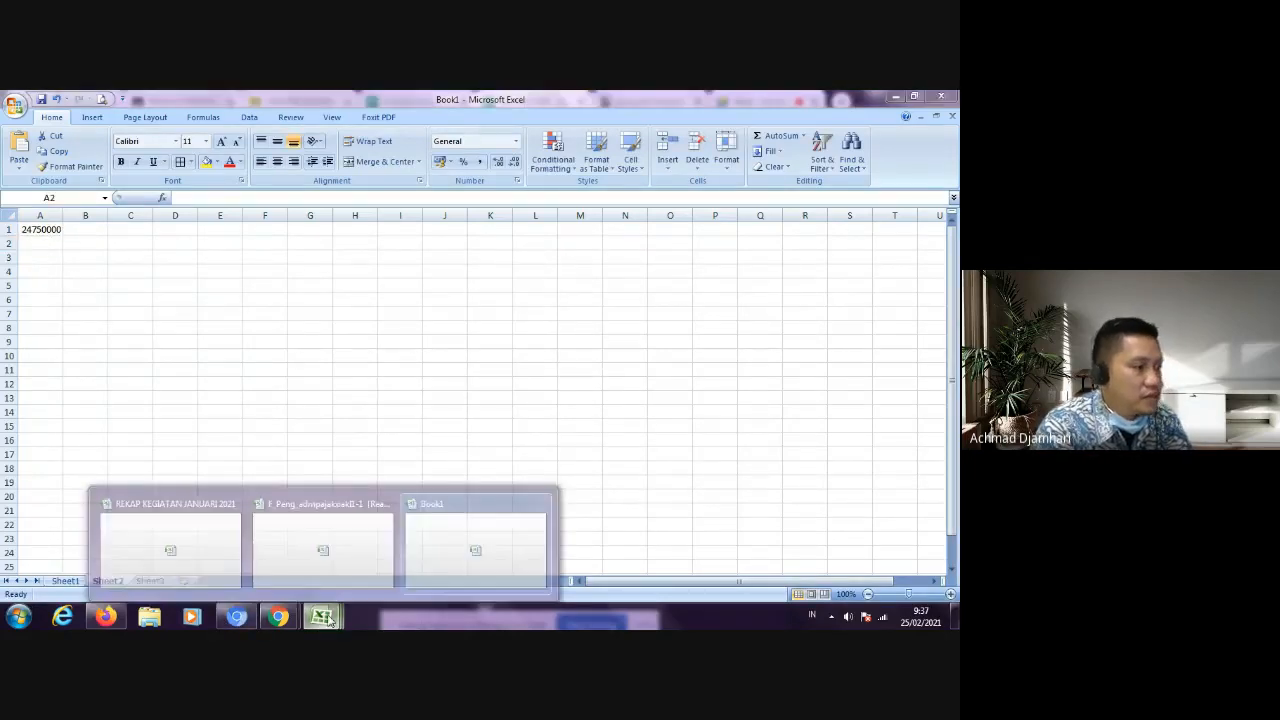
mouse_move(278, 620)
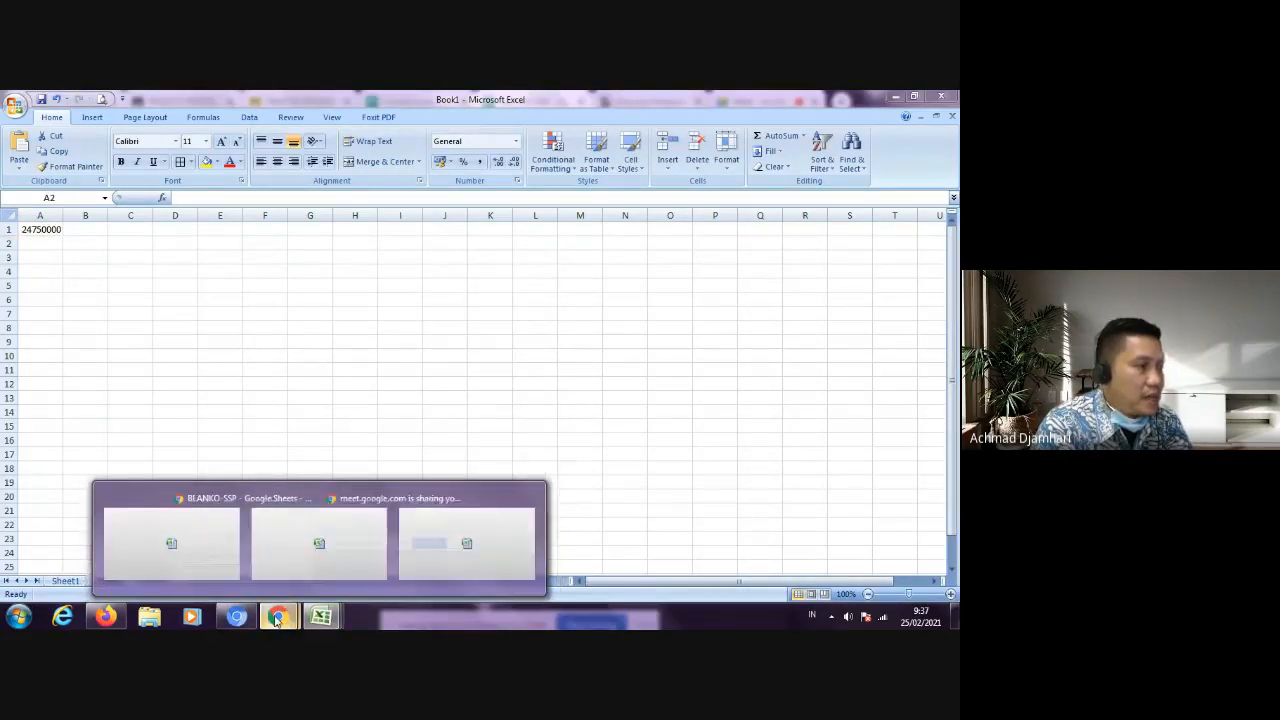
click(257, 552)
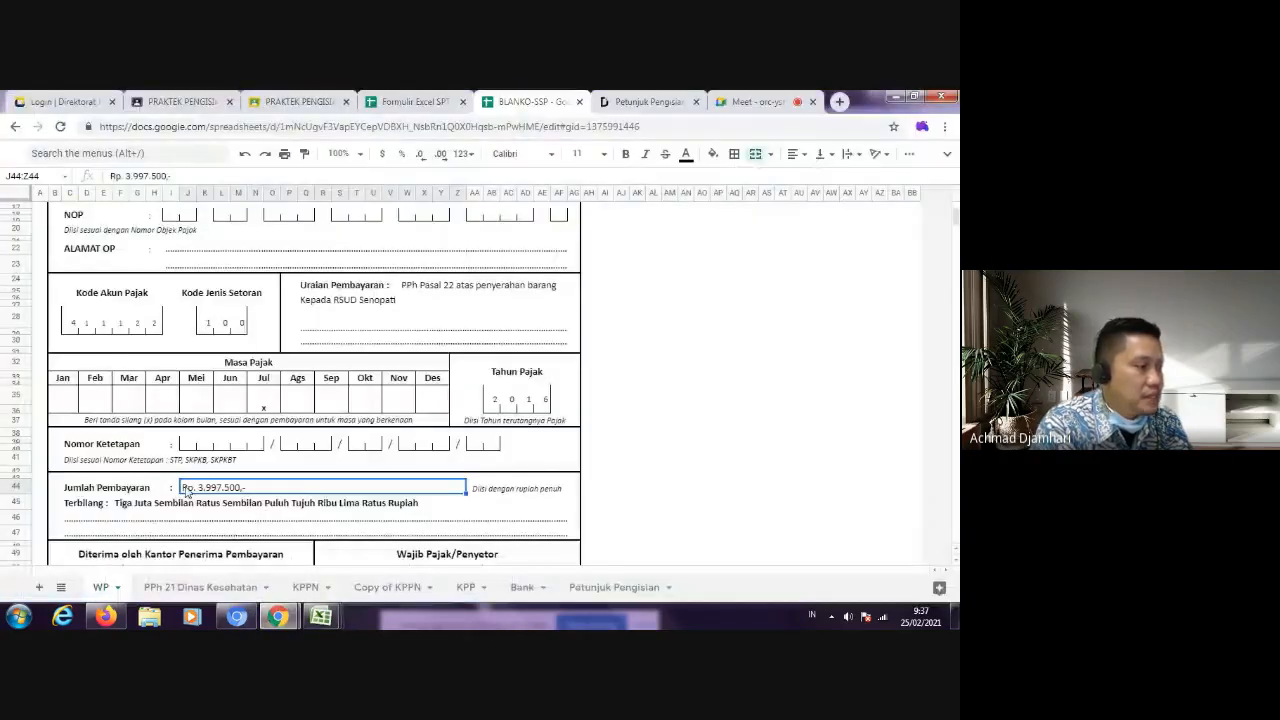
drag(170, 175, 128, 175)
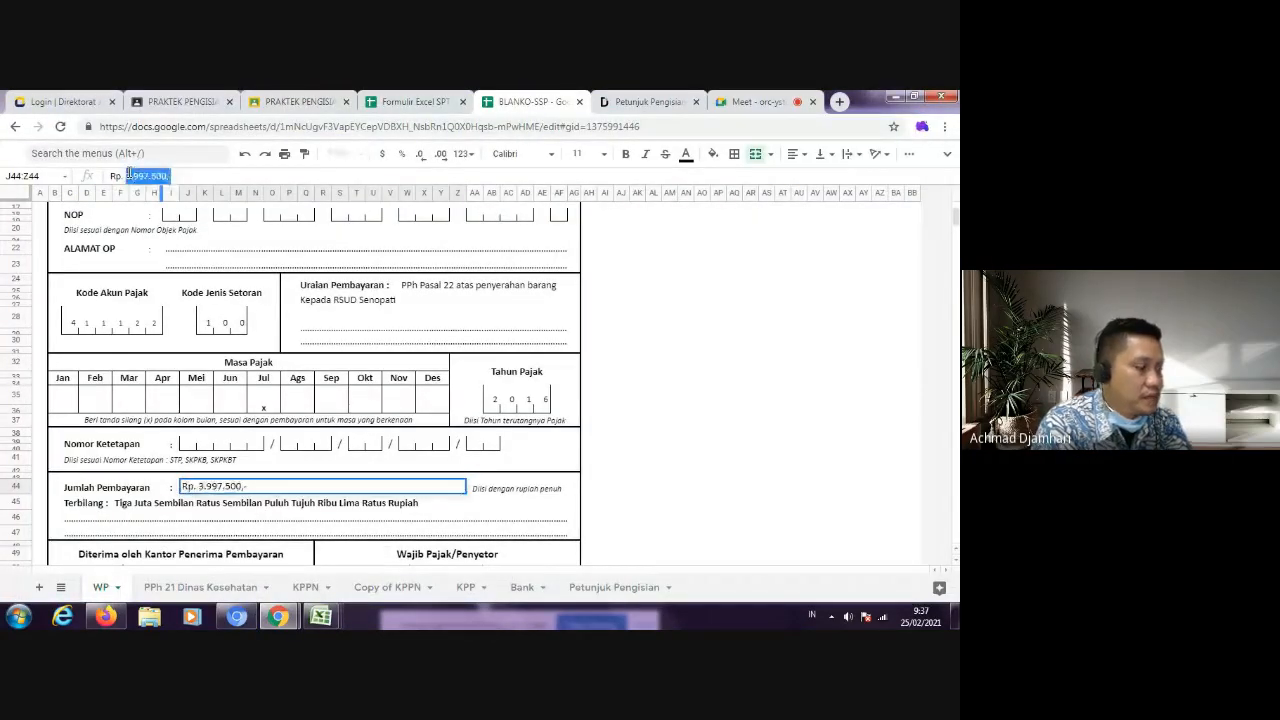
text(24)
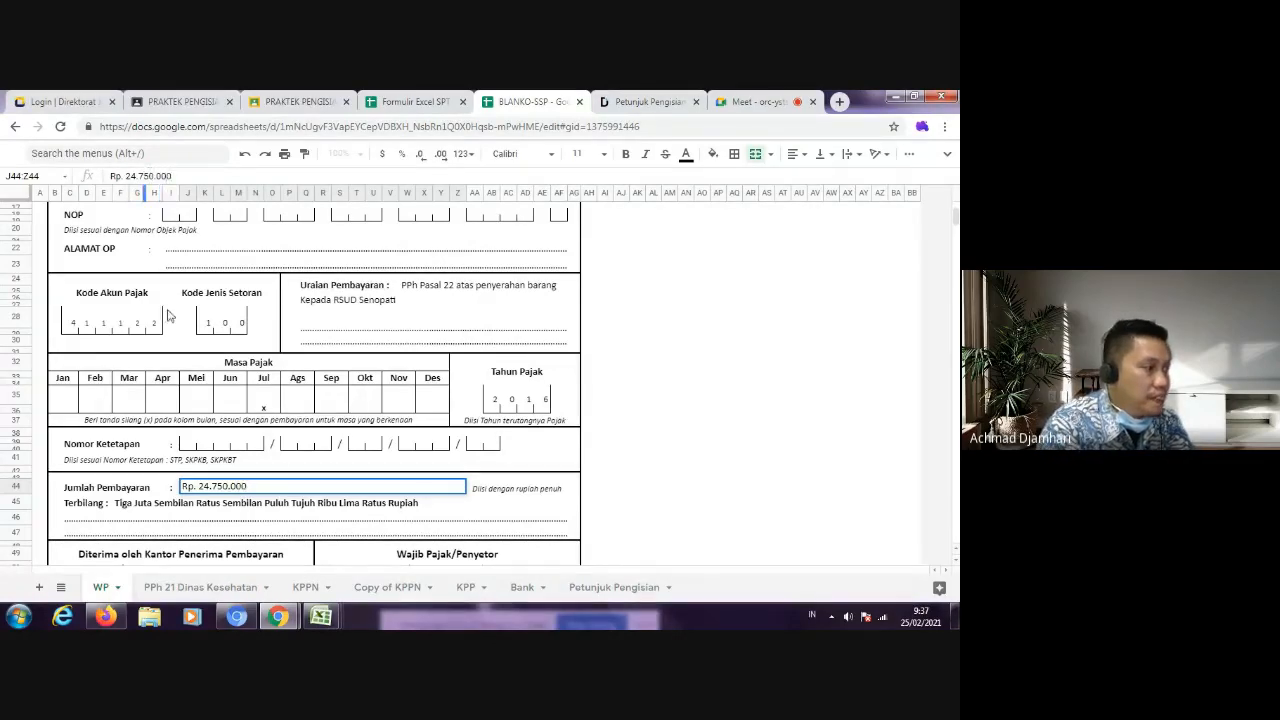
Step: Replace the Terbilang text with "Dua Puluh Empat Juta Tujuh Ratus Lima Puluh Ribu Rupiah"
click(126, 505)
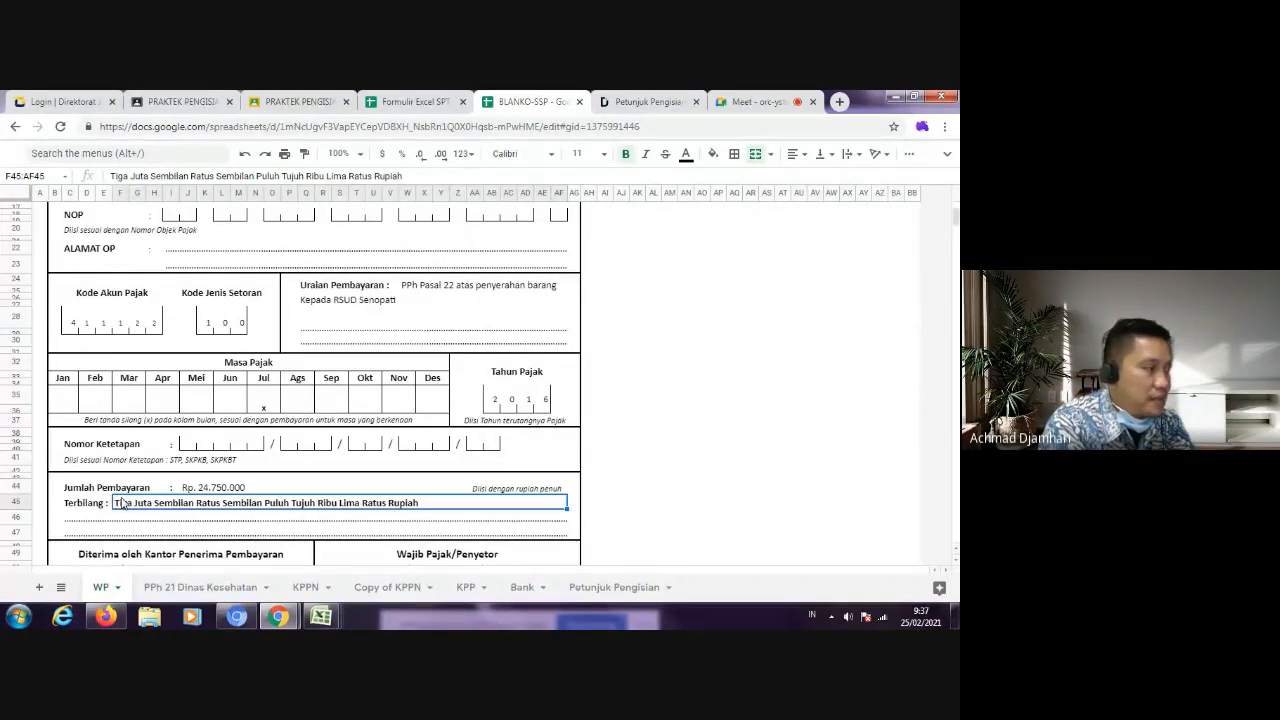
drag(420, 176, 2, 165)
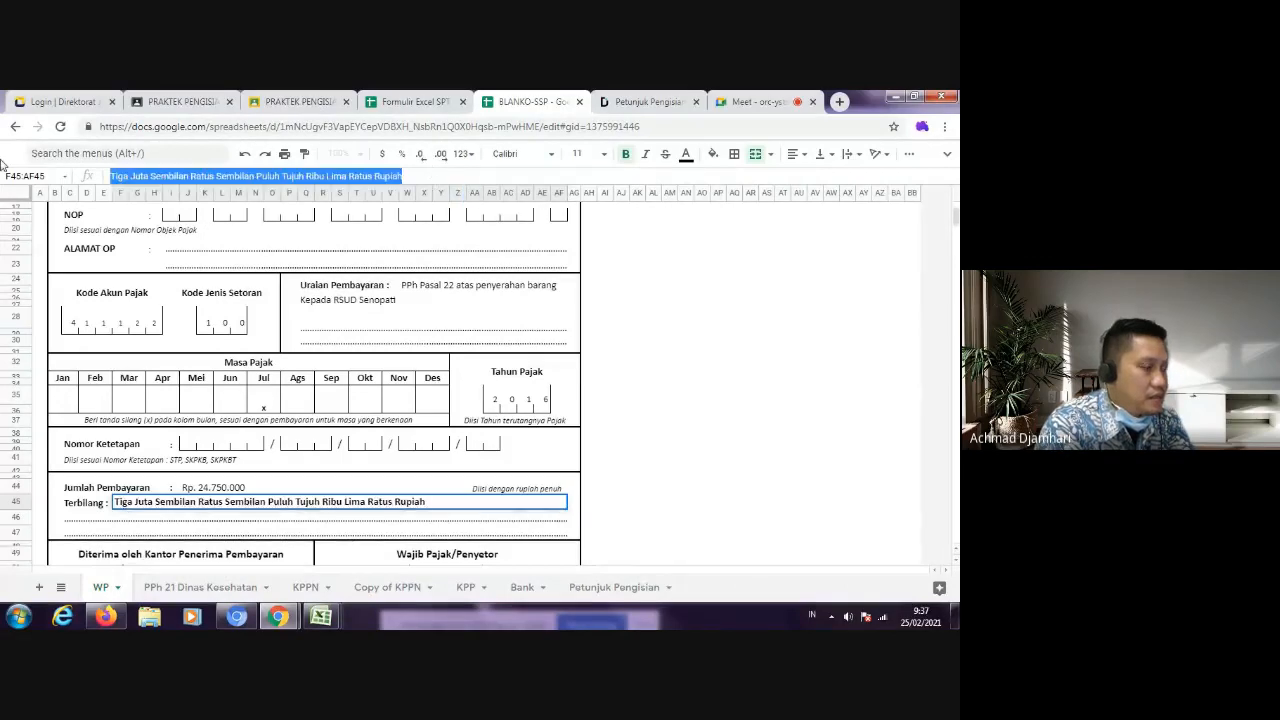
text(Dua Puluh Em)
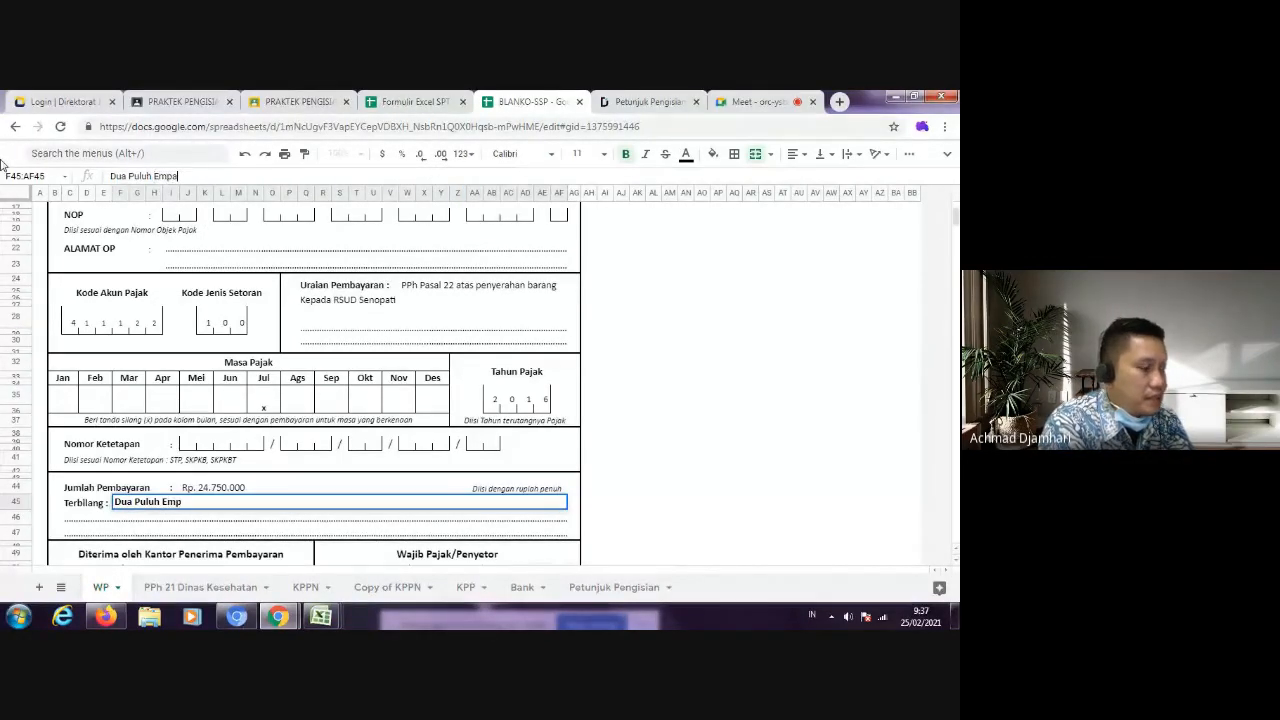
text(pat)
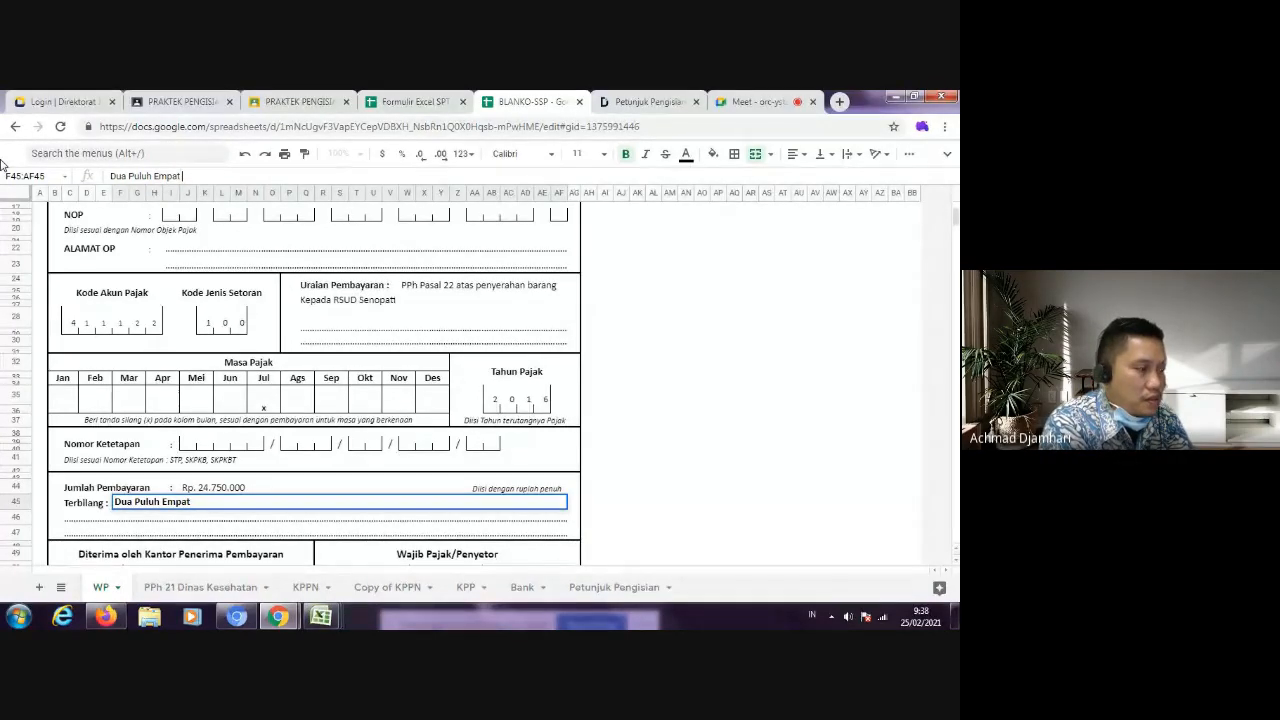
text( Jututa Tujuh Ratus)
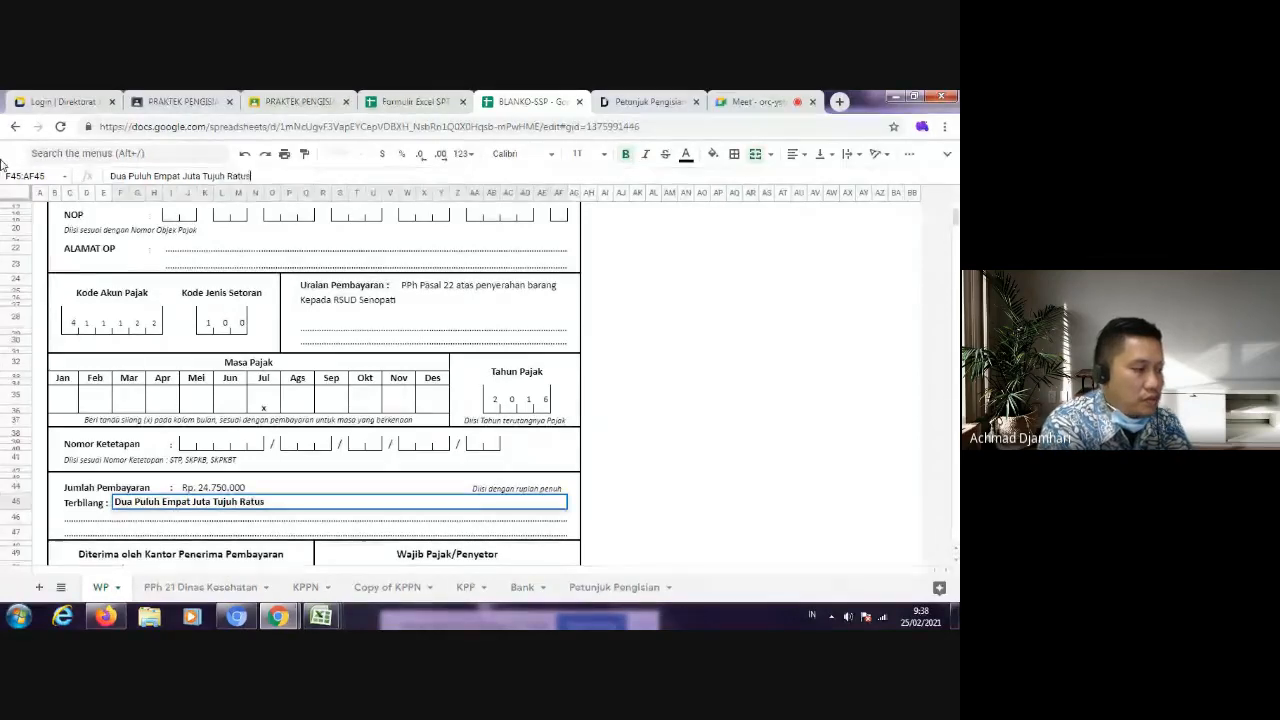
text( Lima Puluh Ribu )
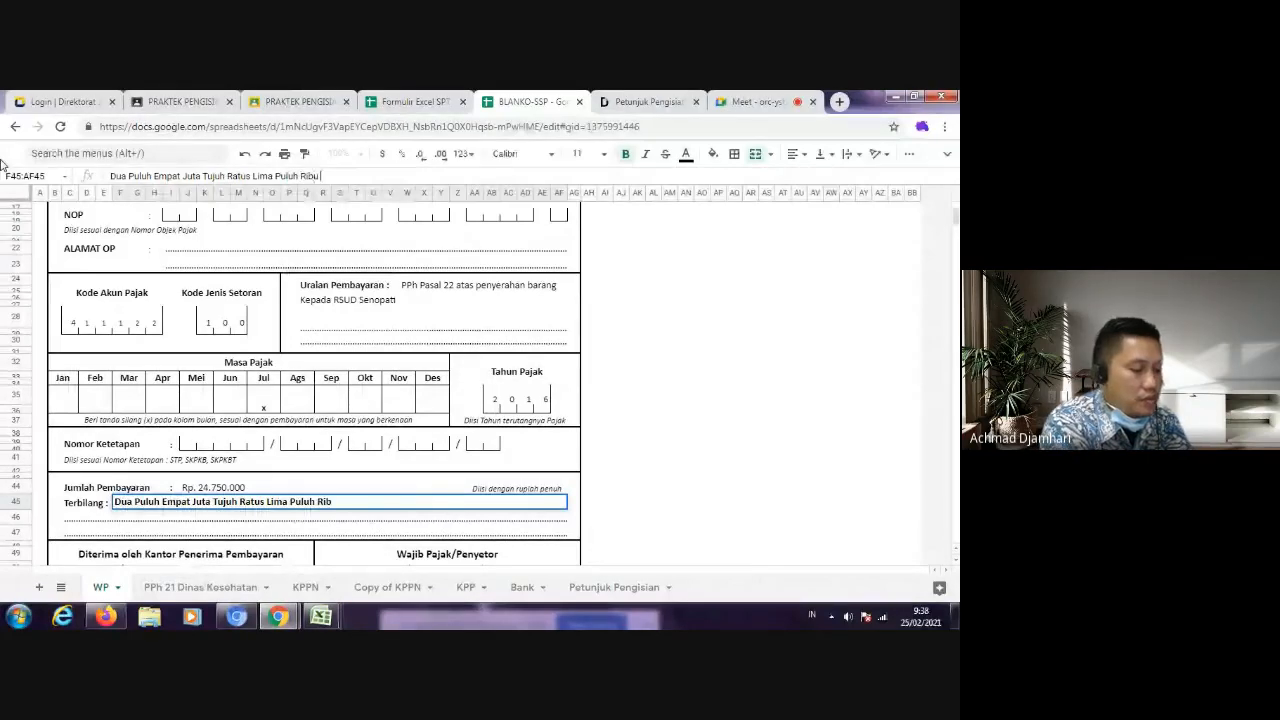
text(Rupiah)
key(Return)
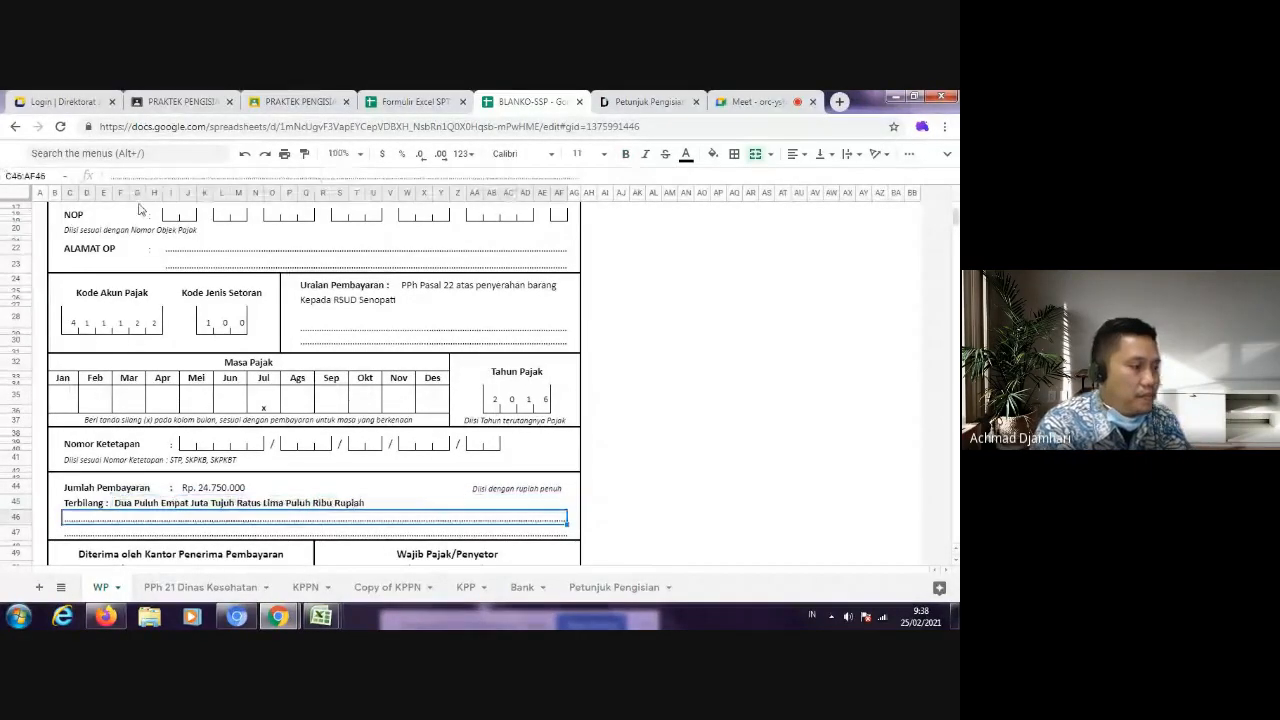
Step: Set the Tanggal in the Wajib Pajak/Penyetor section to 18 Juli 2016
scroll(386, 497, down, 2)
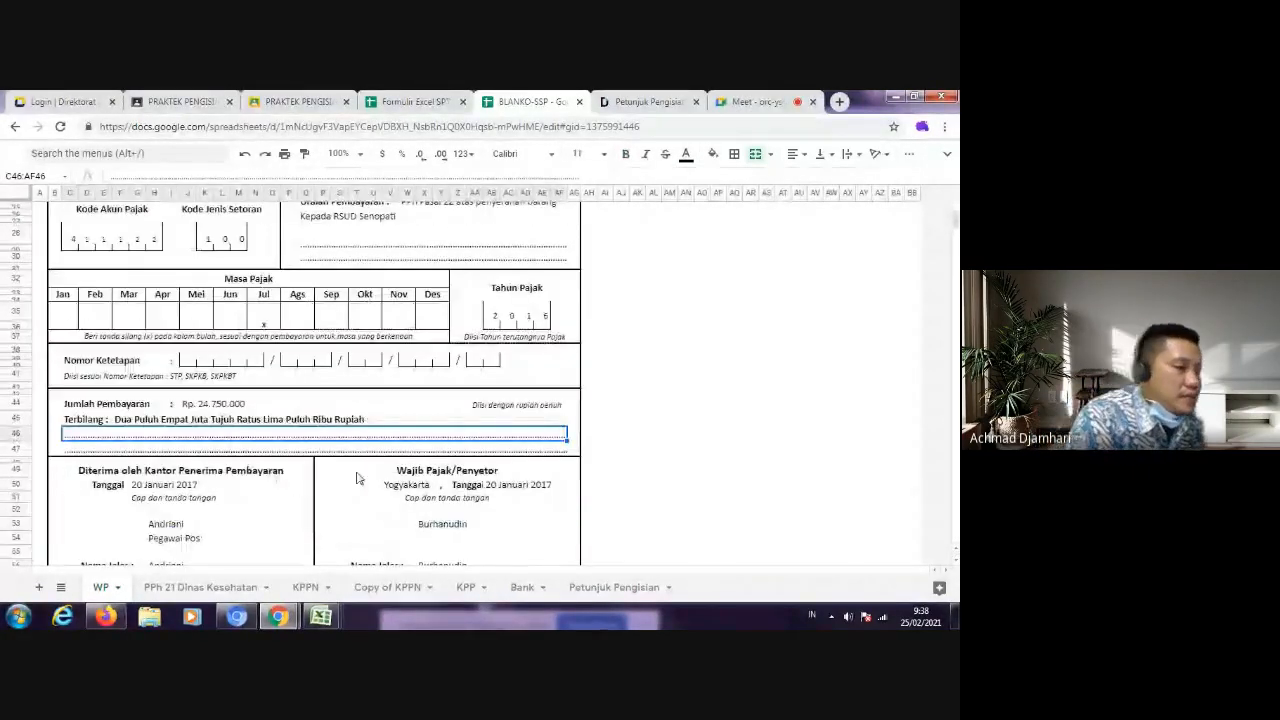
click(476, 485)
click(491, 486)
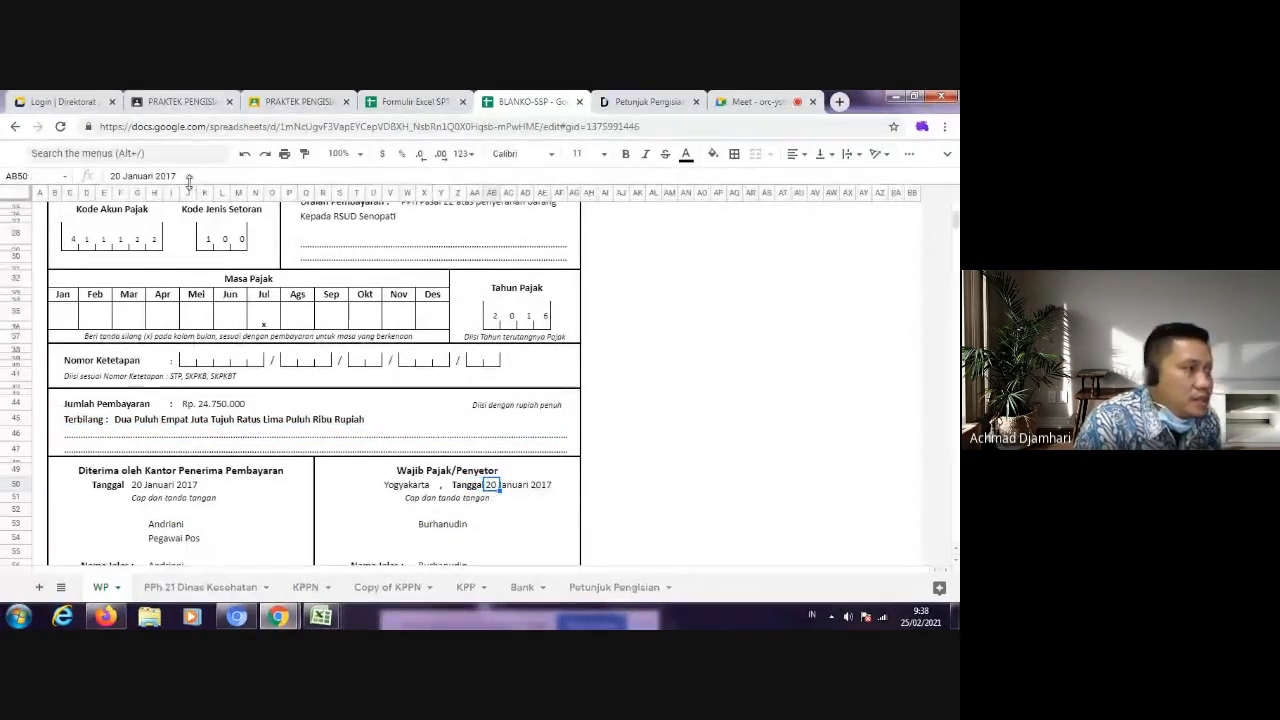
drag(178, 176, 55, 172)
key(BackSpace)
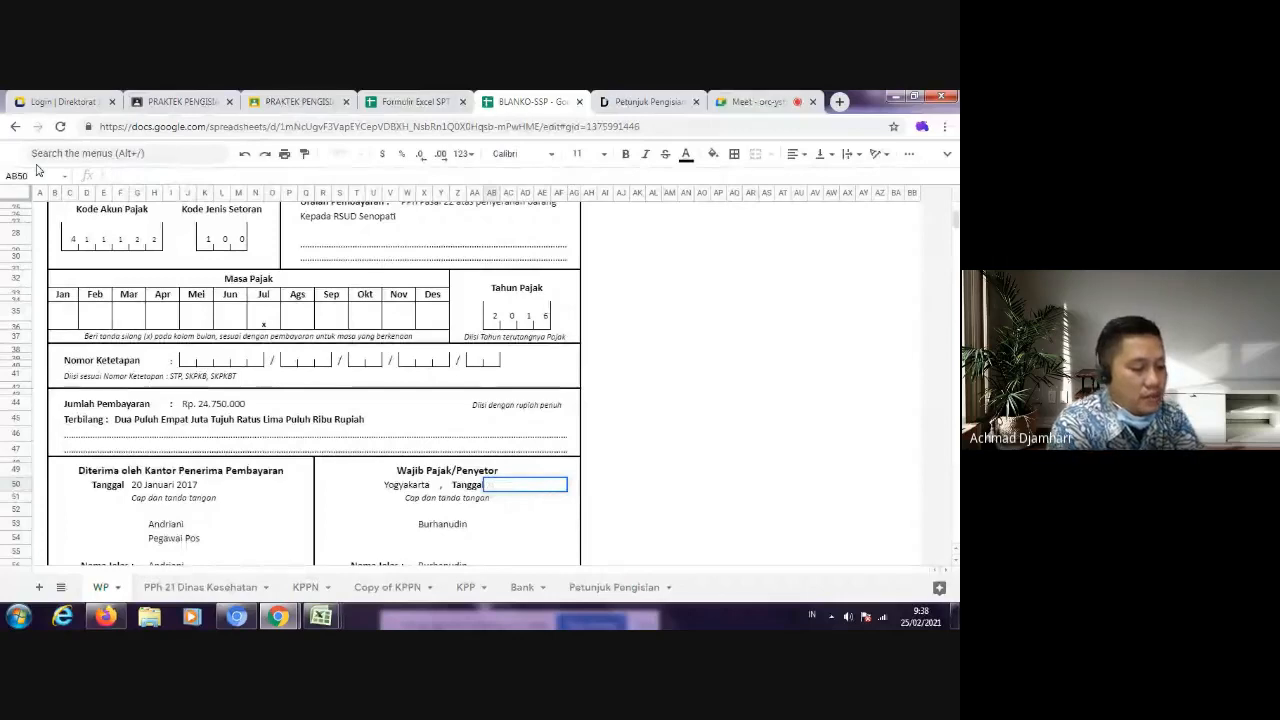
text(18 Juli 20)
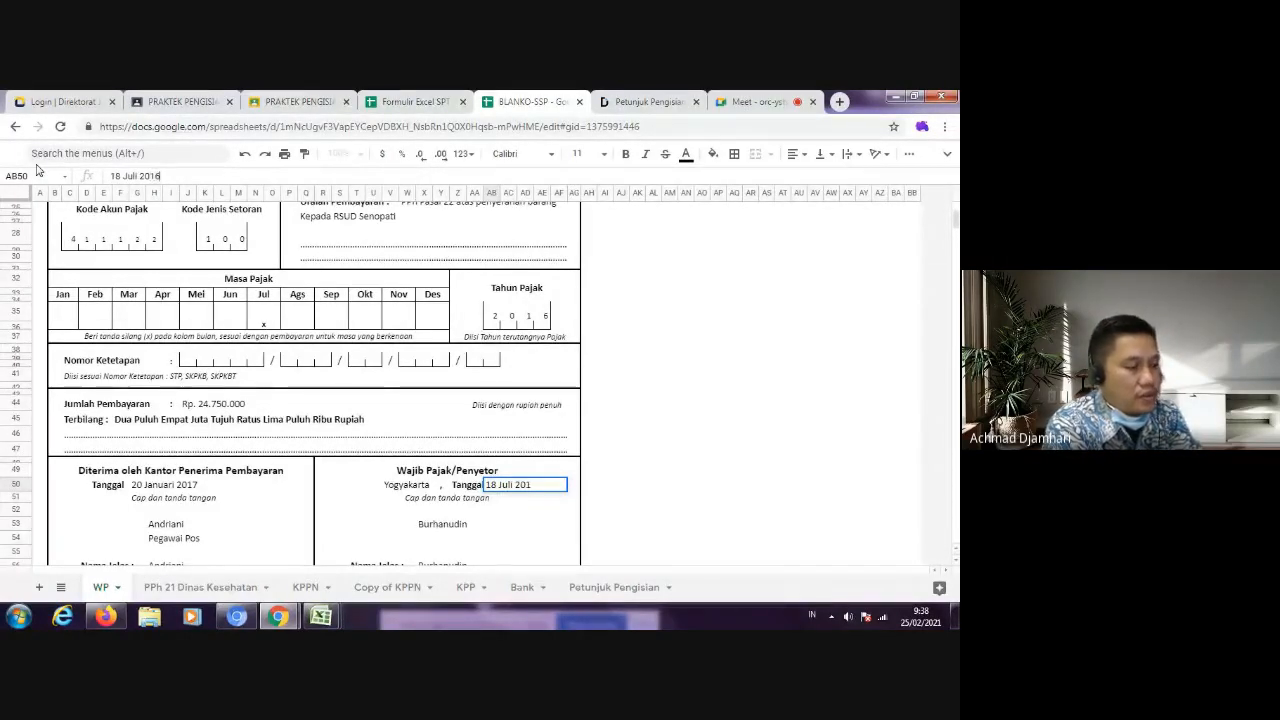
text(16)
Step: Set the Tanggal in the Diterima oleh Kantor Penerima Pembayaran section to 19 Juli 2016
click(137, 486)
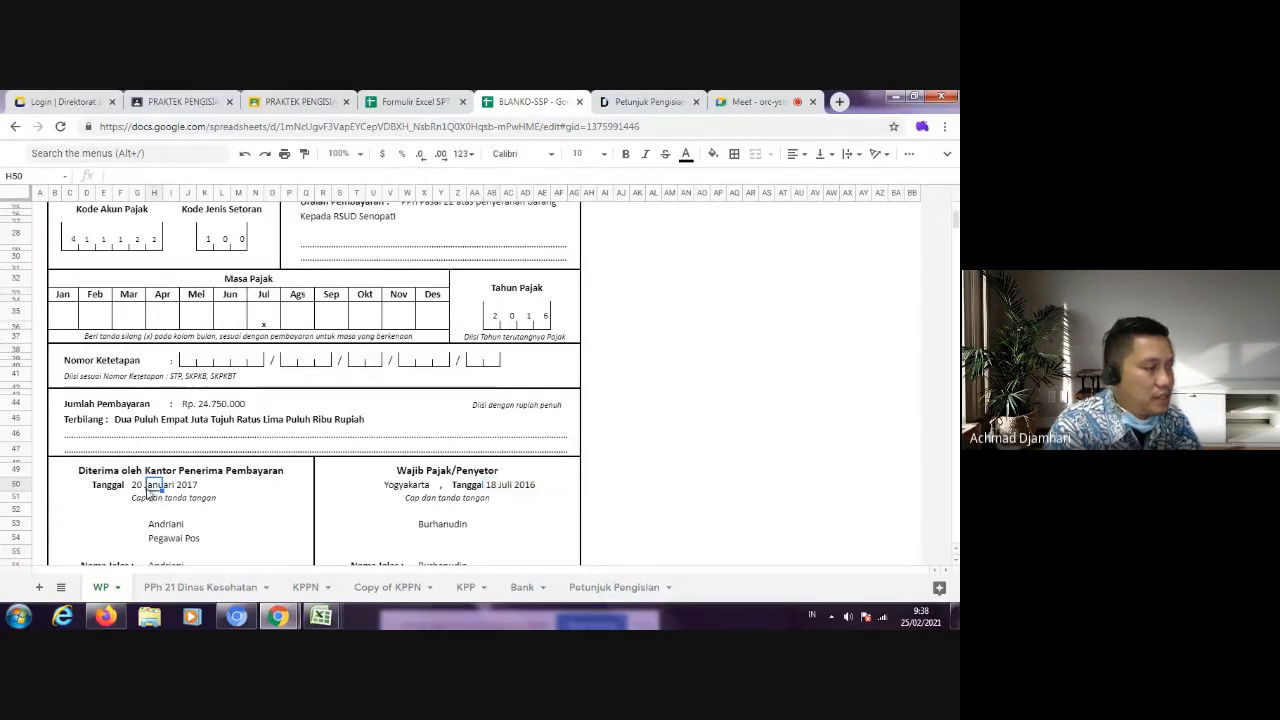
text(19)
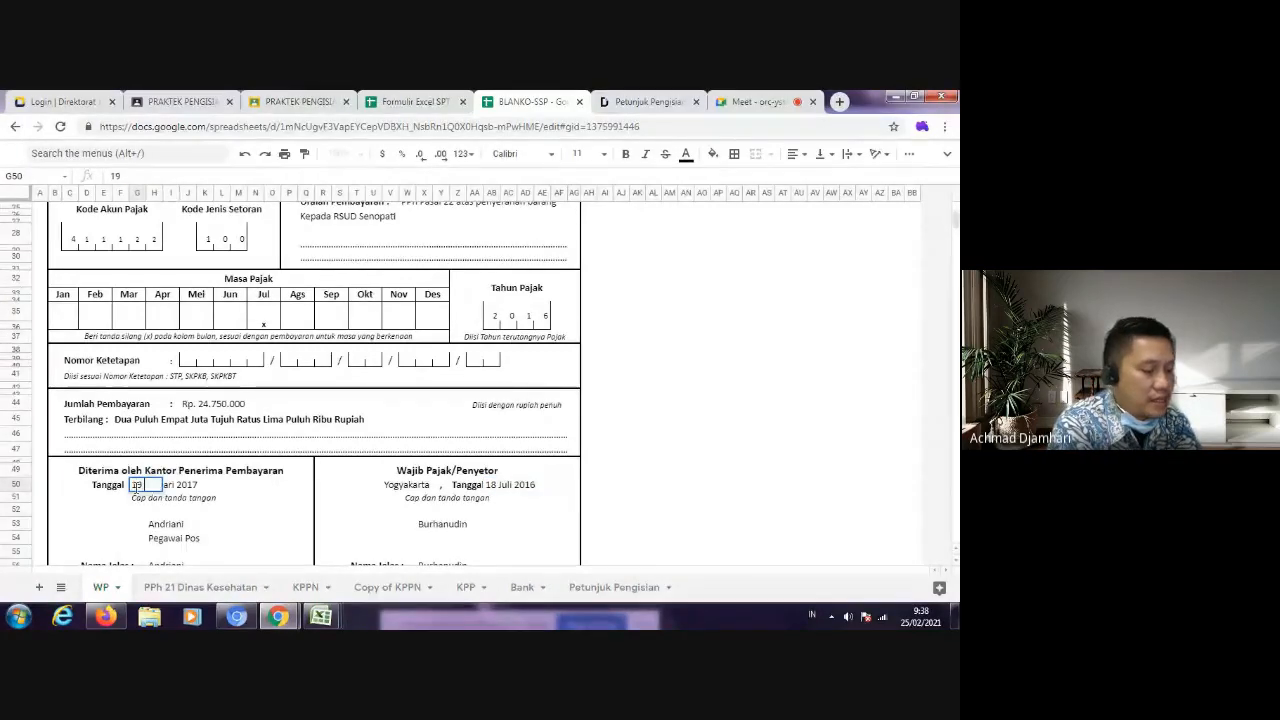
text( Juli 202)
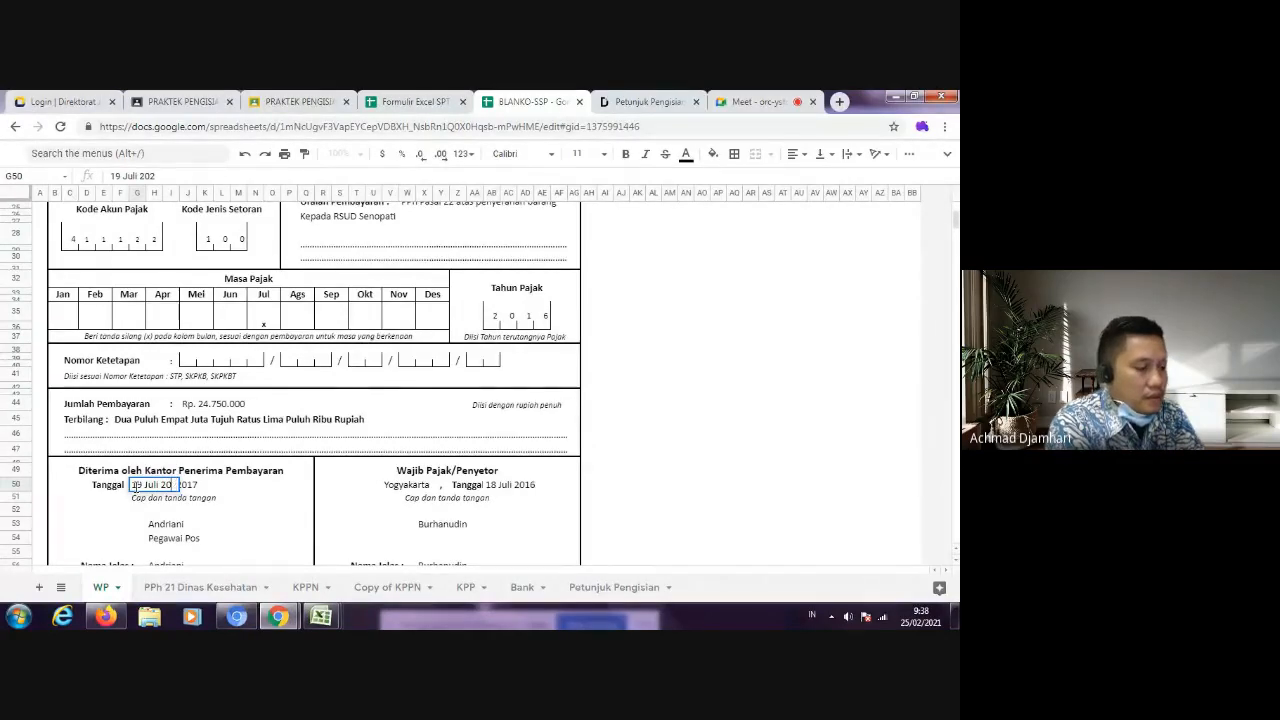
key(BackSpace)
text(16)
key(Return)
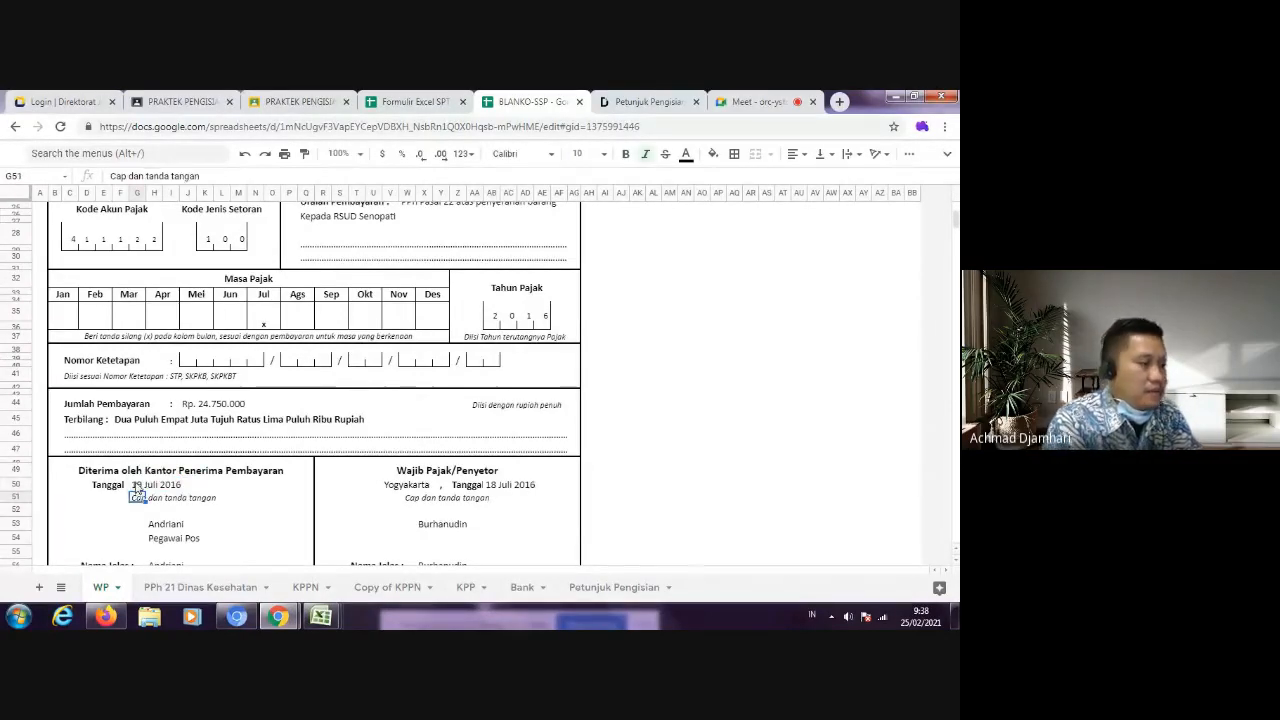
Step: Clear the name in the signature space under Wajib Pajak/Penyetor and select the Nama Jelas entry in that section
scroll(451, 505, down, 2)
click(431, 442)
key(Delete)
key(Down)
key(Down)
key(Down)
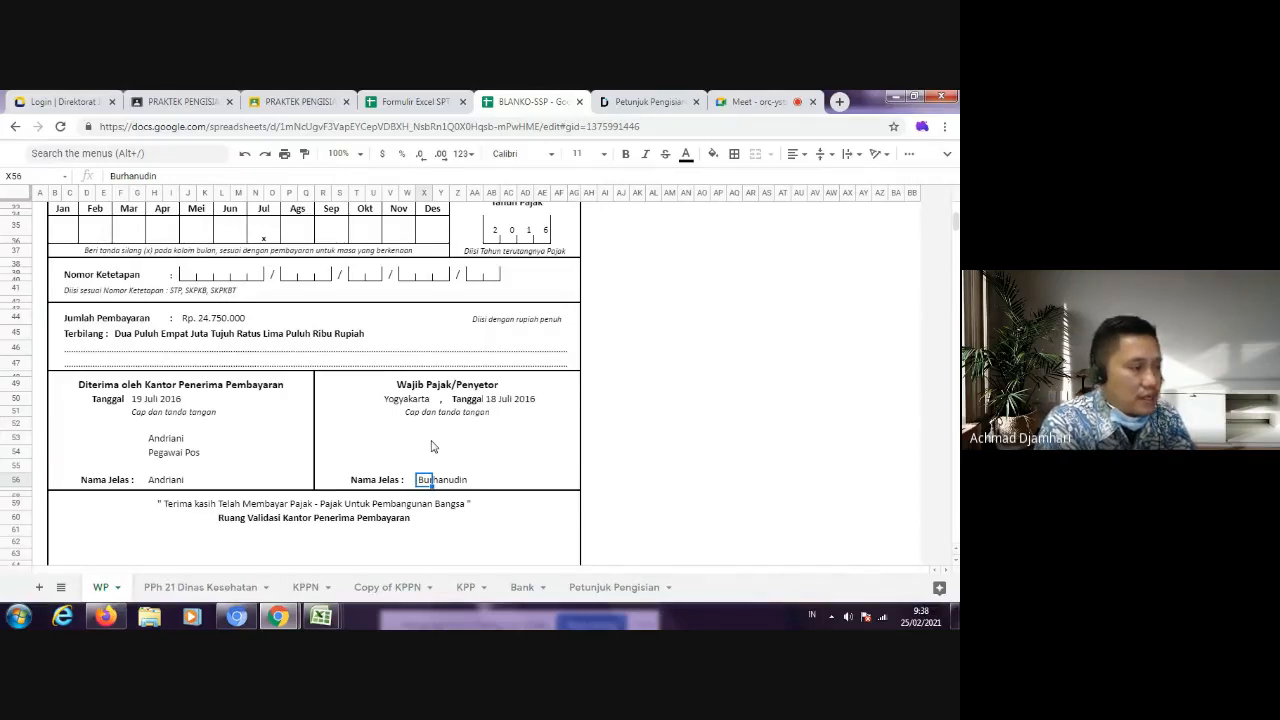
Step: Review the filled SSP form, then check the tax types on sheet 1770-II of the Formulir Excel SPT and the submitted classroom file
scroll(344, 471, up, 5)
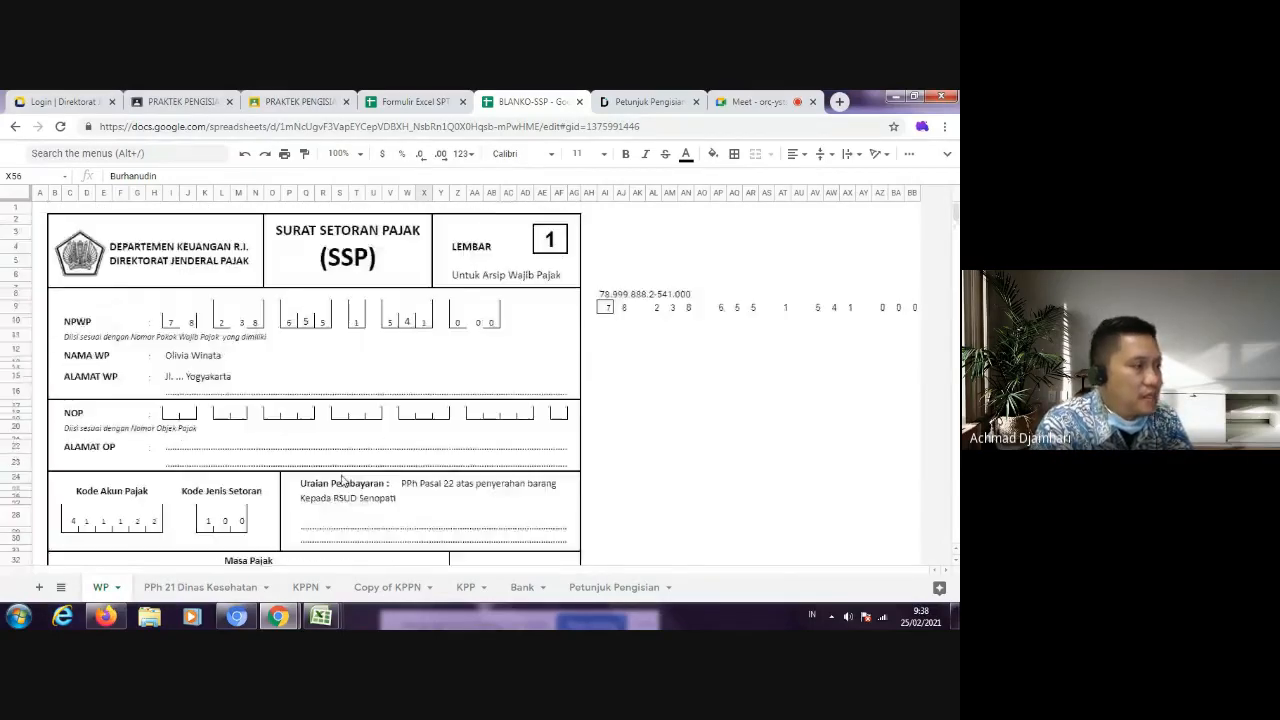
scroll(344, 475, down, 3)
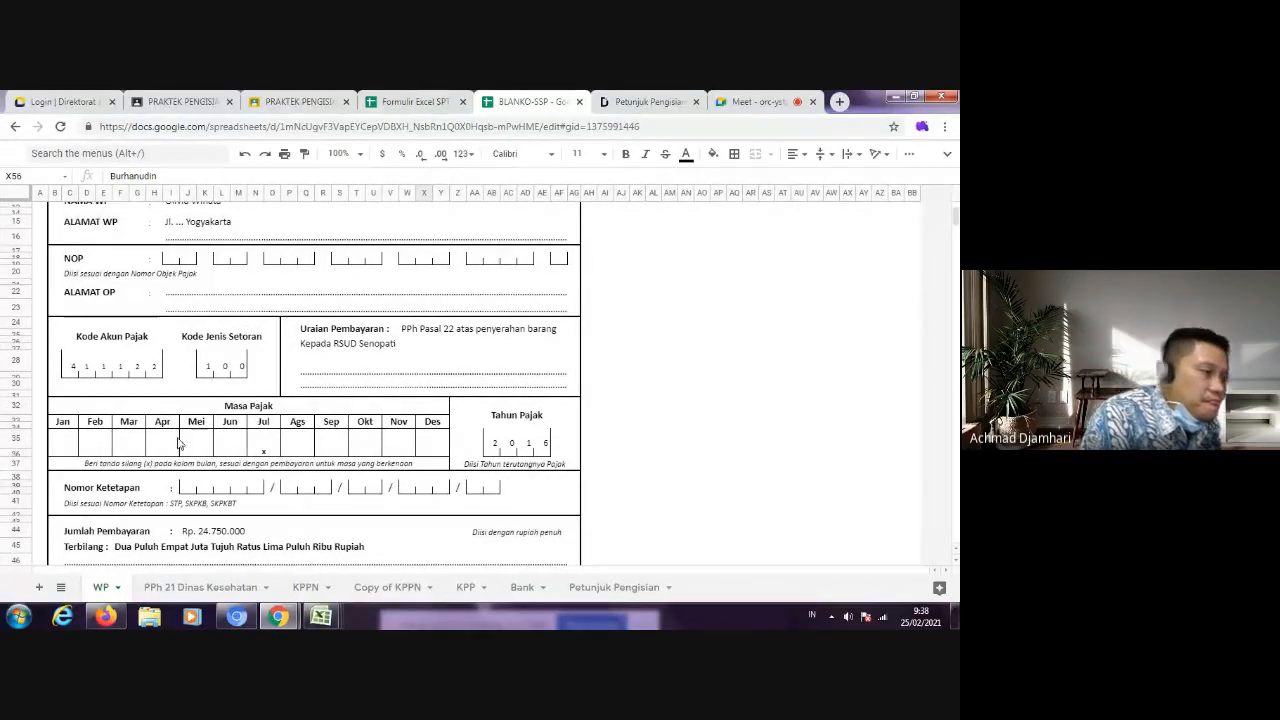
scroll(150, 463, down, 3)
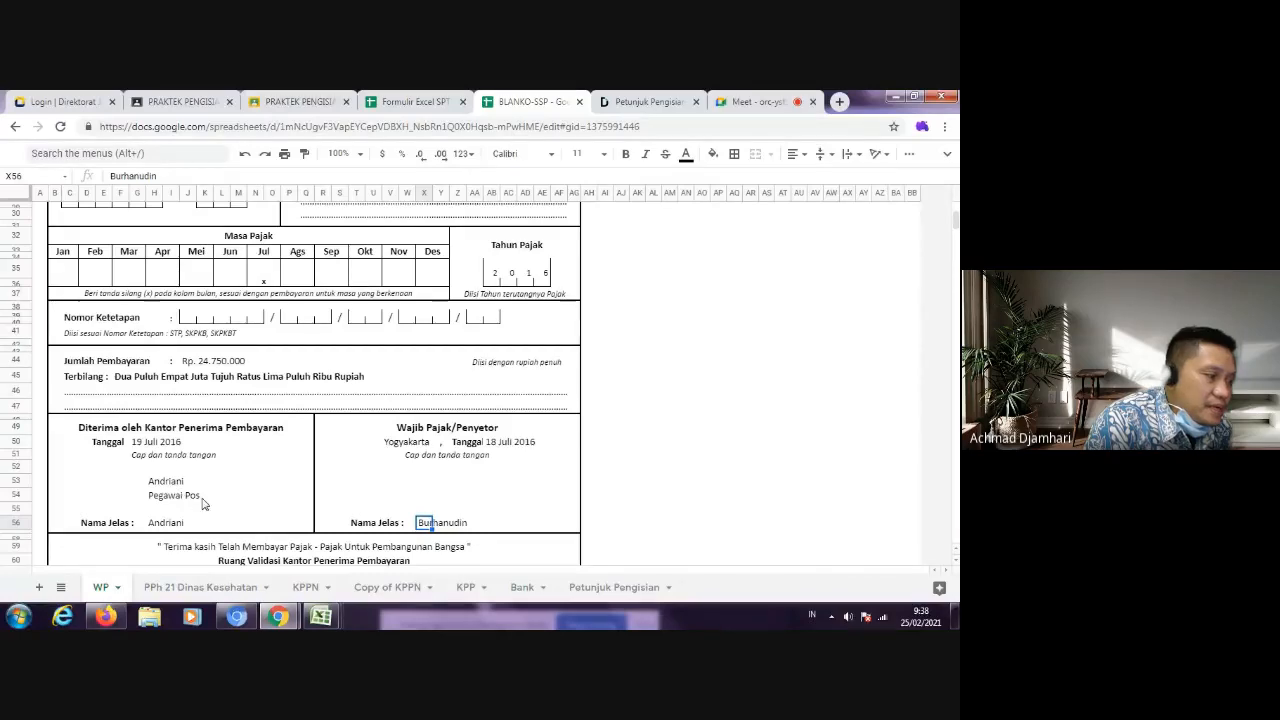
scroll(422, 496, up, 3)
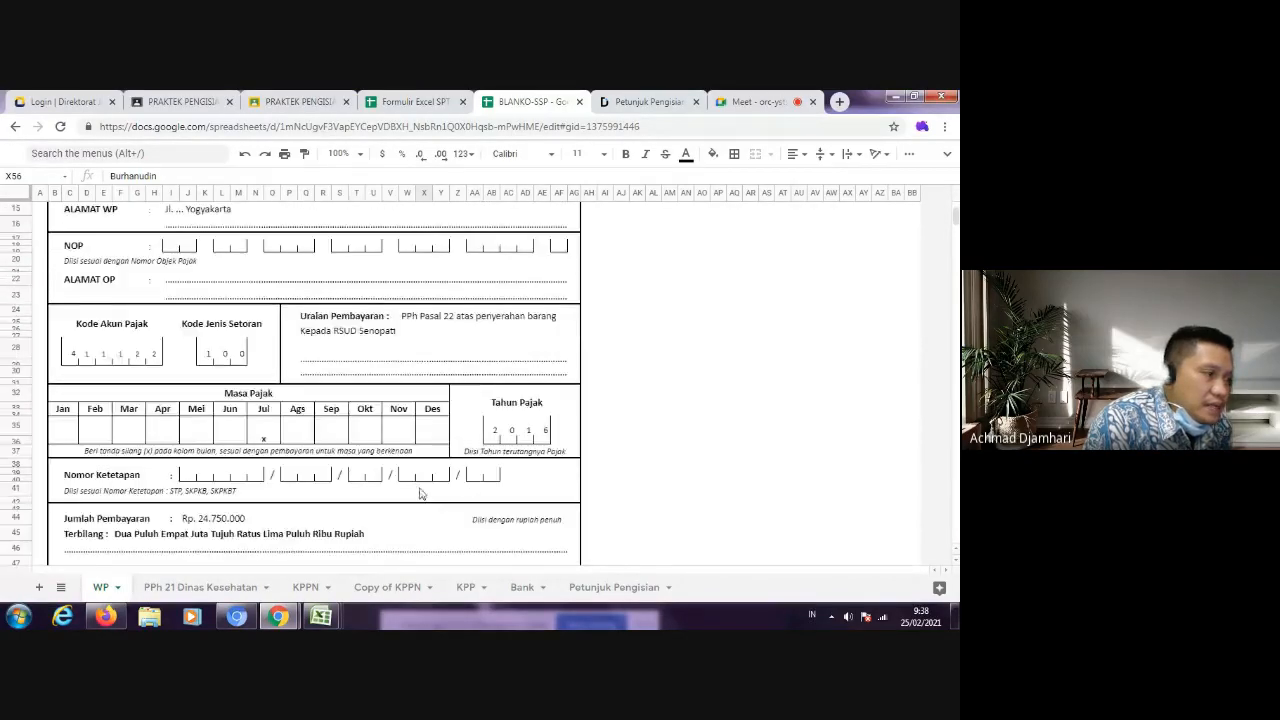
scroll(420, 493, up, 2)
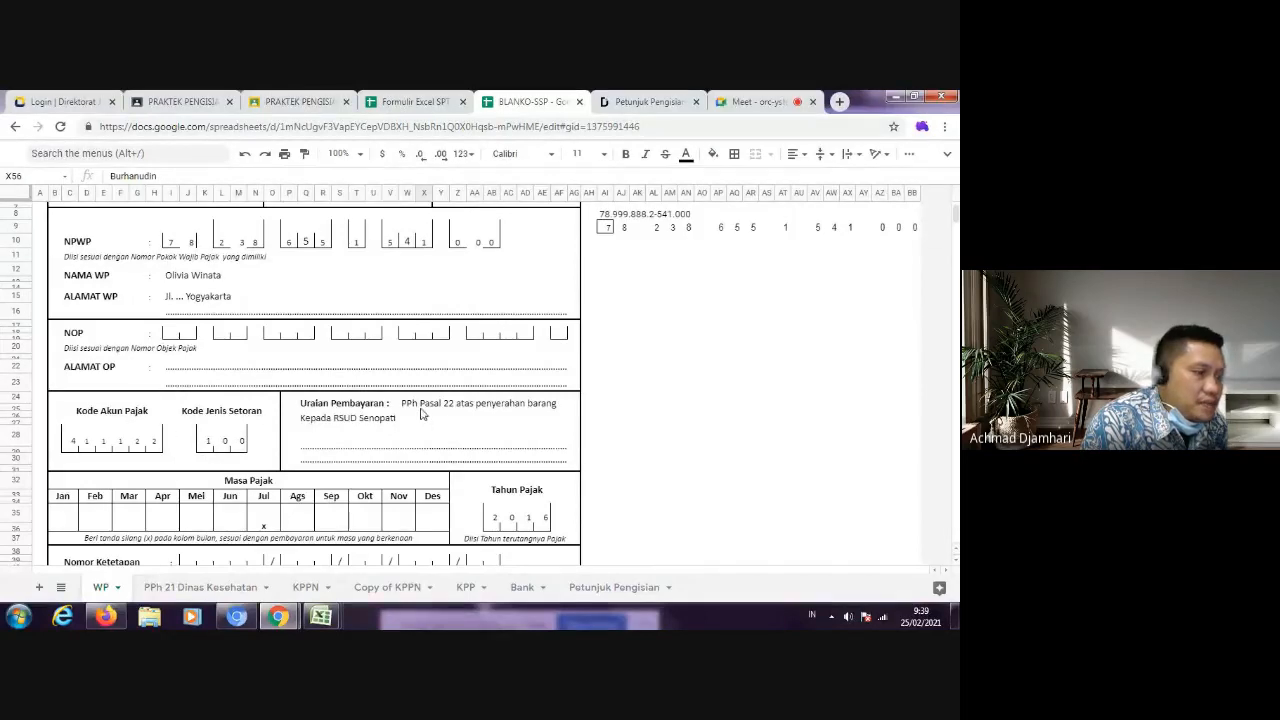
click(405, 101)
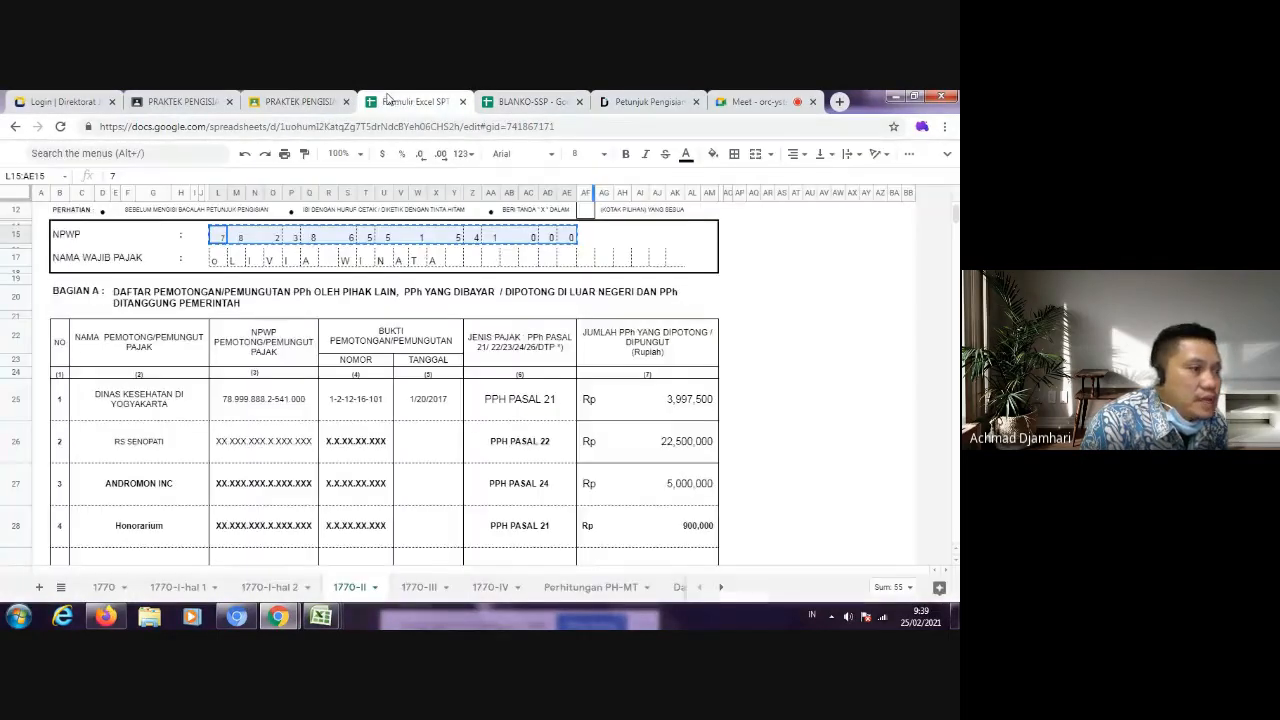
click(518, 482)
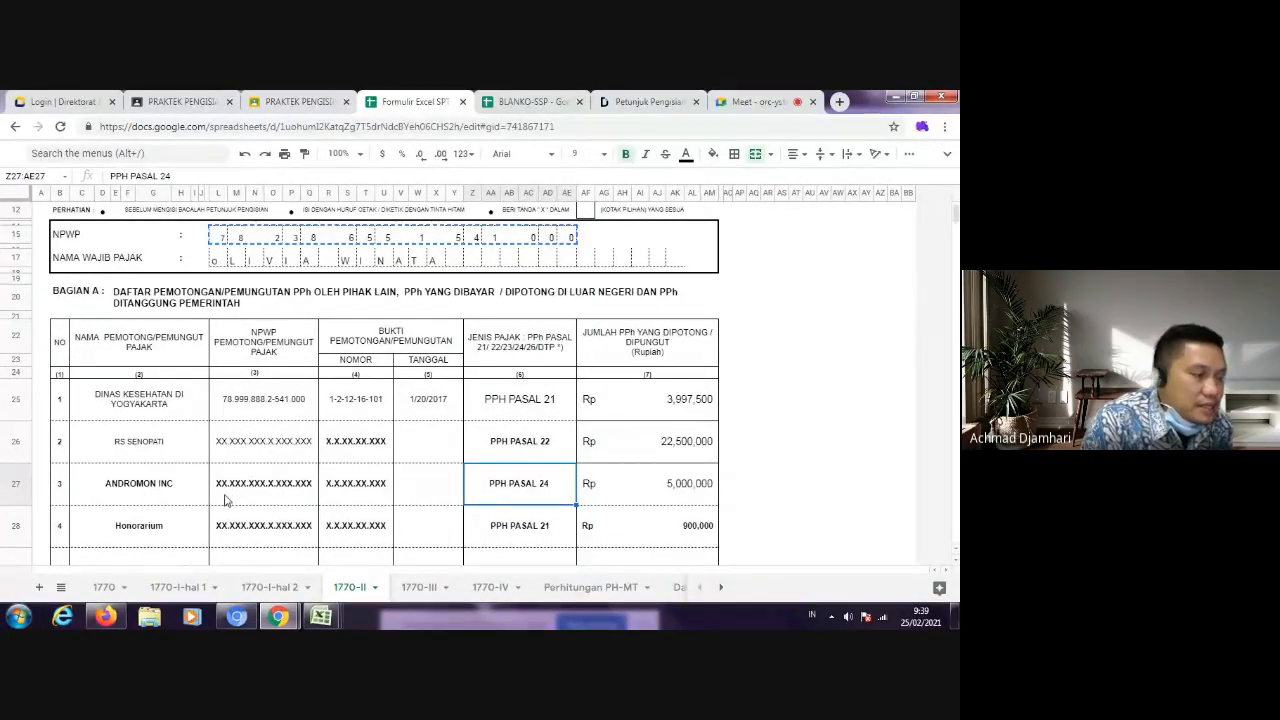
click(276, 104)
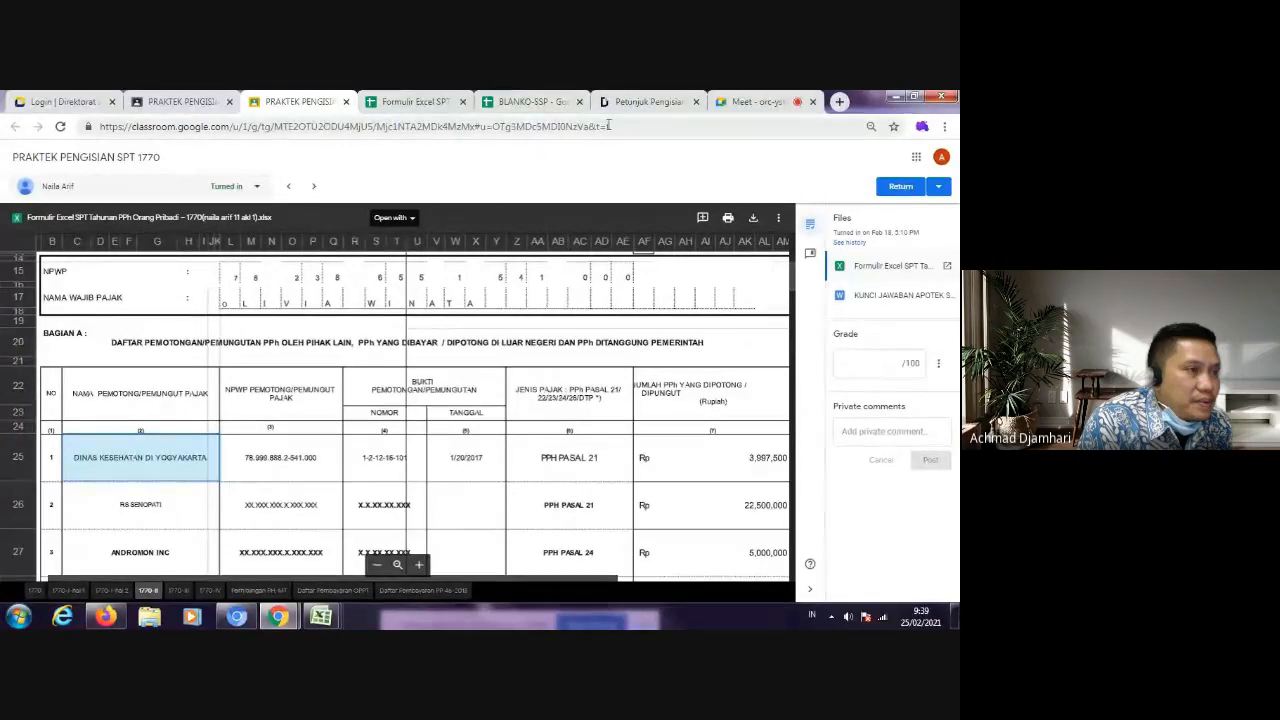
Step: Look up the Kode Akun Pajak table for PPh Pasal 25/29 Orang Pribadi in Petunjuk Pengisian SSP.pdf
click(652, 101)
scroll(415, 383, down, 3)
scroll(415, 383, up, 3)
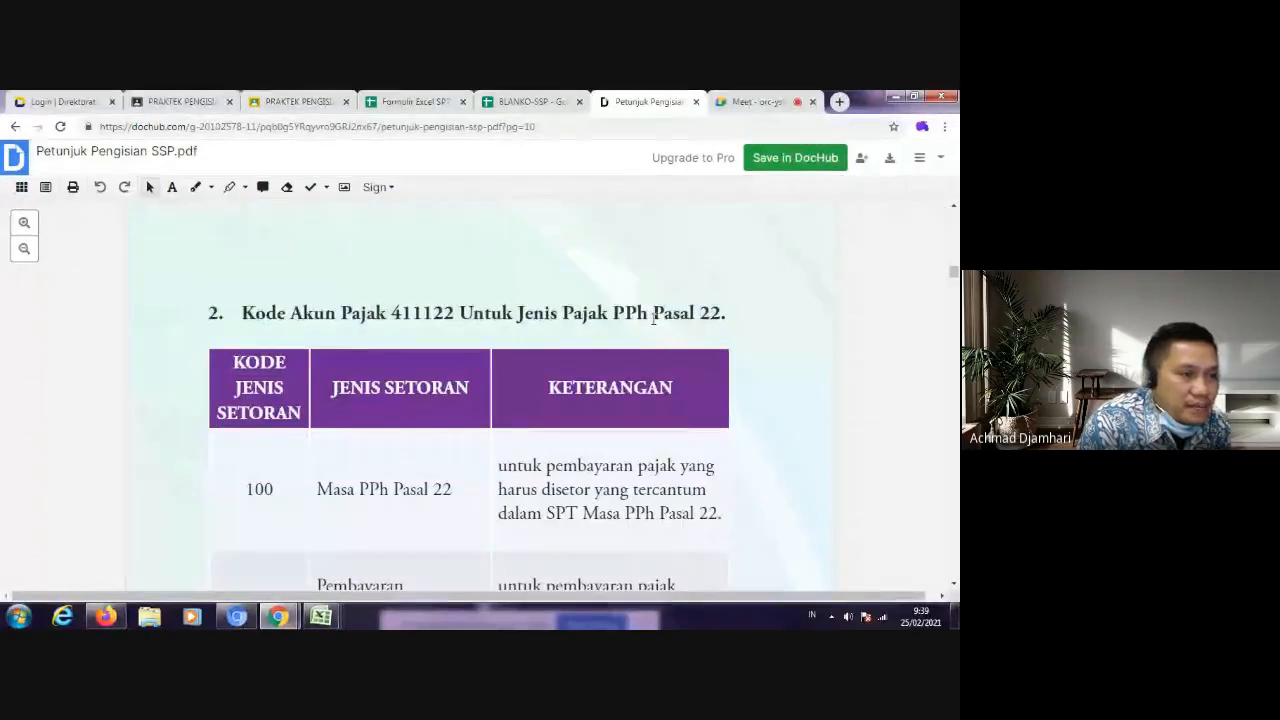
scroll(496, 358, down, 10)
scroll(498, 363, down, 10)
scroll(630, 332, down, 5)
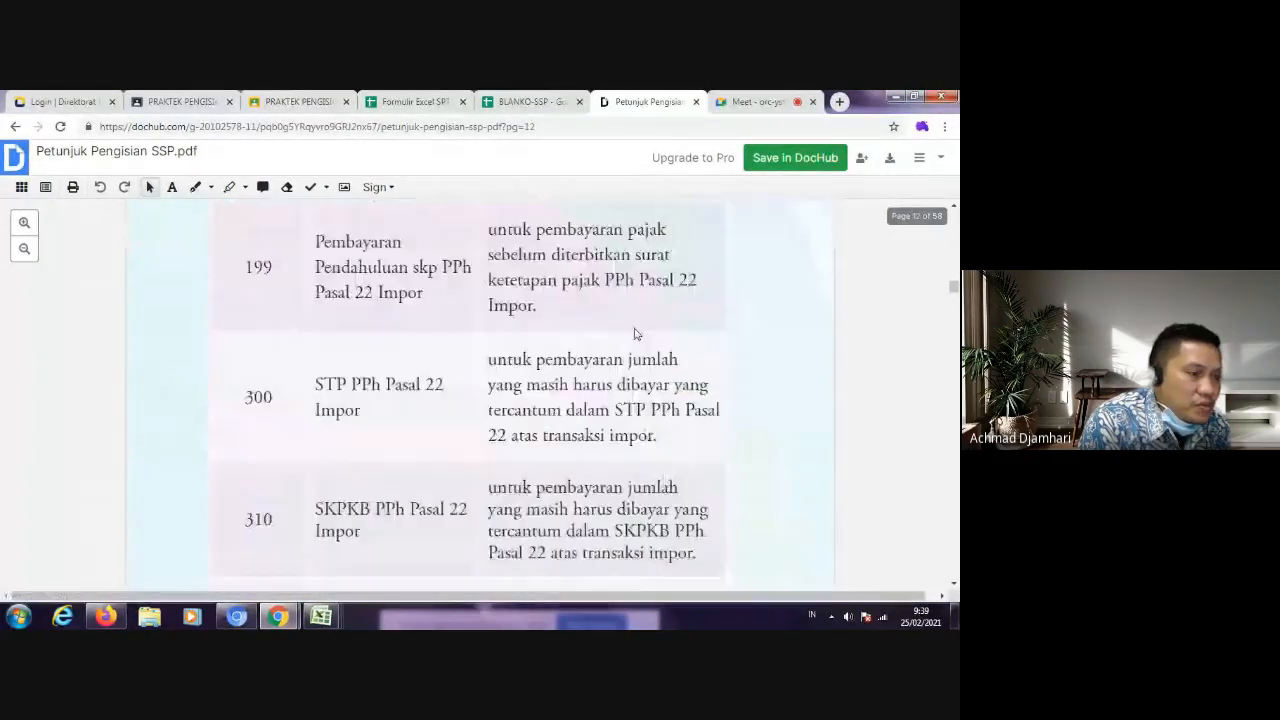
scroll(634, 333, down, 4)
scroll(632, 349, down, 20)
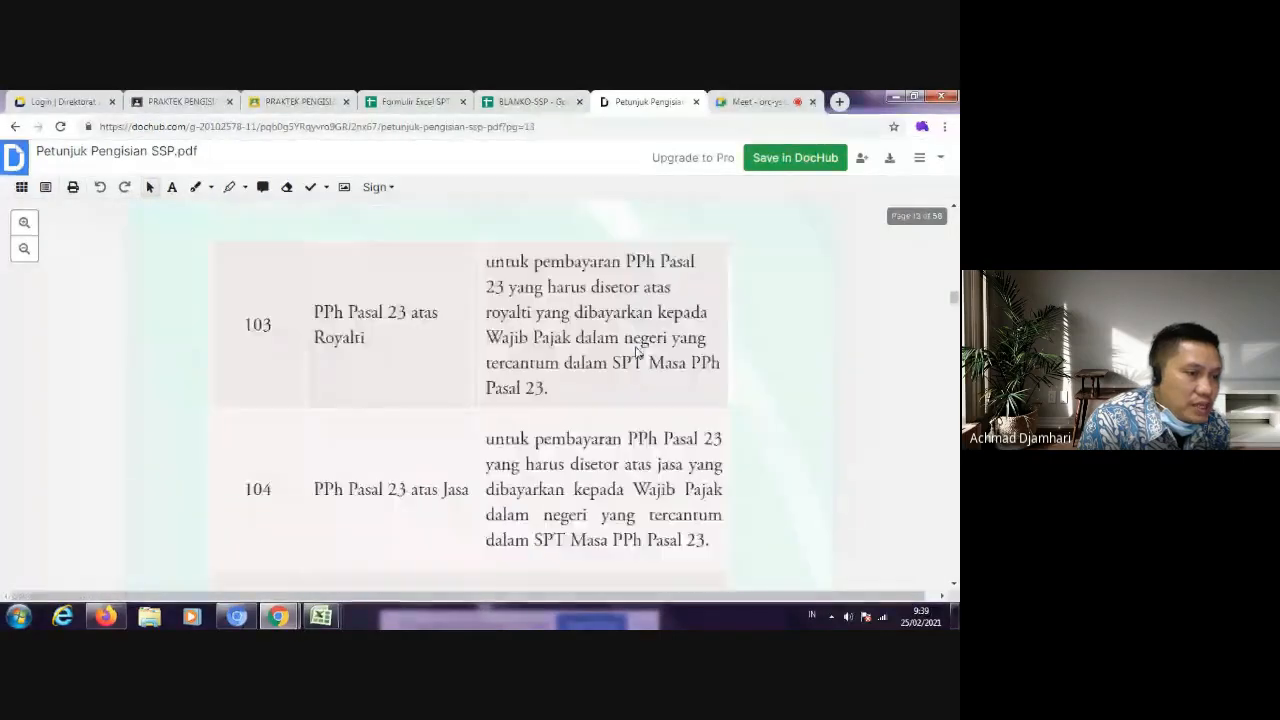
scroll(642, 353, down, 15)
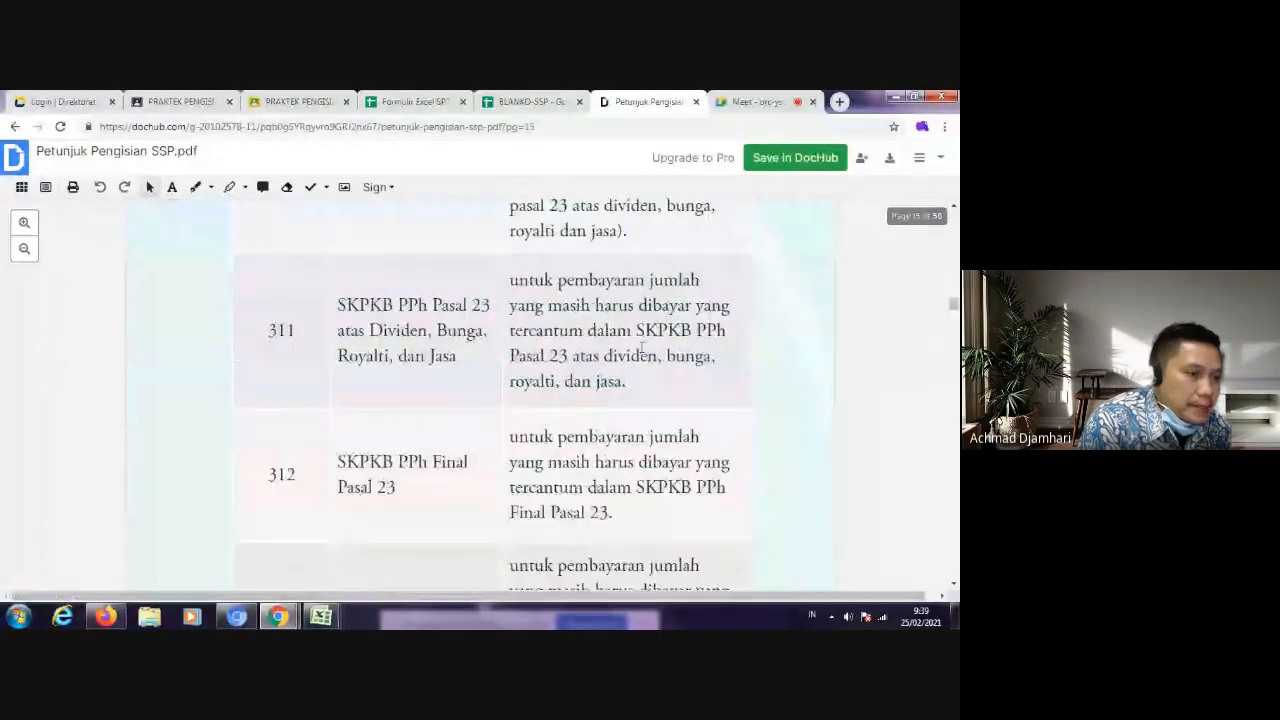
scroll(643, 353, down, 2)
scroll(640, 349, up, 3)
scroll(453, 355, up, 3)
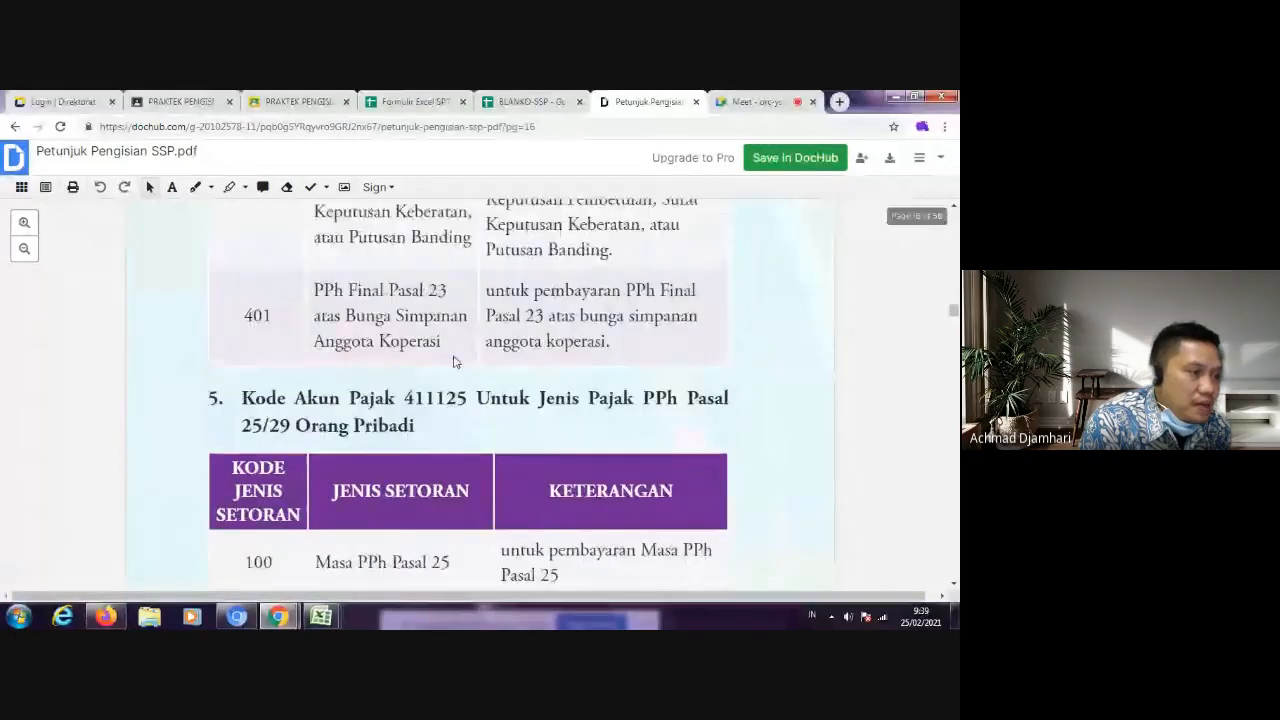
scroll(457, 357, down, 2)
scroll(458, 360, up, 2)
scroll(458, 363, down, 4)
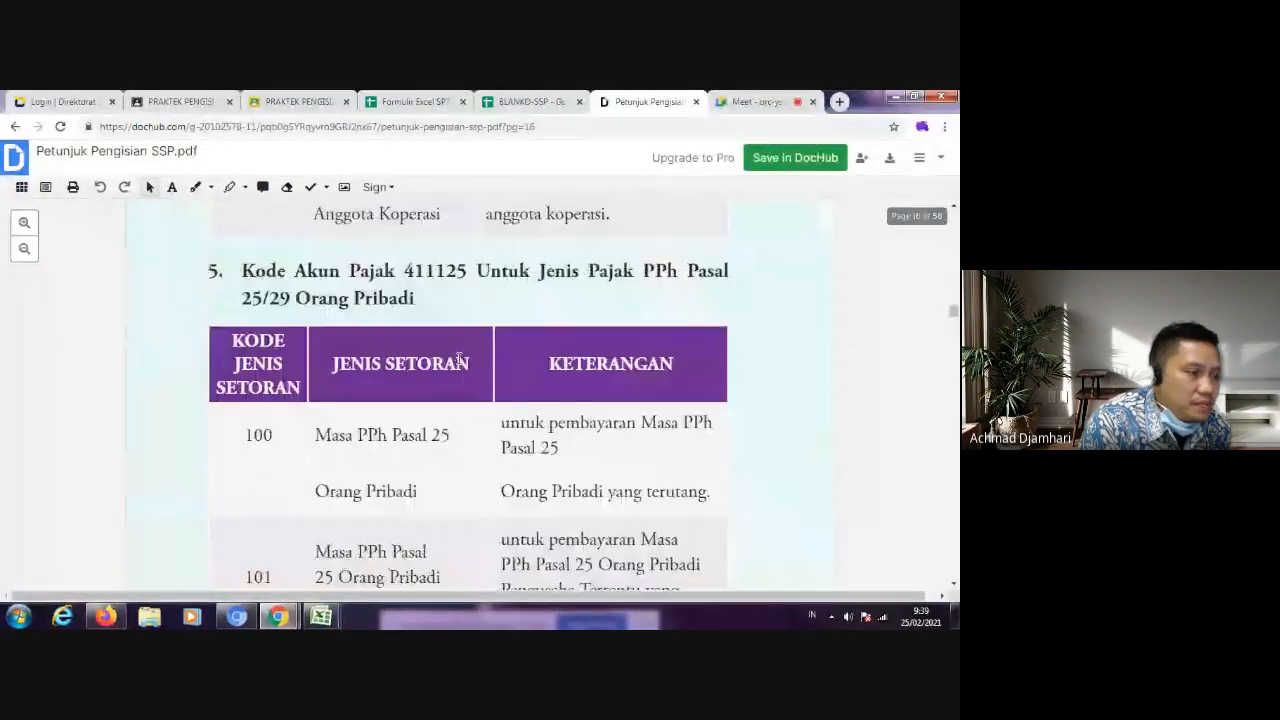
scroll(457, 363, up, 2)
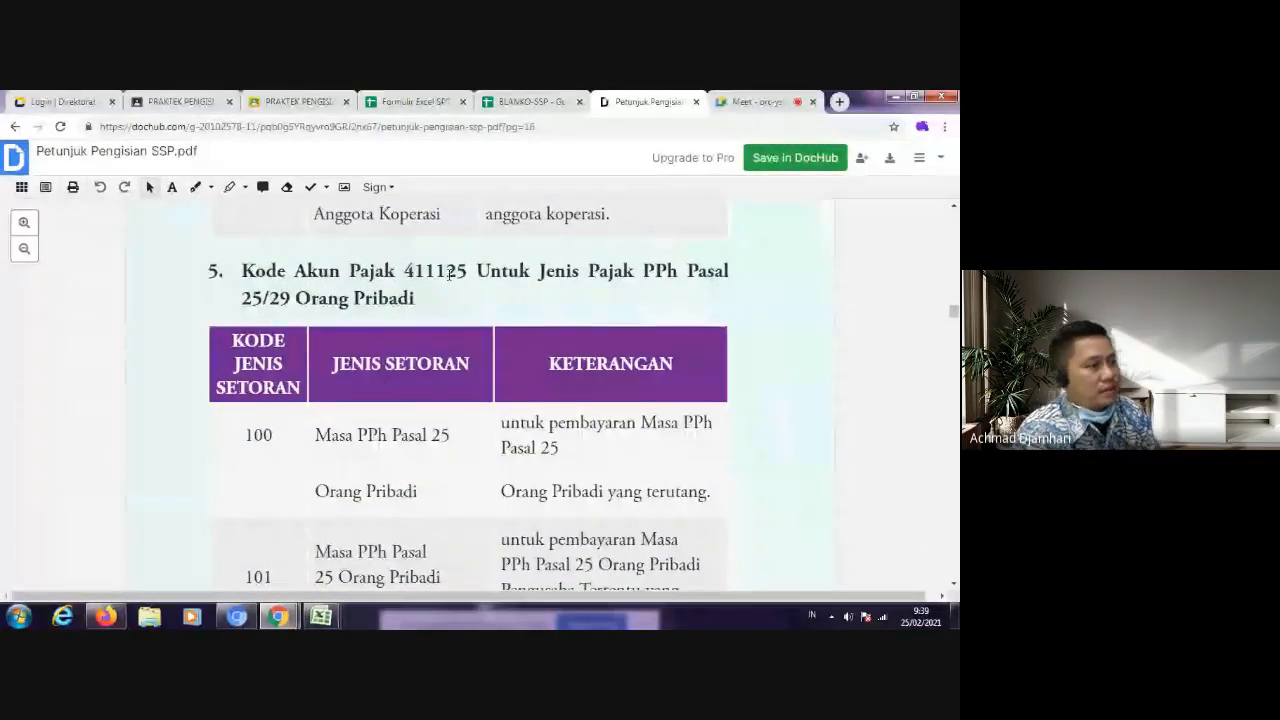
Step: Open sheet 1770 of the Formulir Excel SPT and examine the PPh Pasal 29 underpayment and PPh Pasal 25 instalment sections
click(408, 101)
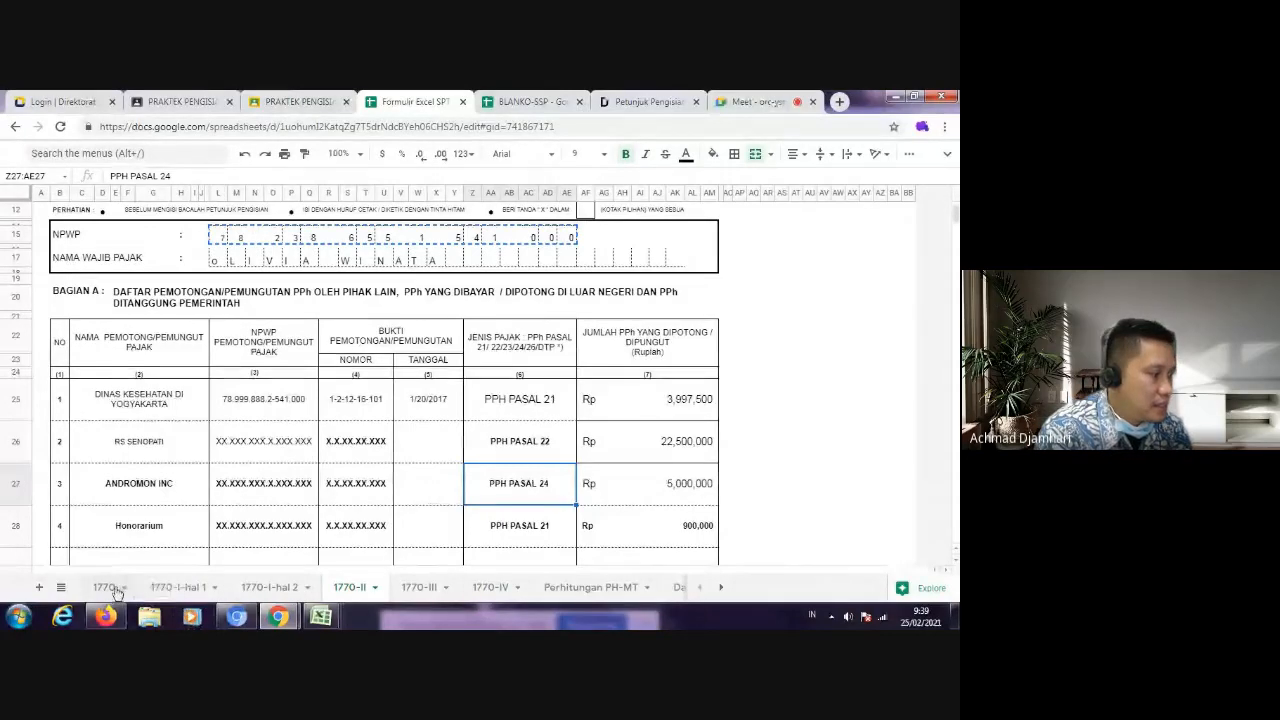
click(108, 587)
scroll(619, 430, down, 5)
scroll(619, 430, down, 5)
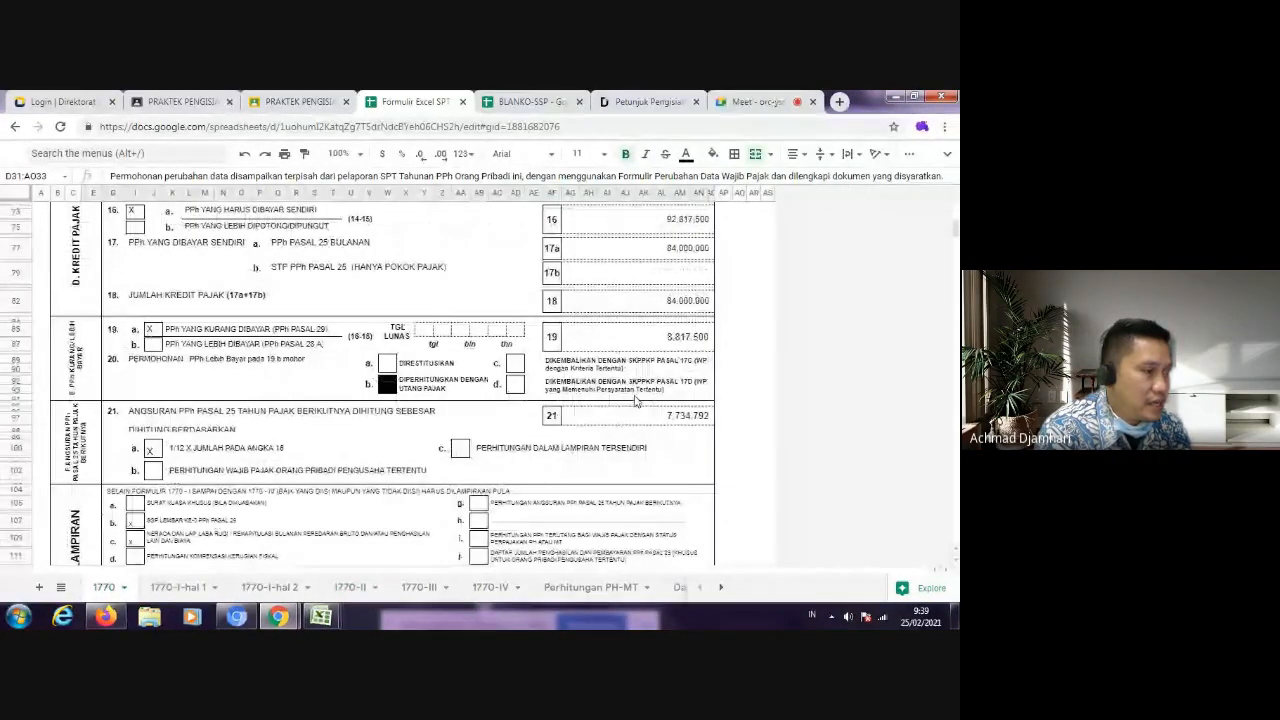
scroll(662, 390, down, 5)
scroll(662, 388, up, 4)
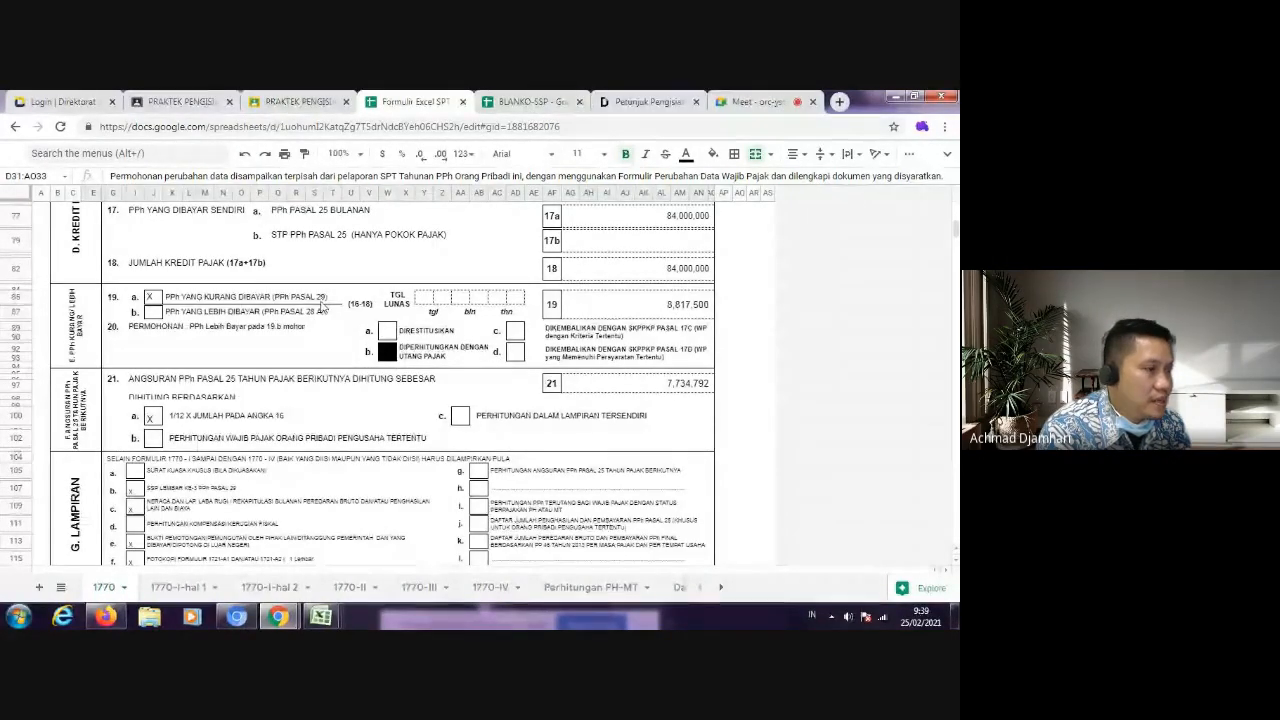
click(300, 101)
click(530, 101)
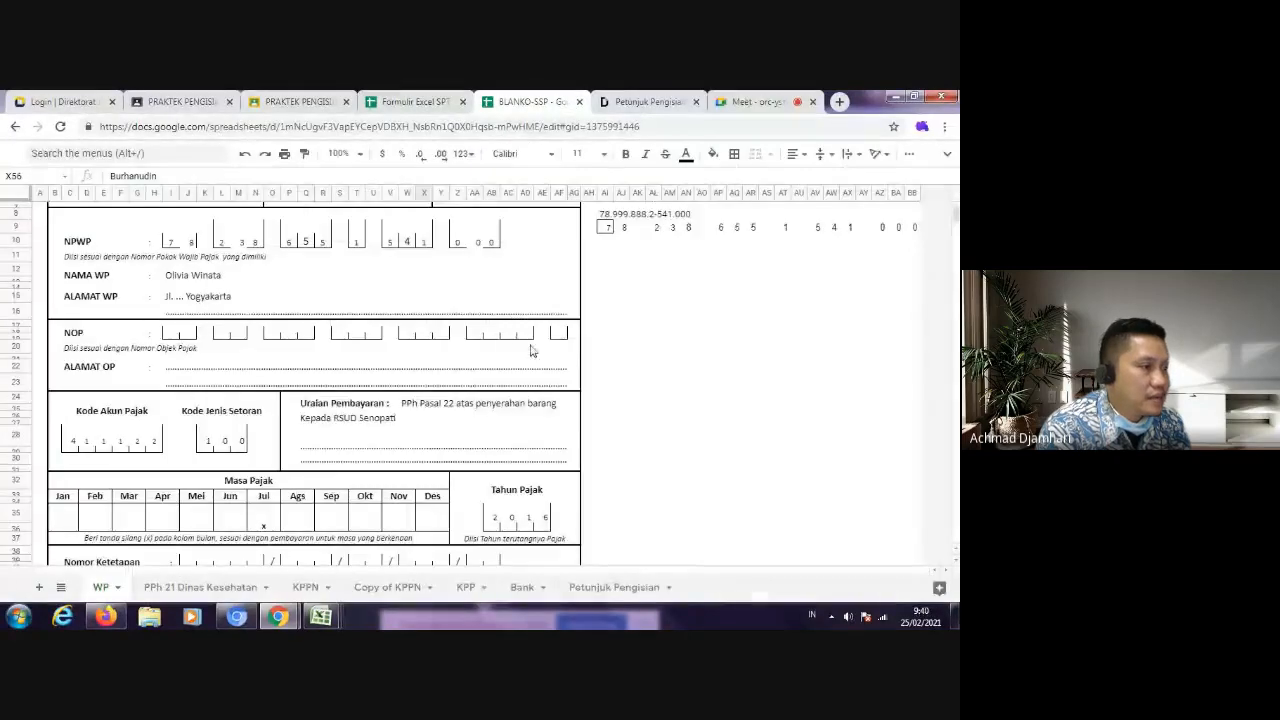
click(432, 103)
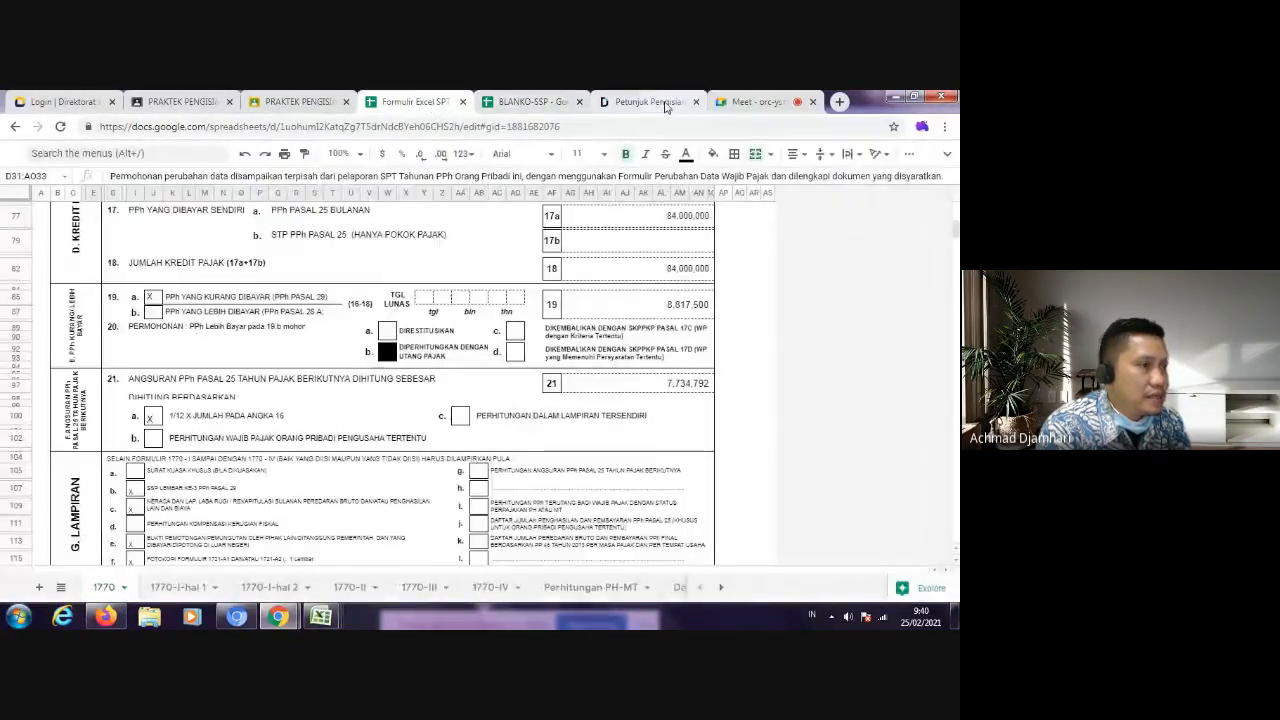
Step: Return to Petunjuk Pengisian SSP.pdf and find the Kode Jenis Setoran for Tahunan PPh Orang Pribadi under account 411125
click(648, 102)
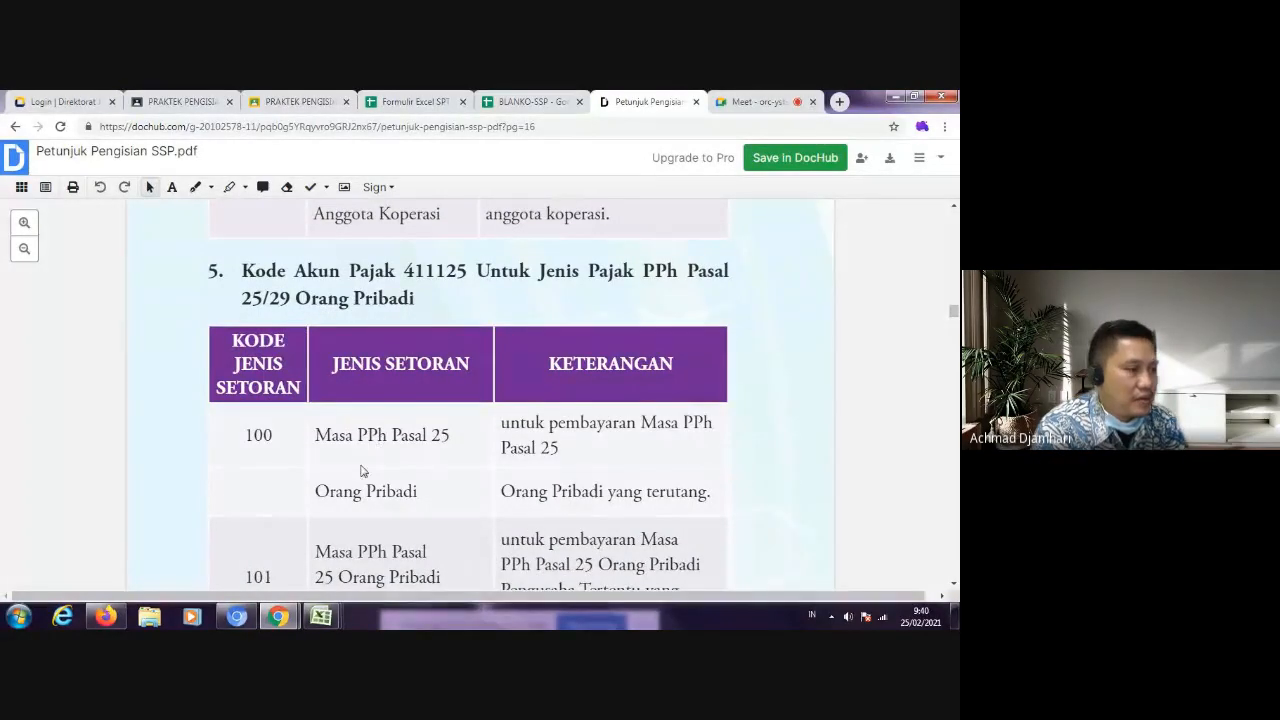
scroll(318, 466, down, 1)
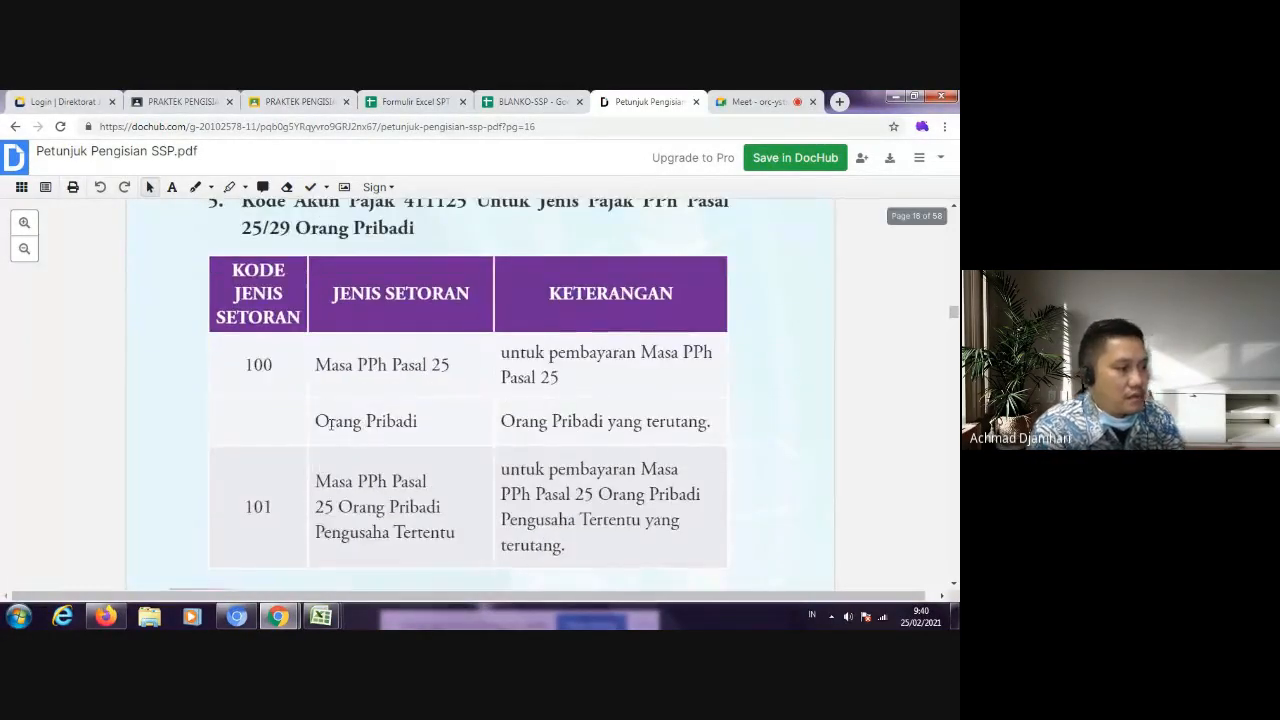
scroll(320, 435, down, 5)
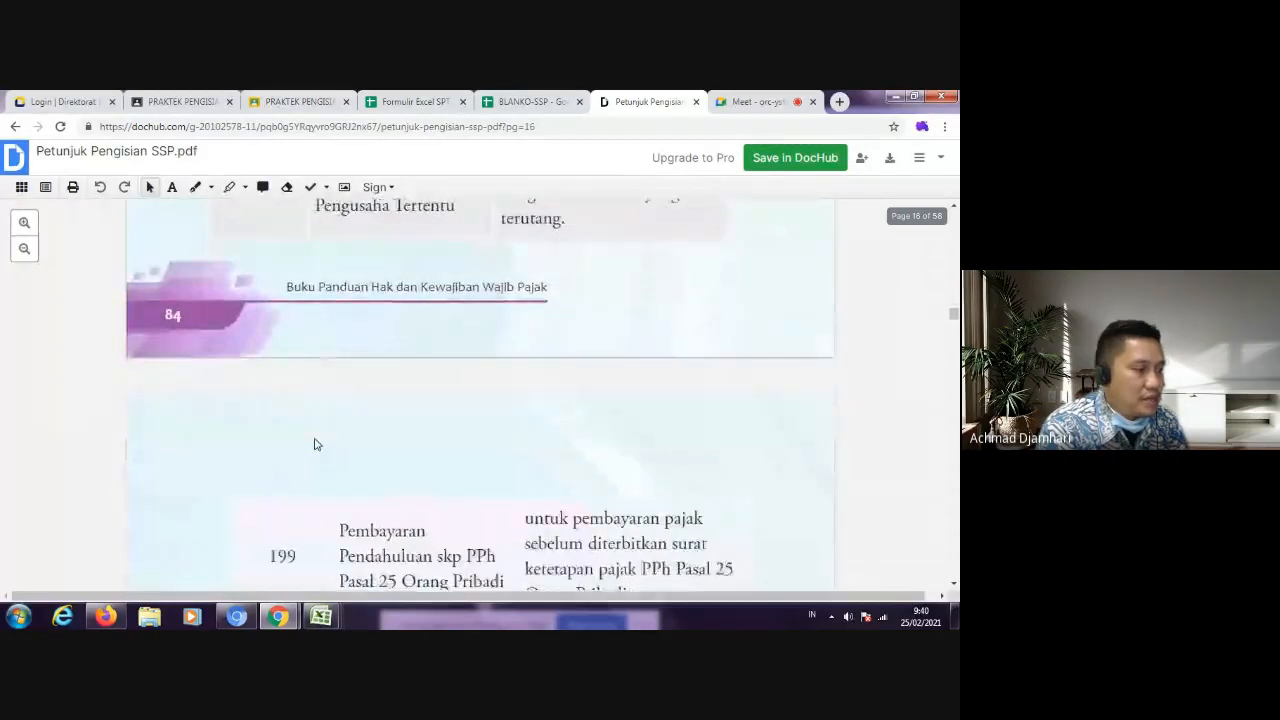
scroll(315, 444, down, 3)
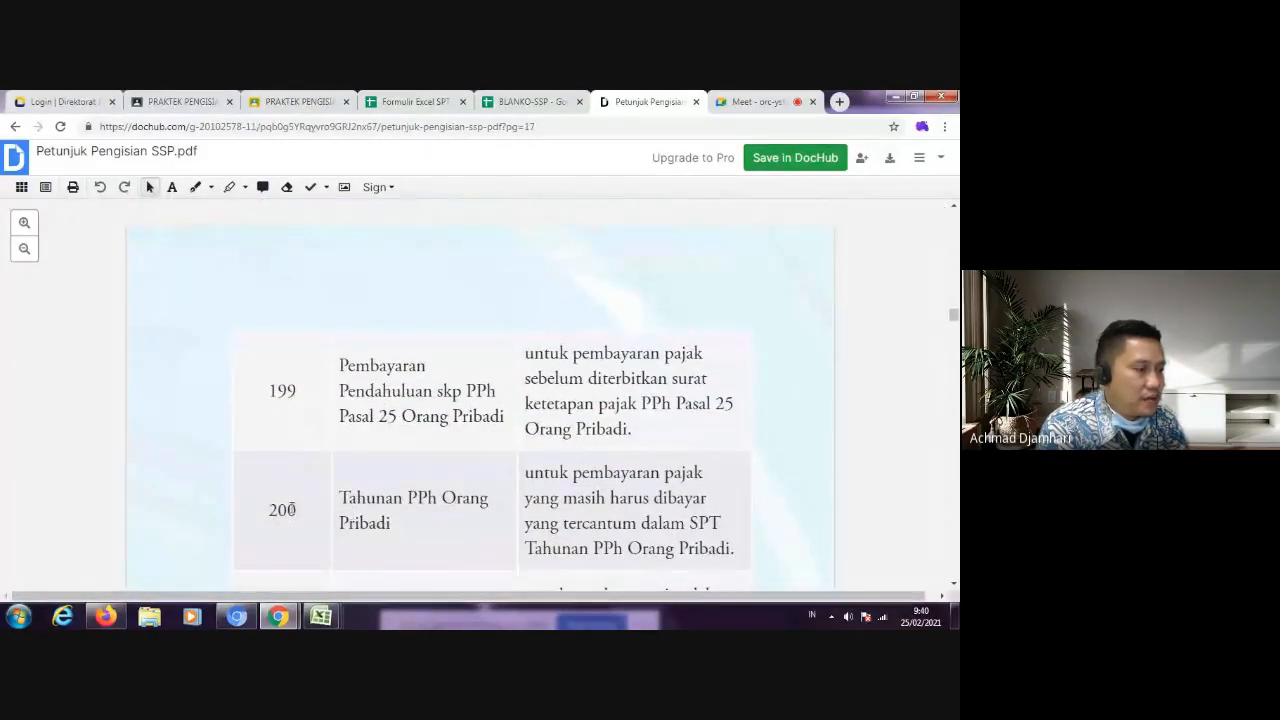
scroll(306, 507, down, 3)
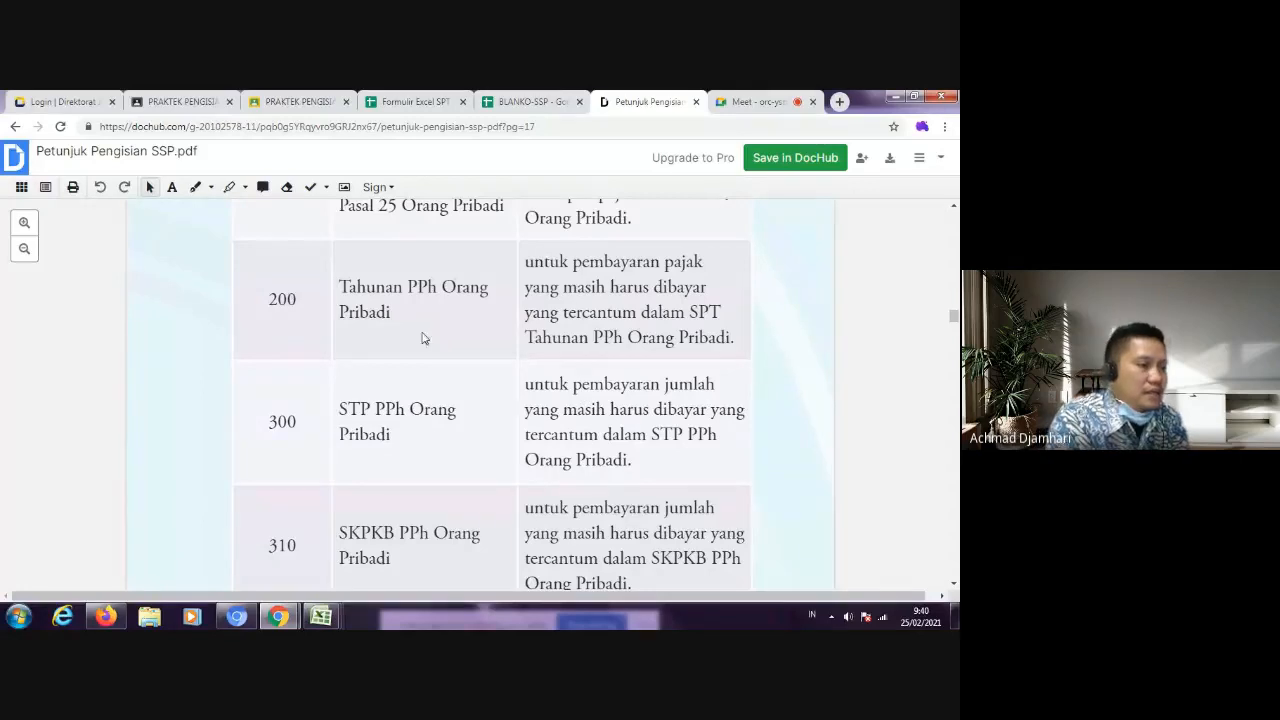
scroll(286, 280, down, 2)
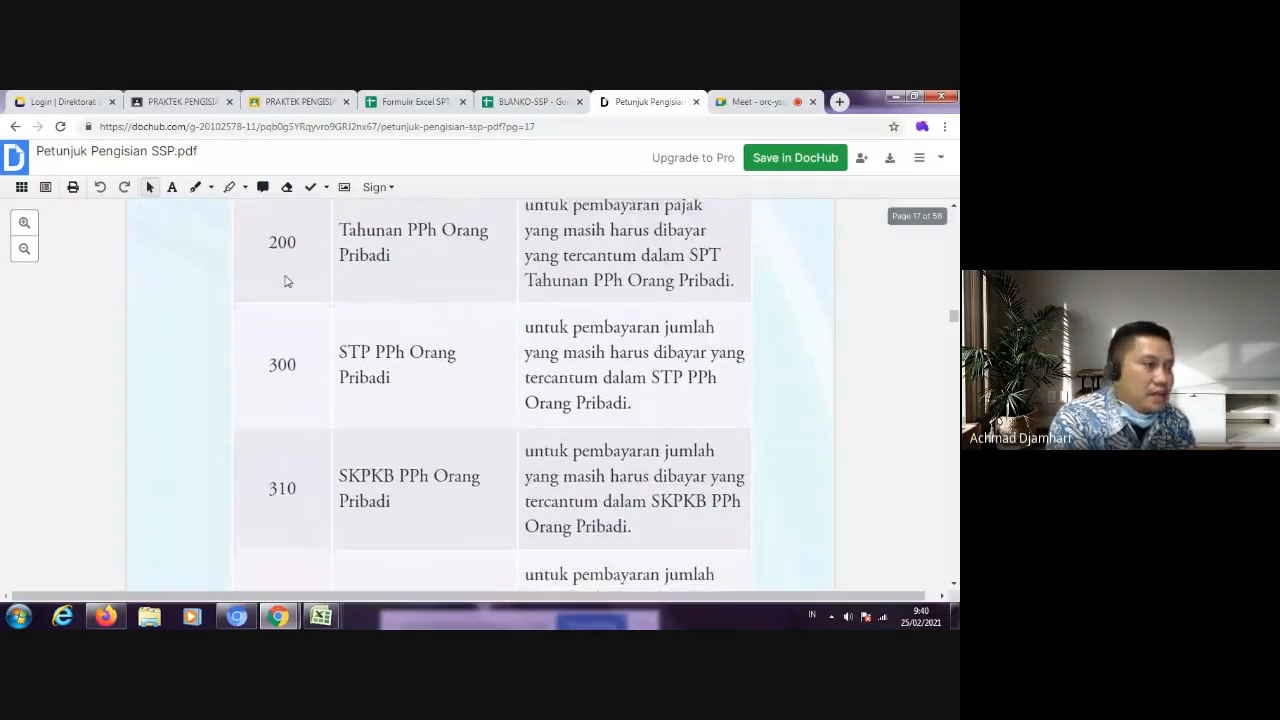
scroll(303, 291, up, 2)
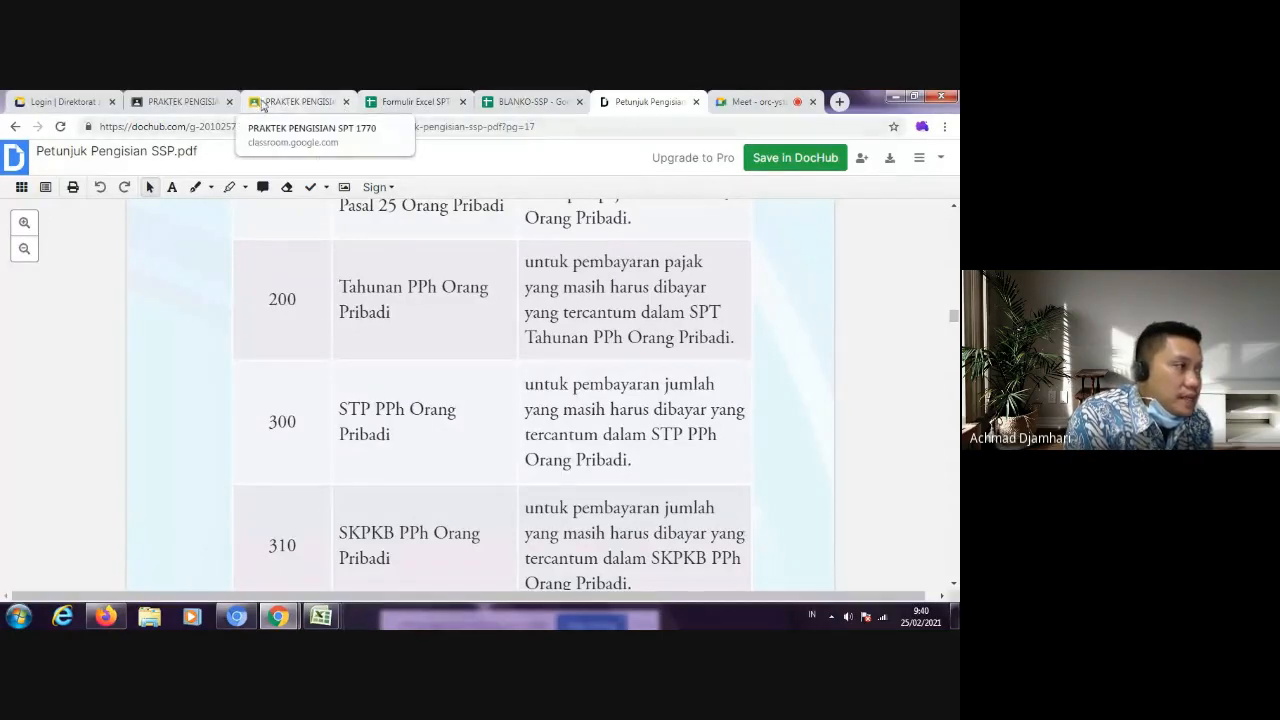
Step: Examine the remaining Kode Jenis Setoran for PPh Pasal 25/29 Orang Pribadi and the tables for PPh Badan and PPh Pasal 26
scroll(586, 371, down, 10)
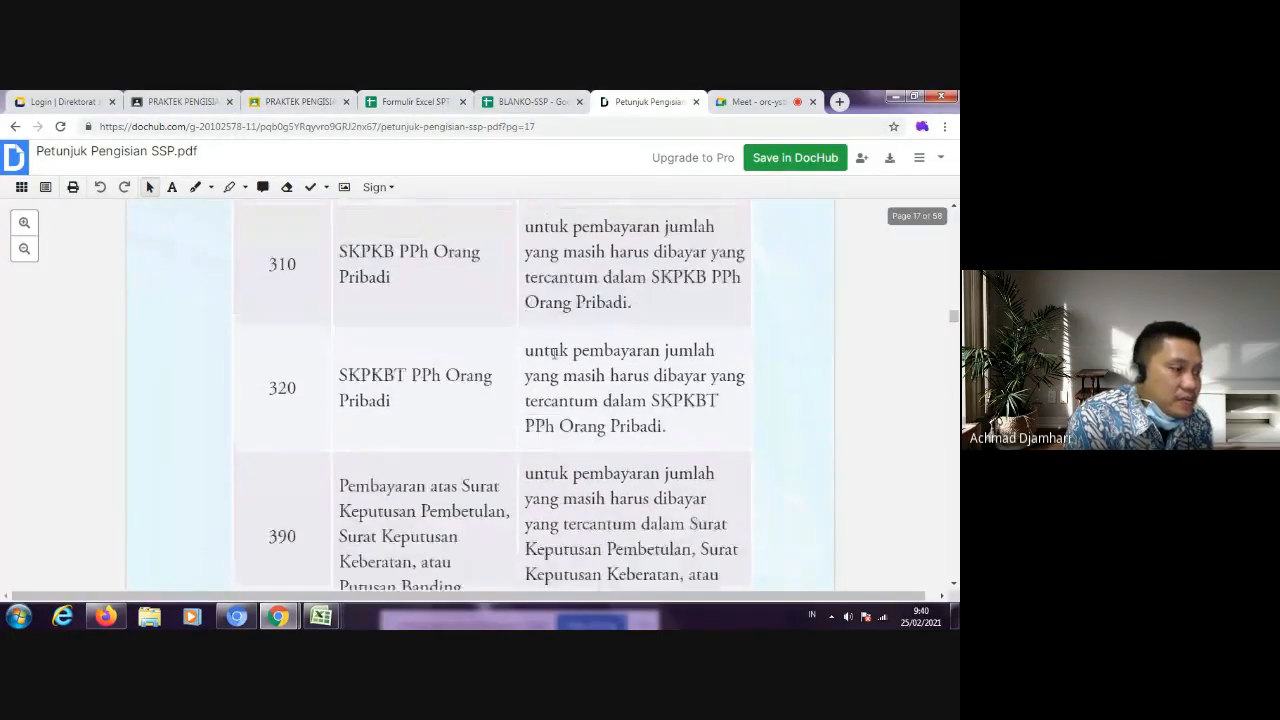
scroll(586, 371, down, 5)
scroll(586, 371, down, 10)
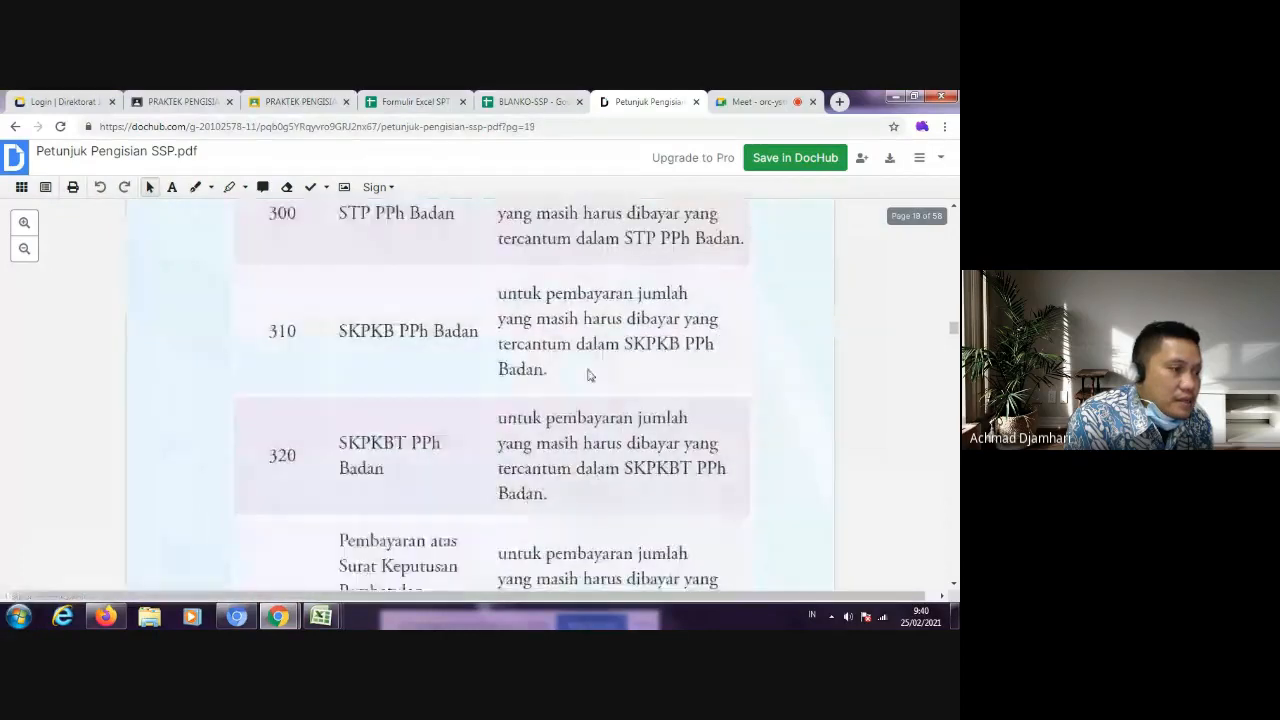
scroll(590, 370, up, 3)
scroll(593, 369, down, 15)
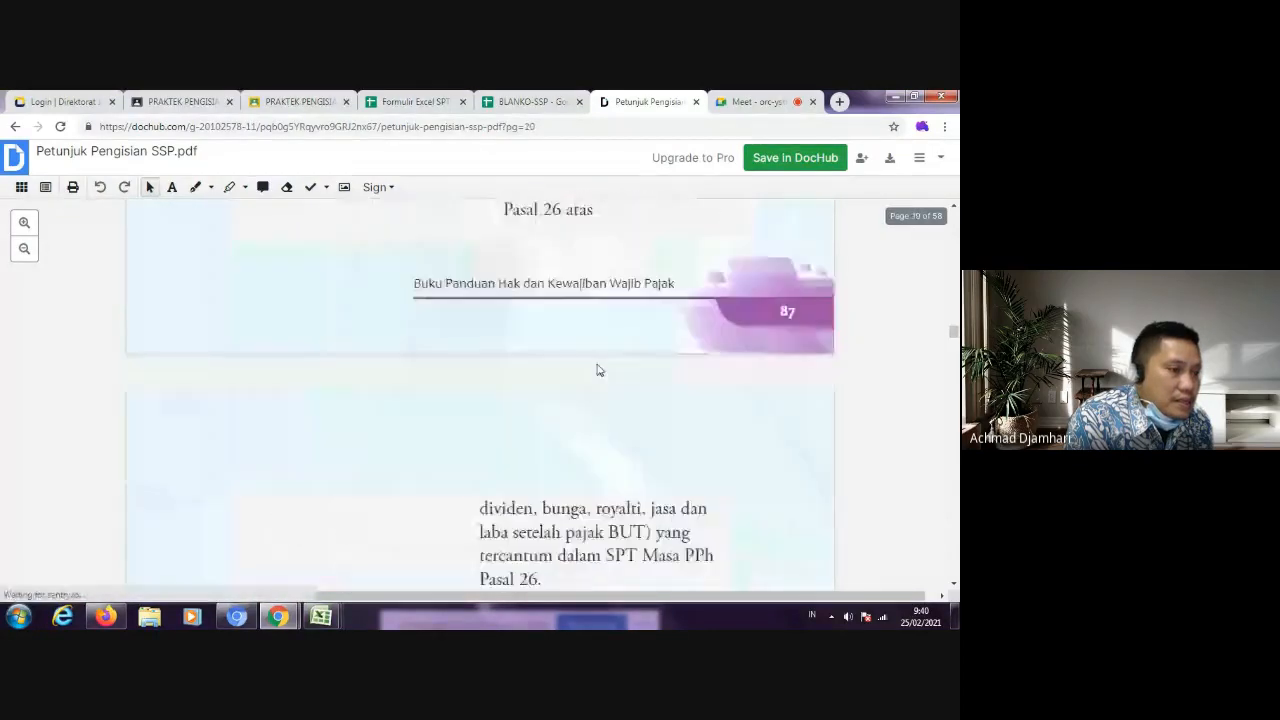
scroll(604, 369, down, 15)
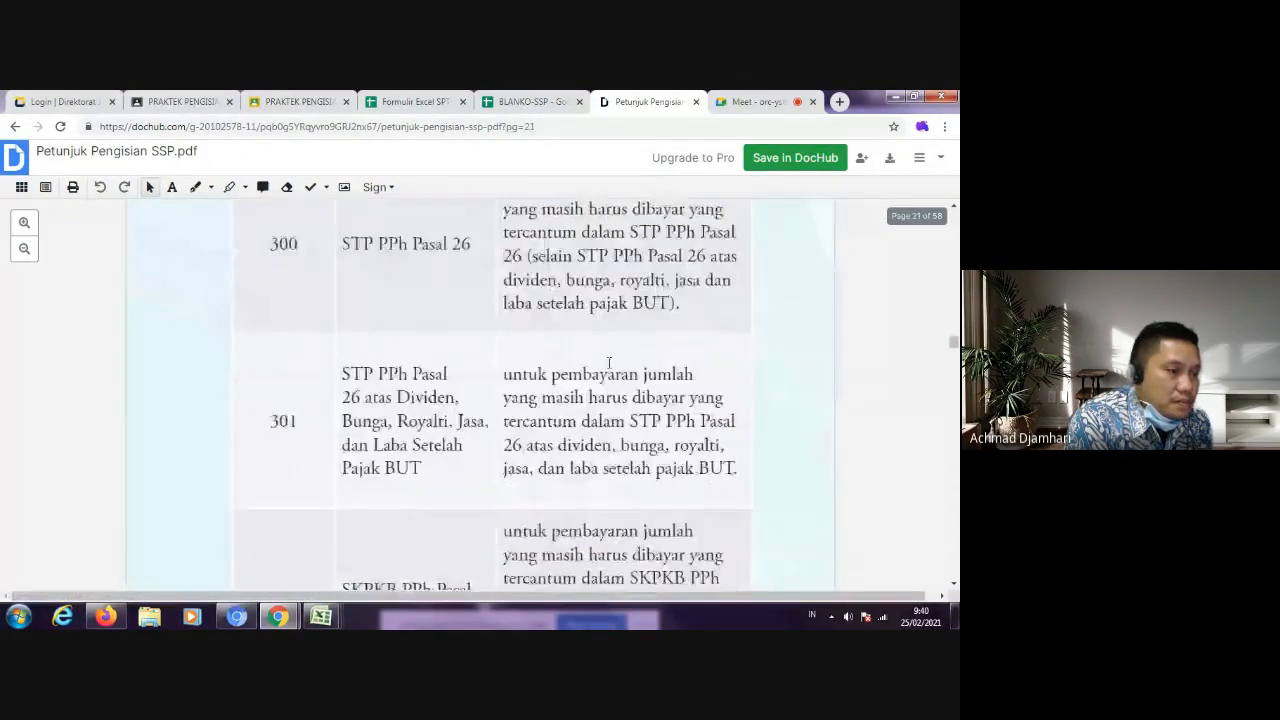
Step: Examine the Kode Jenis Setoran tables for PPh Final under account 411128 and PPh Non Migas Lainnya under account 411129
scroll(612, 364, down, 15)
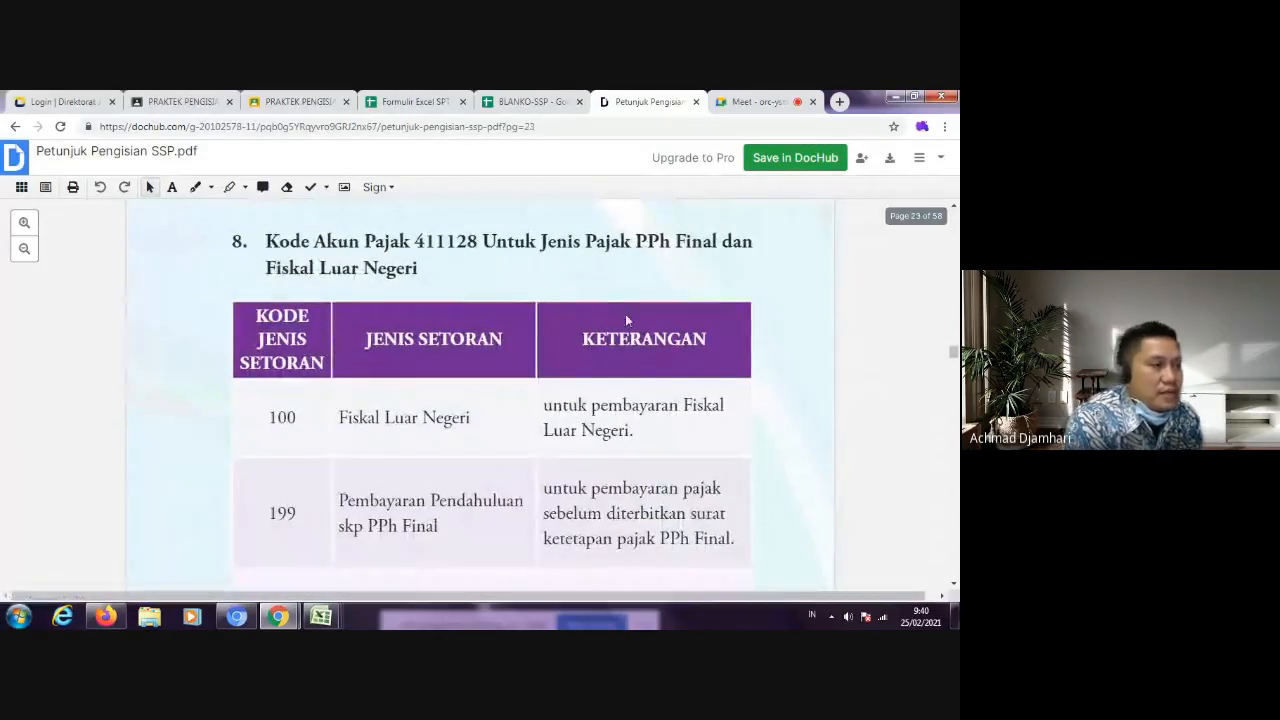
scroll(521, 329, down, 15)
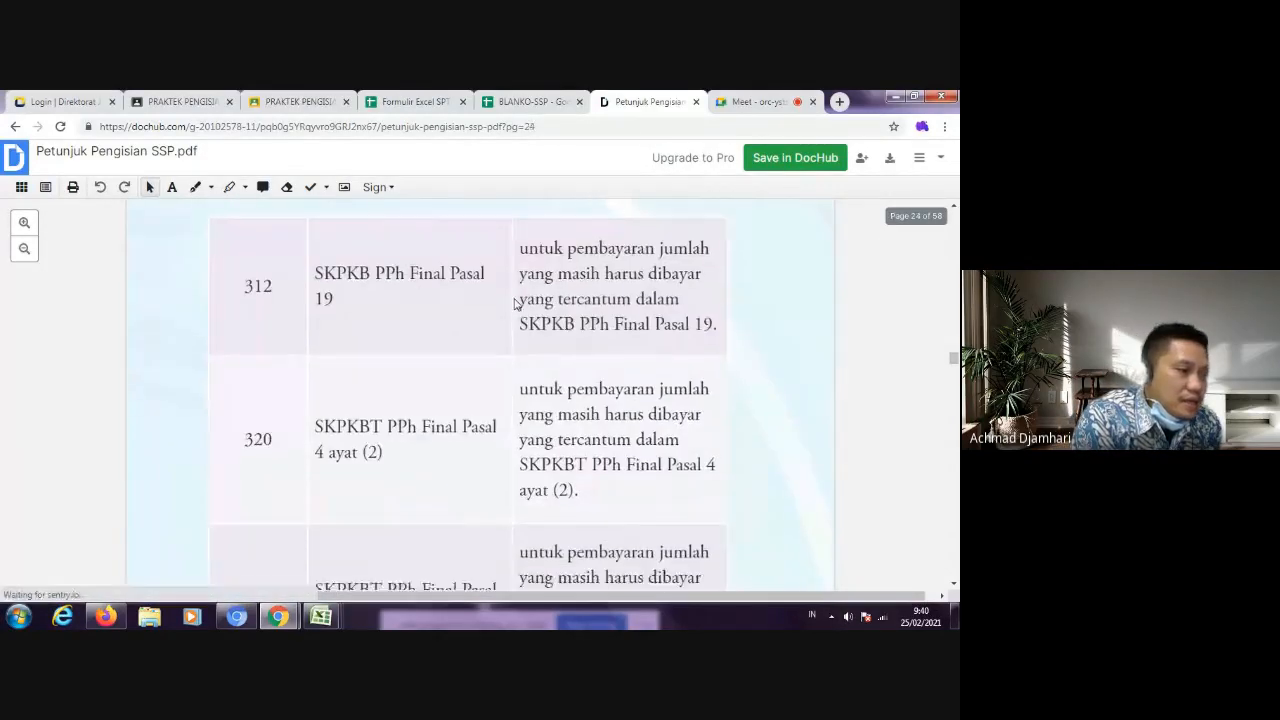
scroll(516, 304, down, 15)
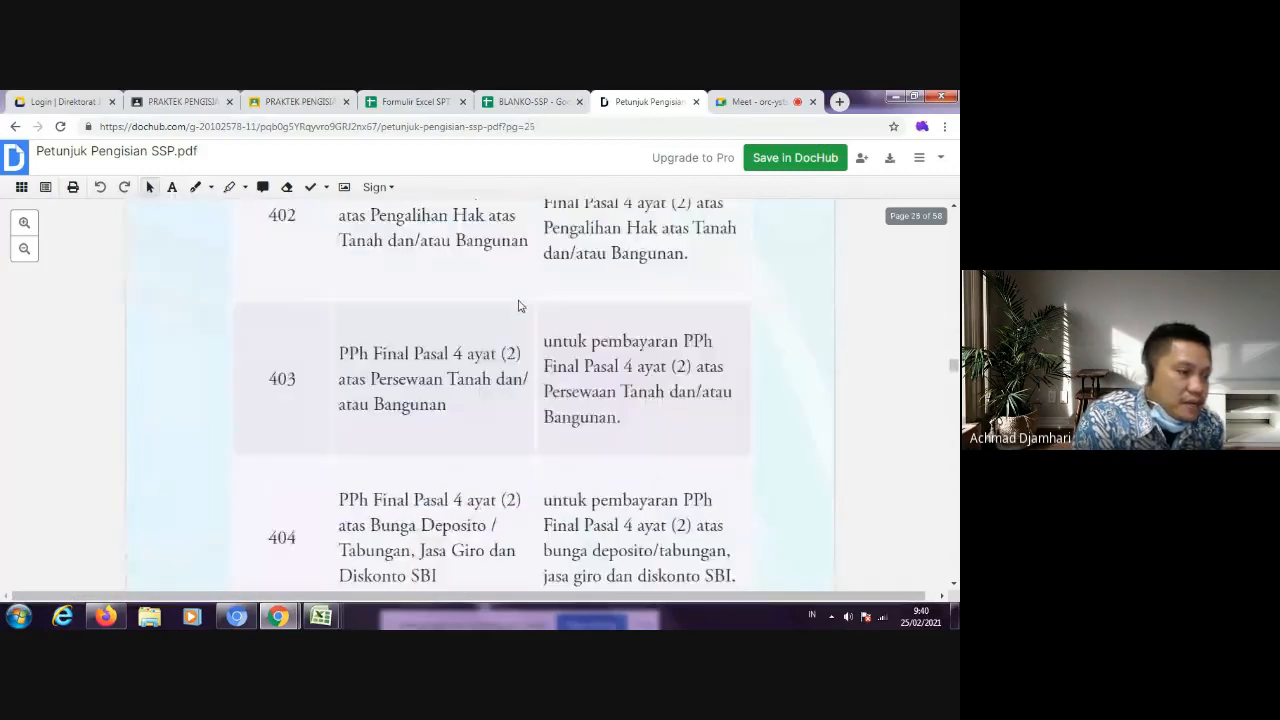
scroll(518, 298, down, 15)
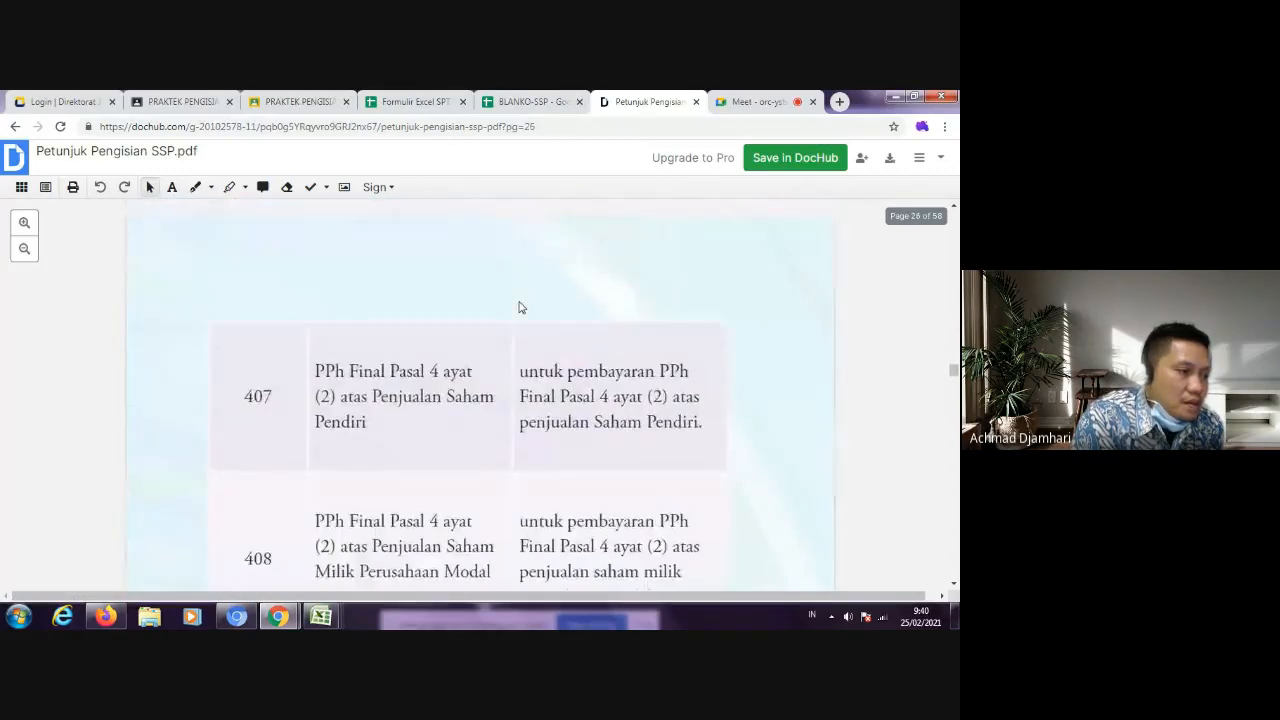
scroll(519, 301, down, 15)
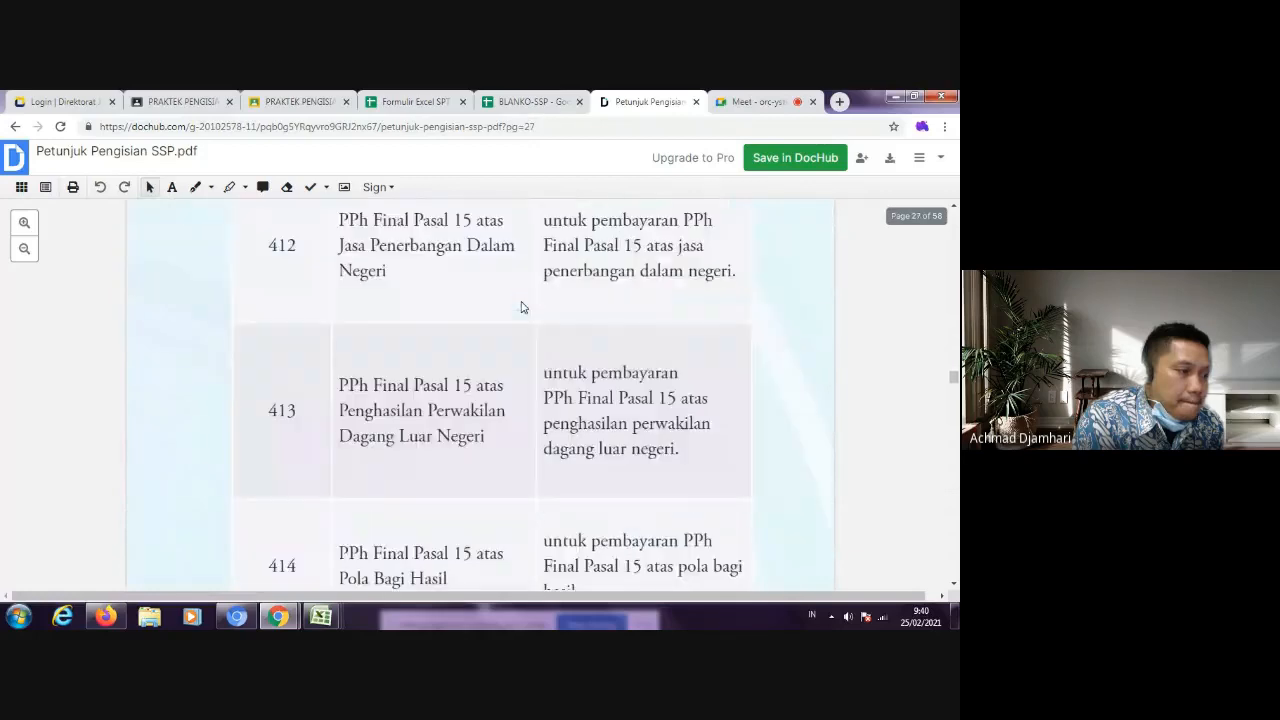
scroll(521, 307, down, 10)
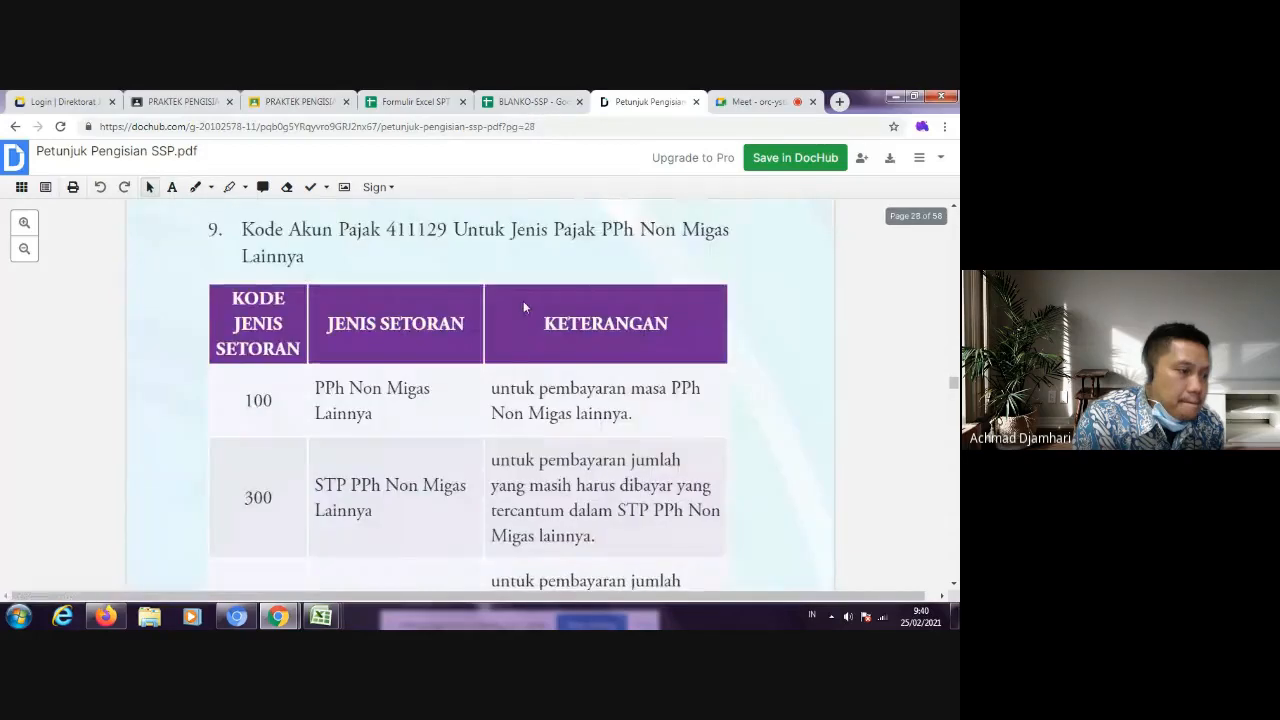
scroll(524, 306, down, 10)
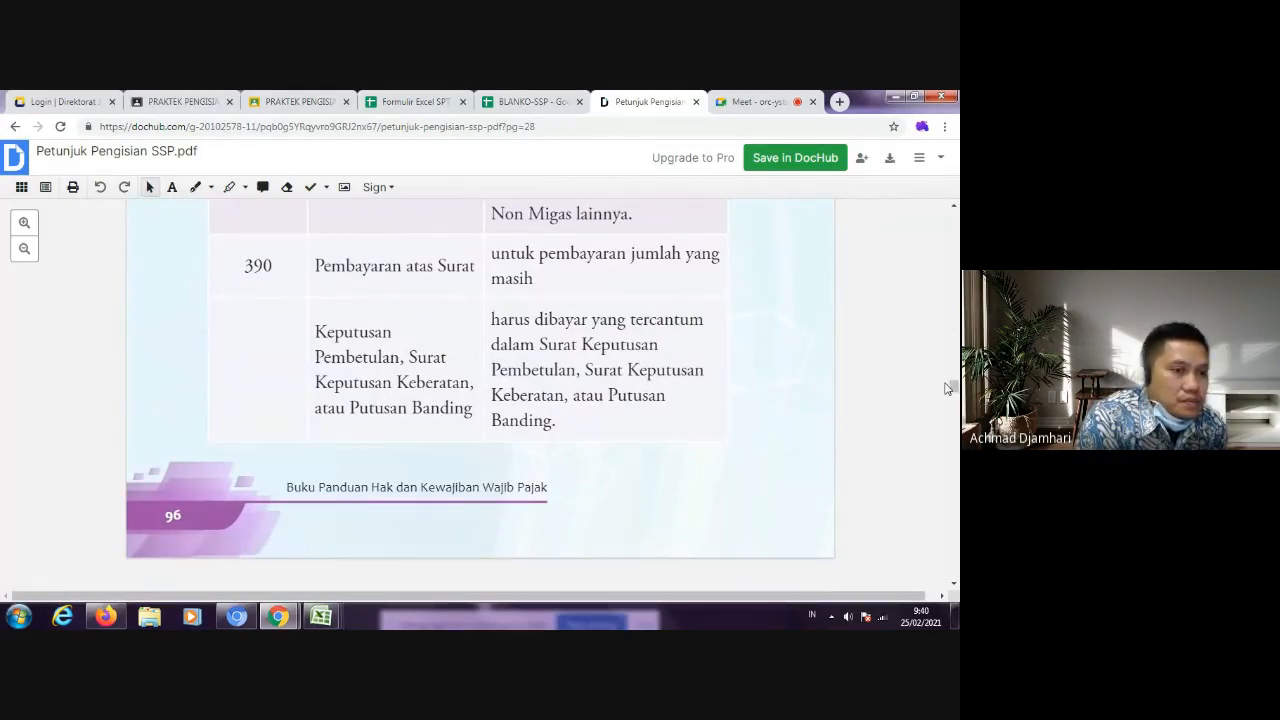
Step: Look through the following account tables in the guide, from PPh Lainnya dari Minyak Bumi to PPnBM and Bea Meterai
drag(952, 388, 942, 424)
scroll(942, 424, down, 6)
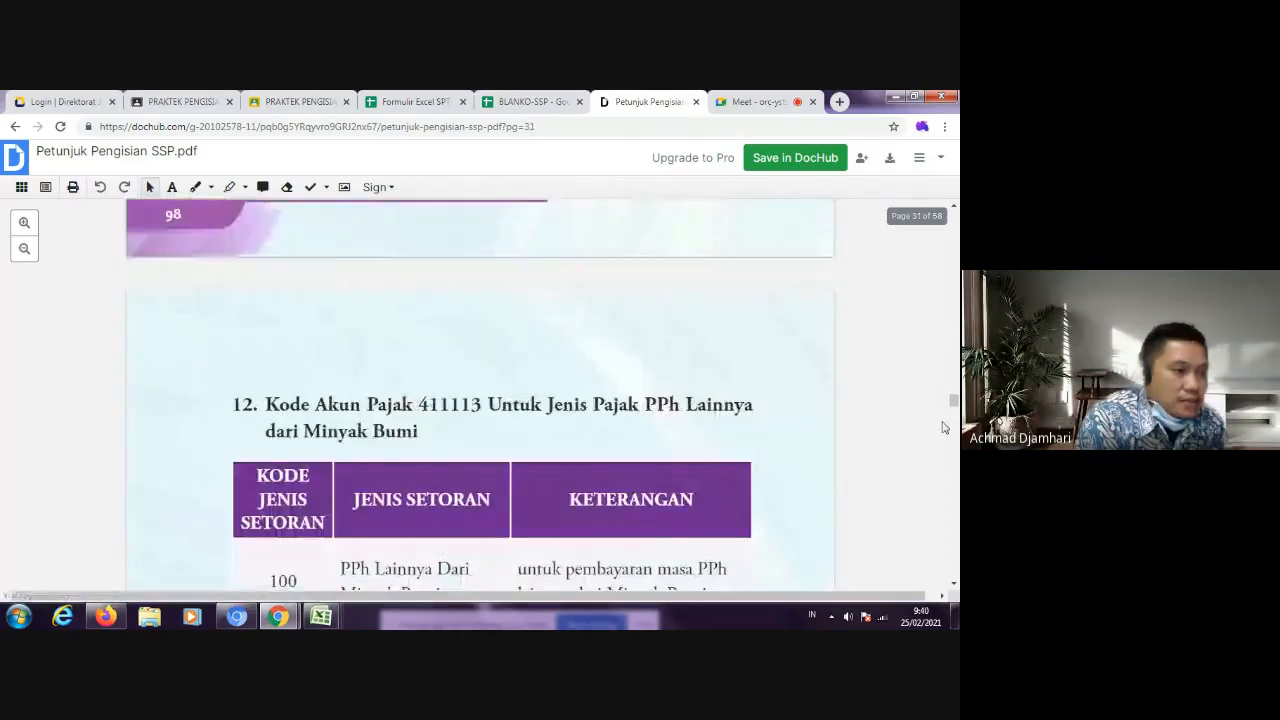
scroll(942, 428, down, 5)
drag(955, 406, 957, 450)
scroll(955, 535, down, 5)
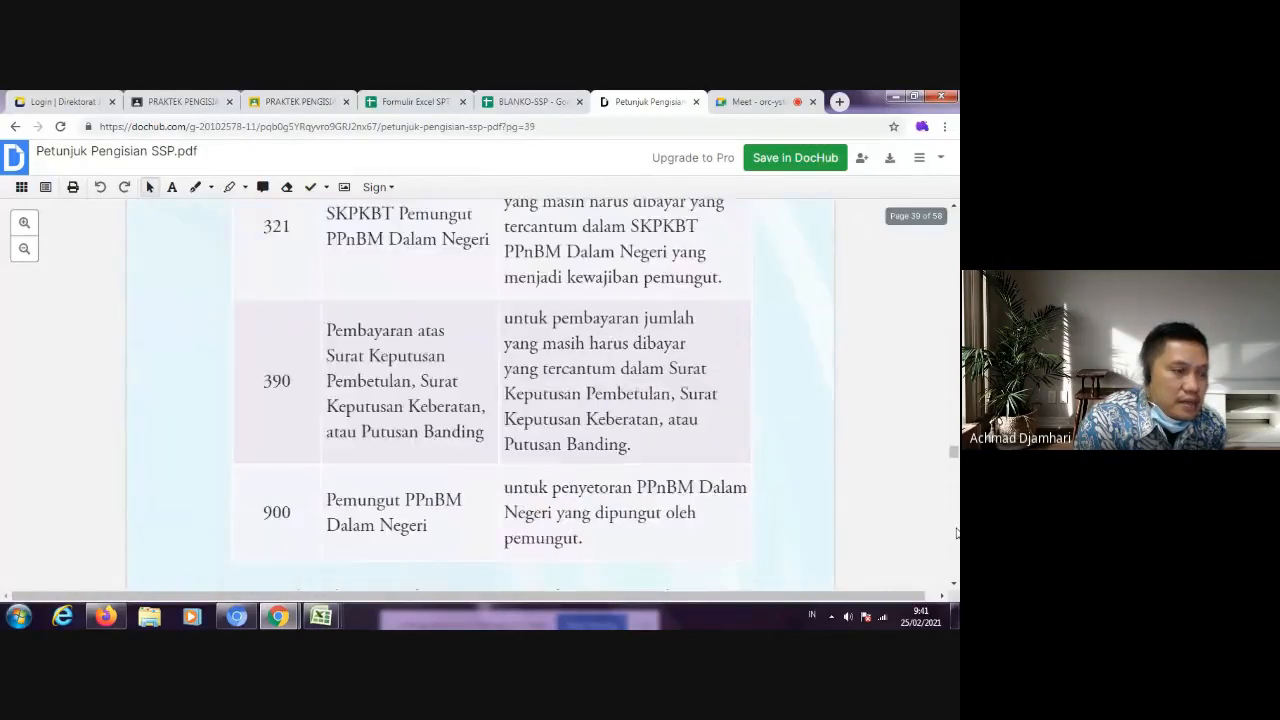
scroll(956, 533, down, 10)
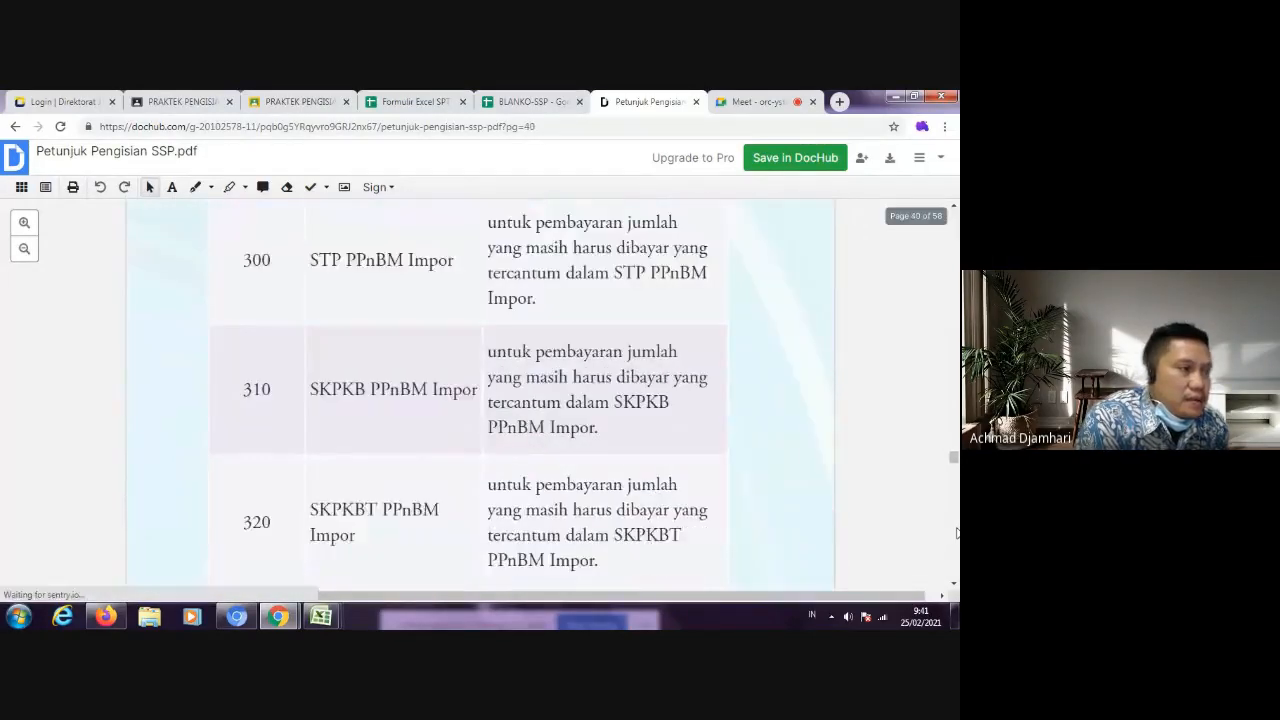
scroll(956, 533, down, 8)
scroll(956, 533, down, 8)
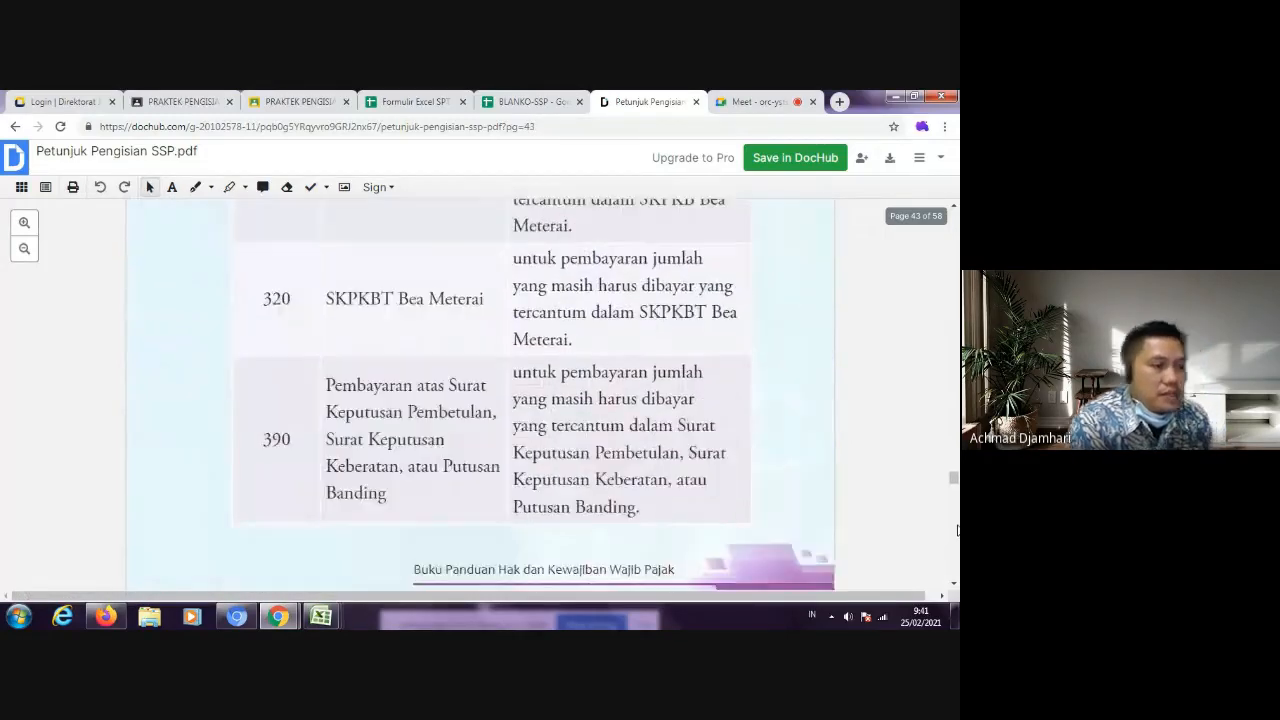
scroll(956, 531, down, 8)
Step: Go back to the table for account 411125, PPh Pasal 25/29 Orang Pribadi, in the SSP guide
drag(955, 486, 952, 343)
scroll(752, 430, up, 5)
scroll(752, 430, up, 10)
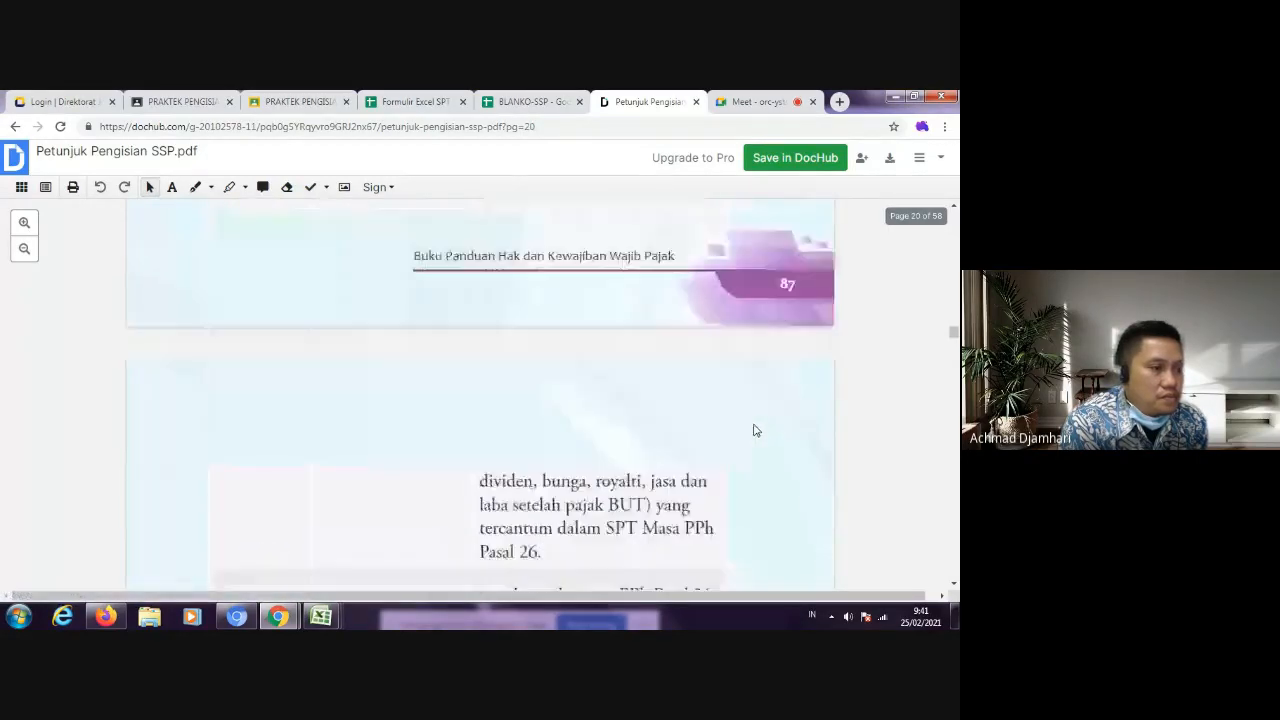
scroll(756, 430, up, 10)
scroll(762, 430, up, 10)
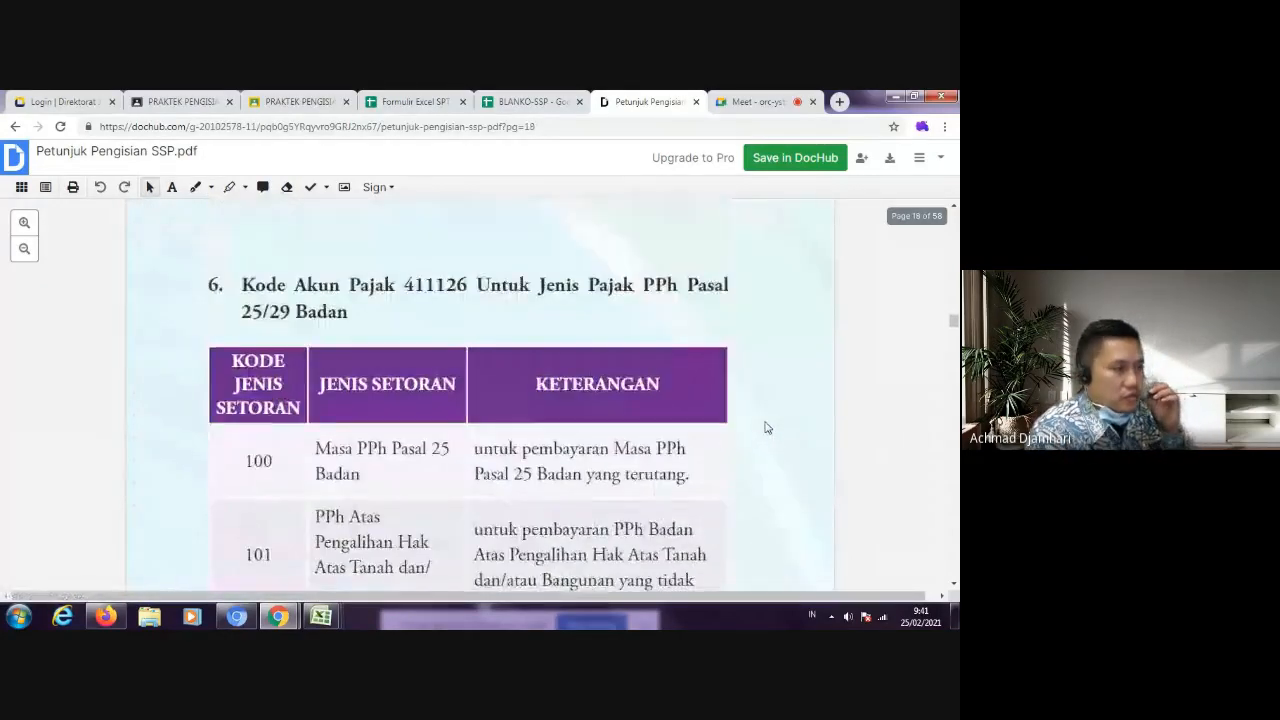
scroll(766, 427, up, 2)
scroll(766, 425, up, 15)
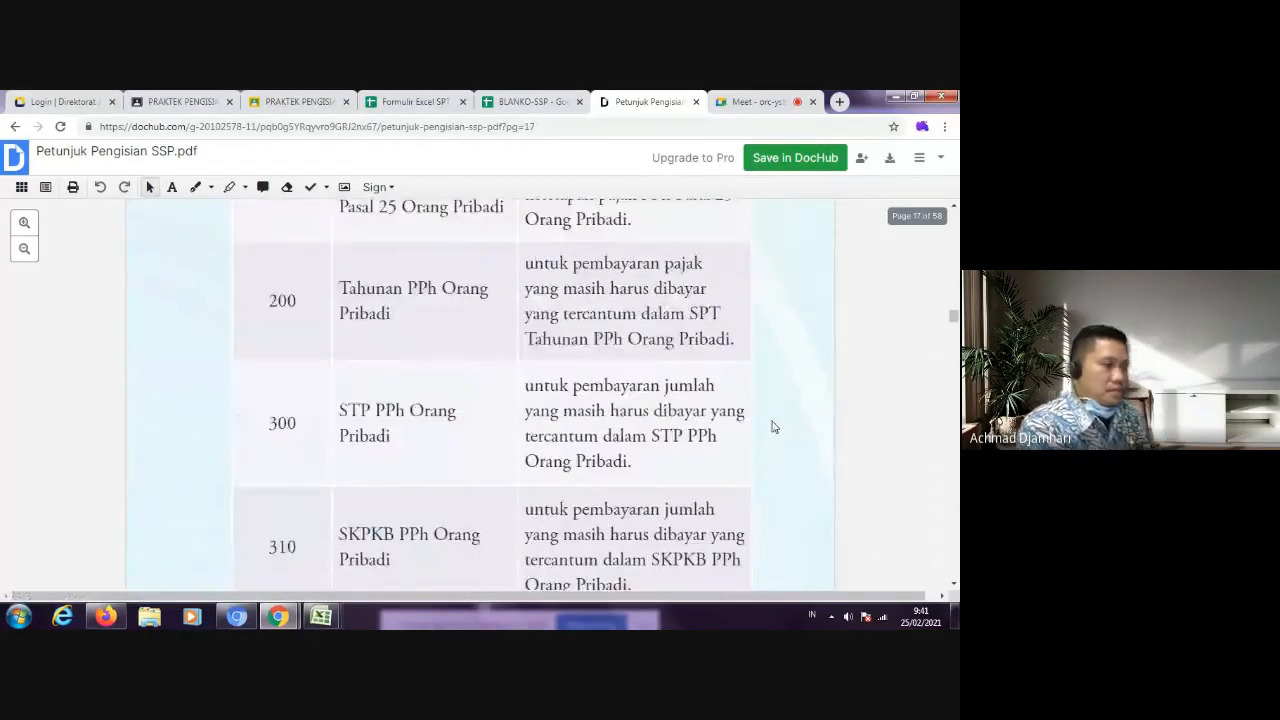
scroll(957, 241, up, 12)
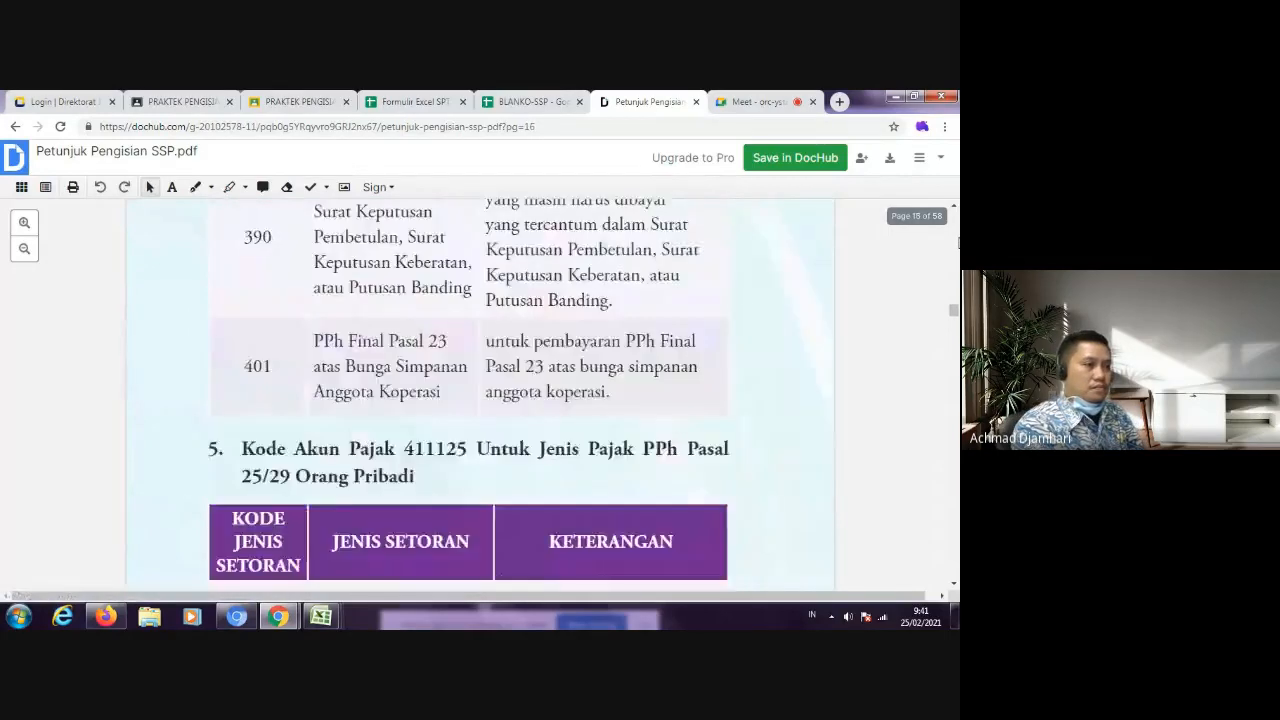
Step: Review the Kode Jenis Setoran table for PPh Pasal 23 under account 411124, ending at the start of the 411125 table
scroll(957, 241, up, 8)
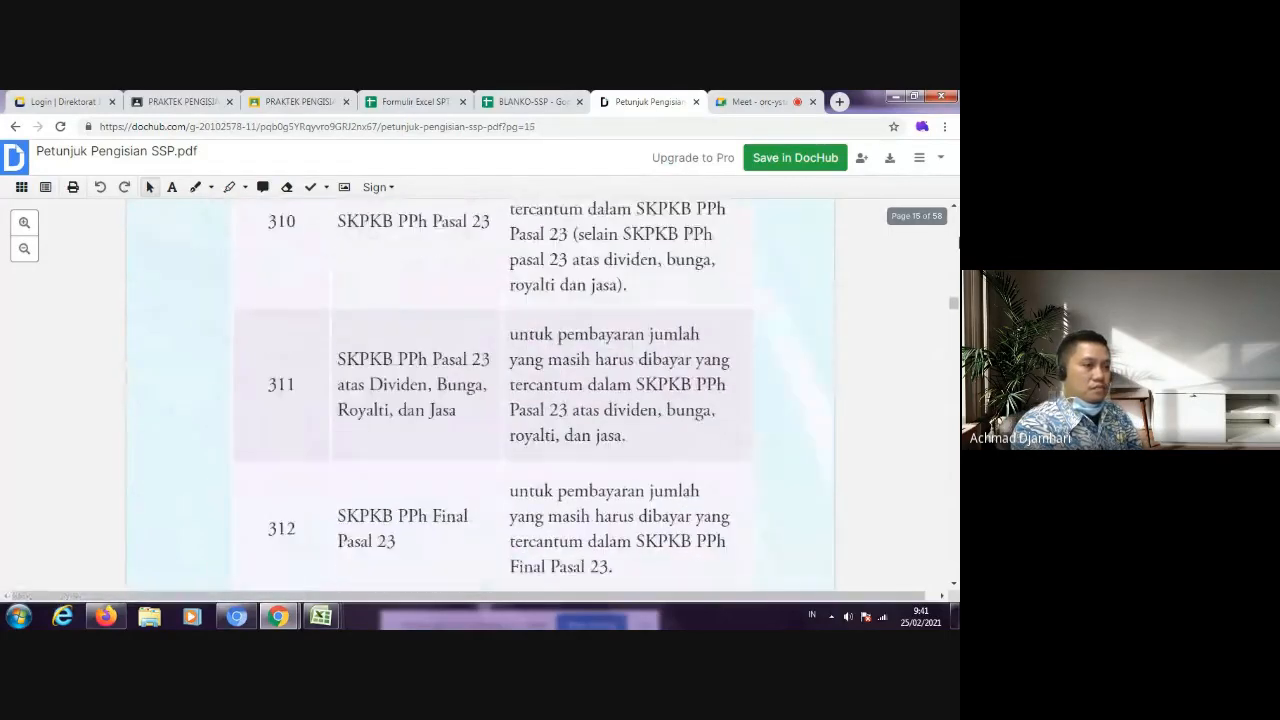
scroll(957, 241, up, 12)
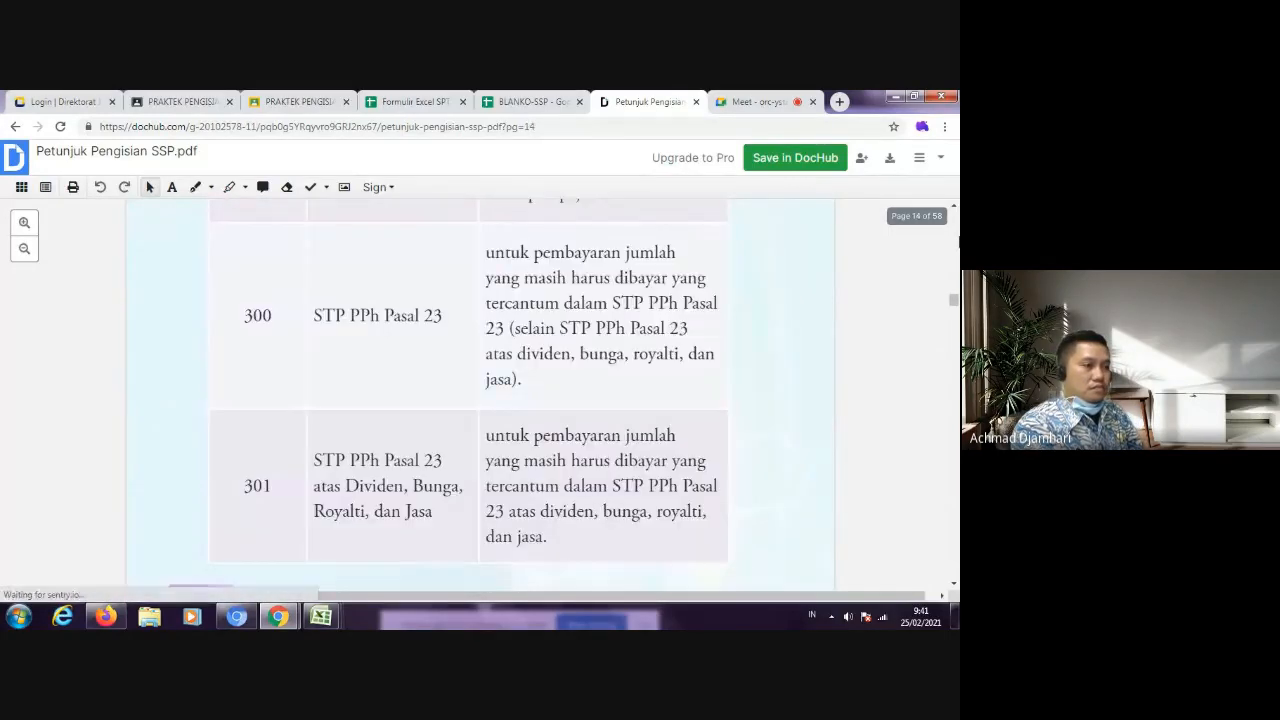
scroll(957, 241, up, 10)
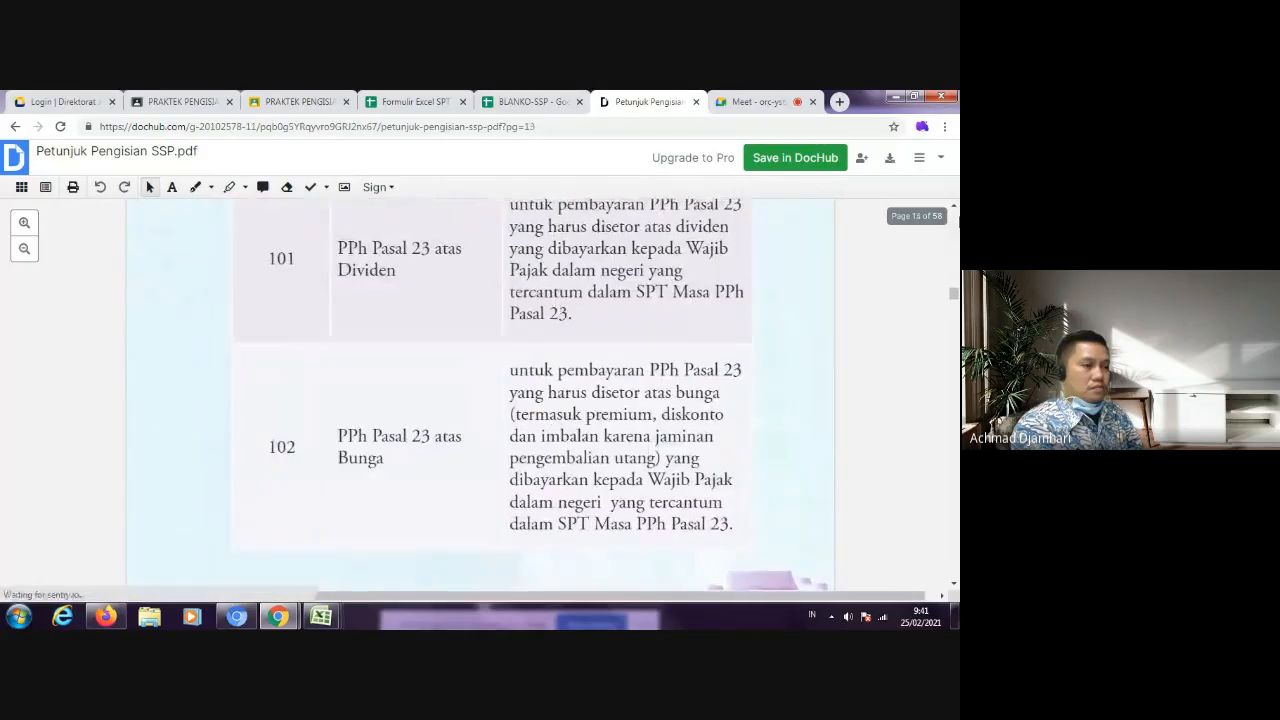
scroll(957, 241, up, 4)
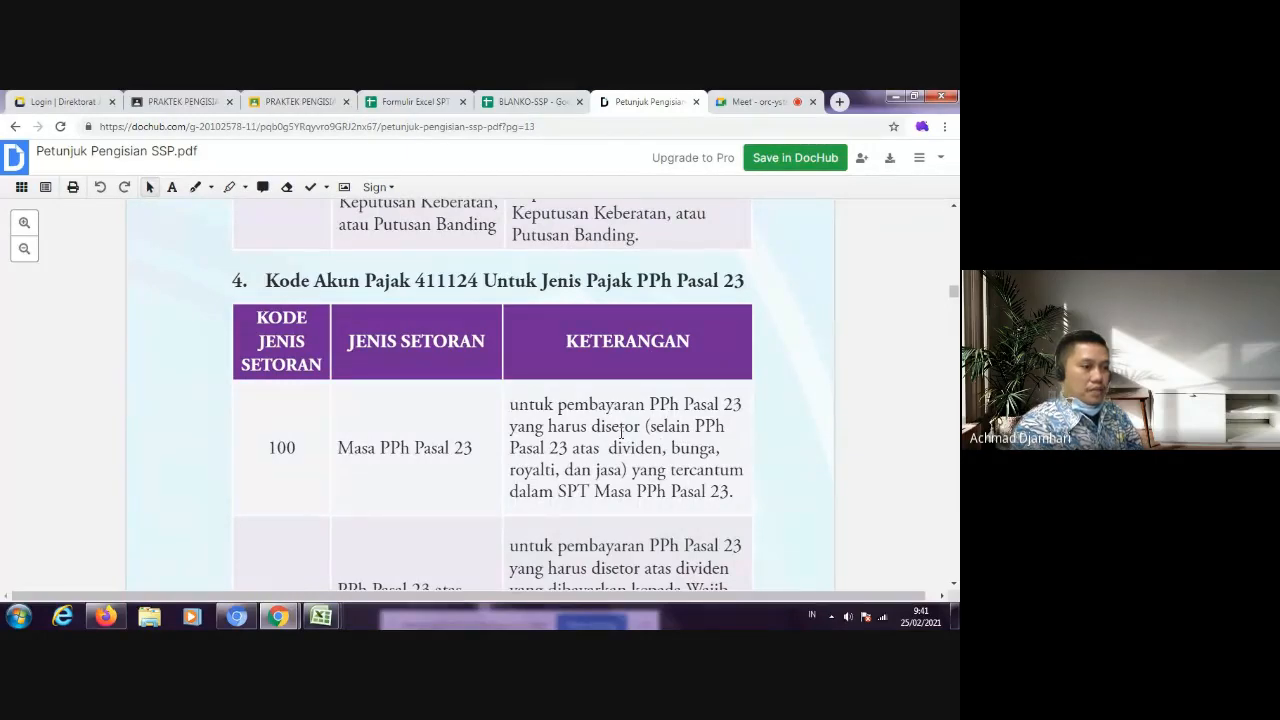
scroll(620, 432, down, 8)
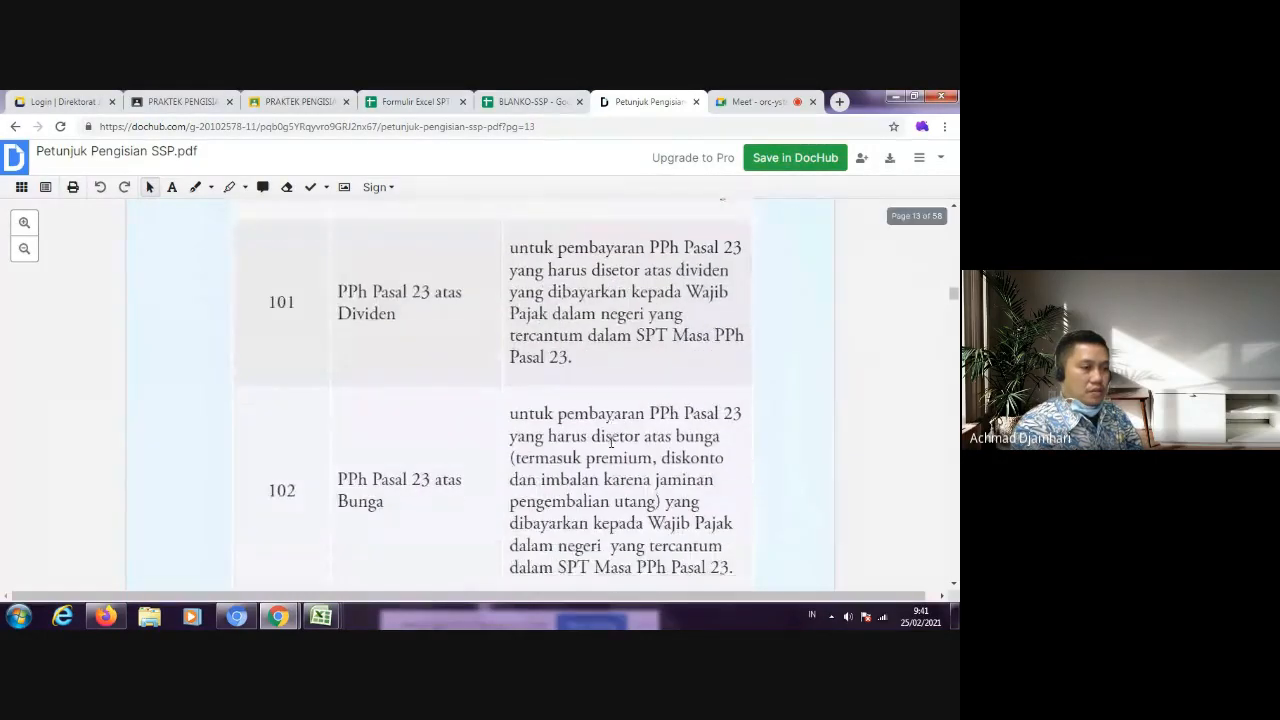
scroll(613, 449, down, 4)
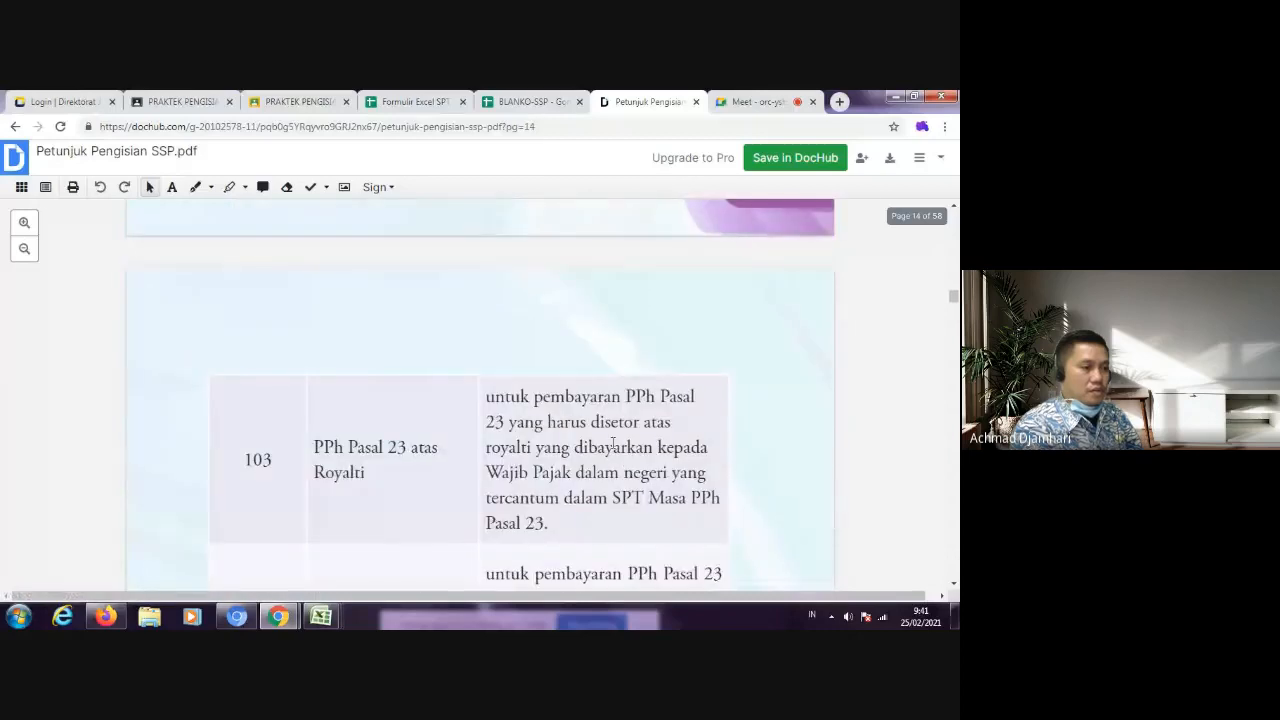
scroll(615, 445, down, 3)
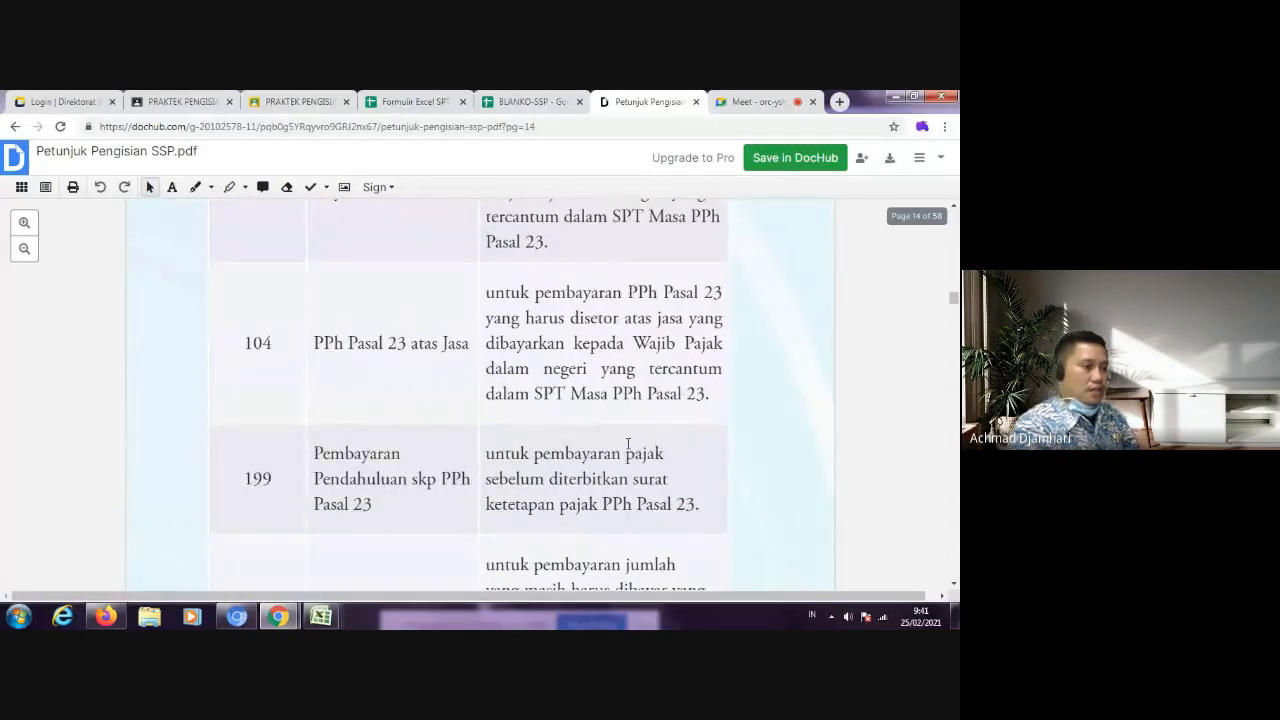
scroll(628, 443, down, 10)
scroll(628, 432, down, 6)
scroll(632, 436, down, 8)
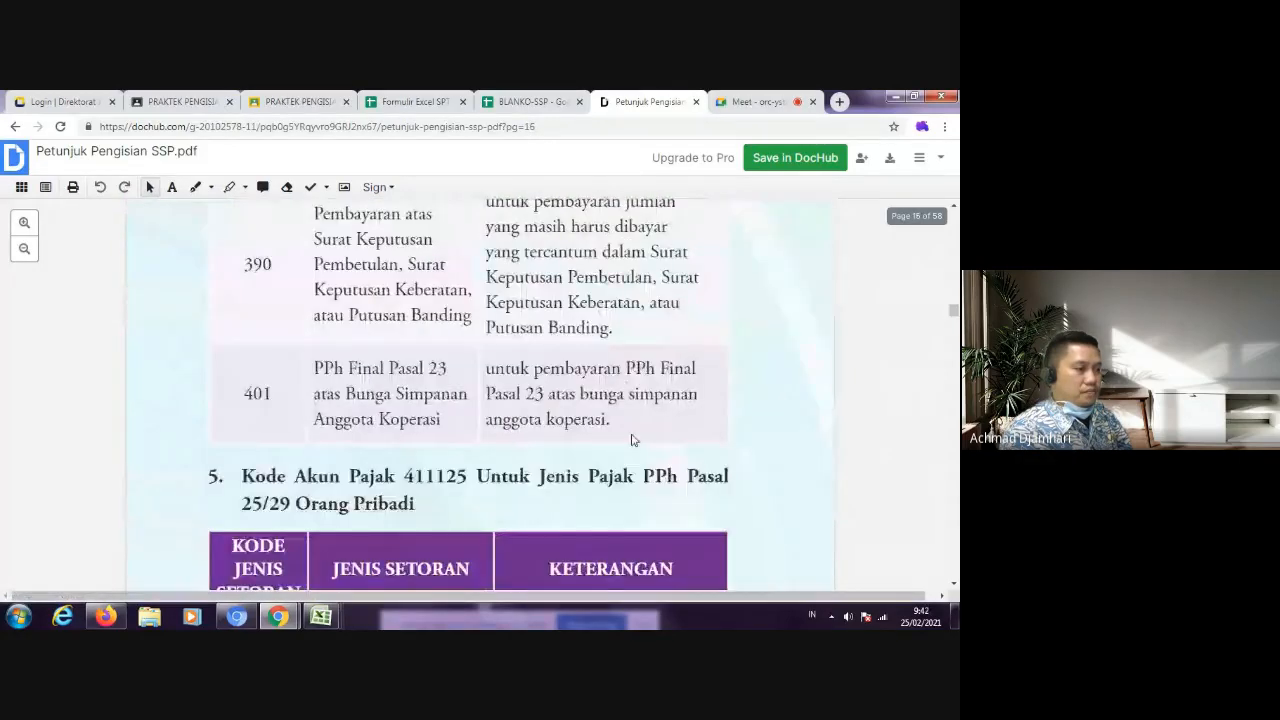
scroll(632, 438, down, 2)
scroll(632, 436, down, 2)
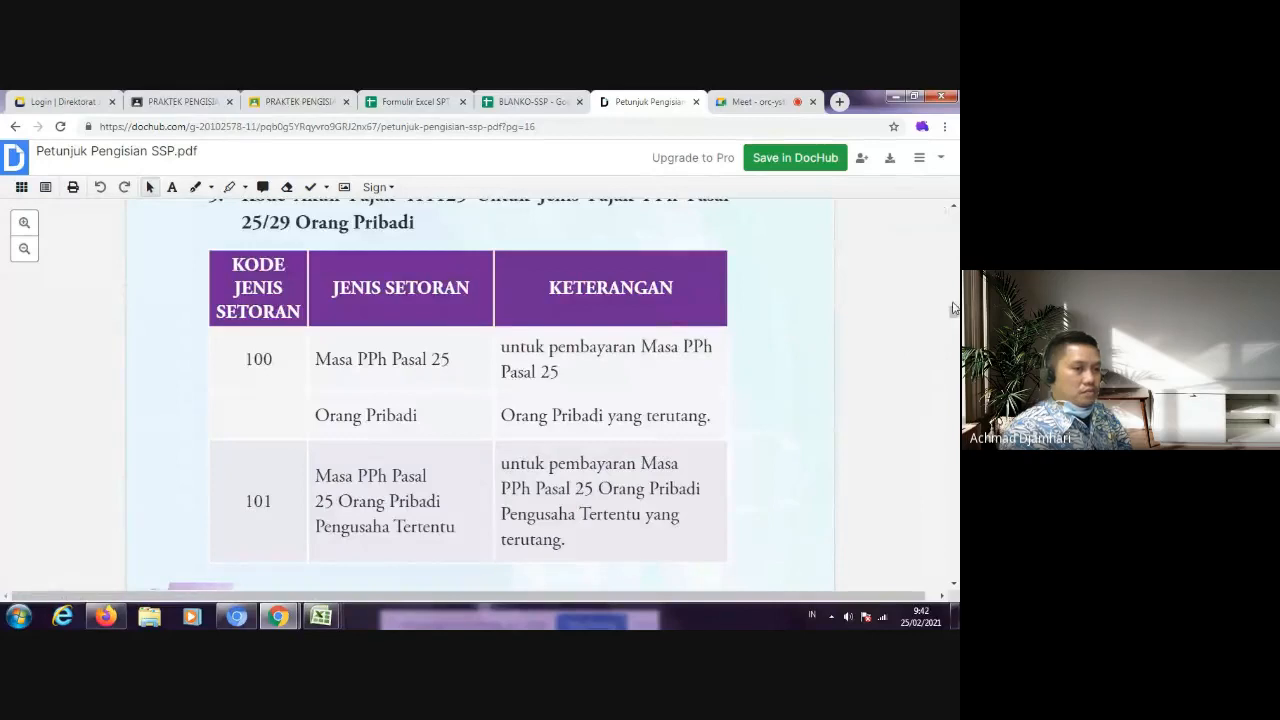
Step: Check the final pages of the guide covering the Norma Penghitungan Penghasilan Neto rates and their usage examples
drag(955, 312, 955, 578)
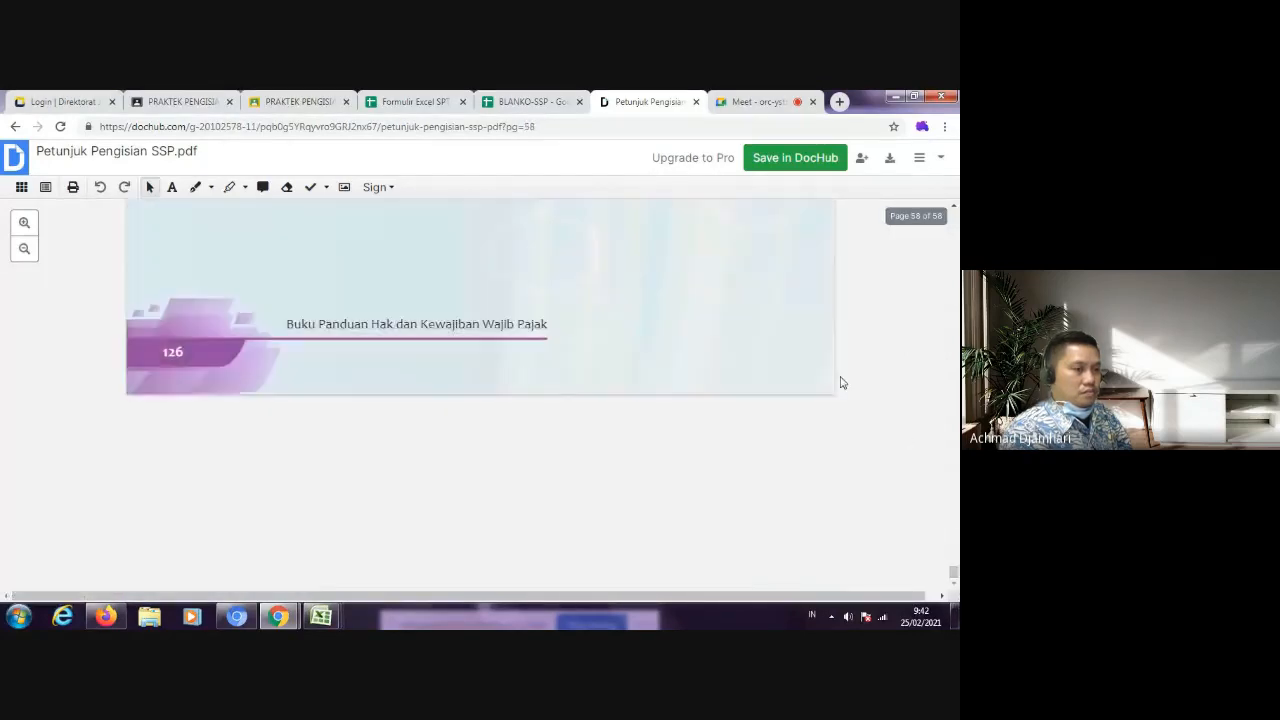
scroll(838, 380, up, 20)
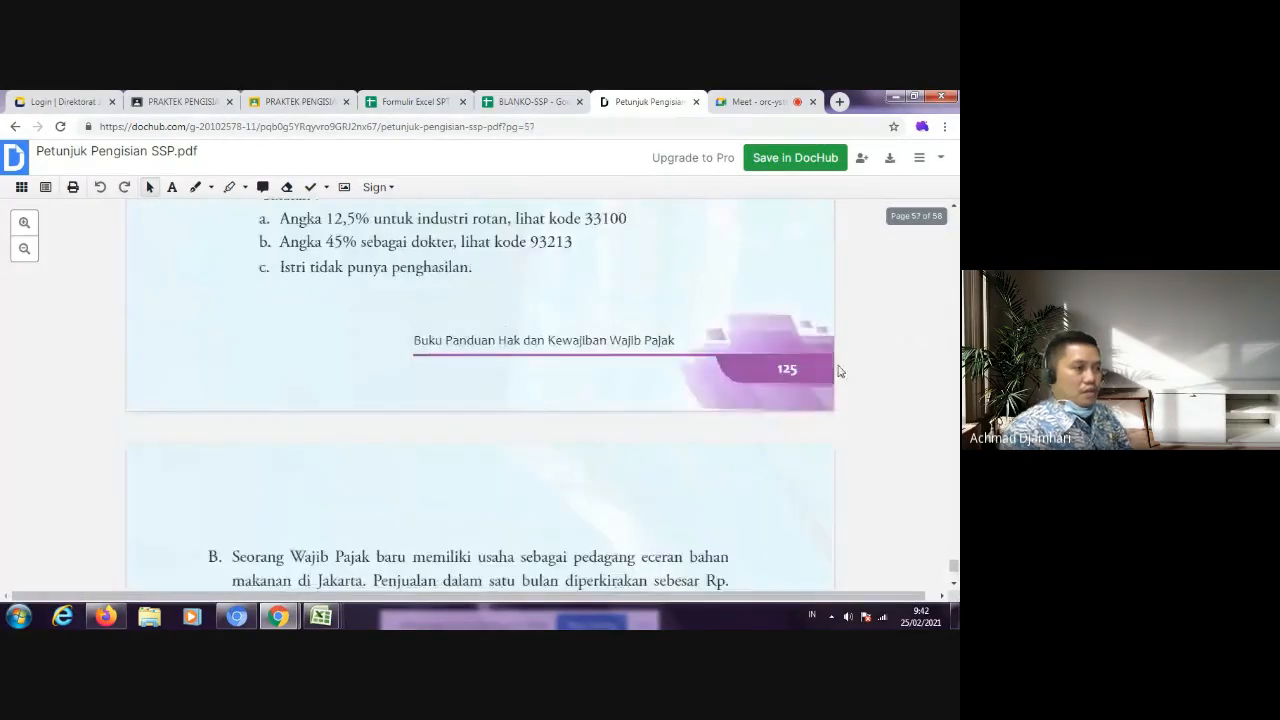
scroll(838, 360, up, 15)
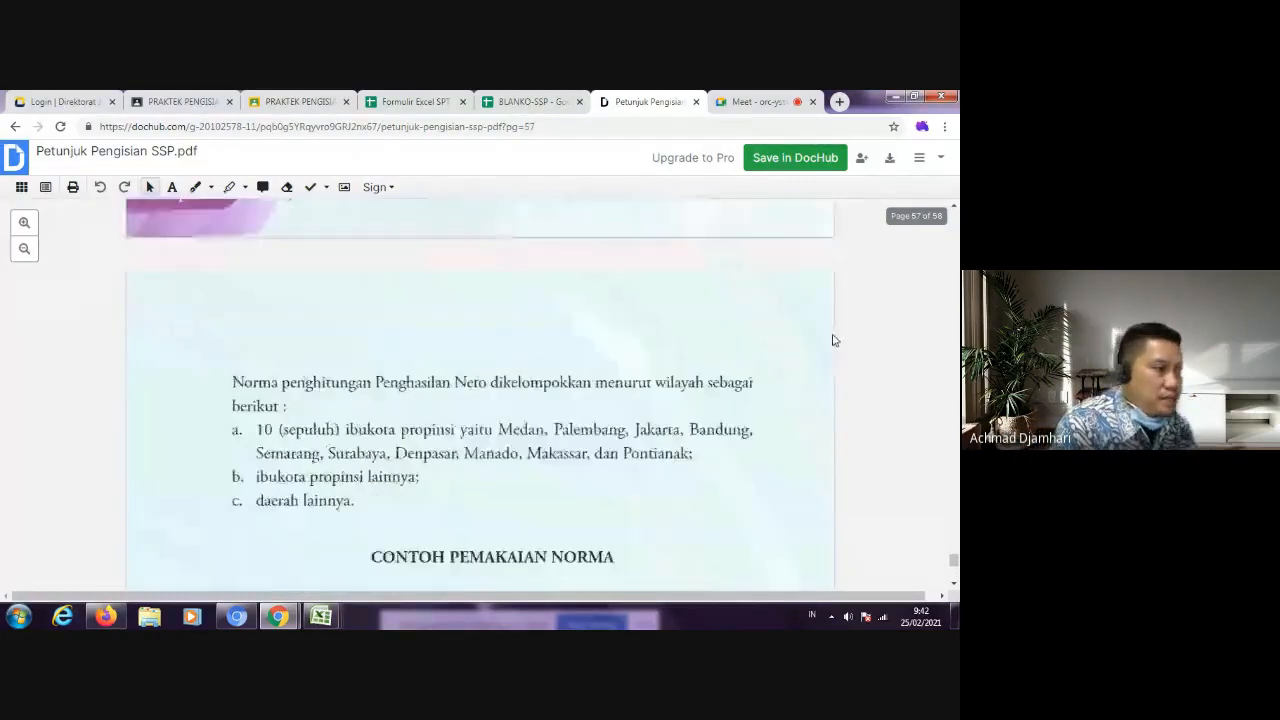
scroll(834, 337, up, 20)
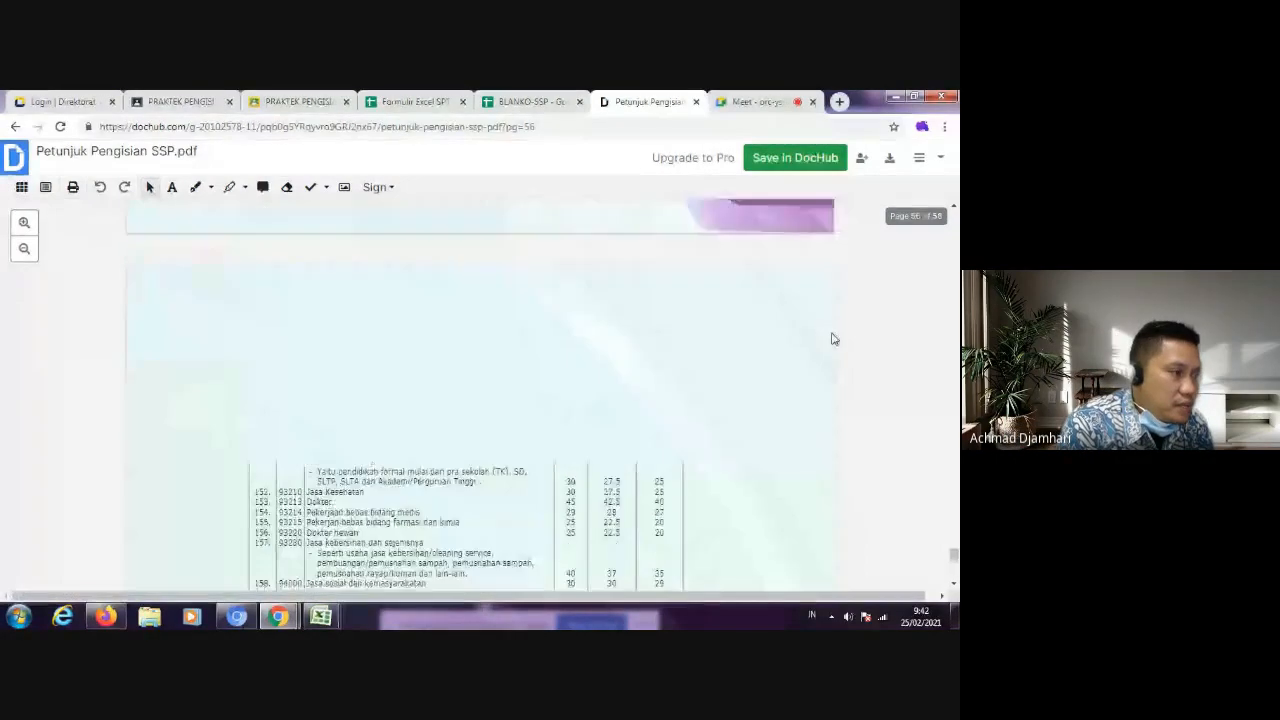
scroll(834, 338, up, 20)
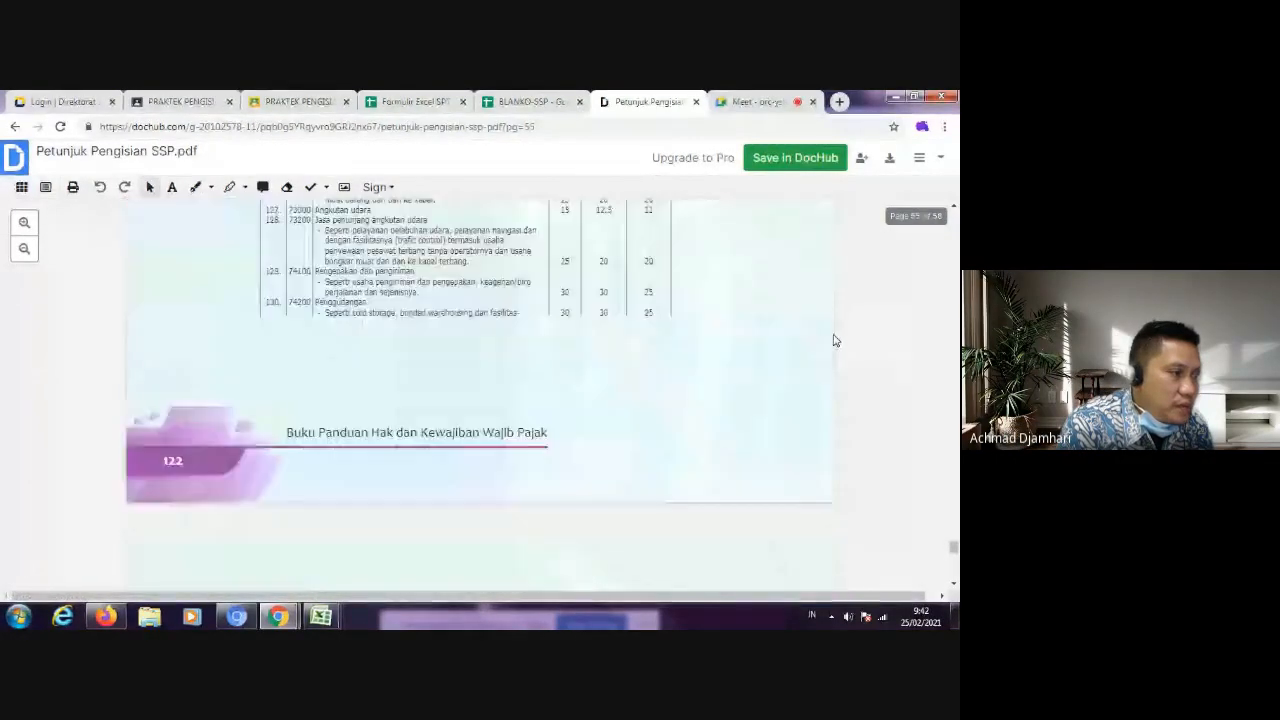
scroll(834, 338, up, 20)
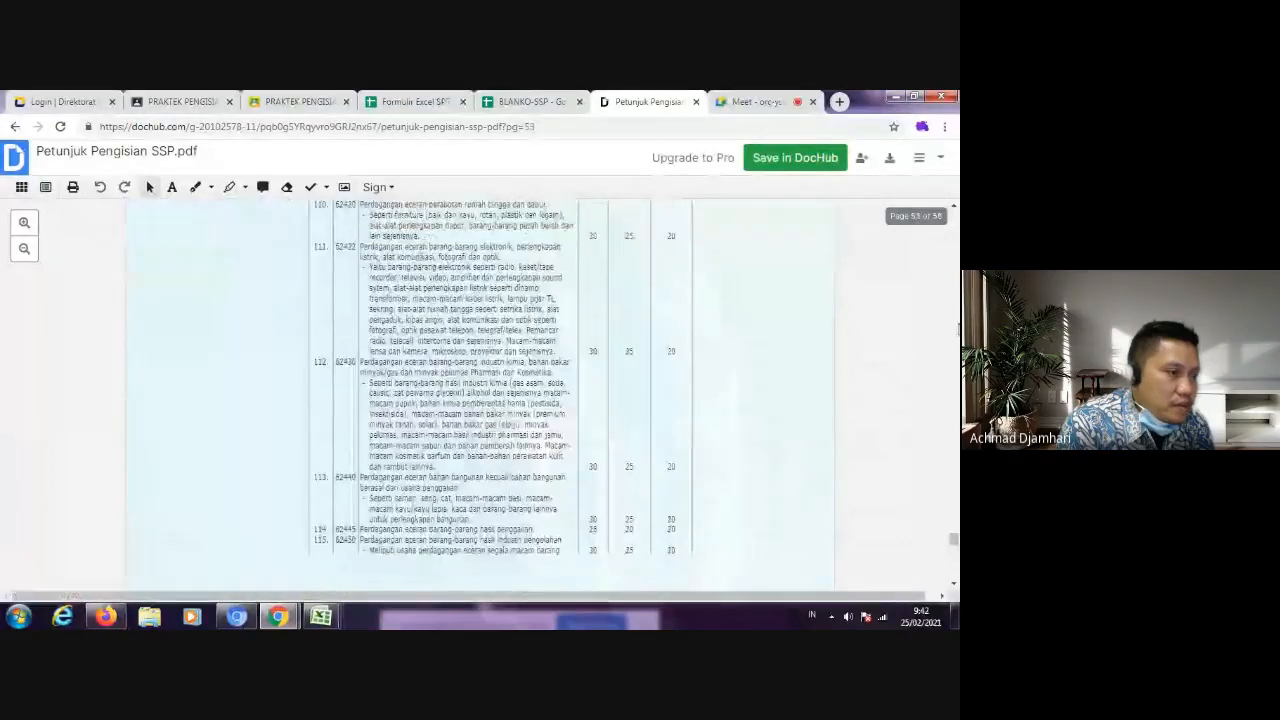
scroll(480, 390, up, 10)
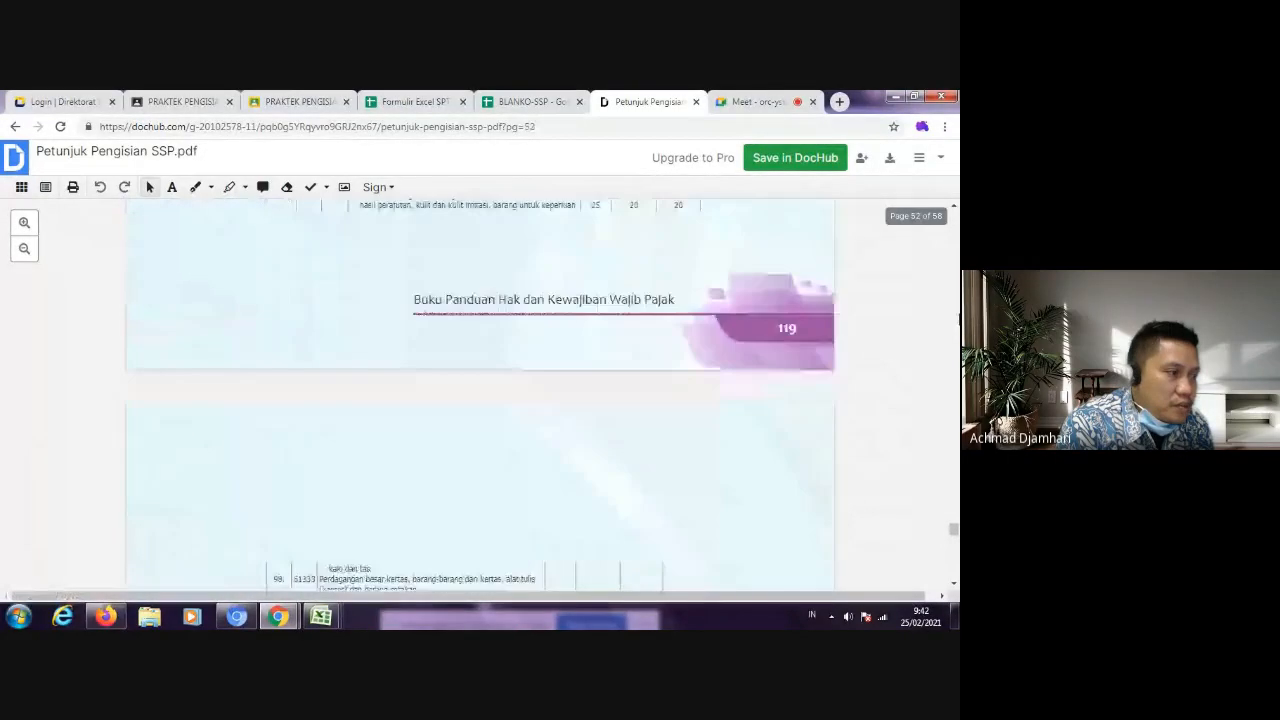
Step: Reopen the submitted PRAKTEK PENGISIAN SPT 1770 file in Google Classroom and check the withheld tax types on sheet 1770-II
click(410, 101)
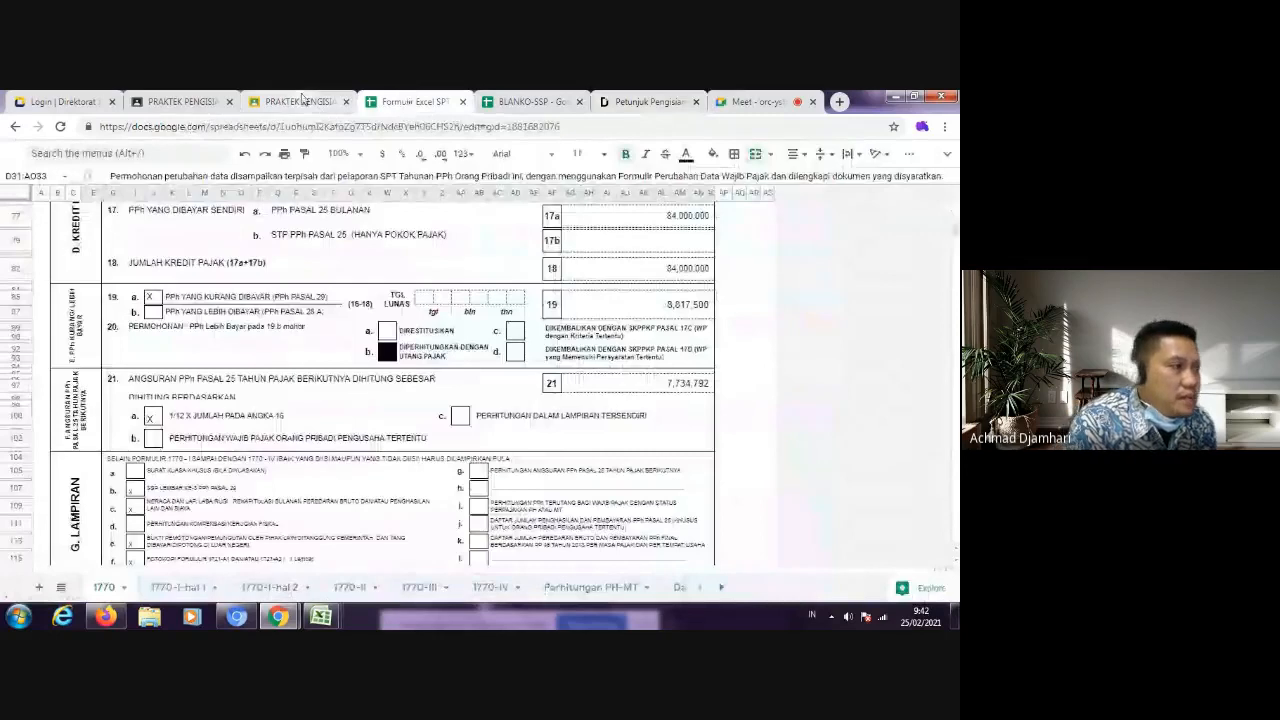
click(298, 101)
scroll(436, 526, down, 3)
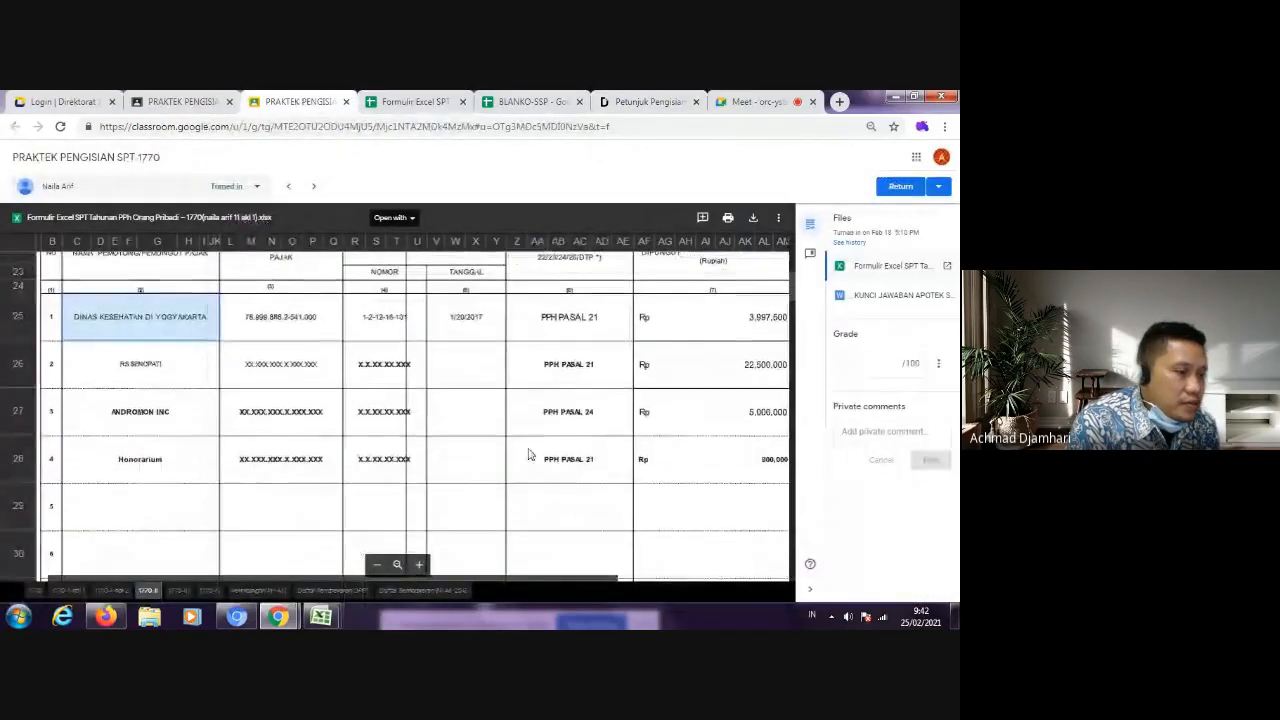
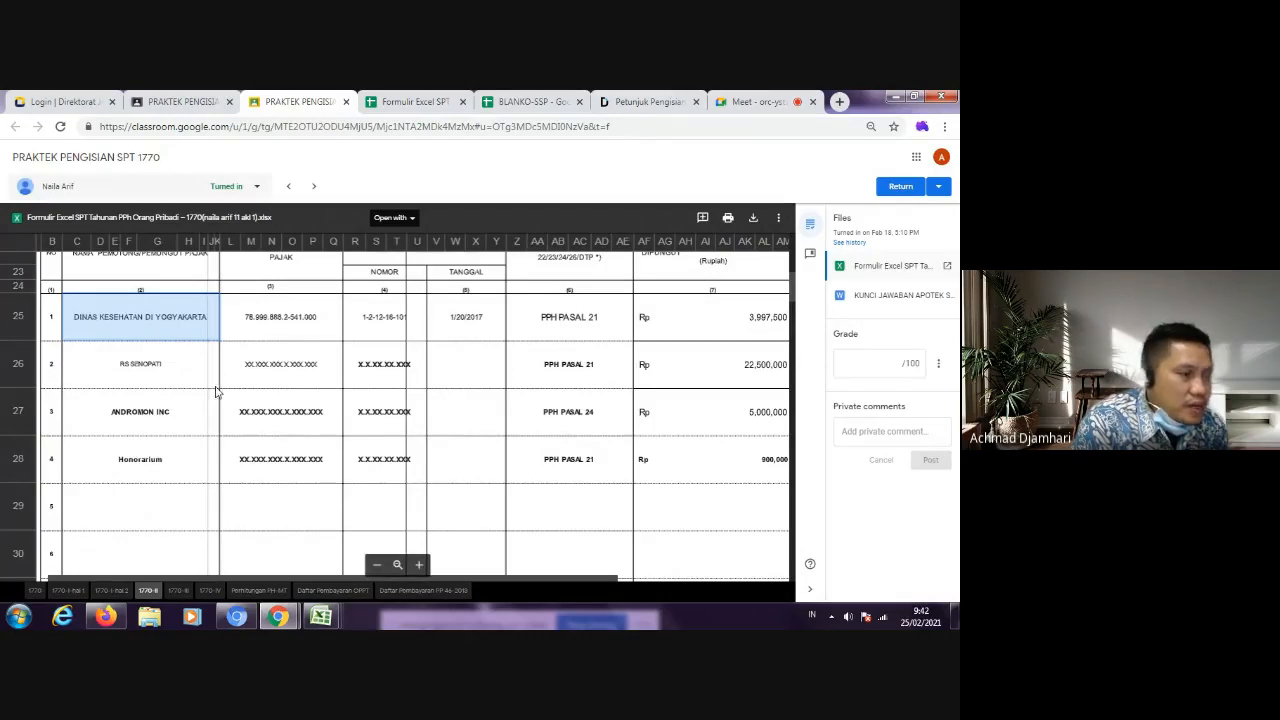
Step: Open the submitted SPT 1770 Excel file from the Classroom preview in Google Sheets
click(553, 377)
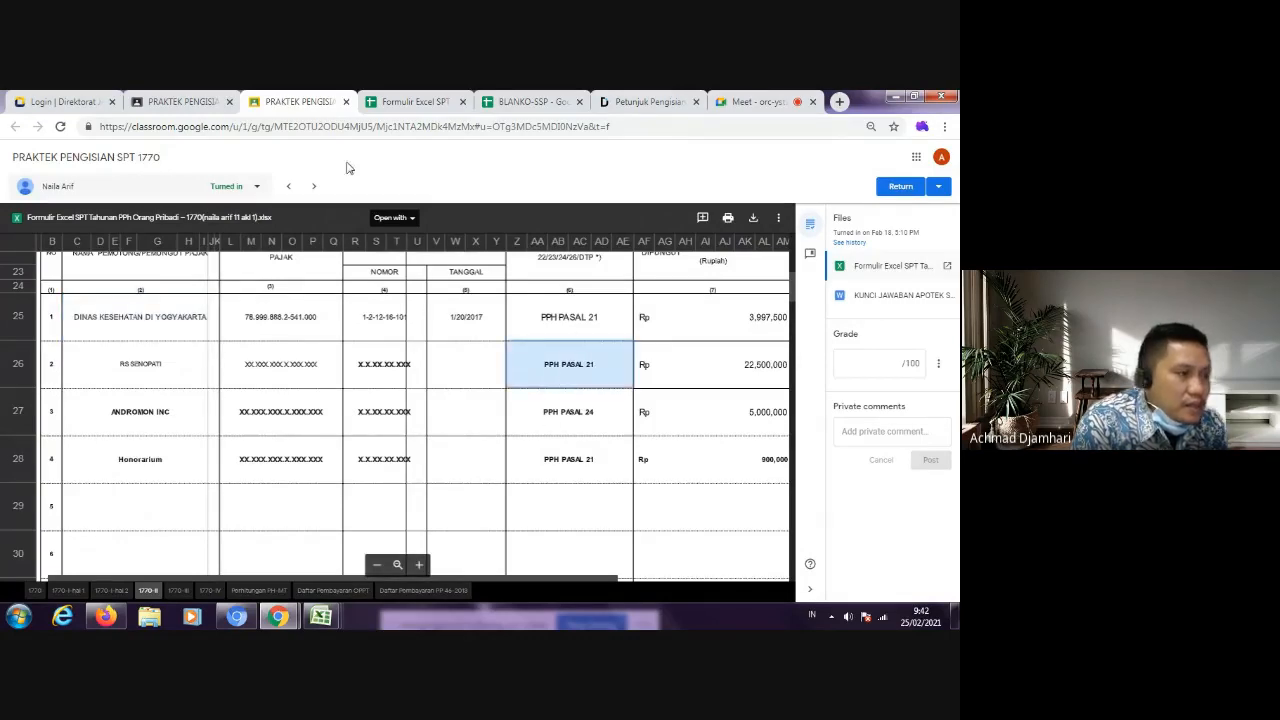
click(418, 101)
click(512, 100)
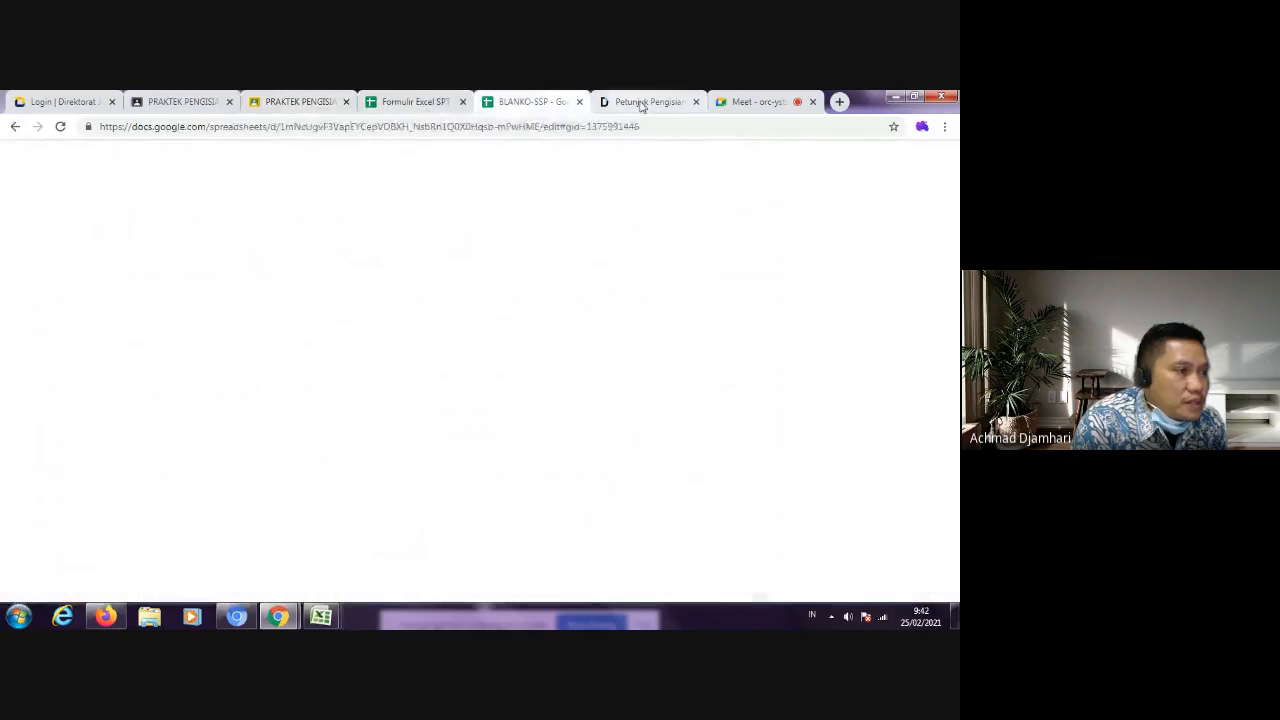
click(291, 101)
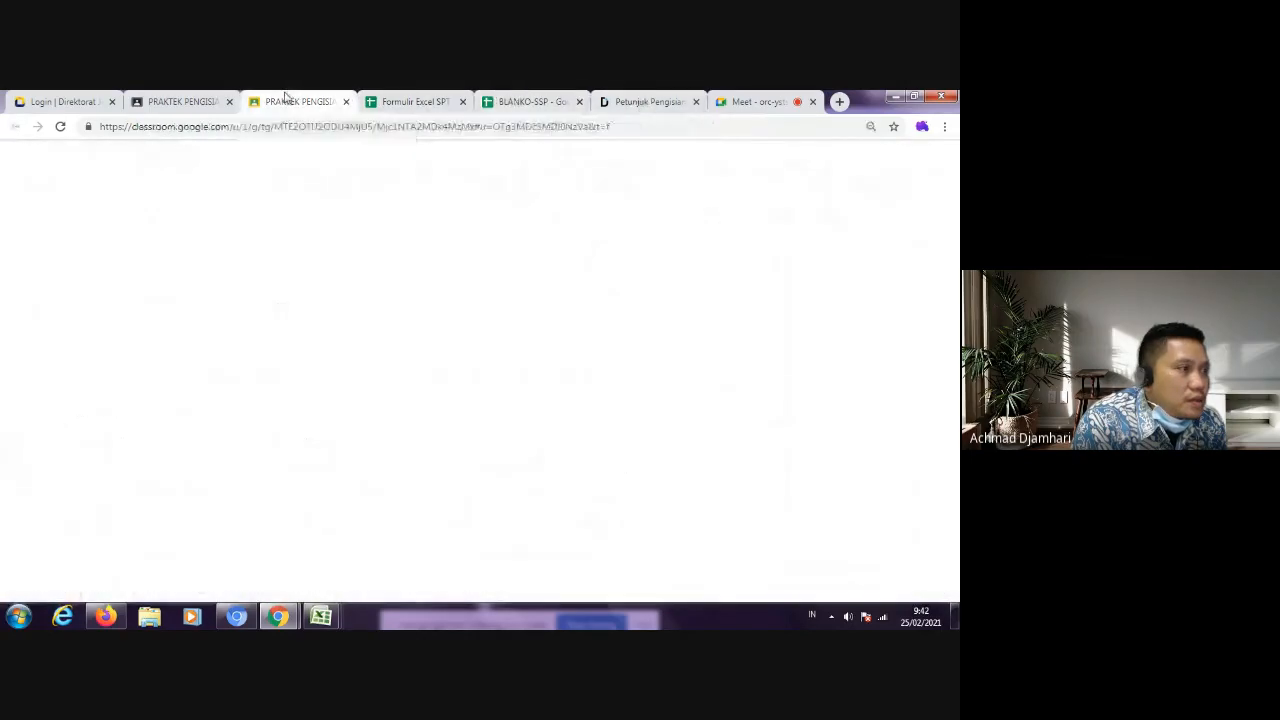
click(410, 218)
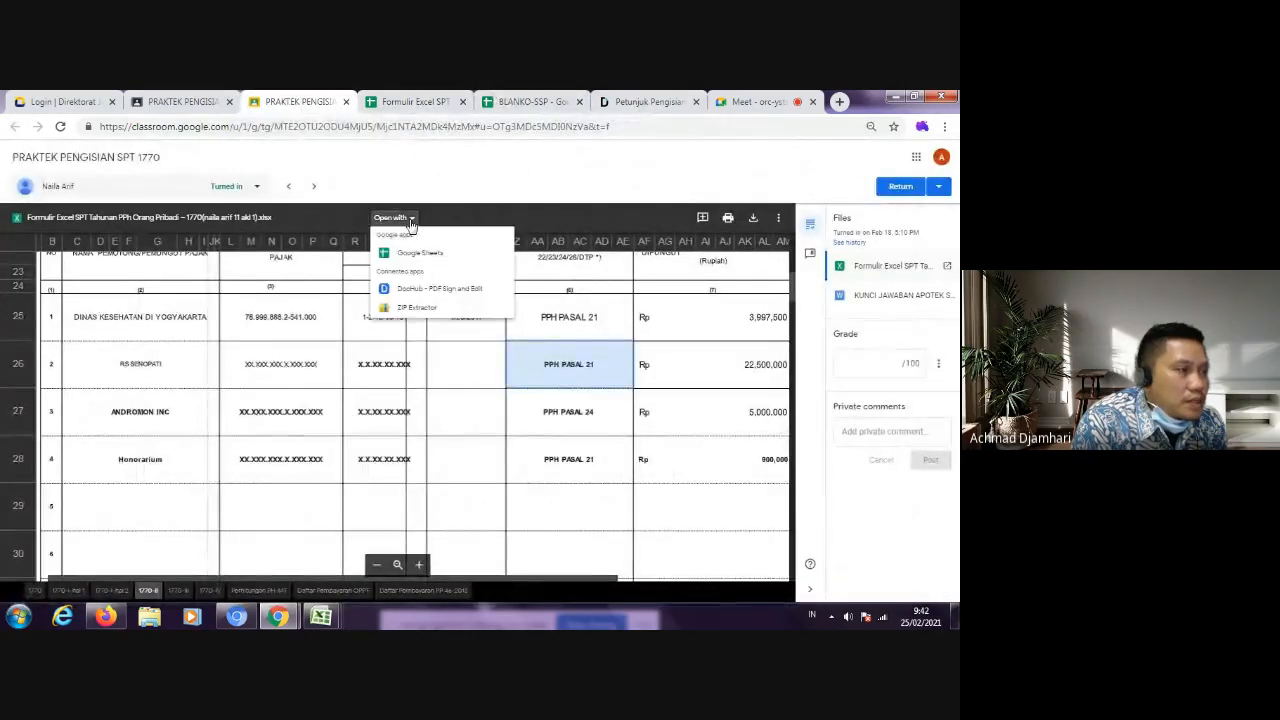
click(432, 257)
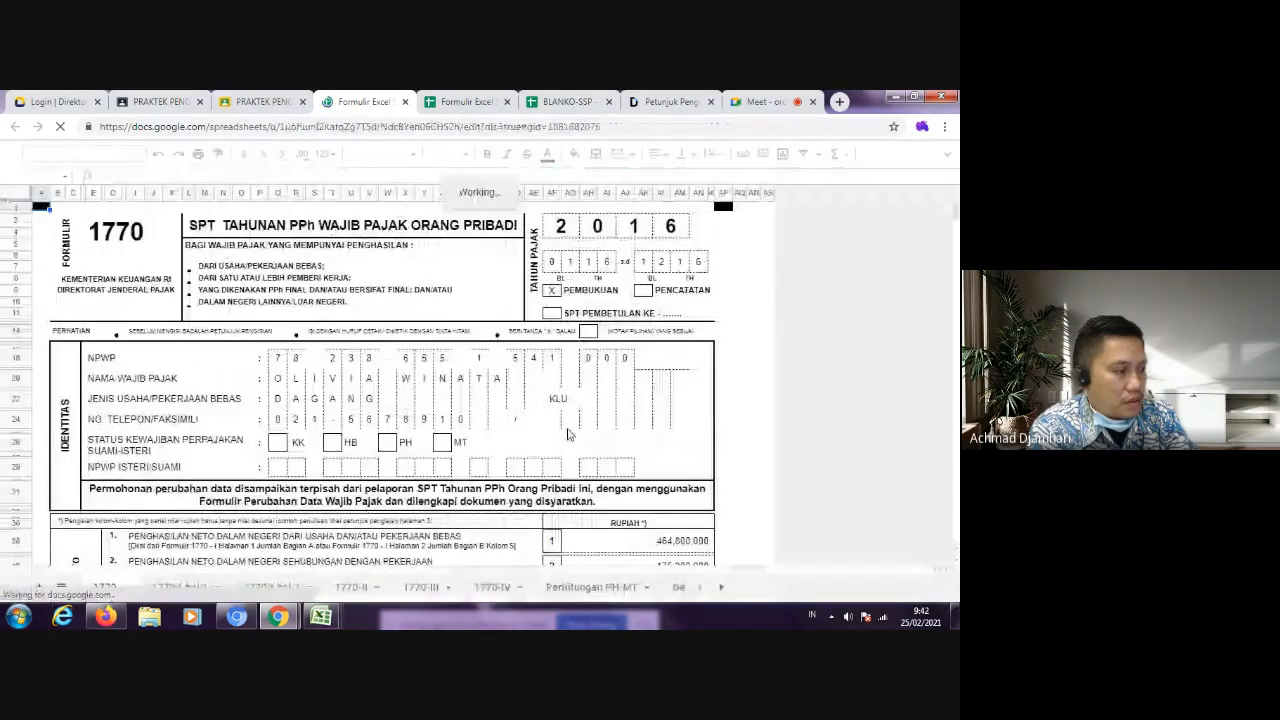
Step: Check the Jenis Pajak entries for RS Senopati and Honorarium in Bagian A of sheet 1770-II
scroll(568, 434, down, 4)
click(352, 587)
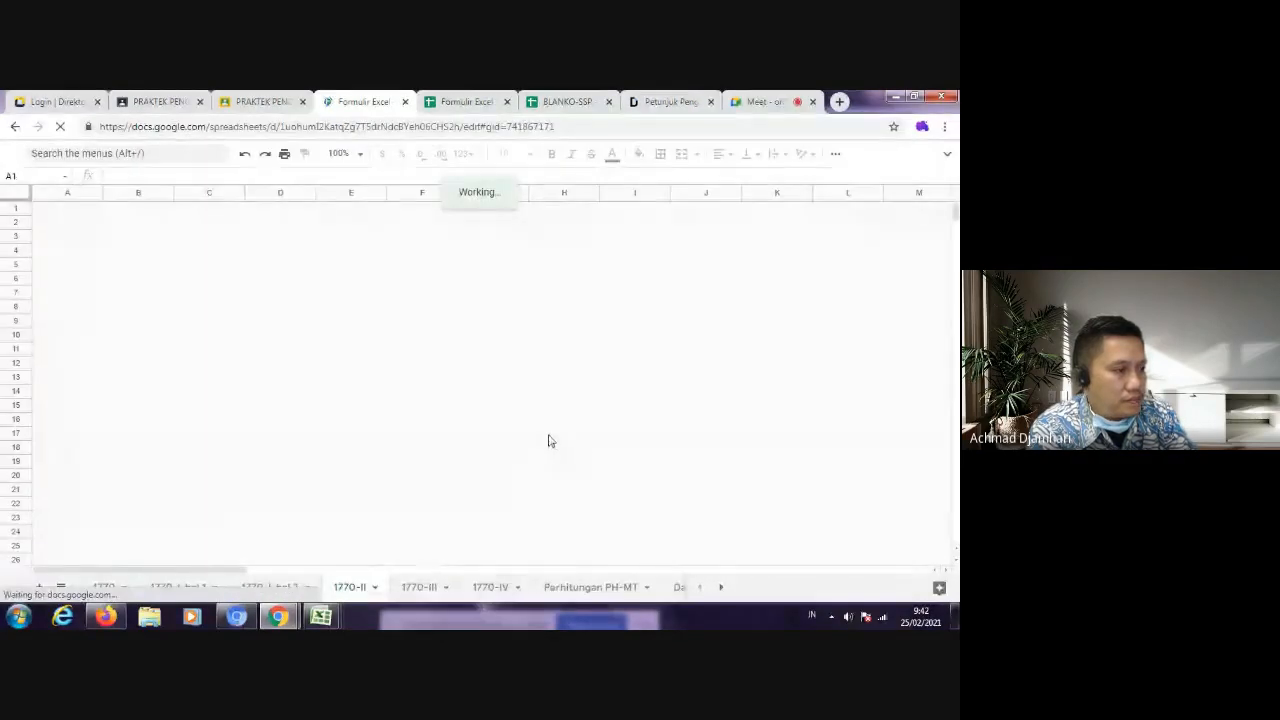
scroll(487, 505, down, 3)
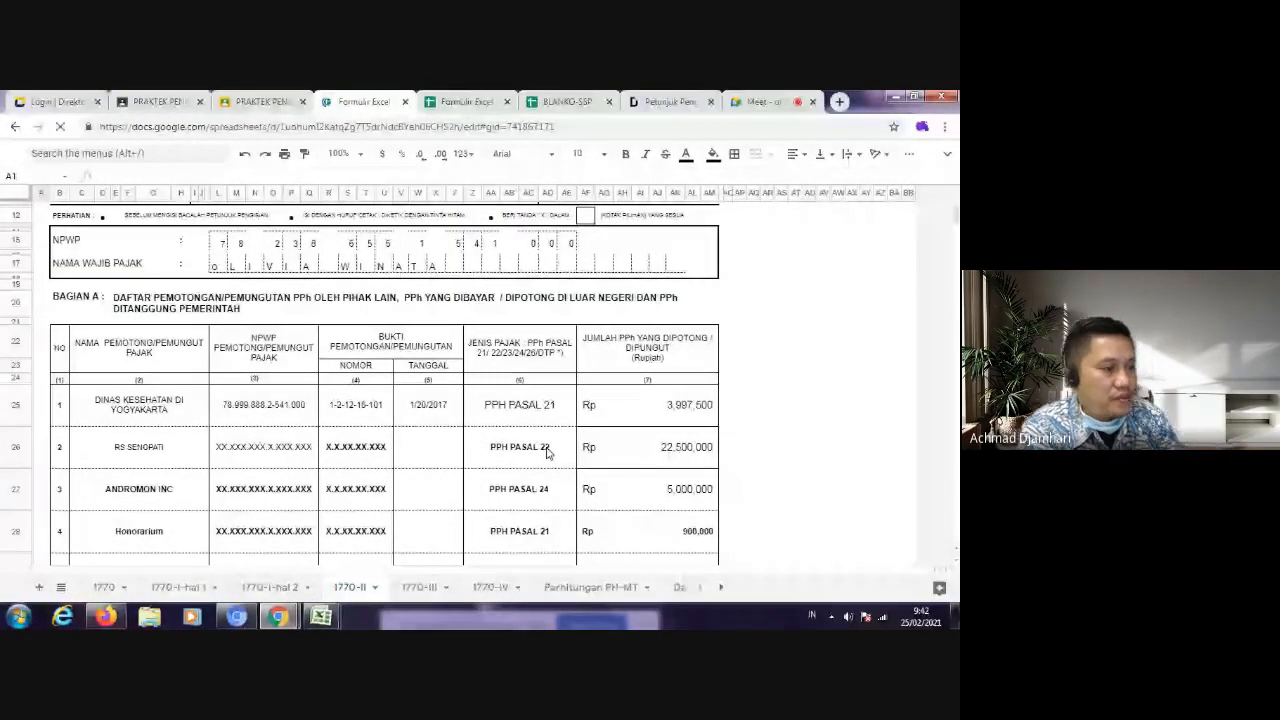
click(548, 453)
scroll(528, 521, down, 1)
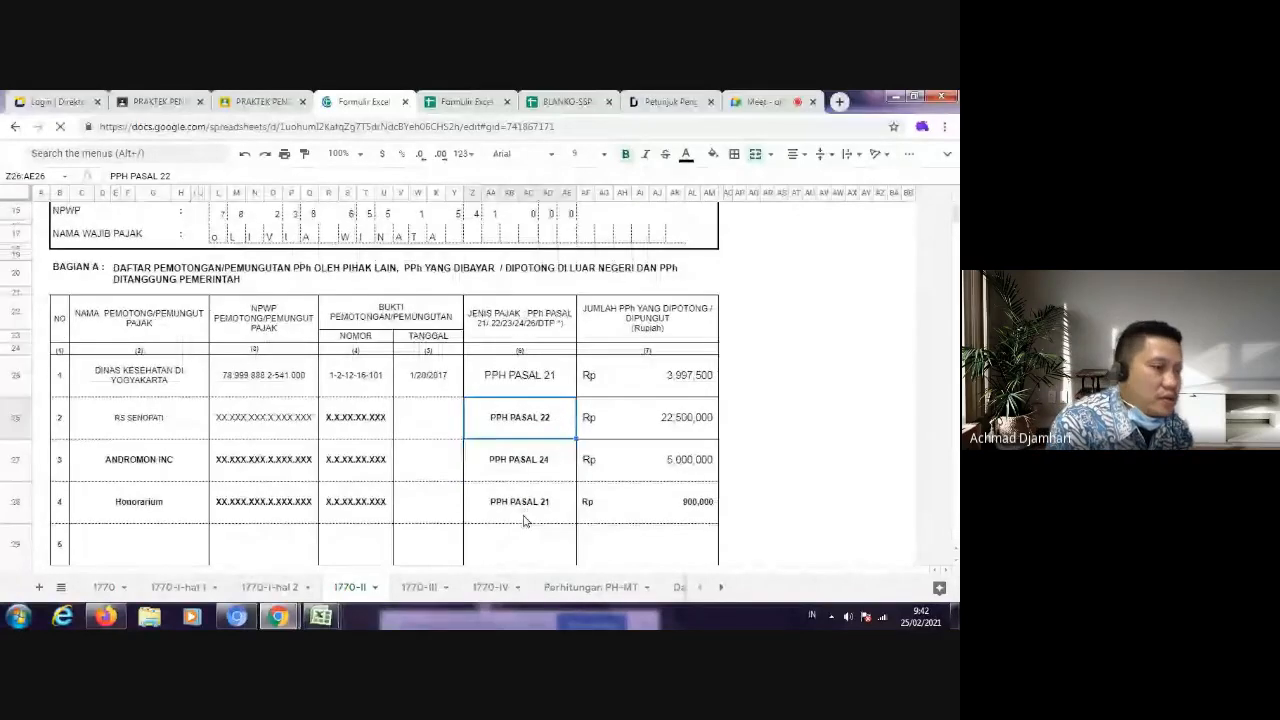
scroll(524, 520, down, 1)
click(548, 456)
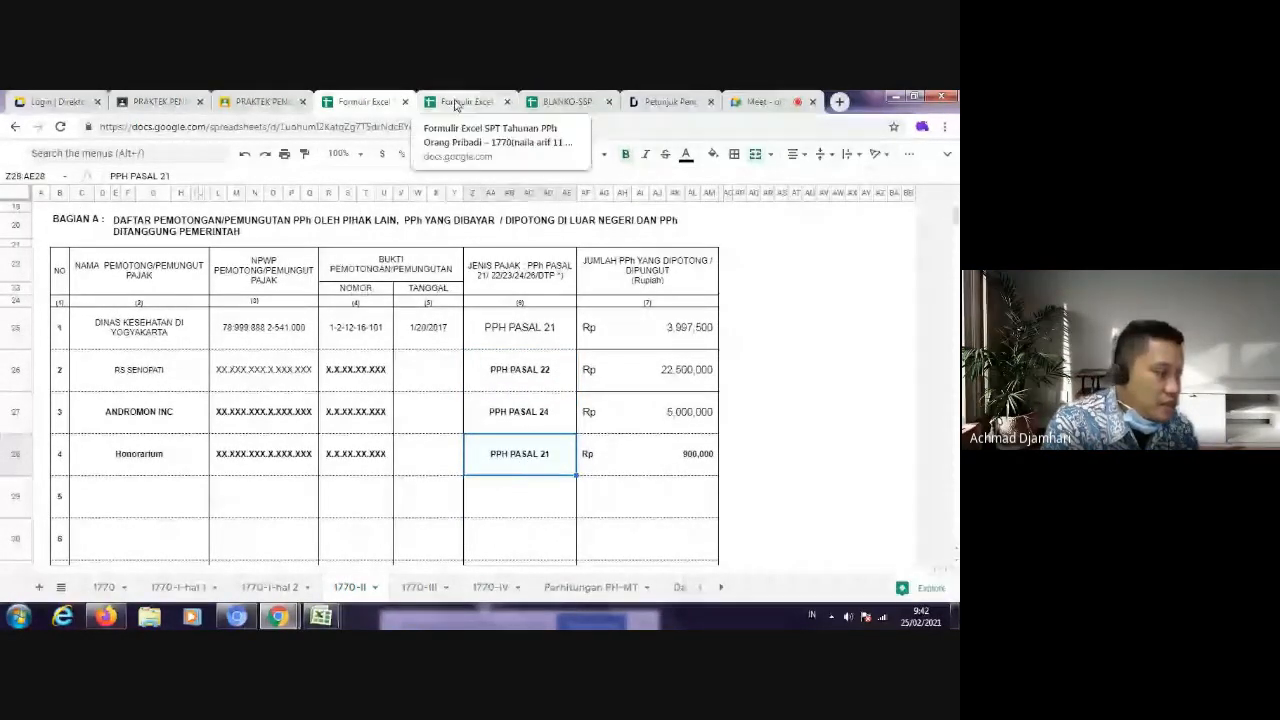
Step: Duplicate the WP sheet in BLANKO-SSP and set the copy's Kode Akun Pajak to 411121
click(565, 103)
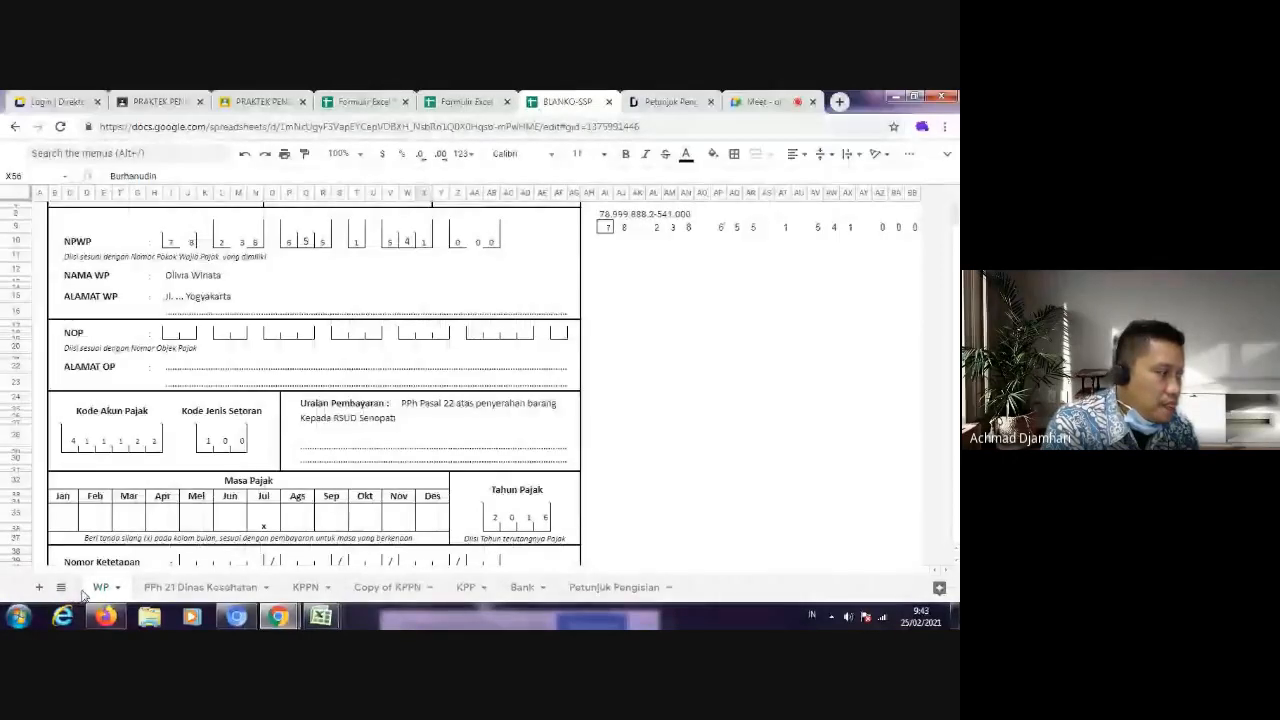
click(117, 588)
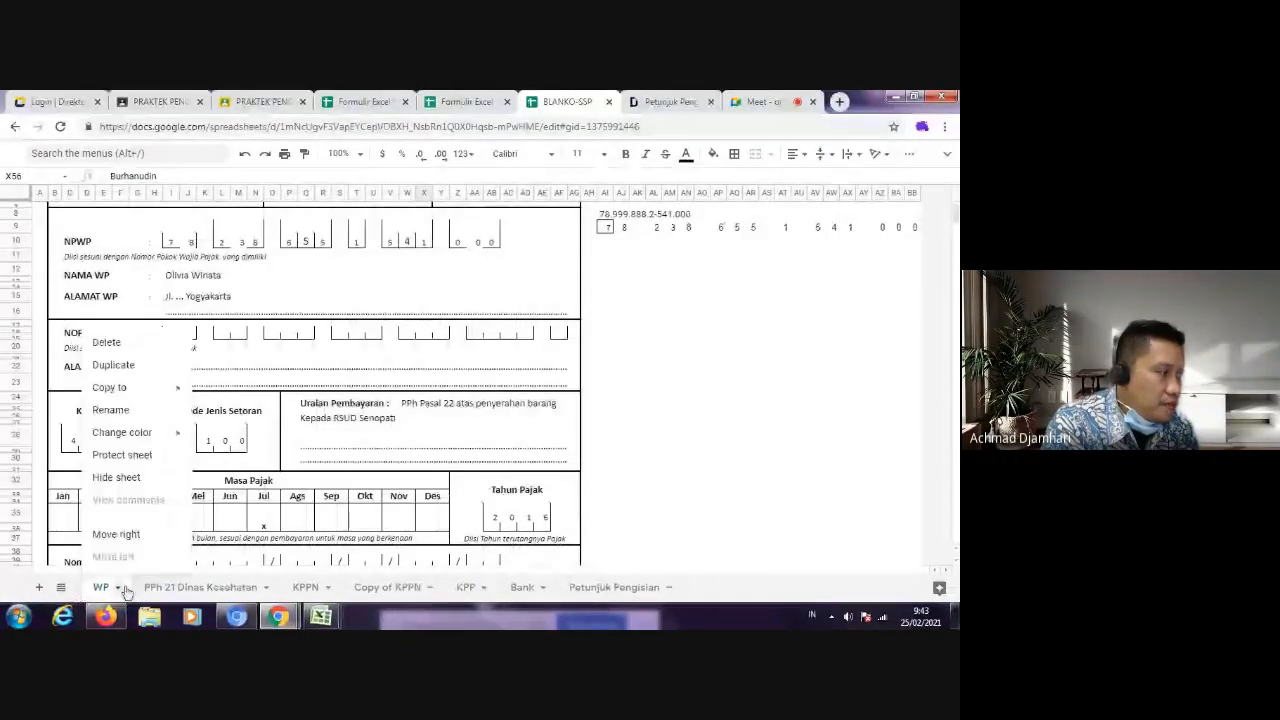
click(112, 365)
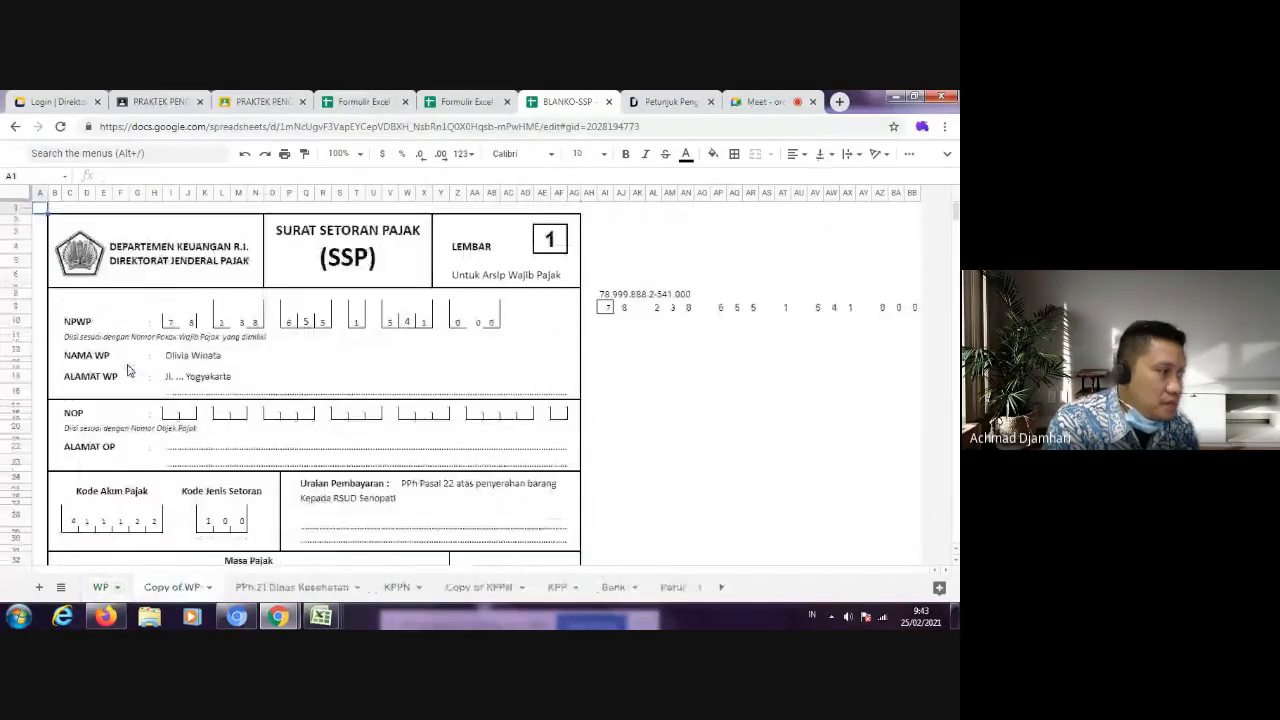
click(121, 366)
click(171, 321)
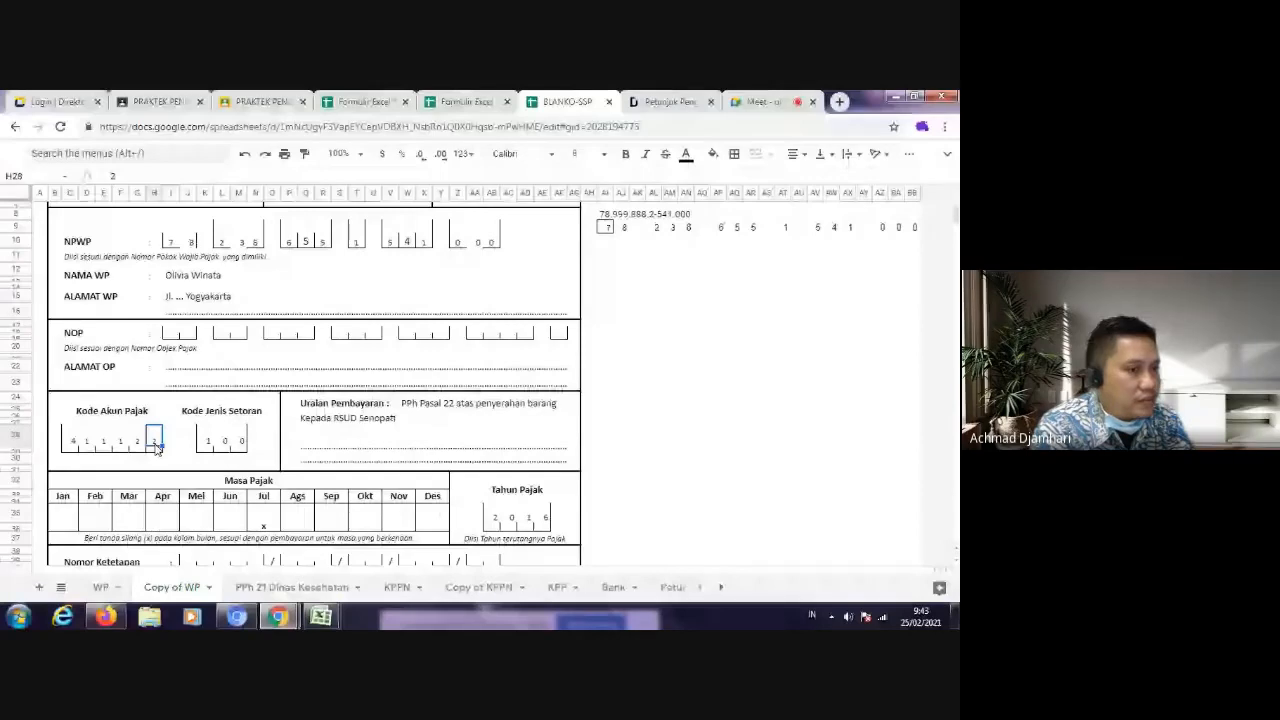
click(420, 418)
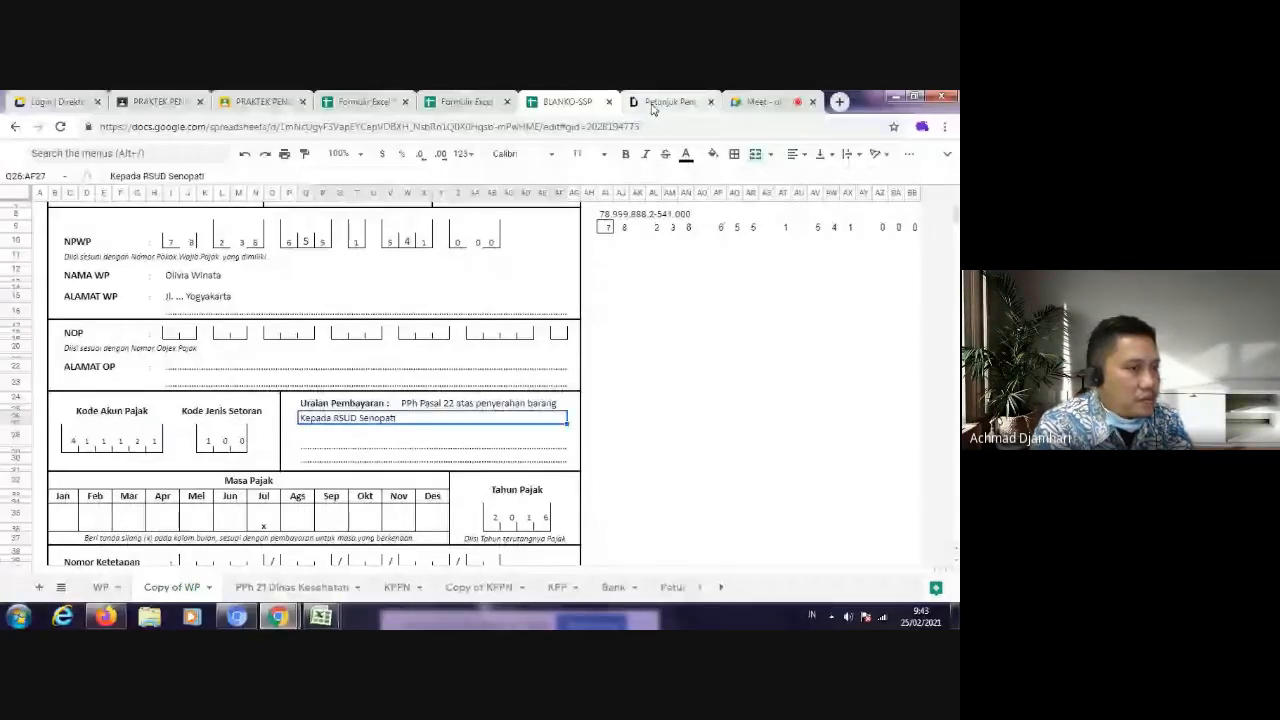
Step: Find the account 411121 PPh Pasal 21 table in the SSP guide and examine the row for Kode Jenis Setoran 100
click(660, 102)
drag(956, 246, 703, 365)
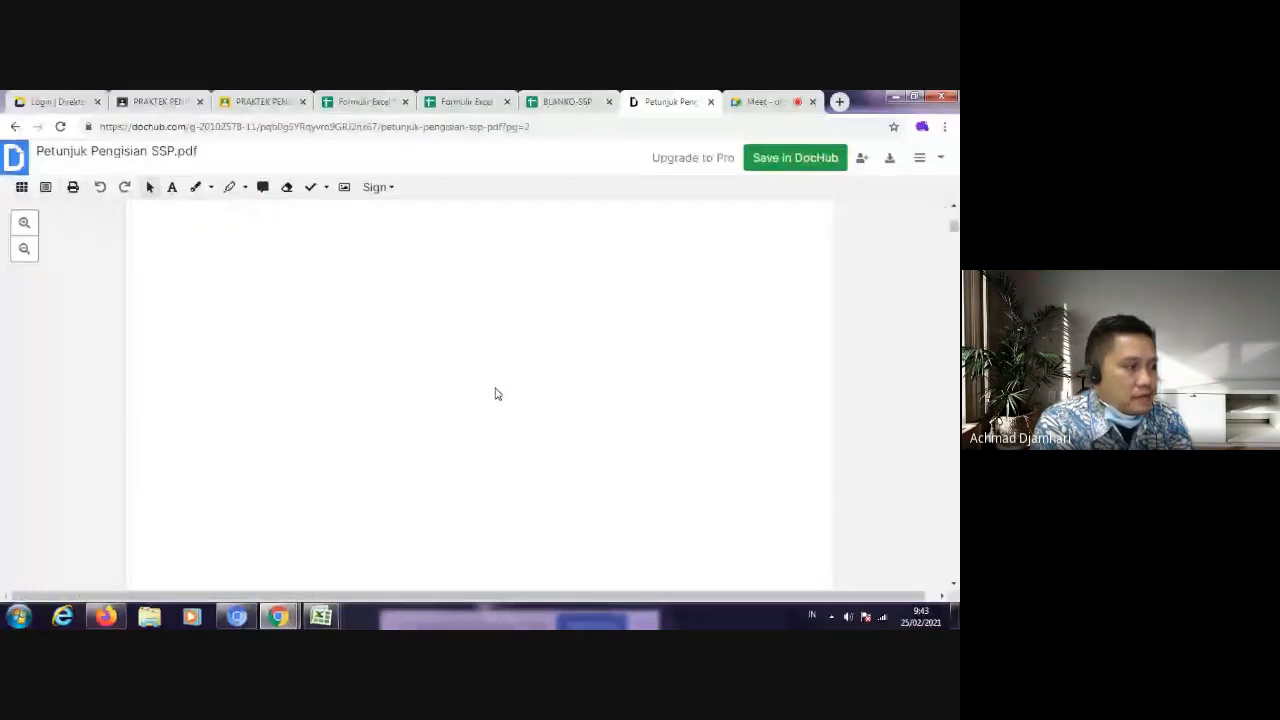
scroll(617, 349, down, 2)
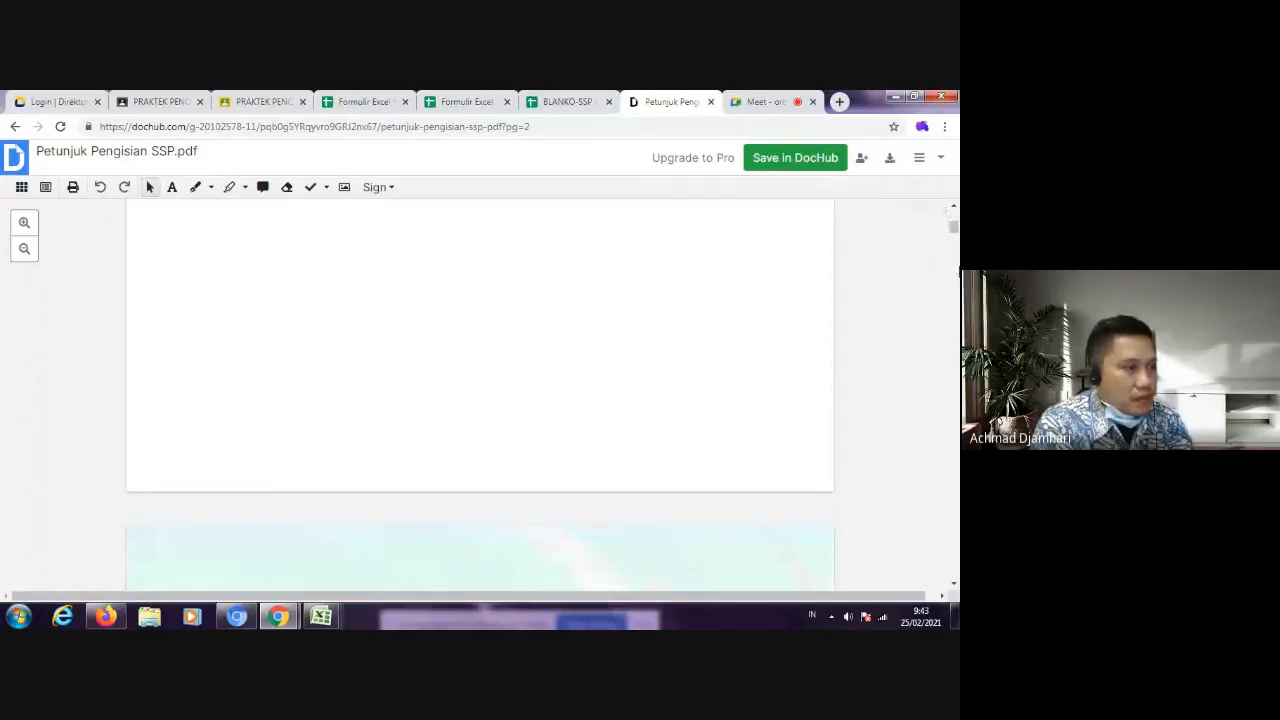
scroll(480, 395, down, 3)
scroll(480, 394, down, 3)
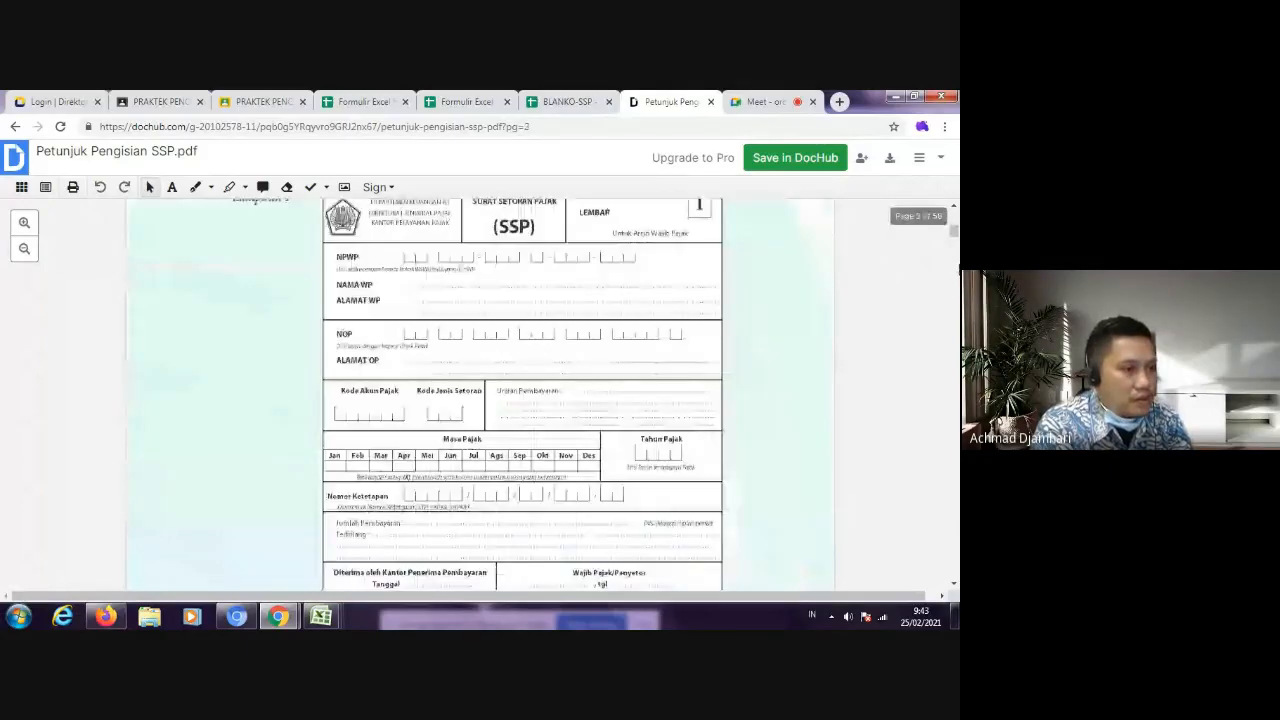
scroll(955, 283, down, 3)
scroll(941, 311, down, 5)
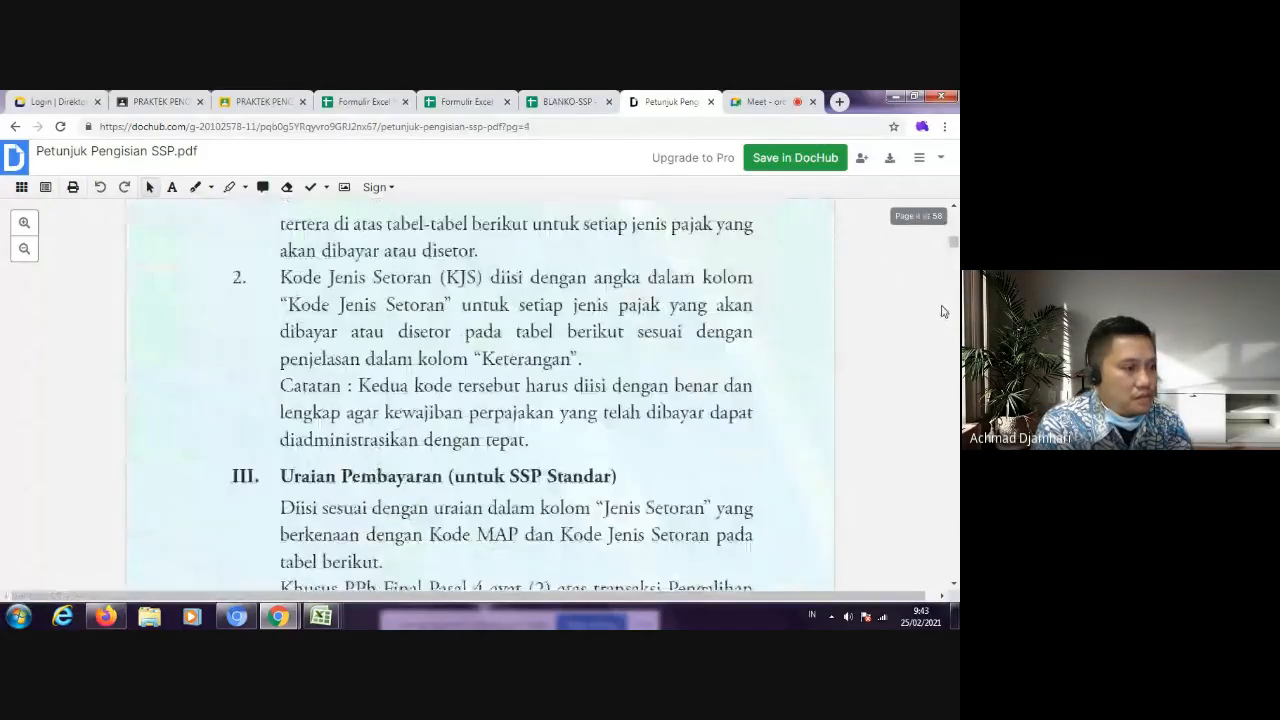
scroll(941, 311, down, 10)
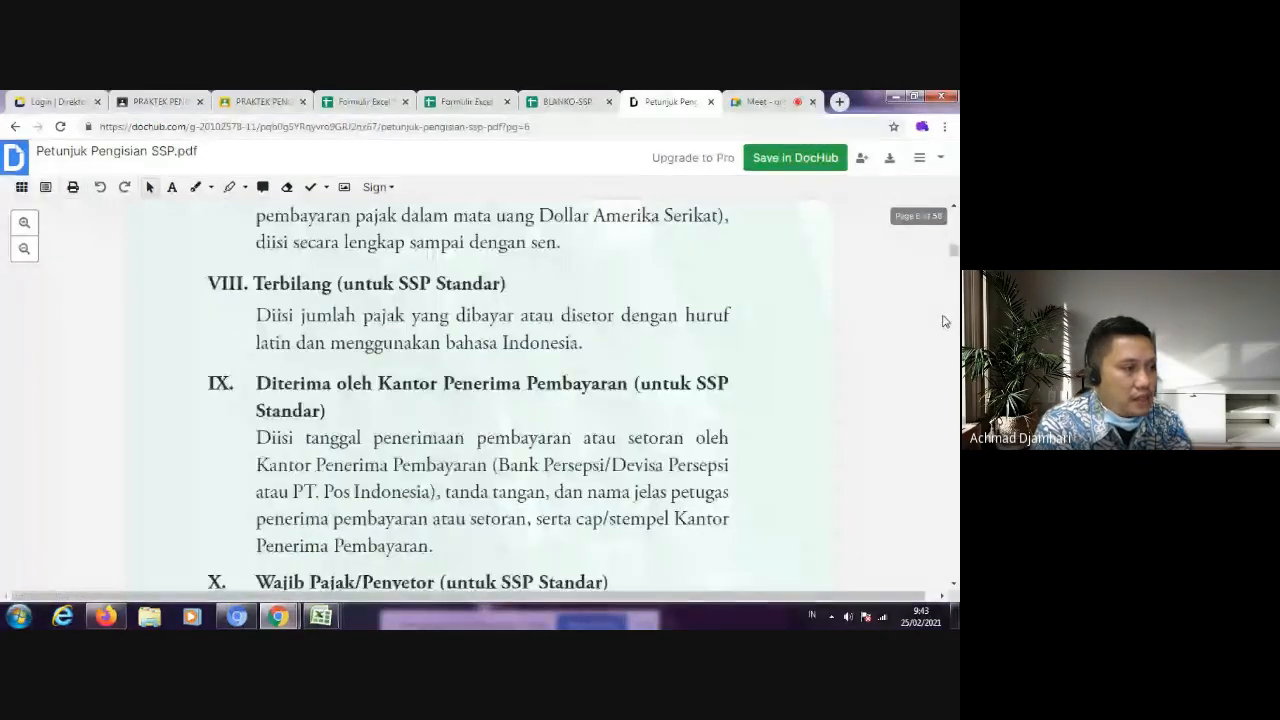
scroll(944, 321, down, 10)
scroll(955, 333, up, 2)
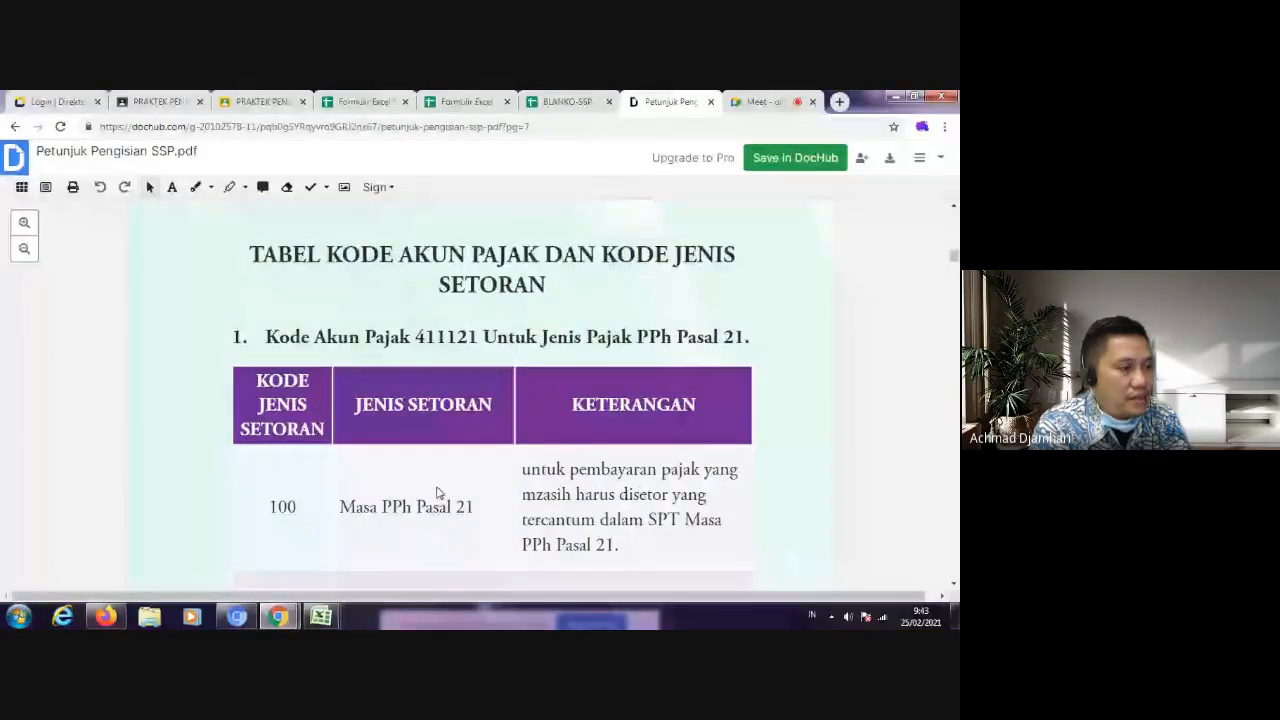
scroll(317, 437, down, 1)
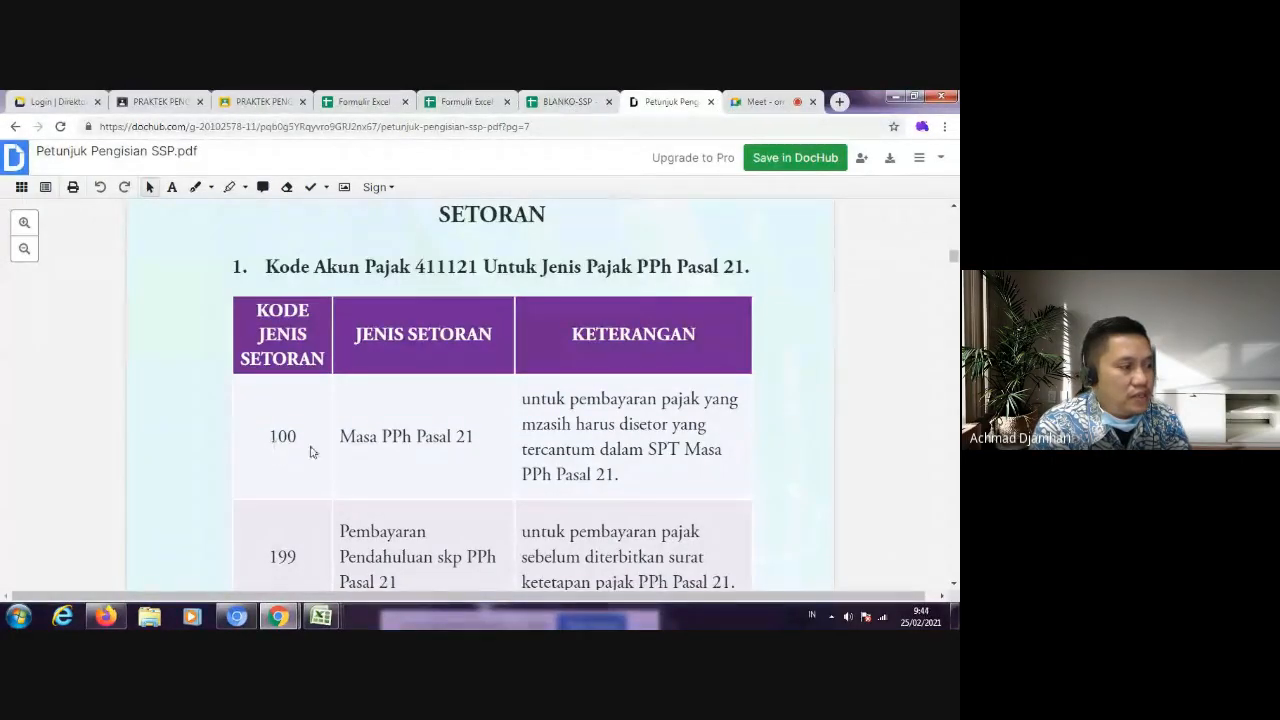
drag(416, 266, 478, 266)
drag(272, 438, 303, 440)
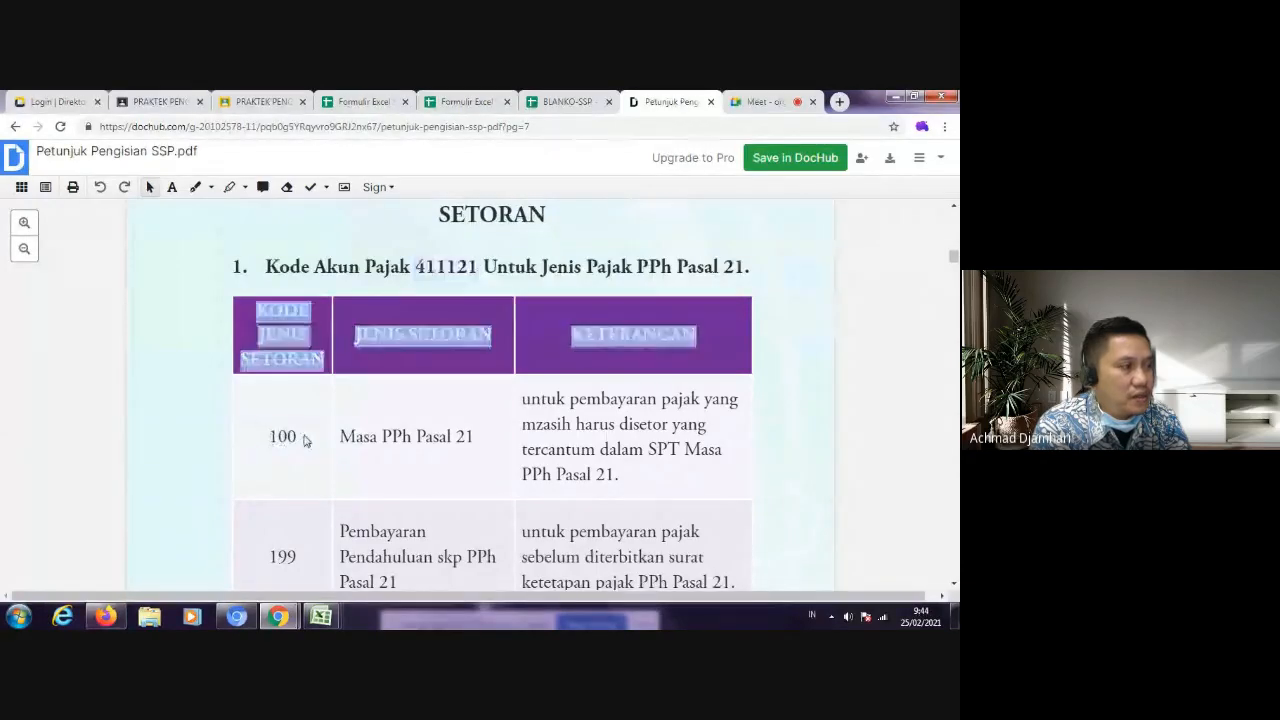
Step: Change the first Uraian Pembayaran line on the copied SSP form to "PPh Pasal 21 atas Pekerjaan Konsultan"
click(175, 104)
click(556, 104)
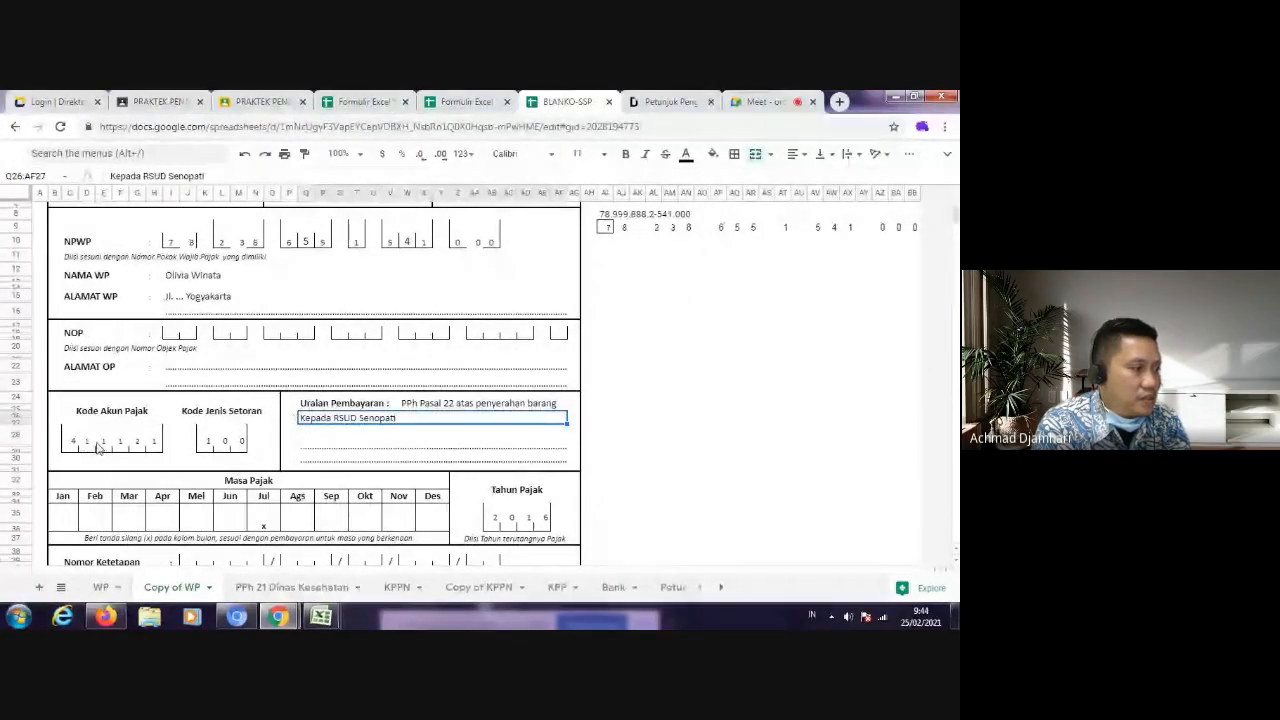
click(292, 407)
click(407, 408)
click(163, 176)
key(BackSpace)
text(1)
key(End)
key(BackSpace)
key(BackSpace)
key(BackSpace)
key(BackSpace)
key(BackSpace)
key(BackSpace)
key(BackSpace)
key(BackSpace)
key(BackSpace)
key(BackSpace)
key(BackSpace)
key(BackSpace)
key(BackSpace)
key(BackSpace)
key(BackSpace)
key(BackSpace)
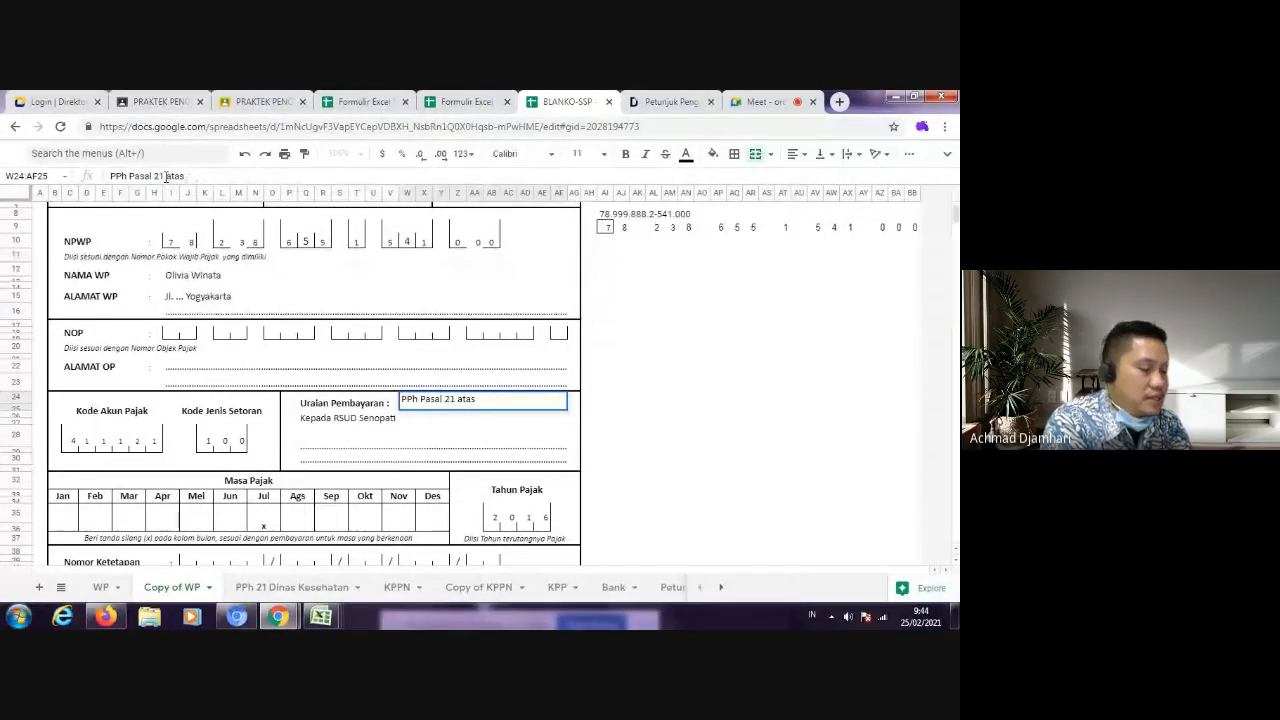
text(Pekerjaan)
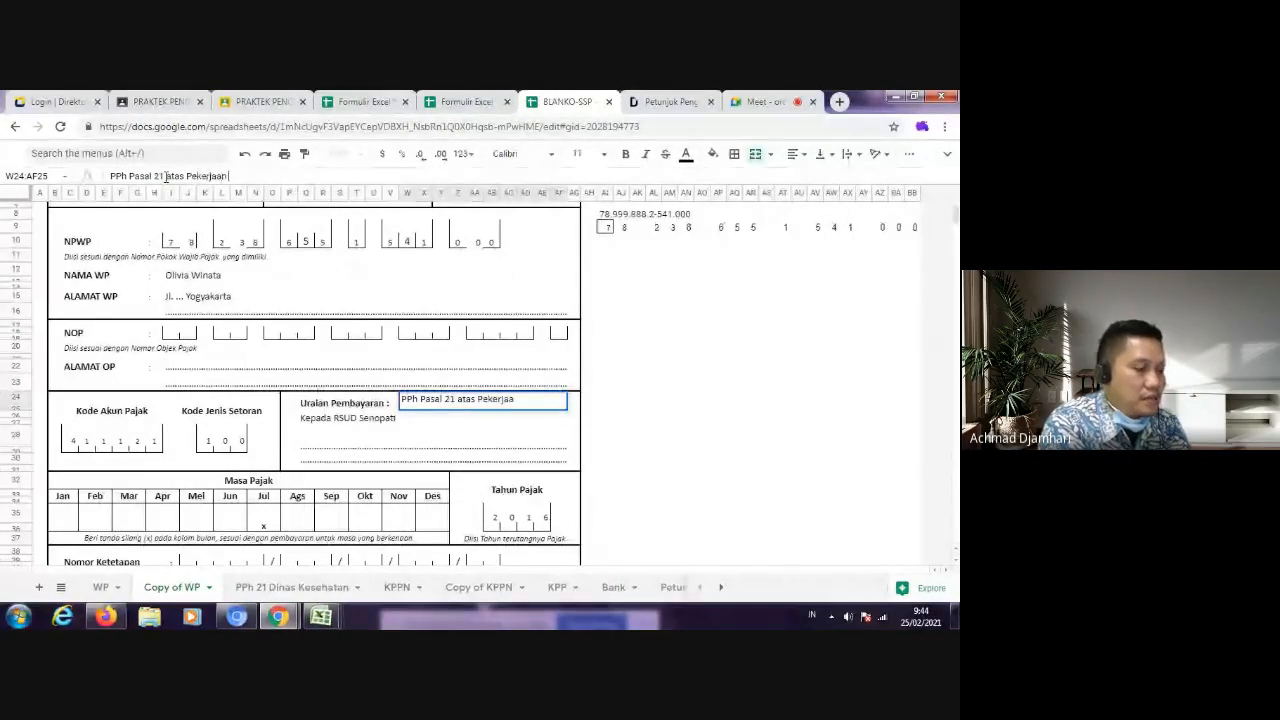
text( Kosnsu)
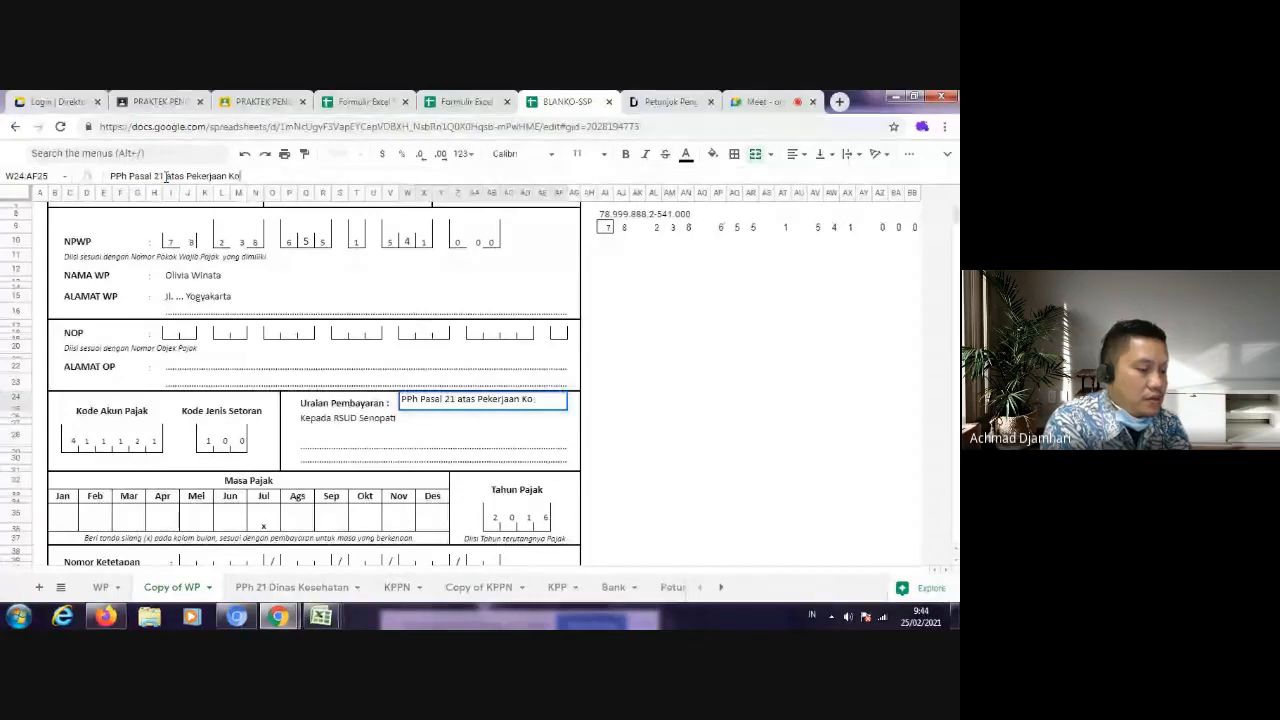
text(ltan)
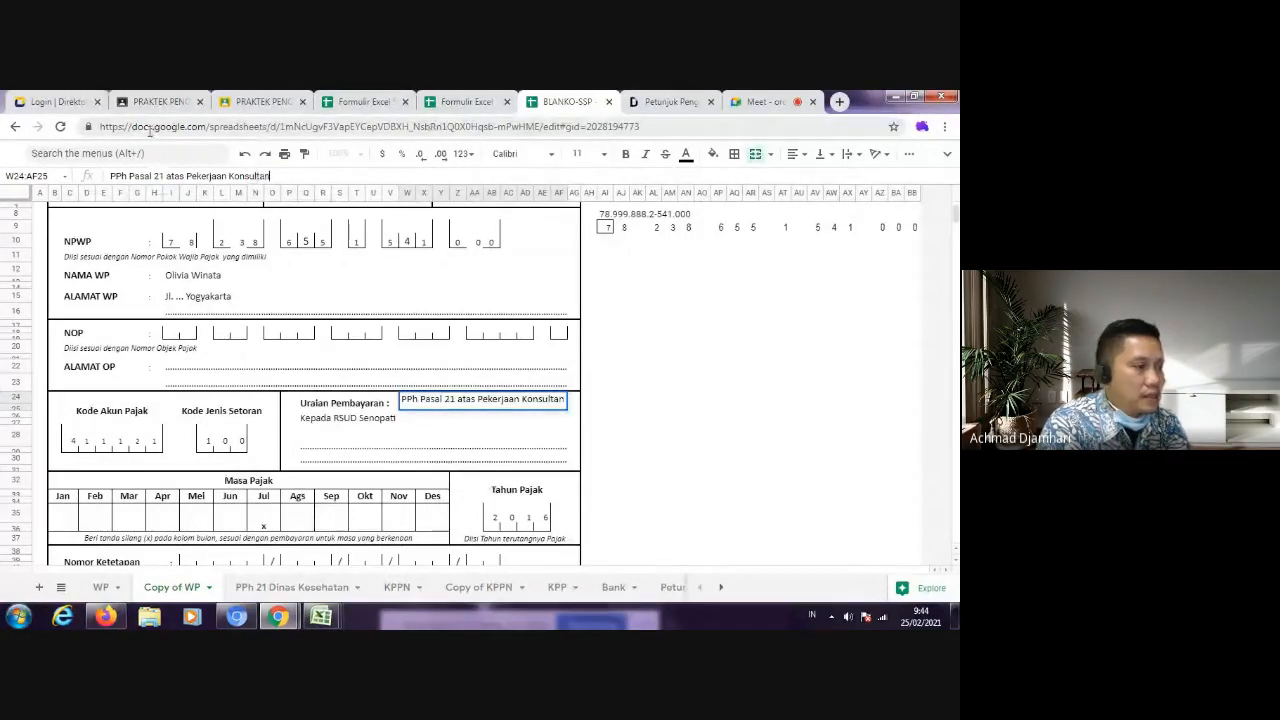
key(Return)
Step: Replace the second Uraian Pembayaran line with "a.n" followed by the taxpayer's full name
text(a)
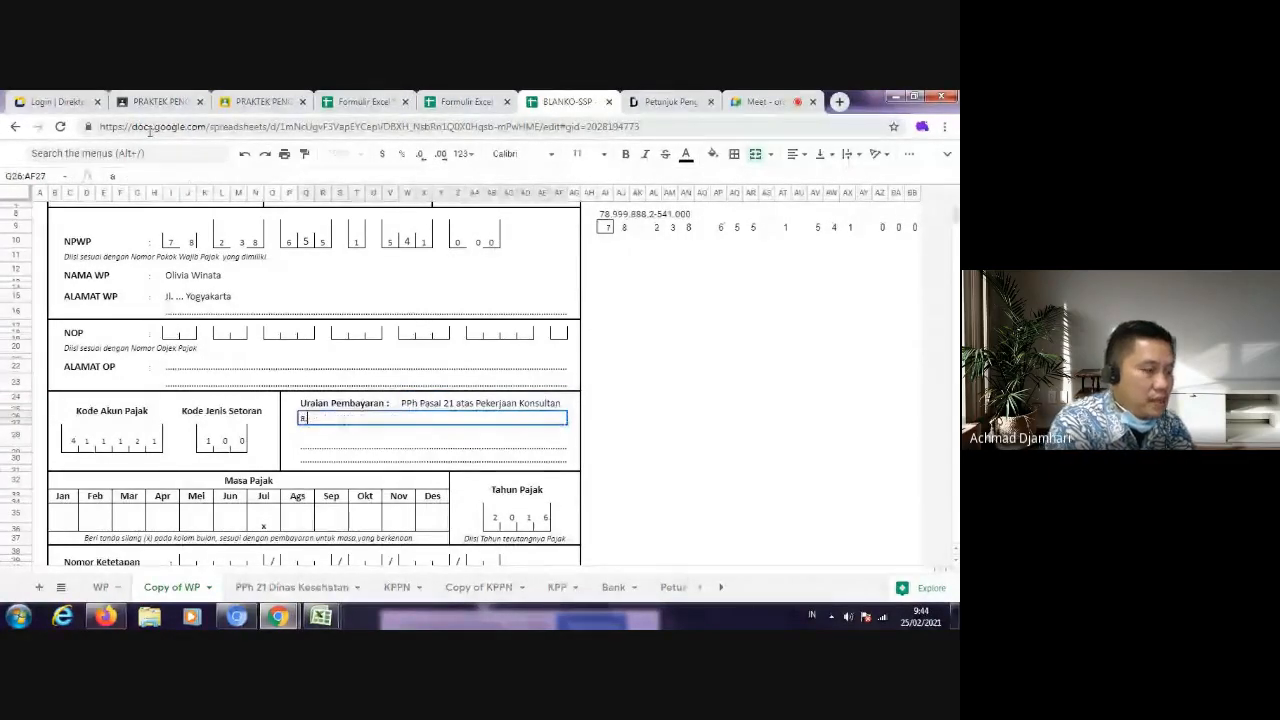
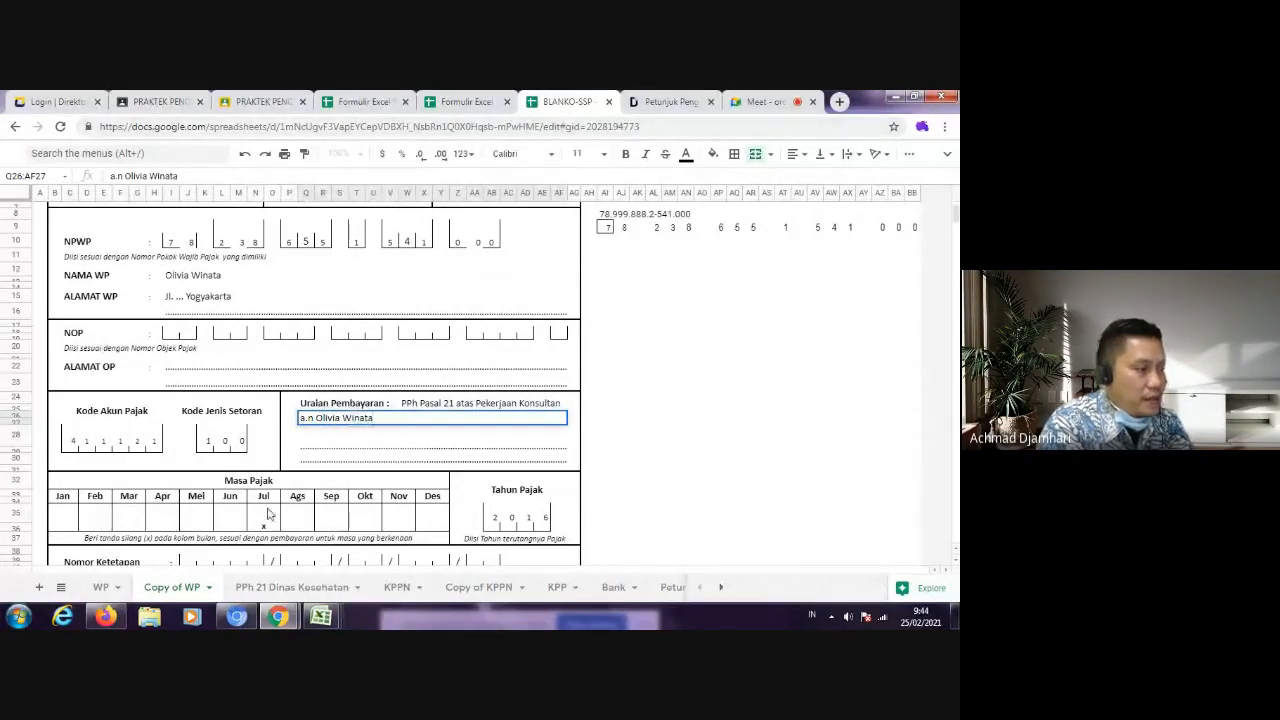
Step: Move the Masa Pajak mark from Jul to Okt by clearing July and entering "x" under October
click(270, 515)
click(367, 524)
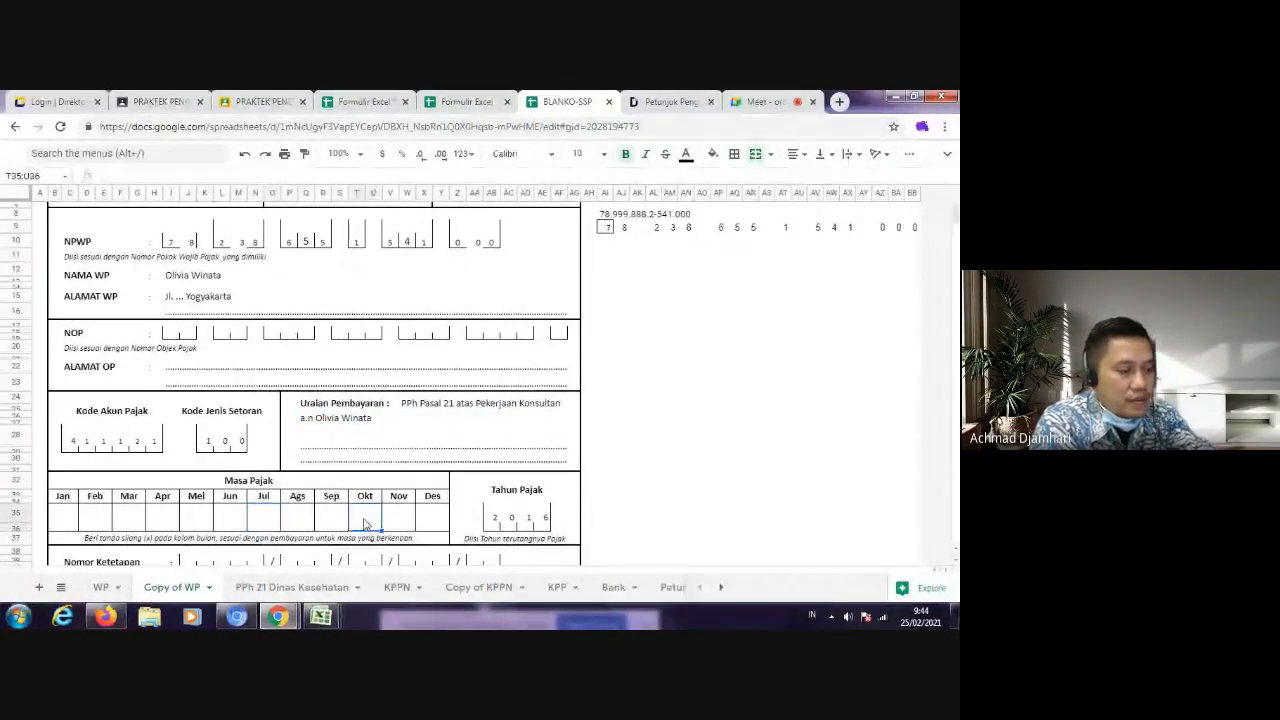
text(x)
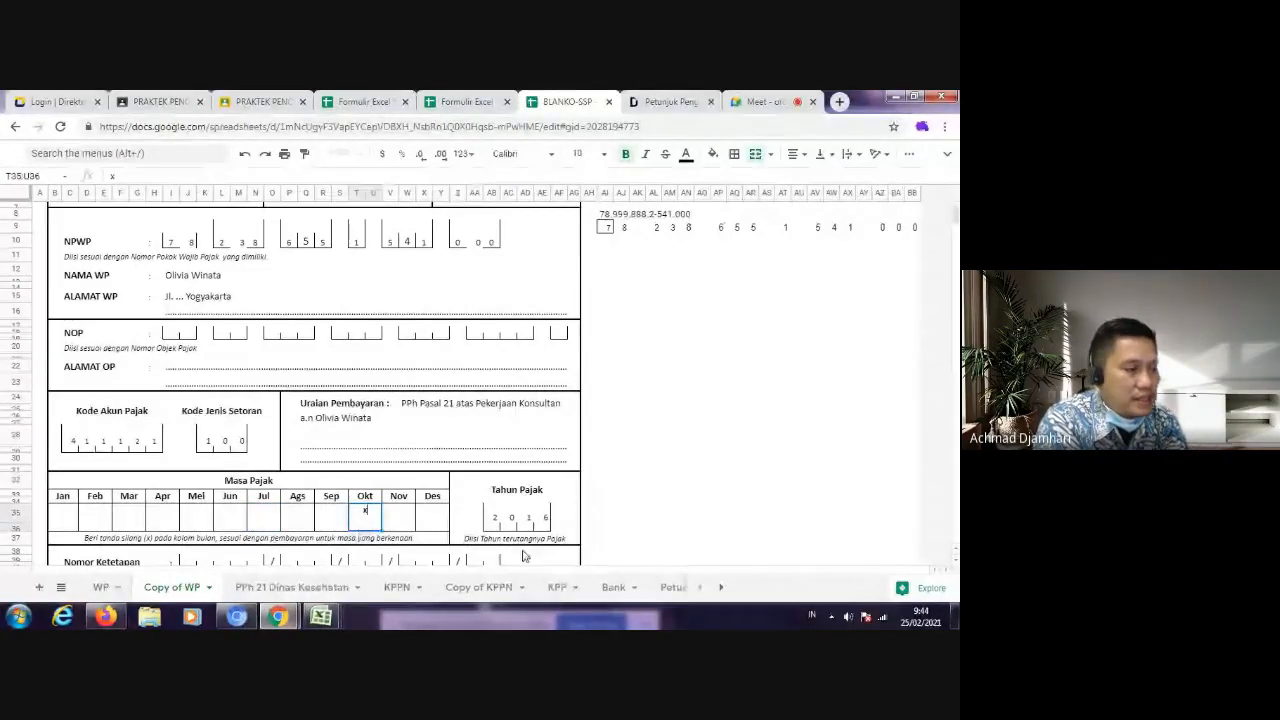
Step: Check the honorarium's withheld amount on sheet 1770-II and set Jumlah Pembayaran on the copied SSP form to "Rp. 900.000"
scroll(535, 500, down, 2)
click(295, 490)
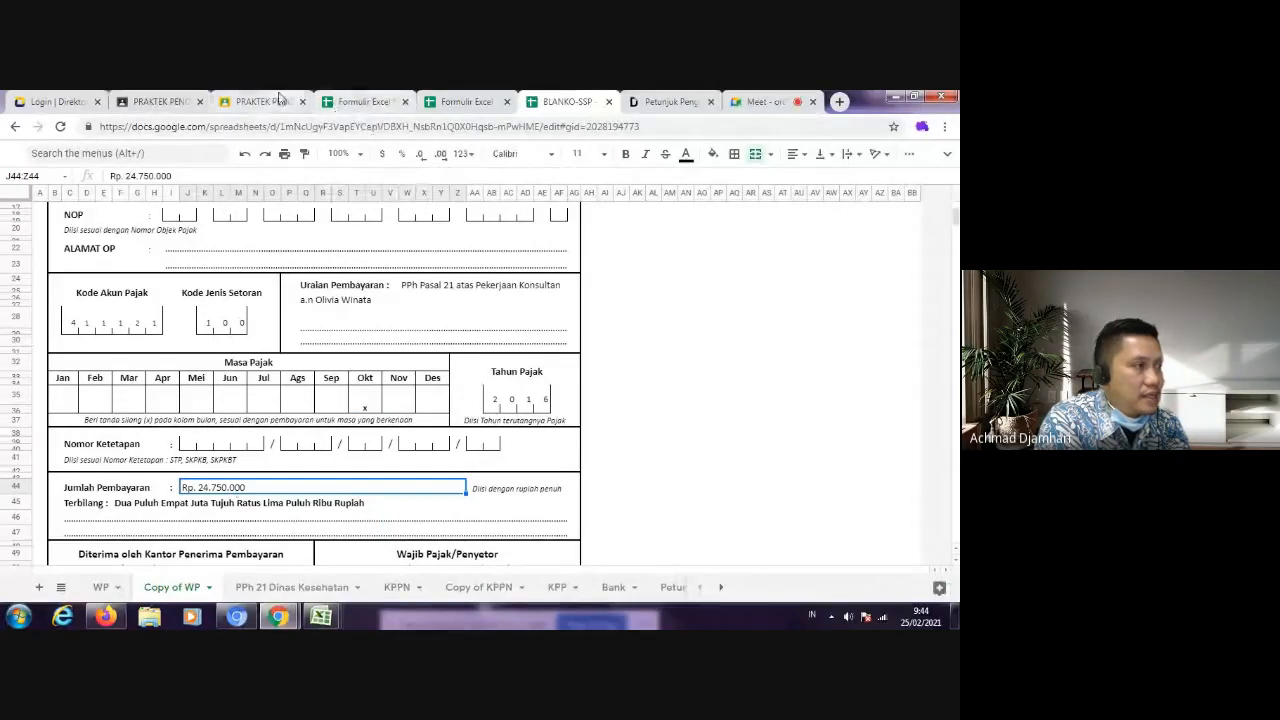
click(349, 104)
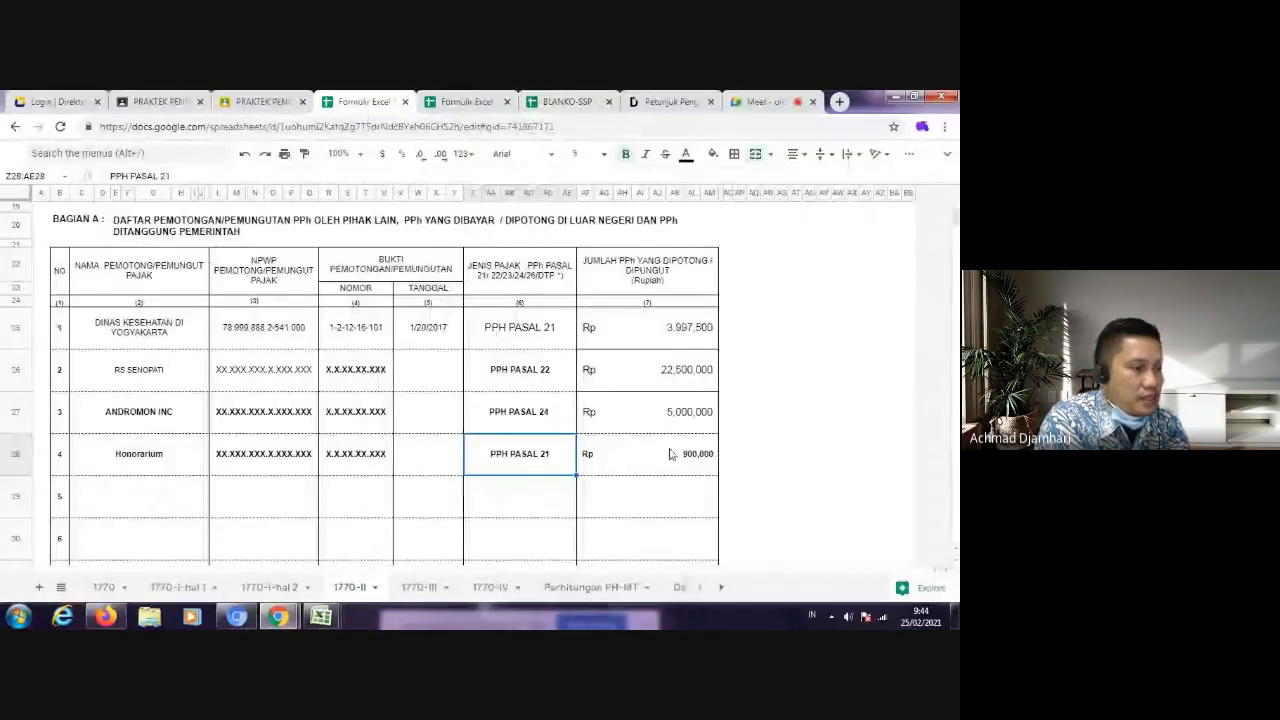
click(566, 101)
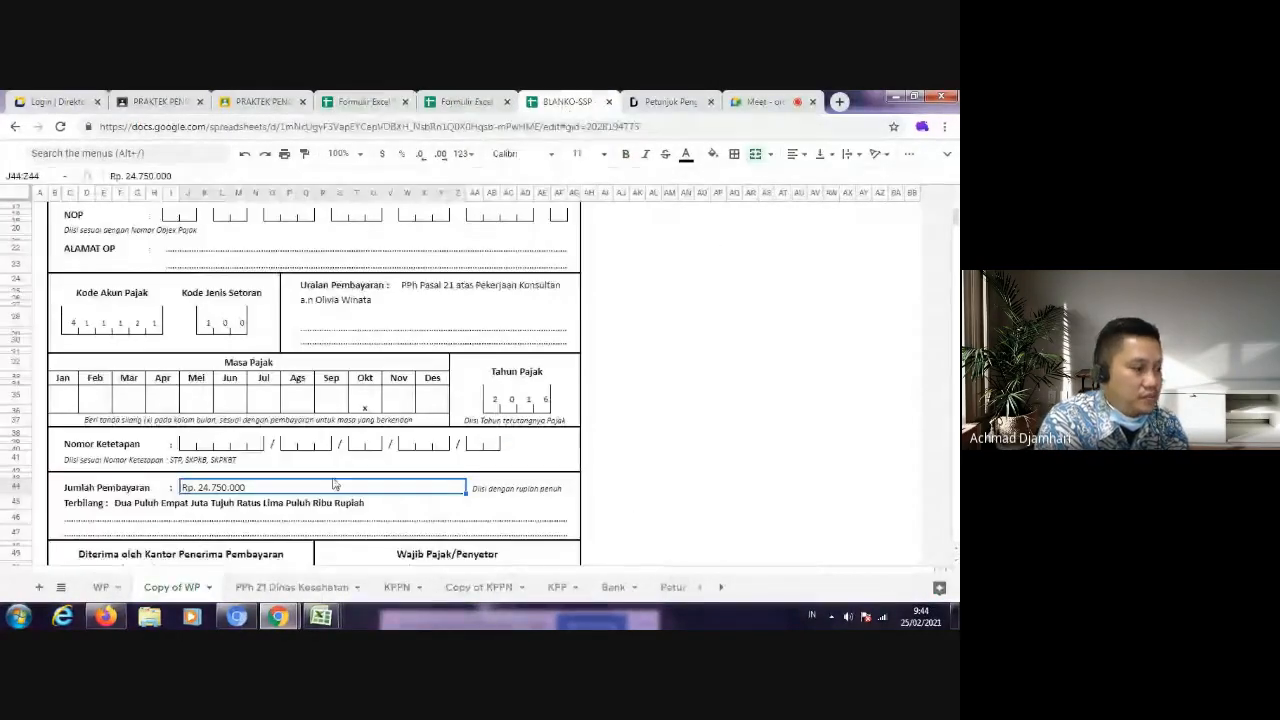
text(Rp. 900.)
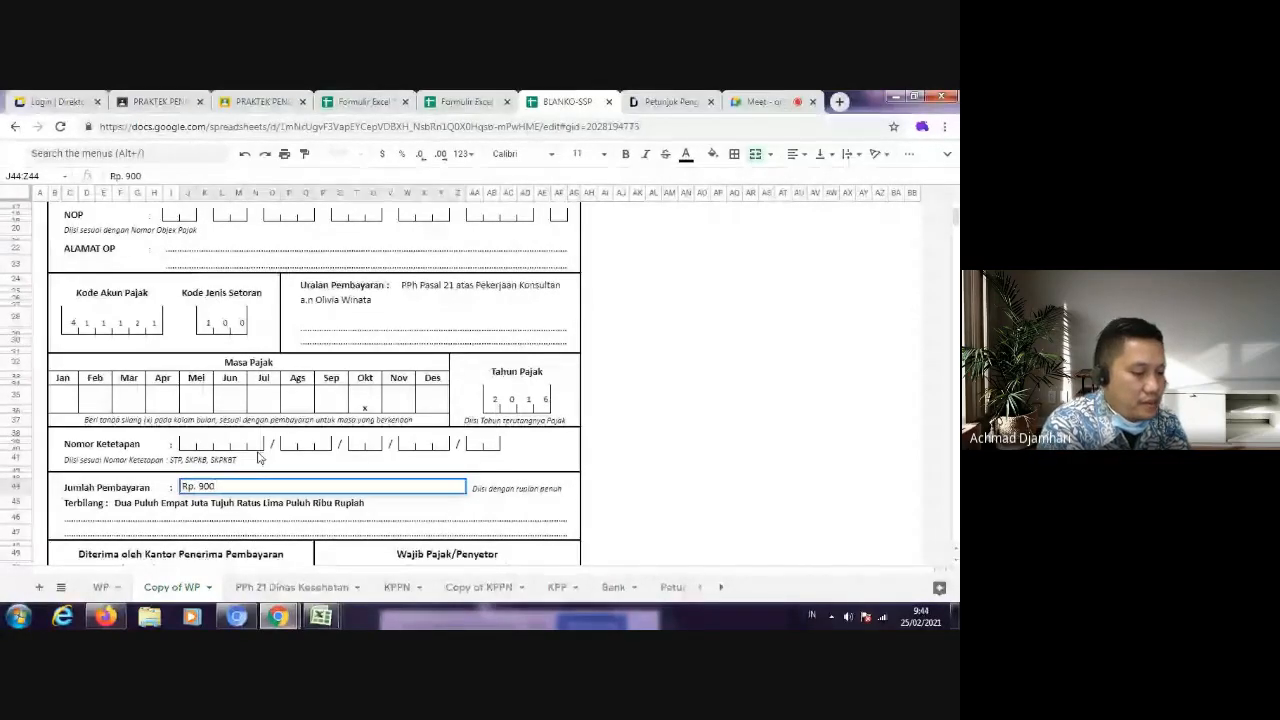
Step: Replace the Terbilang text on the SSP form with "Sembilan Ratus Ribu Rupiah"
click(79, 508)
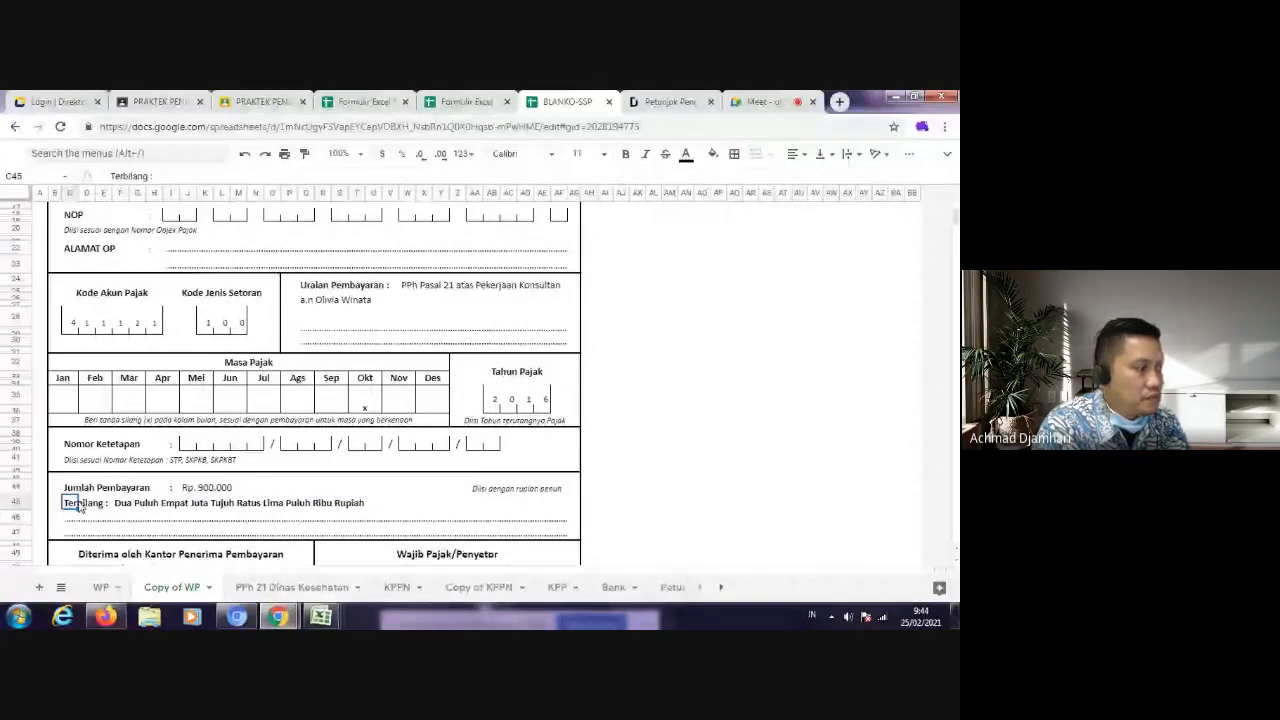
click(120, 505)
drag(348, 176, 110, 176)
text(Sembilan Ratus)
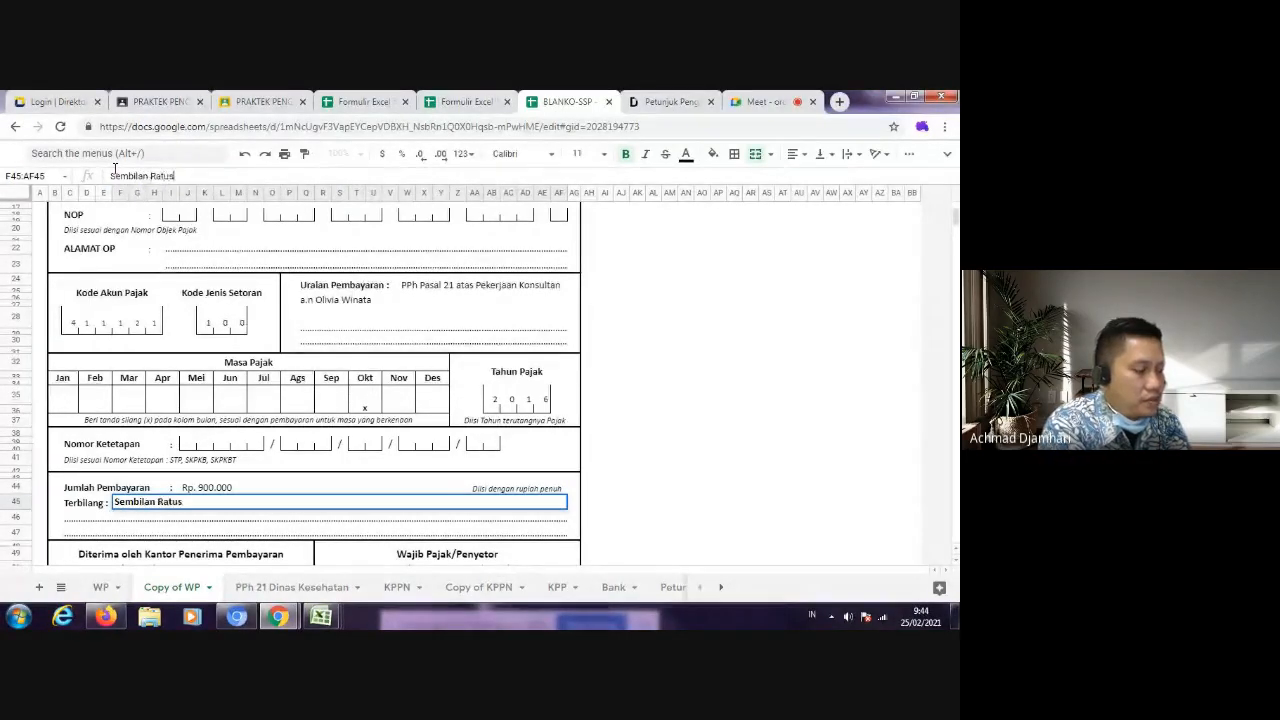
text( Ribu)
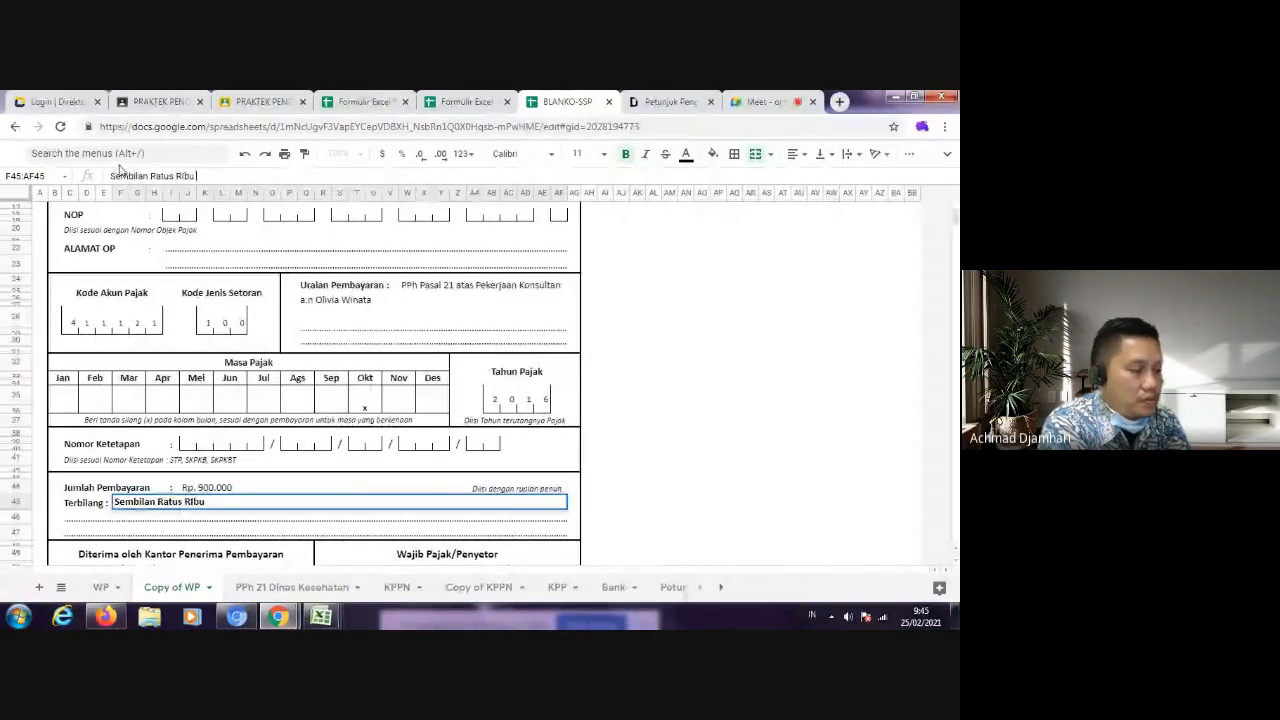
text( Rupiah)
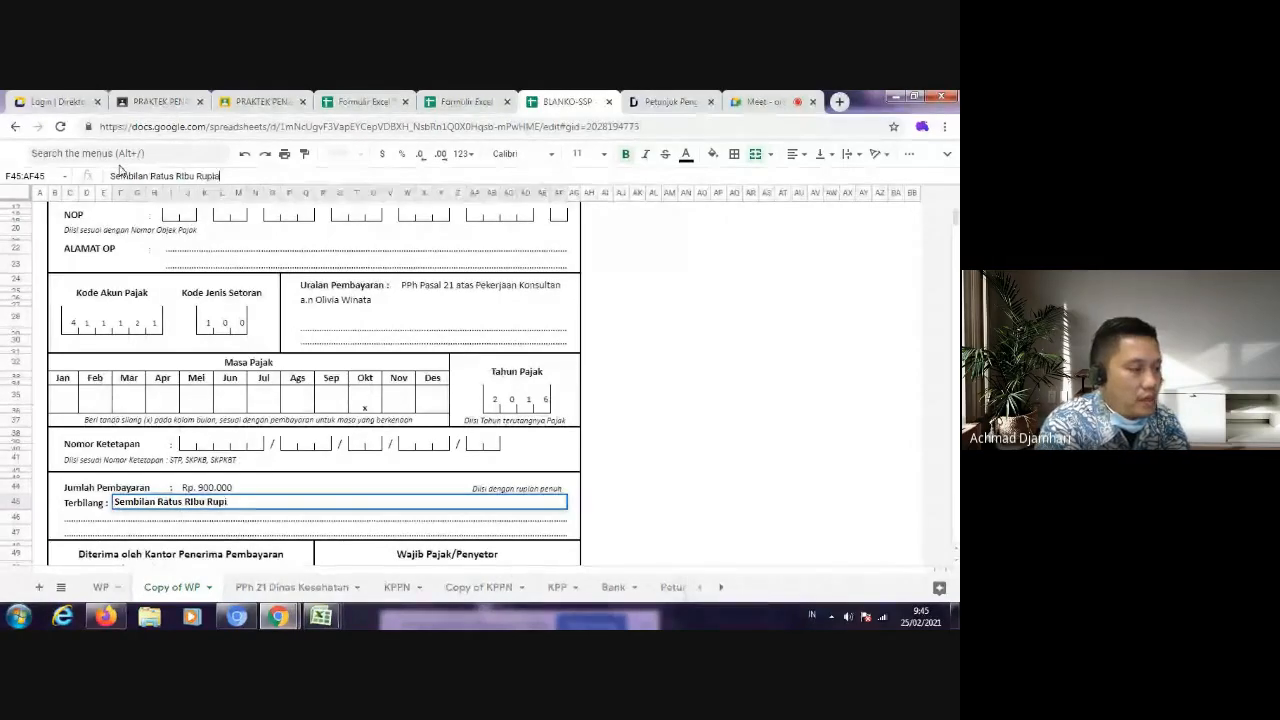
click(195, 503)
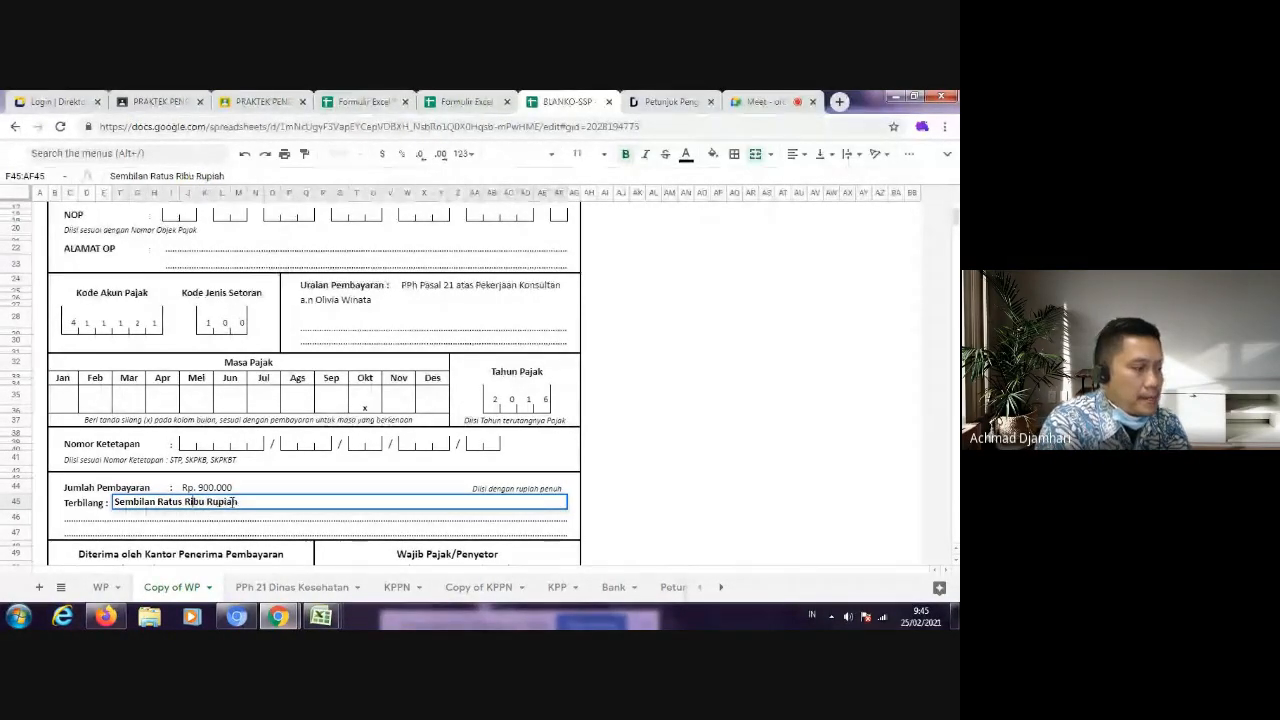
key(Return)
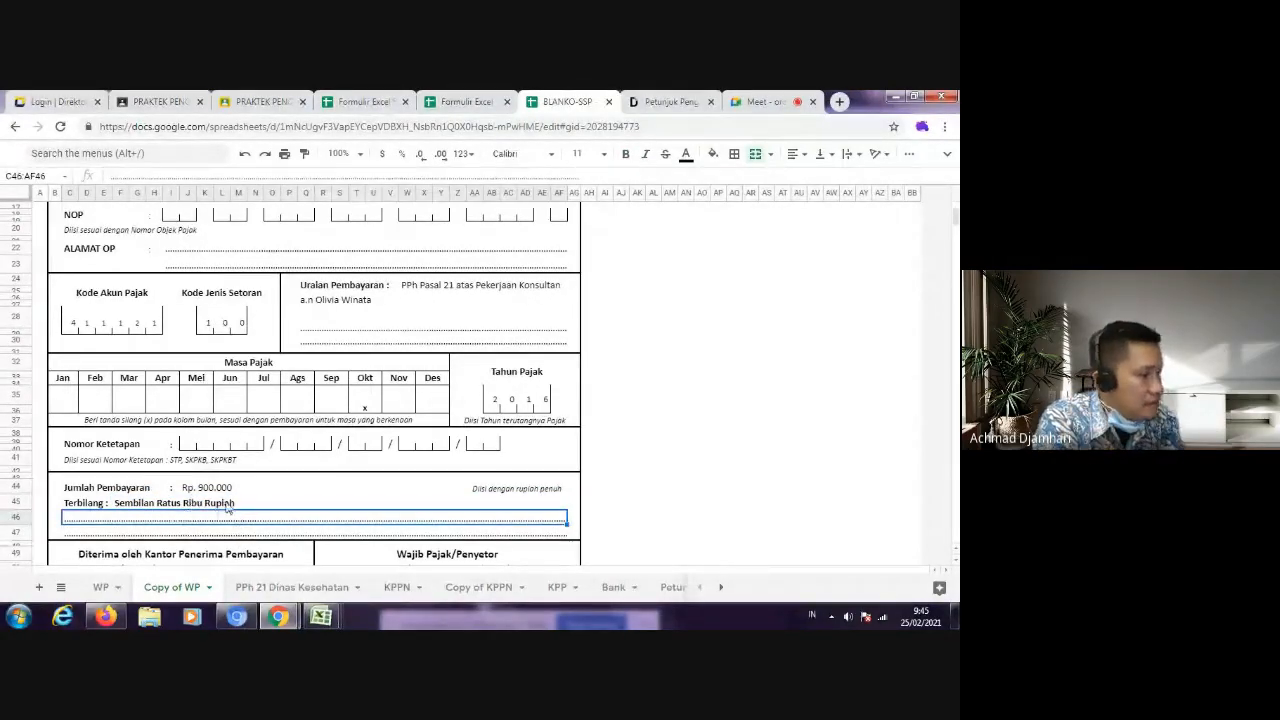
click(207, 502)
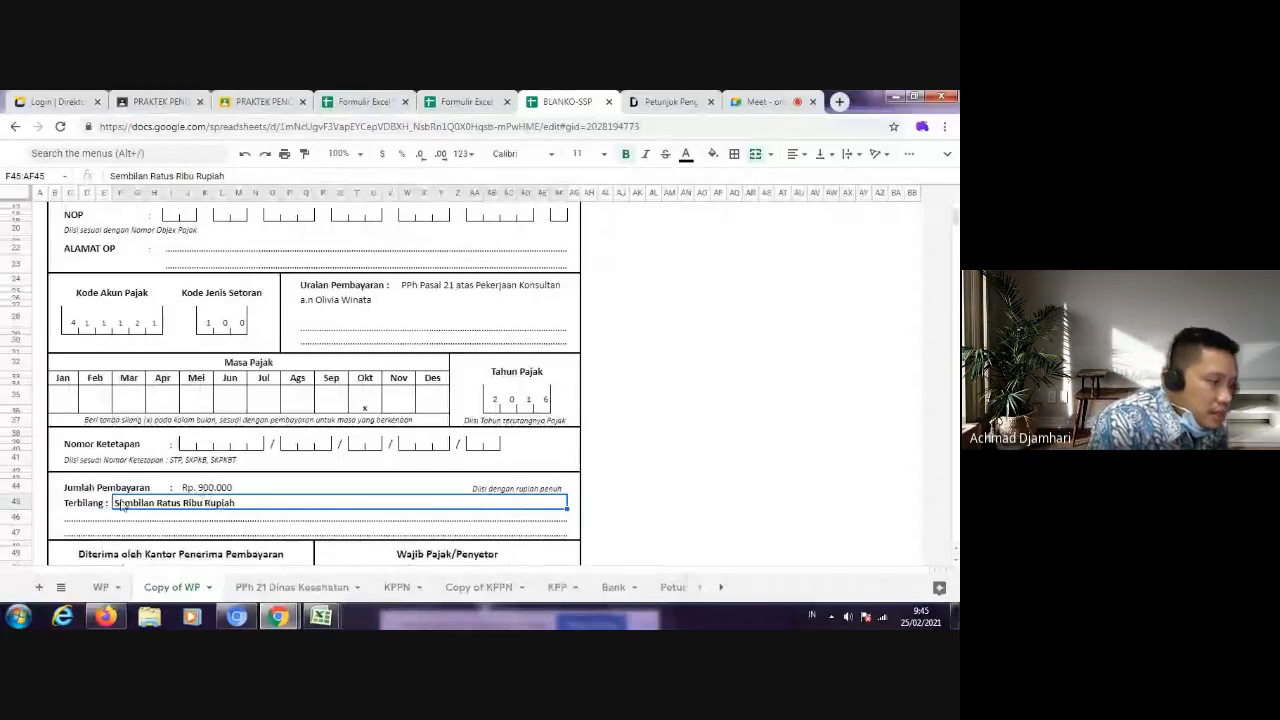
Step: Replace the Nama Jelas entry under Wajib Pajak/Penyetor with the depositor's name
scroll(118, 508, down, 1)
scroll(266, 407, down, 1)
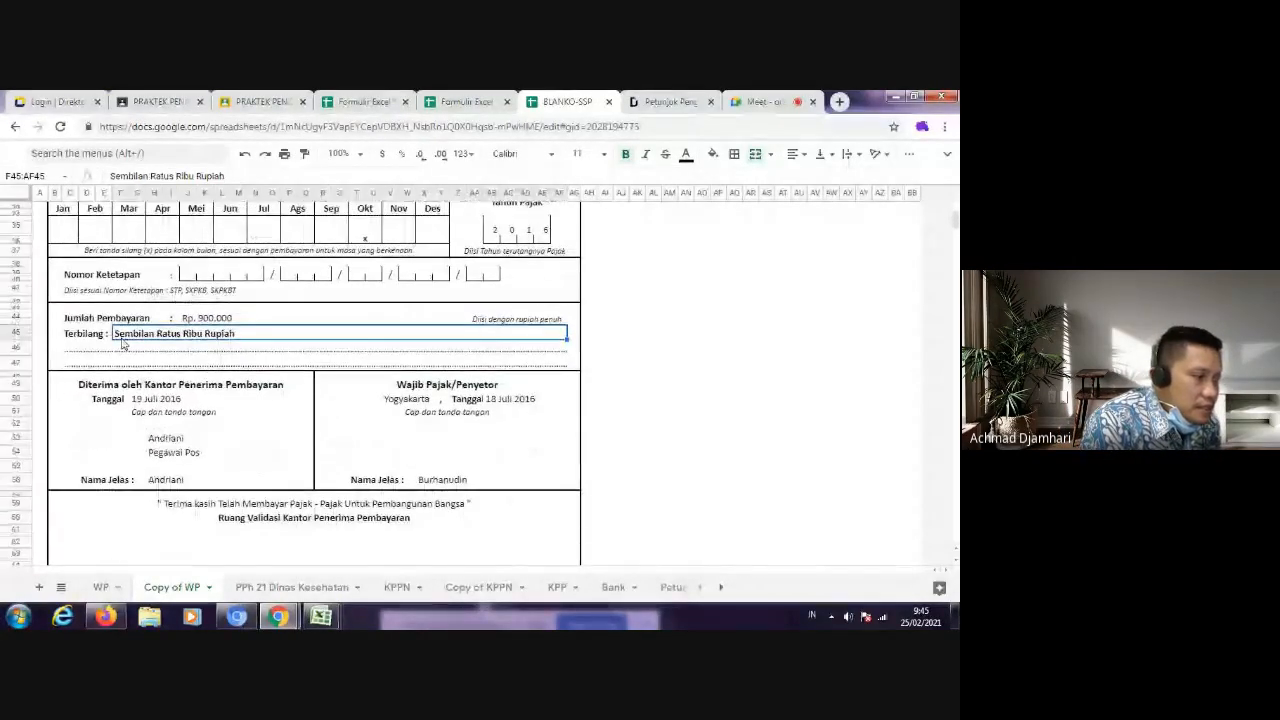
click(421, 480)
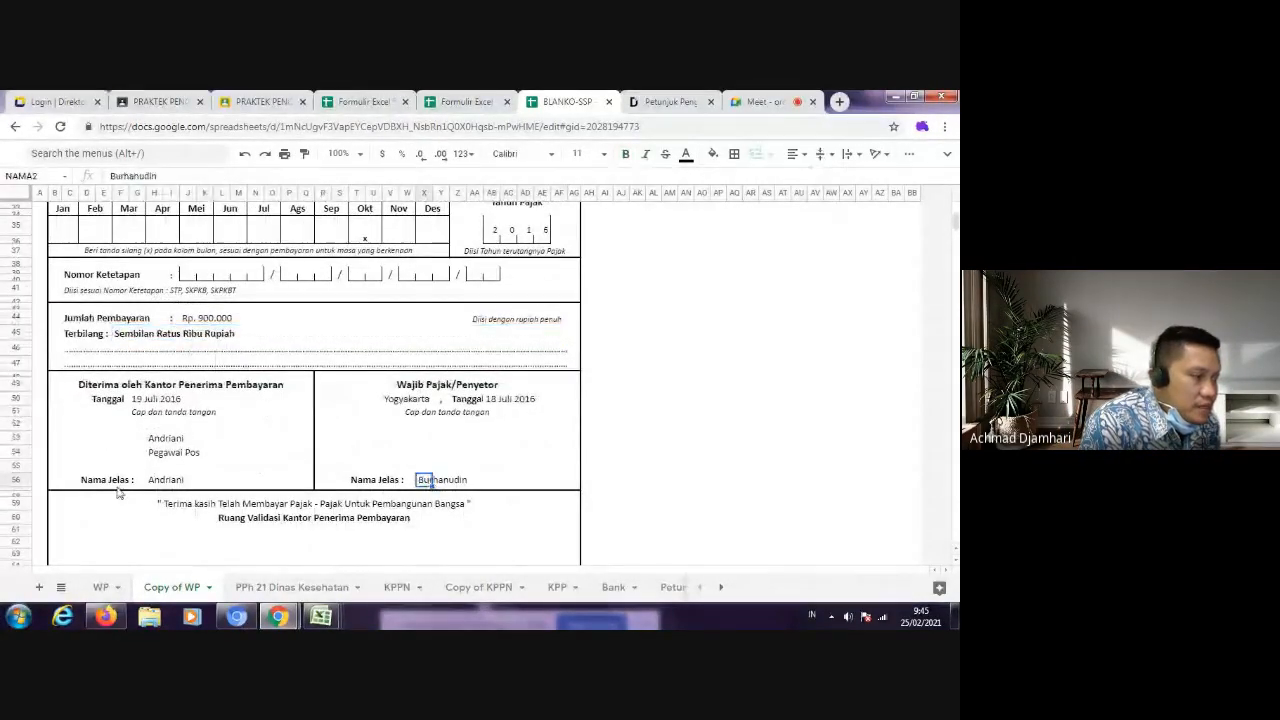
click(425, 467)
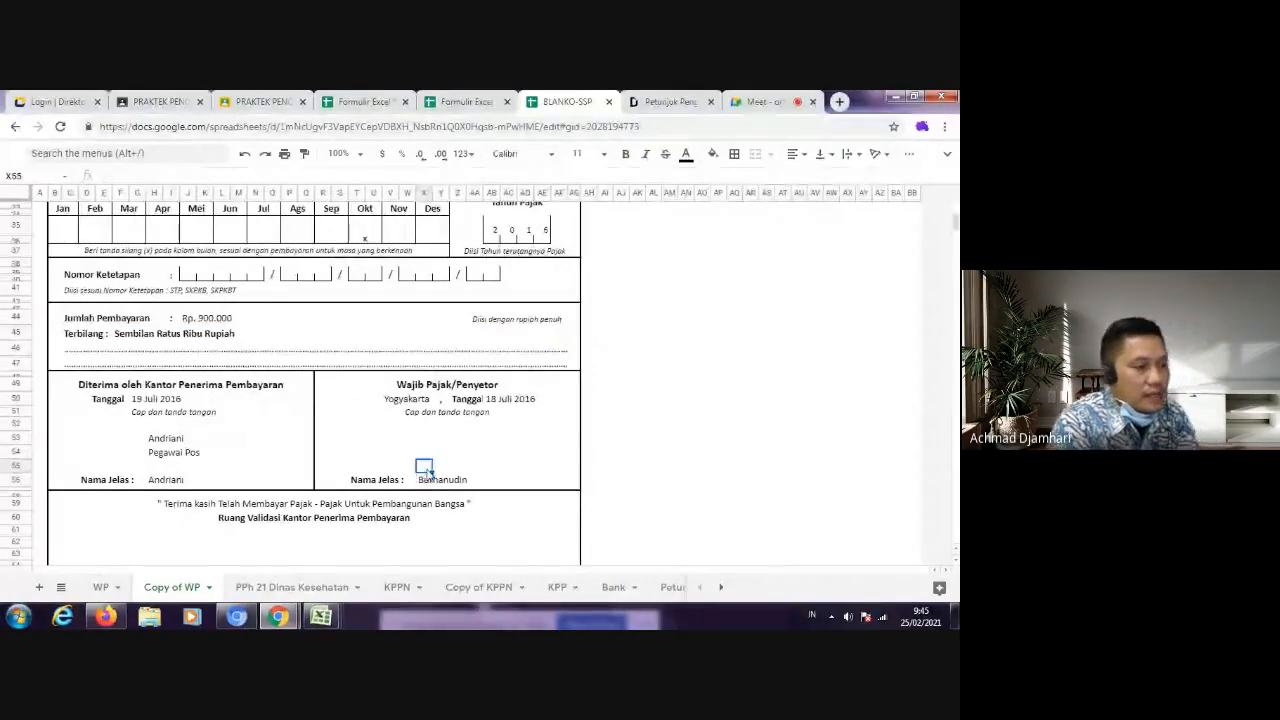
click(425, 478)
key(Delete)
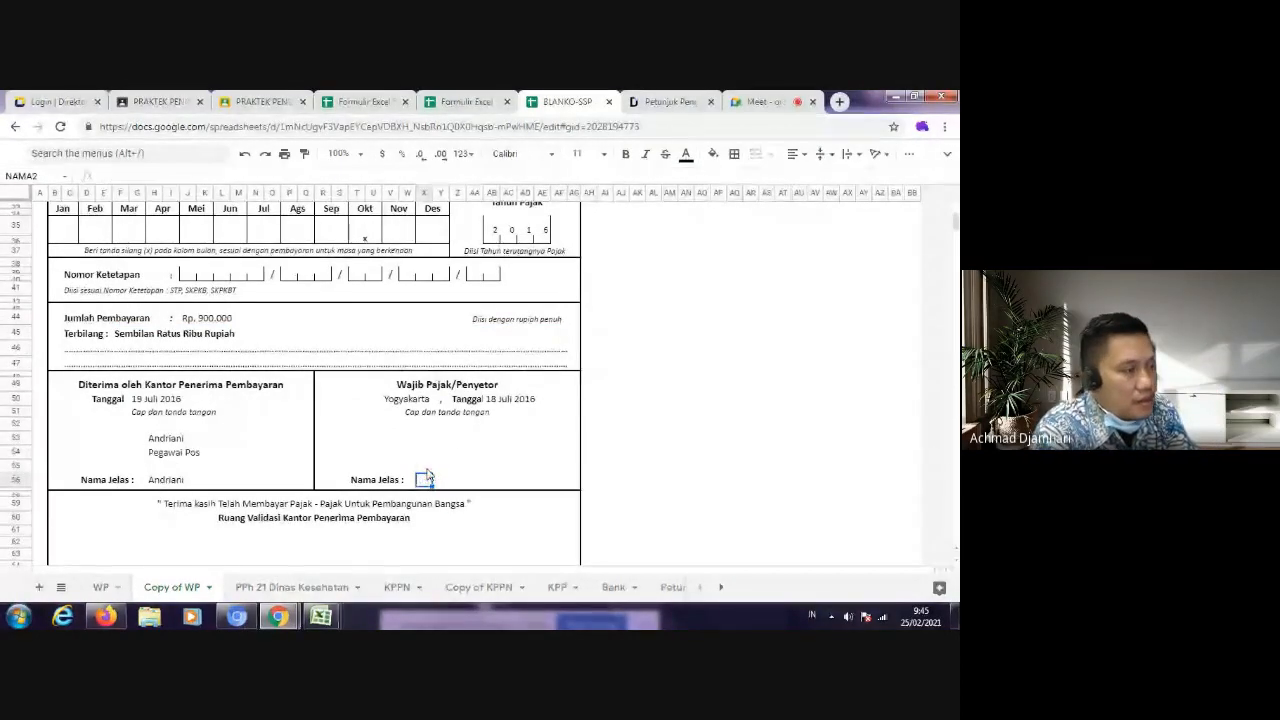
click(476, 401)
click(425, 472)
click(424, 480)
text(Astri)
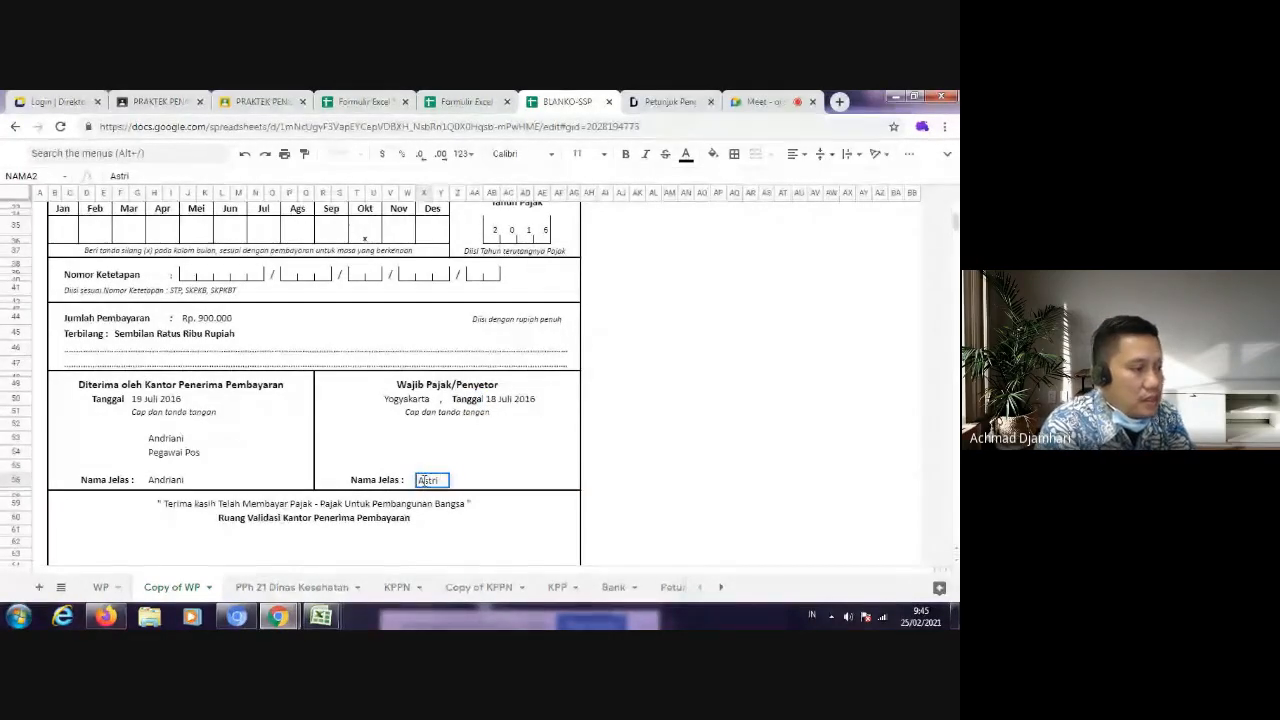
Step: Change the Wajib Pajak/Penyetor signing date to "20 Oktober 2016"
click(462, 400)
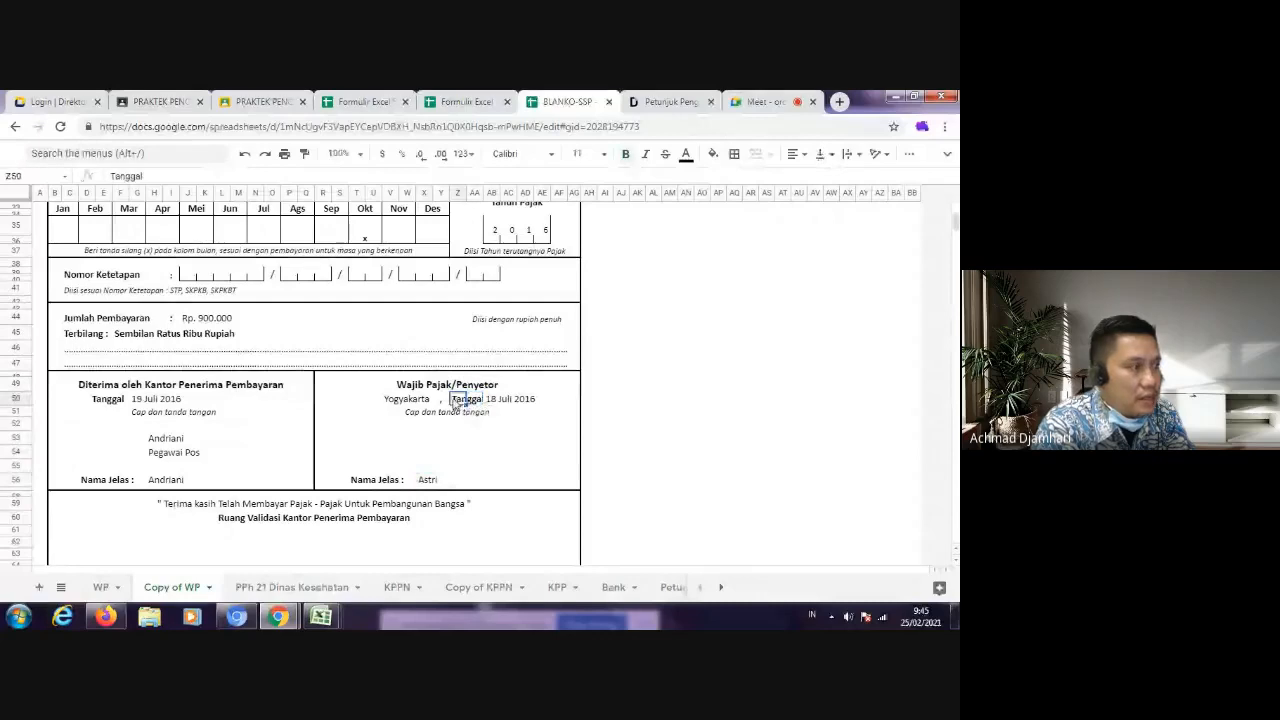
click(392, 402)
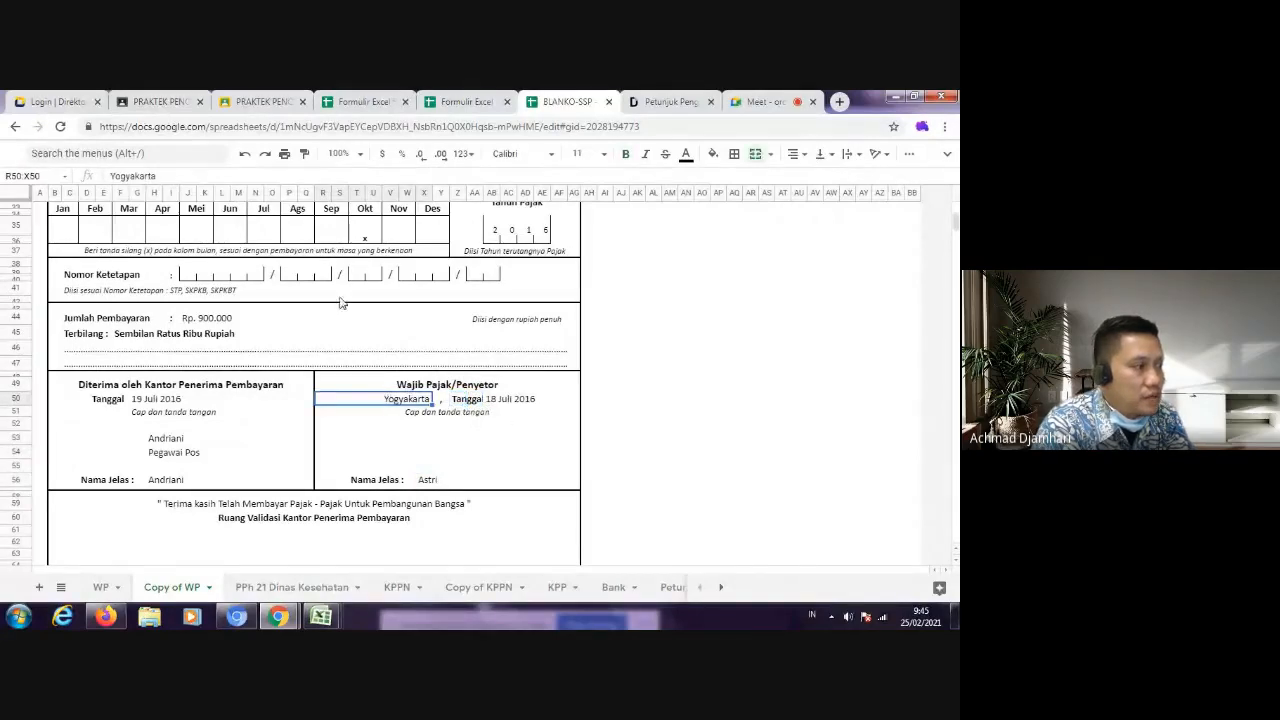
click(499, 402)
click(190, 172)
drag(190, 172, 86, 174)
text(20 Oktober 2016)
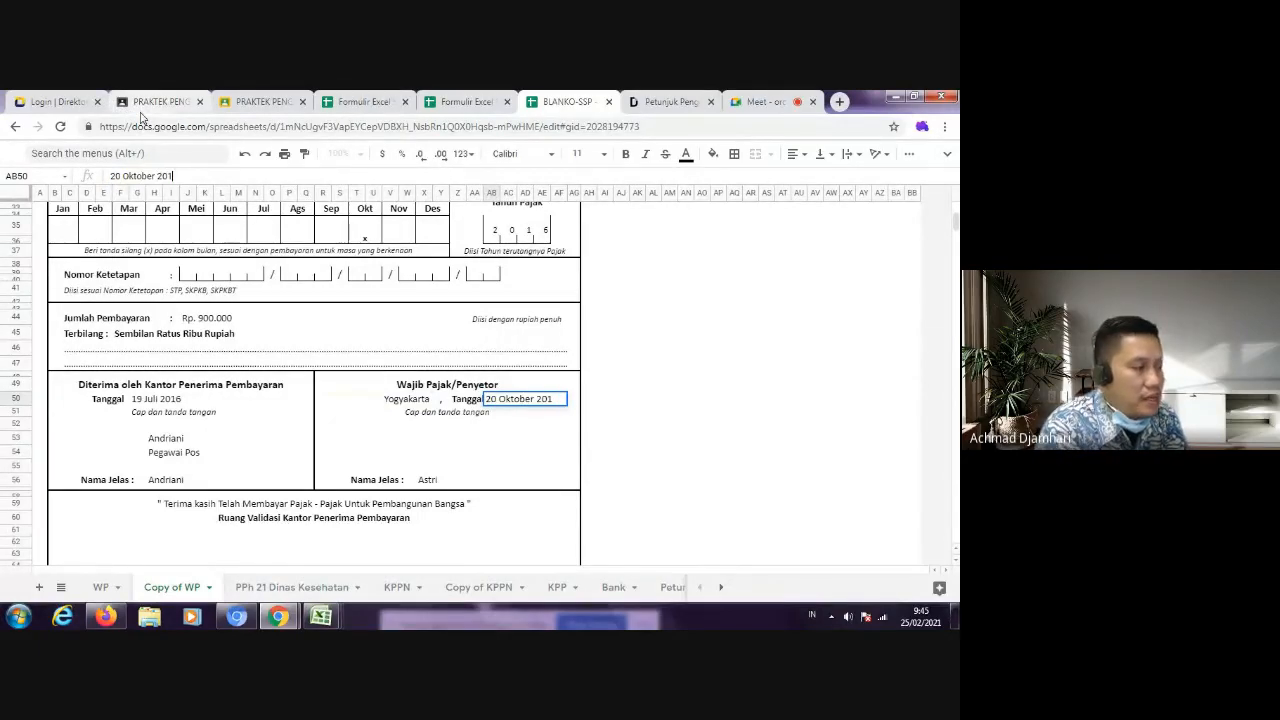
Step: Change the date under Diterima oleh Kantor Penerima Pembayaran to "22 Oktober 2016"
click(127, 399)
click(141, 401)
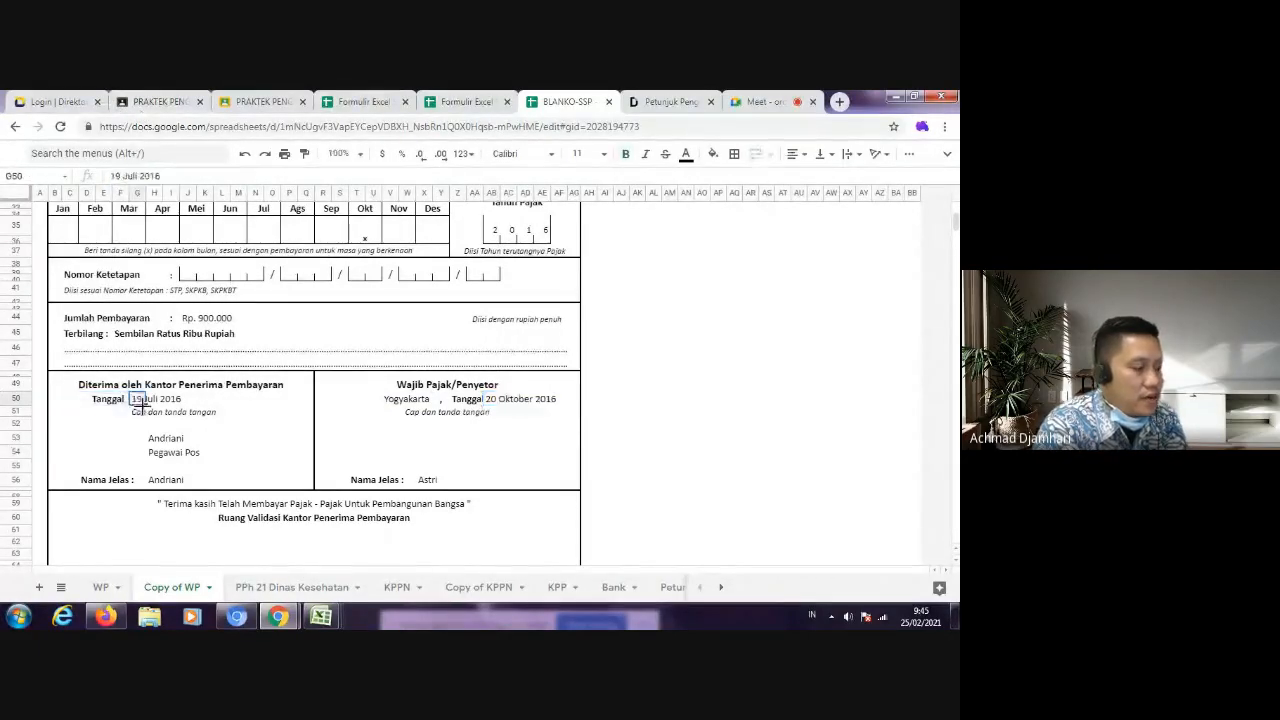
text(20 Okto)
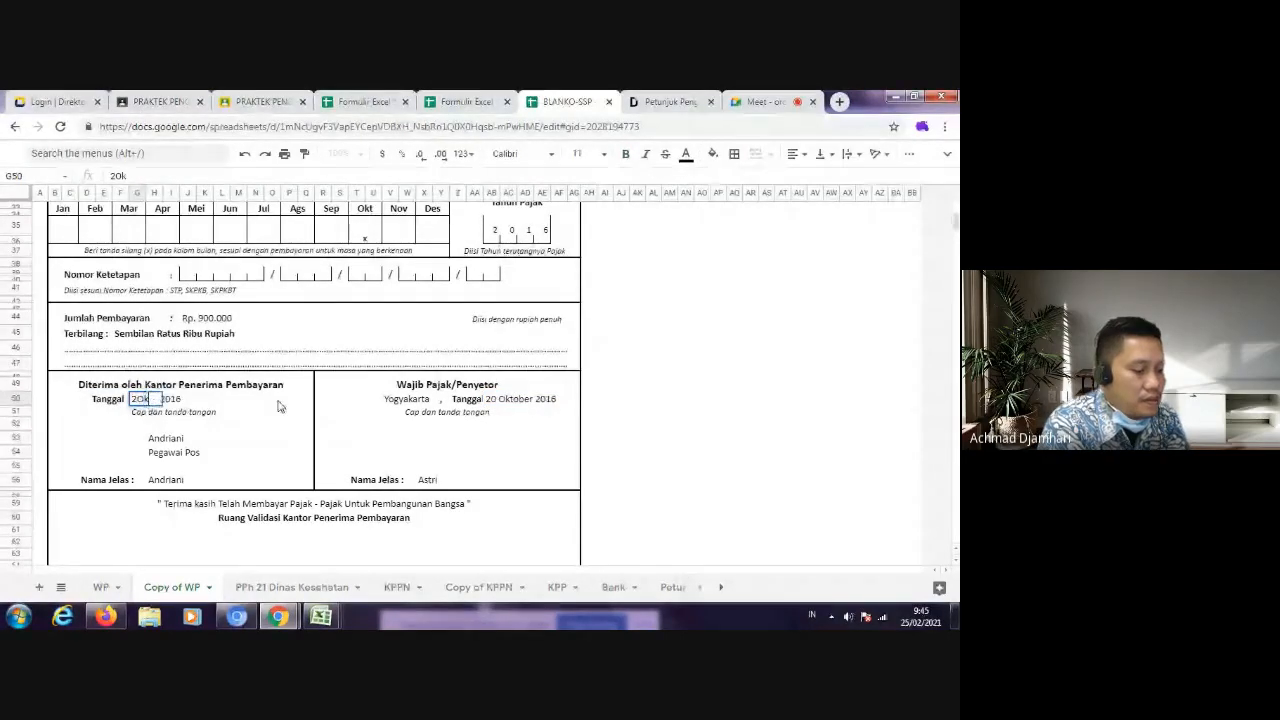
text(ber 2016)
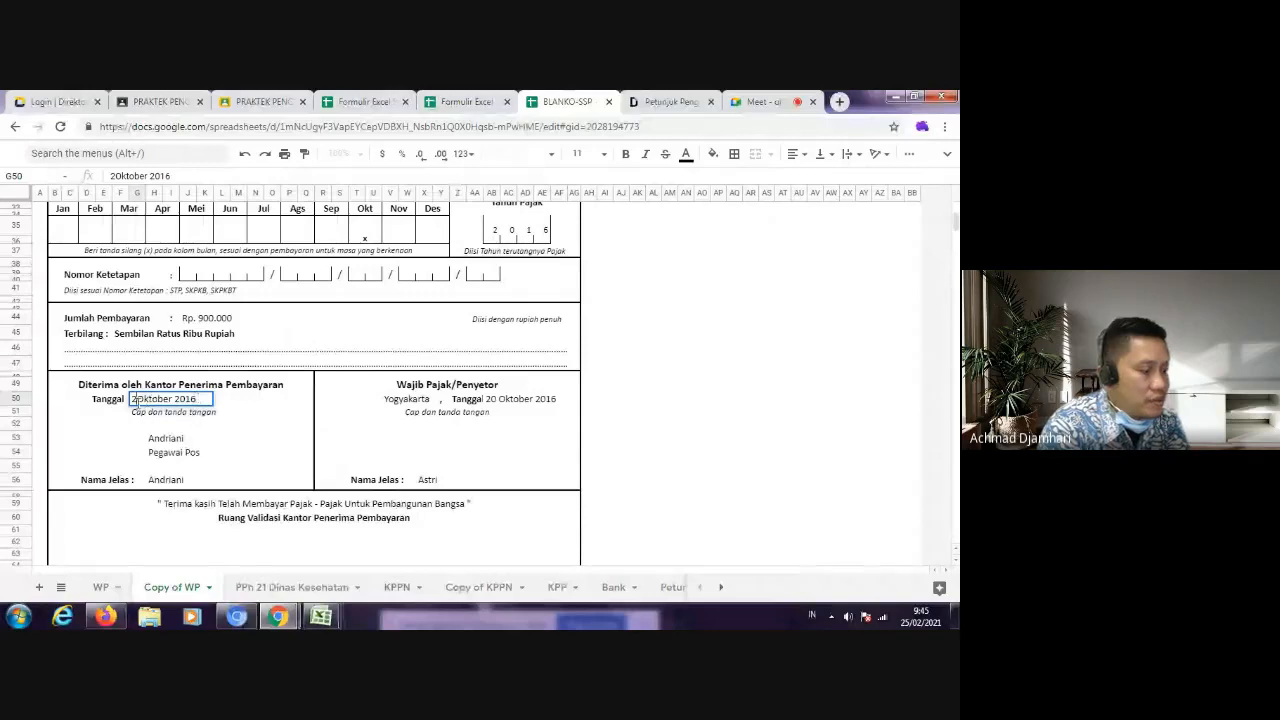
text(2)
key(Return)
click(293, 456)
Step: Review the filled SSP form up to its header, and examine the Andromon Inc and Honorarium rows in the 1770-II withholding list
scroll(255, 426, down, 3)
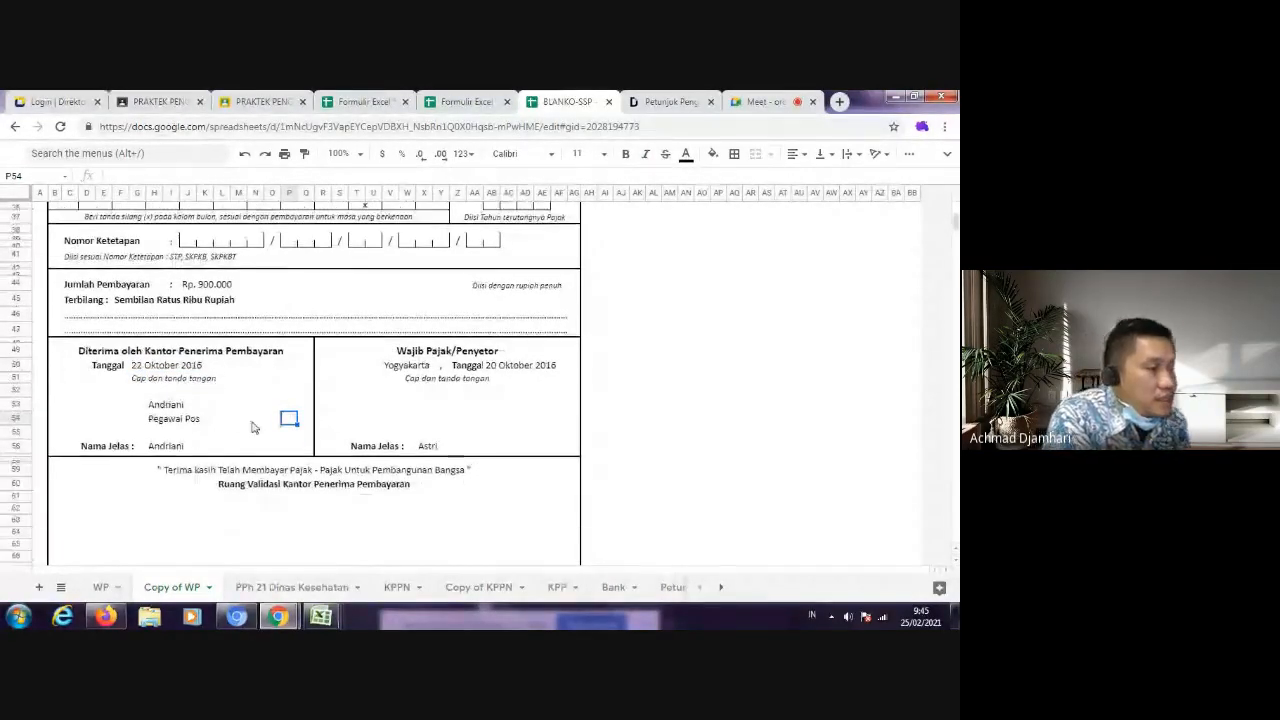
scroll(320, 408, up, 5)
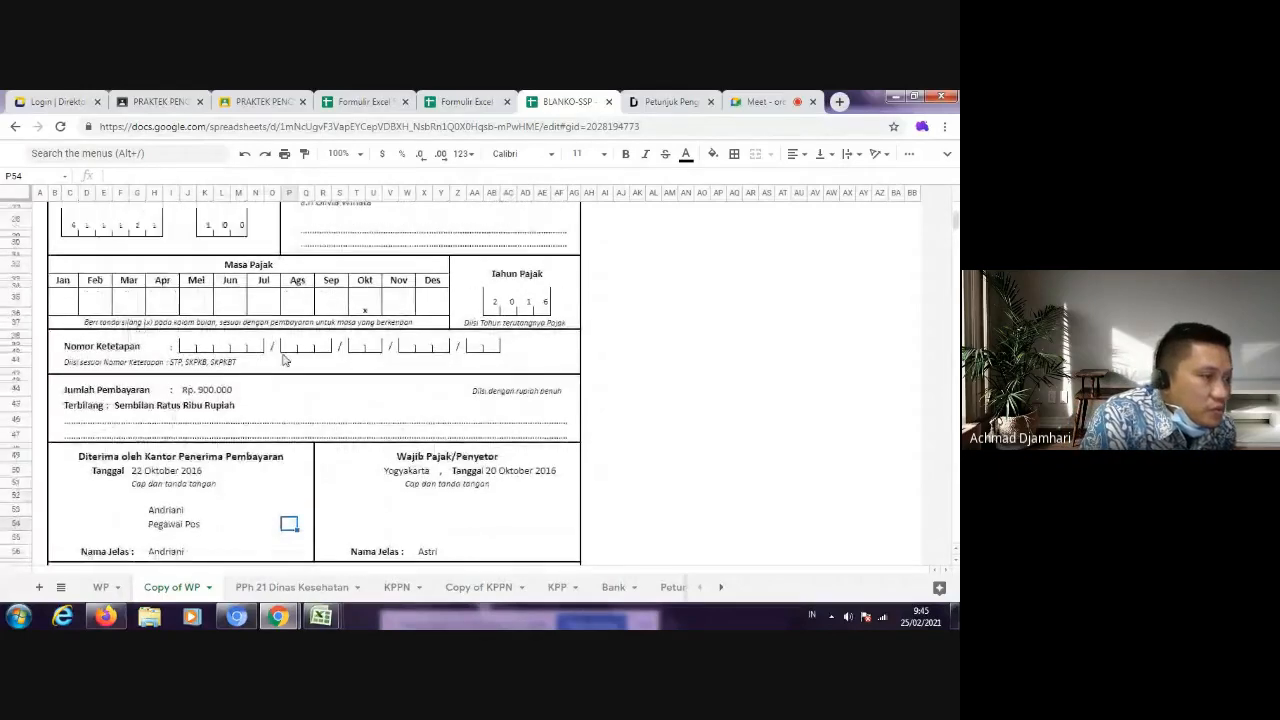
scroll(317, 372, up, 1)
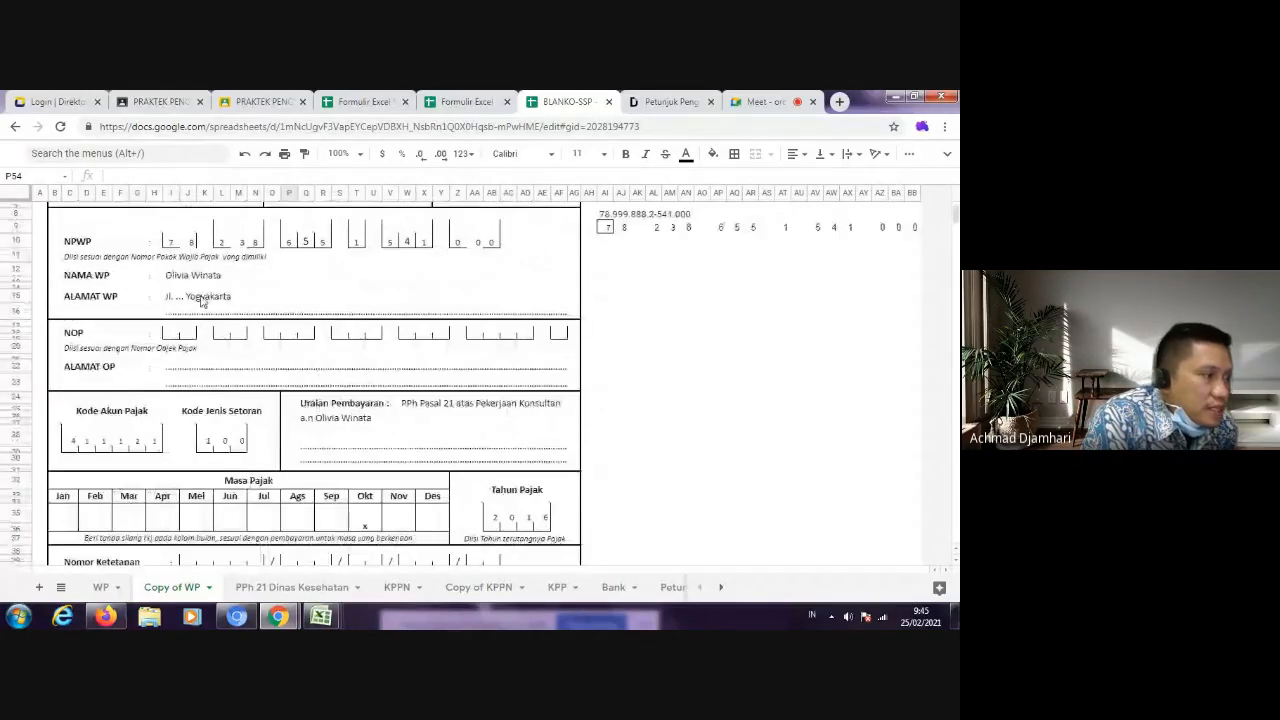
scroll(220, 310, up, 2)
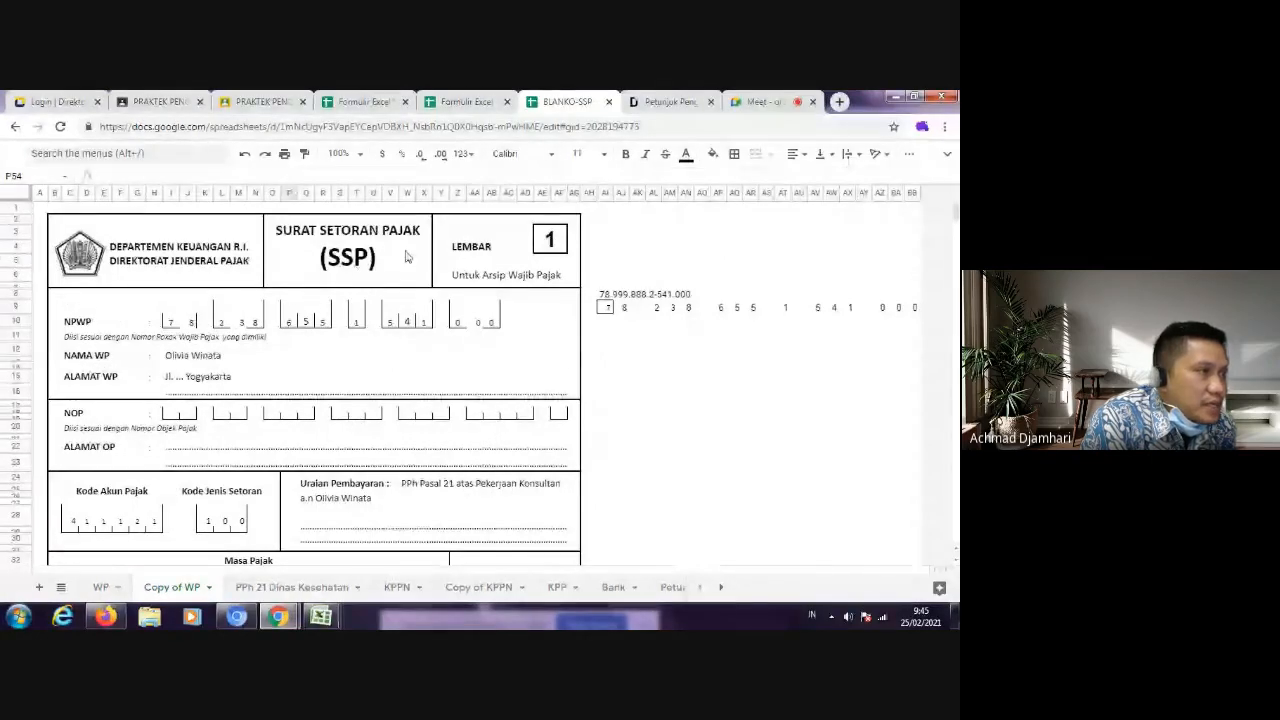
click(362, 101)
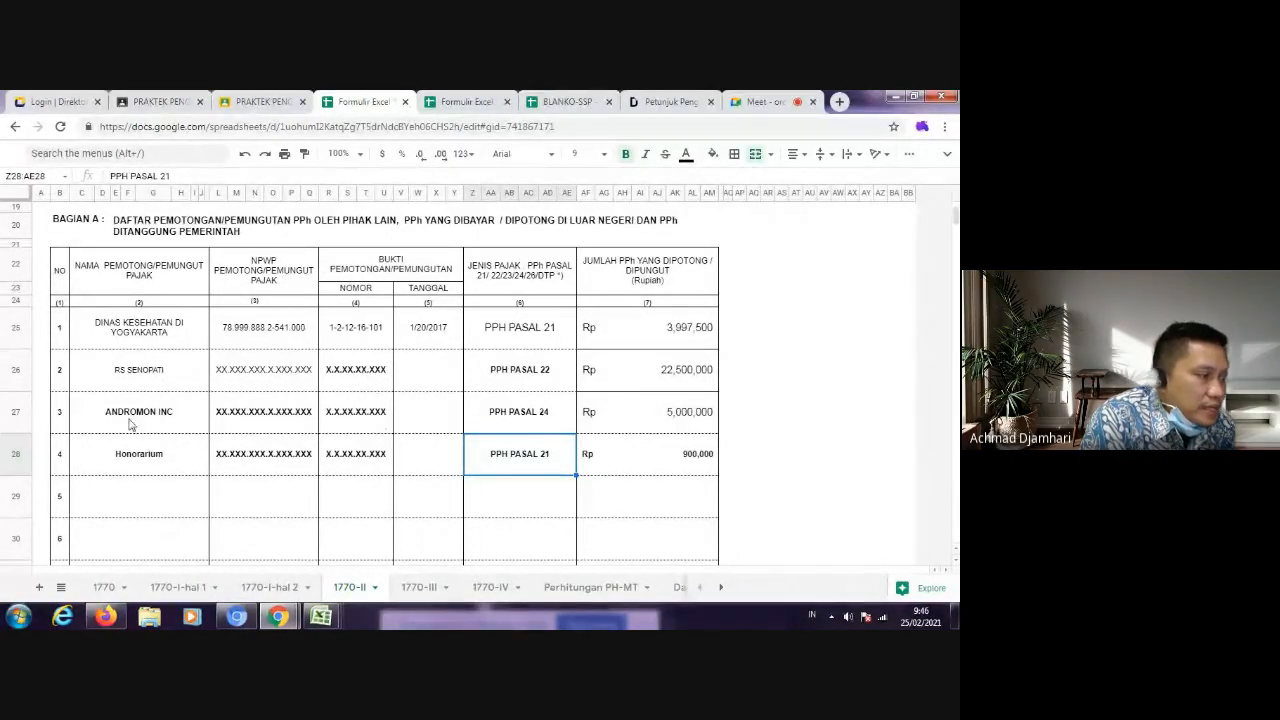
drag(100, 422, 652, 424)
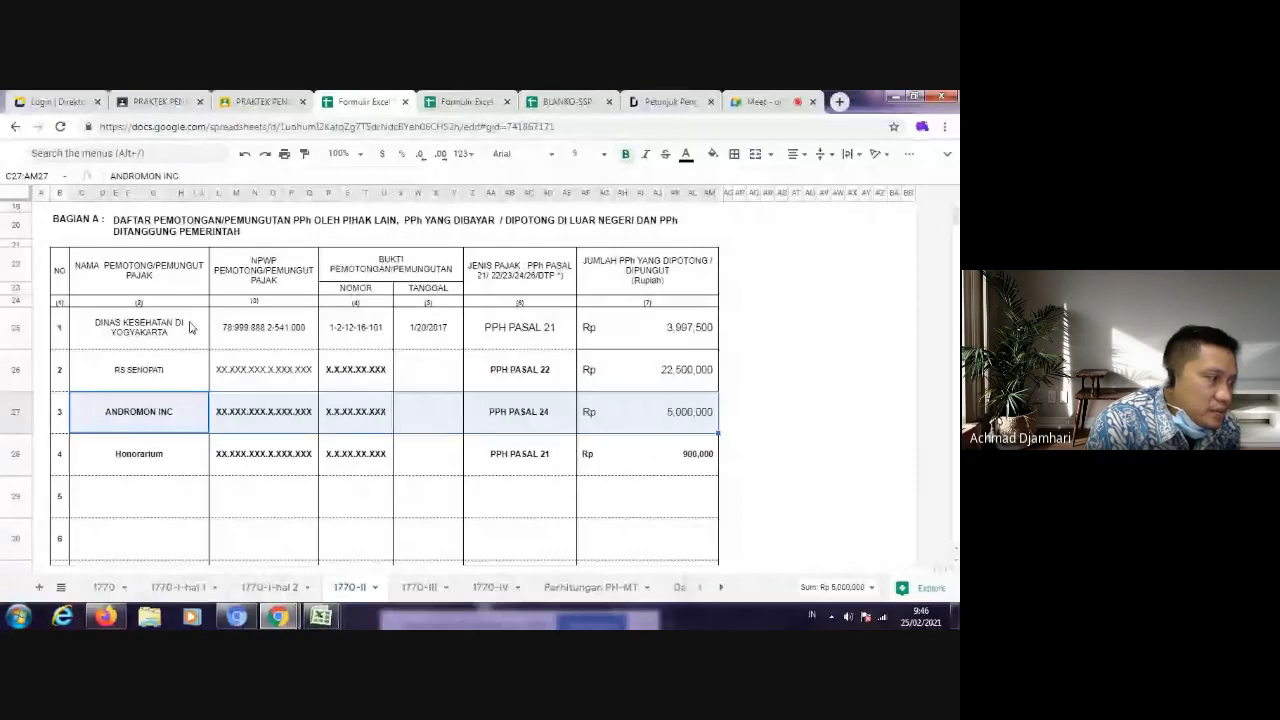
click(167, 376)
click(168, 456)
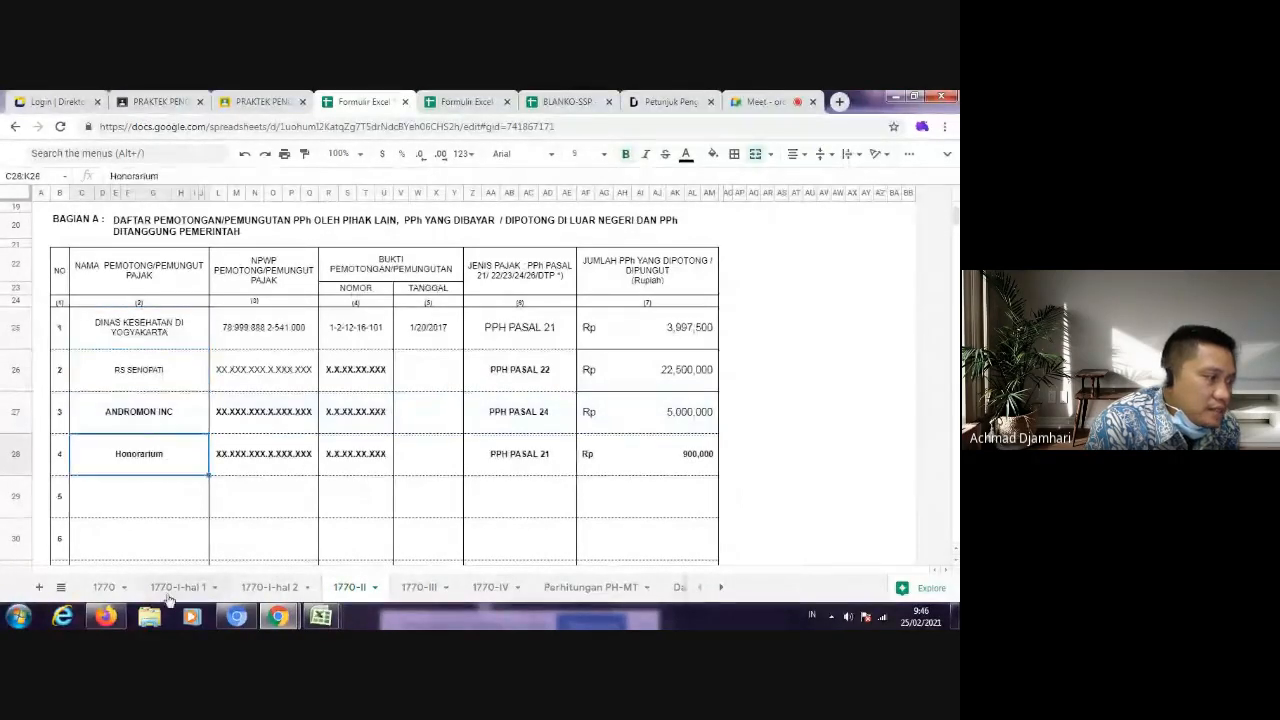
Step: Examine the tax credit and PPh Pasal 29 underpayment lines on sheet 1770, and the Jumlah Bagian A total on 1770-II
click(105, 587)
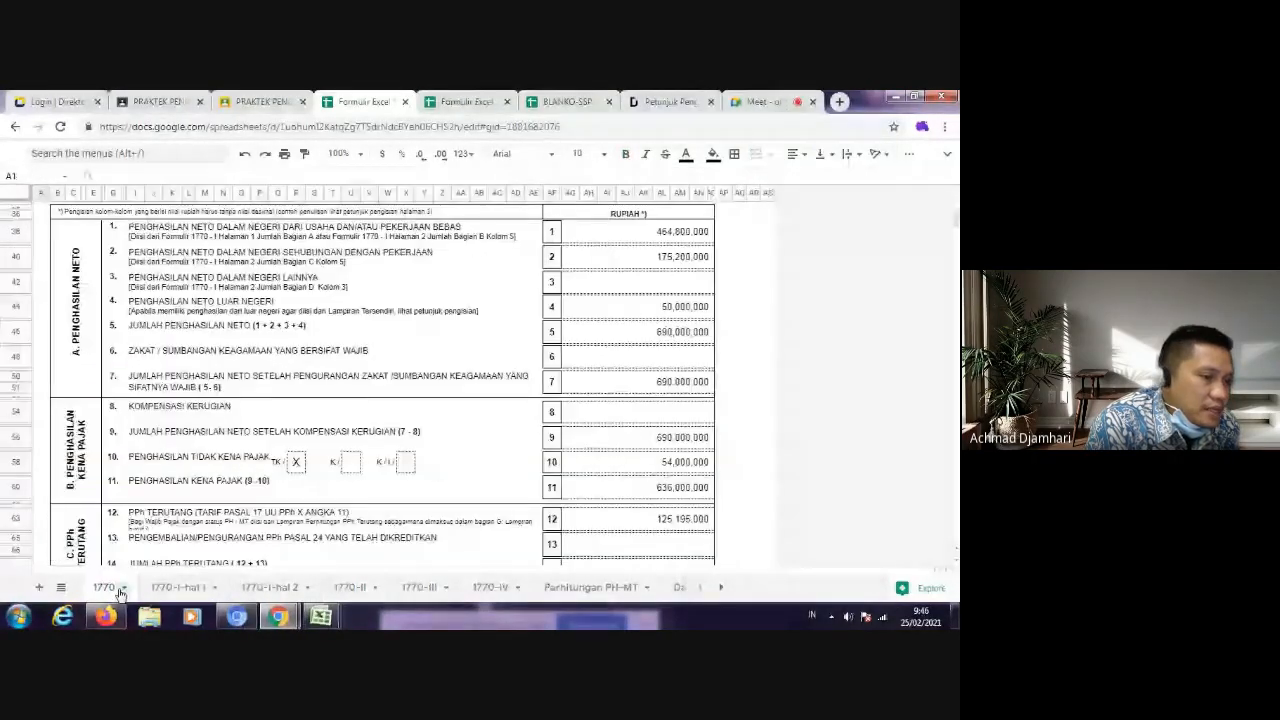
scroll(657, 478, down, 5)
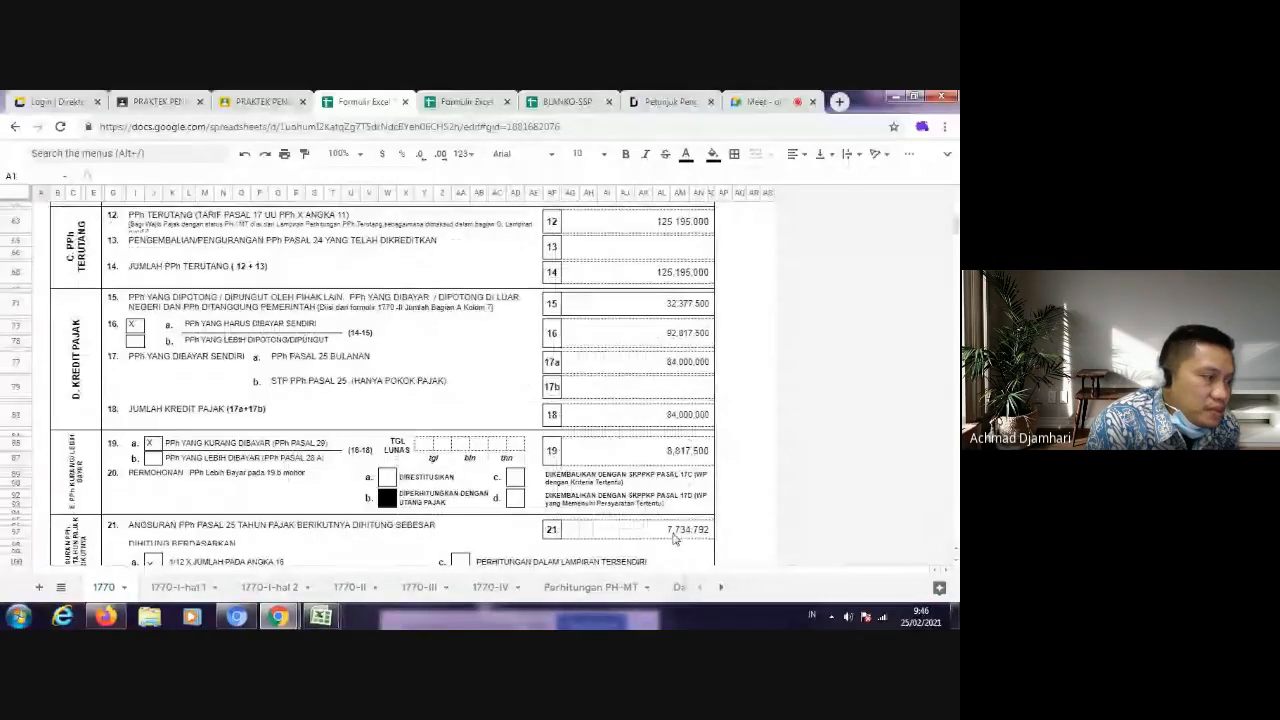
click(667, 453)
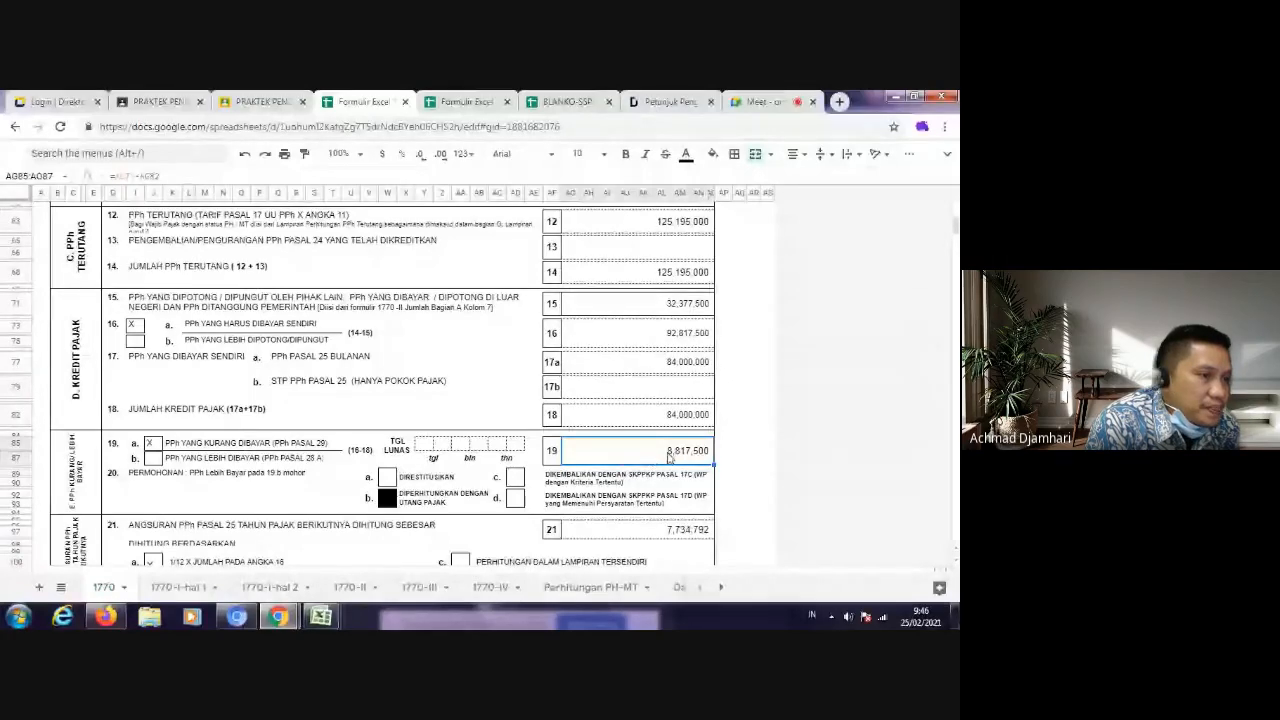
scroll(676, 452, up, 2)
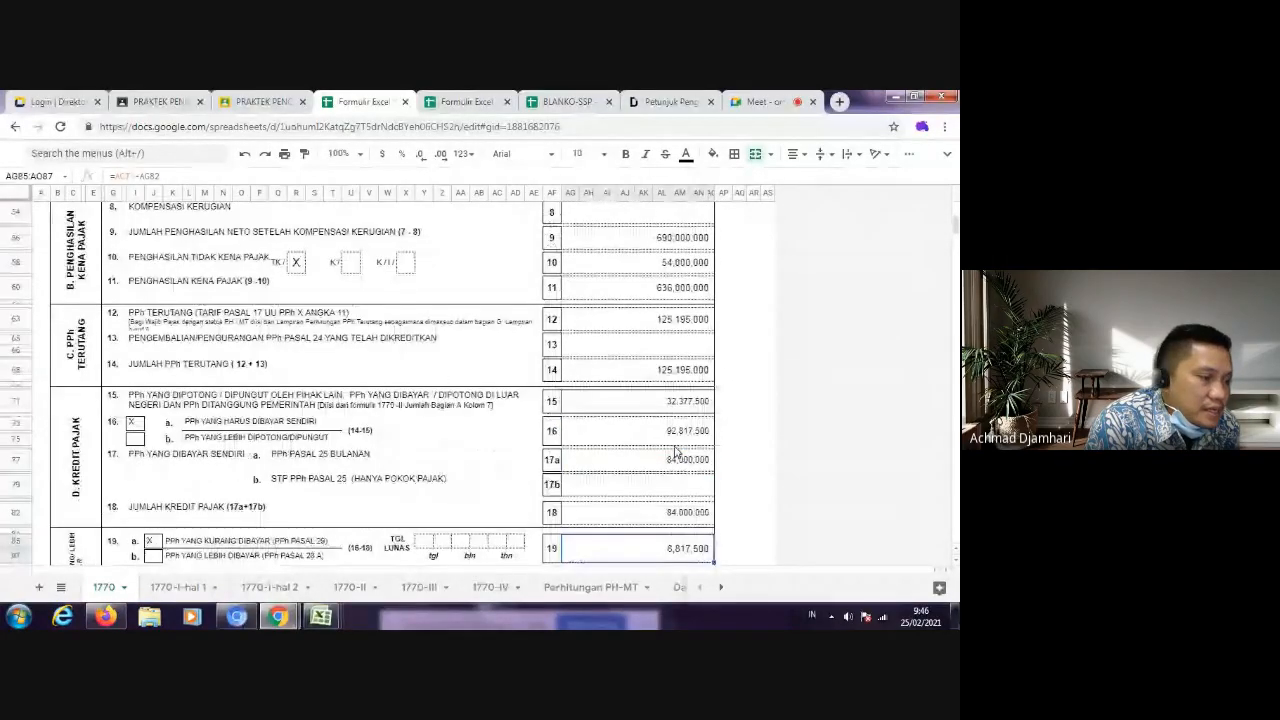
scroll(676, 452, up, 1)
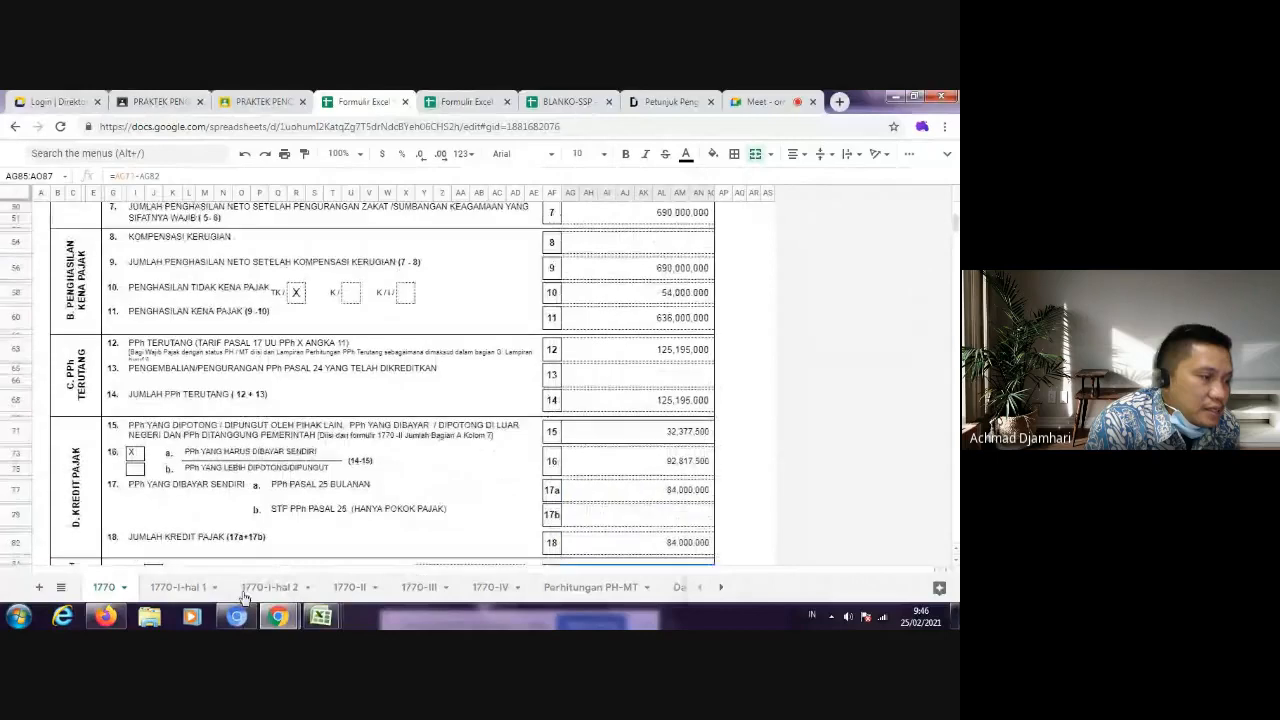
click(344, 590)
scroll(672, 474, down, 10)
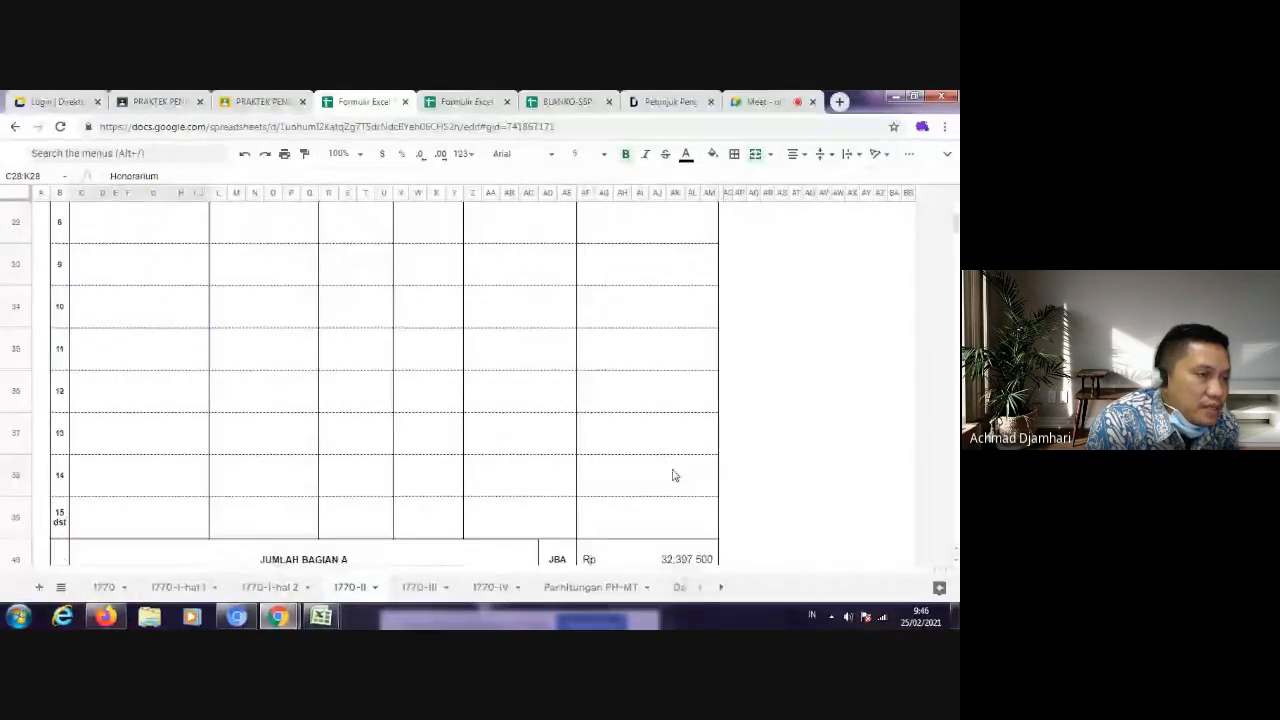
Step: Review the withholding rows on 1770-II and in the student's submission, check the meeting, and view Copy of WP in BLANKO-SSP
scroll(590, 451, up, 3)
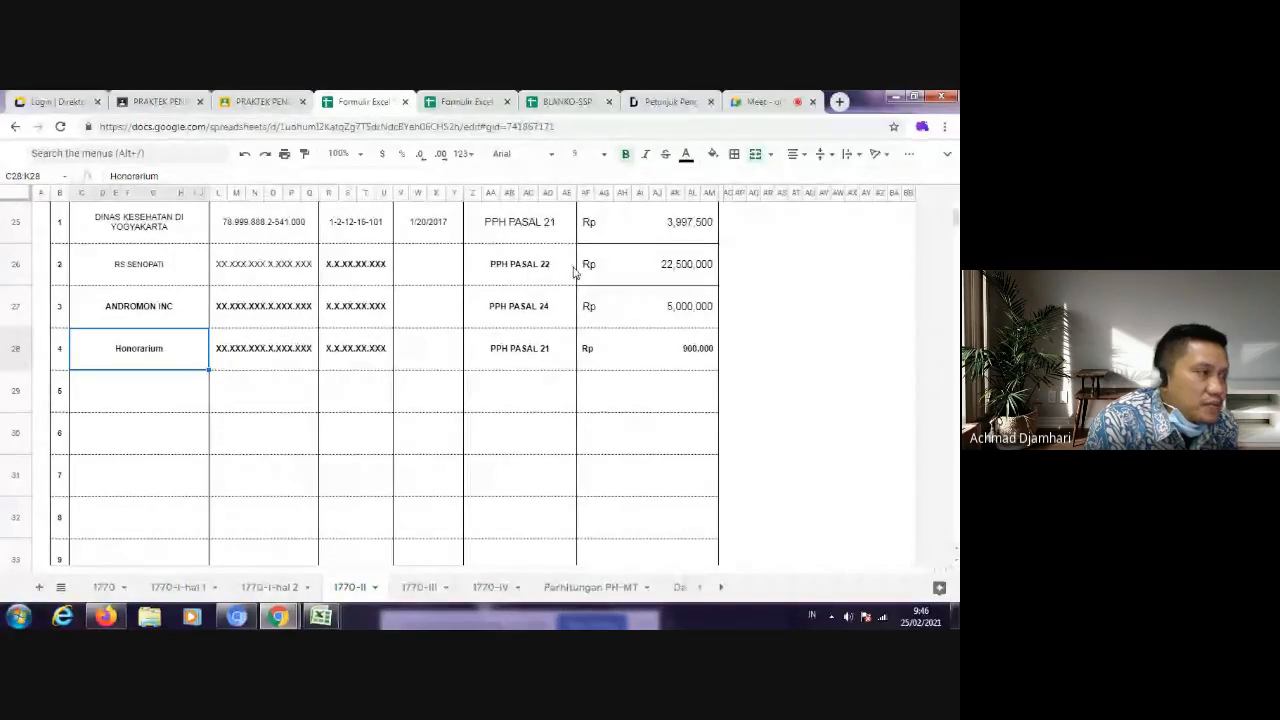
click(270, 108)
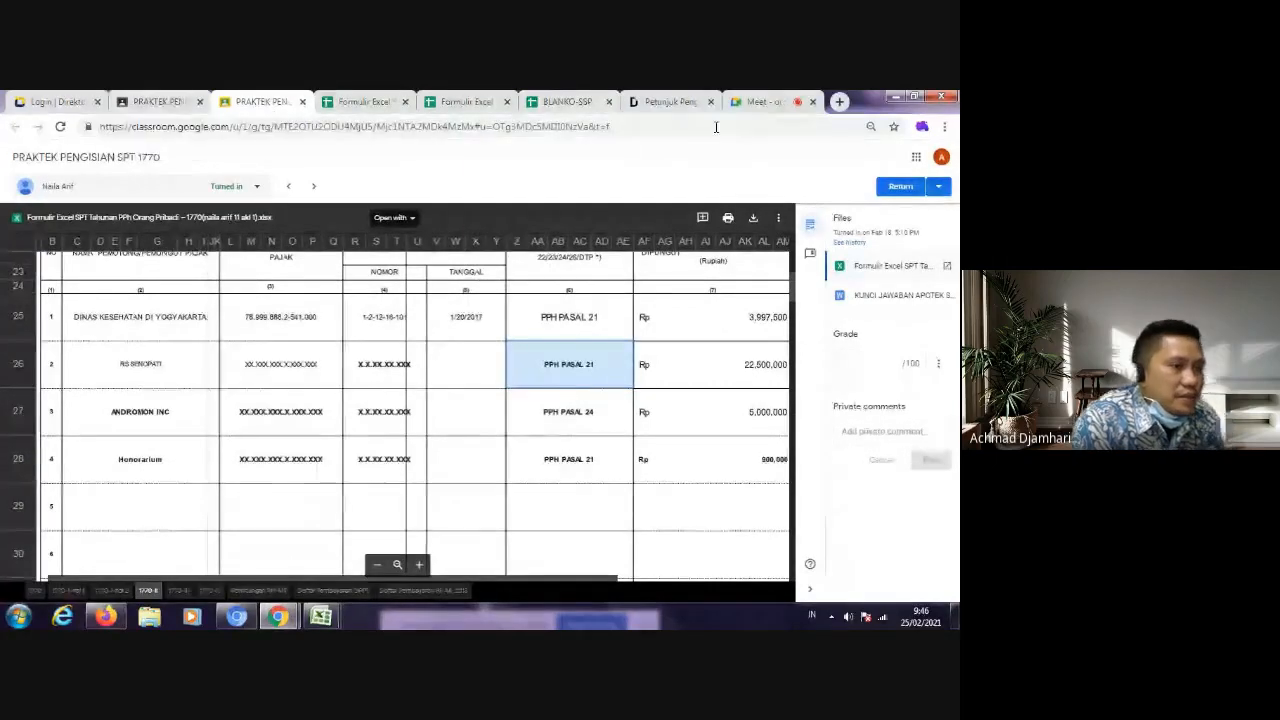
click(775, 103)
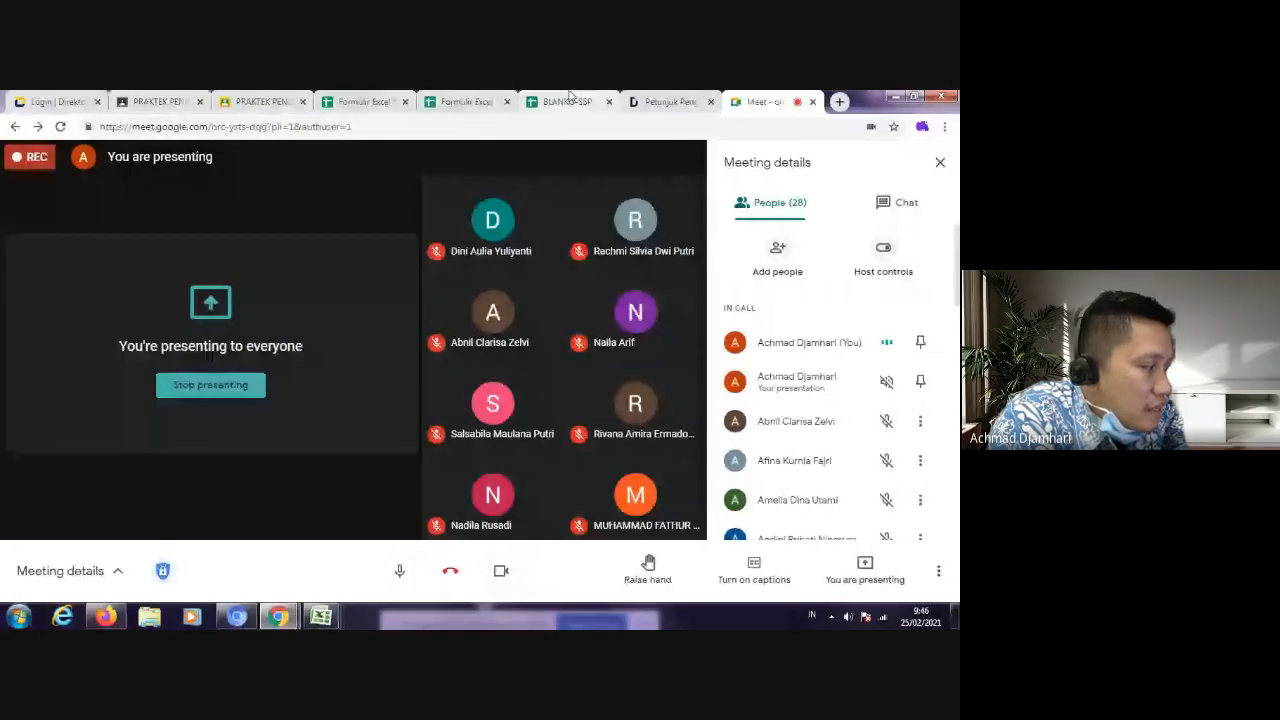
click(567, 101)
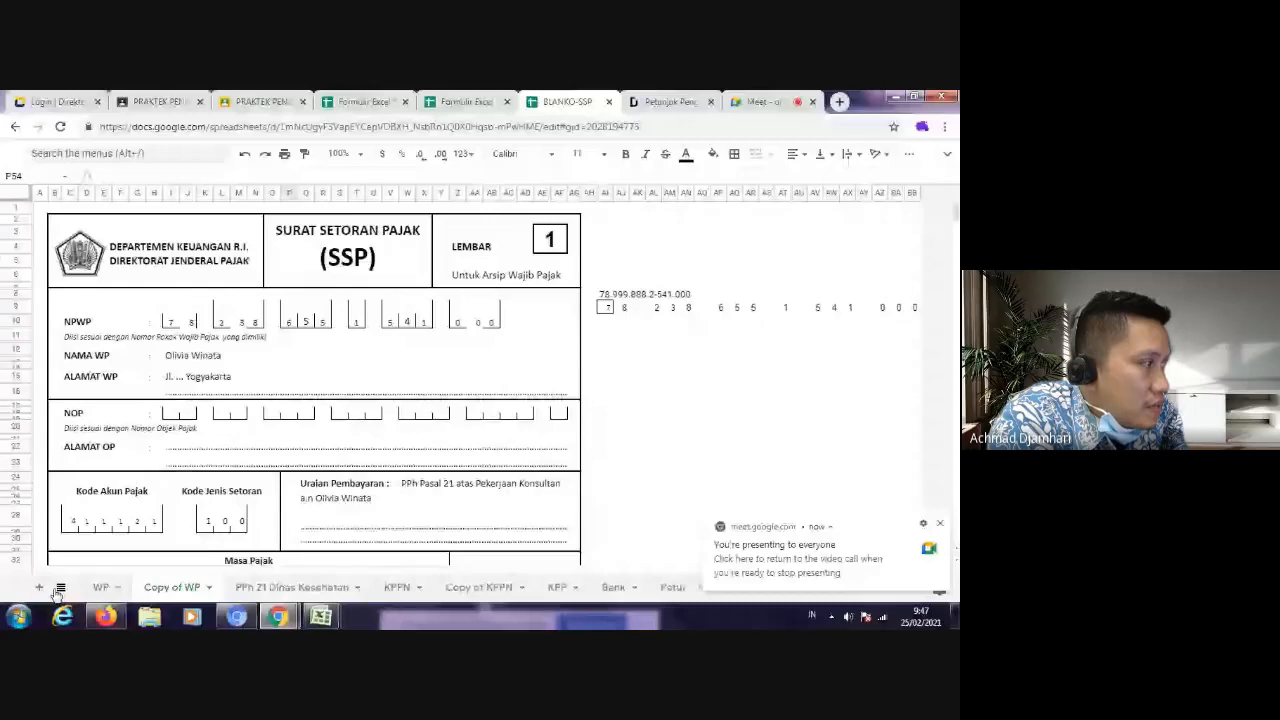
Step: Examine the tax credit lines, the PPh Pasal 29 underpayment line and the net income section on sheet 1770
click(341, 99)
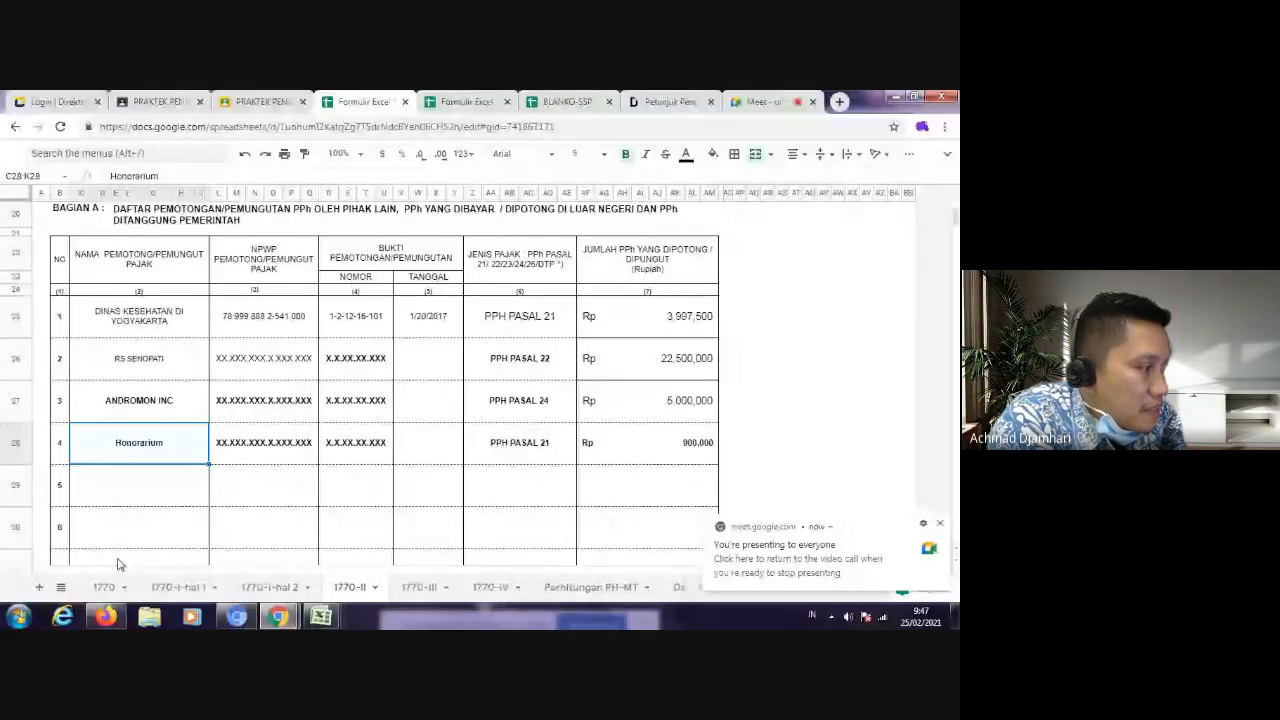
click(104, 587)
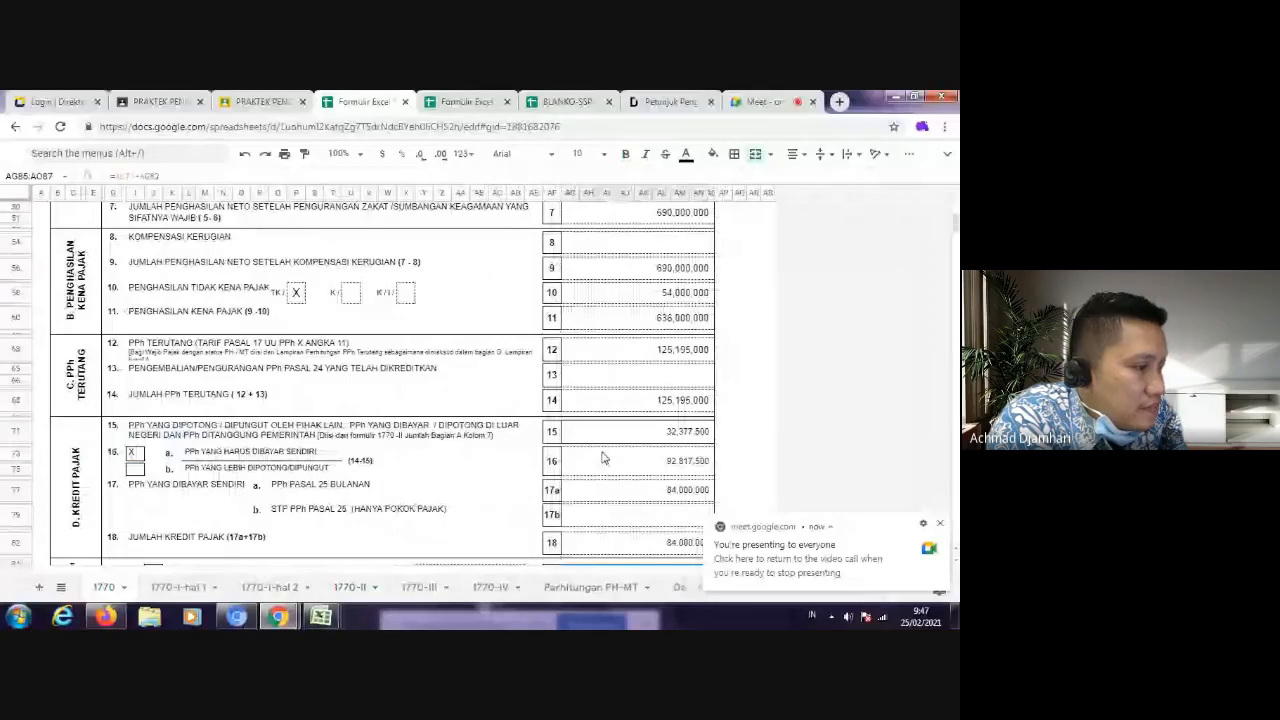
scroll(603, 457, down, 3)
click(605, 455)
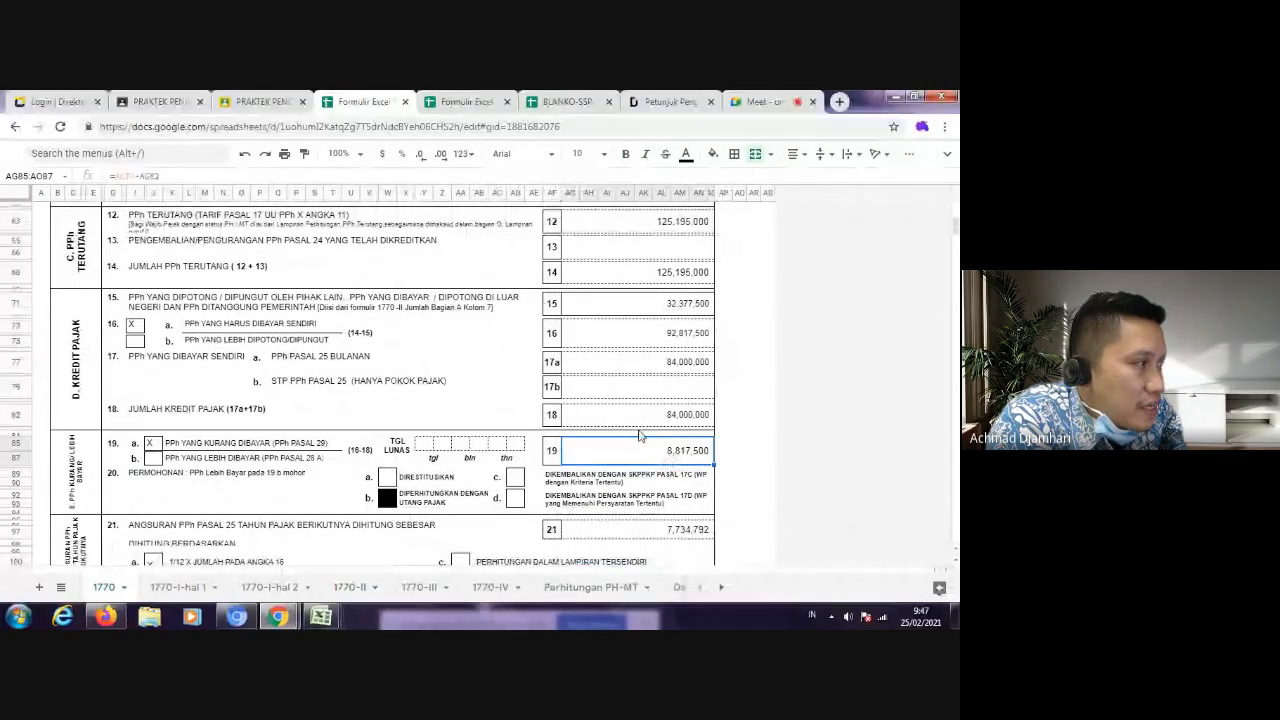
scroll(634, 432, up, 5)
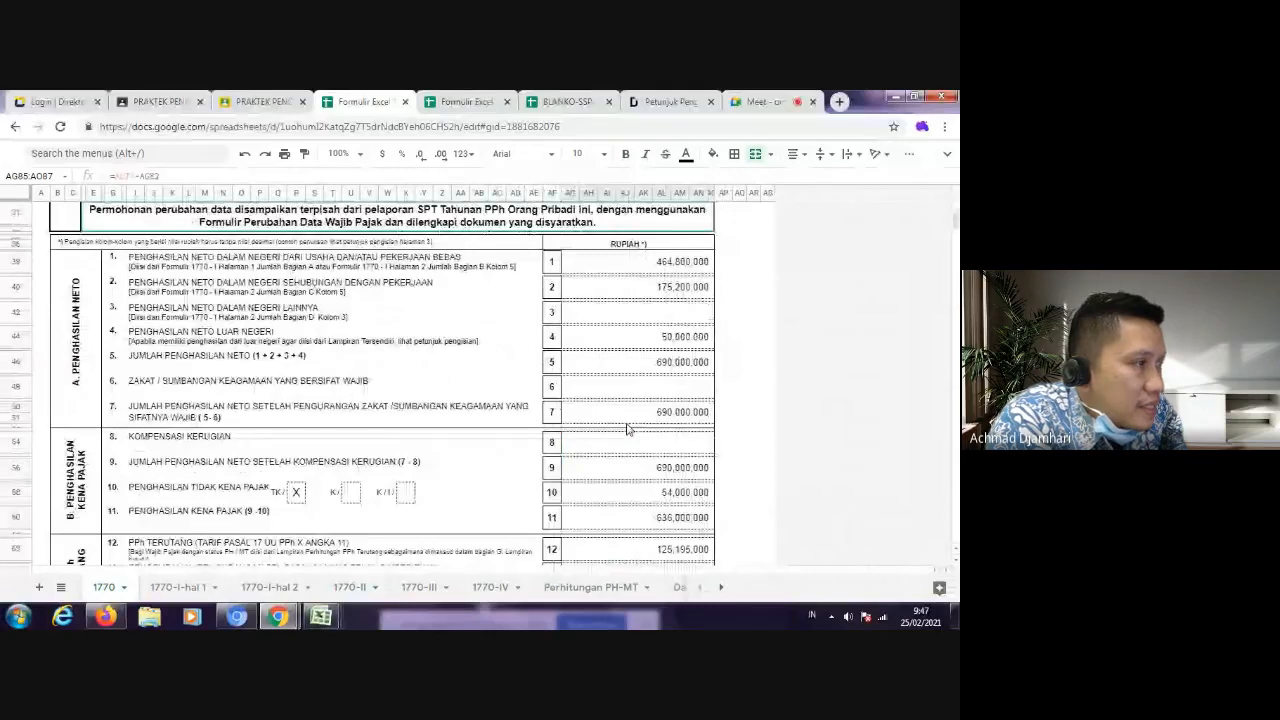
scroll(627, 429, up, 5)
Step: Highlight the PPh Pasal 21 account code 411121 and the Kode Jenis Setoran heading in Petunjuk Pengisian SSP.pdf
click(567, 101)
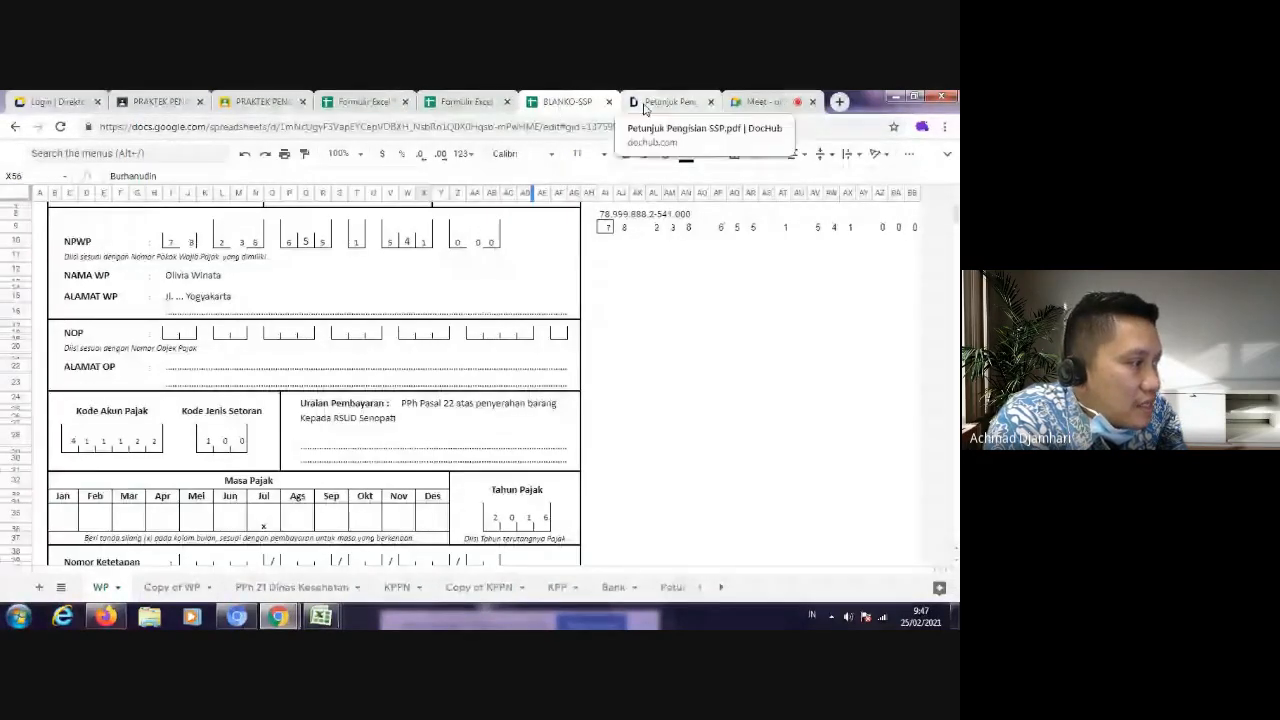
click(662, 101)
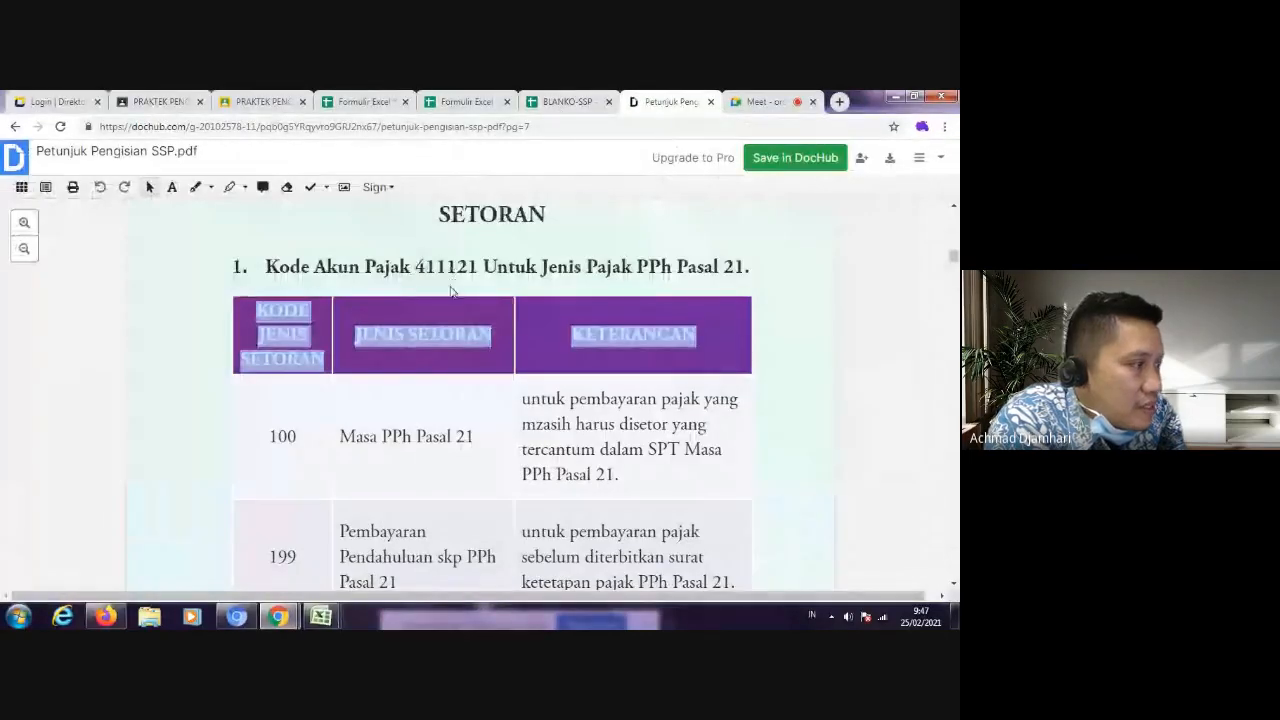
drag(427, 270, 477, 270)
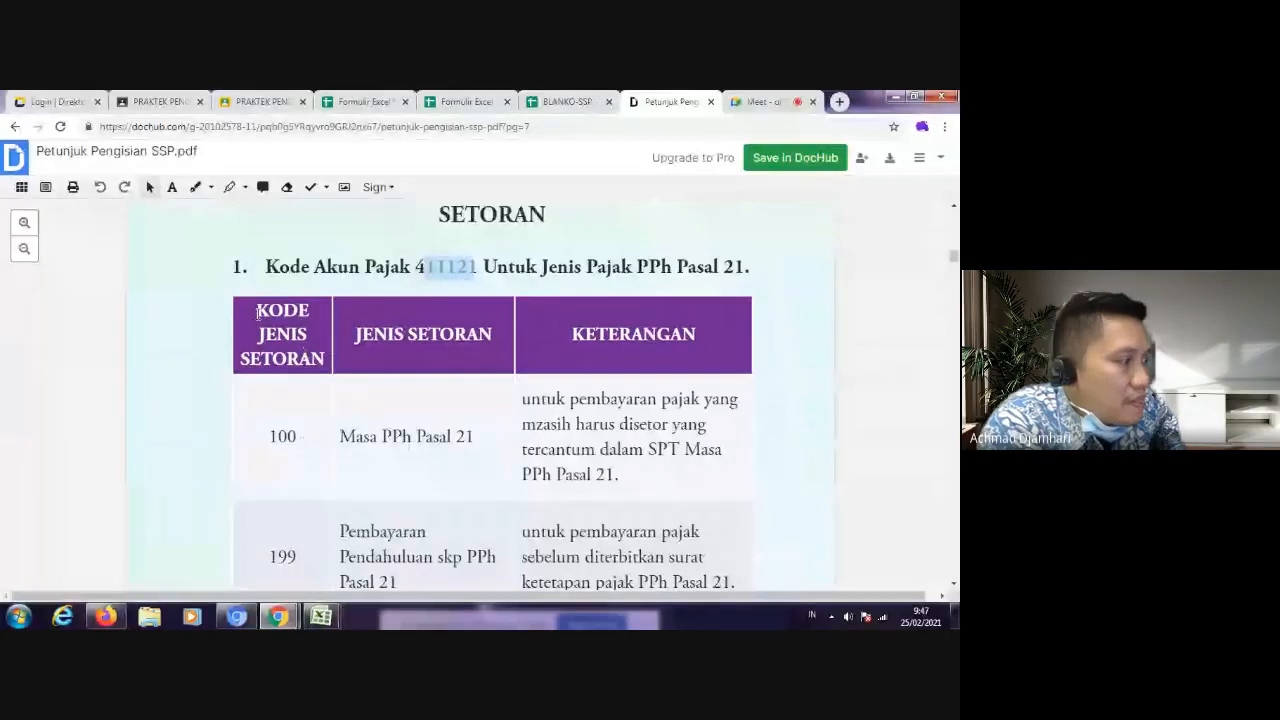
drag(257, 304, 318, 362)
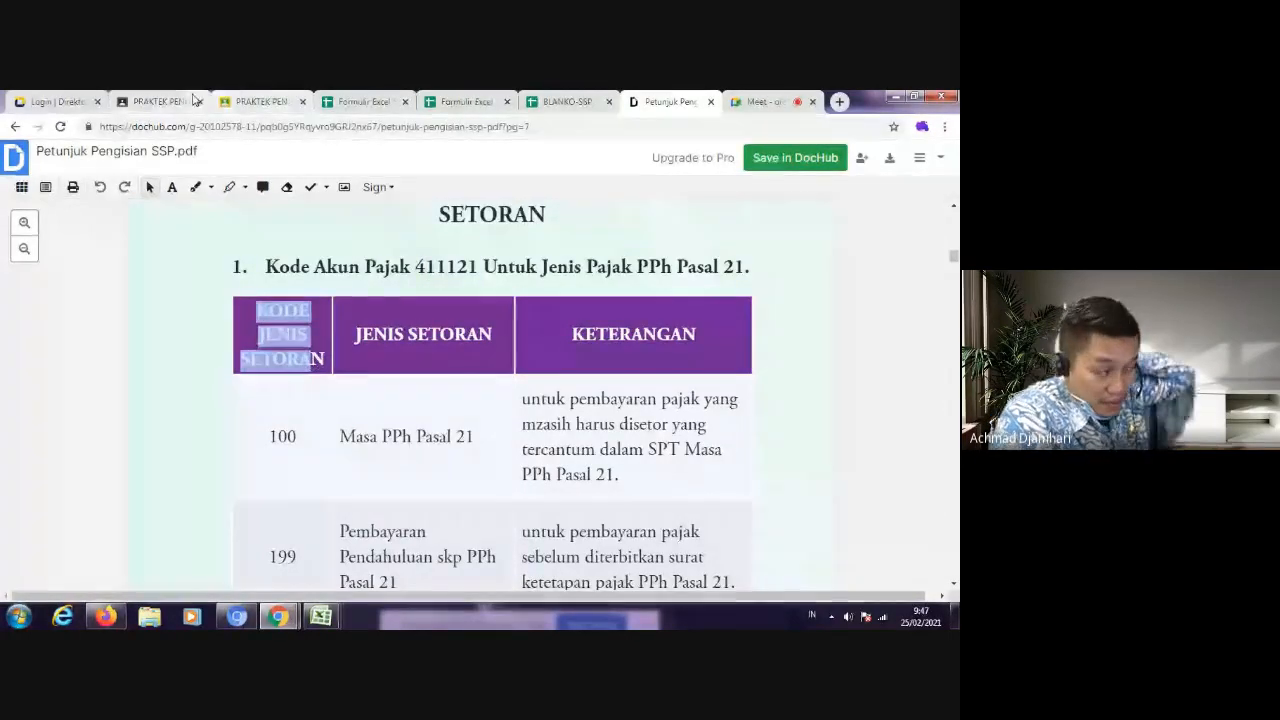
Step: Review the 2016 income information in the problem document and the submitted 1770-II list, and return to the meeting
click(160, 101)
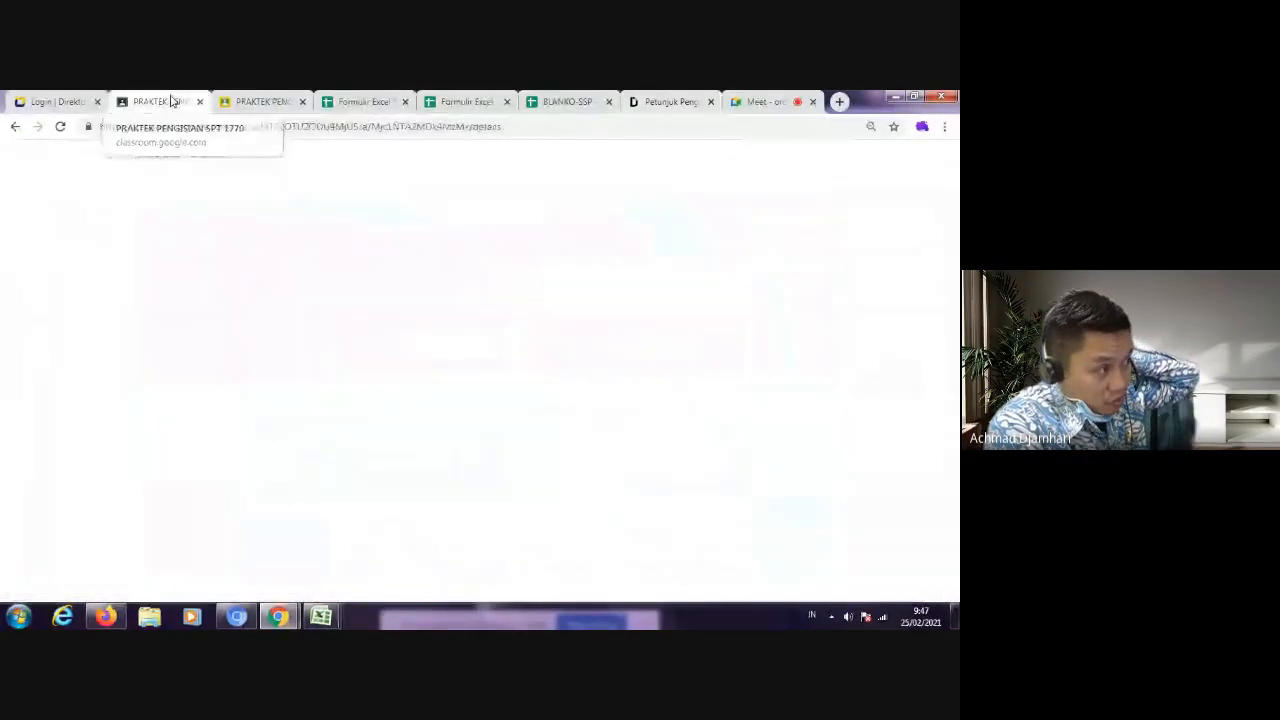
click(259, 102)
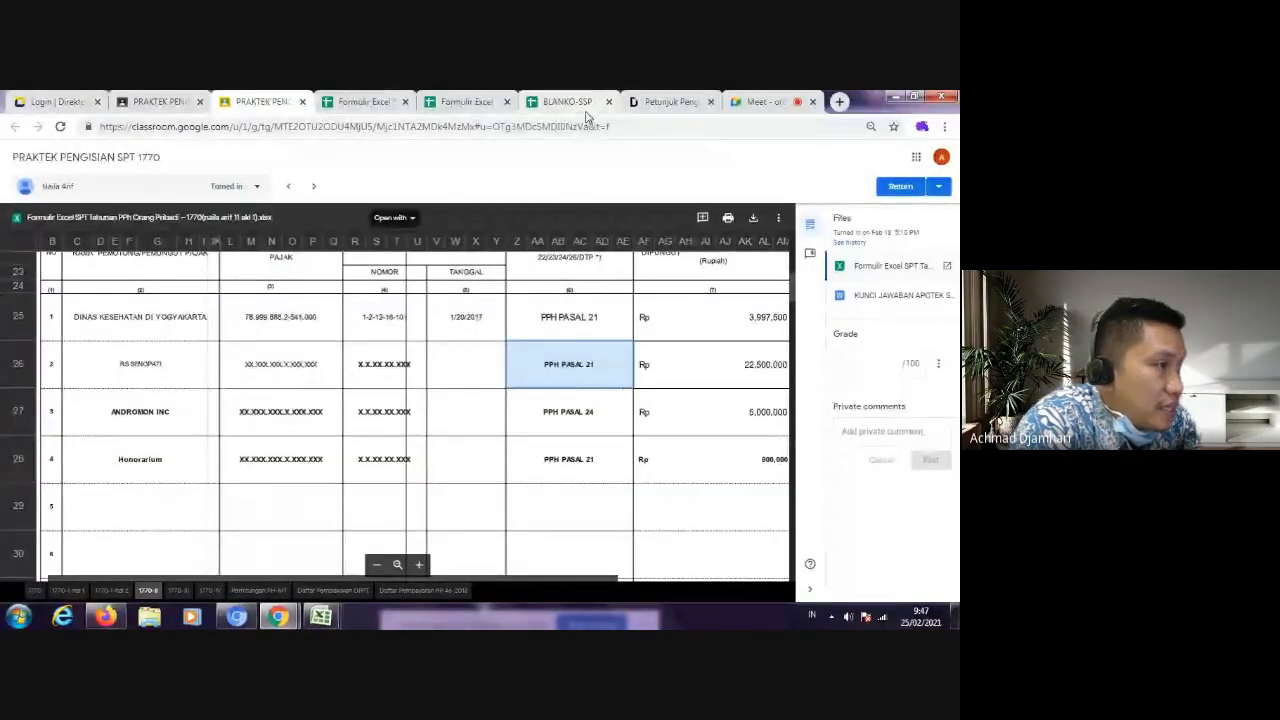
click(740, 102)
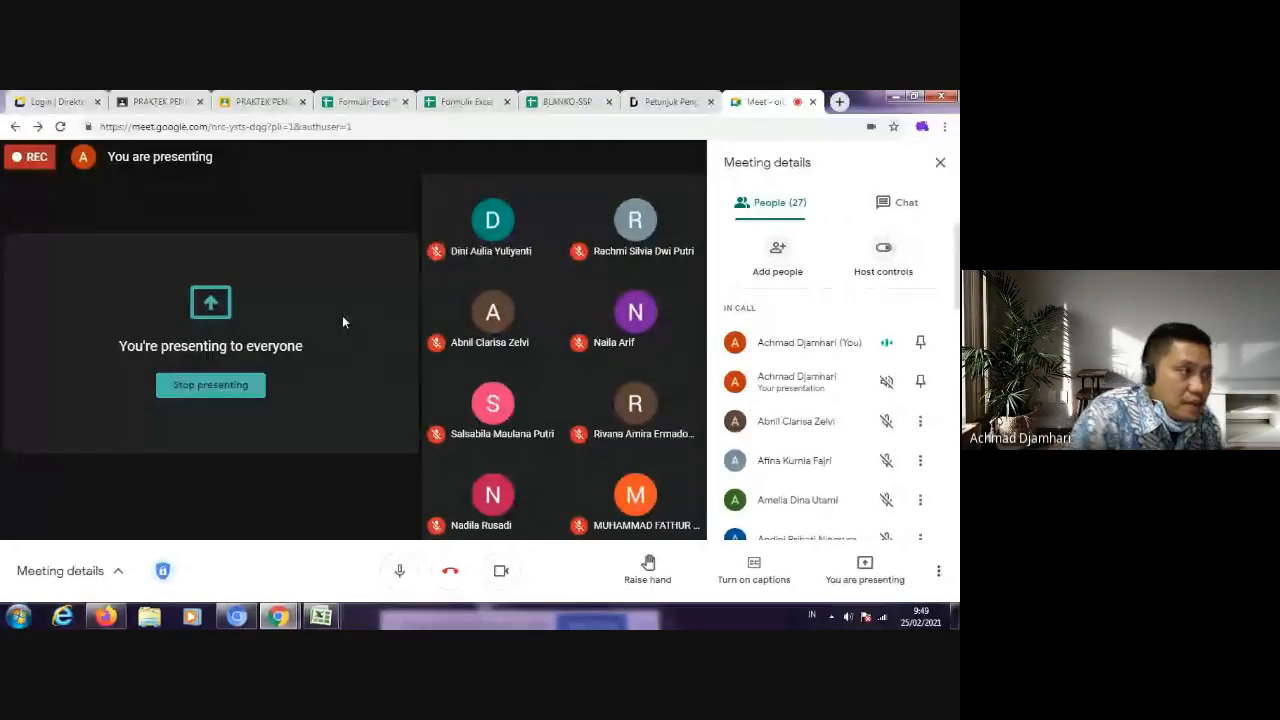
Step: Examine the Dinas Kesehatan and Honorarium rows on sheet 1770-II, and highlight the whole Andromon Inc row
click(351, 104)
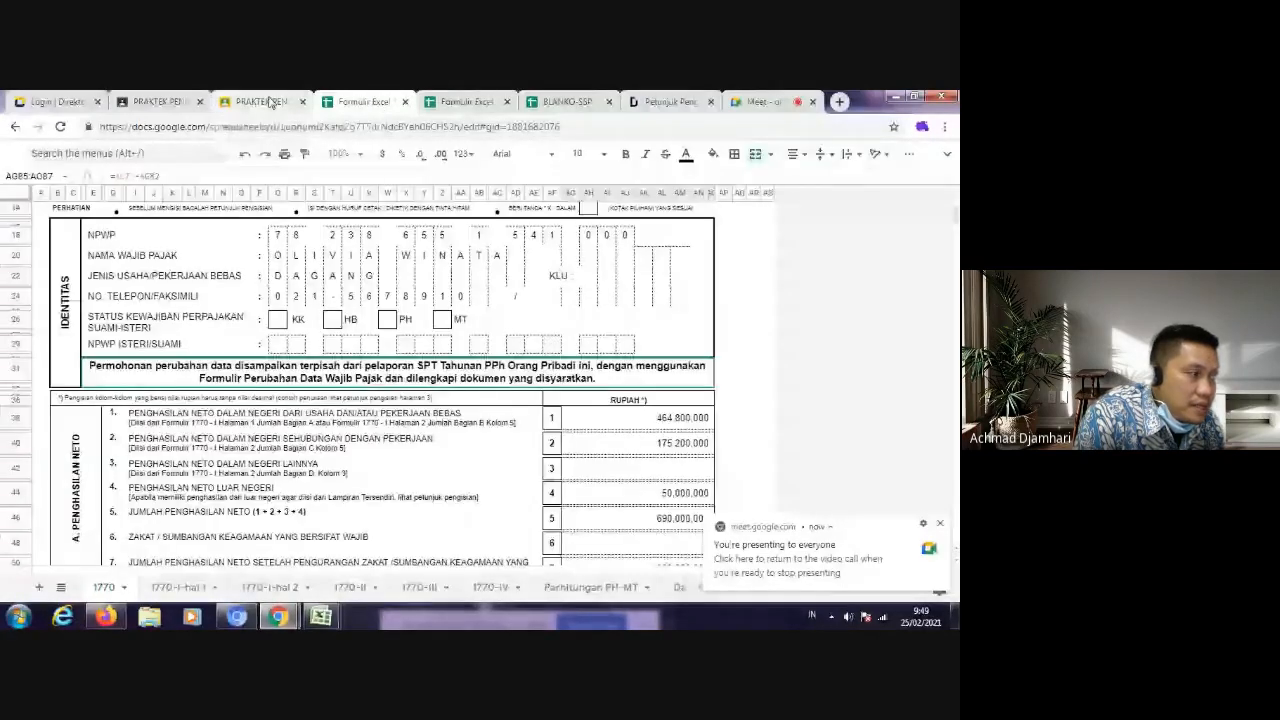
click(350, 587)
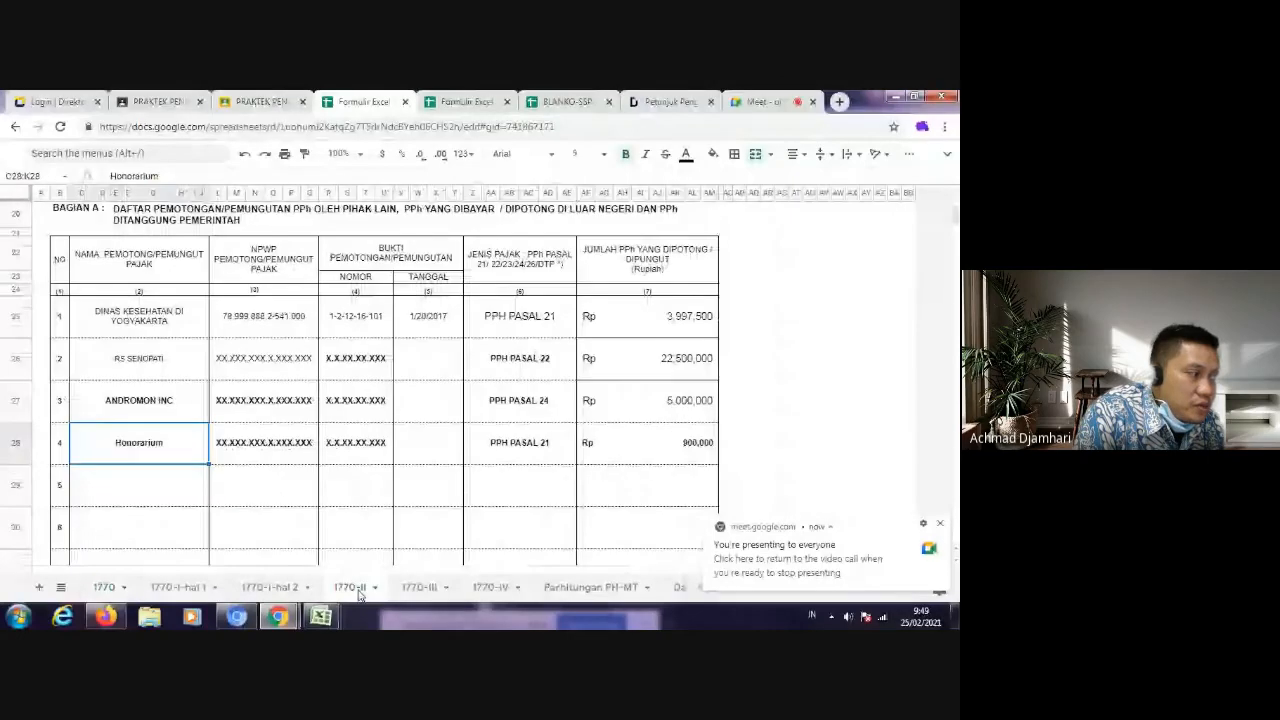
click(112, 320)
click(126, 455)
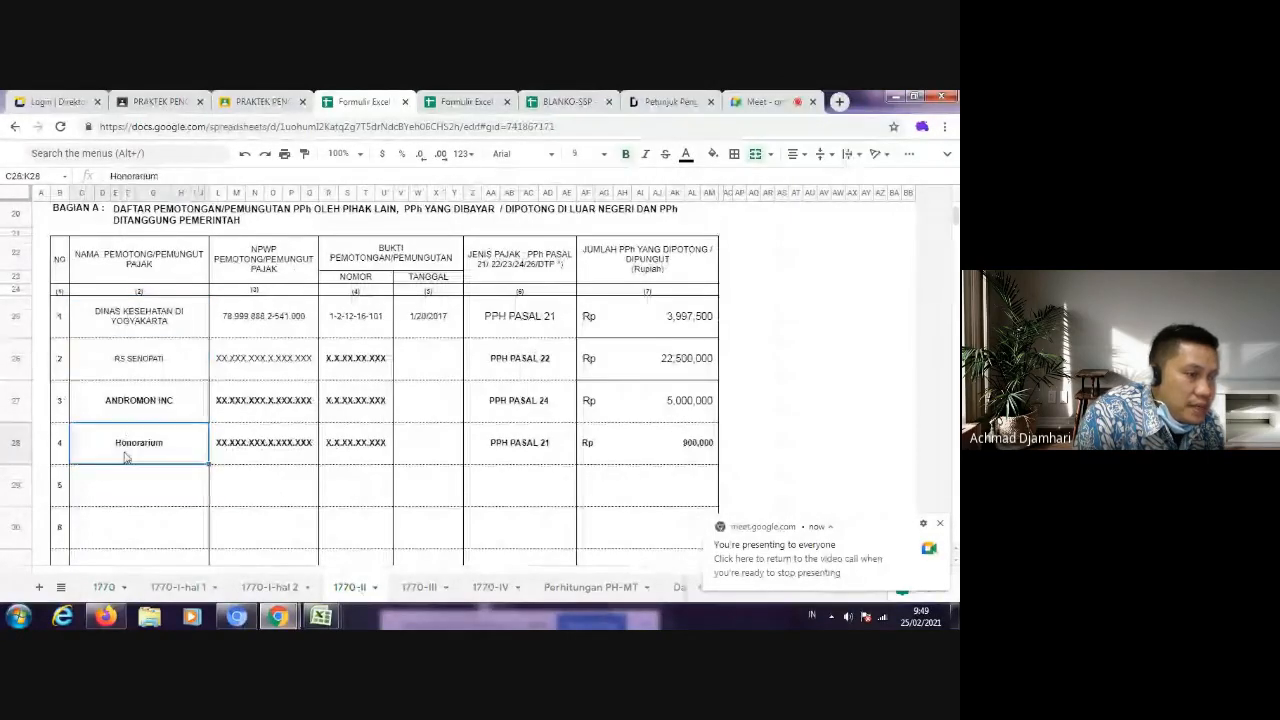
drag(61, 404, 648, 404)
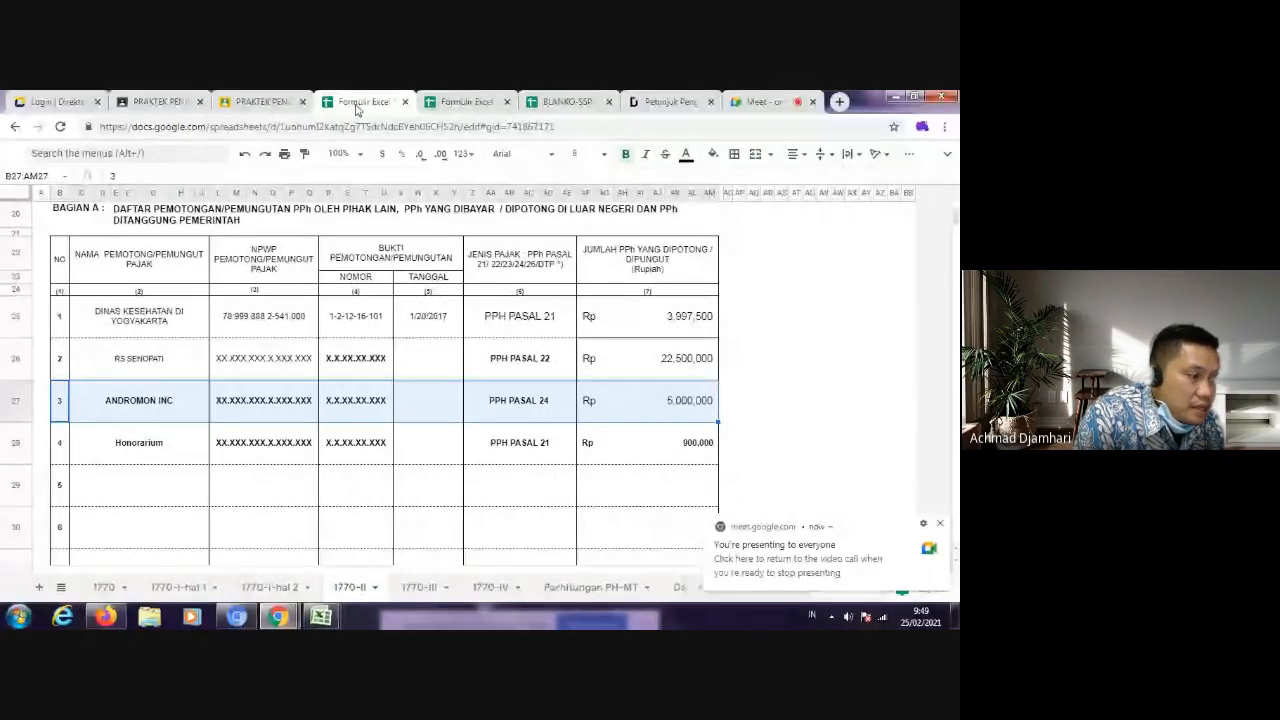
Step: Compare sheet 1770 in the workbook with the student's submission, and highlight account code 411121 in the SSP filling guide
click(444, 104)
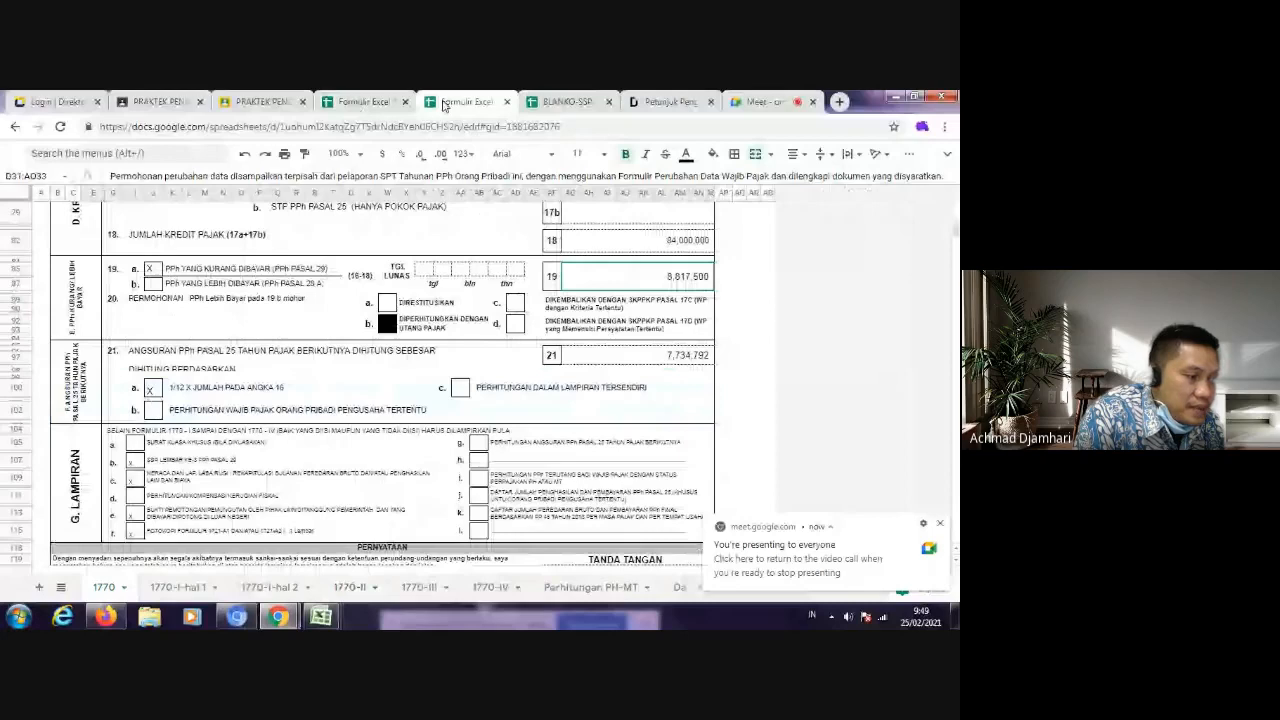
click(566, 102)
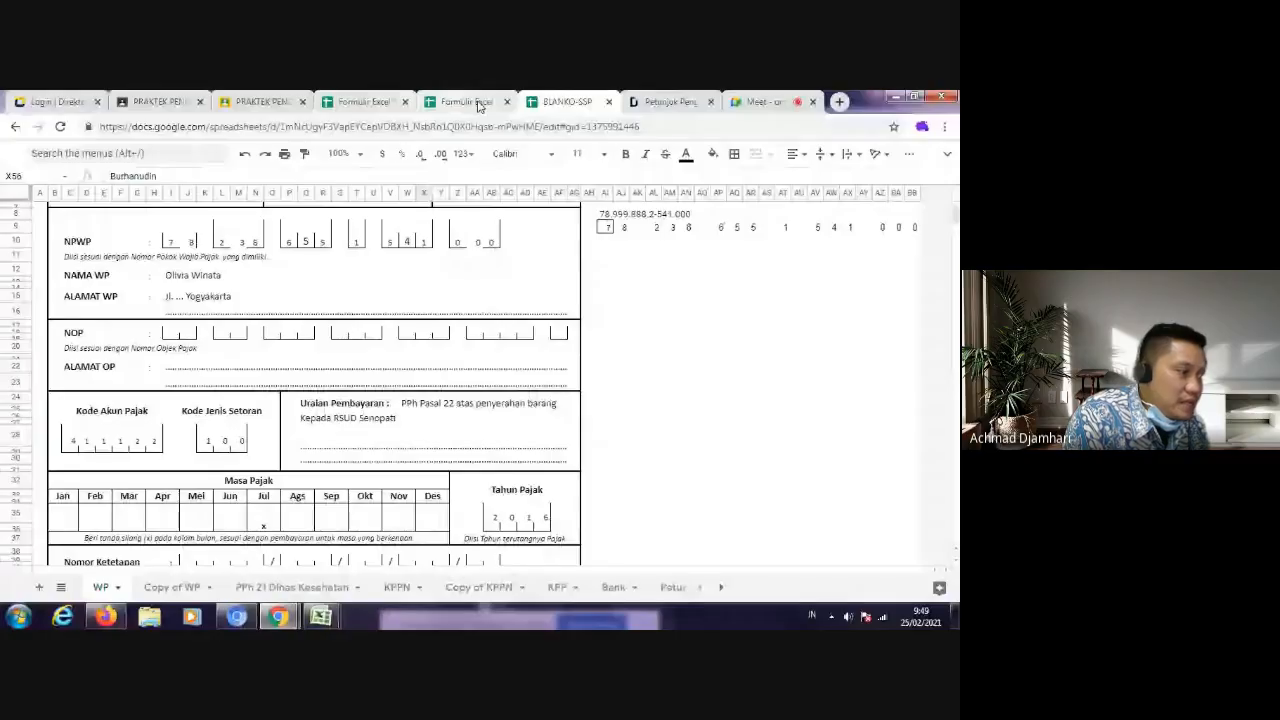
click(476, 103)
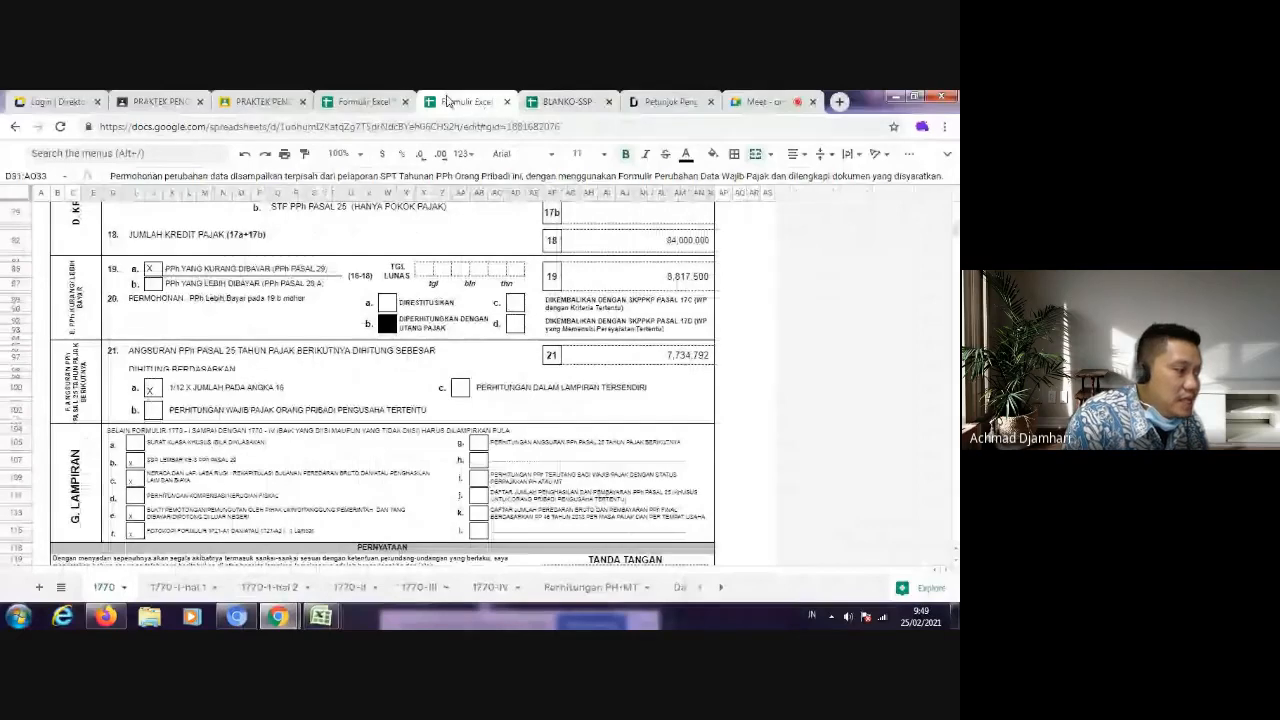
click(362, 101)
click(276, 104)
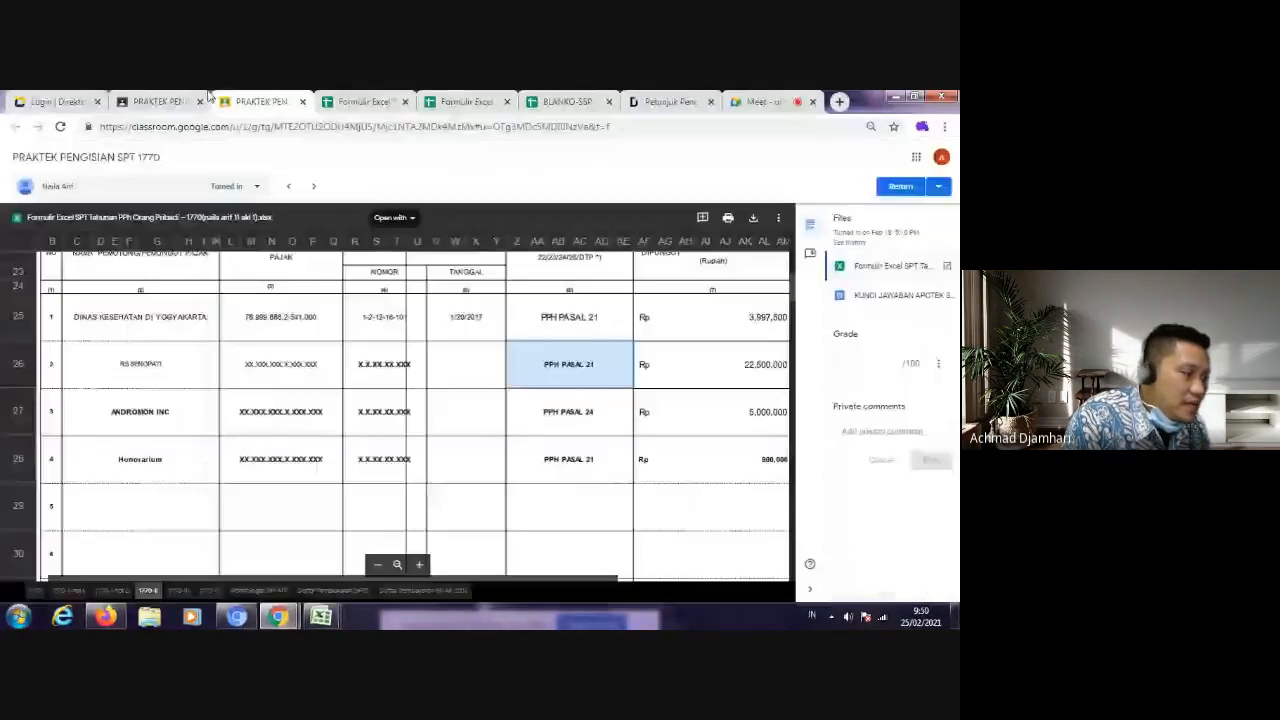
click(36, 591)
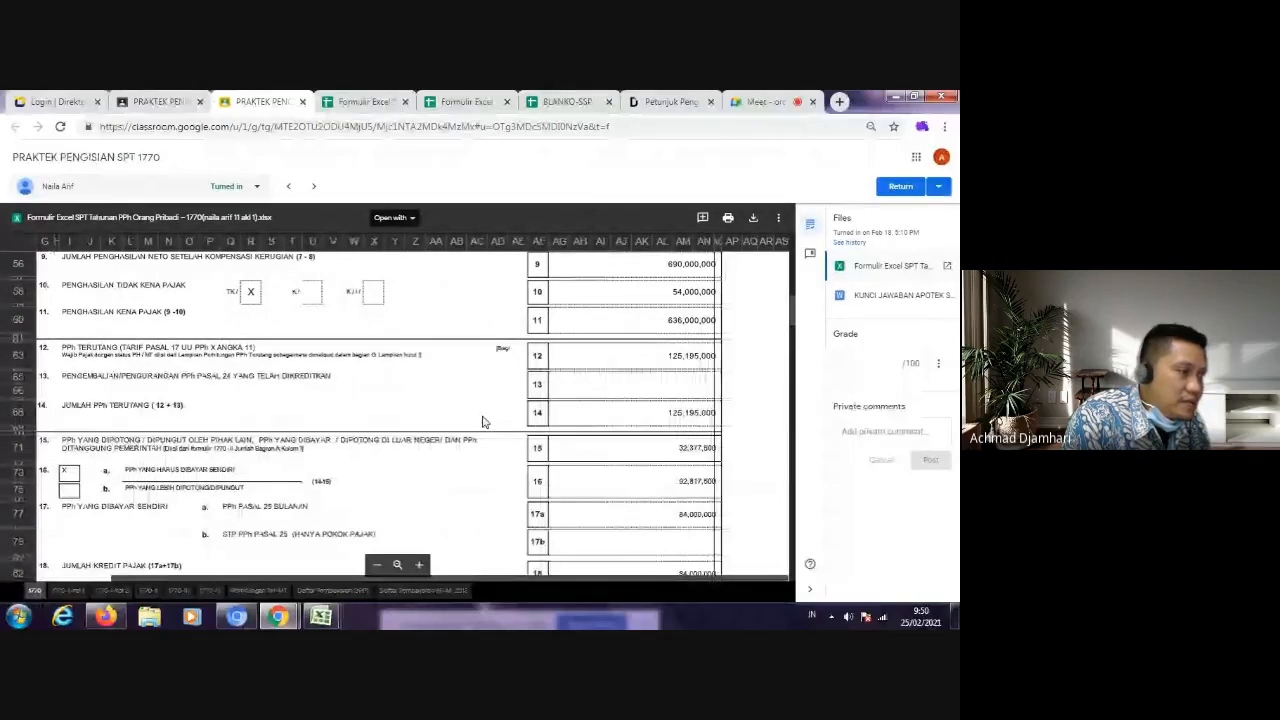
scroll(483, 422, up, 5)
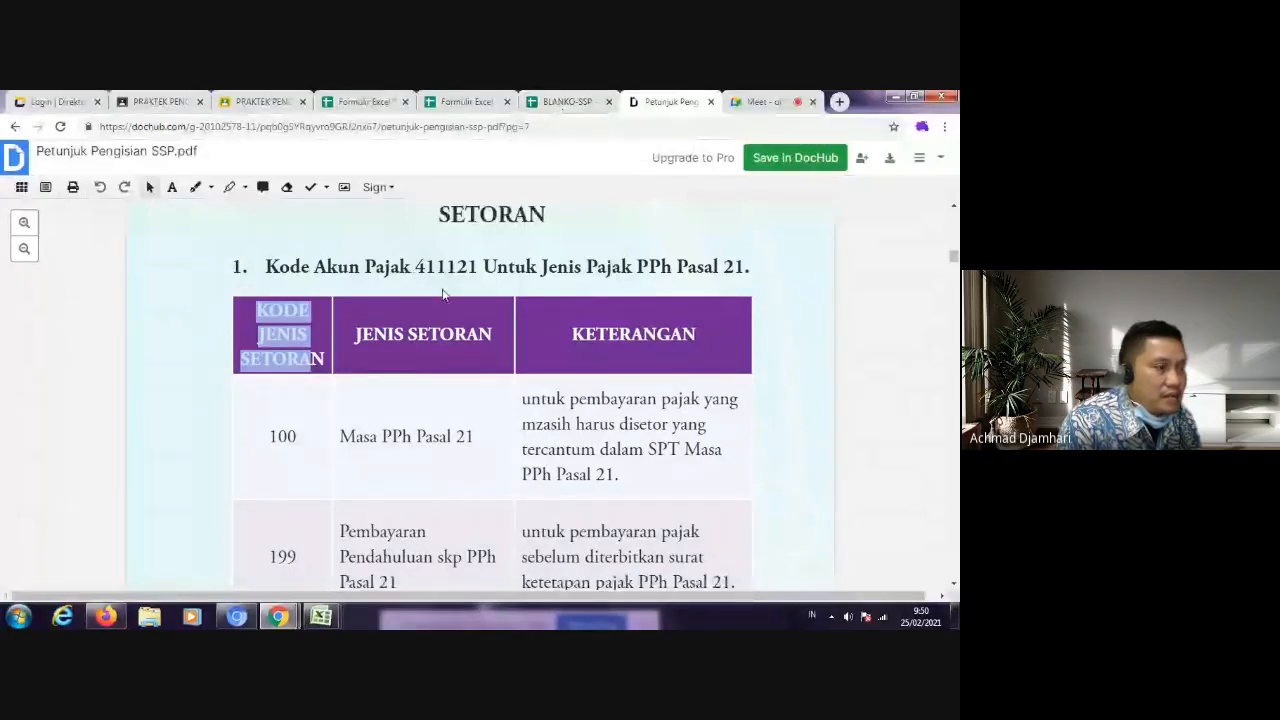
drag(416, 267, 477, 267)
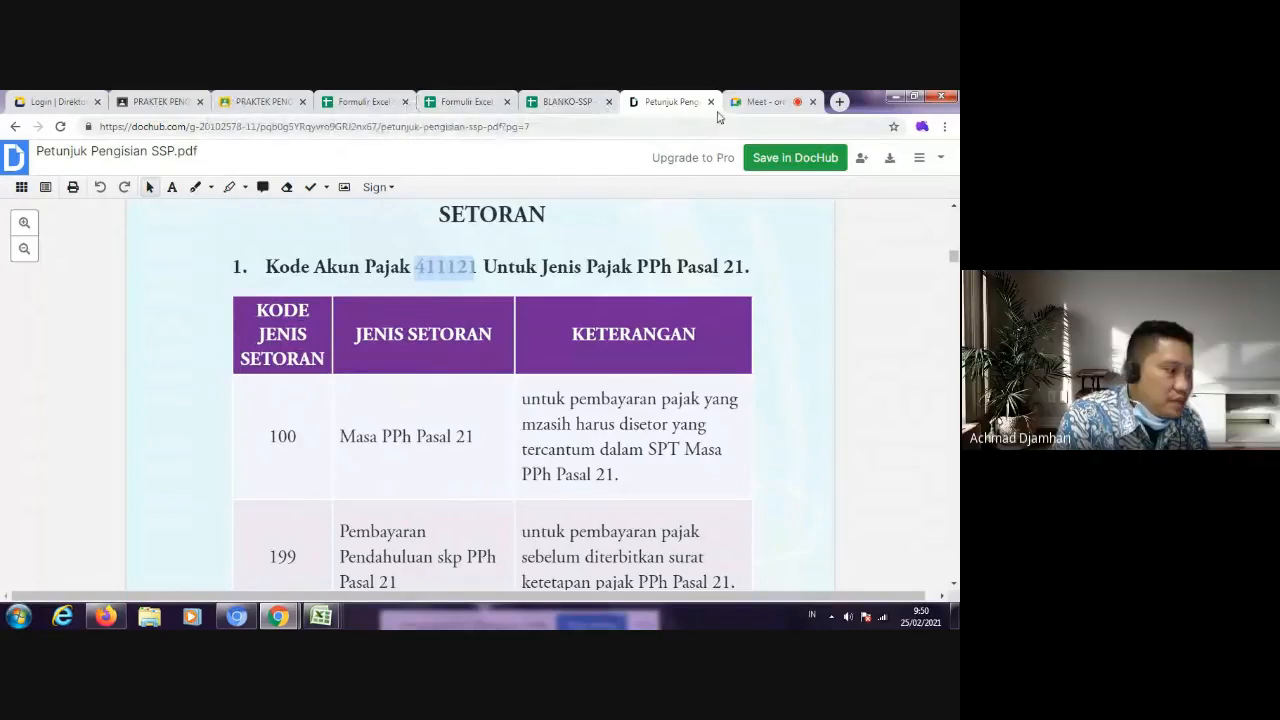
Step: Switch to the Book1 attendance list in Excel and mark students No 2 and 34 with "v" under 25/02/2021
mouse_move(320, 616)
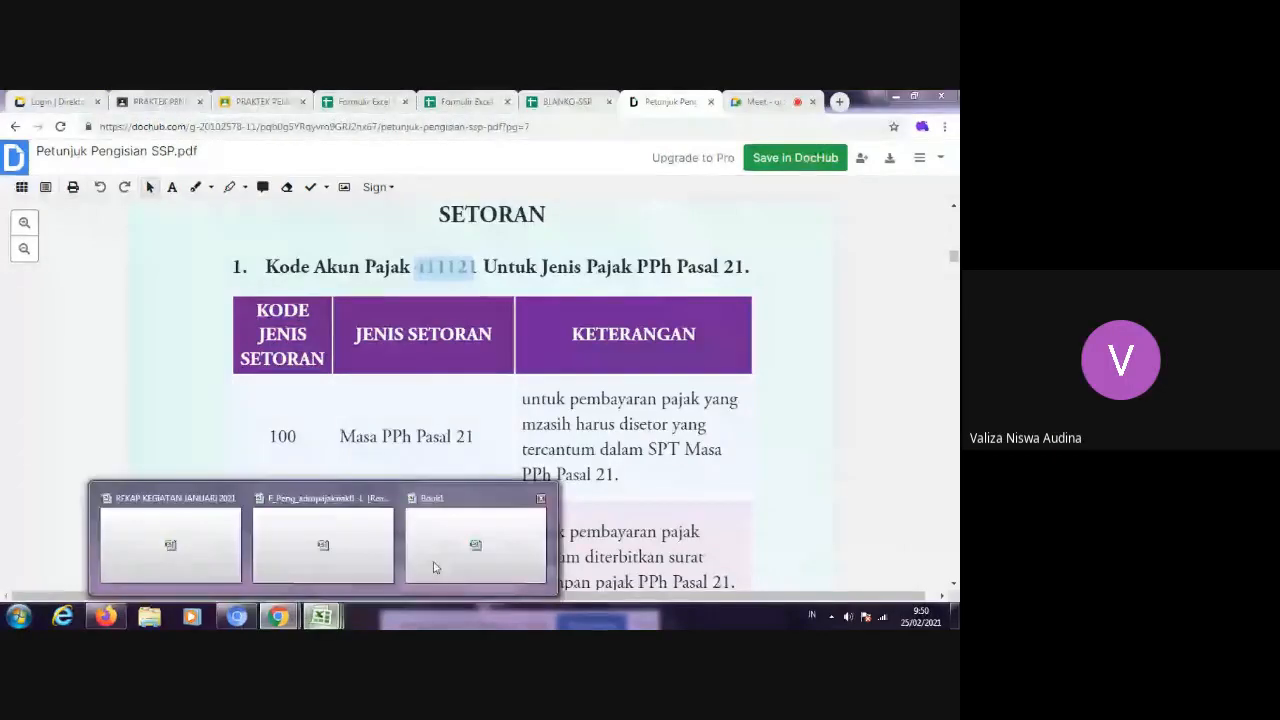
click(434, 567)
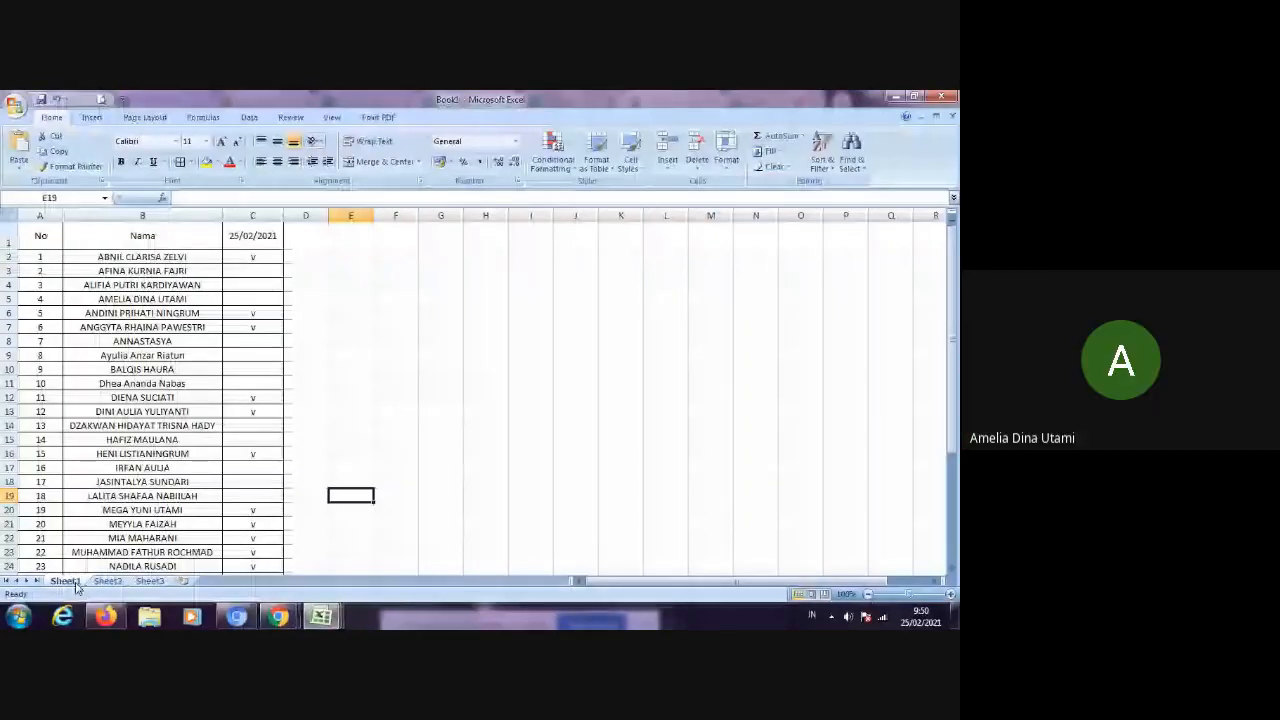
click(352, 328)
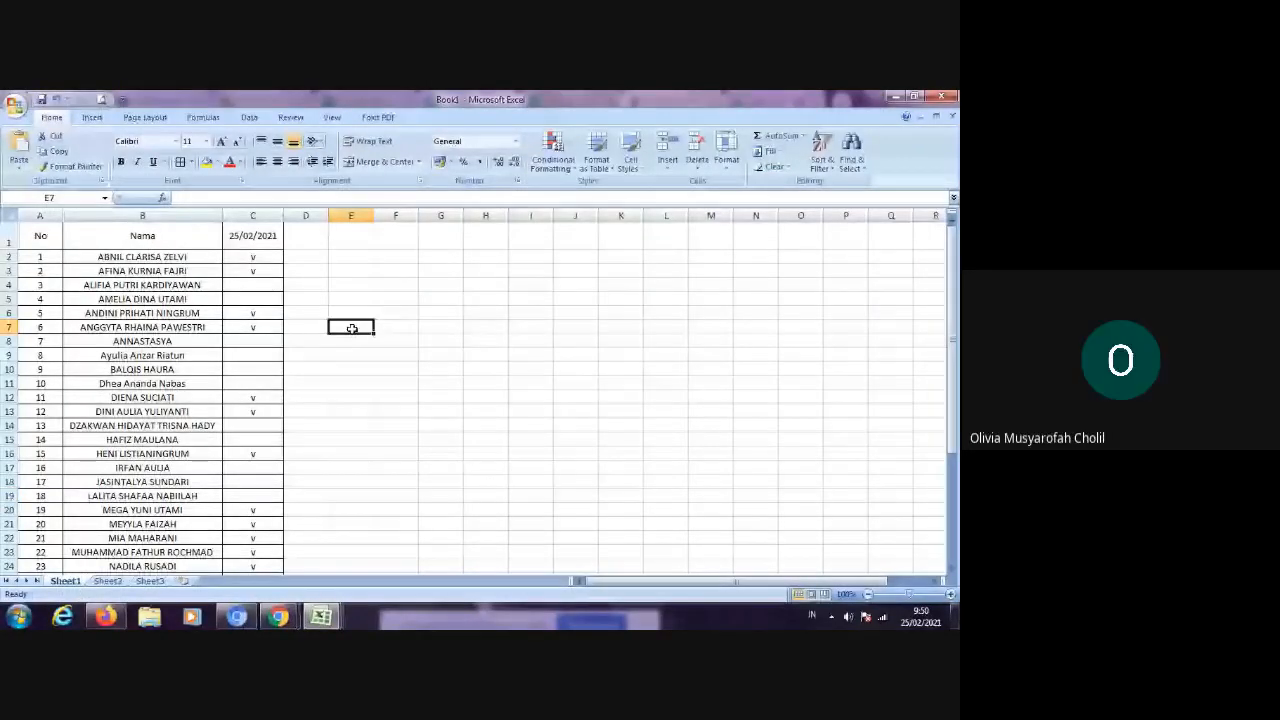
scroll(352, 328, down, 6)
click(253, 454)
text(v)
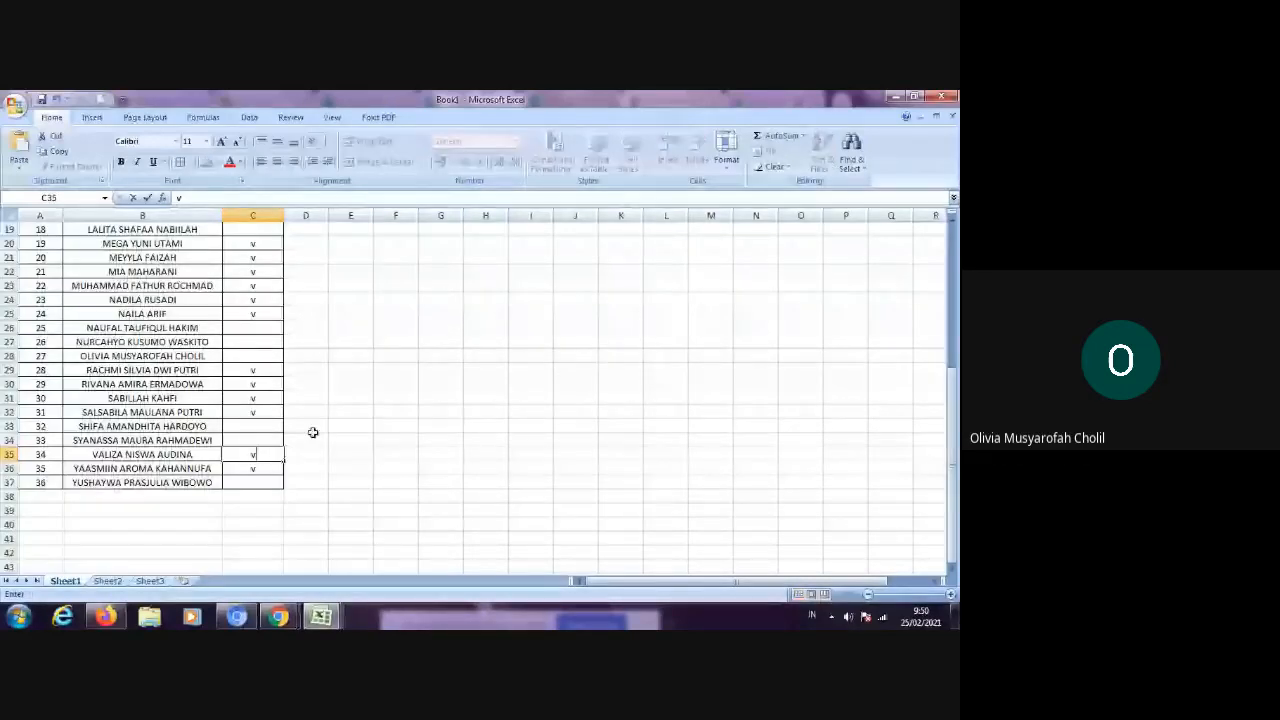
Step: Mark students No 4, 27 and 14 with "v" in the 25/02/2021 attendance column
scroll(251, 318, up, 6)
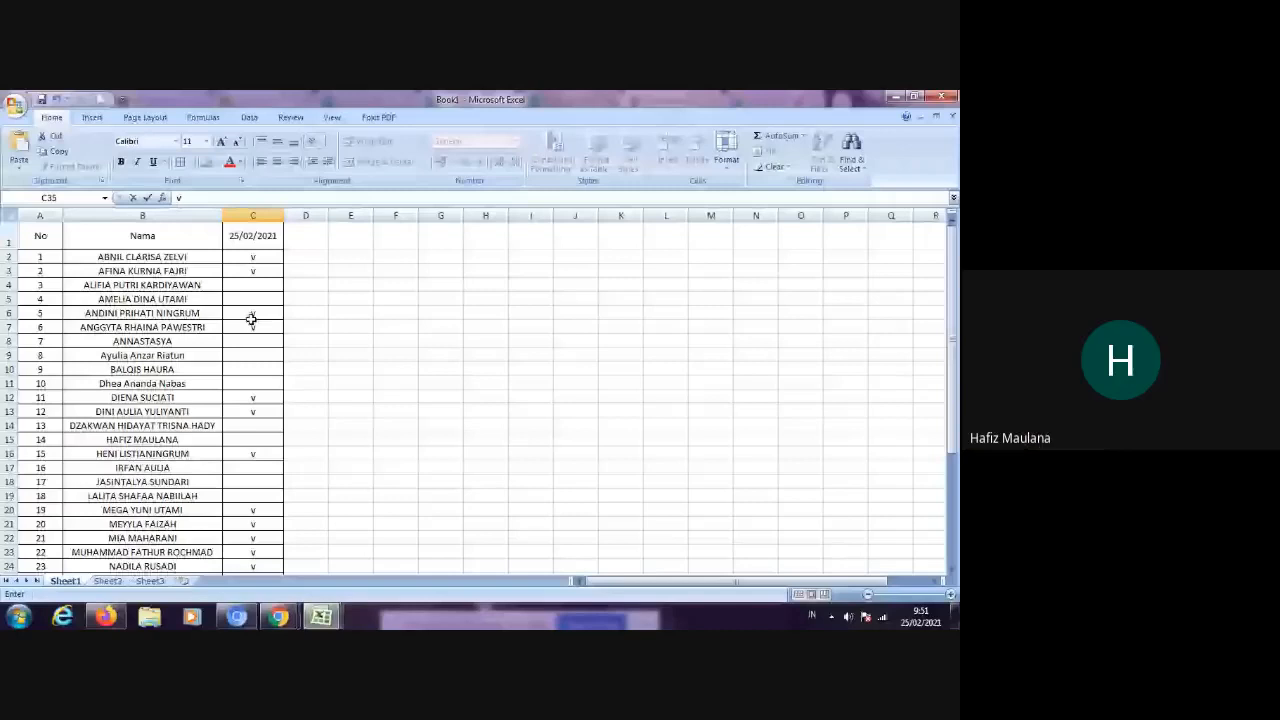
scroll(251, 320, down, 3)
click(253, 482)
text(v)
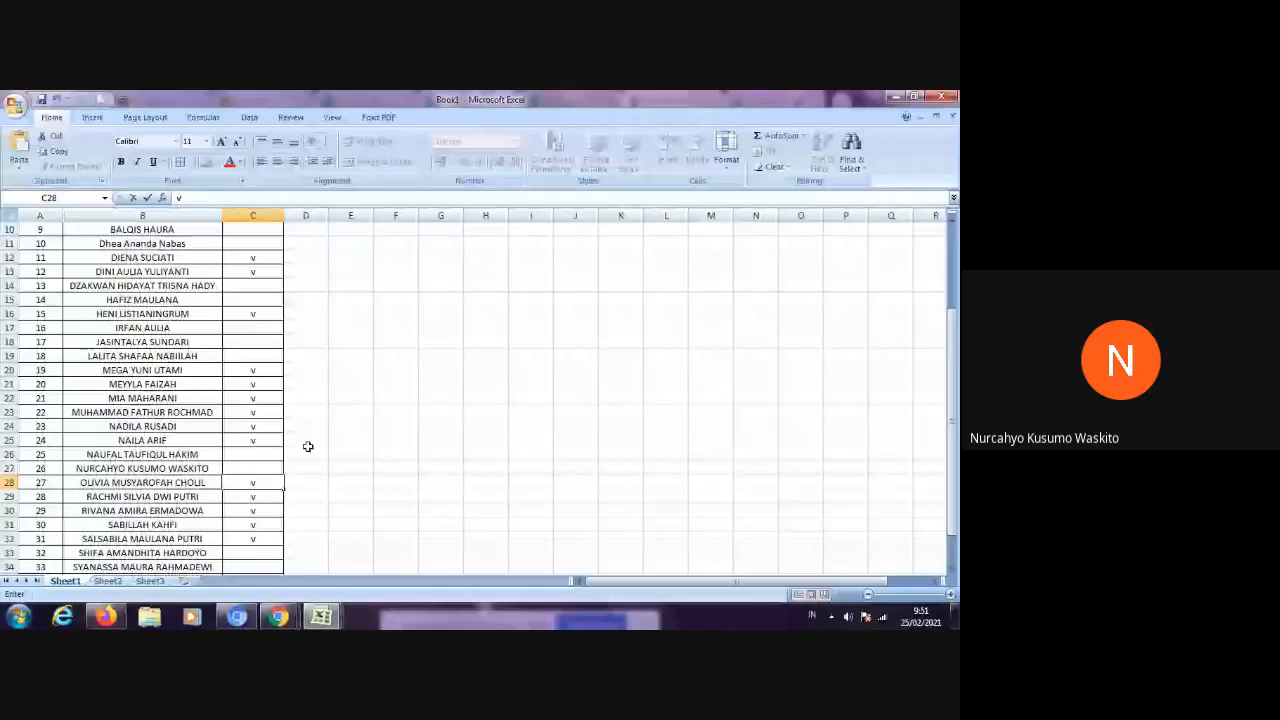
scroll(308, 447, up, 3)
click(253, 440)
text(v)
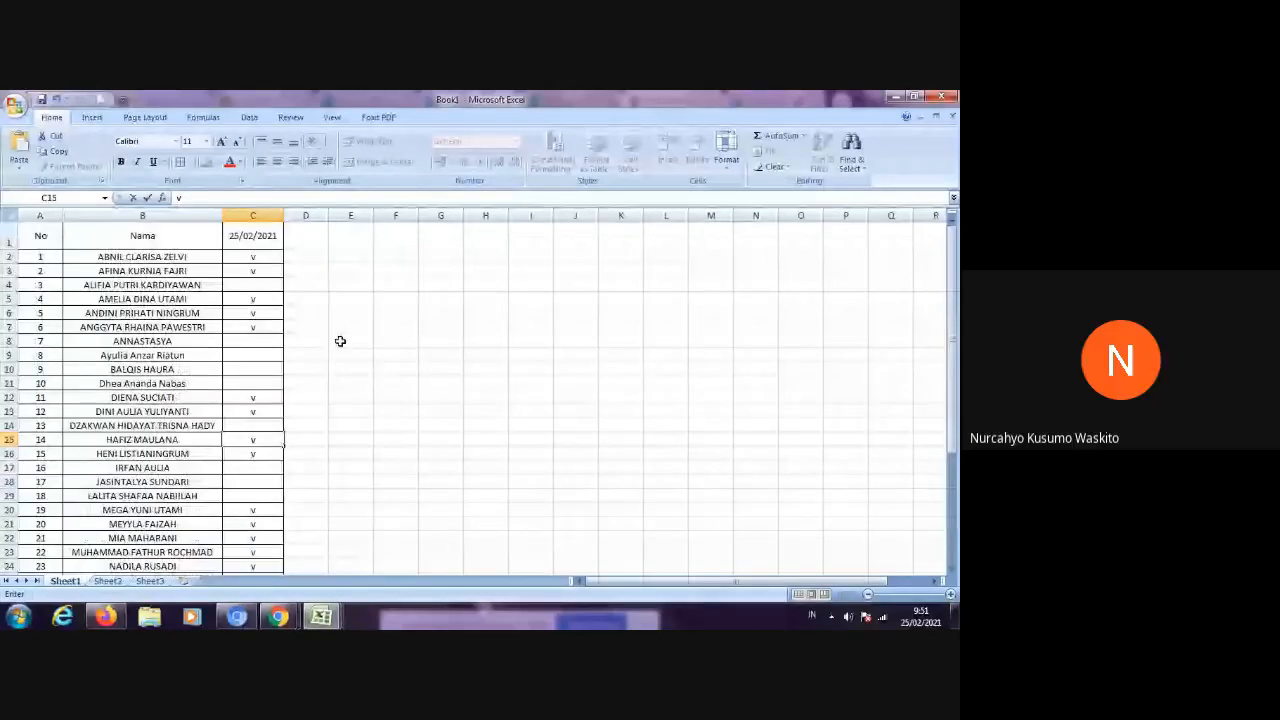
Step: Mark students No 13 and 26 with "v" in the 25/02/2021 attendance column
scroll(320, 340, down, 2)
click(250, 331)
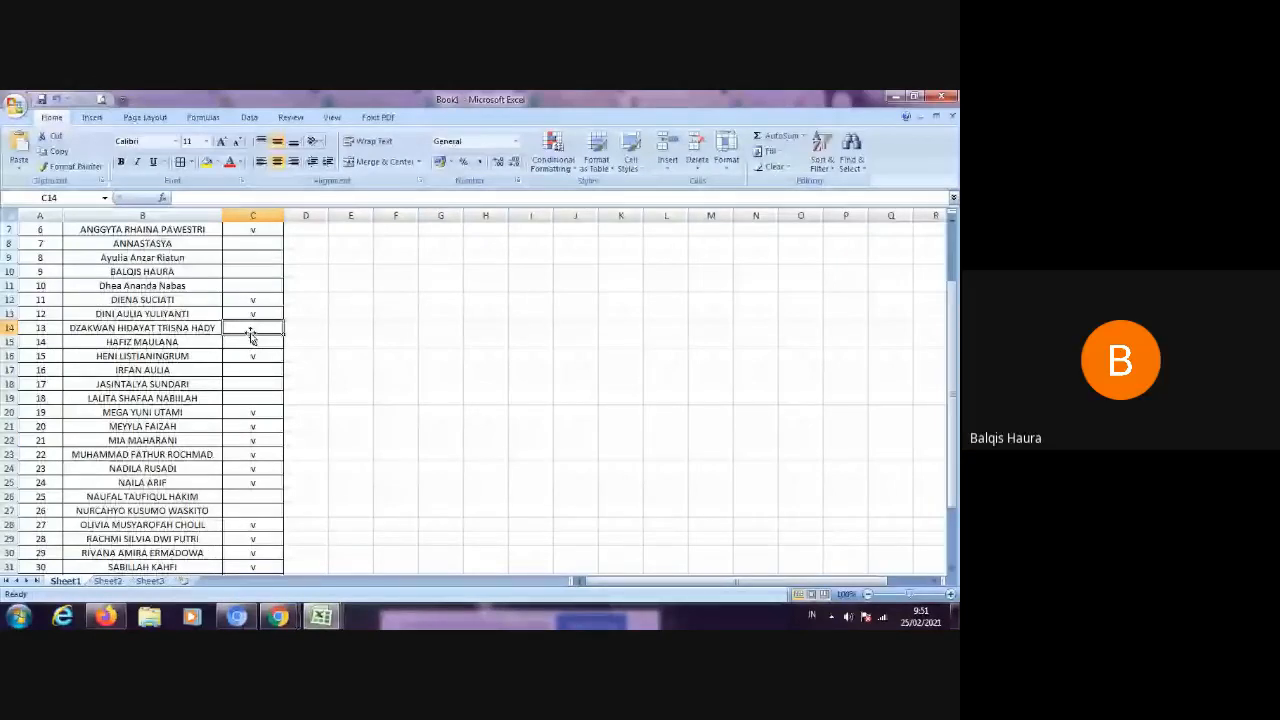
scroll(250, 337, down, 2)
click(267, 426)
text(v)
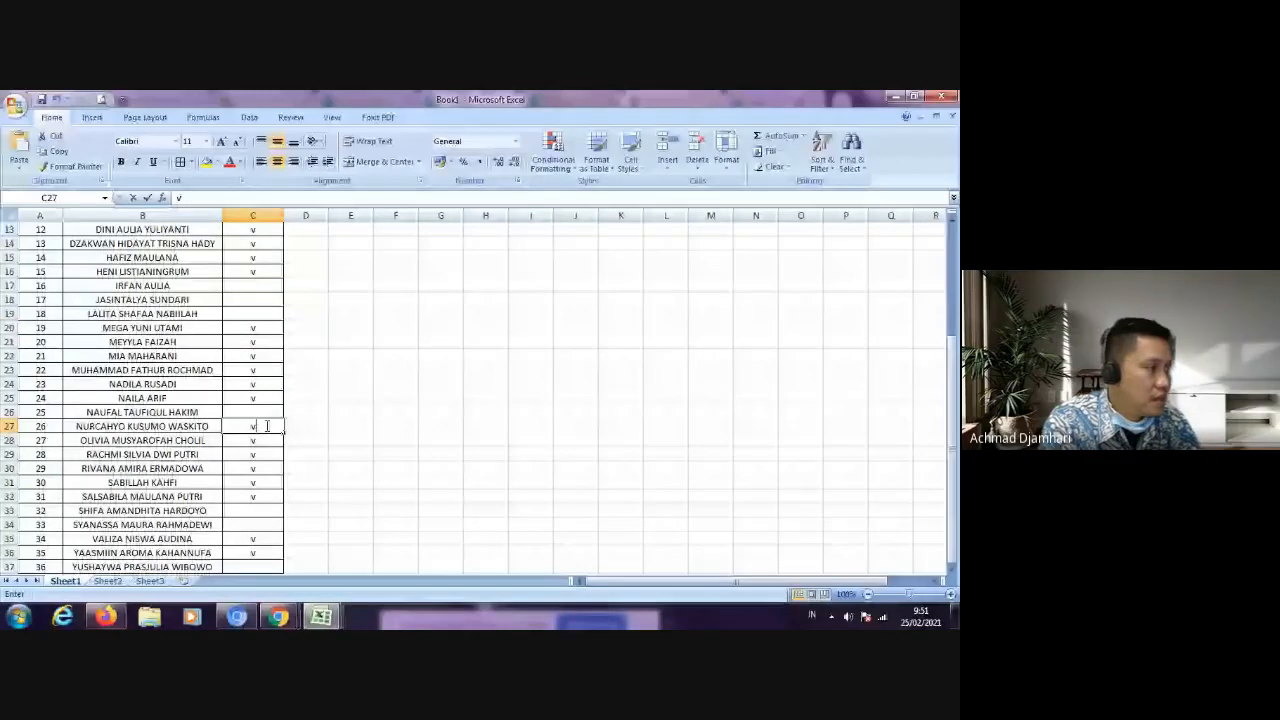
Step: Check the 25/02/2021 attendance column from the first student to No 36 for students who are still unmarked
click(350, 426)
scroll(274, 484, down, 1)
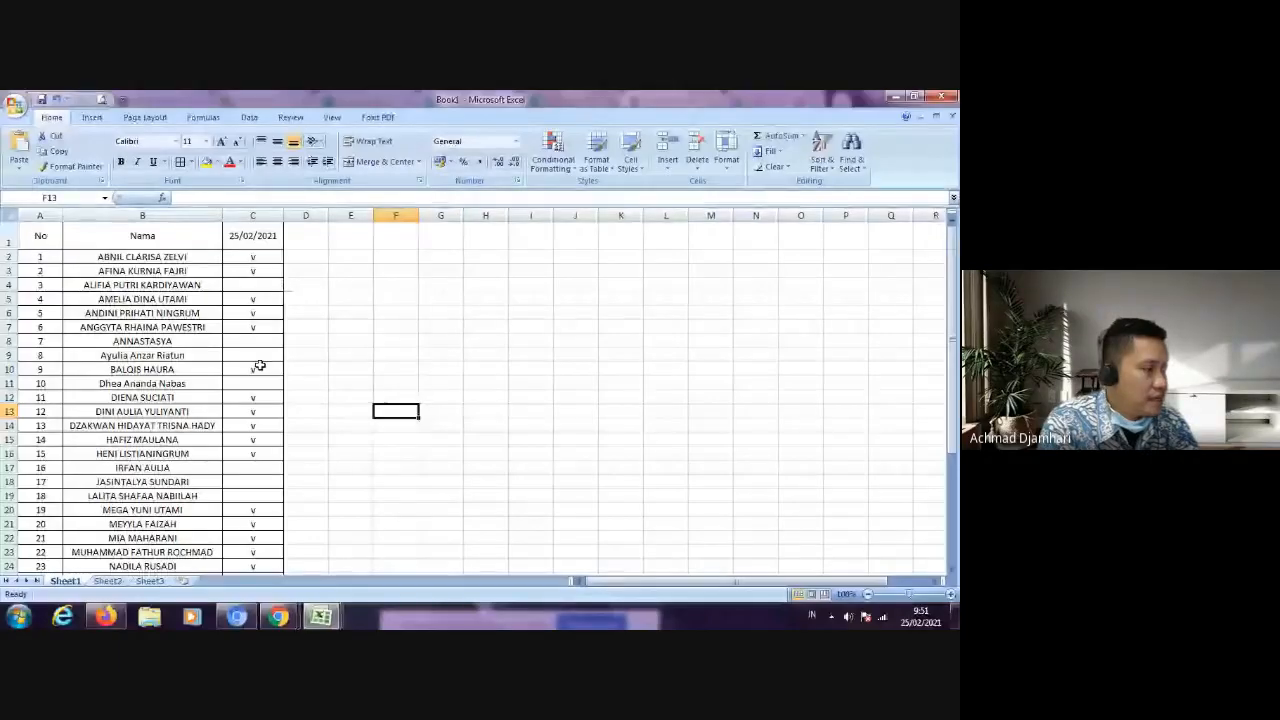
click(269, 470)
click(267, 496)
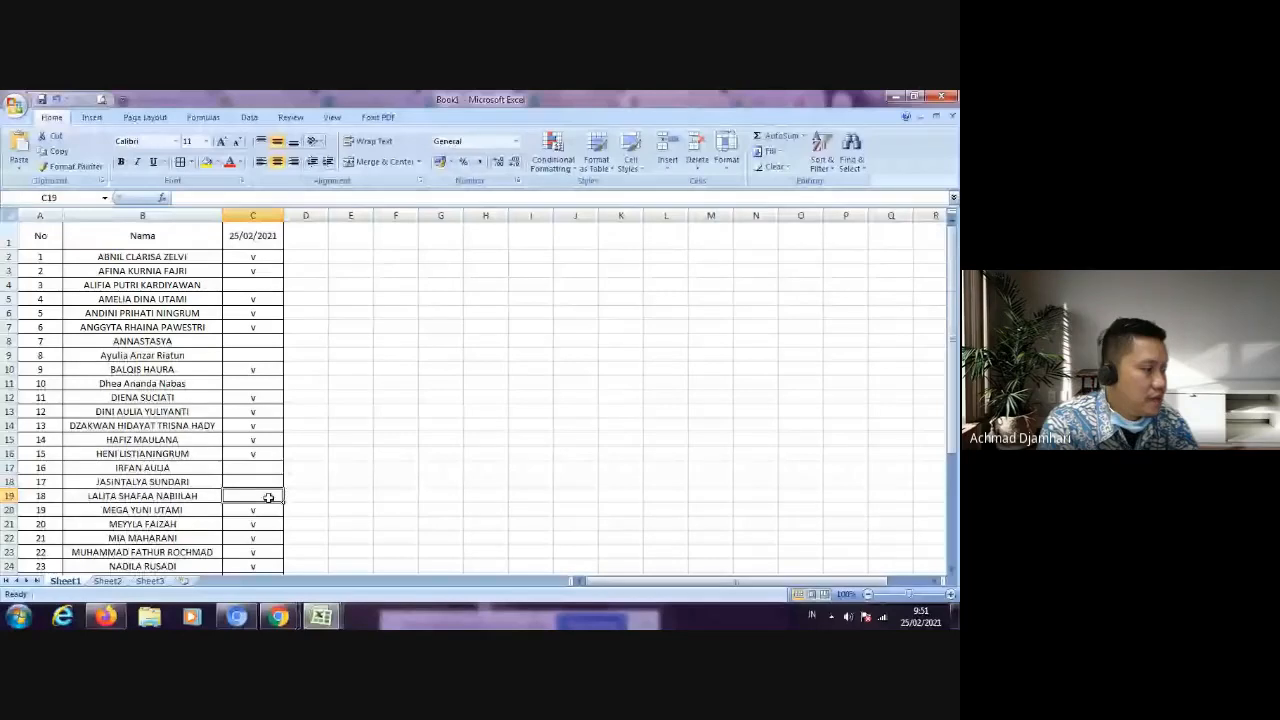
scroll(268, 497, down, 2)
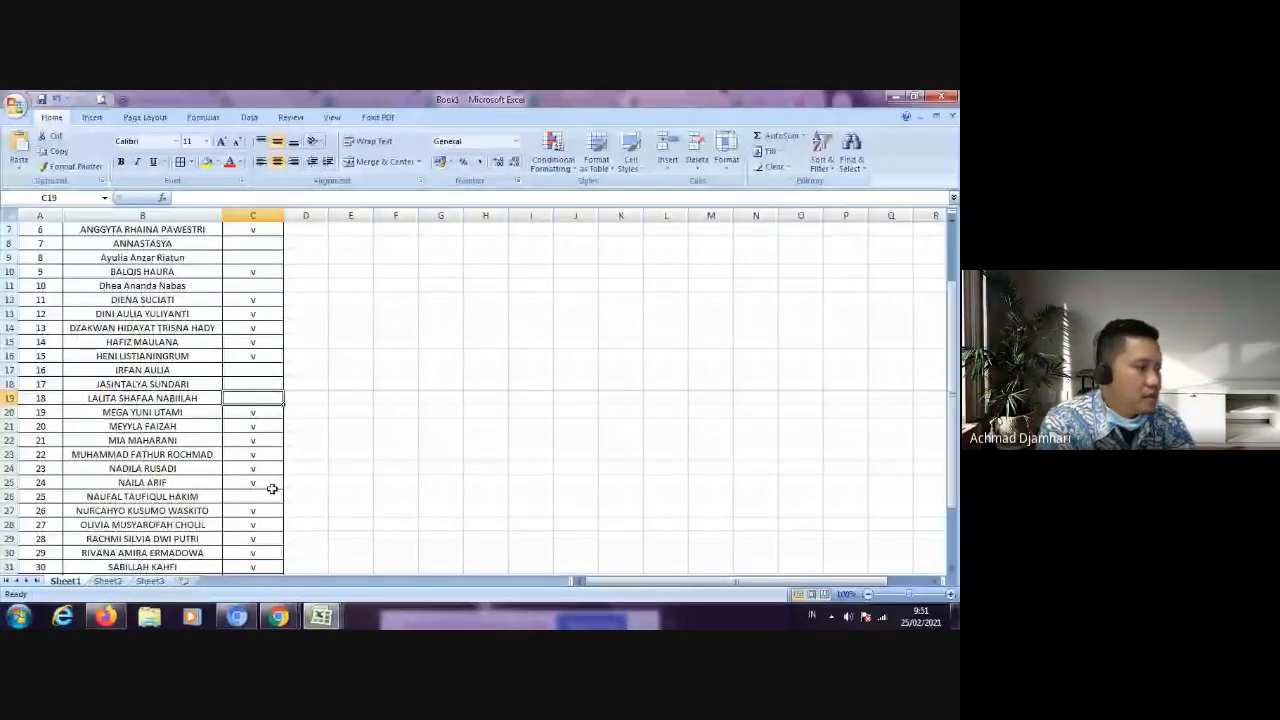
scroll(272, 490, down, 3)
click(271, 517)
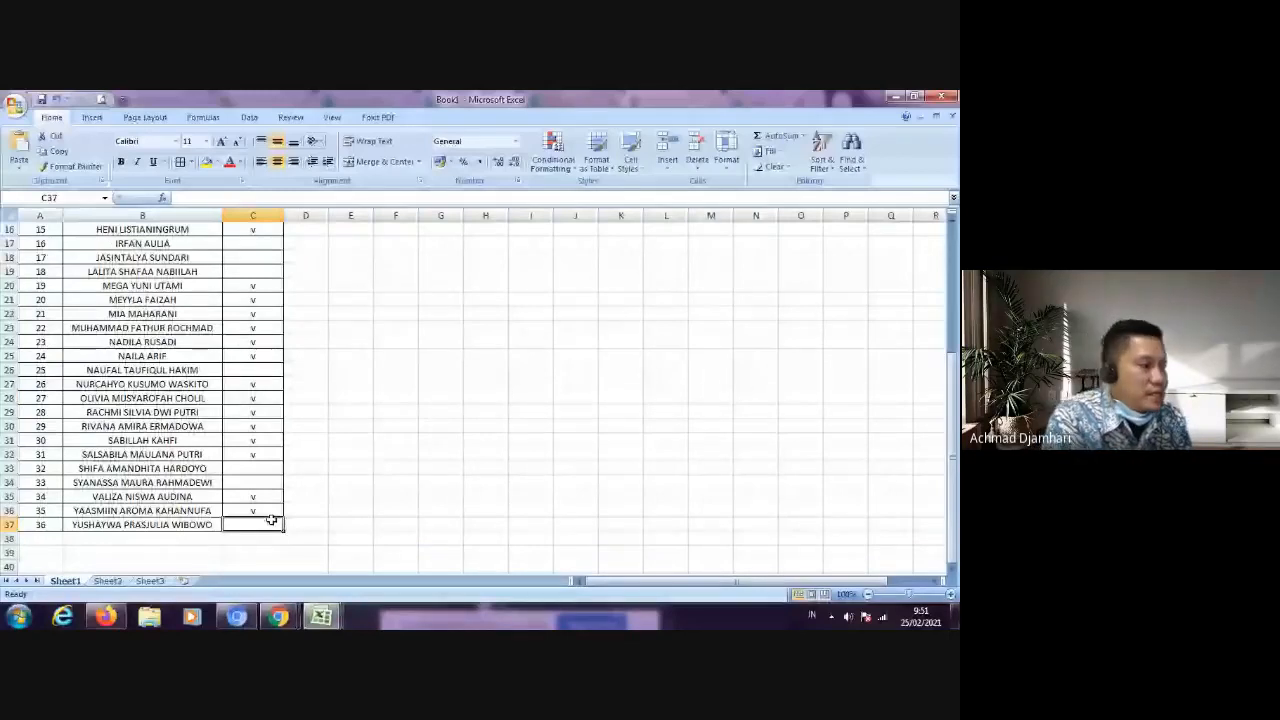
scroll(353, 467, up, 5)
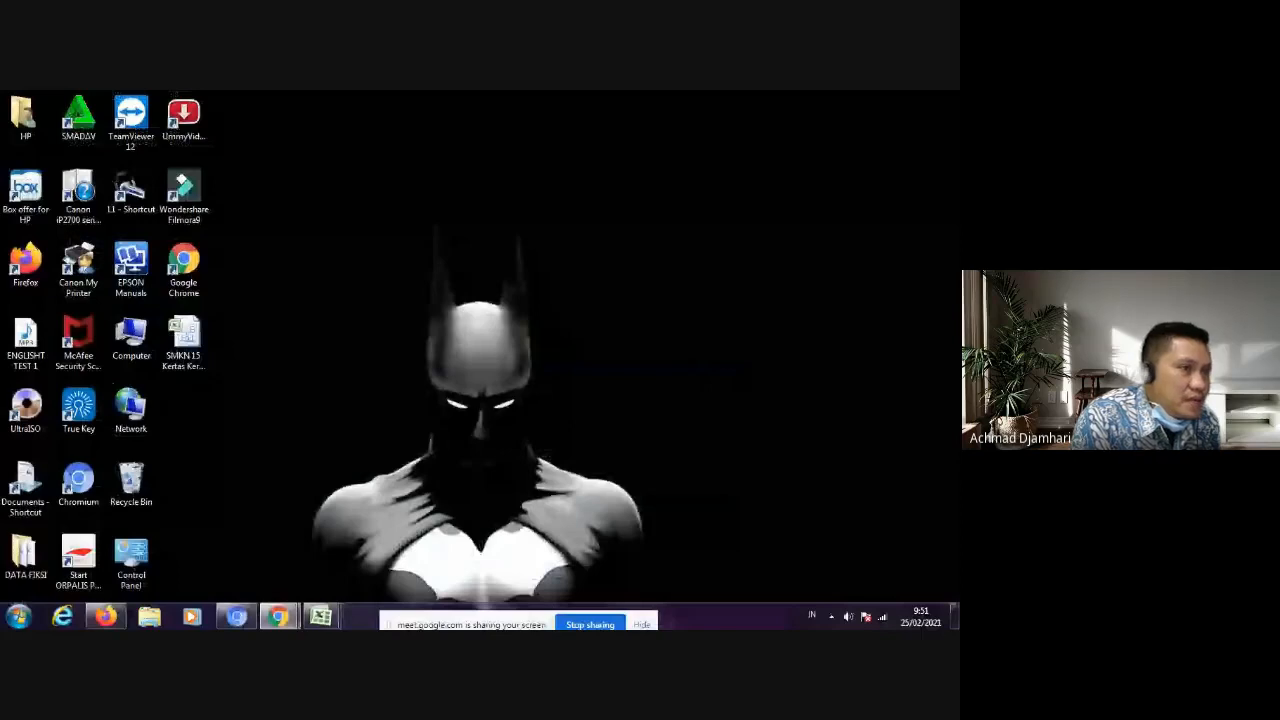
Step: Switch back to the Chrome window showing Petunjuk Pengisian SSP.pdf in DocHub
mouse_move(206, 503)
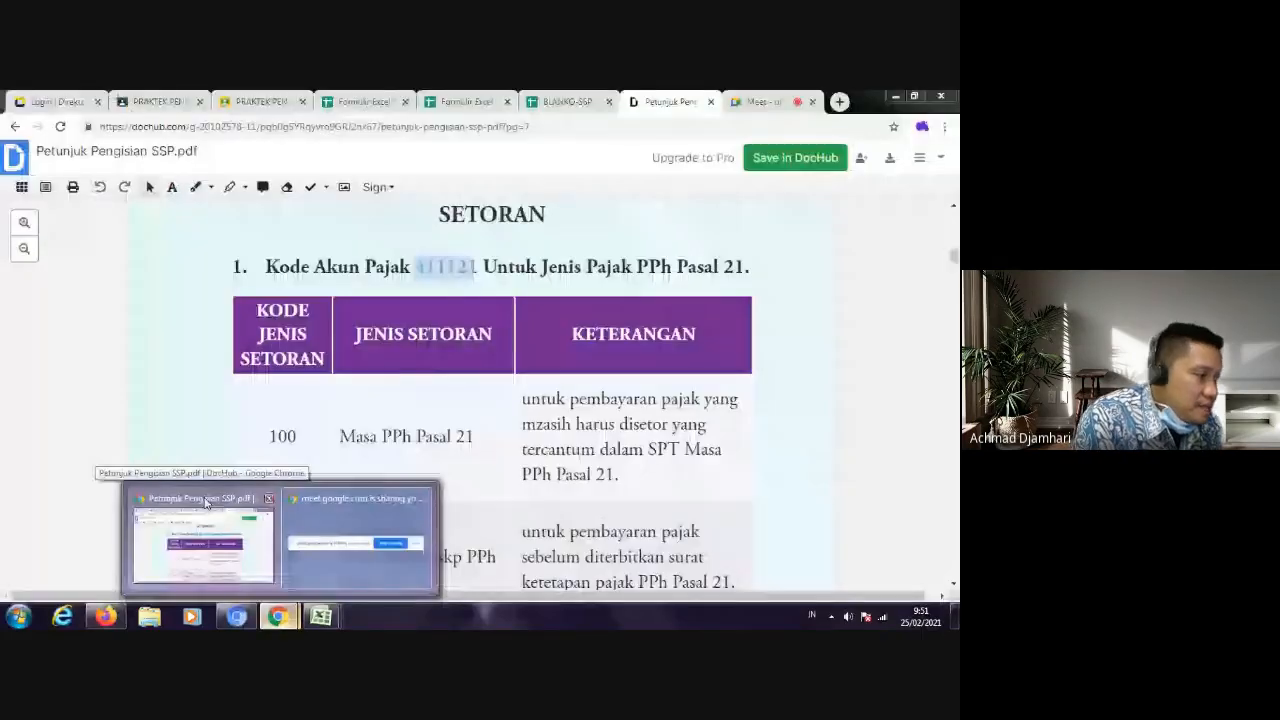
click(206, 503)
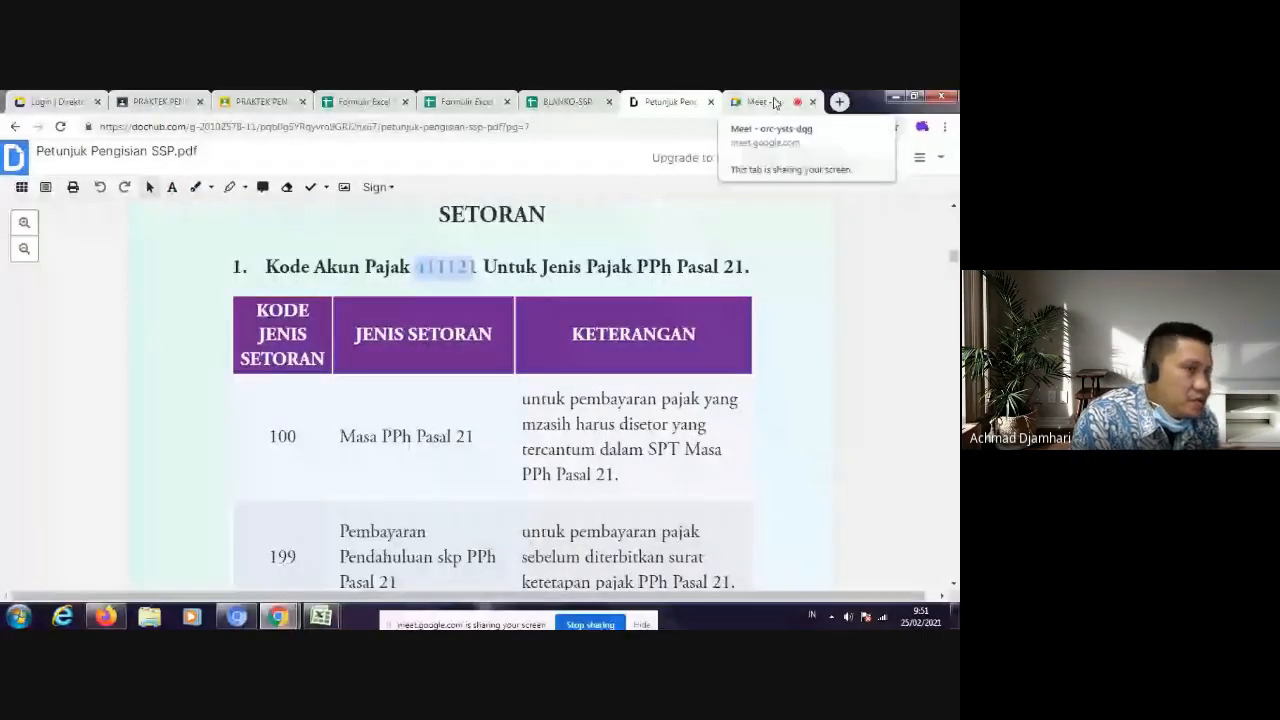